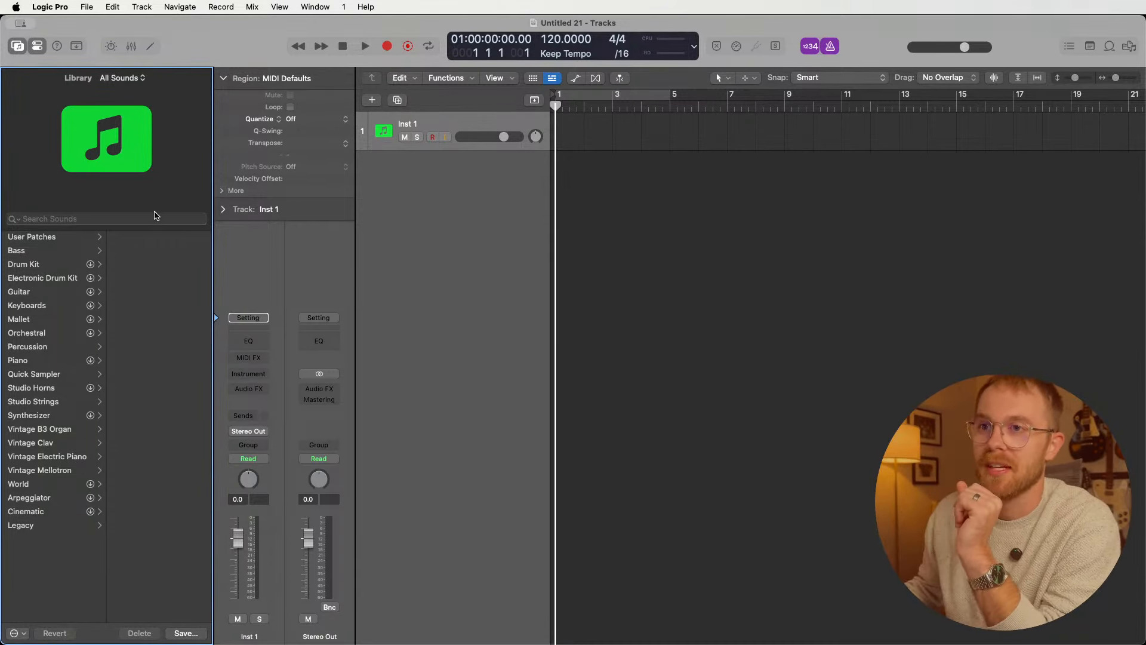
- Load the Writing Kit 2 patch from the user patches' Drum Kits folder onto the empty instrument track
click(78, 238)
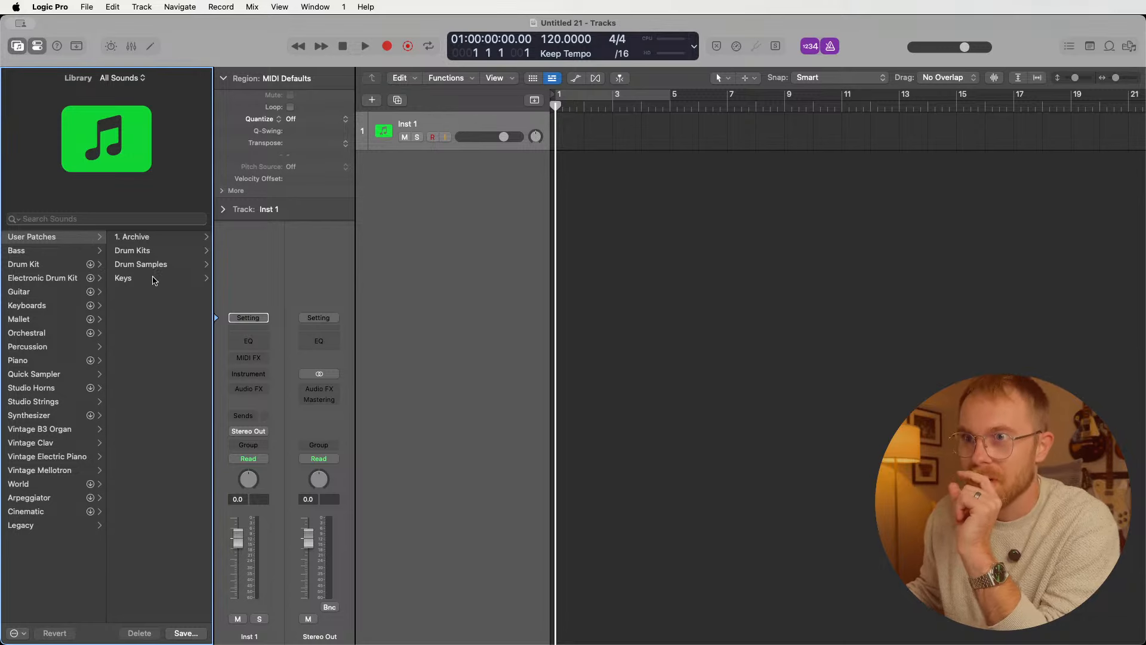
click(444, 394)
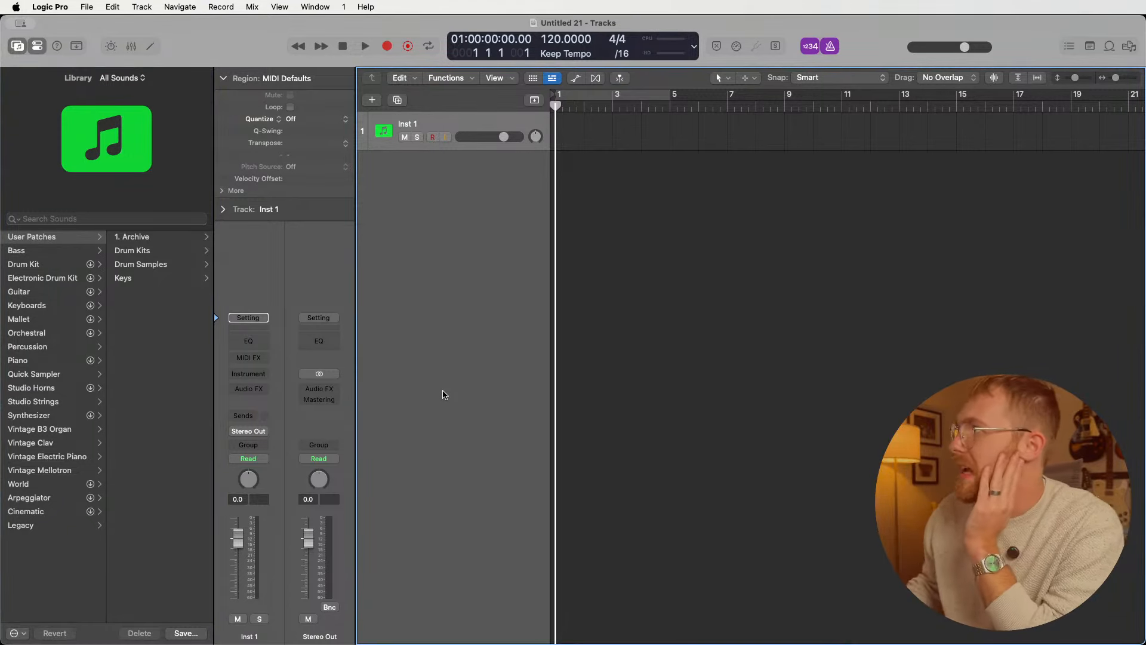
click(253, 379)
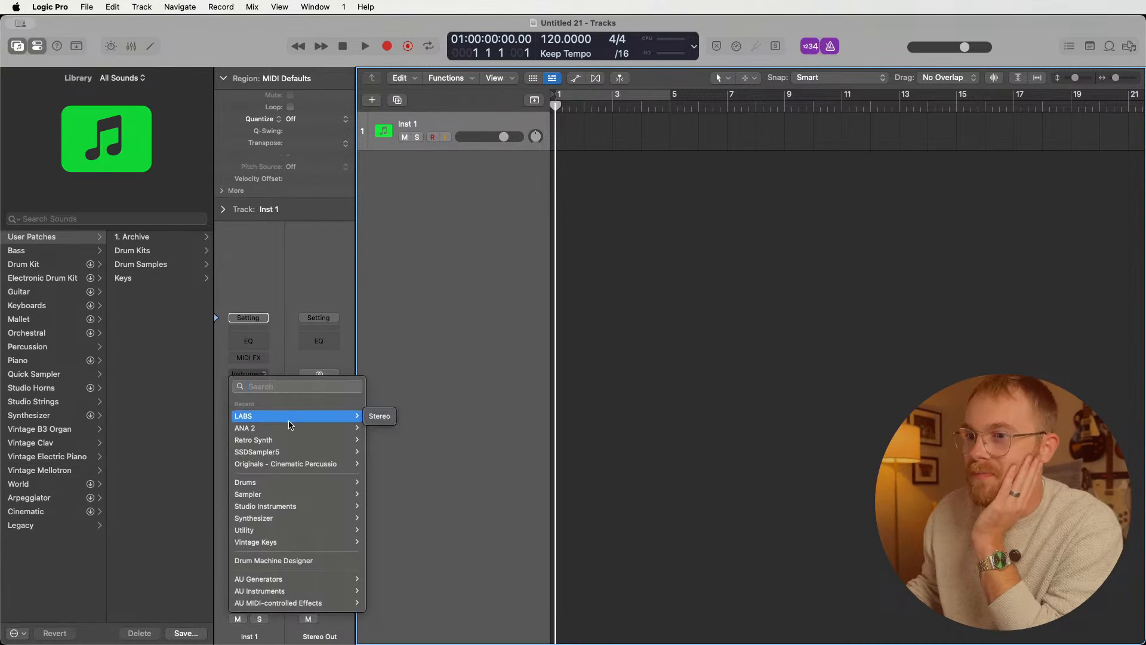
click(412, 377)
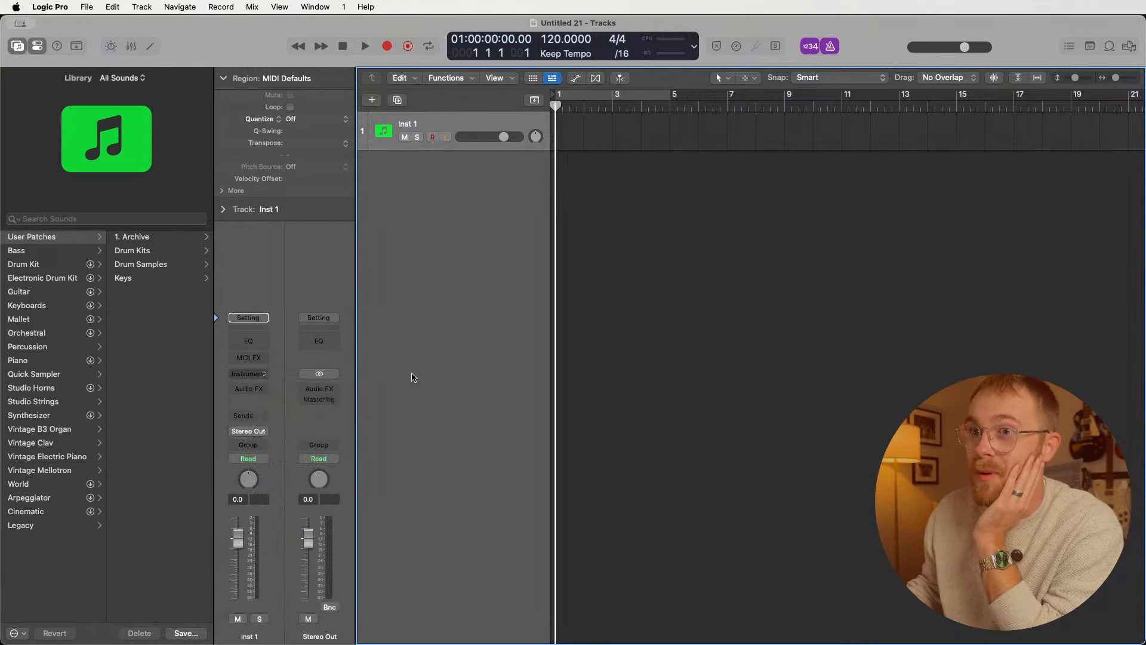
click(159, 267)
click(36, 251)
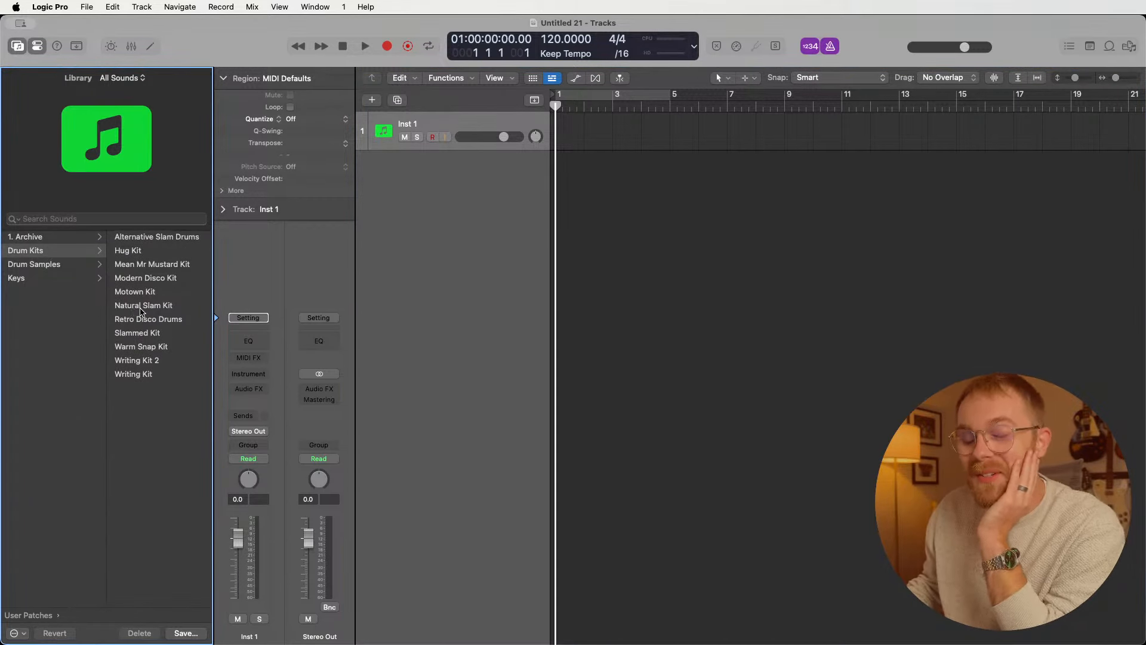
click(158, 361)
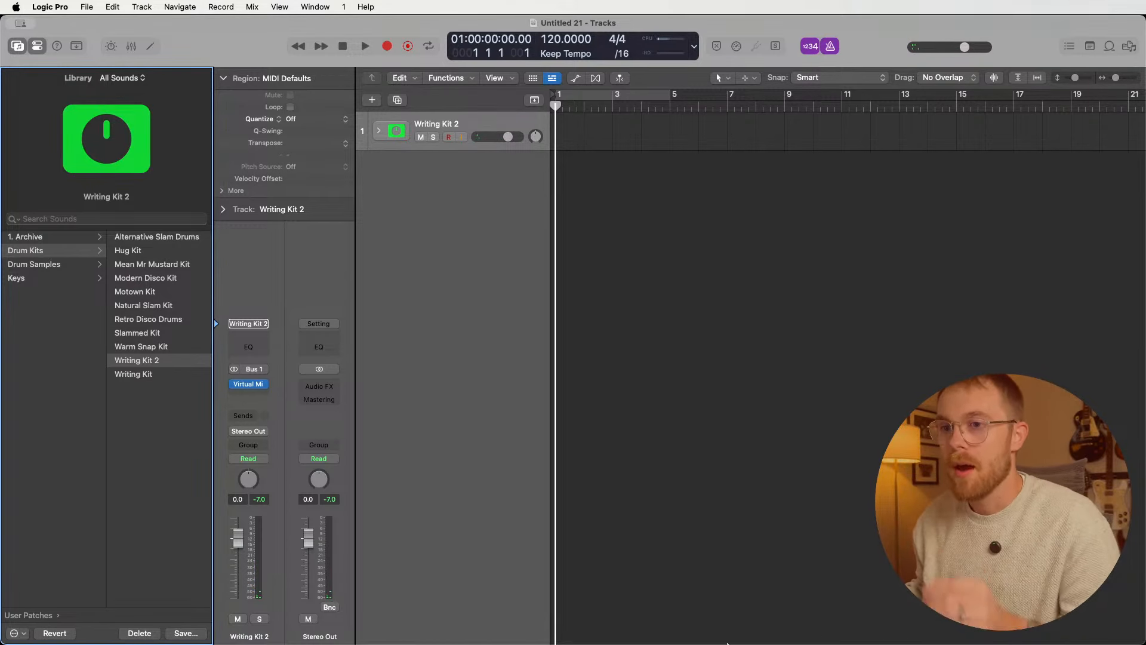
- Inspect the EZdrummer plug-in on the Basic subtrack of the Writing Kit 2 stack, leaving the plug-in closed and the stack collapsed
mouse_move(253, 388)
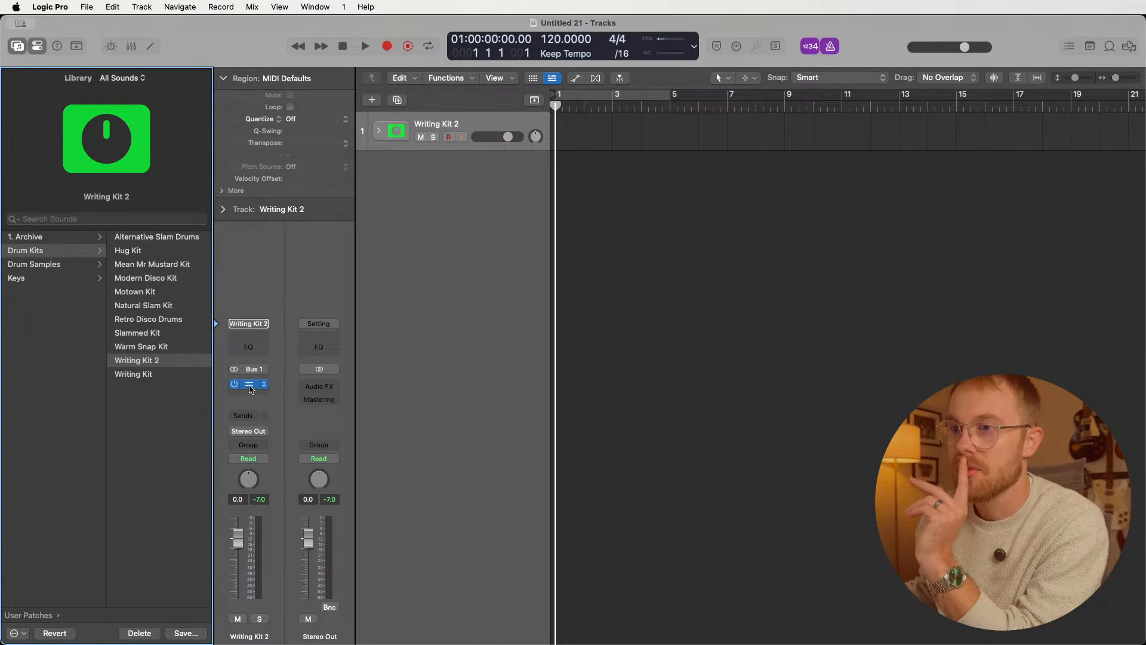
click(378, 130)
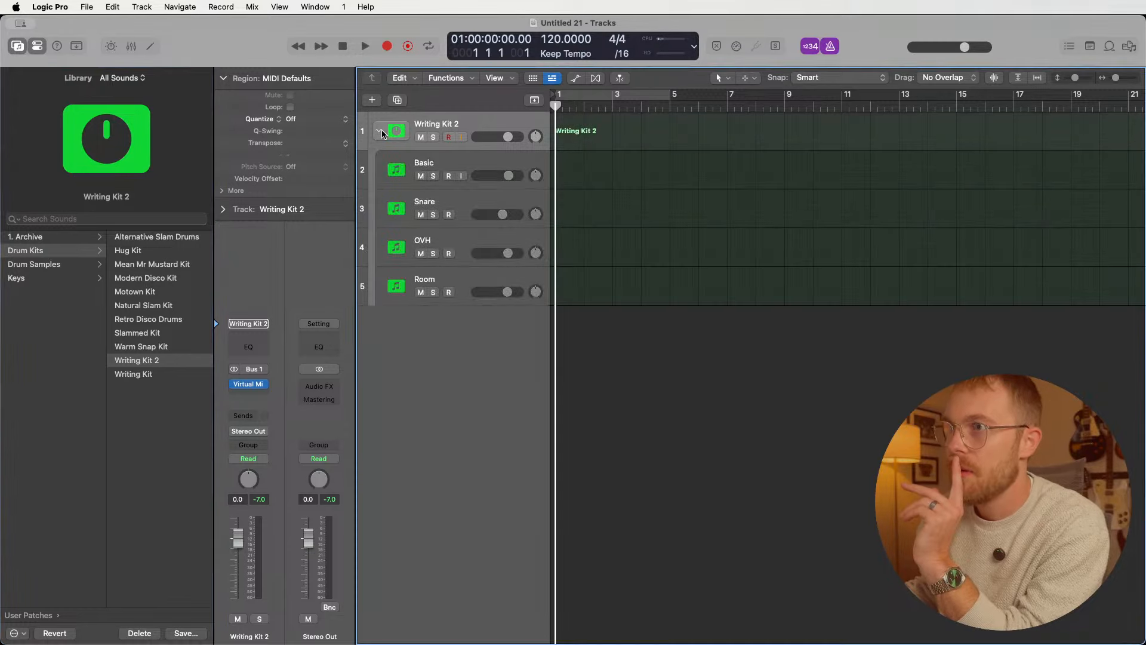
click(453, 165)
click(255, 383)
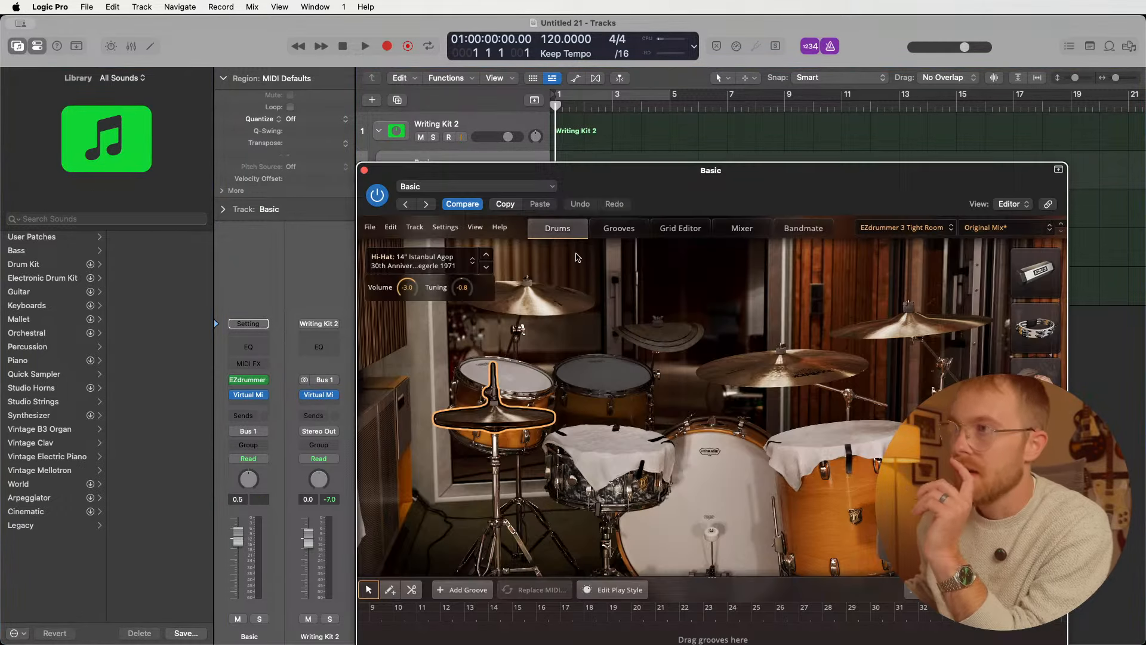
drag(660, 182, 375, 60)
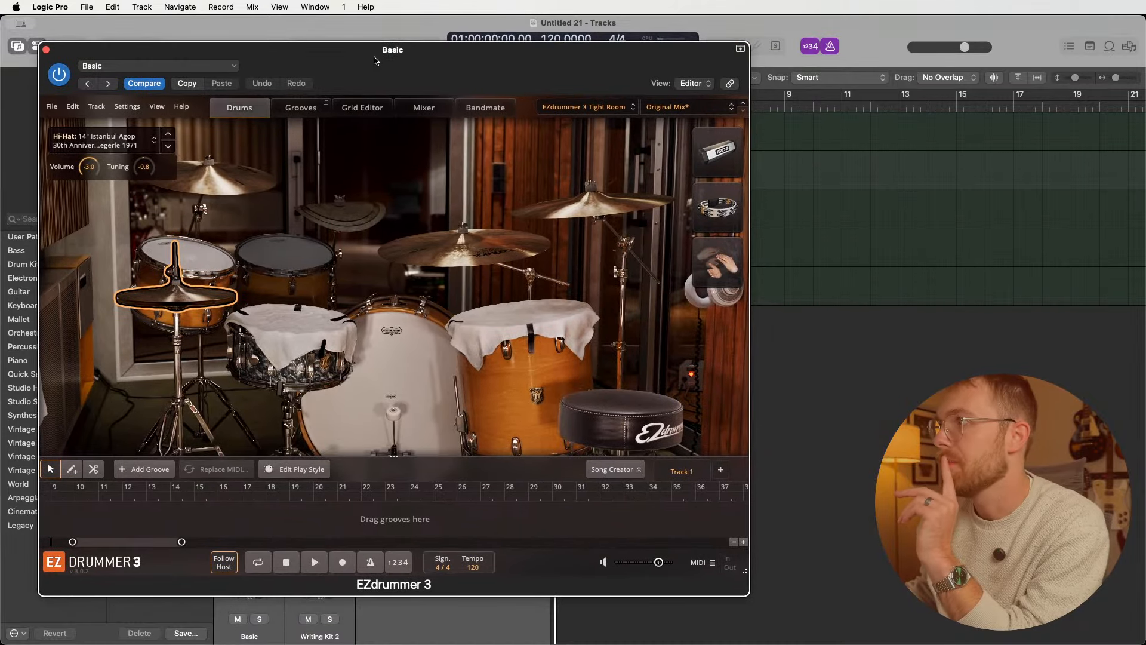
click(46, 50)
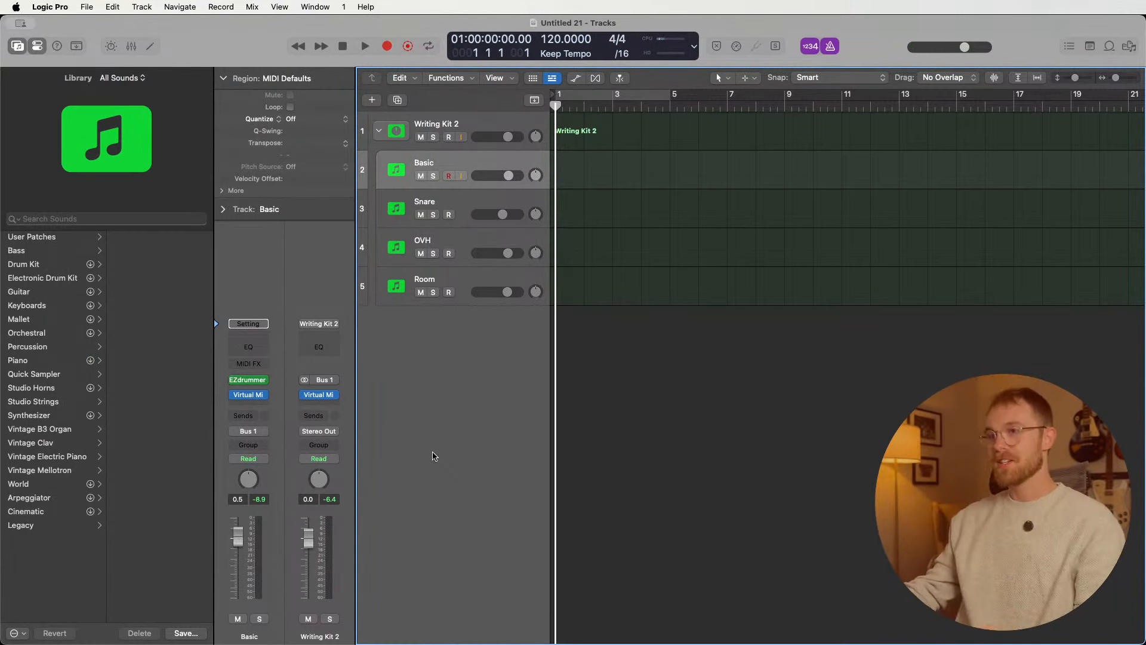
click(378, 131)
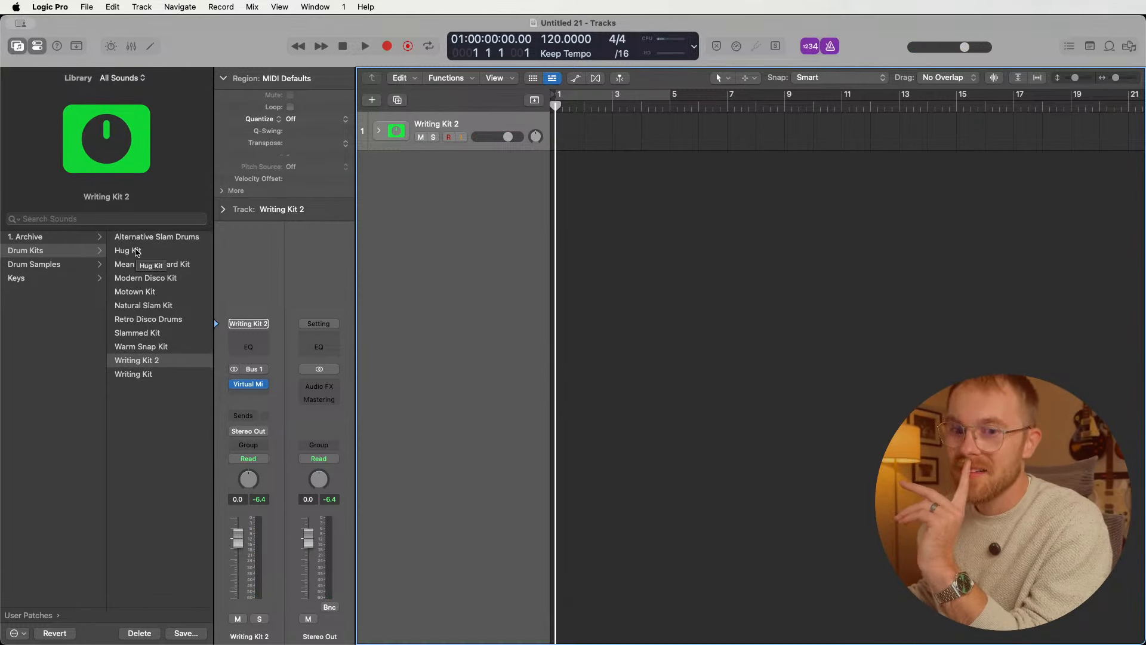
- Replace the track's patch with Modern Disco Kit and review its subtracks, leaving the stack collapsed
click(138, 252)
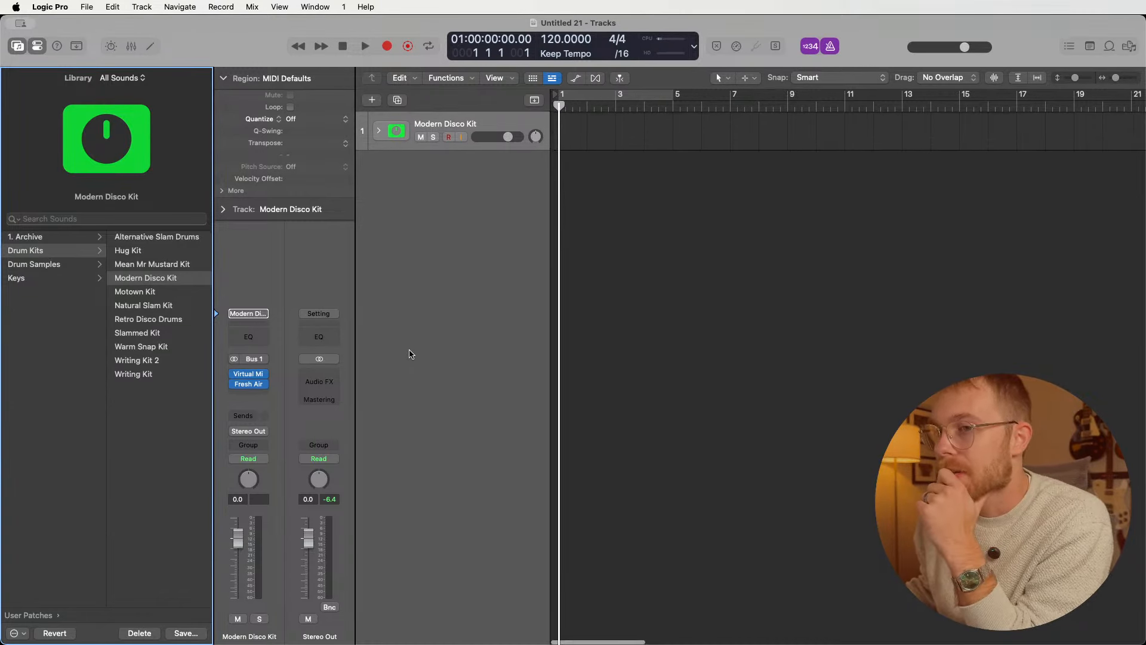
click(378, 132)
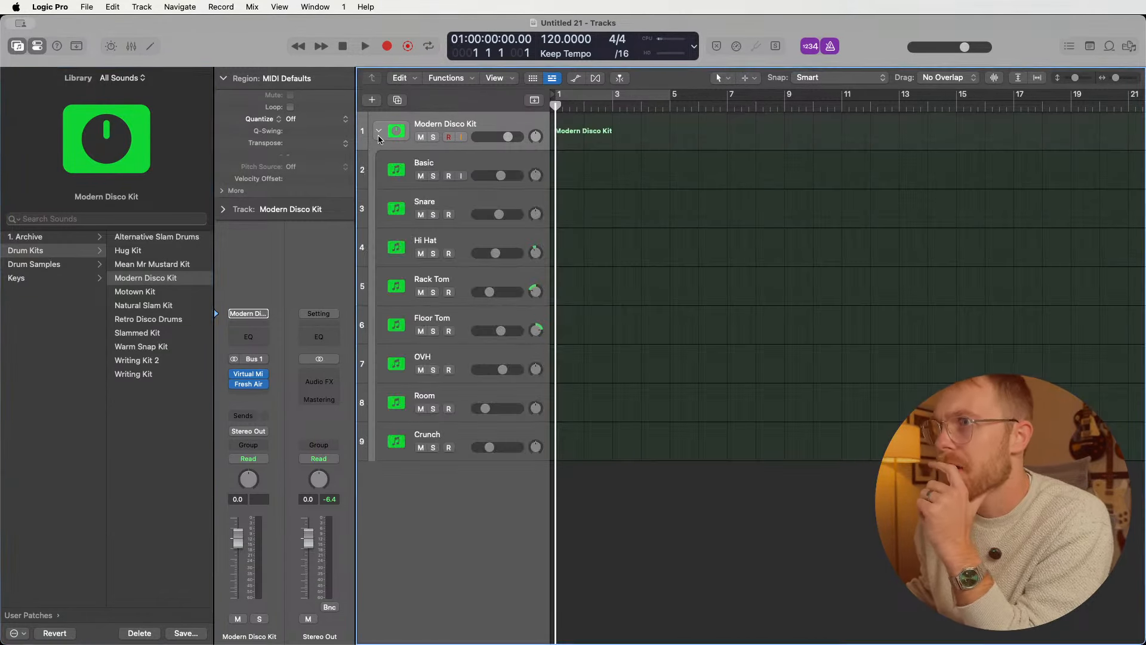
click(465, 161)
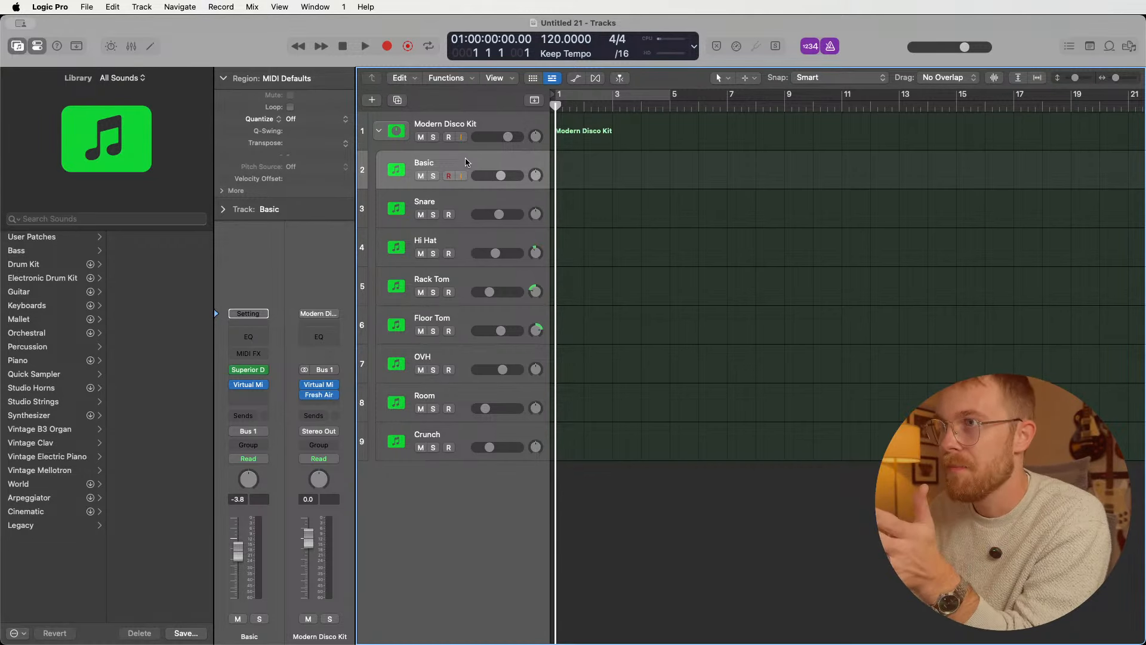
click(378, 131)
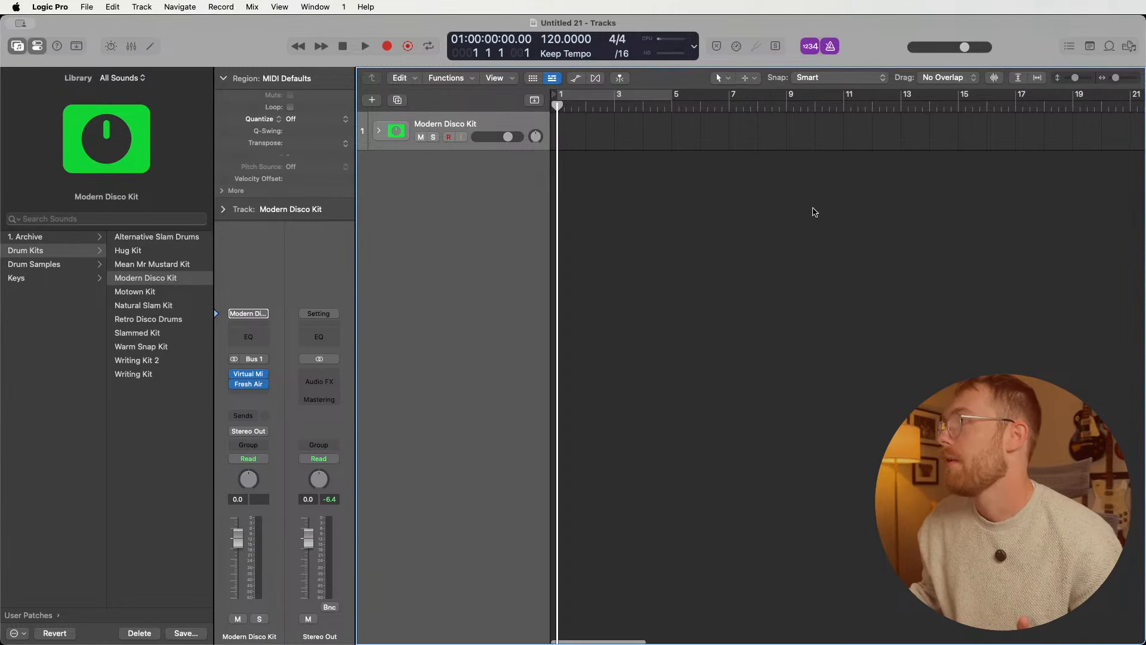
- Lower the tone and volume of the metronome's audio click in the project's metronome settings
scroll(812, 212, left, 1)
scroll(810, 211, right, 1)
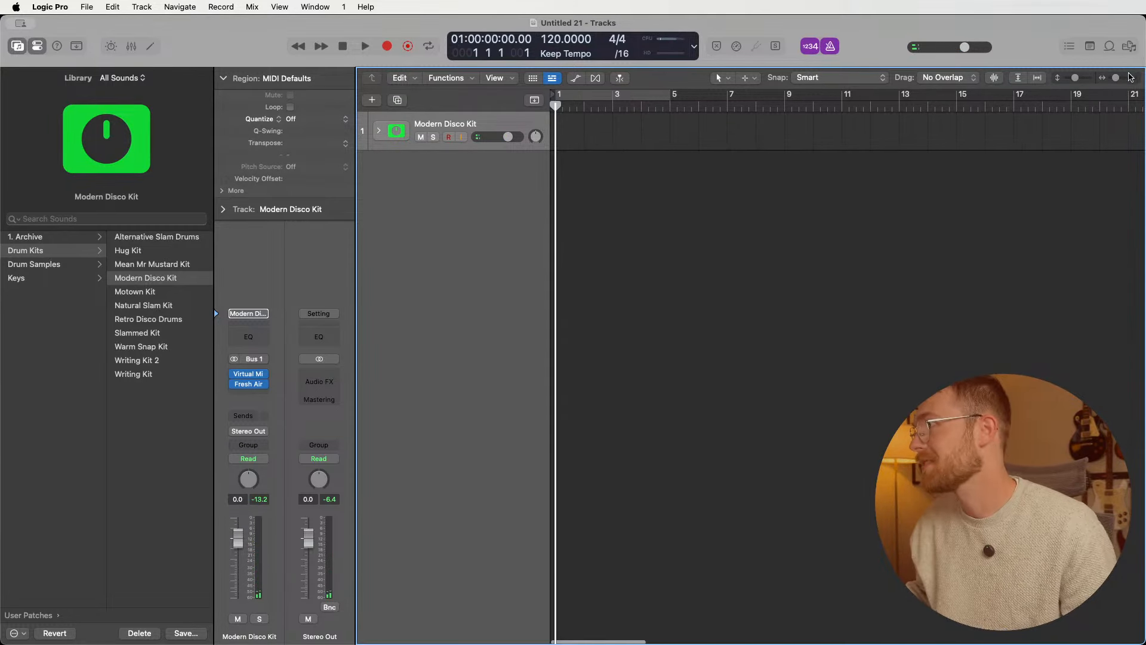
drag(1116, 81, 1116, 81)
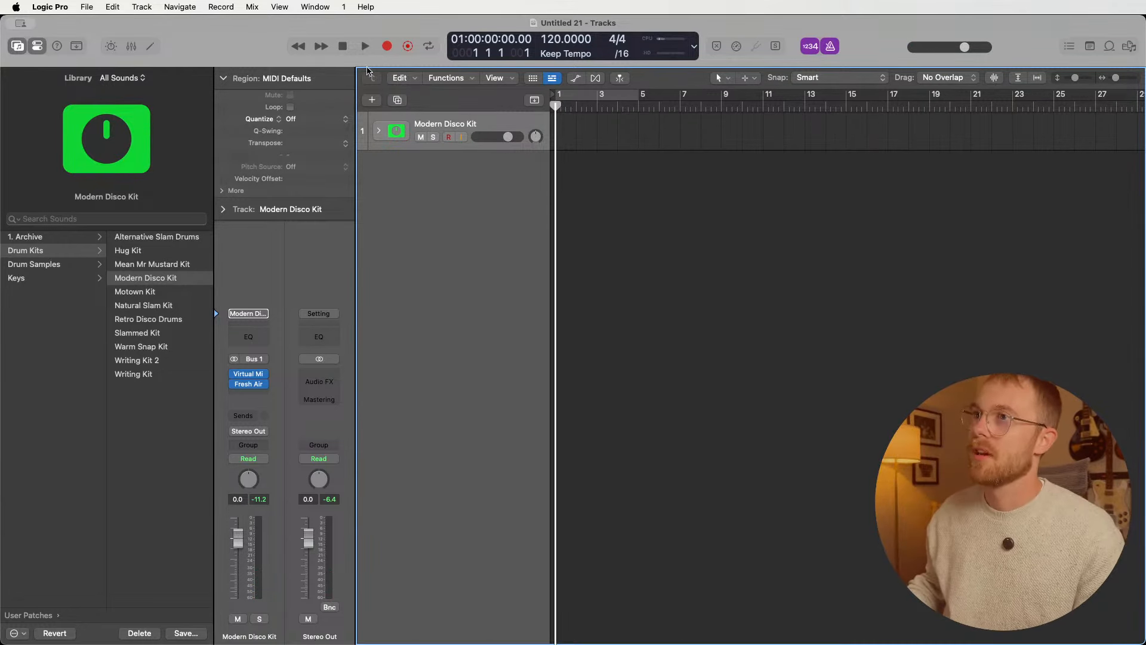
key(space)
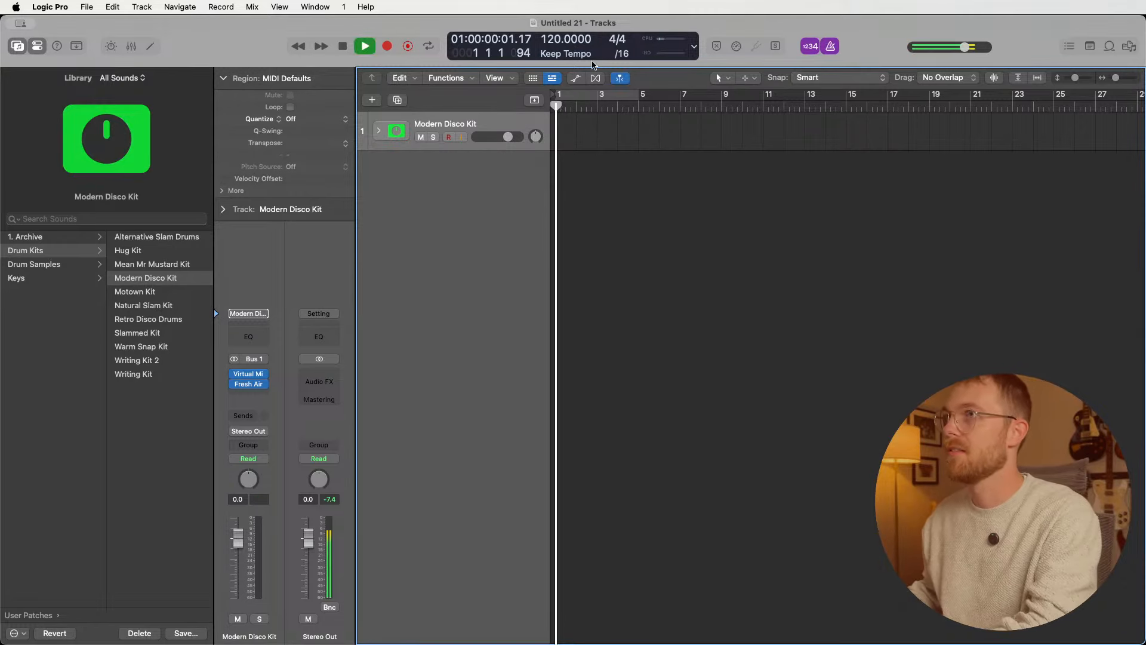
right_click(831, 48)
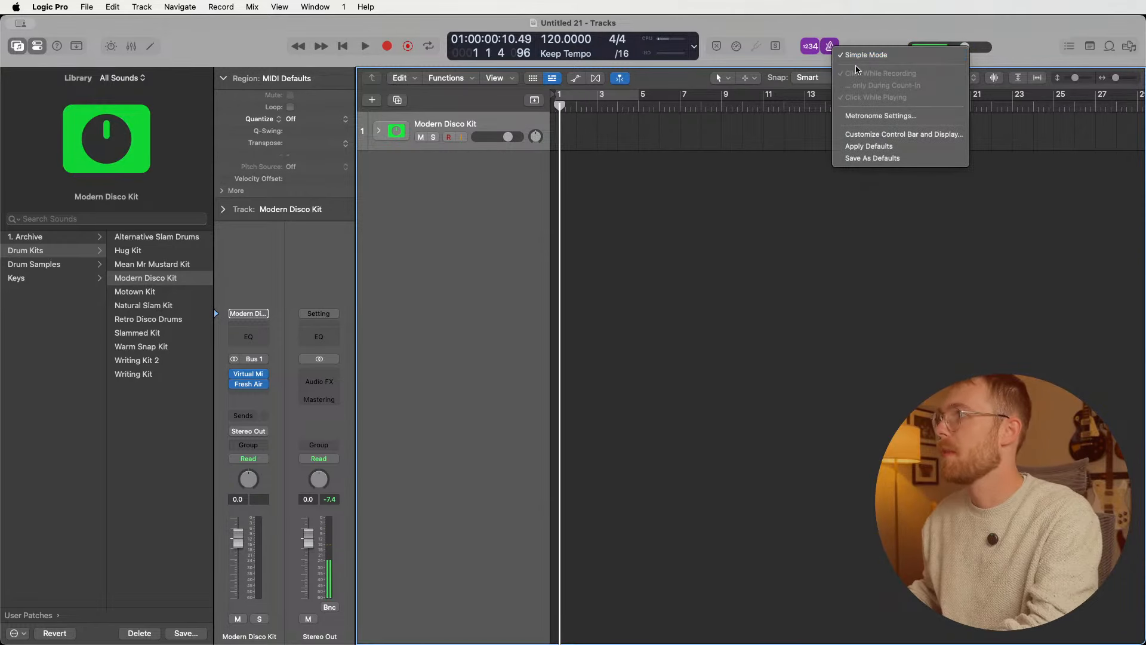
click(897, 115)
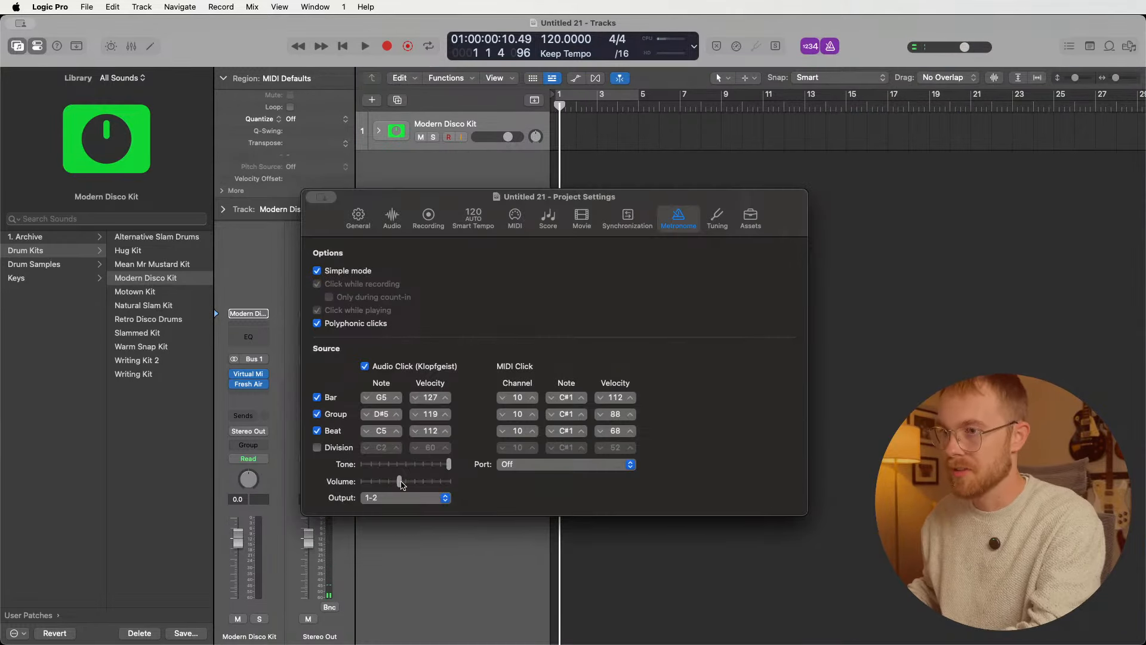
drag(399, 481, 423, 469)
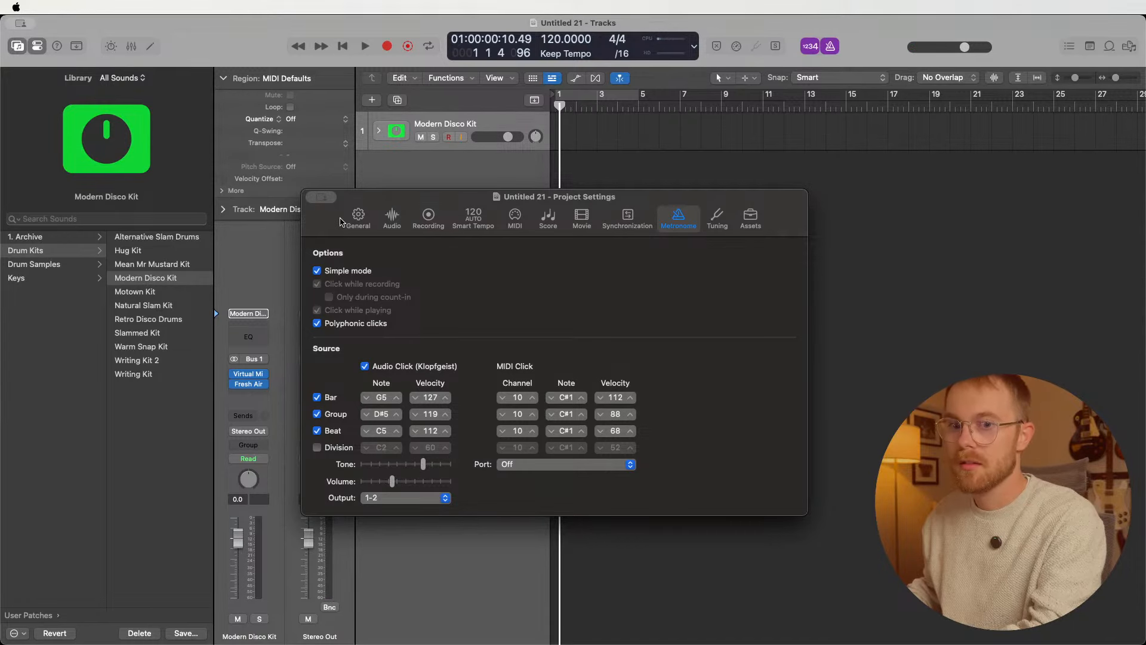
key(super+w)
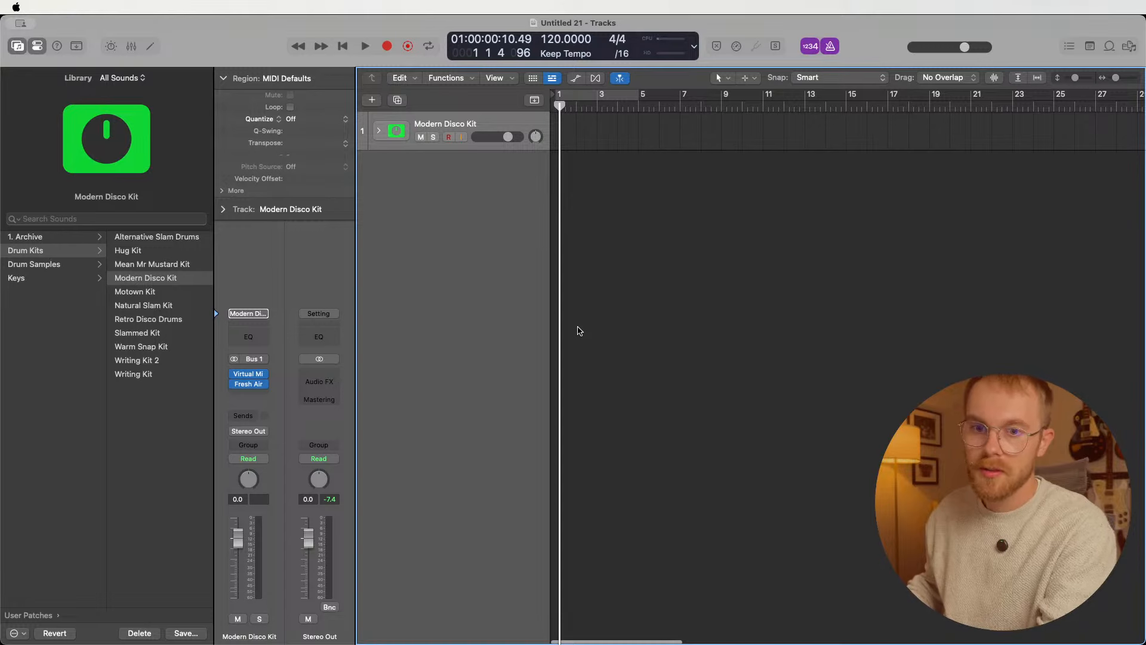
- Audition the metronome click from the start of the project and set the tempo to 137 BPM
key(Return)
key(r)
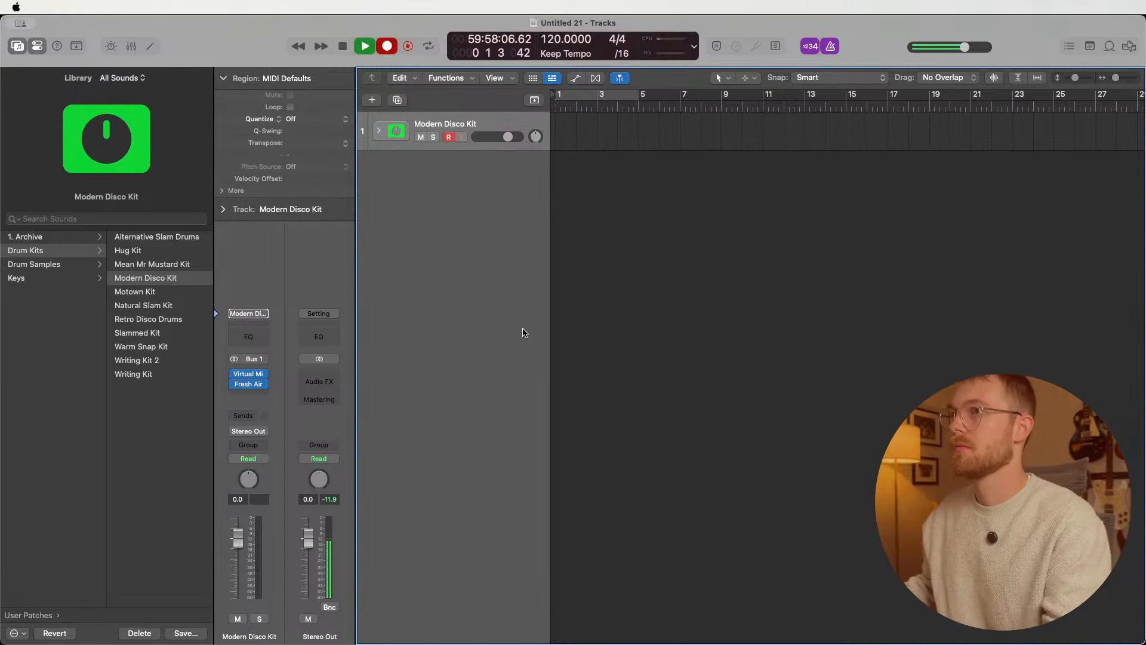
key(space)
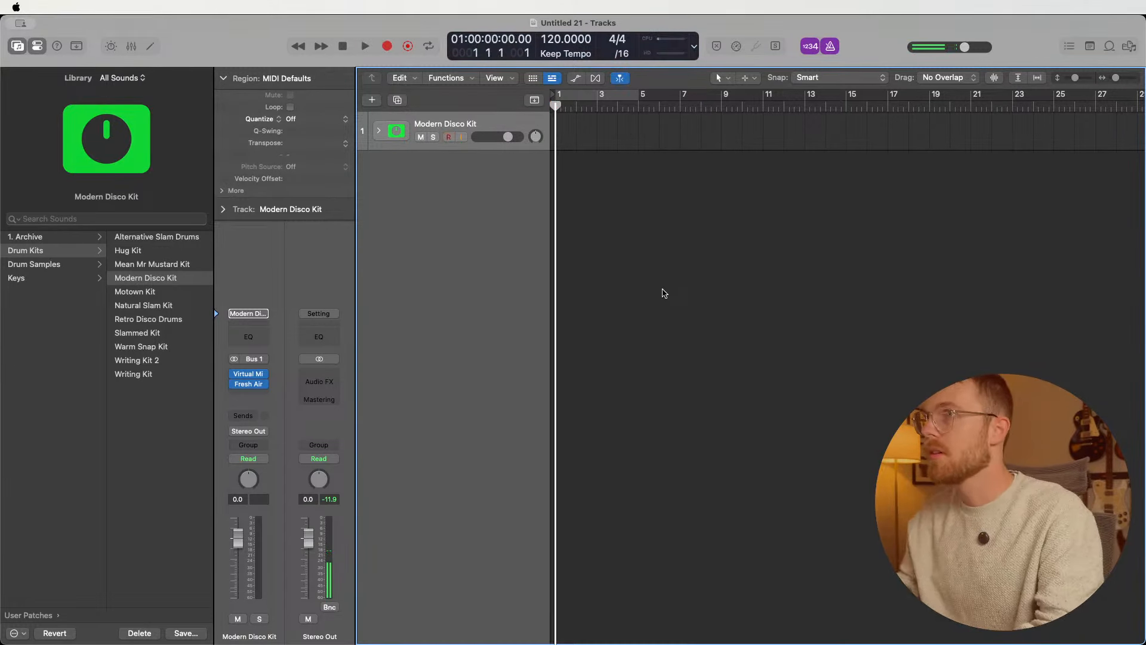
mouse_move(552, 37)
mouse_down()
mouse_move(552, 4)
mouse_move(555, 22)
mouse_up()
key(space)
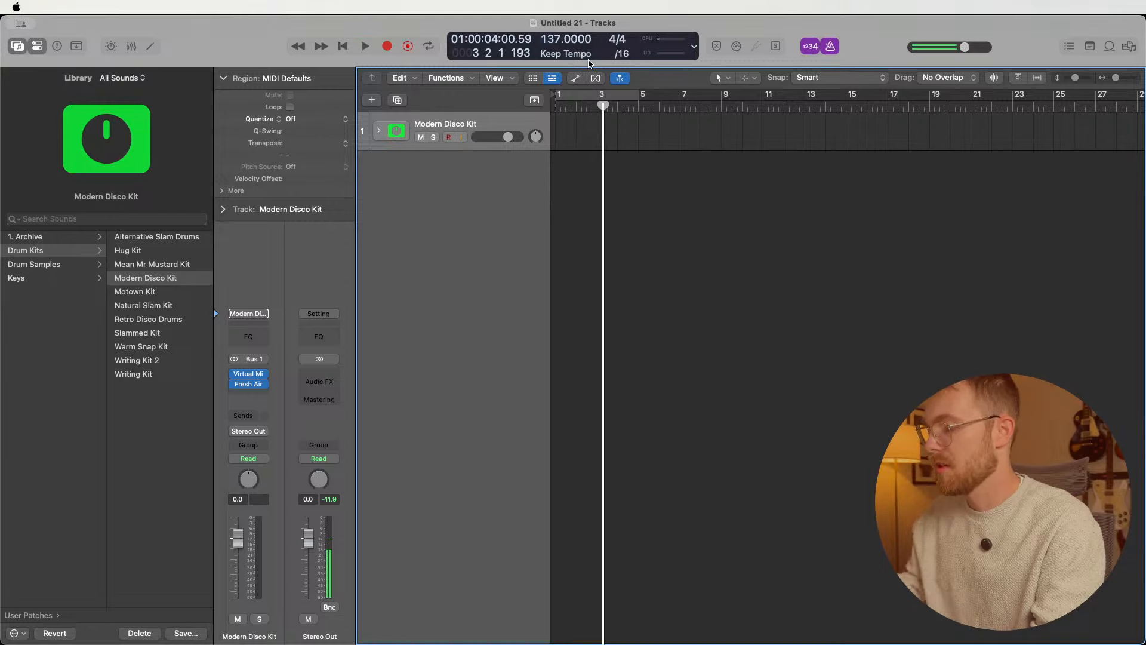
- Record about four bars of drums from bar 2 on the Modern Disco Kit track and select all its notes in the Piano Roll
key(r)
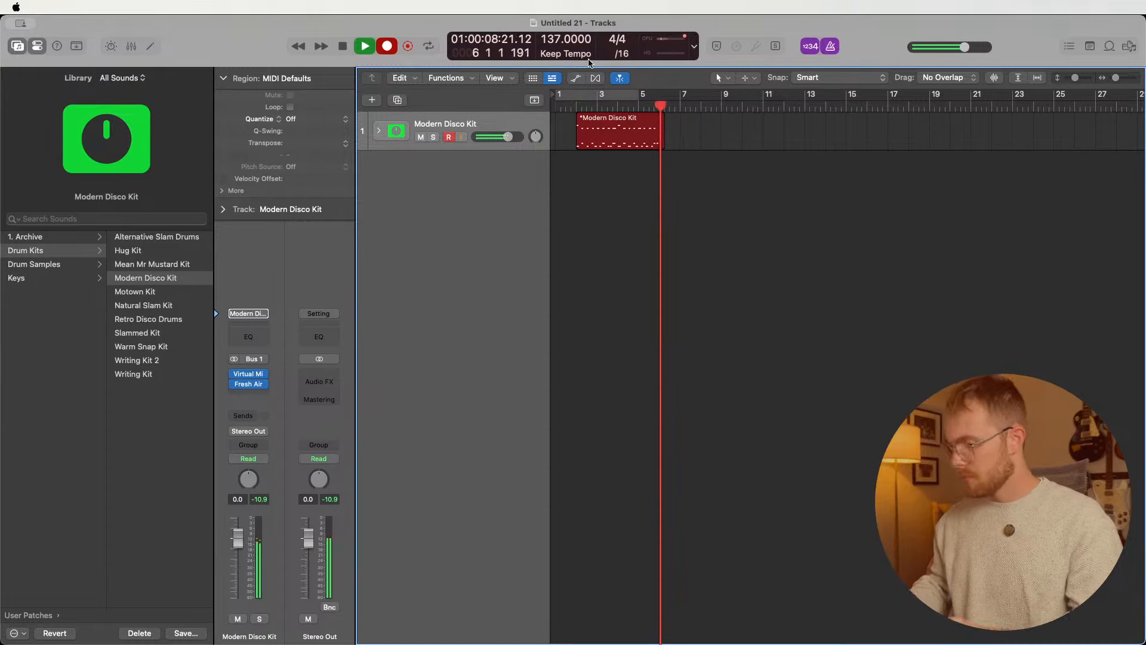
key(space)
double_click(608, 132)
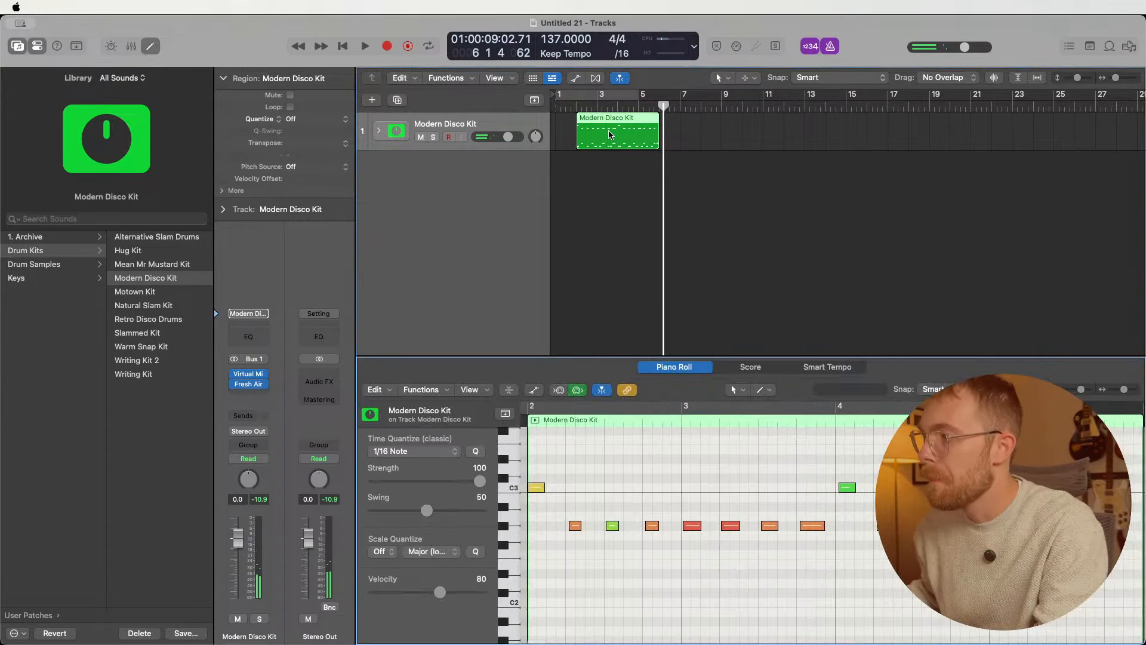
key(z)
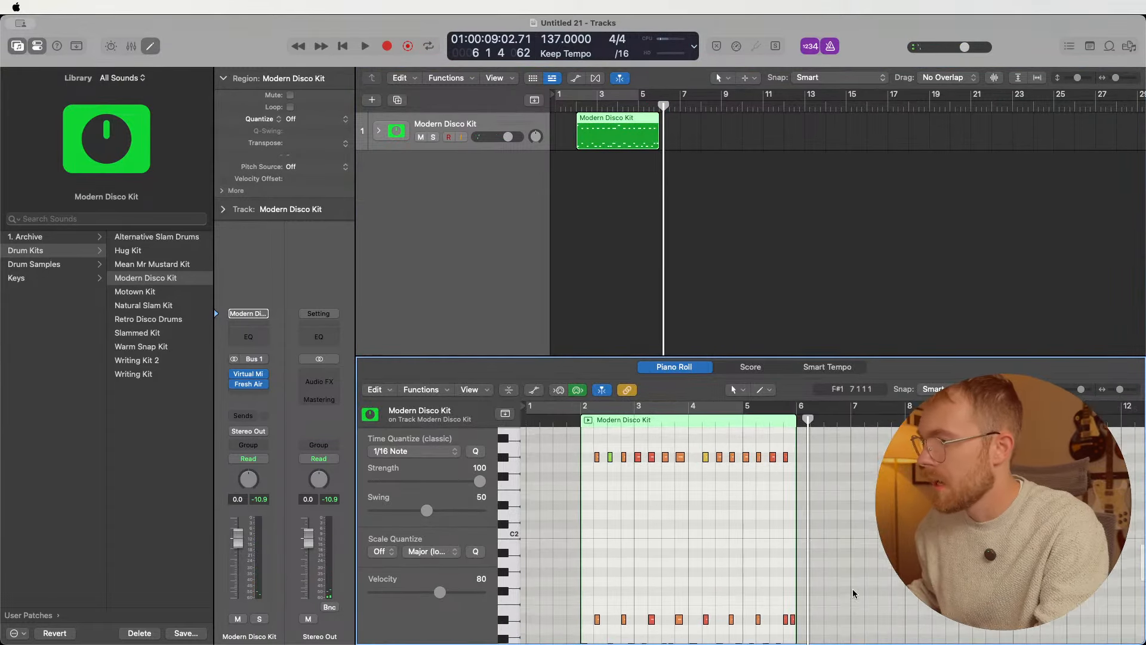
scroll(854, 593, down, 5)
drag(854, 591, 530, 430)
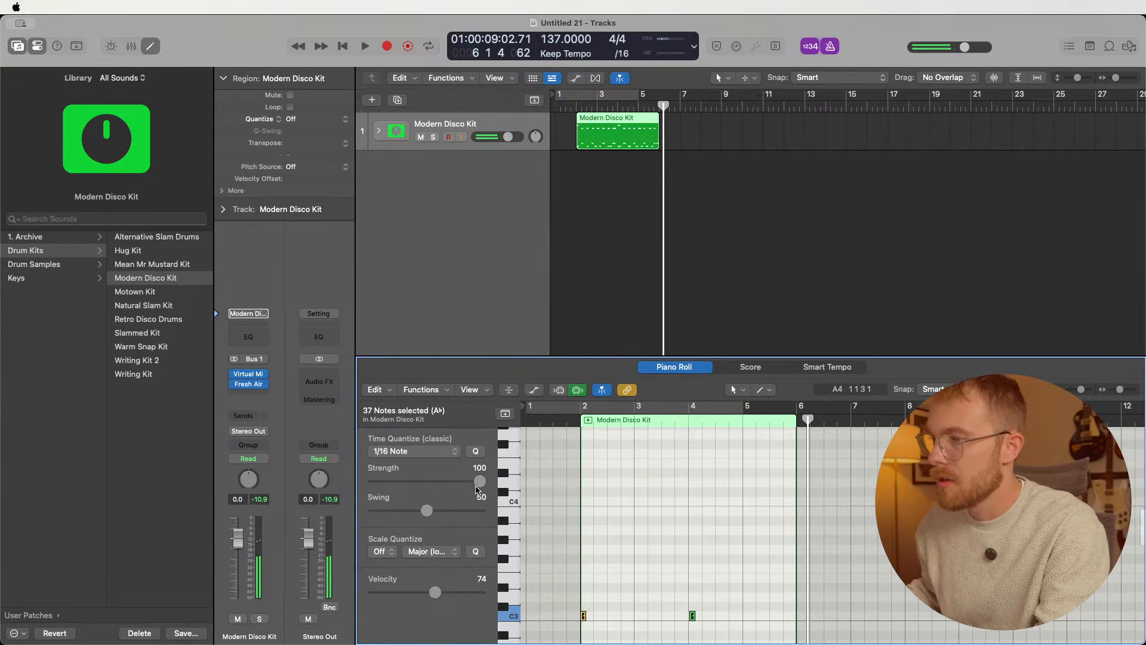
click(565, 339)
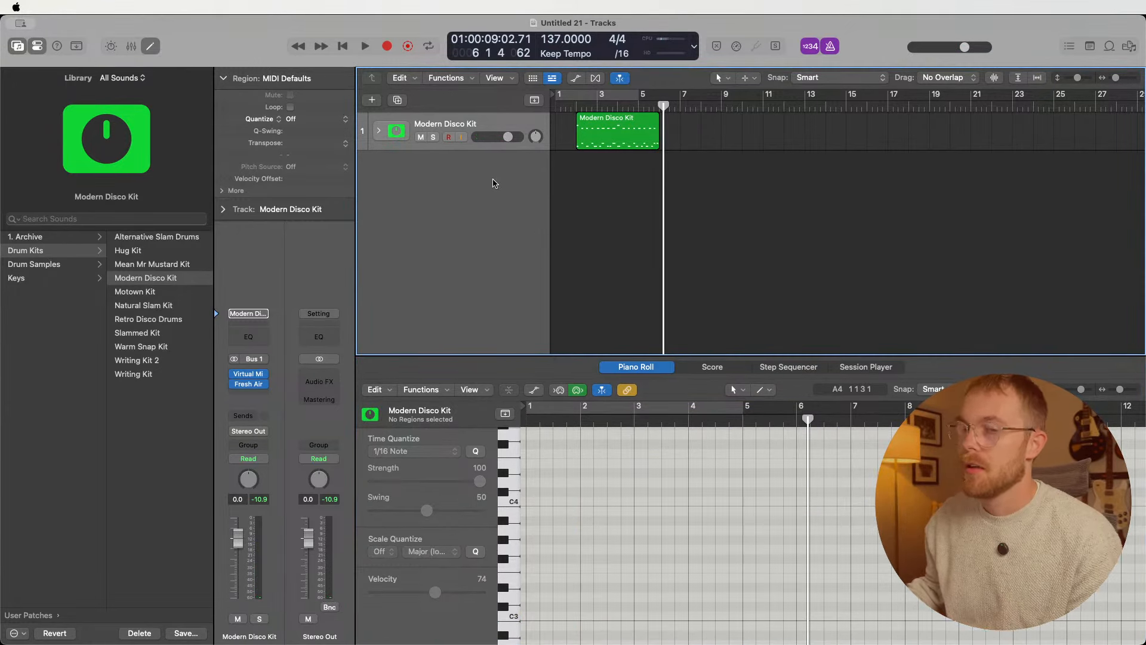
- Add a new software instrument track below the Modern Disco Kit stack
key(alt+super+s)
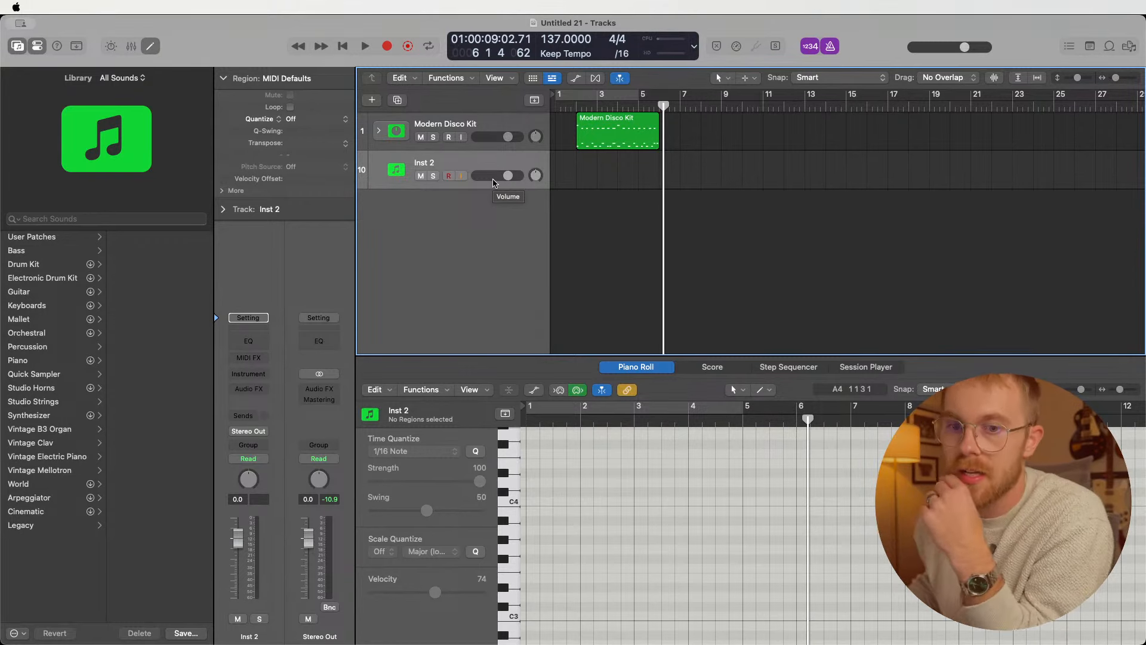
- Expand the Modern Disco Kit stack and open the Superior Drummer plug-in on its Basic subtrack
click(494, 124)
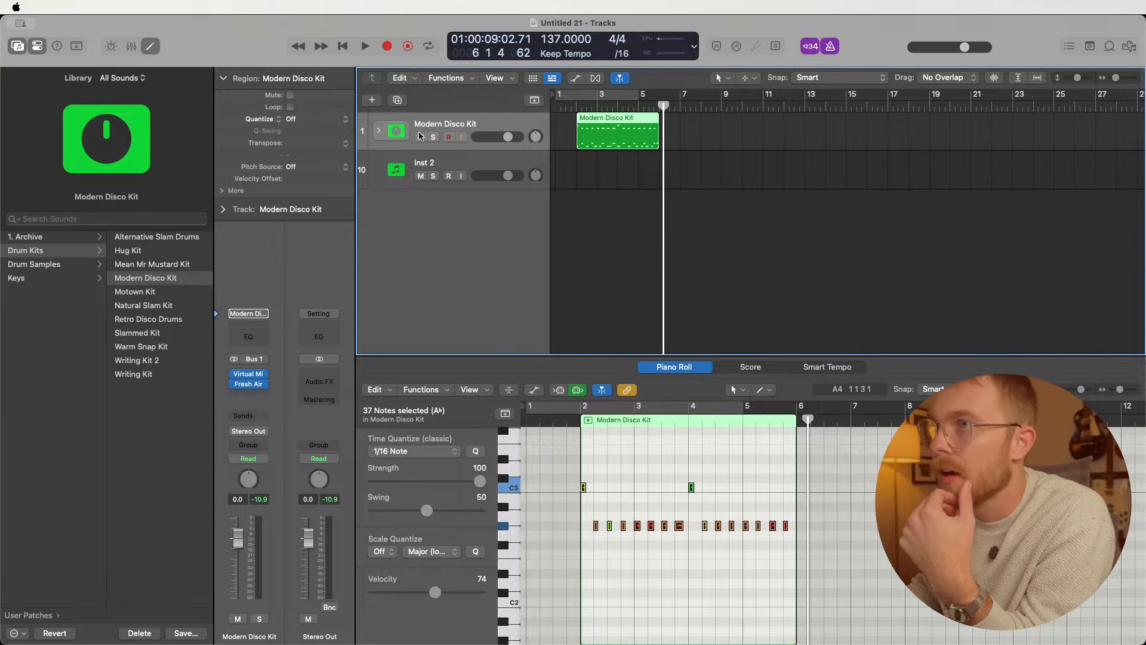
click(380, 130)
click(449, 162)
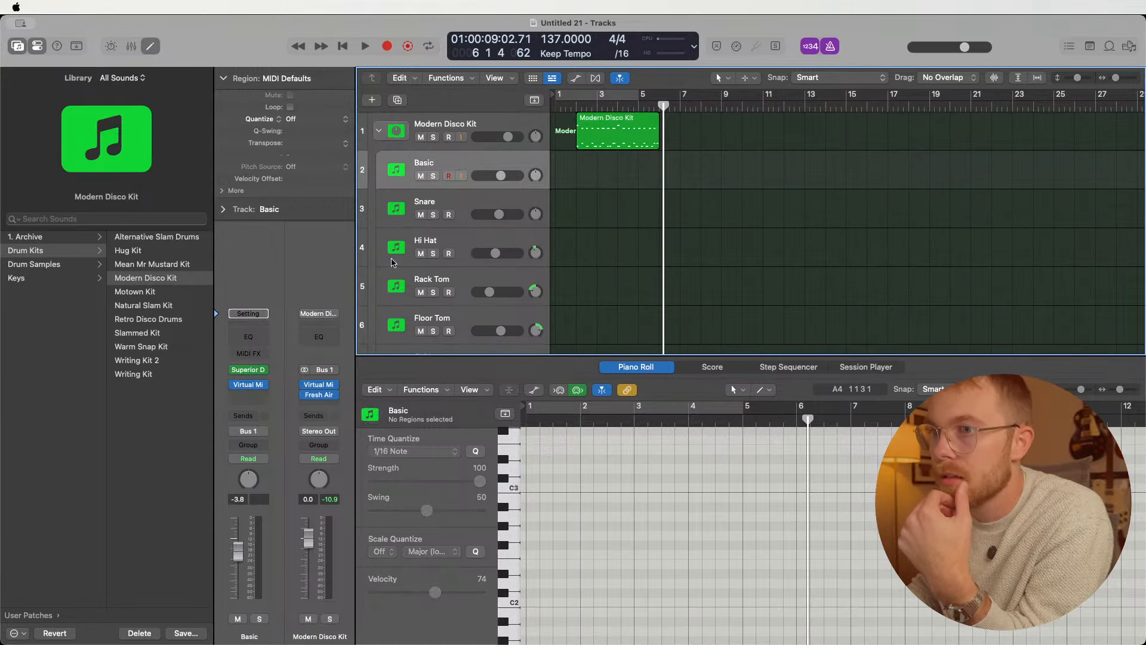
click(248, 369)
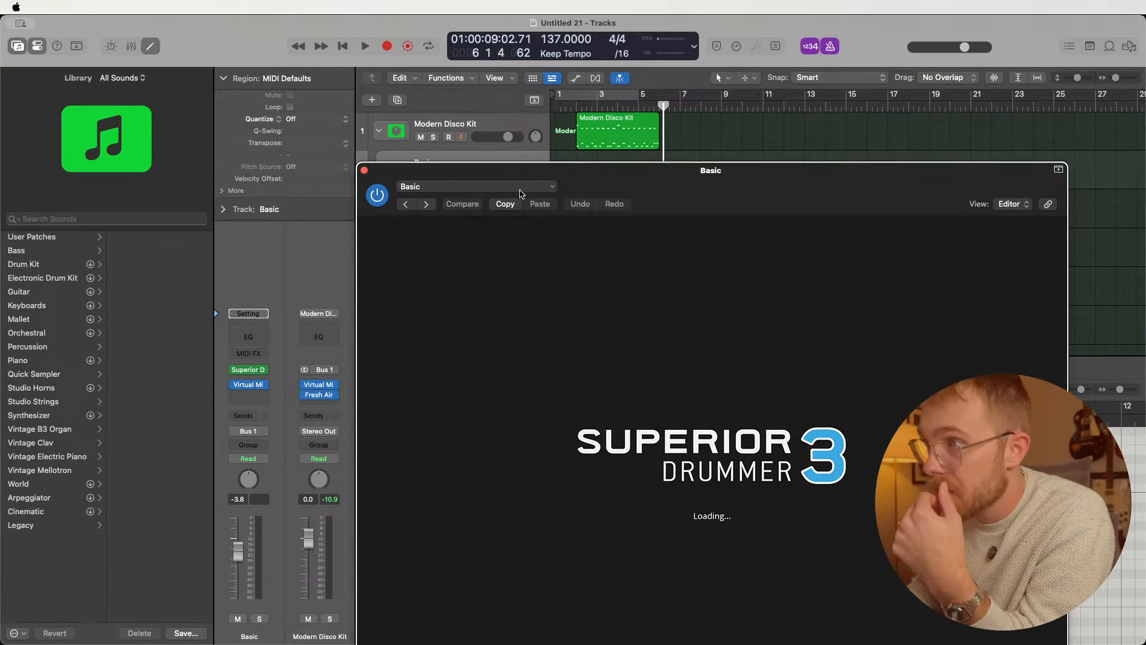
- Audition the kick and snare in the Superior Drummer kit and close the plug-in window
drag(634, 179, 313, 58)
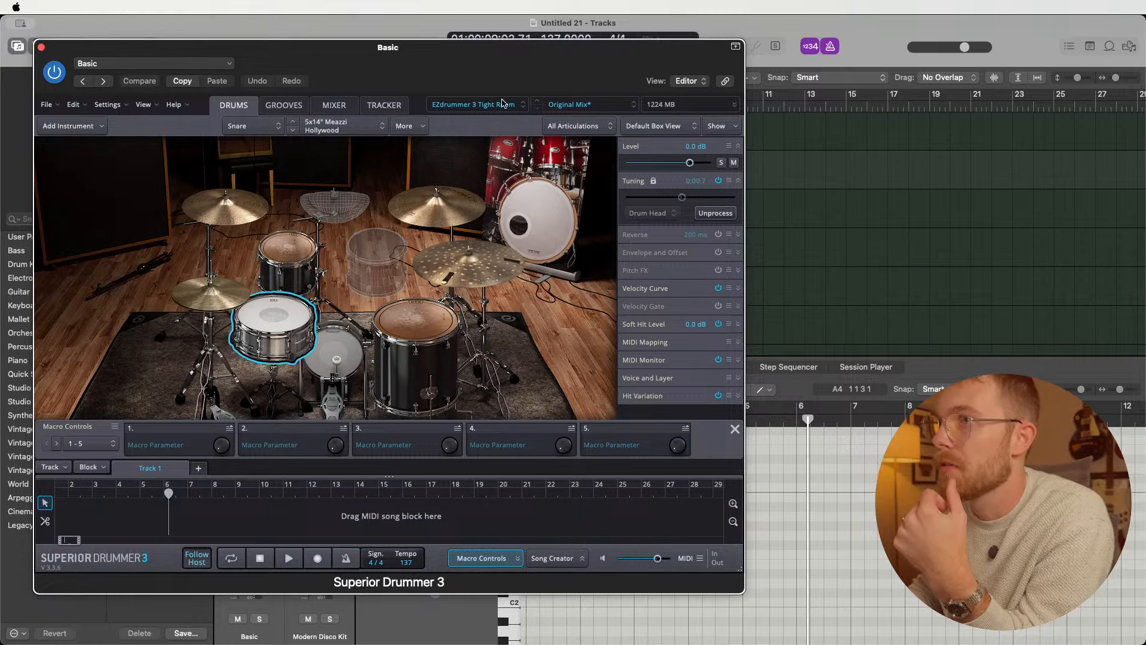
click(341, 356)
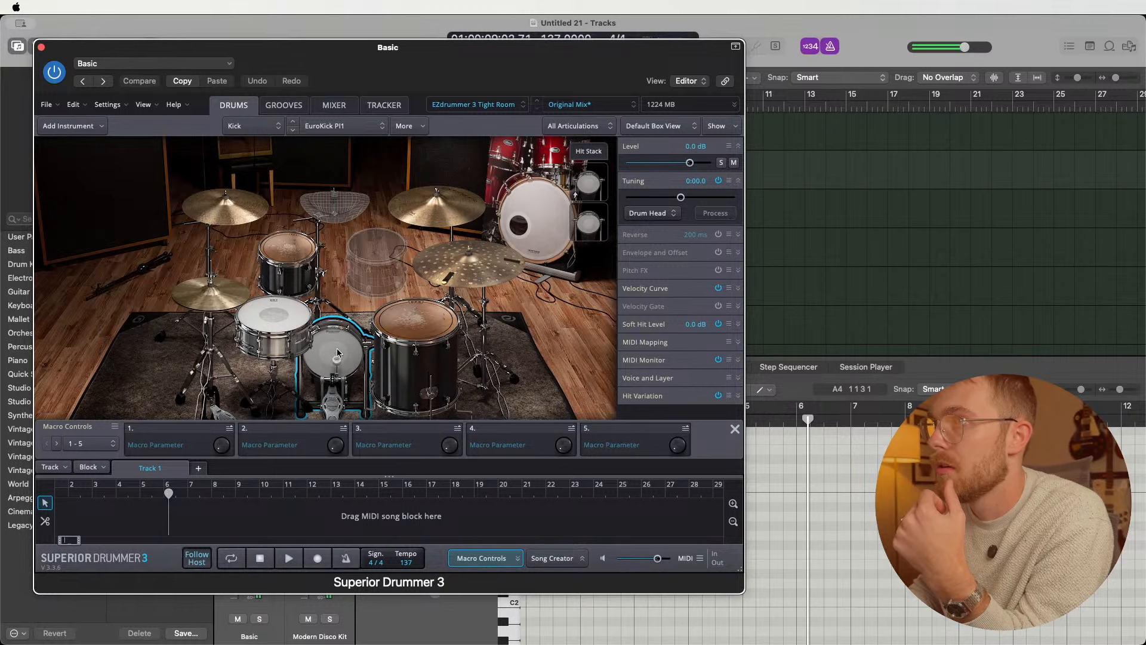
click(585, 226)
click(593, 194)
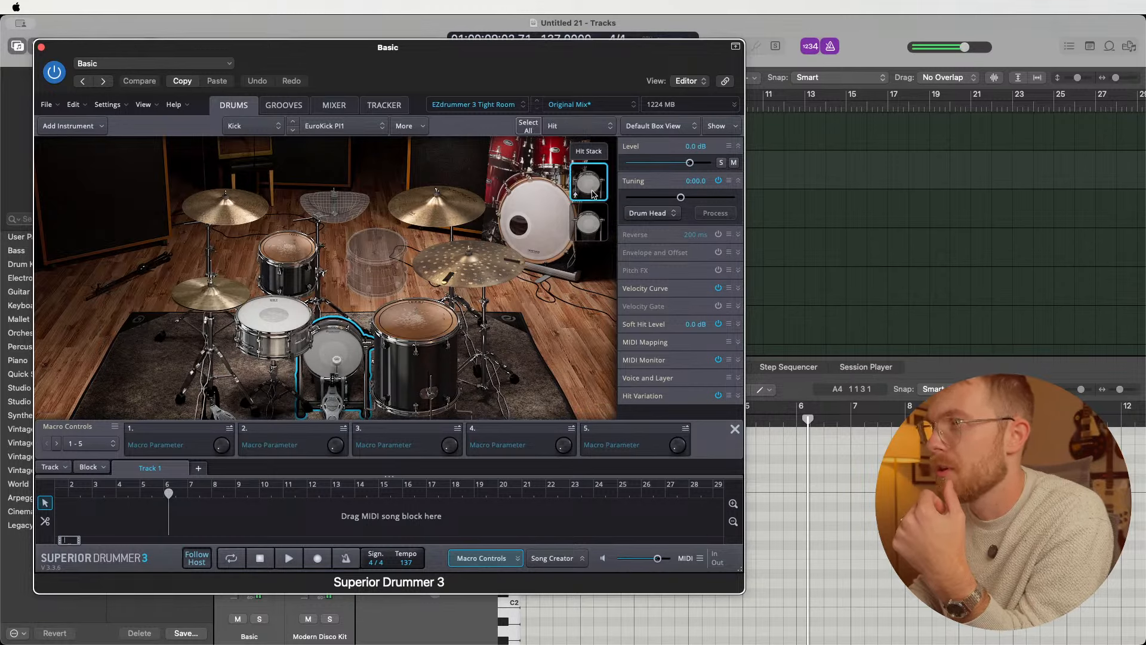
click(274, 325)
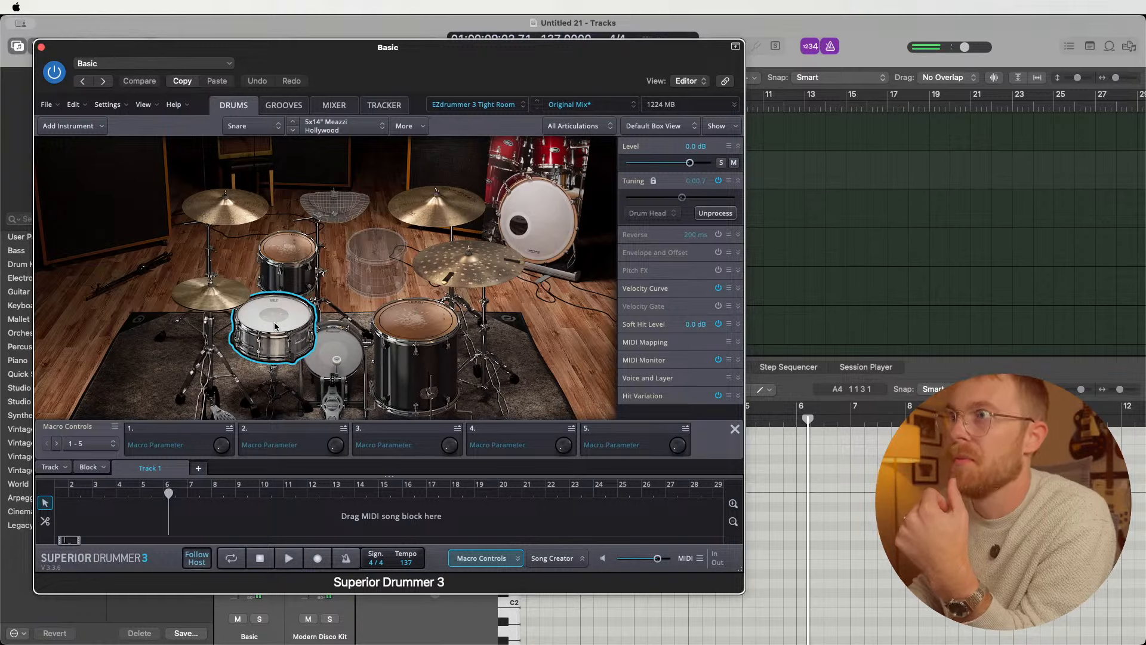
click(265, 321)
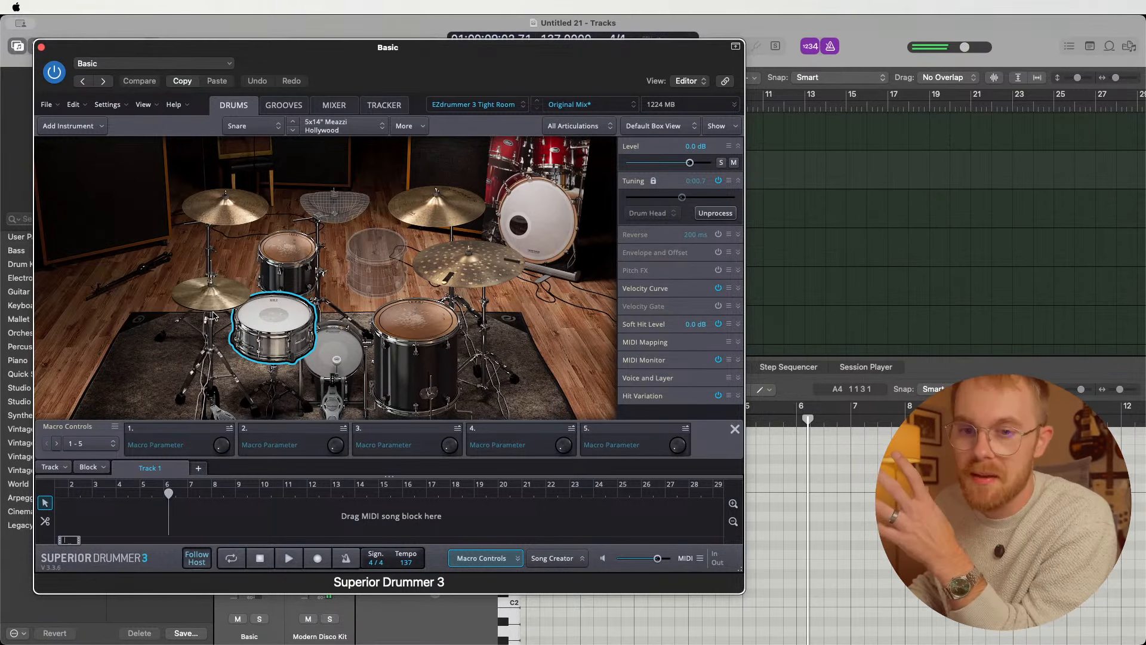
click(41, 47)
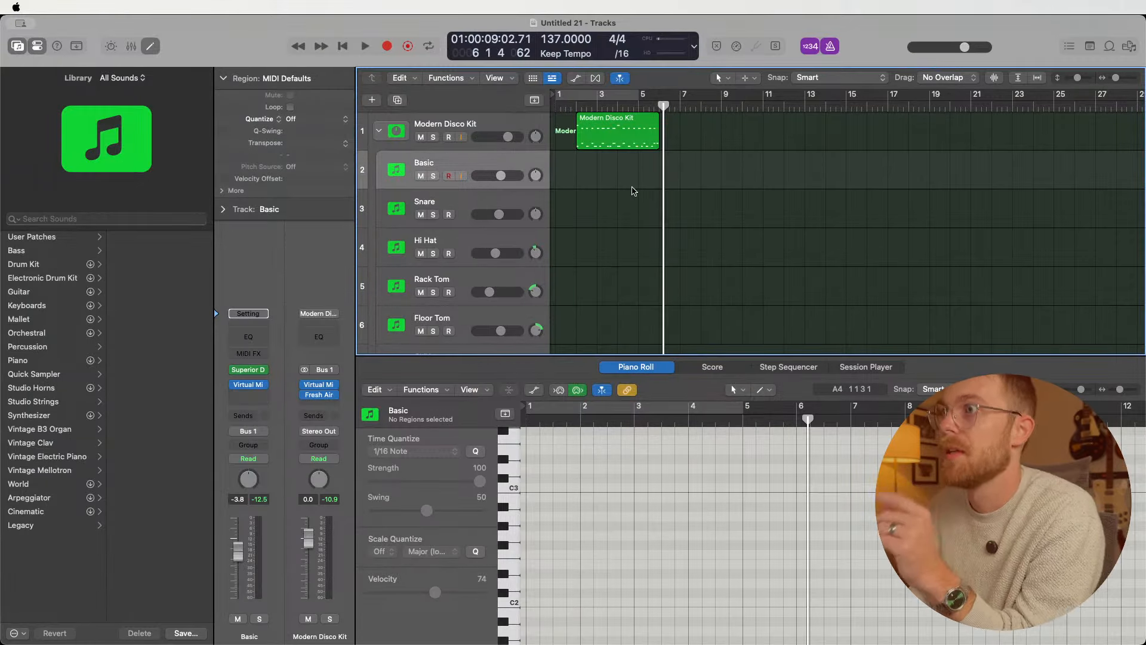
- Collapse the Modern Disco Kit stack and, with the Inst 2 track selected, set a cycle range from bar 2 to bar 6
click(406, 135)
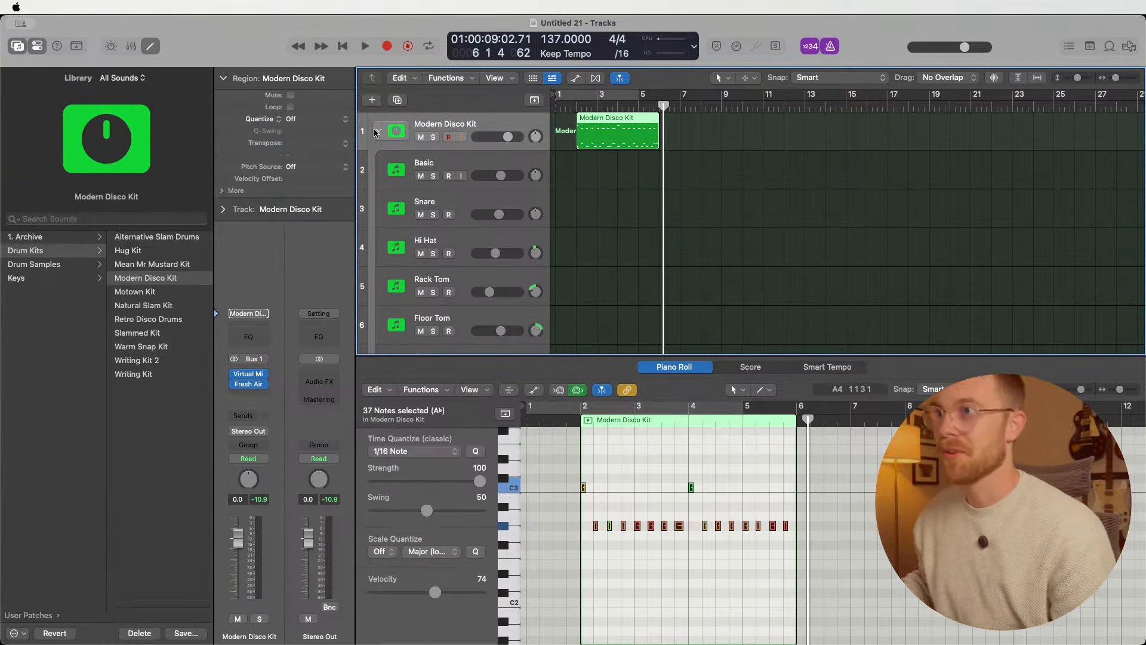
click(375, 132)
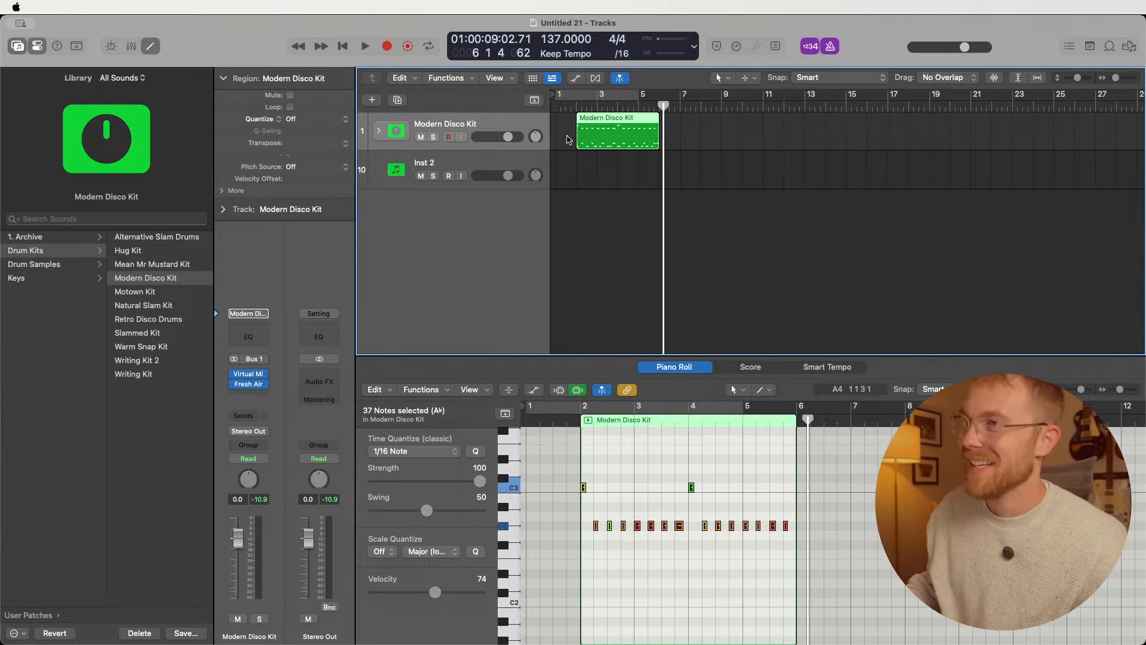
click(567, 140)
click(442, 179)
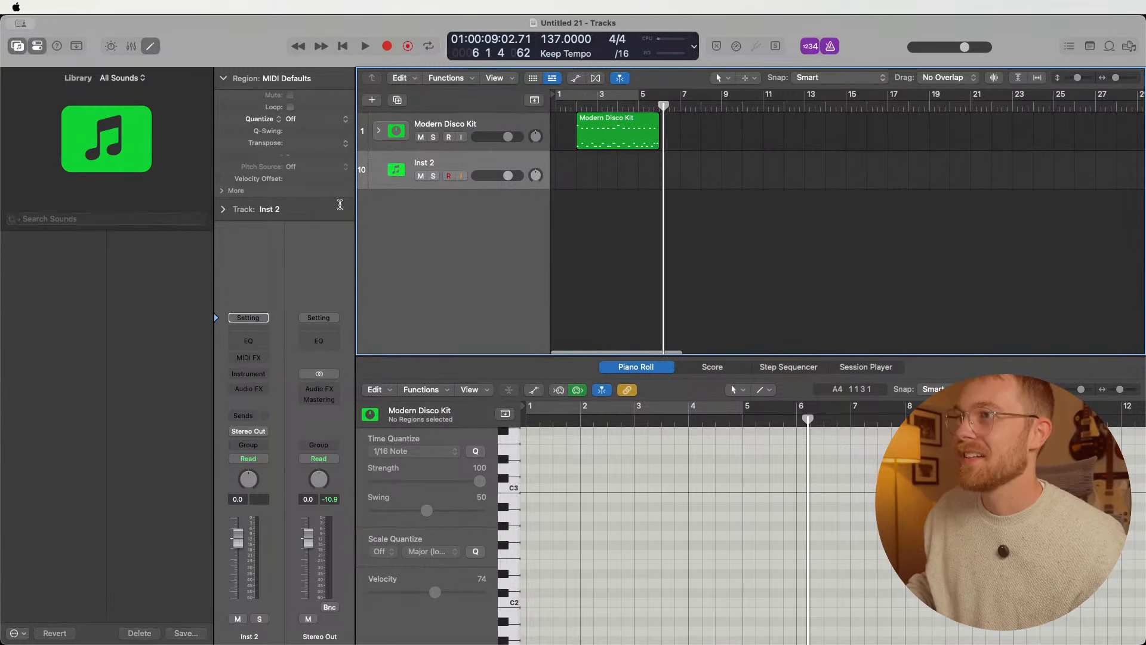
drag(582, 100, 661, 100)
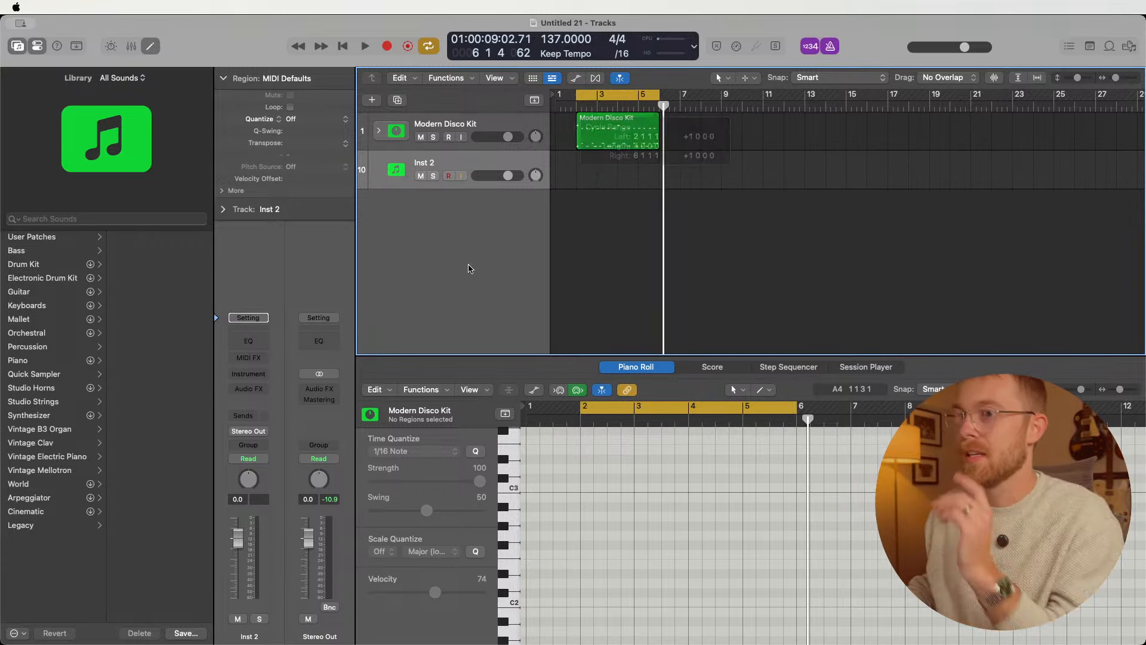
- Try LABS as the instrument on the Inst 2 track, look over its sound packs and close its window
click(248, 373)
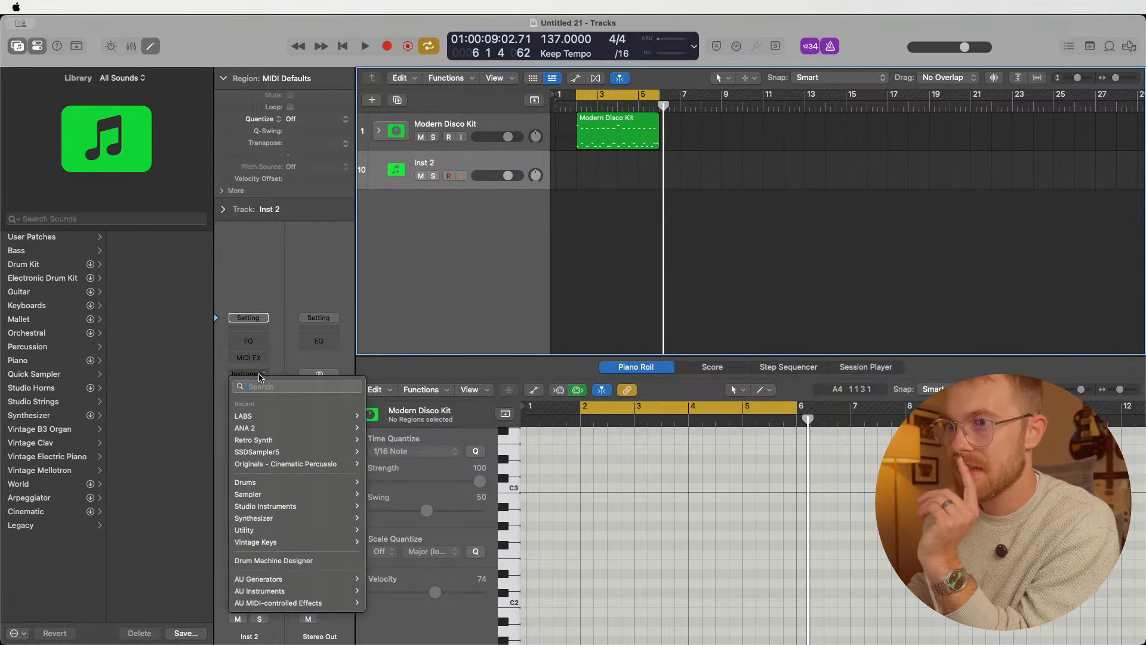
click(380, 417)
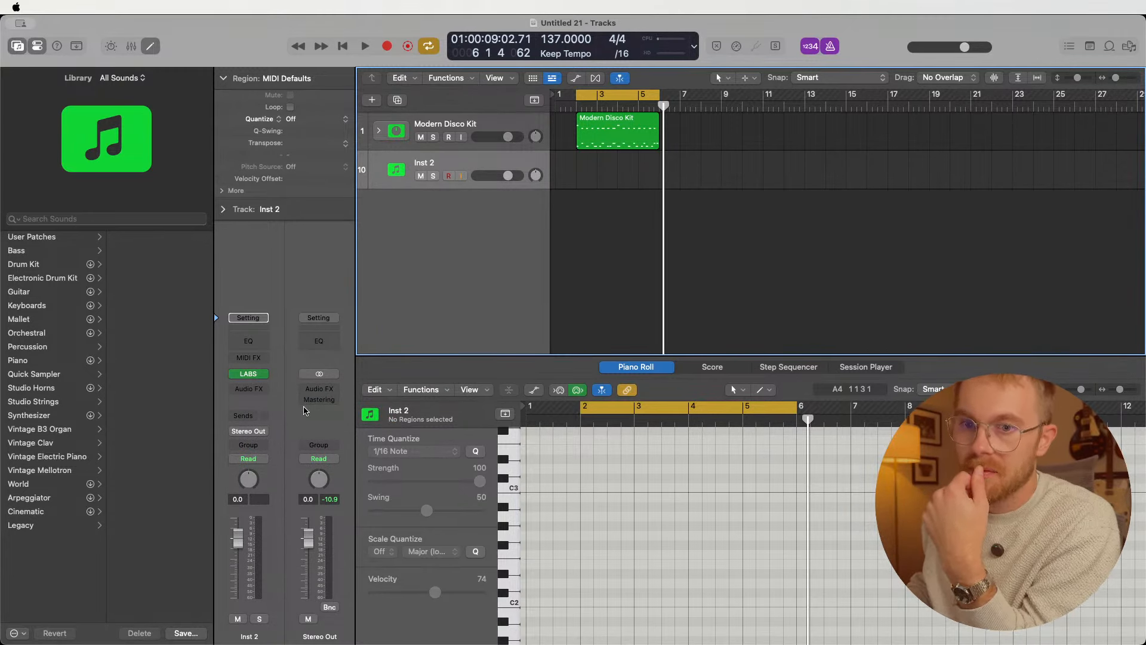
click(250, 374)
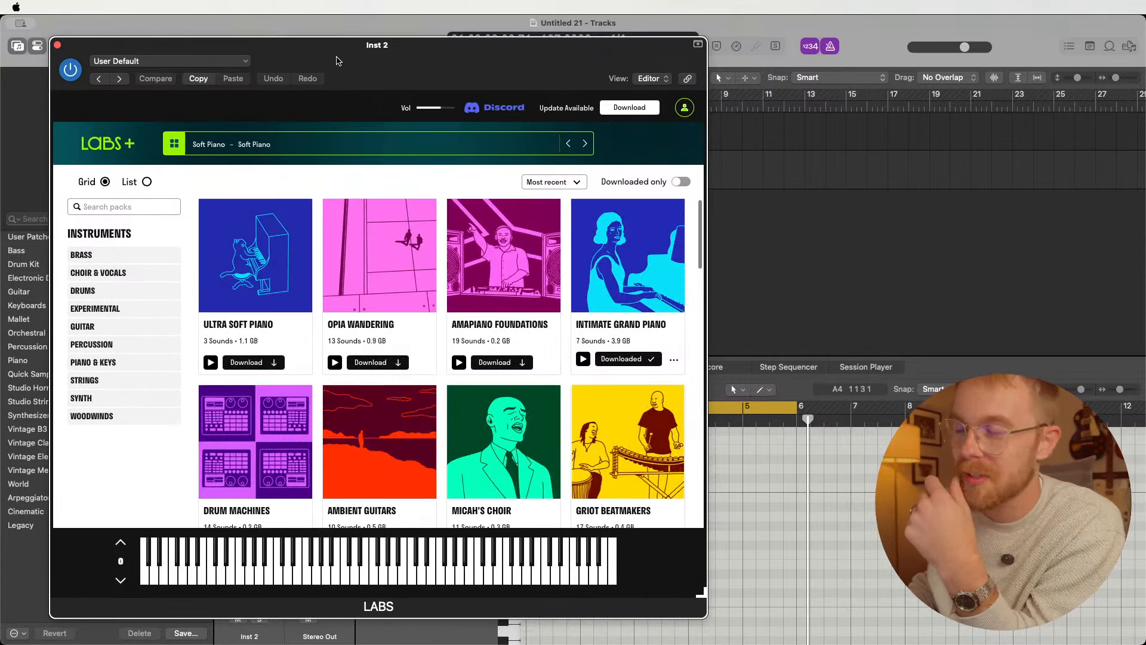
click(57, 45)
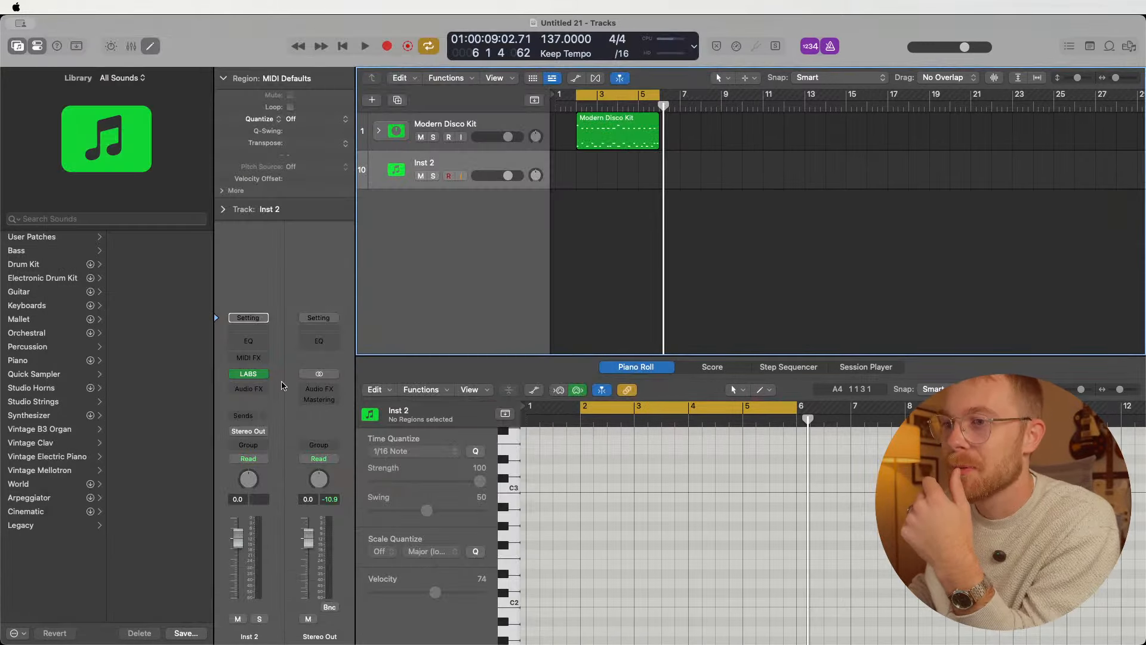
- Load the stereo Retro Synth as the instrument on the Inst 2 track and open its window
click(264, 374)
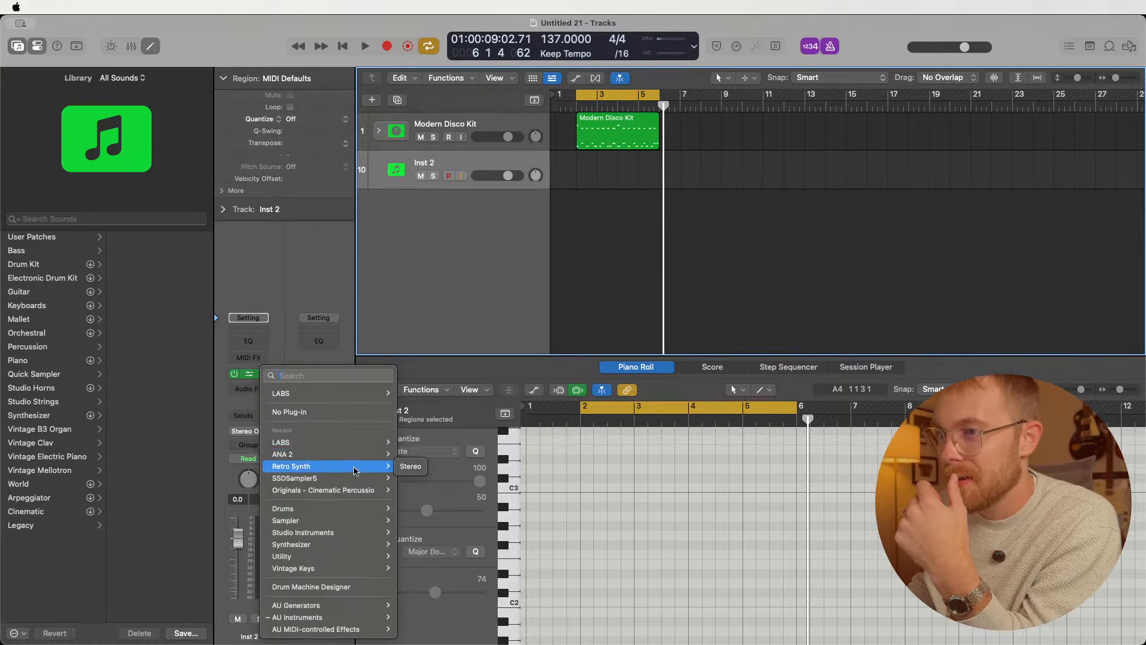
click(412, 466)
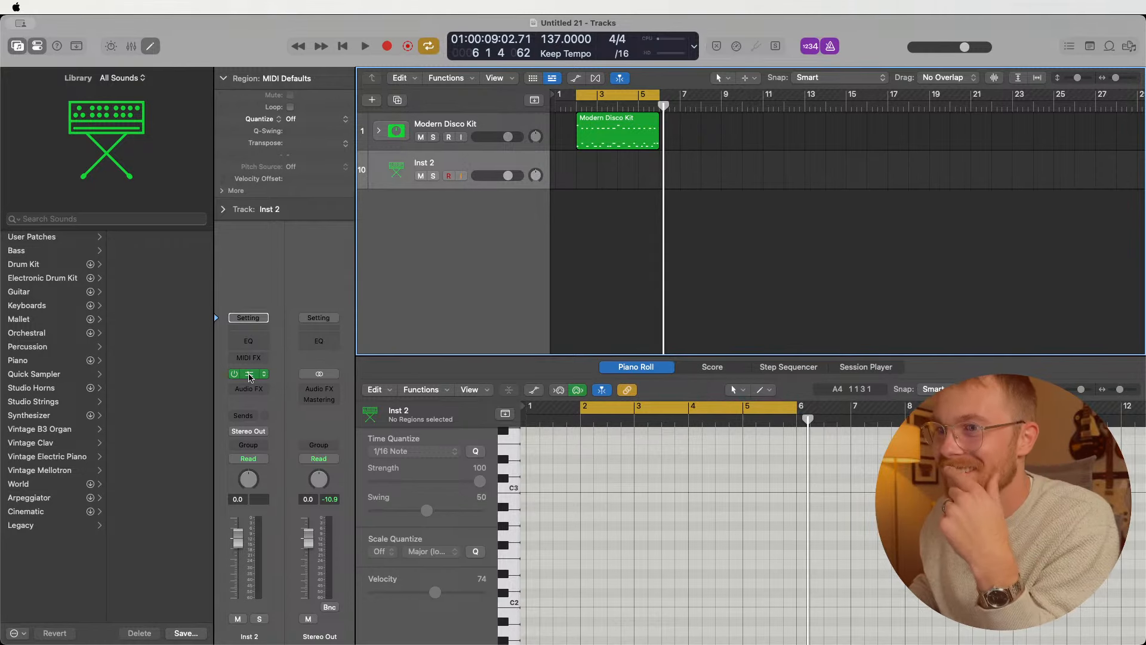
click(250, 377)
drag(674, 169, 500, 122)
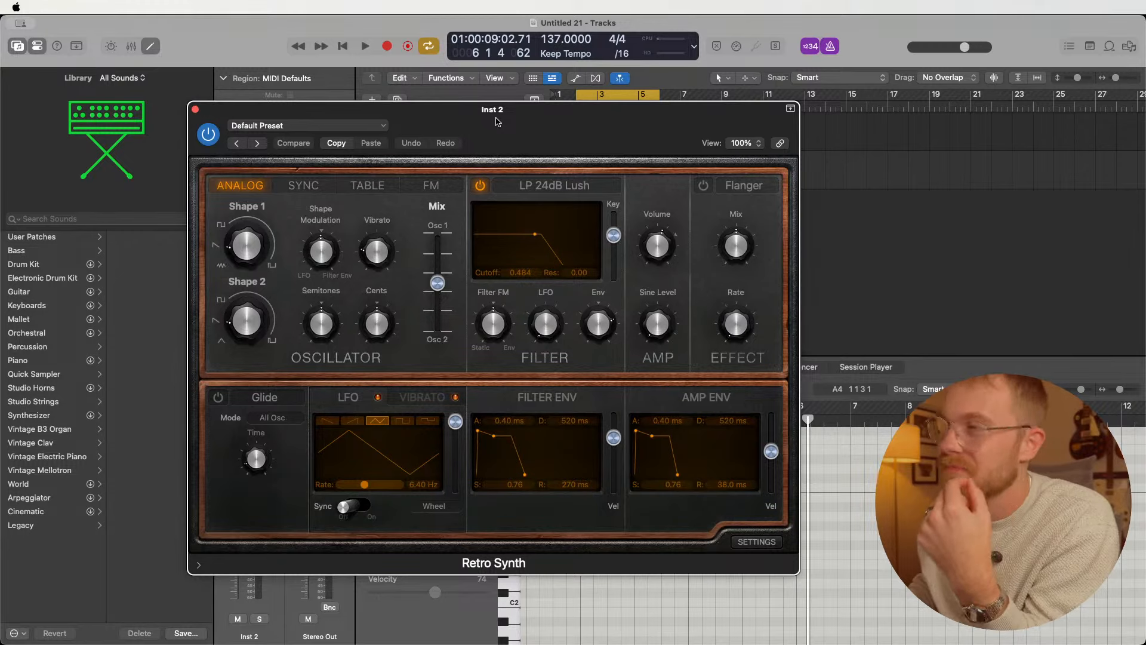
drag(578, 111, 540, 119)
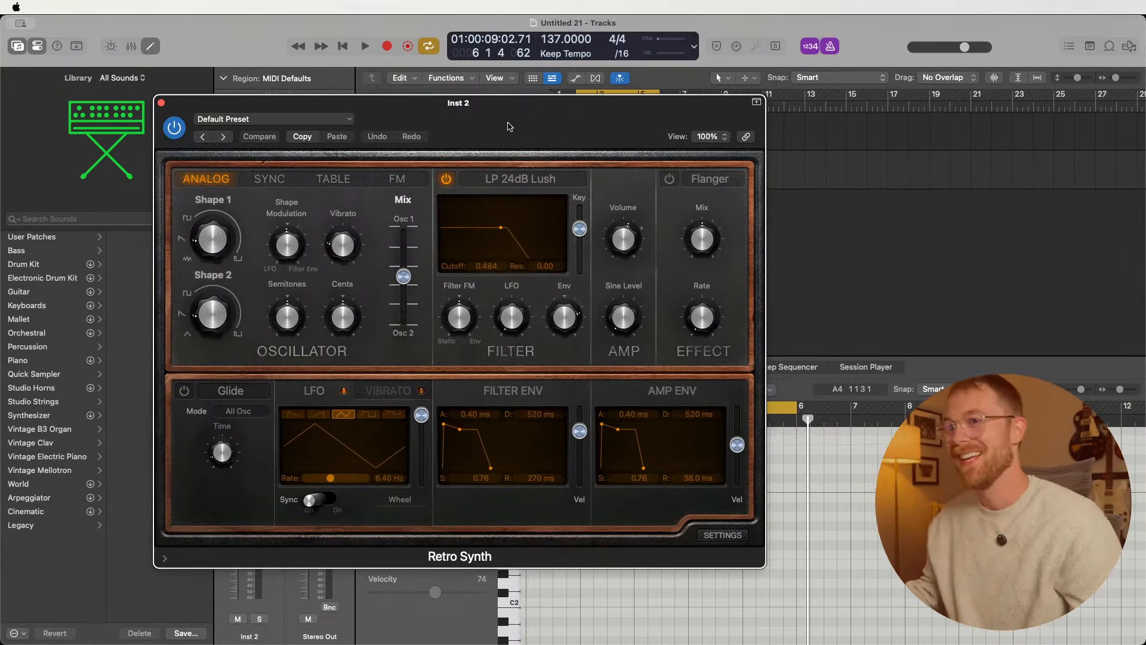
- Set Retro Synth's filter envelope attack to 61 ms, amp envelope attack to 30 ms and cutoff to 0.316, and enable its Chorus effect
drag(287, 317, 297, 348)
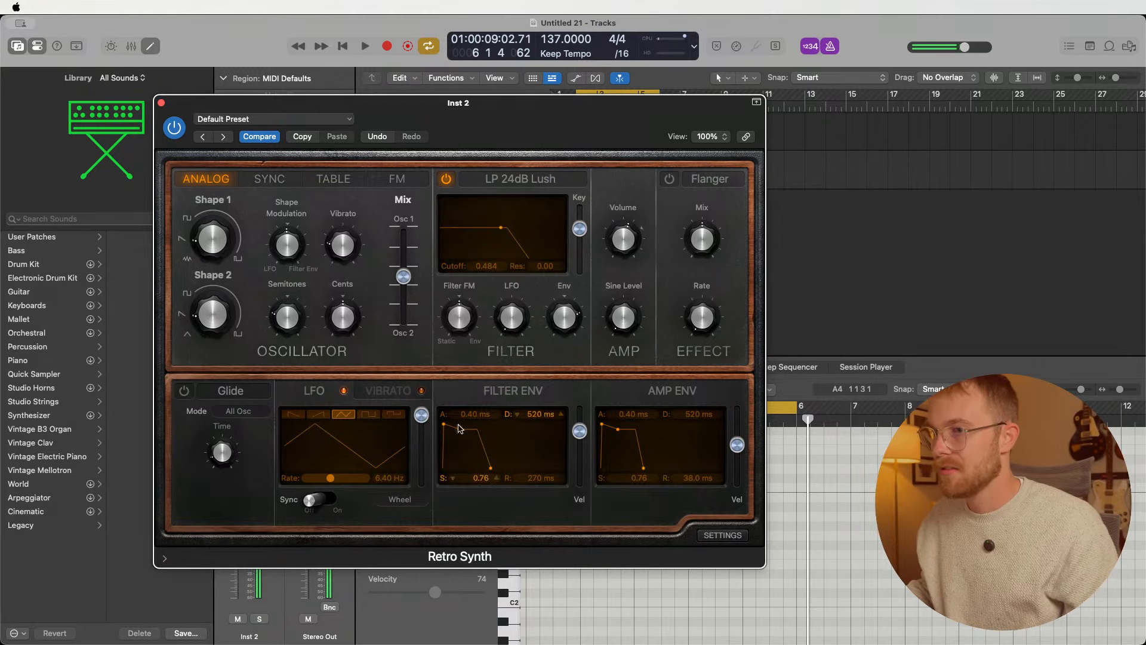
drag(458, 428, 515, 428)
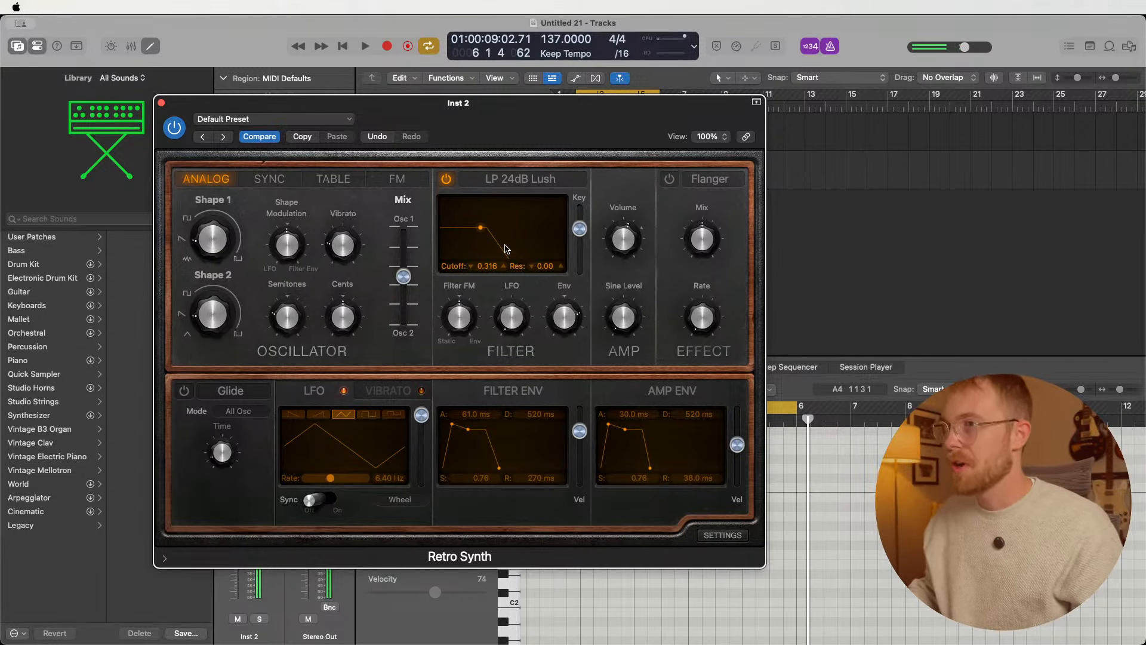
click(708, 178)
click(708, 159)
click(672, 182)
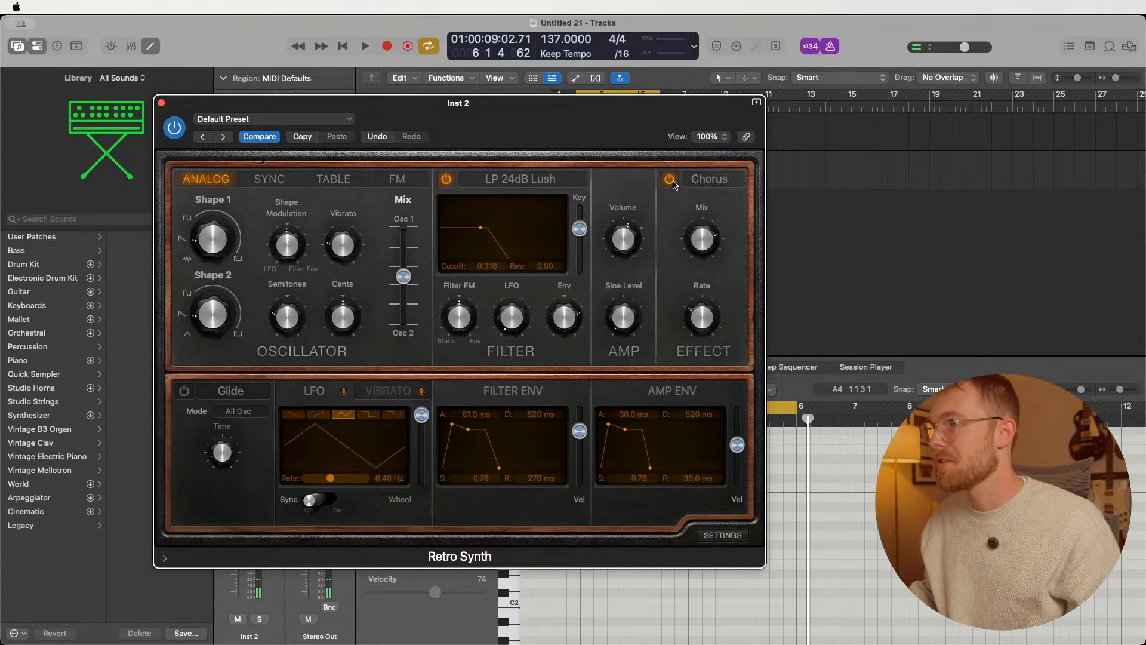
drag(602, 111, 478, 80)
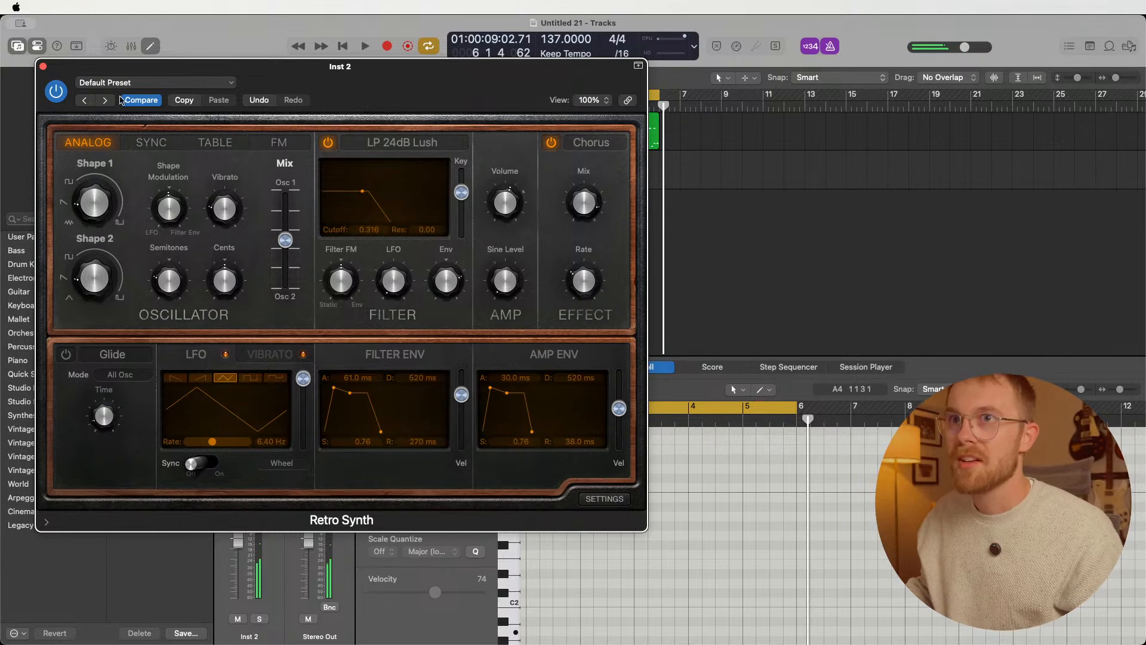
click(43, 66)
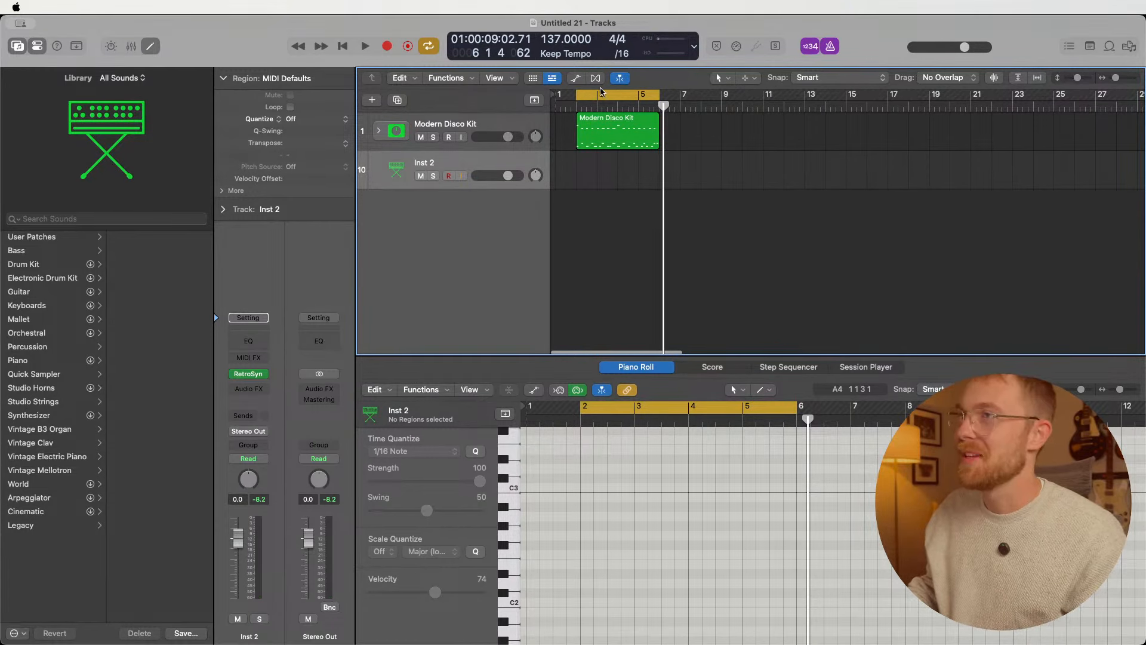
- Turn off cycle mode and copy the Modern Disco Kit region to bar 6, directly after the original
click(429, 46)
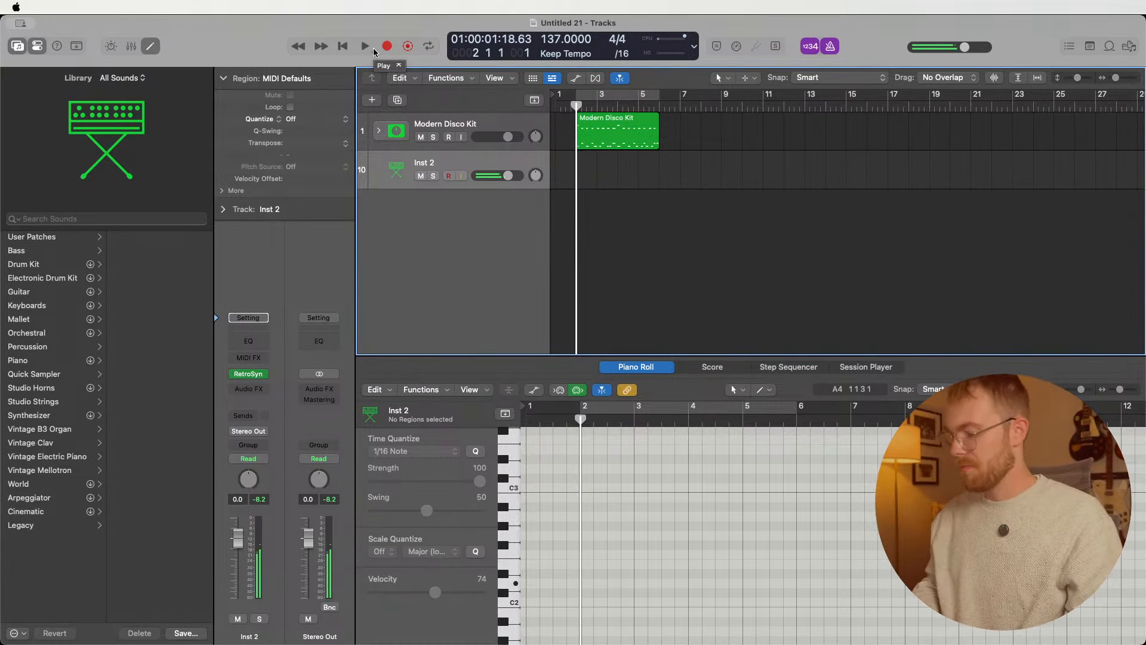
drag(608, 134, 689, 136)
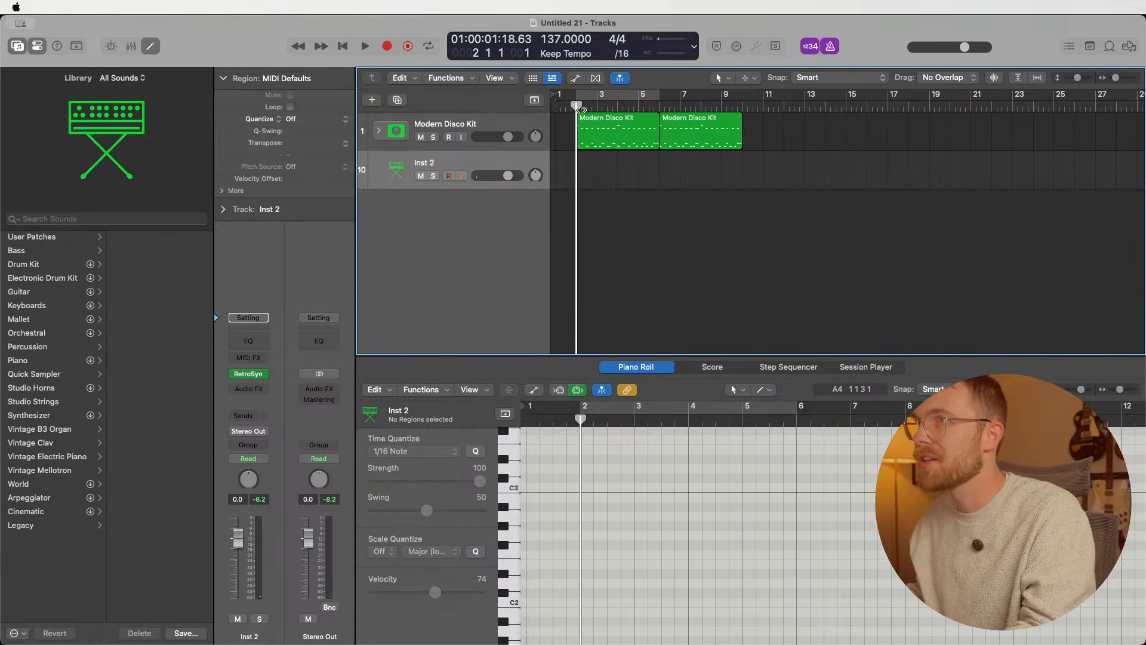
- Record about four bars of a low synth line on the Inst 2 track starting at bar 2
key(space)
key(space)
key(r)
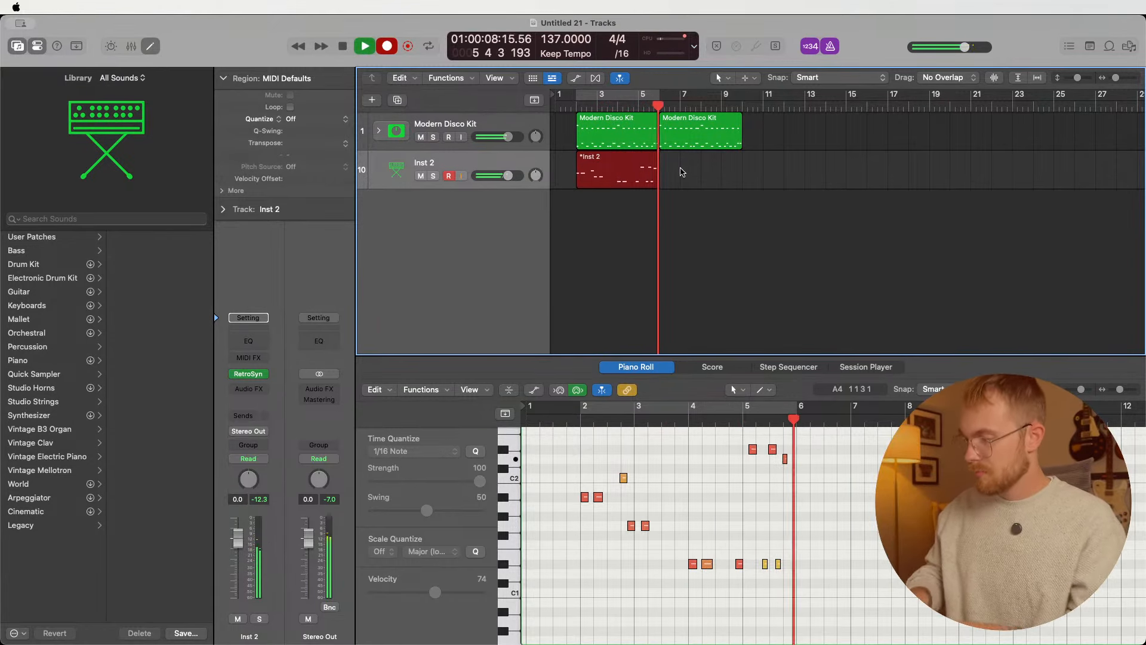
key(space)
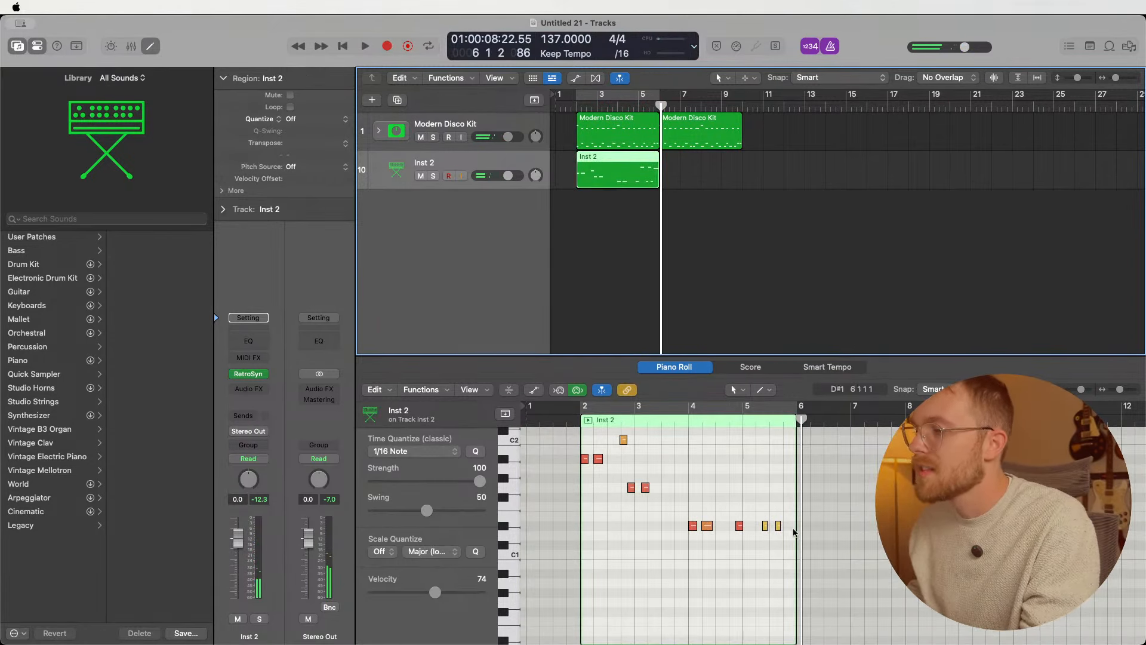
- Quantize all the recorded Inst 2 notes to 1/16 and turn the cycle range over bars 2 to 6 back on
drag(794, 531, 512, 422)
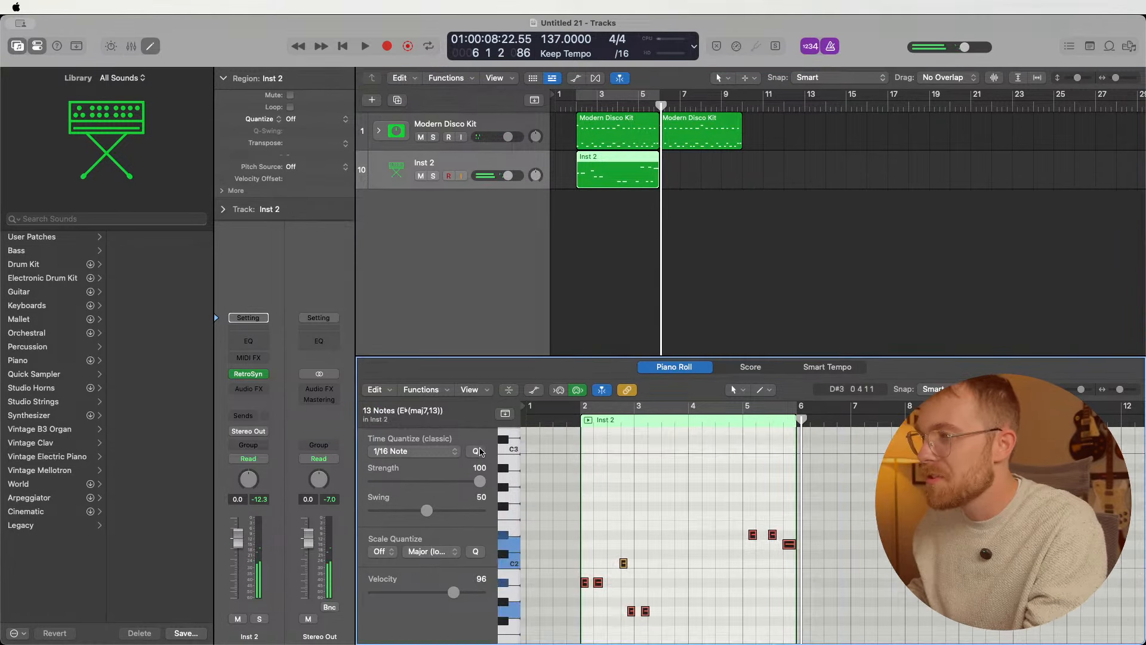
click(601, 100)
click(589, 99)
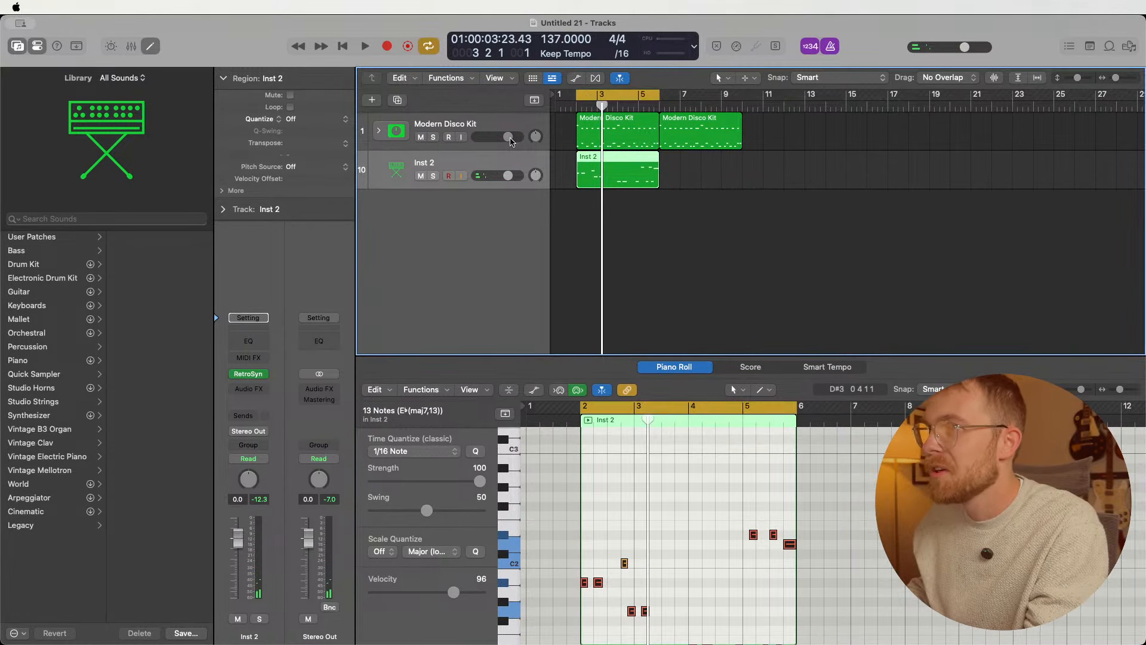
- Lower the Modern Disco Kit track's volume and play Inst 2 soloed with Retro Synth open and the metronome off
drag(510, 139, 492, 139)
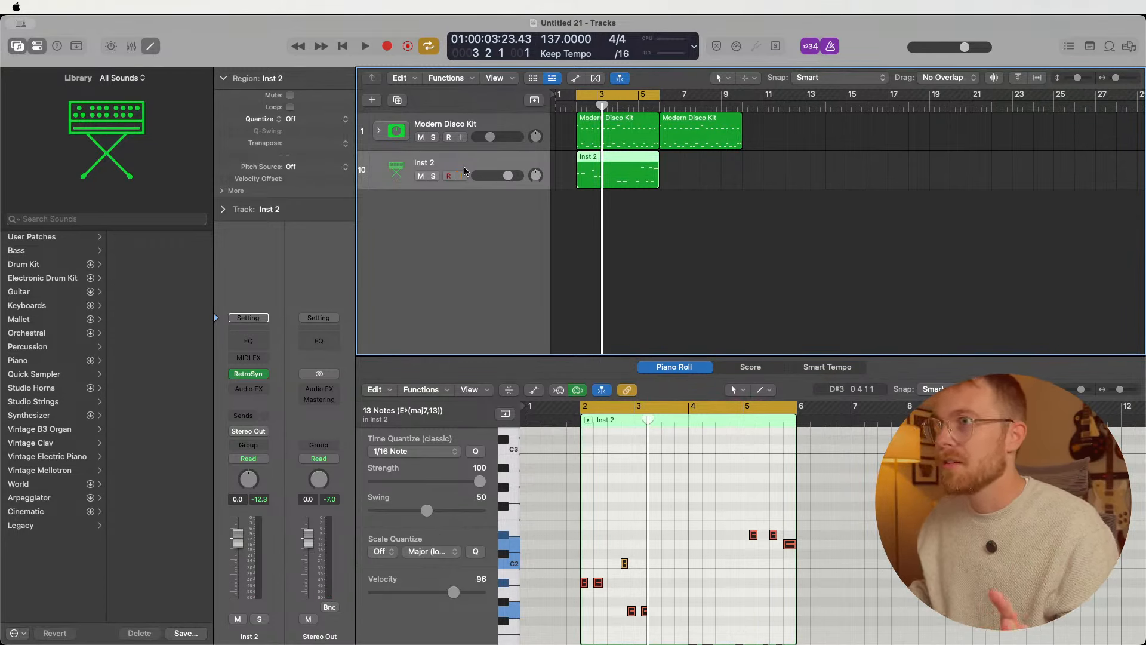
click(250, 375)
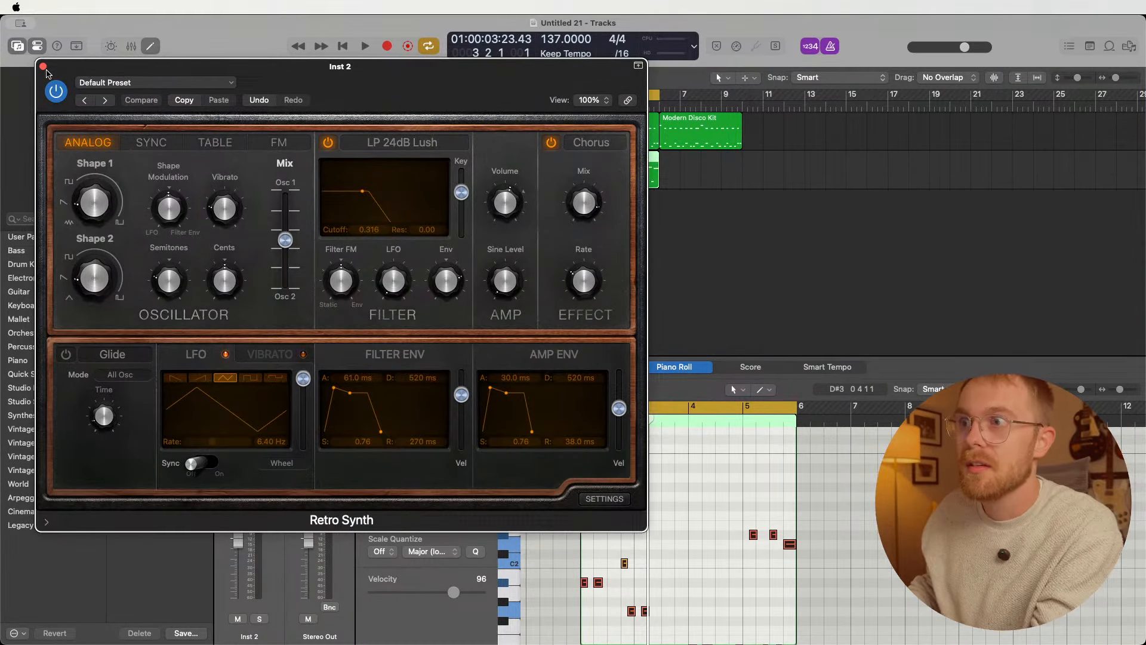
key(space)
key(s)
drag(47, 72, 62, 81)
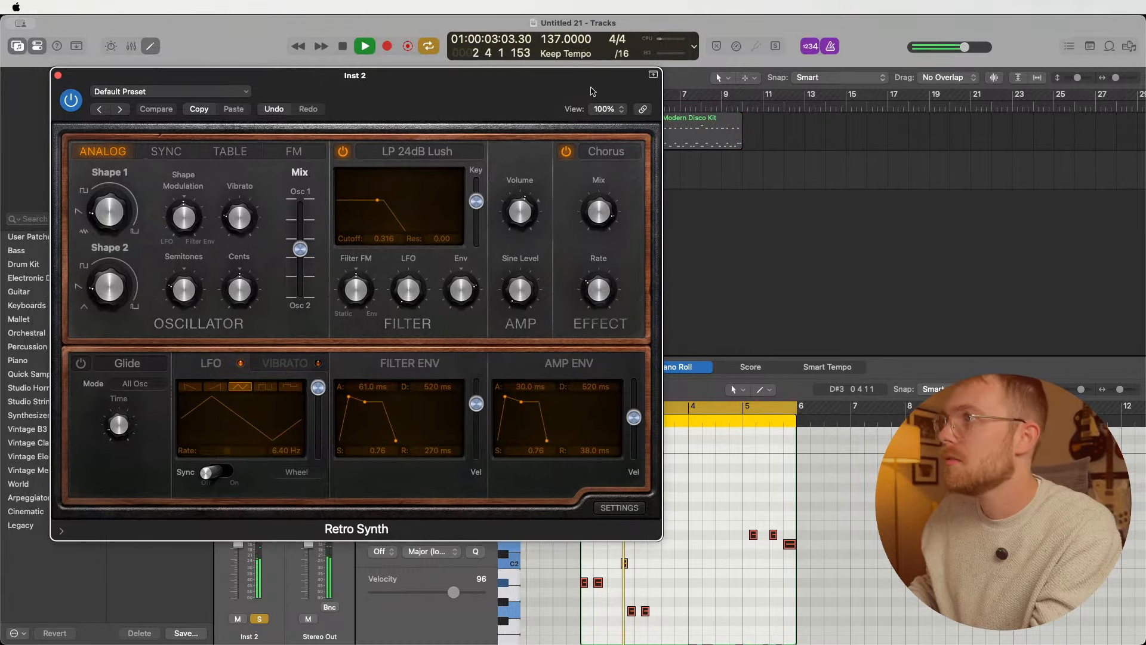
click(831, 46)
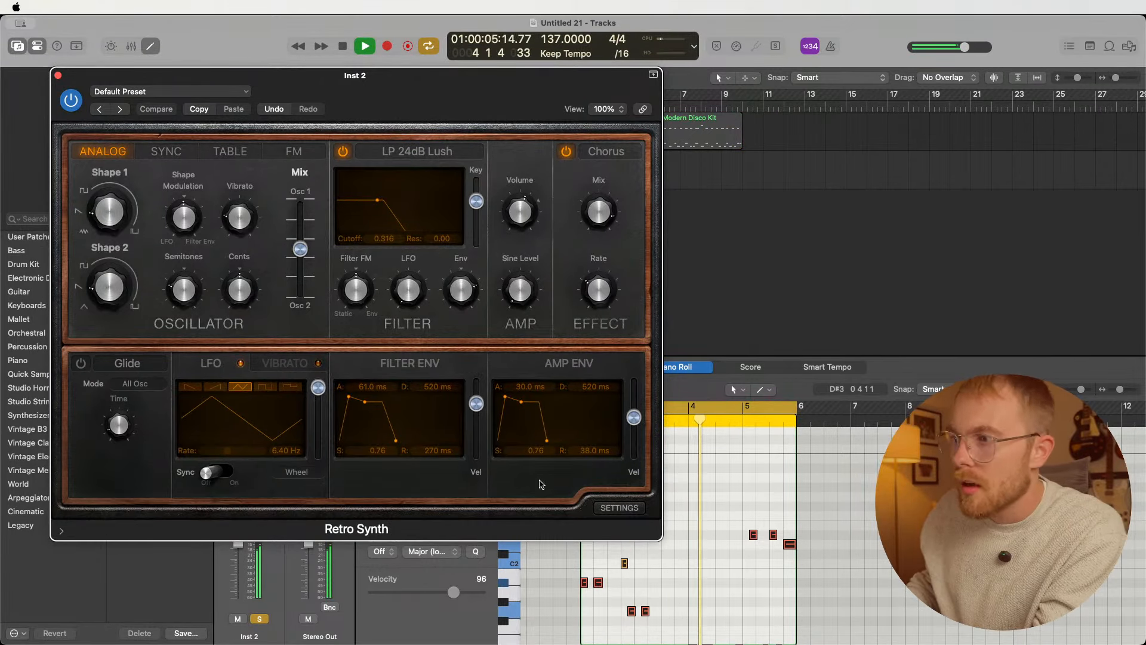
key(space)
- Set Retro Synth's polyphony to Mono in the global settings of the Inst 2 synth
click(618, 509)
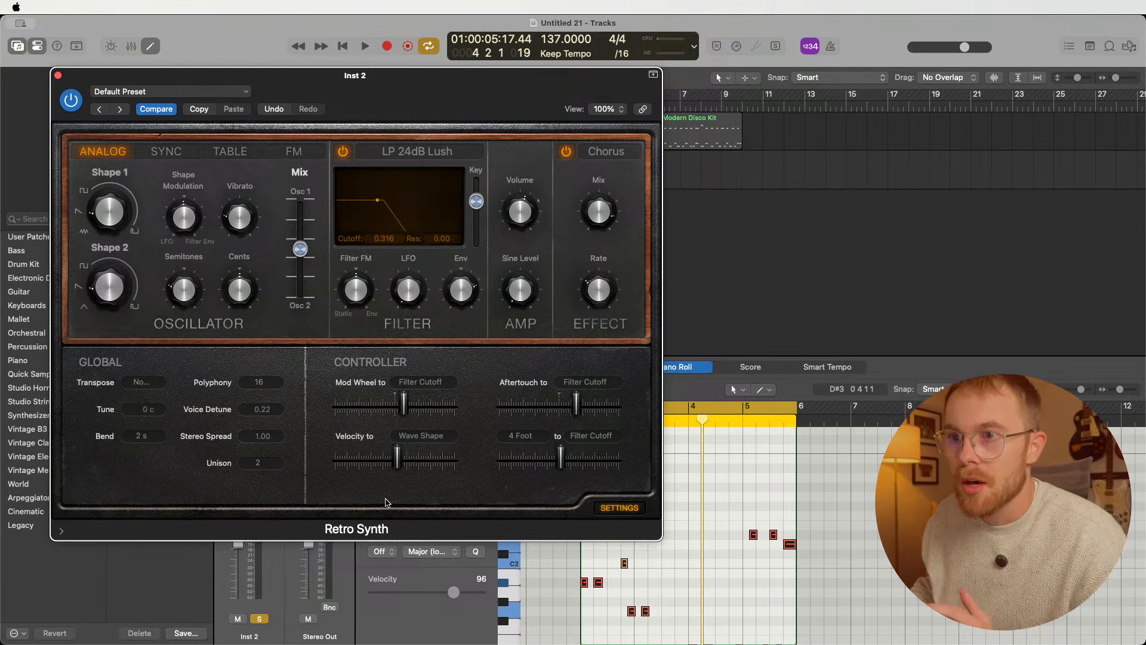
click(266, 382)
click(268, 441)
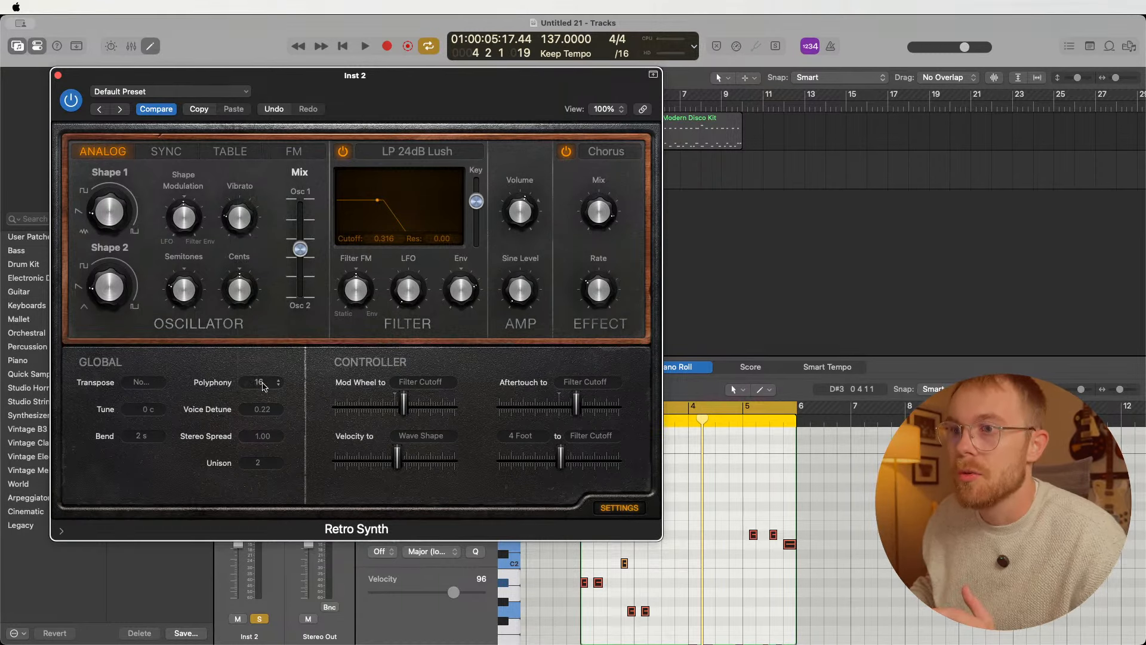
click(263, 385)
click(276, 193)
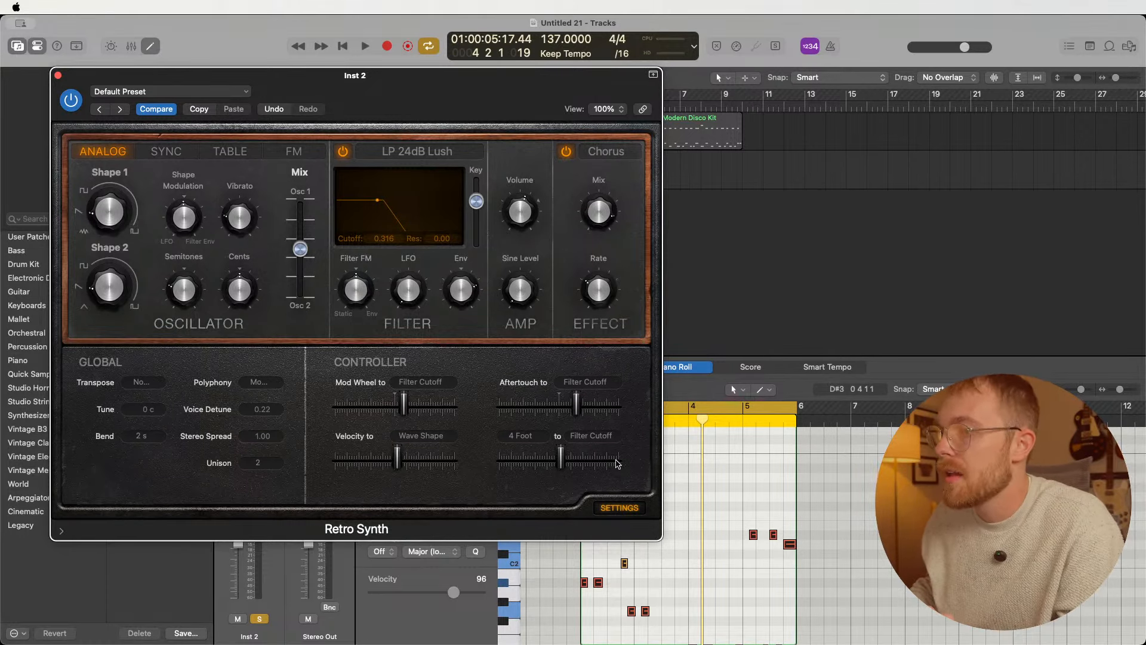
- Turn on Glide in Retro Synth, play the Inst 2 line to hear it, and close the synth window
click(625, 506)
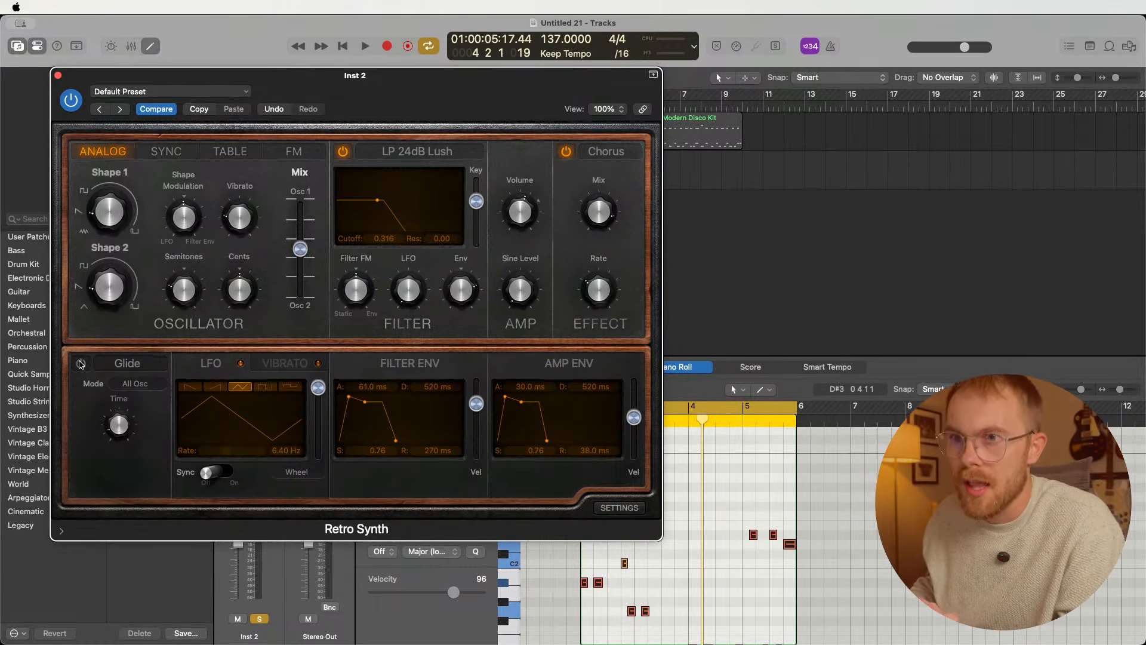
key(space)
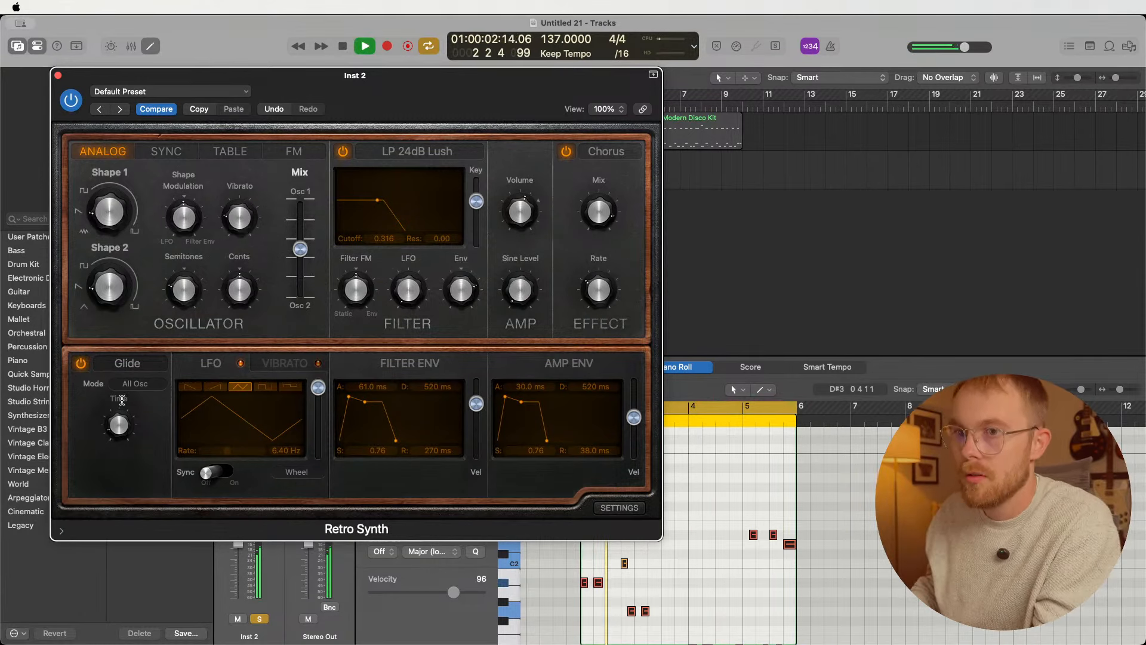
mouse_move(118, 411)
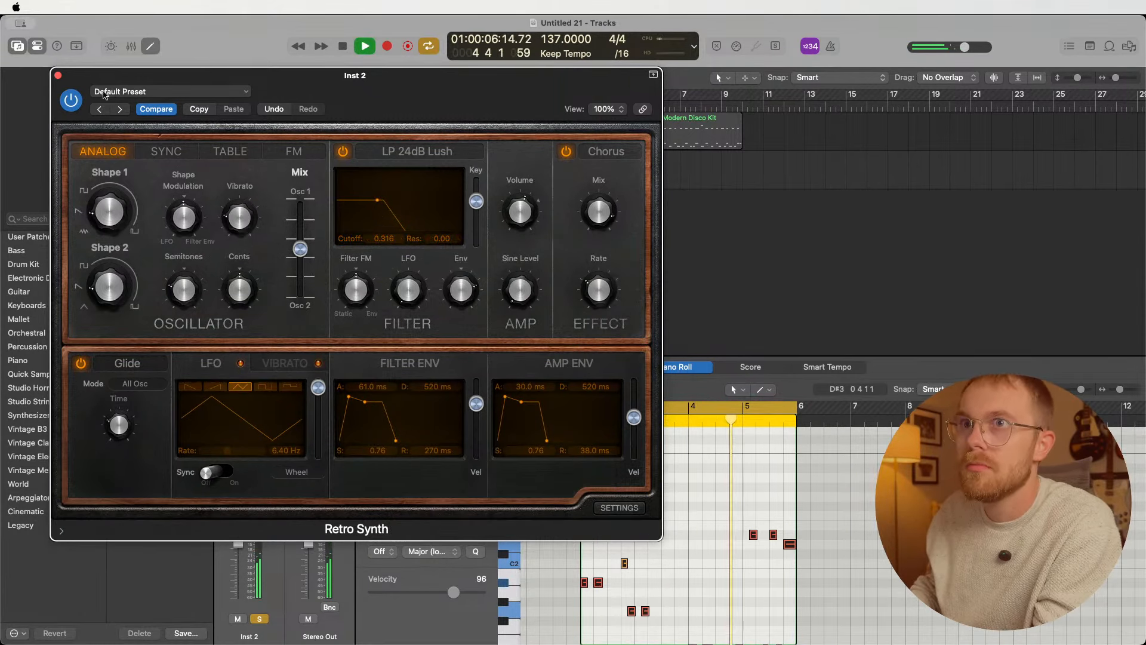
click(58, 75)
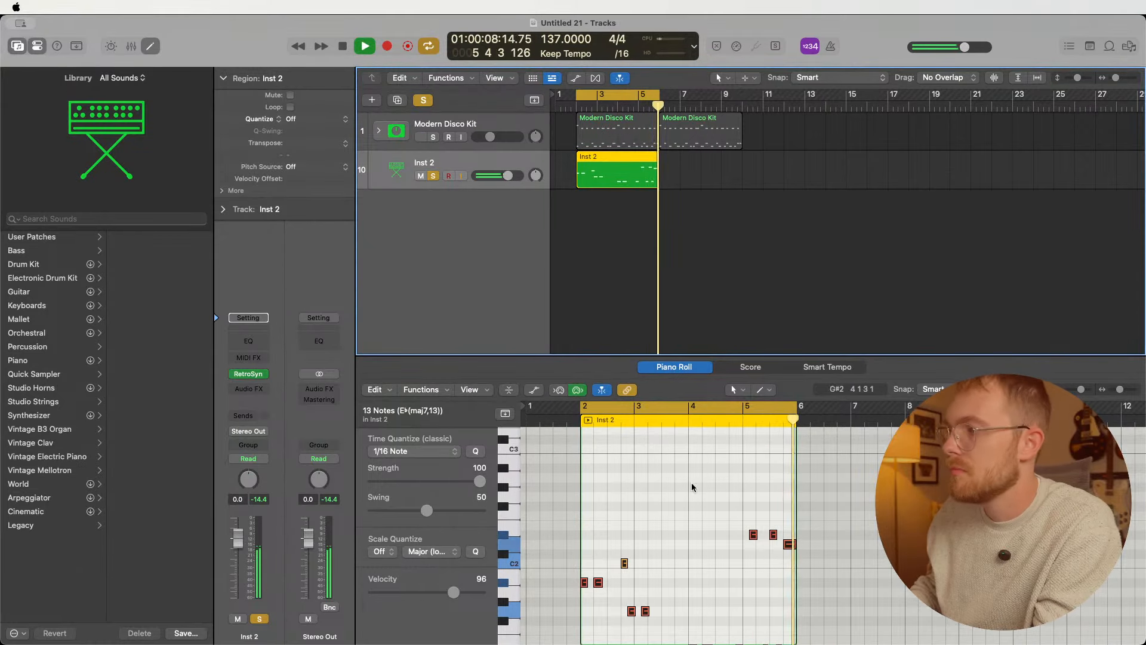
key(space)
- Delete the recorded Inst 2 region from the arrangement
scroll(693, 483, down, 5)
scroll(710, 511, up, 3)
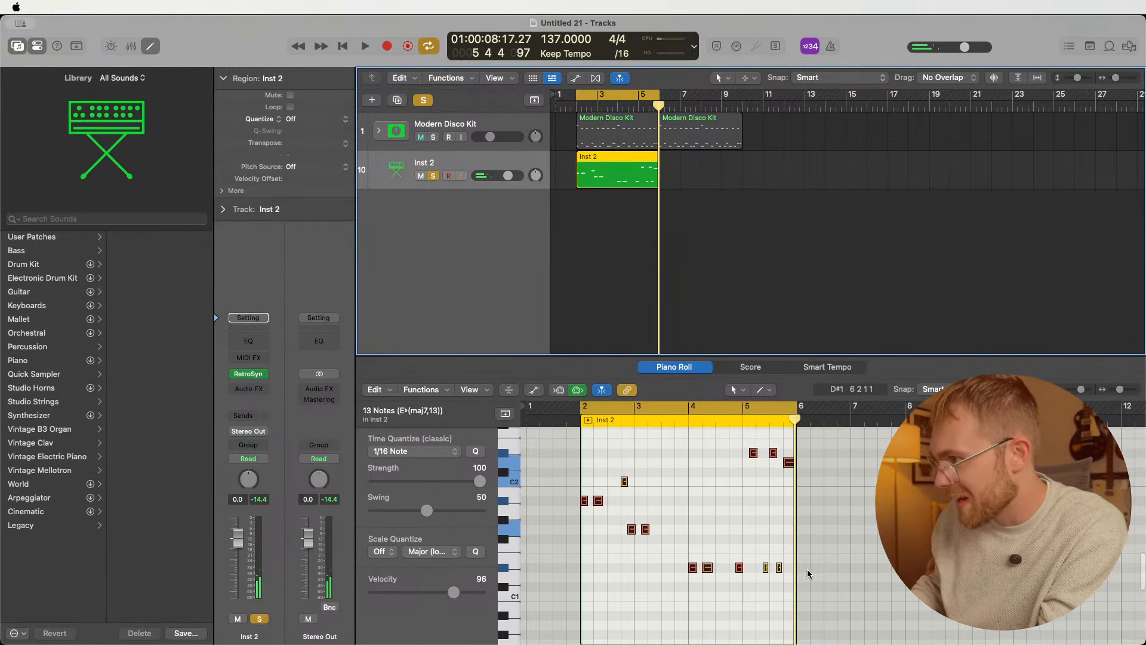
drag(843, 593, 563, 429)
click(607, 171)
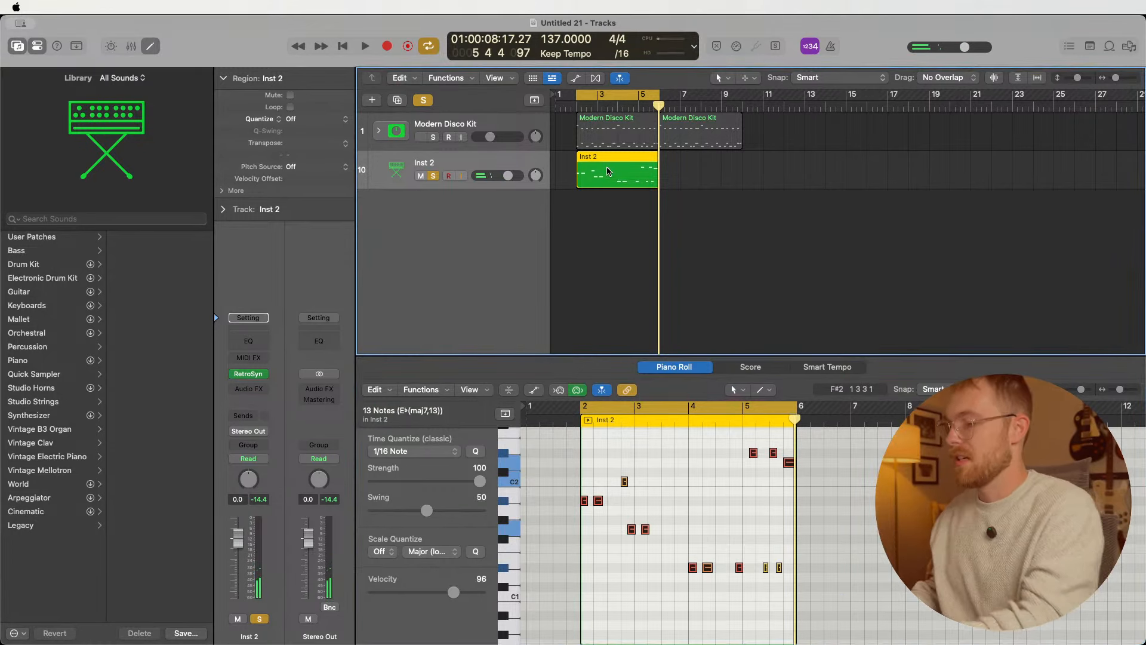
key(Delete)
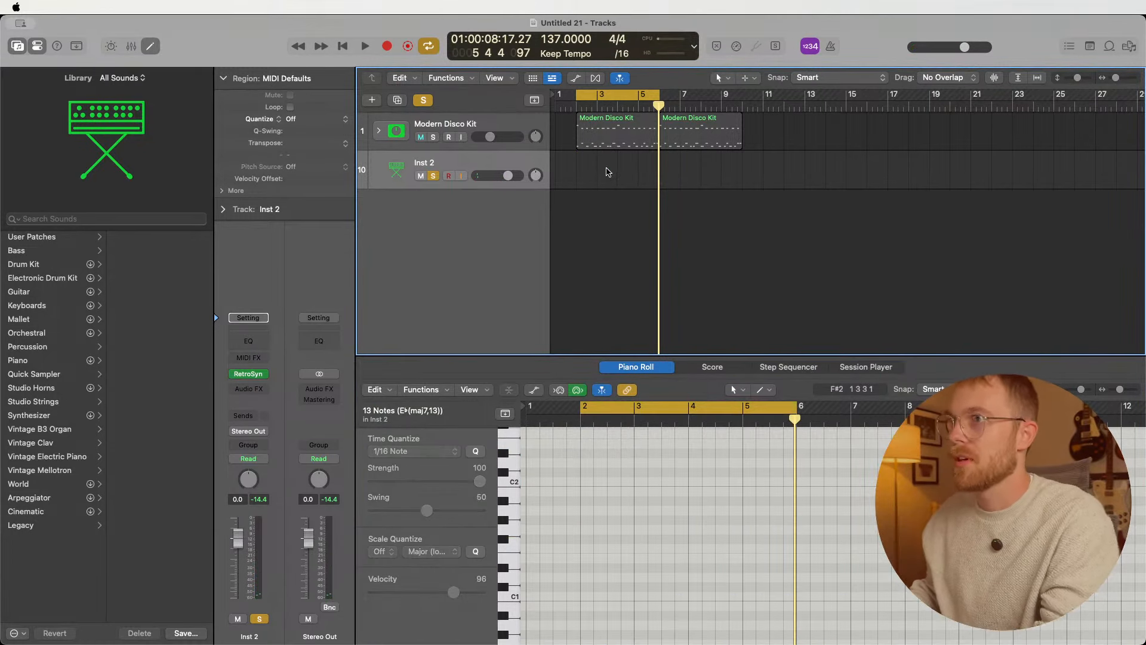
- Prepare for recording from bar 2 with cycle mode and solo off and the metronome on
click(587, 98)
key(space)
click(622, 172)
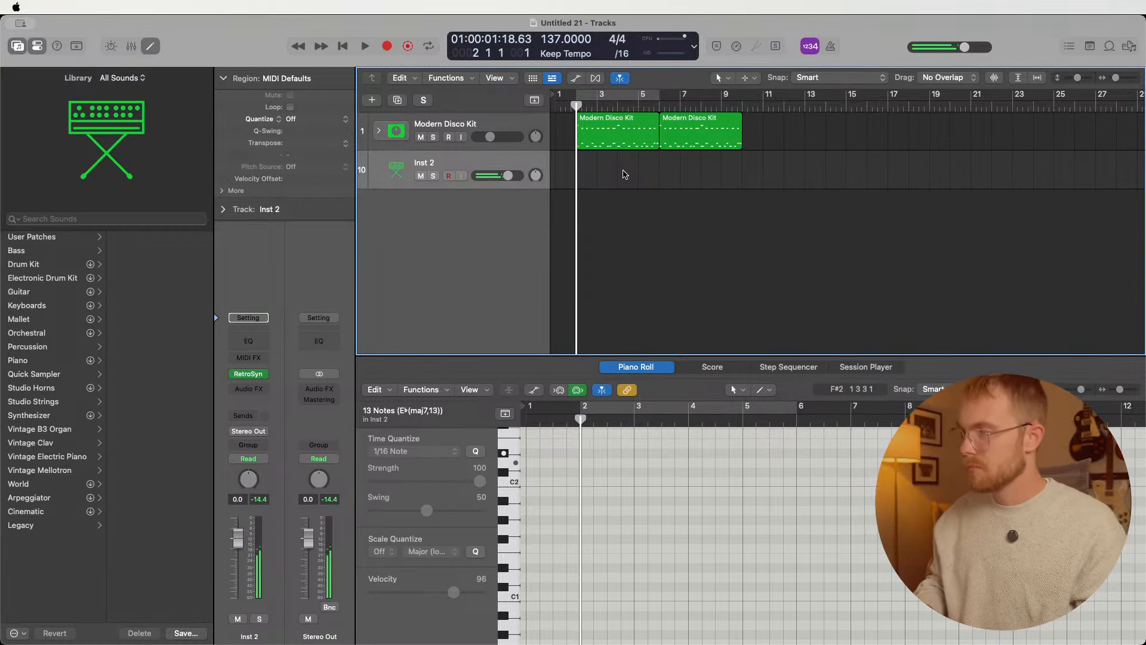
click(830, 46)
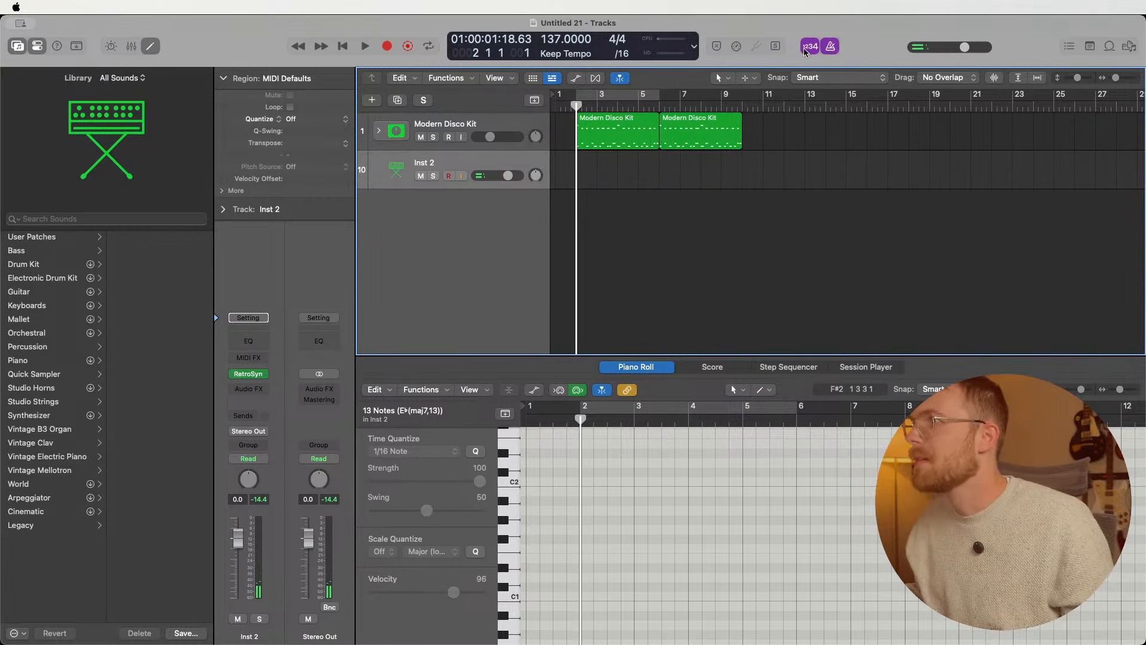
- Try to record a new bass take on the Inst 2 track over the drums
click(385, 45)
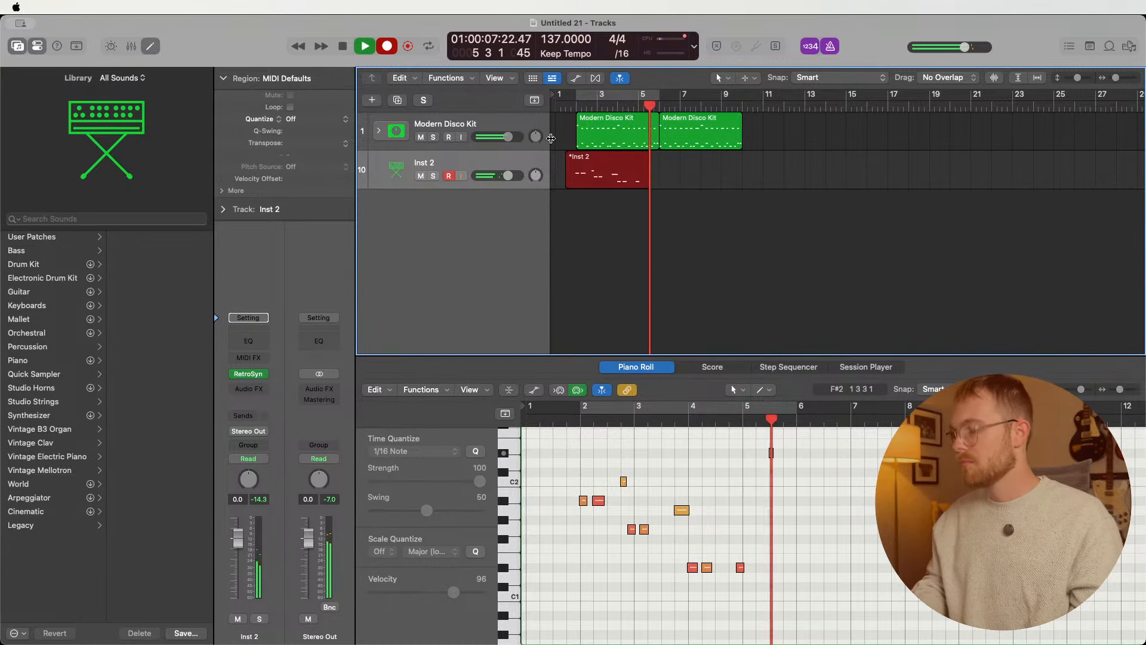
key(space)
key(super+z)
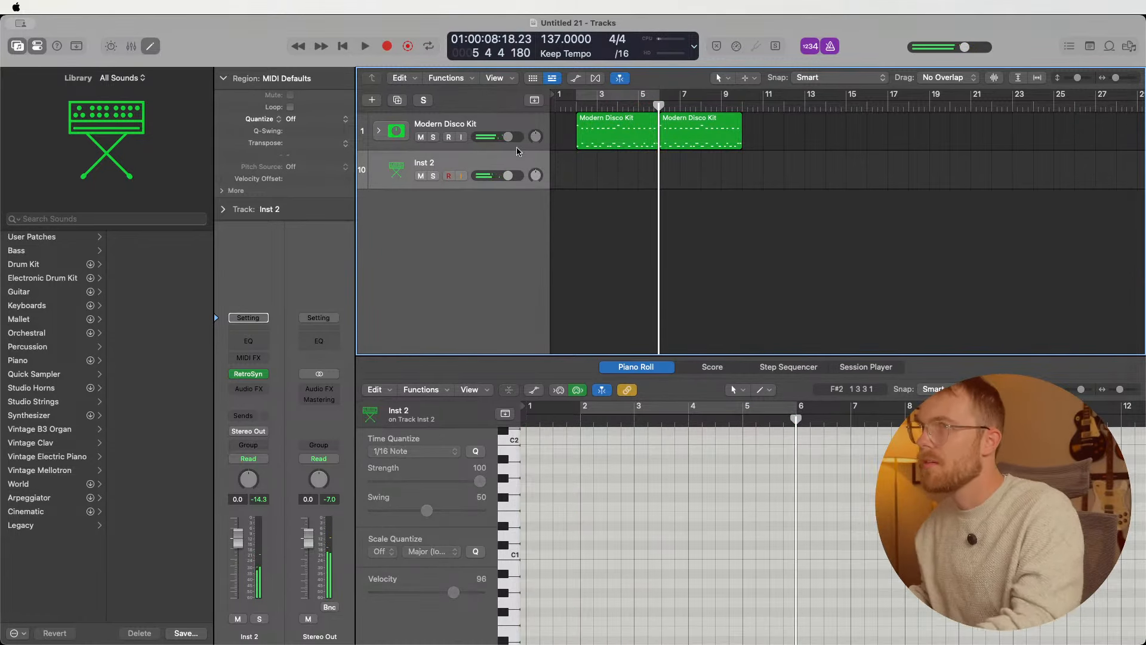
- Record about four bars of a bass line on the Inst 2 track, starting from bar 2
click(575, 108)
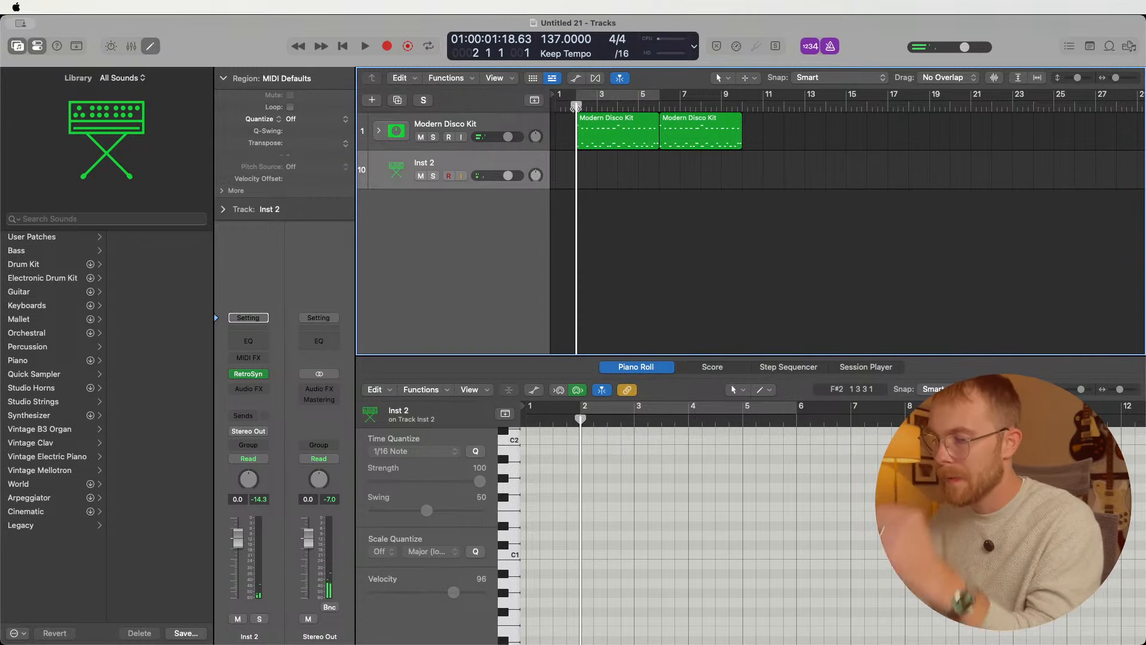
key(r)
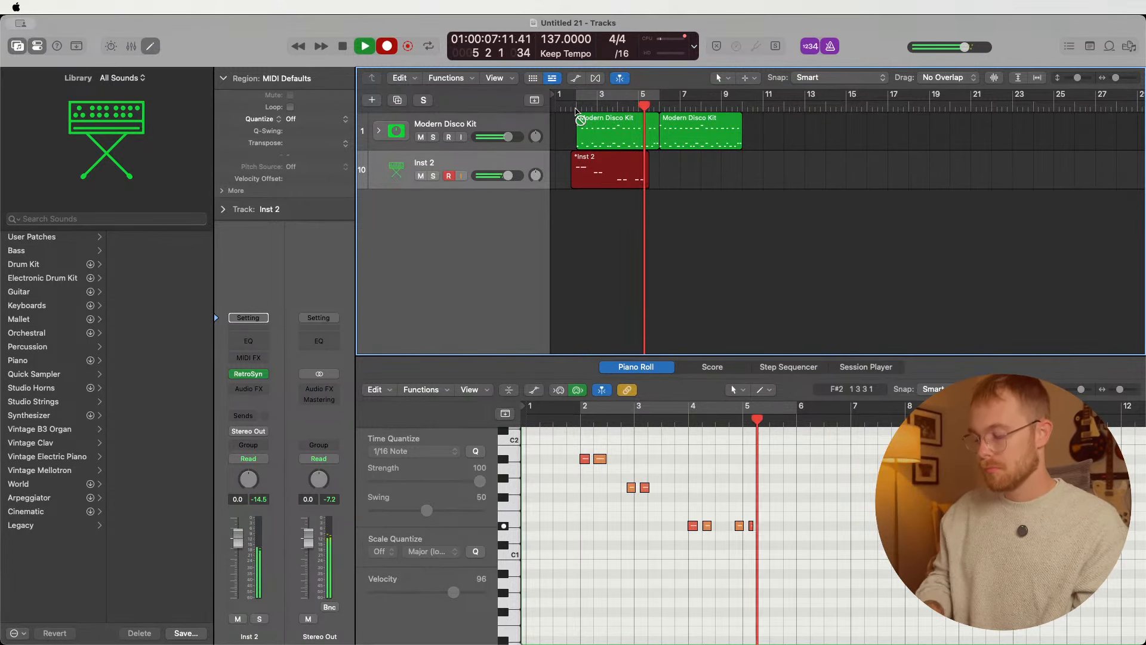
key(space)
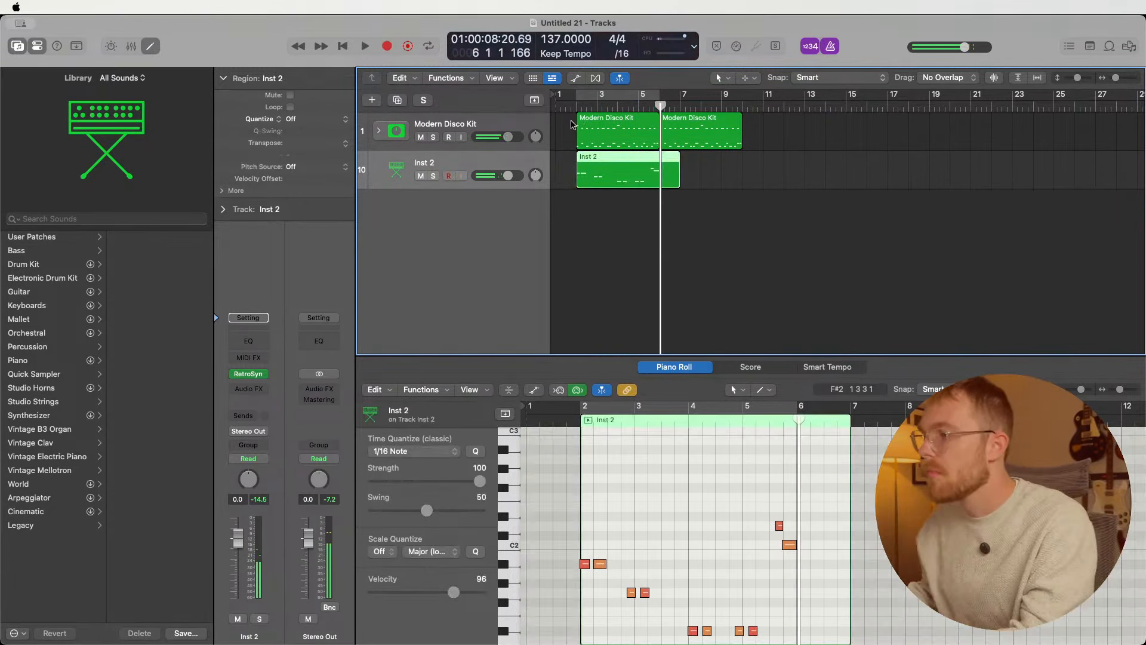
- Quantize all notes of the new Inst 2 recording to 1/16
click(725, 502)
scroll(725, 502, down, 3)
drag(916, 615, 547, 482)
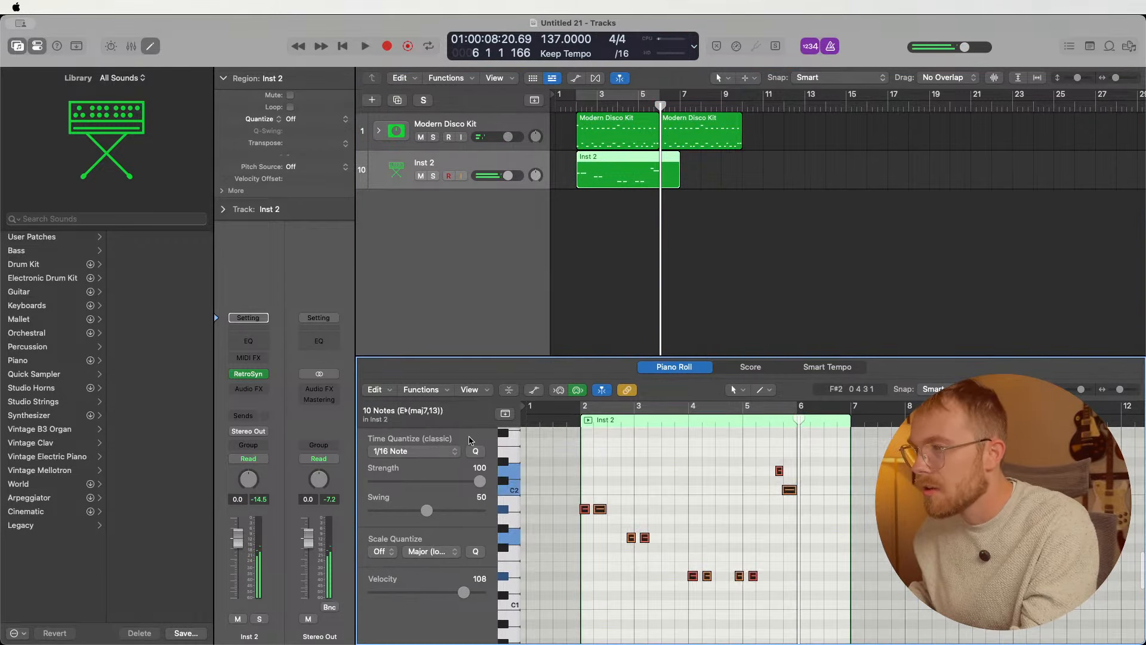
click(779, 470)
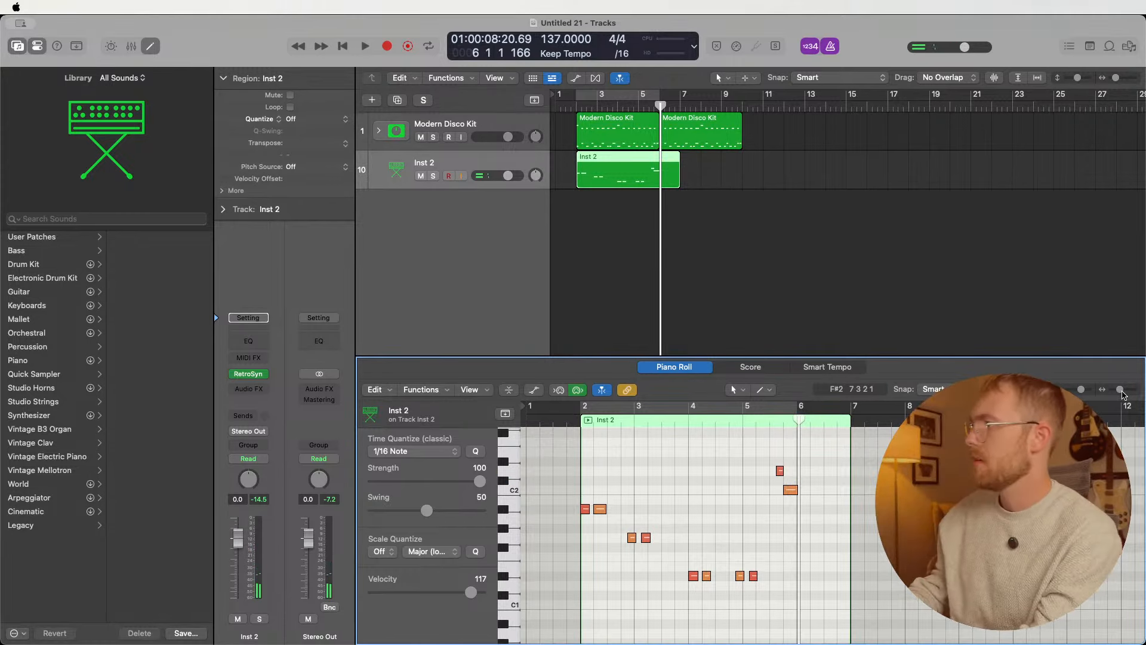
- Adjust the timing of the highest note in the second half of bar 5 in the Inst 2 region
key(super+Right)
key(super+Right)
mouse_move(725, 470)
mouse_down()
mouse_move(699, 471)
mouse_move(736, 471)
mouse_up()
click(793, 491)
scroll(746, 478, left, 5)
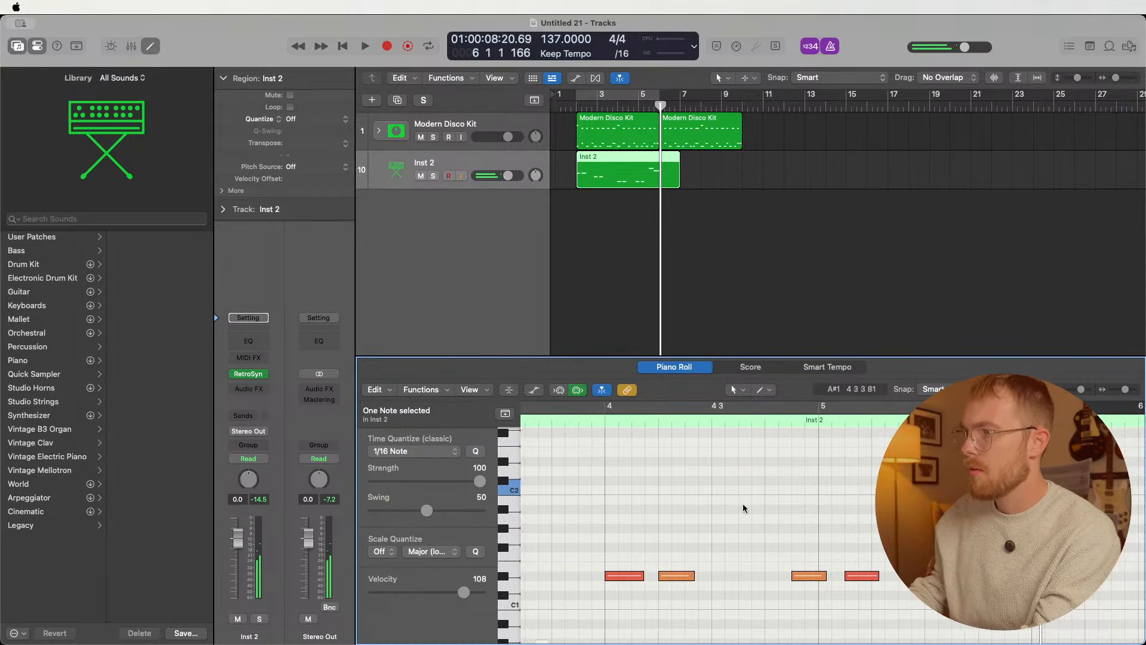
- Play the drums and bass from bar 2 and lower the Inst 2 track's volume to -1.2 dB
click(581, 106)
key(space)
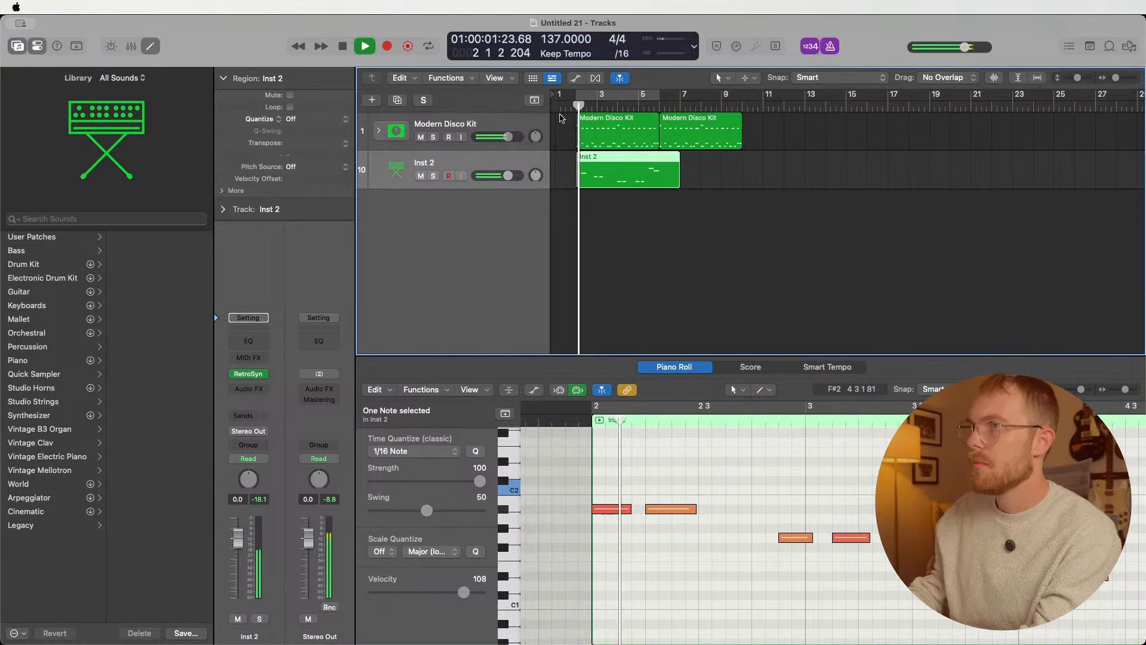
drag(501, 176, 498, 181)
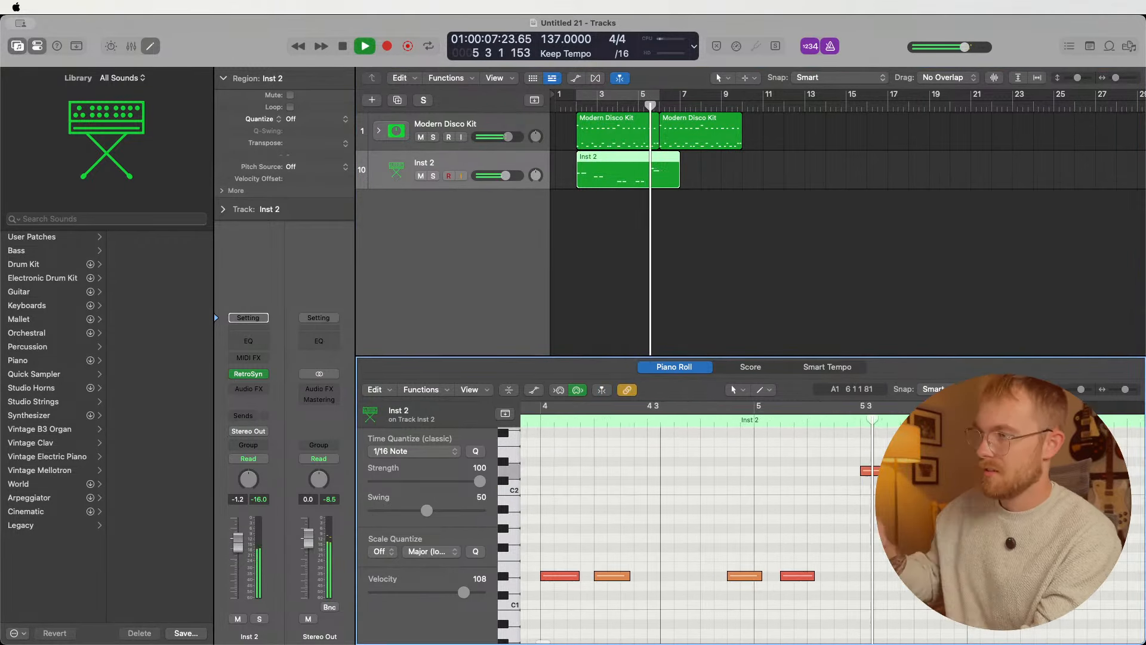
key(space)
- Shorten the Inst 2 region so it ends at bar 6
click(668, 185)
drag(669, 185, 659, 186)
click(689, 226)
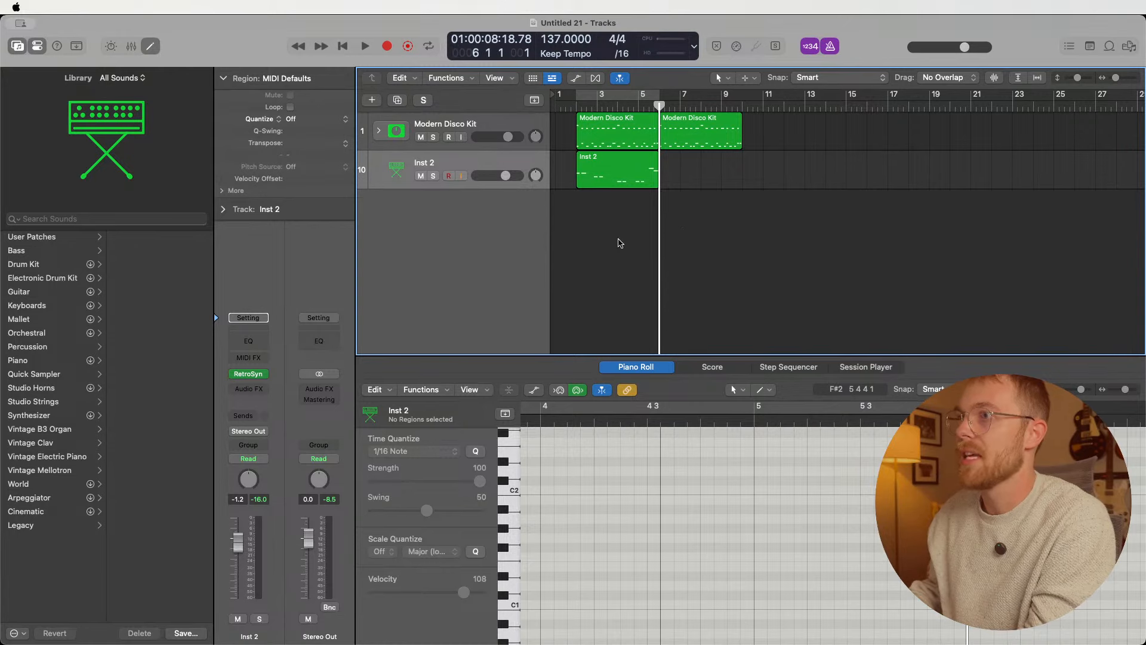
click(597, 183)
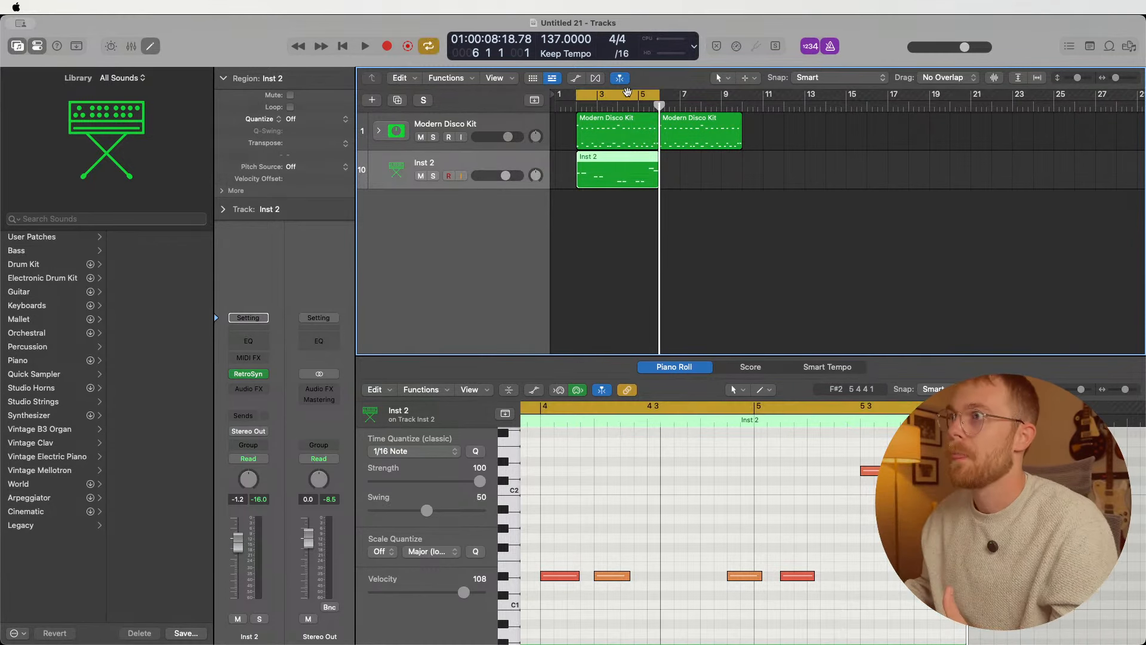
click(610, 135)
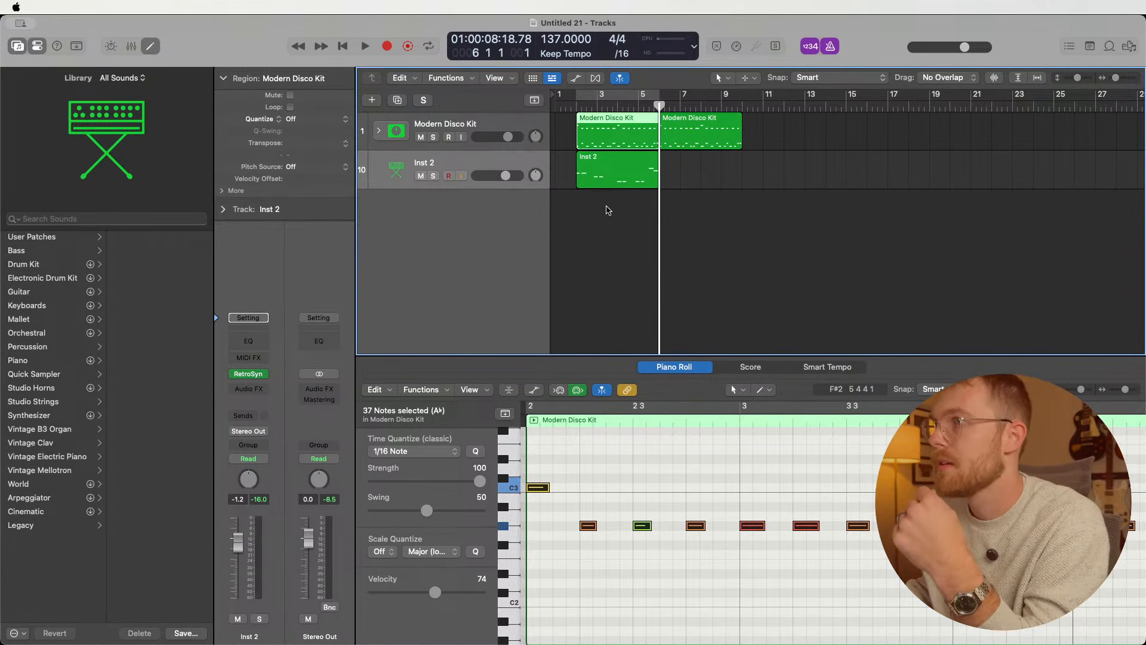
click(606, 170)
click(595, 214)
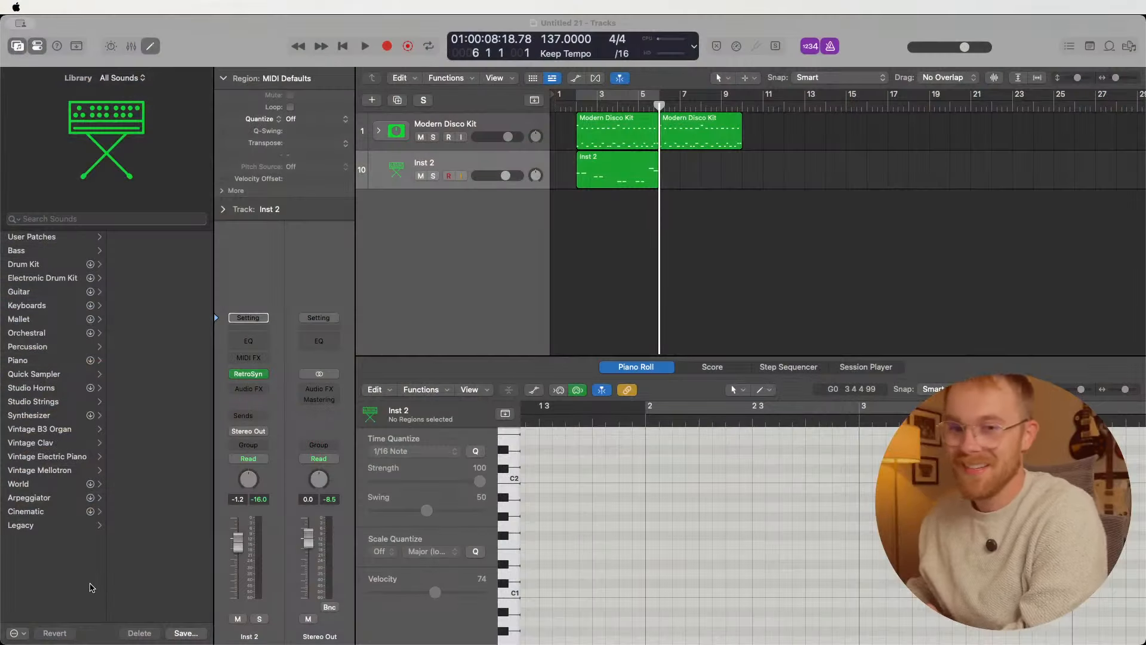
- Turn off the metronome and play the drums and bass together from bar 2
click(639, 248)
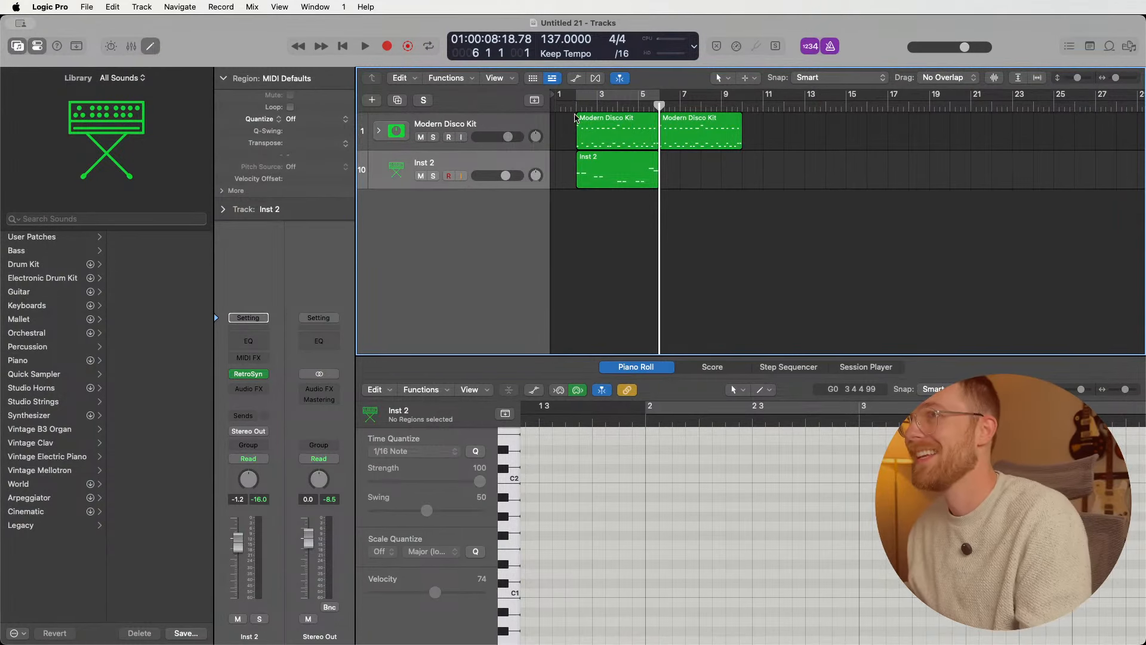
key(Return)
key(space)
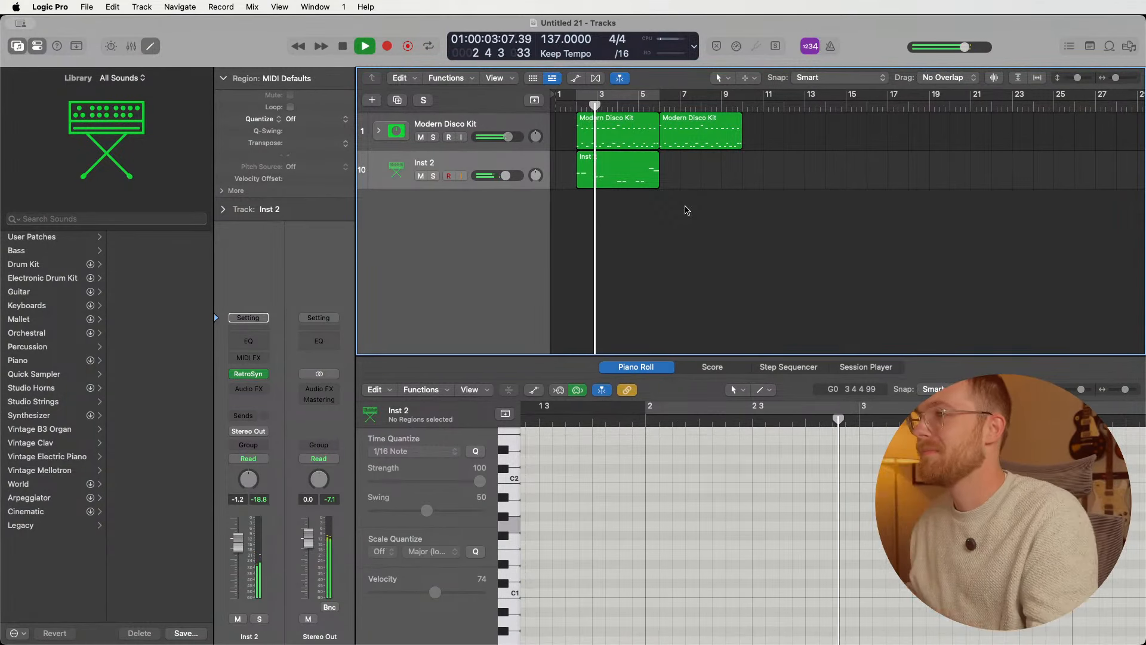
key(space)
- Create a new Inst 3 software instrument track with Retro Synth below the Inst 2 track
double_click(496, 204)
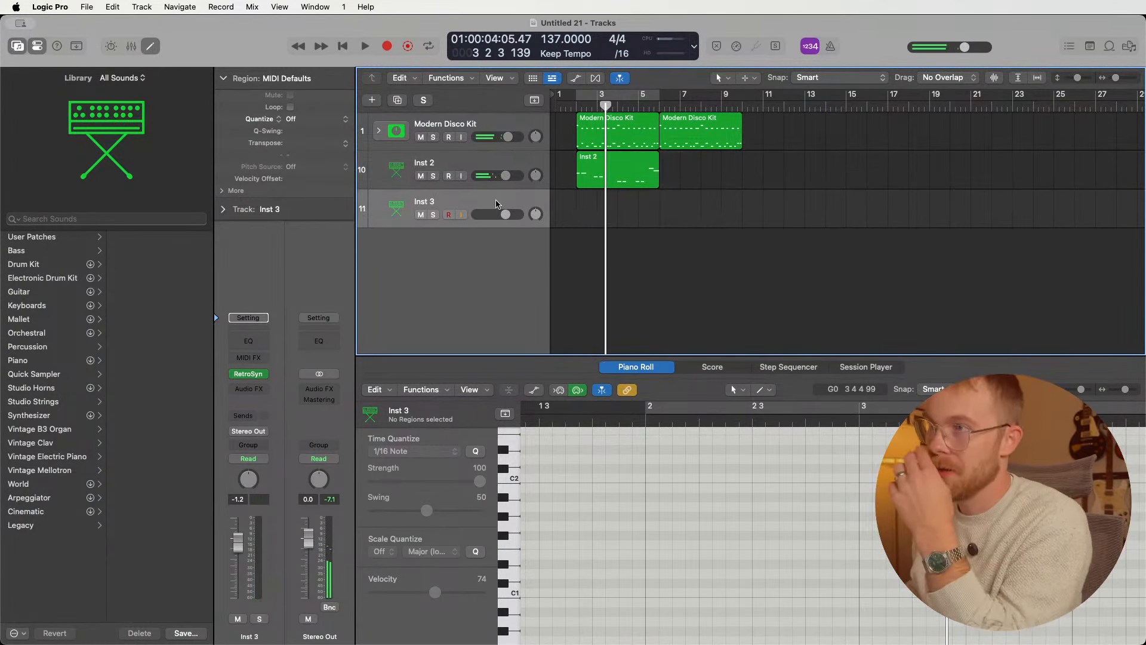
click(585, 183)
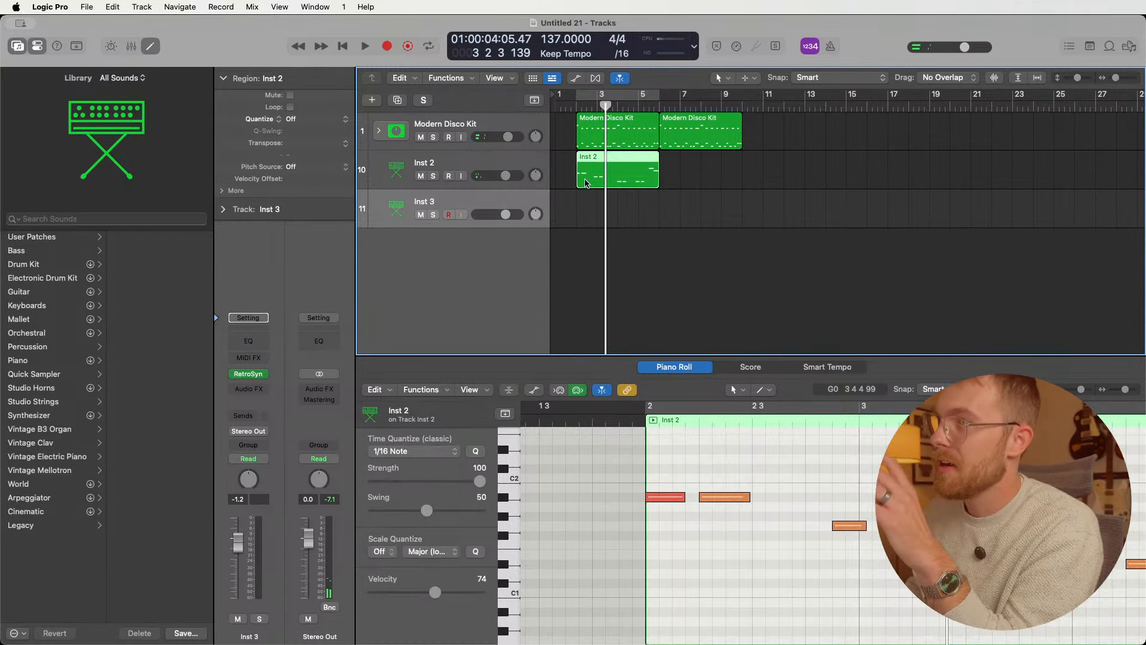
click(648, 235)
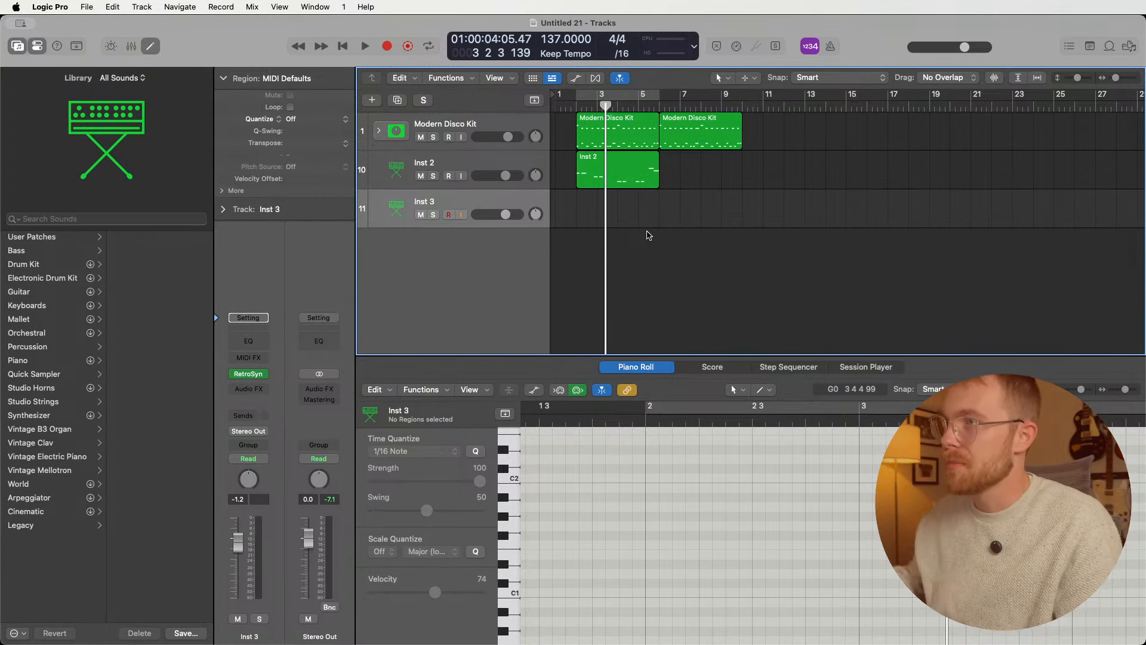
click(618, 169)
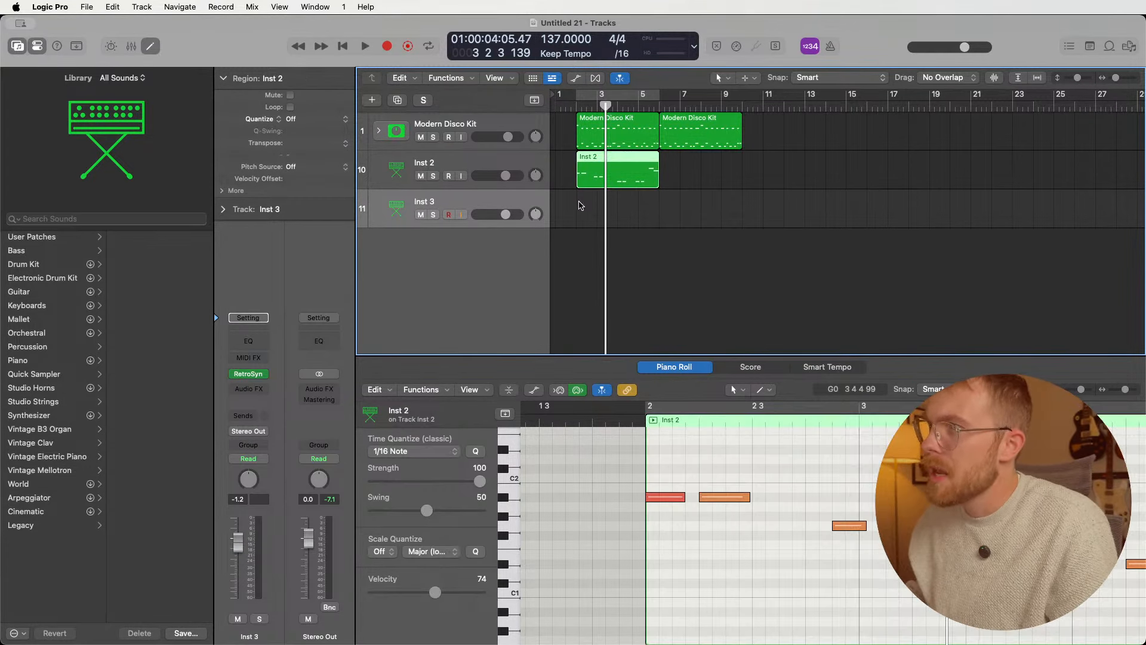
click(582, 204)
- Load the Classic Analog Bass preset from 03 Synth Bass into the Inst 3 track's Retro Synth
click(250, 375)
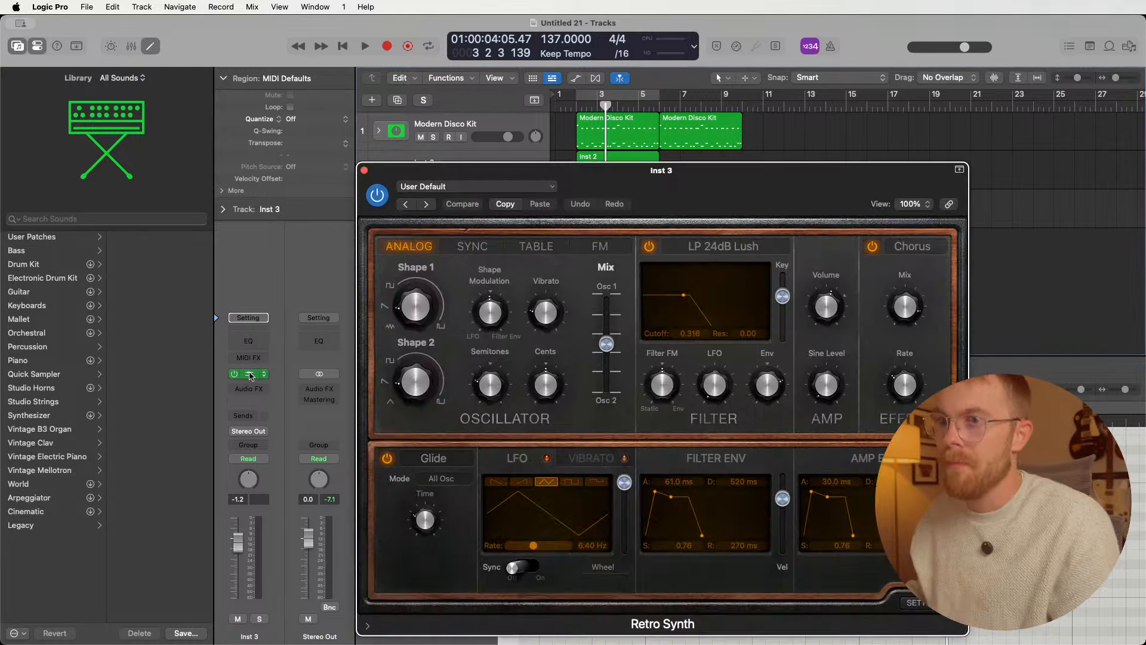
drag(633, 188, 315, 83)
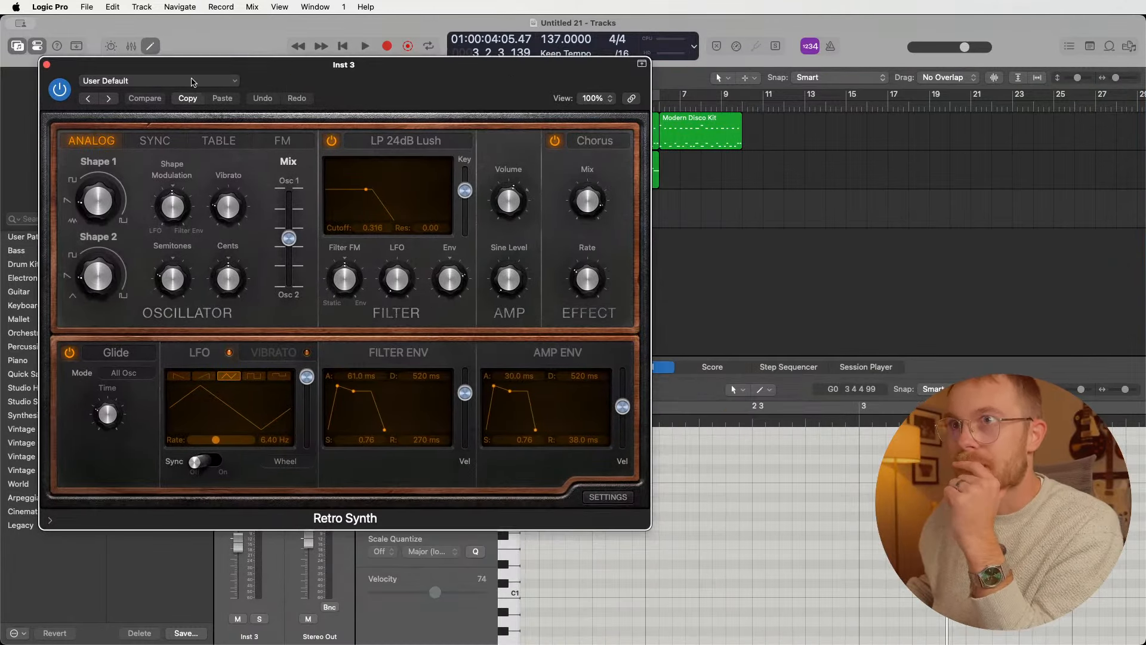
click(193, 82)
mouse_move(161, 367)
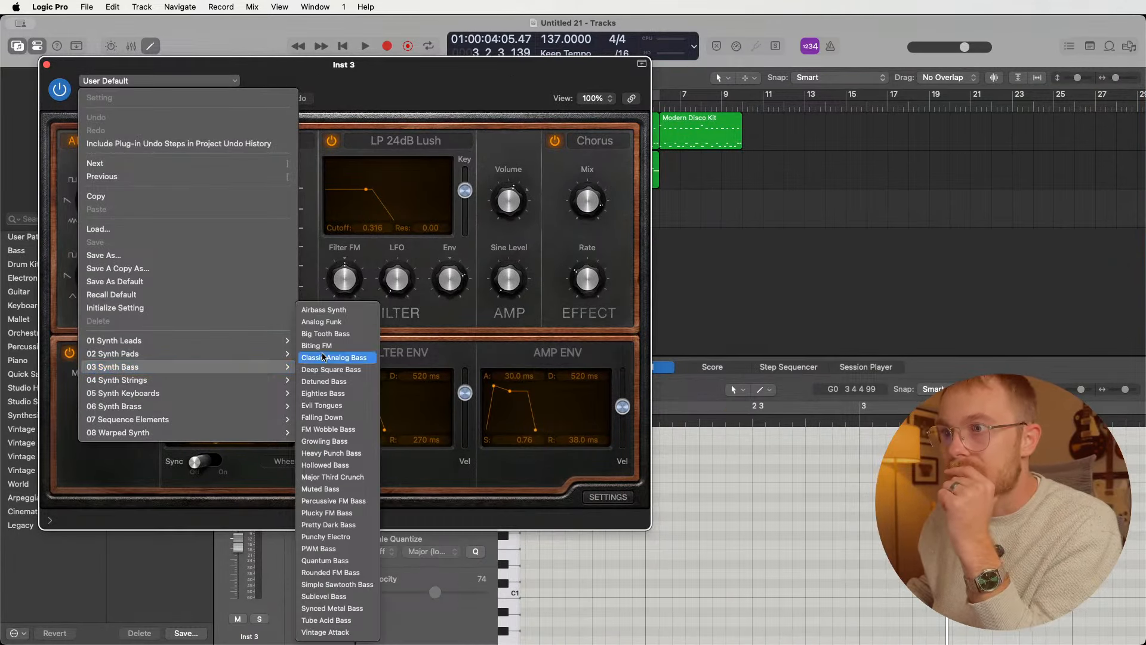
click(340, 357)
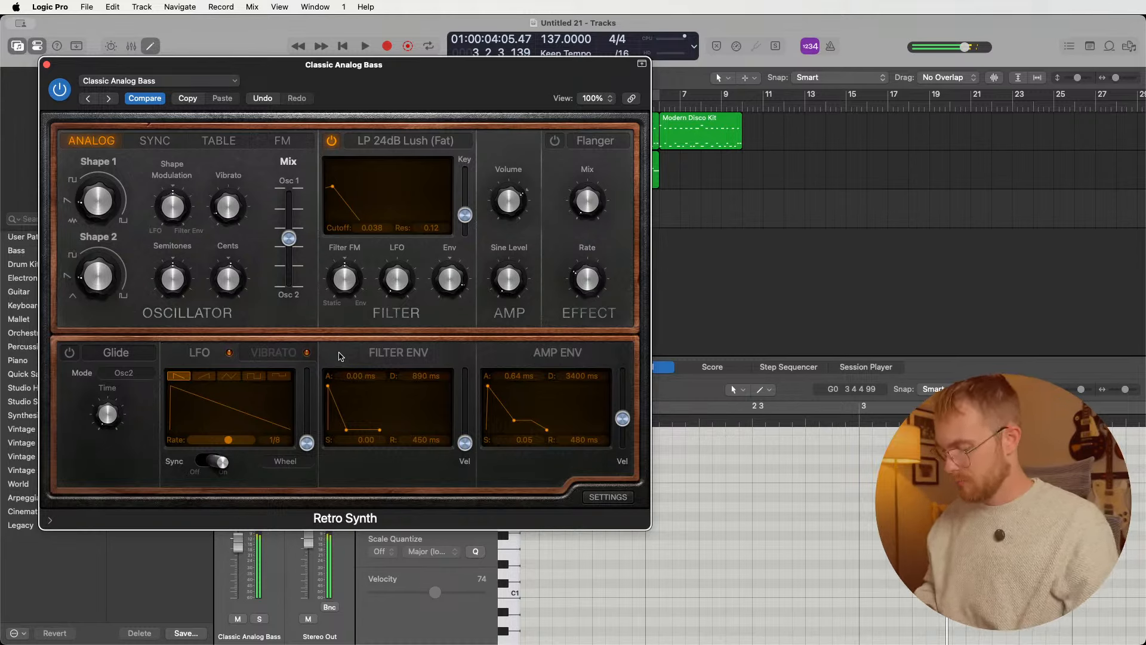
- Try to record a synth line on the Classic Analog Bass track from bar 2
click(46, 65)
click(576, 107)
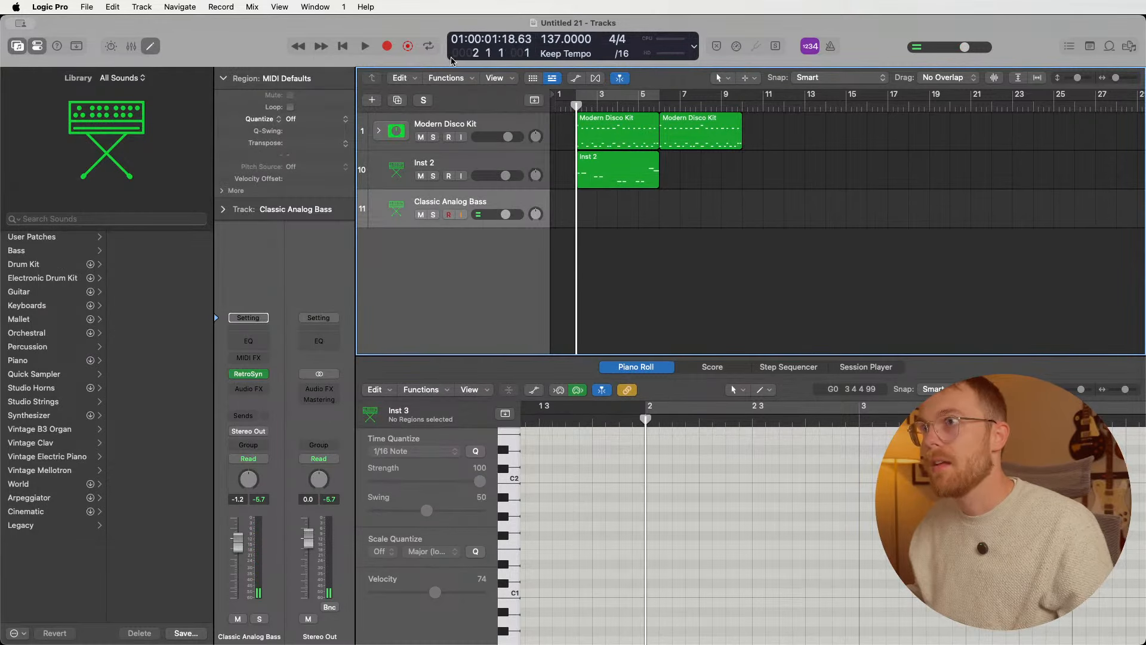
click(389, 46)
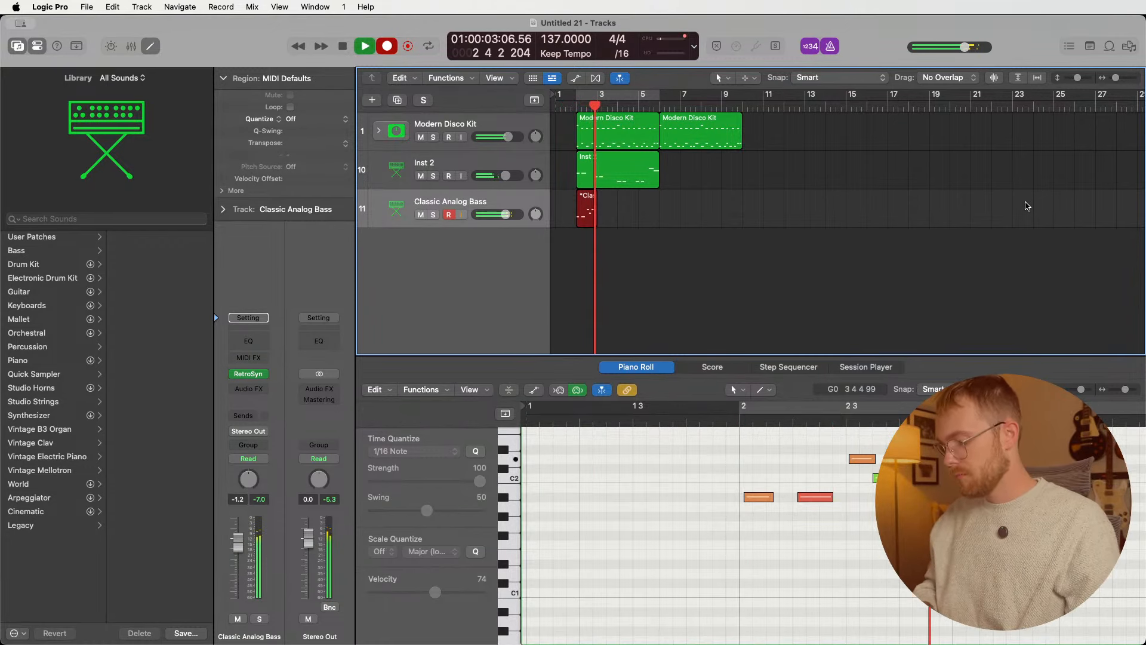
key(space)
key(super+z)
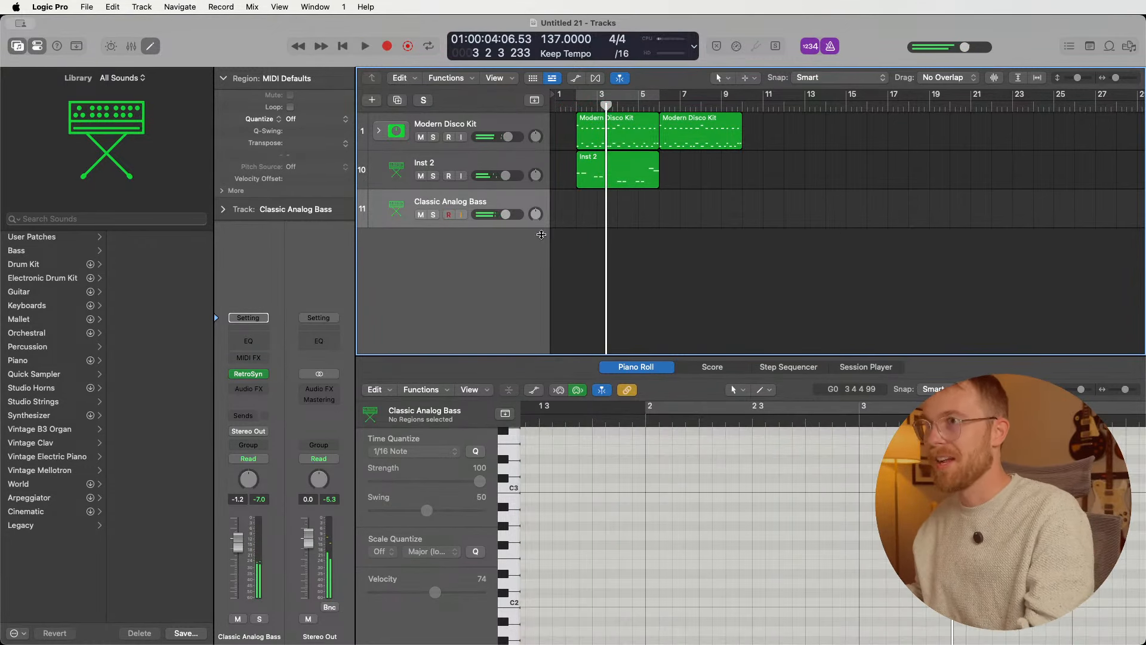
- Lower the Classic Analog Bass track's volume to -7.4 dB and record a synth line from bar 2 to bar 4
drag(509, 219, 499, 220)
key(r)
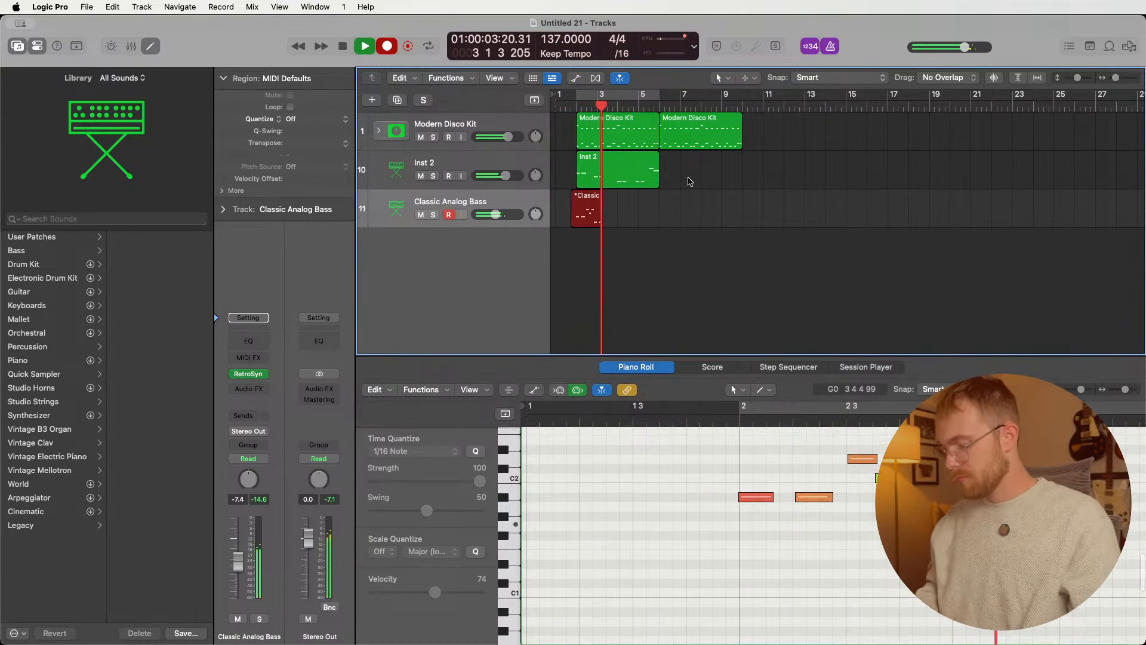
key(space)
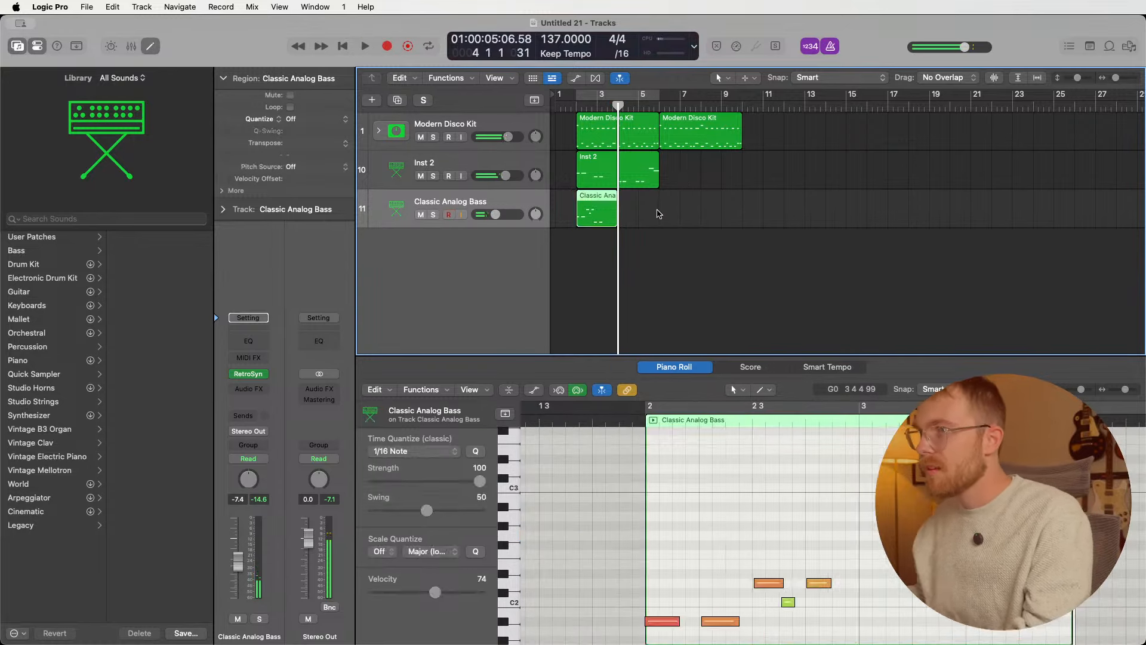
- Extend the Classic Analog Bass region to end at bar 6 and quantize its seven notes to 1/16
drag(614, 222, 658, 224)
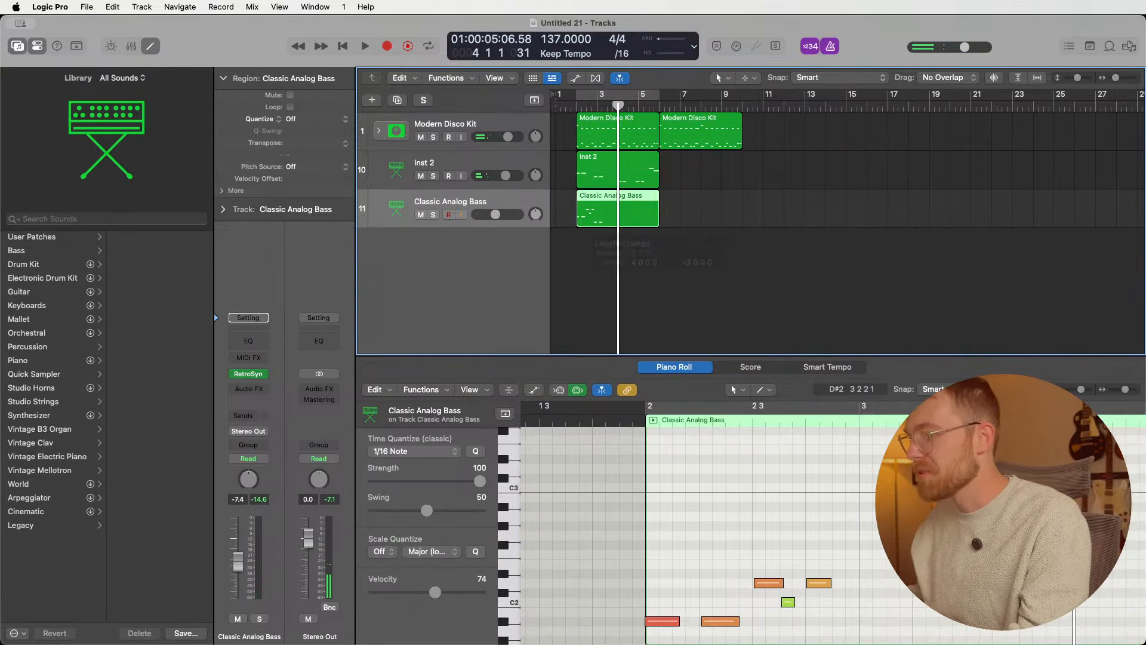
drag(897, 596, 576, 446)
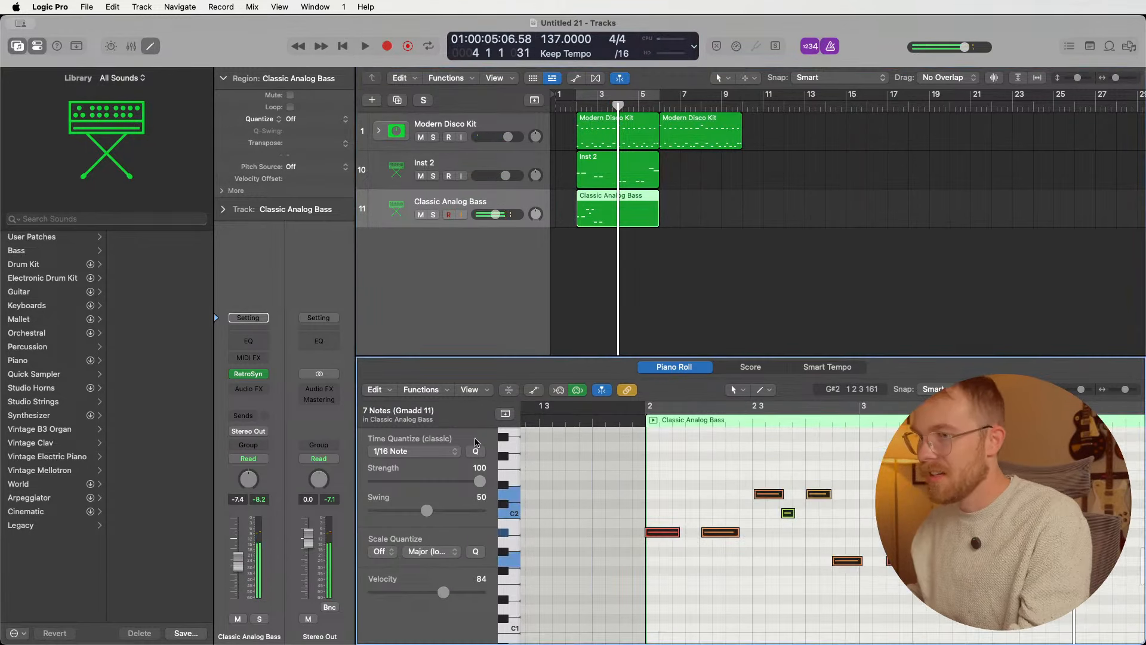
click(712, 310)
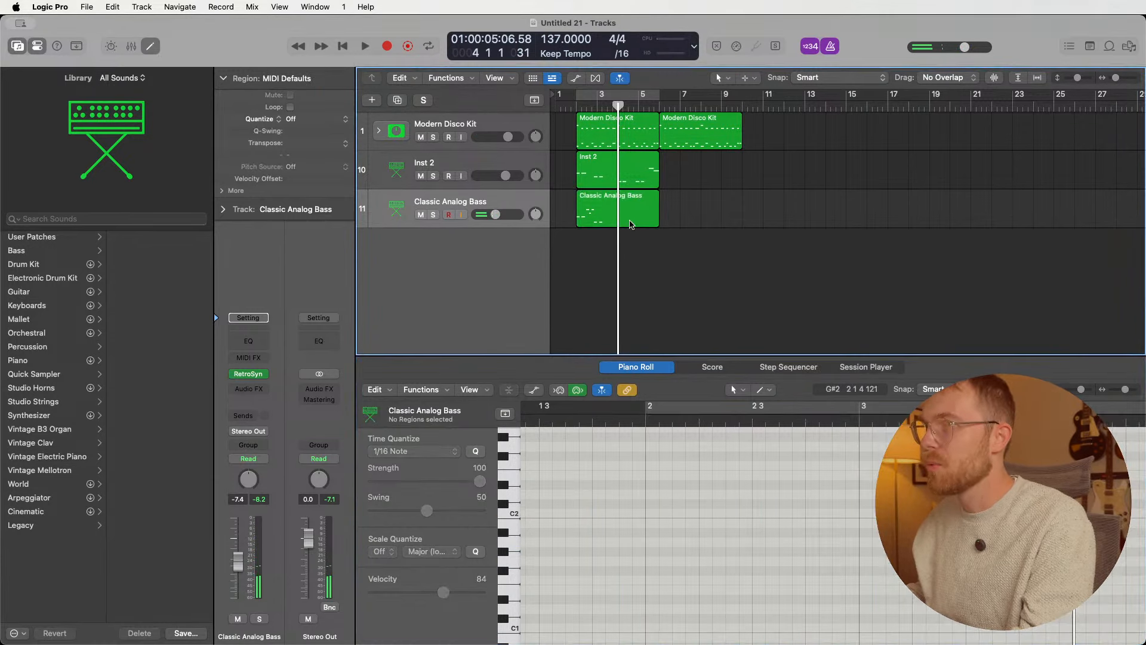
click(633, 220)
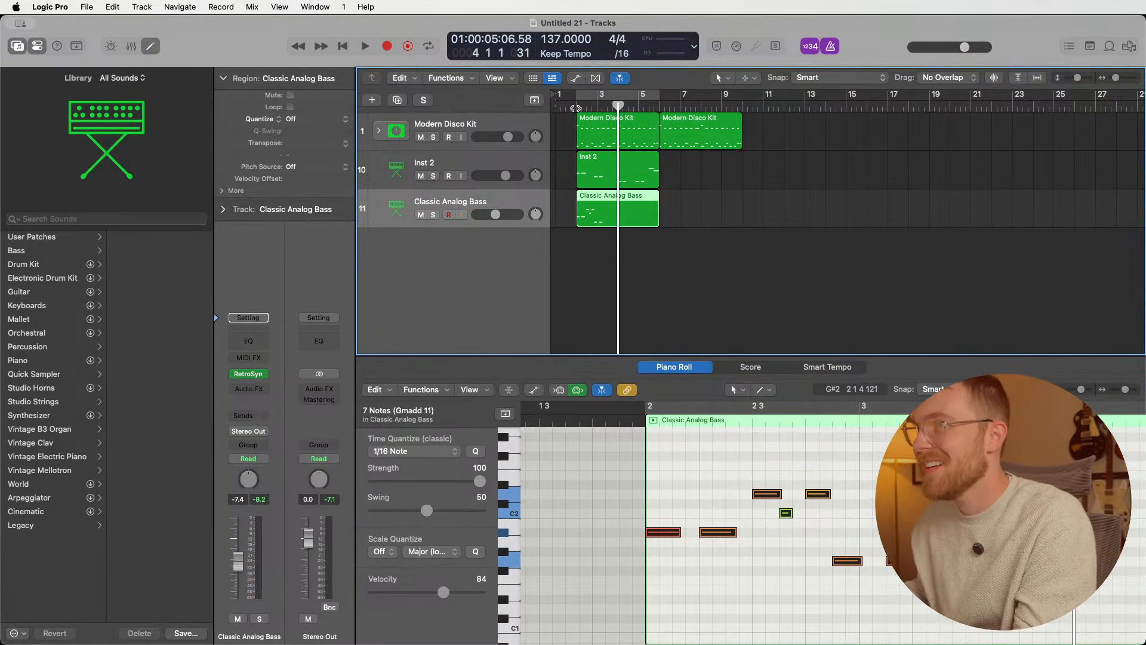
- Play the drums, bass and quantized synth line together from bar 2
key(Return)
click(890, 522)
scroll(890, 523, right, 1)
key(space)
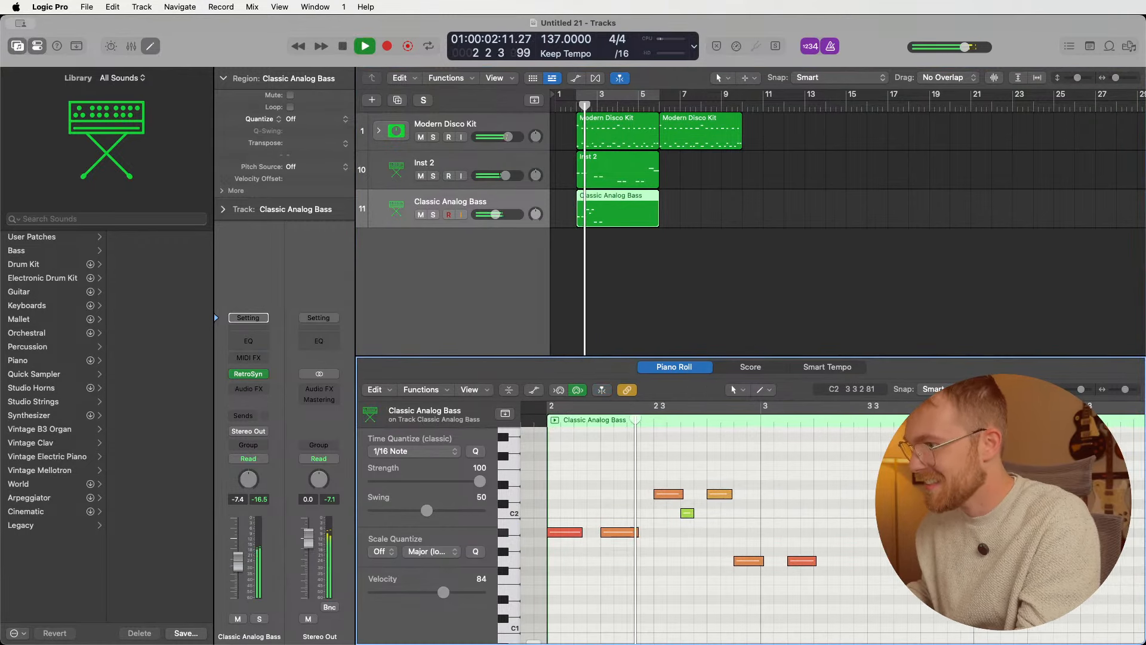
key(space)
- Record two more notes in the second half of bar 3 of the Classic Analog Bass region and quantize them to 1/16
click(664, 427)
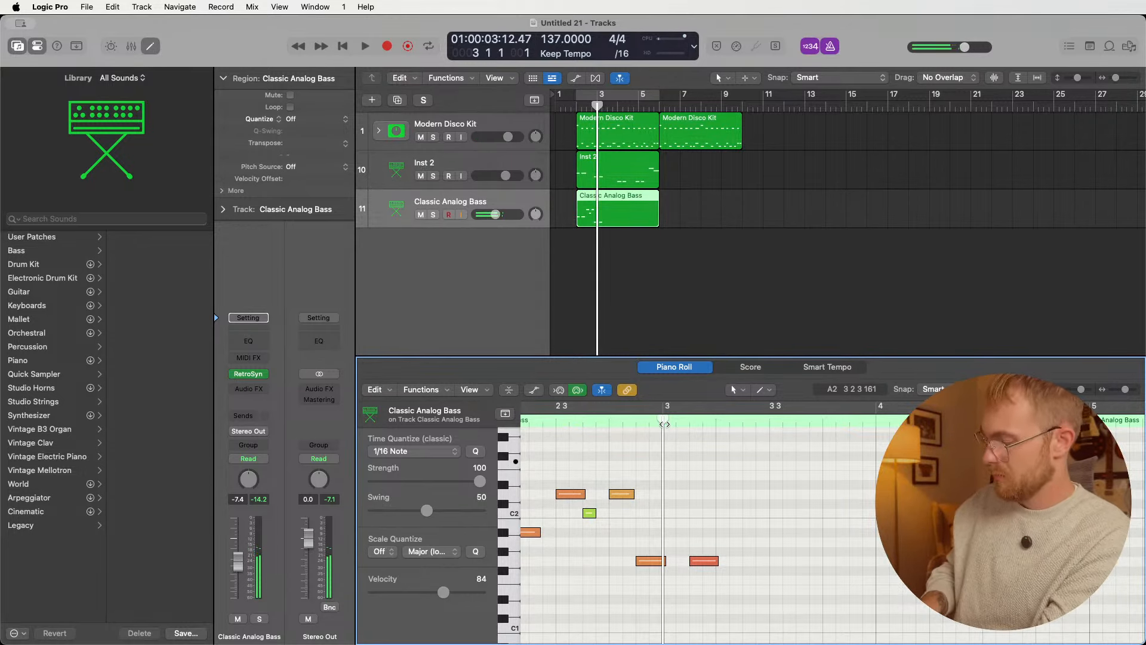
key(r)
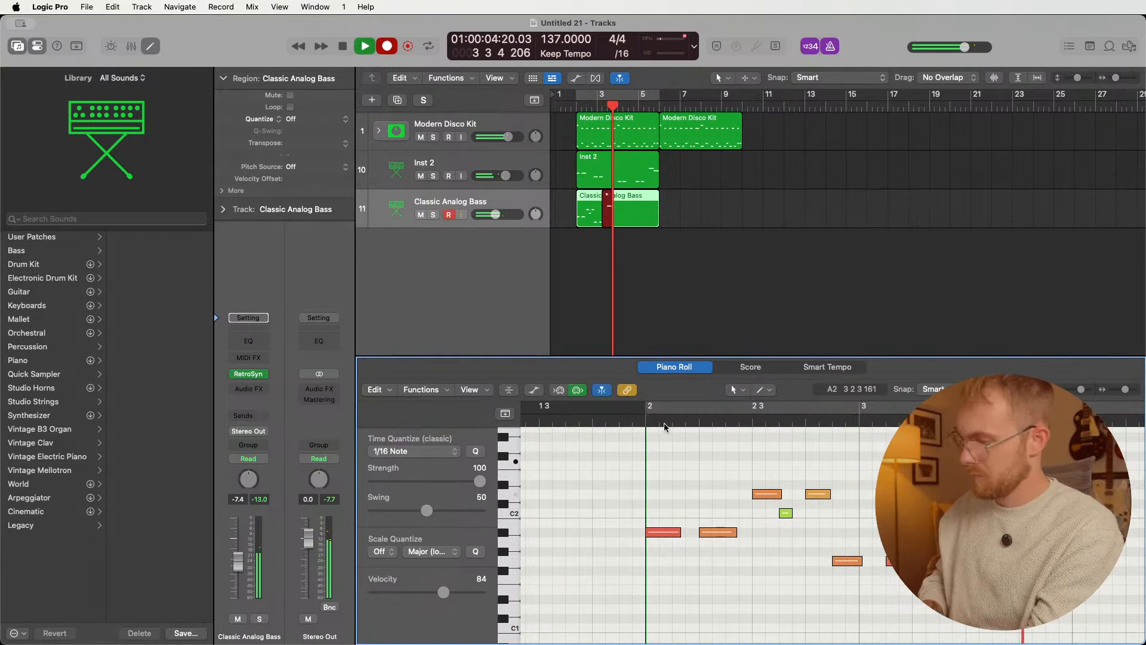
key(space)
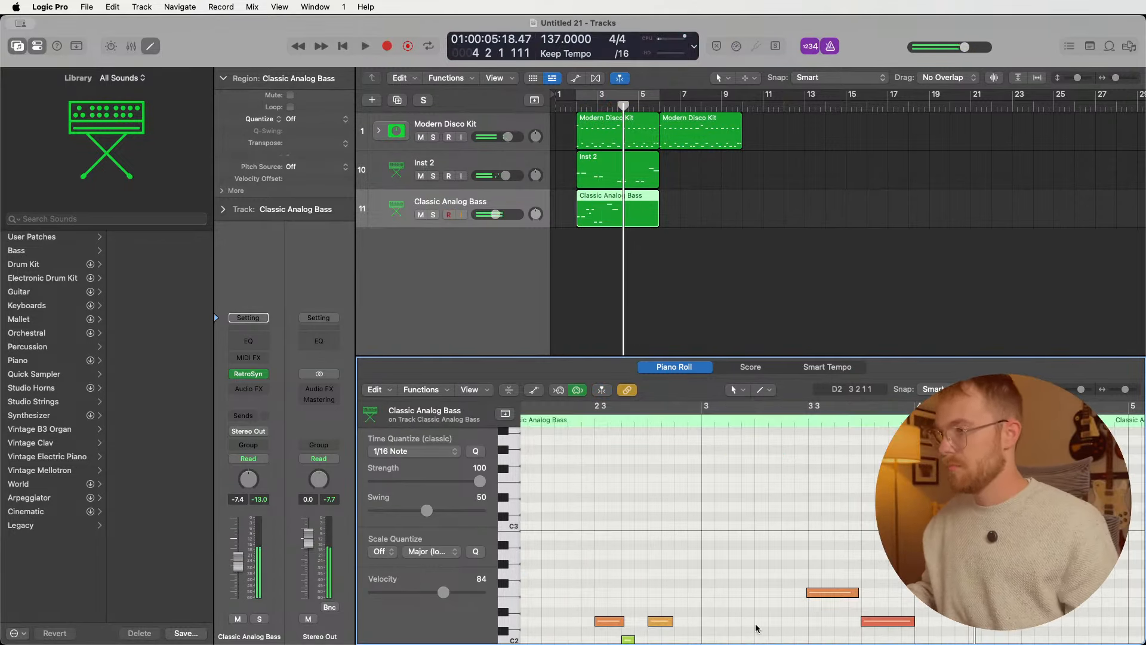
scroll(787, 464, up, 1)
drag(871, 525, 787, 464)
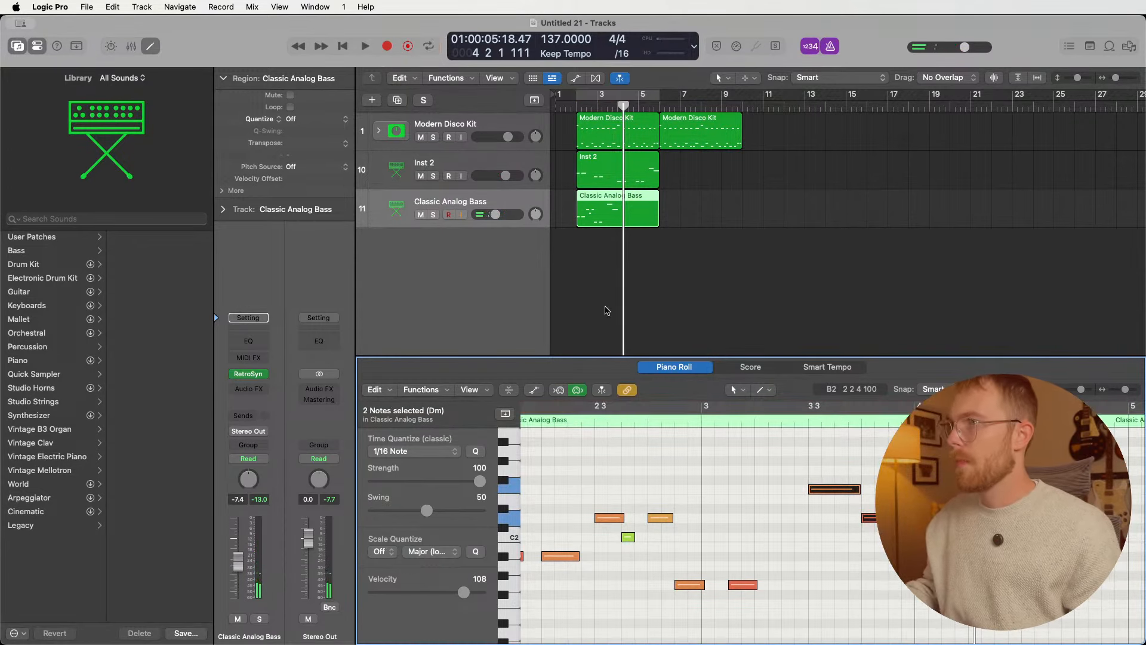
- Play the arrangement past bar 4 and return the playhead to bar 2
key(space)
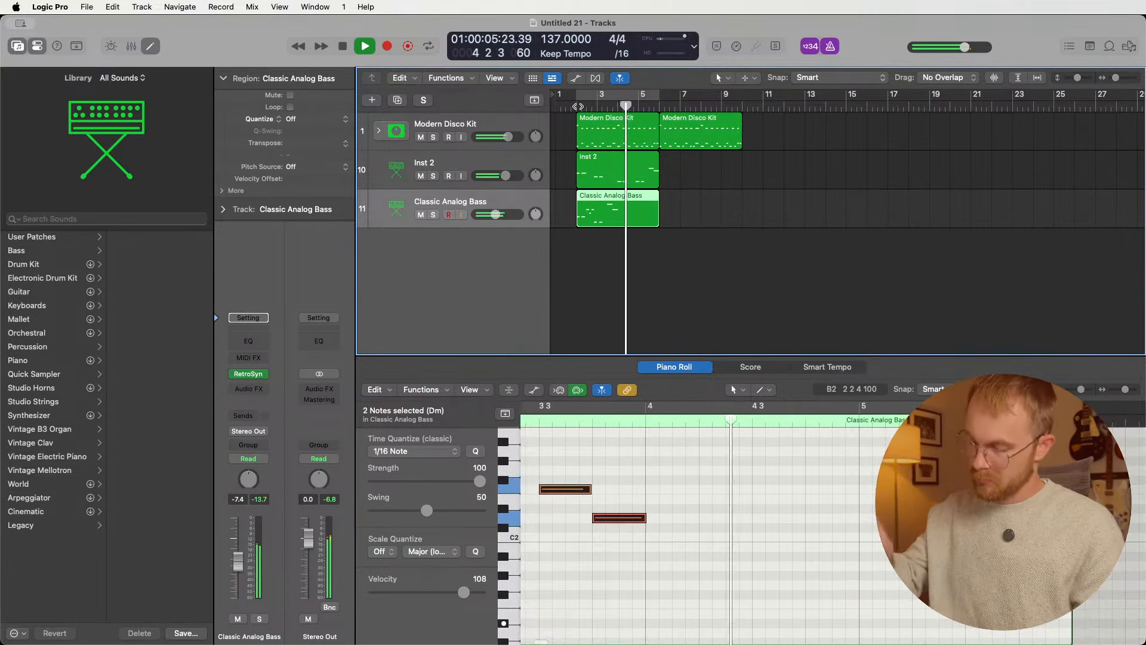
key(space)
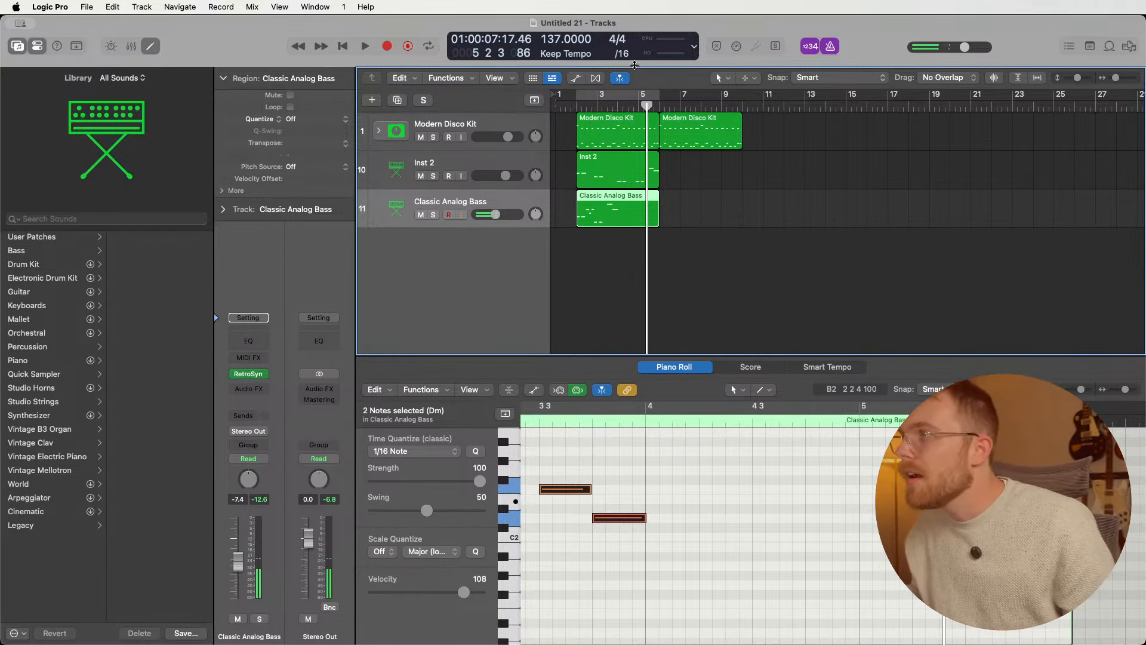
key(space)
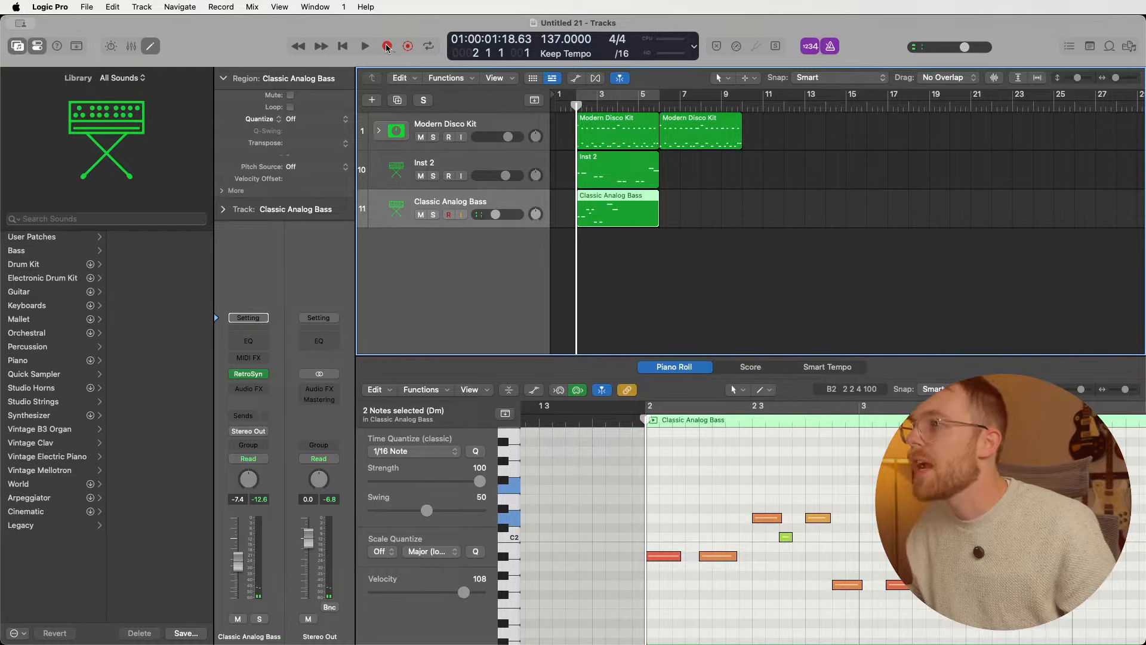
- Record five more notes in bar 4 of the Classic Analog Bass region and quantize them to 1/16
click(386, 48)
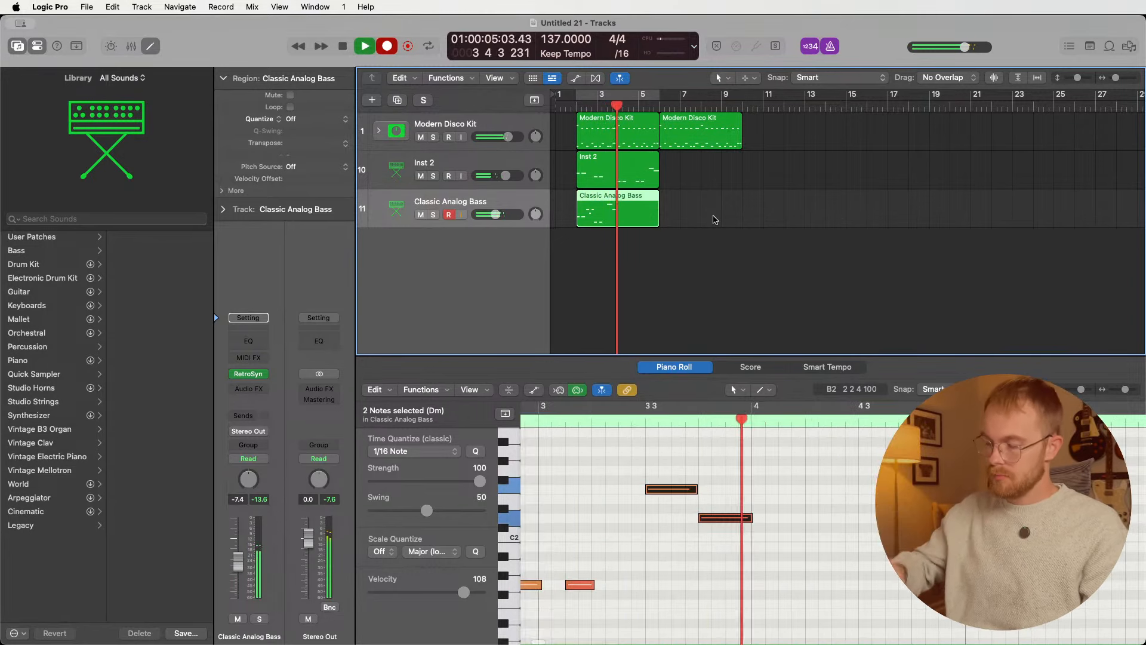
key(space)
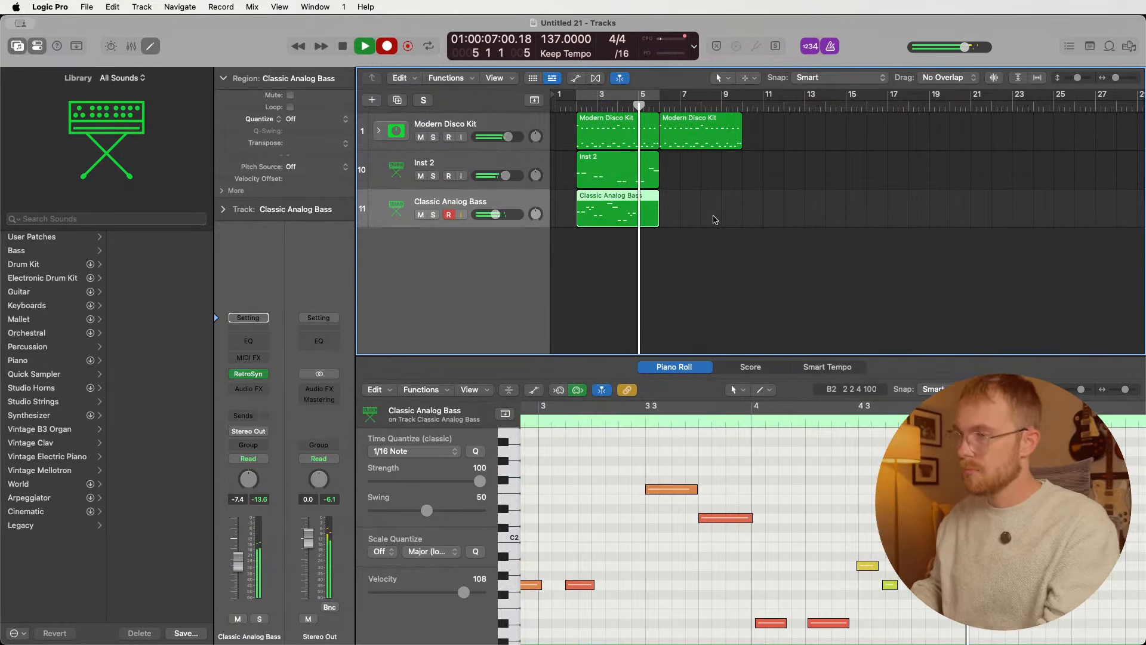
scroll(975, 532, down, 5)
scroll(976, 536, right, 3)
drag(913, 568, 699, 444)
key(q)
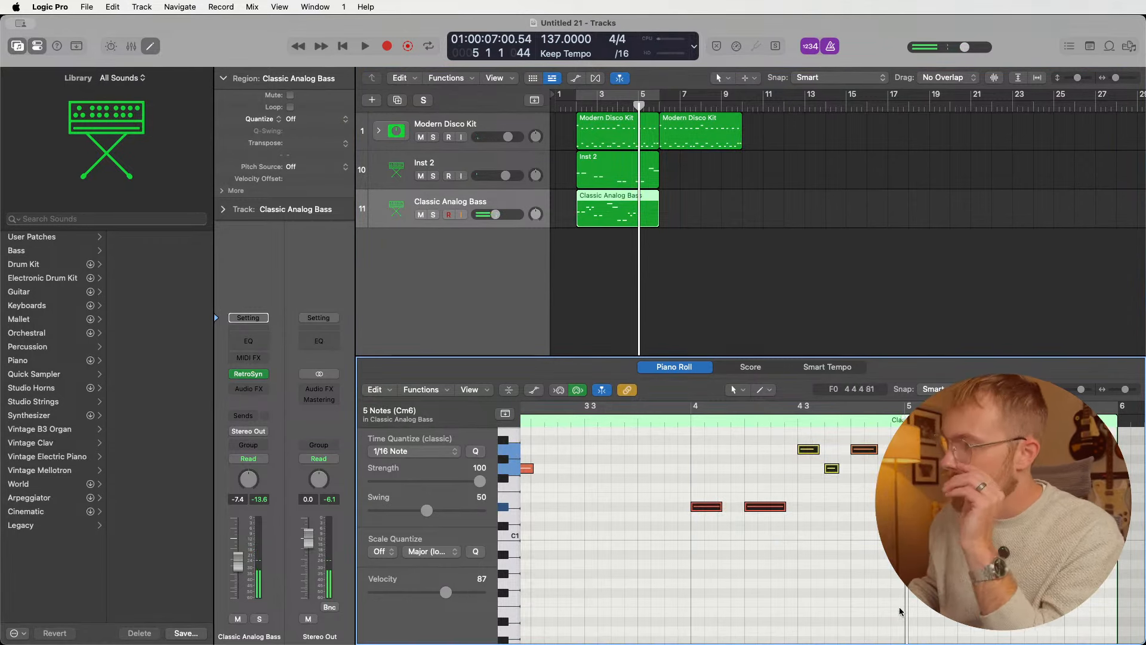
click(851, 566)
- Examine the pitches of the new notes in bar 4 and play that bar
scroll(835, 570, up, 3)
scroll(794, 576, right, 3)
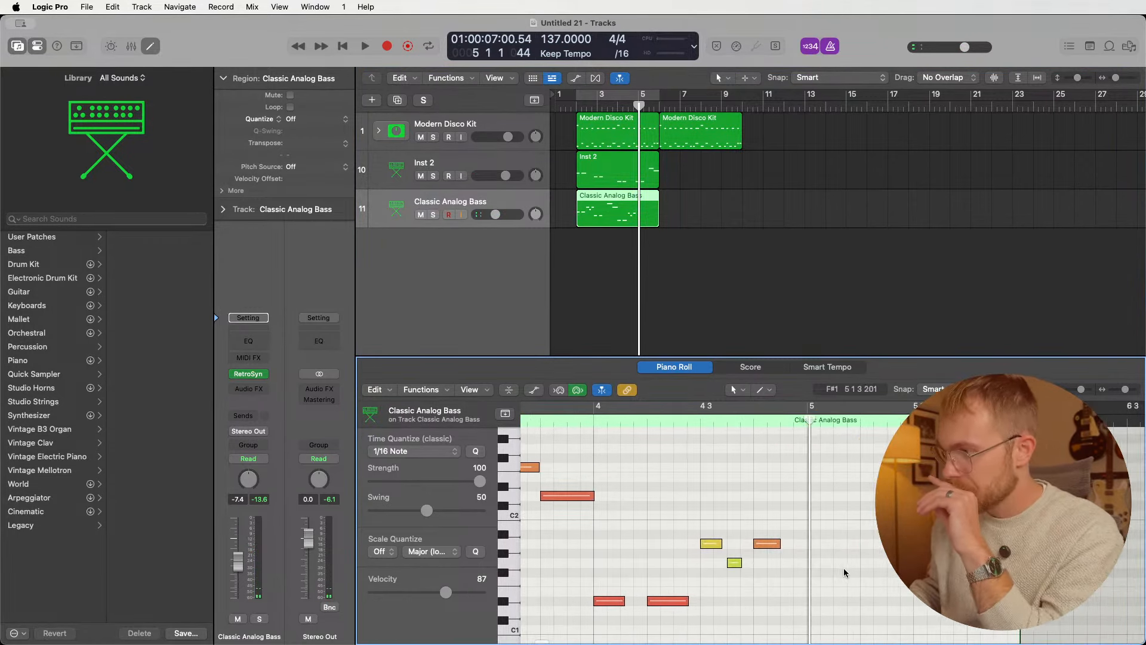
scroll(782, 578, down, 2)
scroll(770, 537, right, 3)
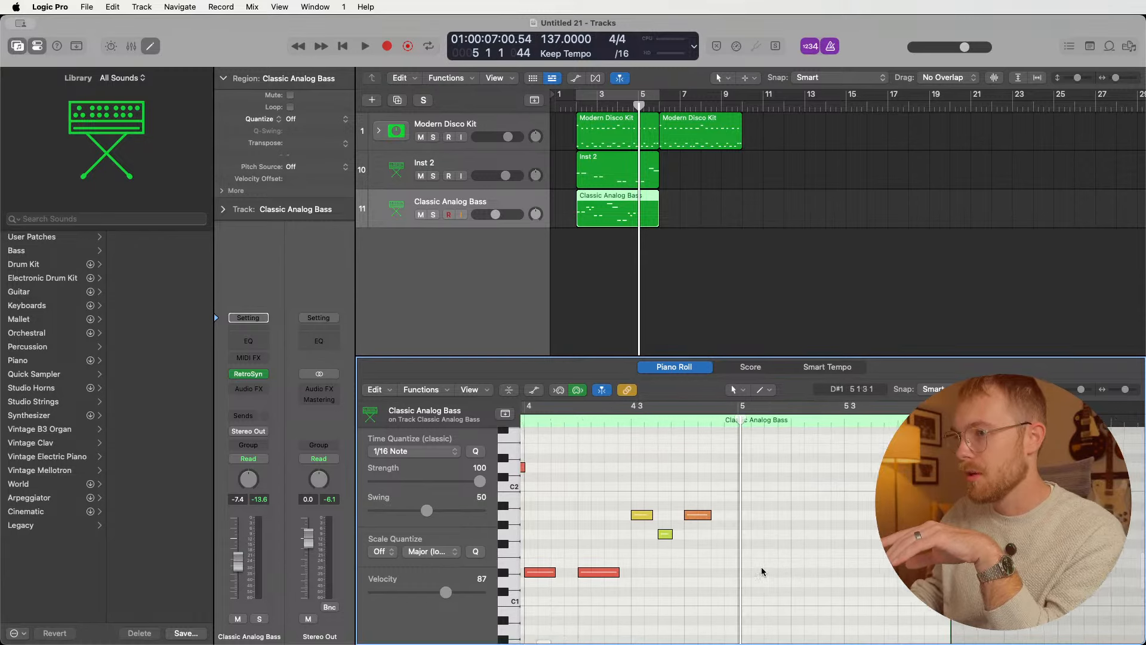
scroll(716, 525, down, 2)
scroll(686, 537, left, 1)
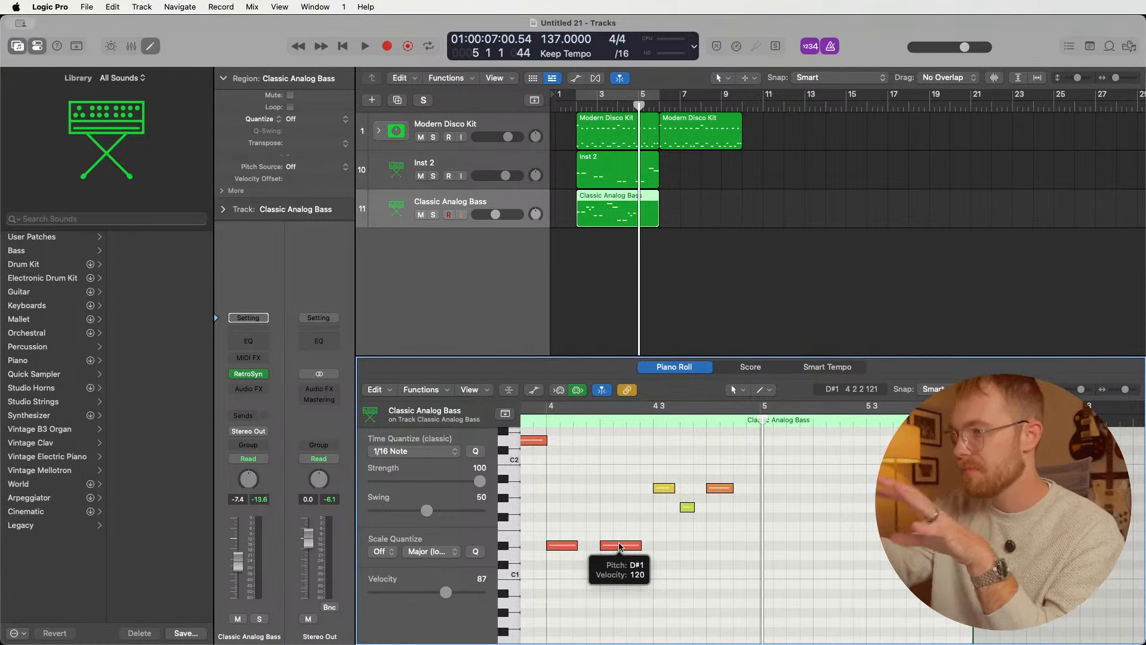
scroll(633, 526, down, 1)
scroll(642, 517, right, 1)
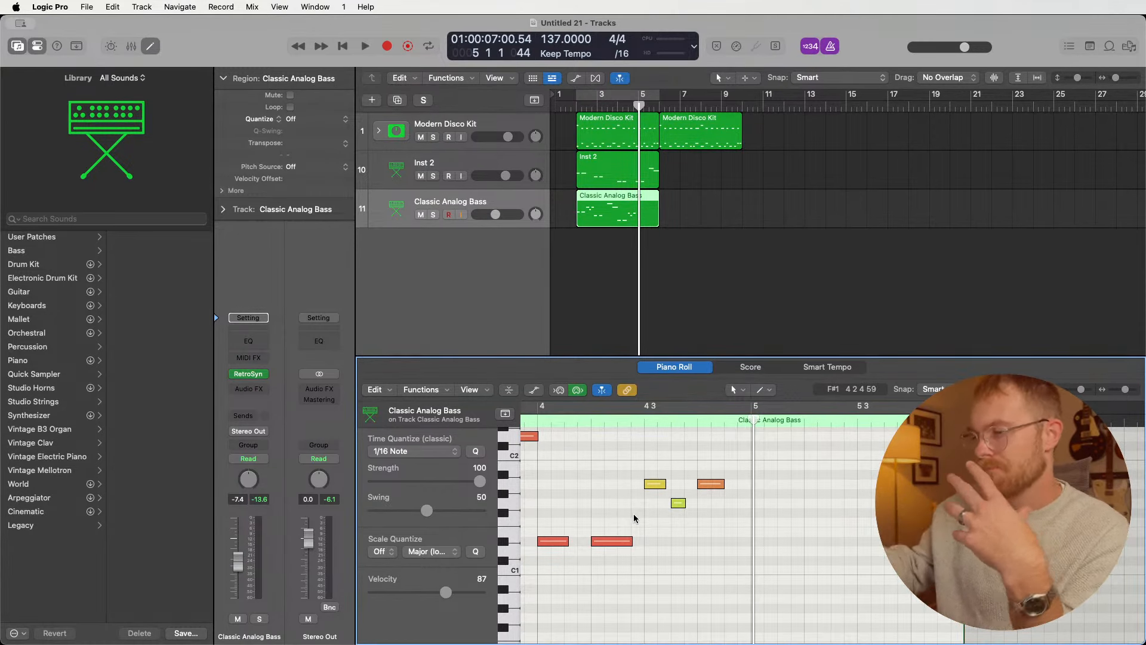
click(531, 424)
key(space)
key(space)
- Raise the three notes in the second half of bar 4 to D2, C2 and D2, and play the result
scroll(737, 549, up, 2)
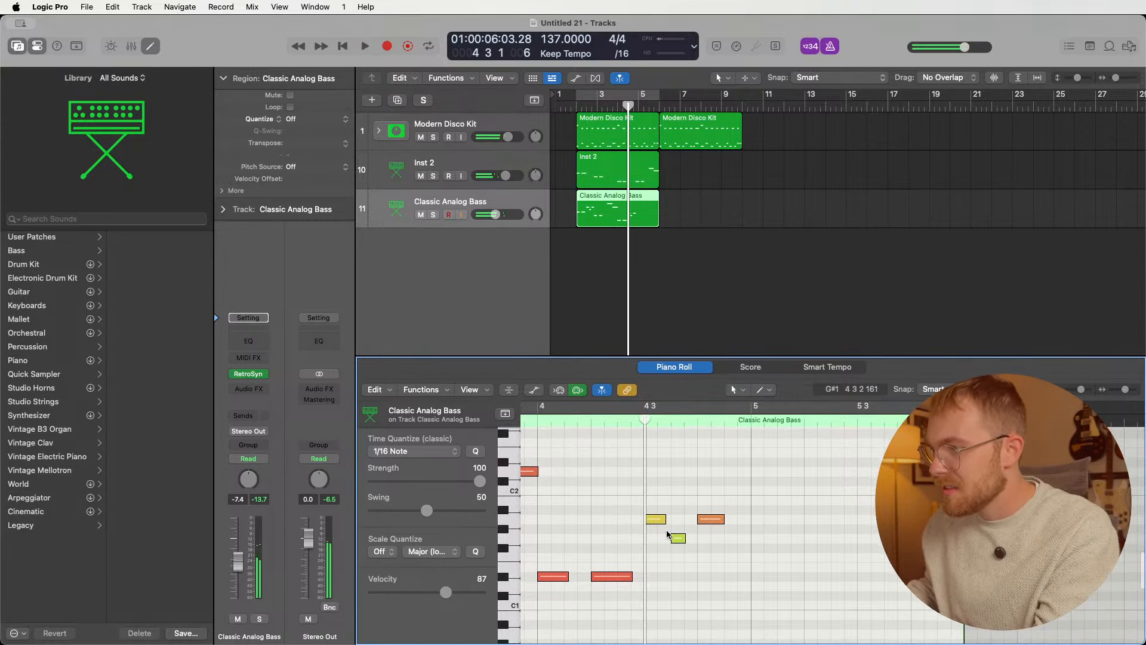
drag(657, 519, 657, 473)
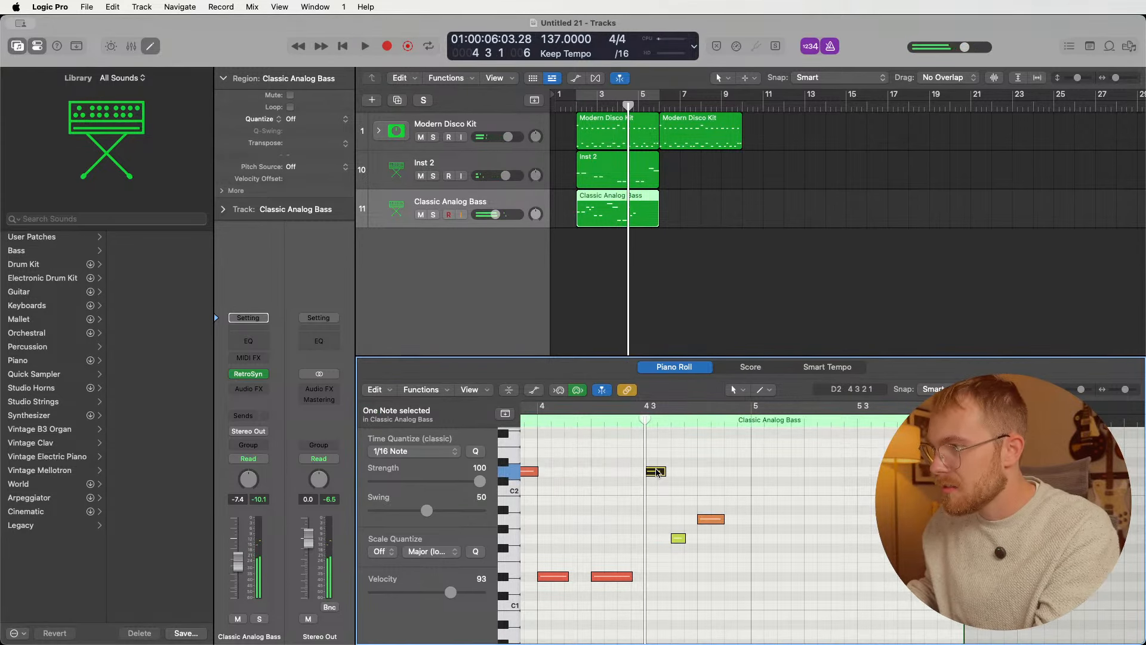
drag(678, 537, 709, 481)
click(704, 482)
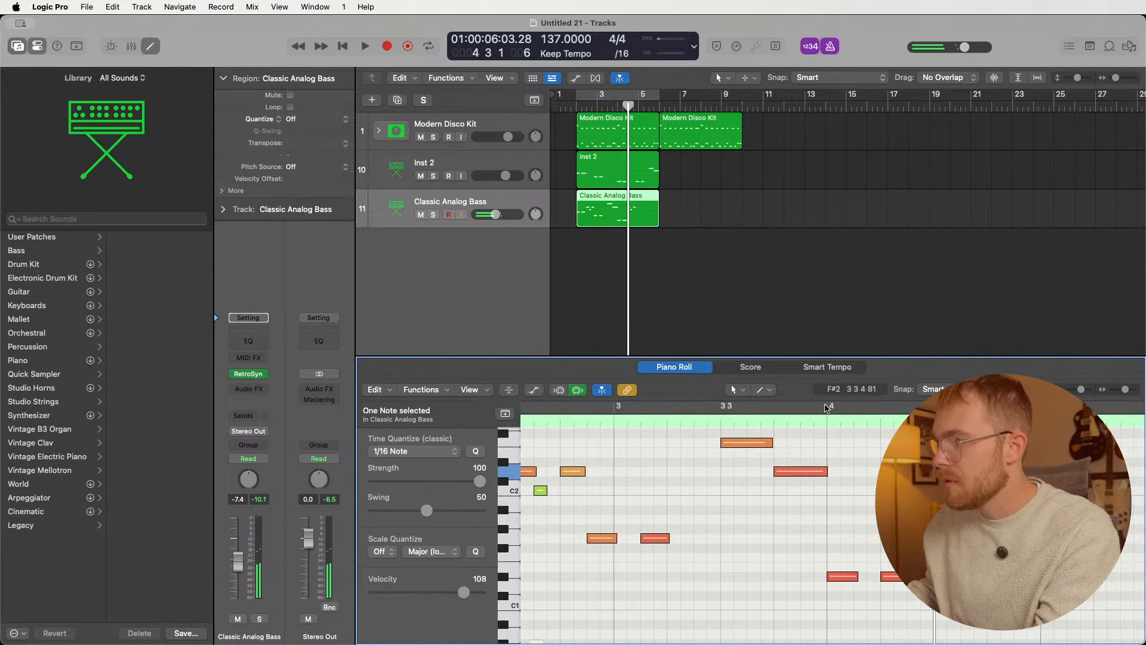
key(space)
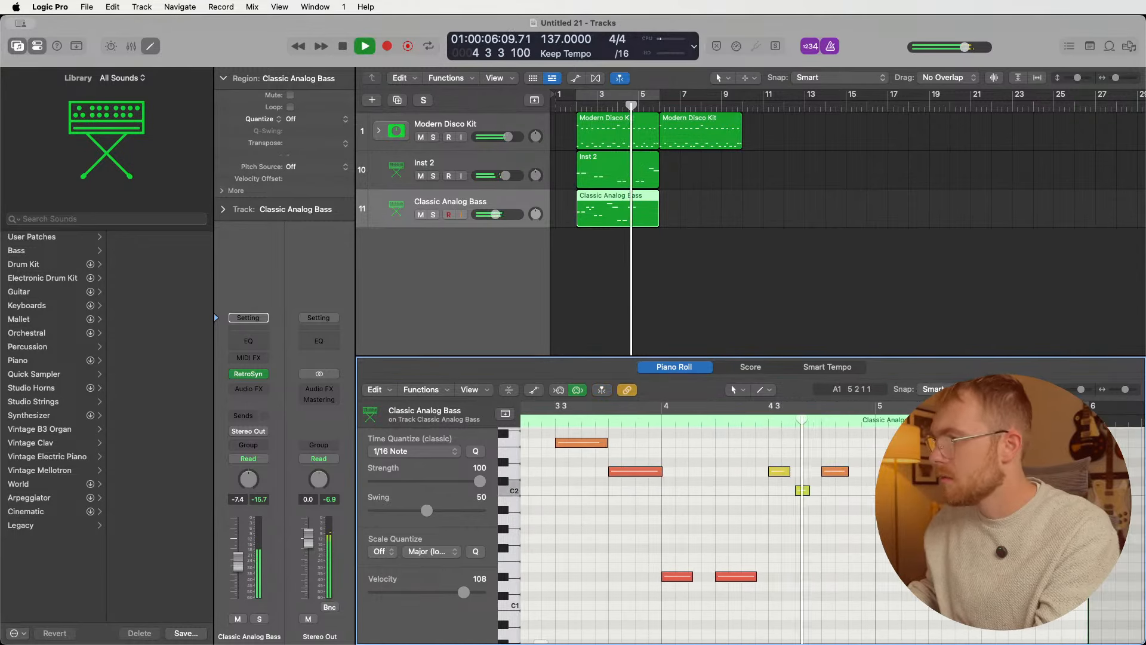
key(space)
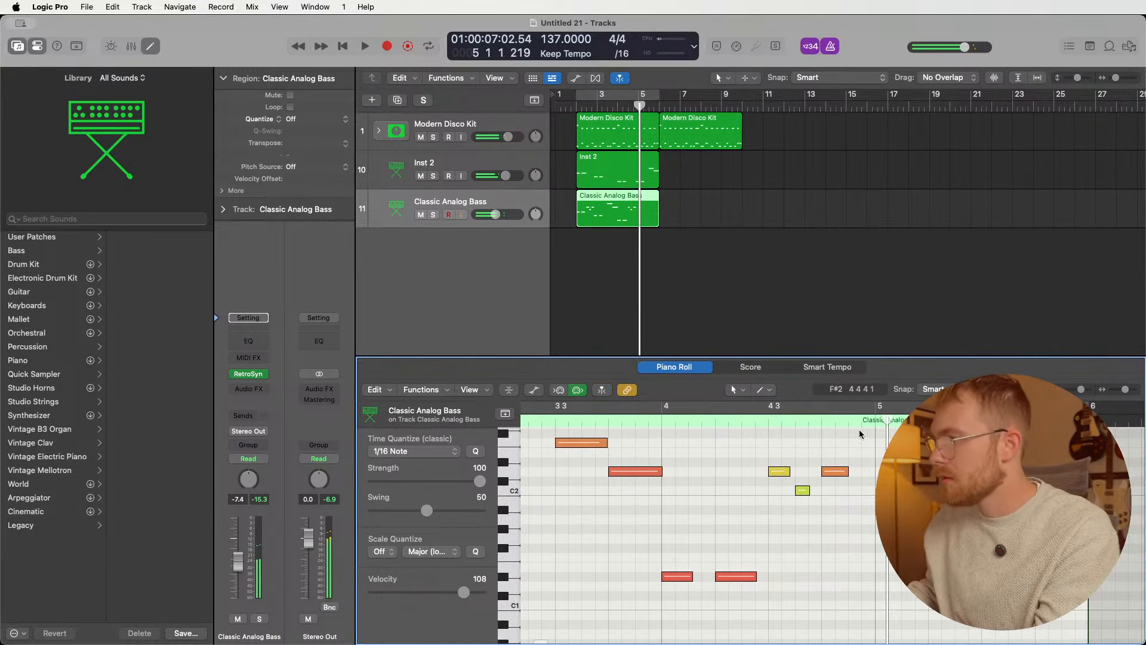
- Record two more notes around the start of bar 5 in the Classic Analog Bass region and quantize them to 1/16
click(660, 424)
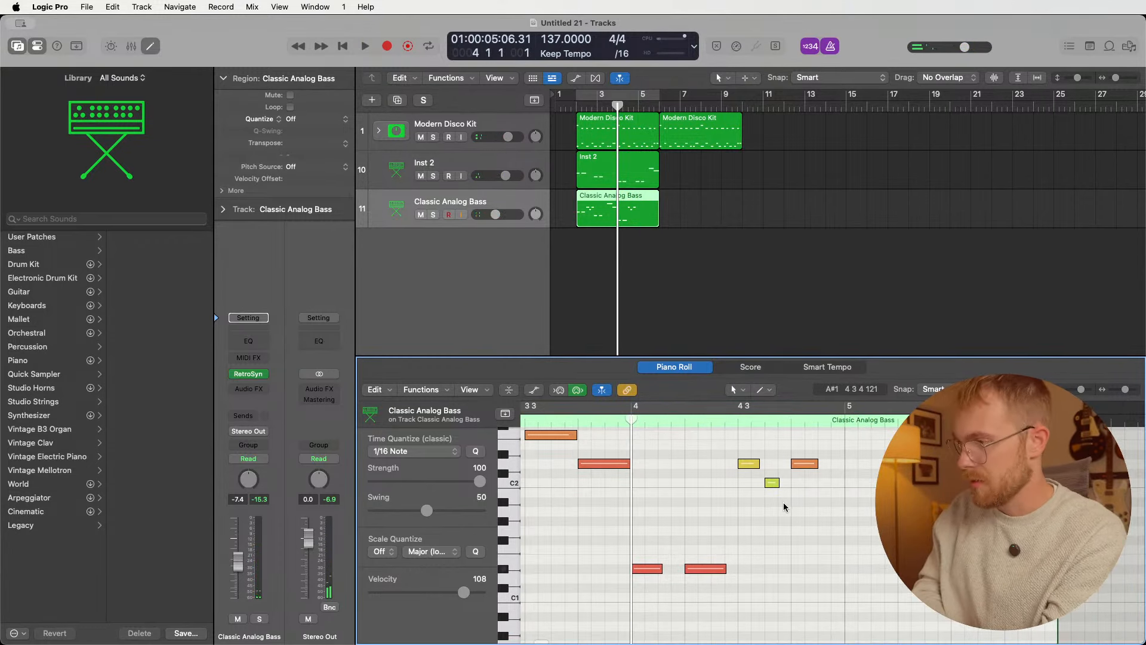
key(r)
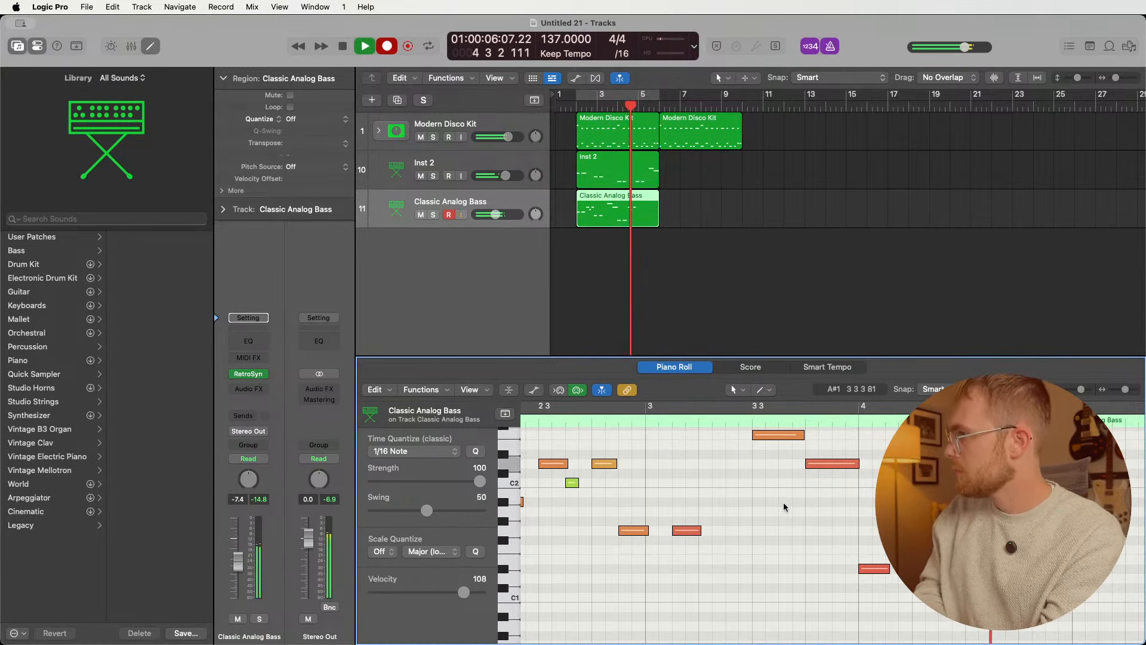
key(space)
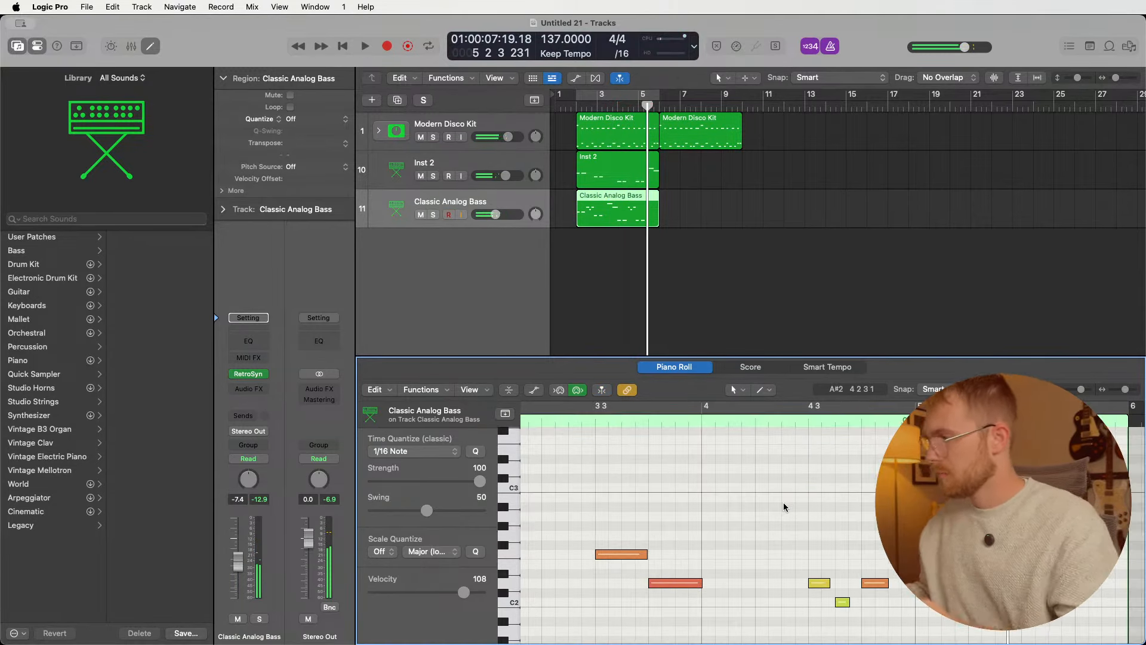
scroll(783, 502, down, 10)
scroll(783, 503, right, 6)
drag(830, 531, 693, 467)
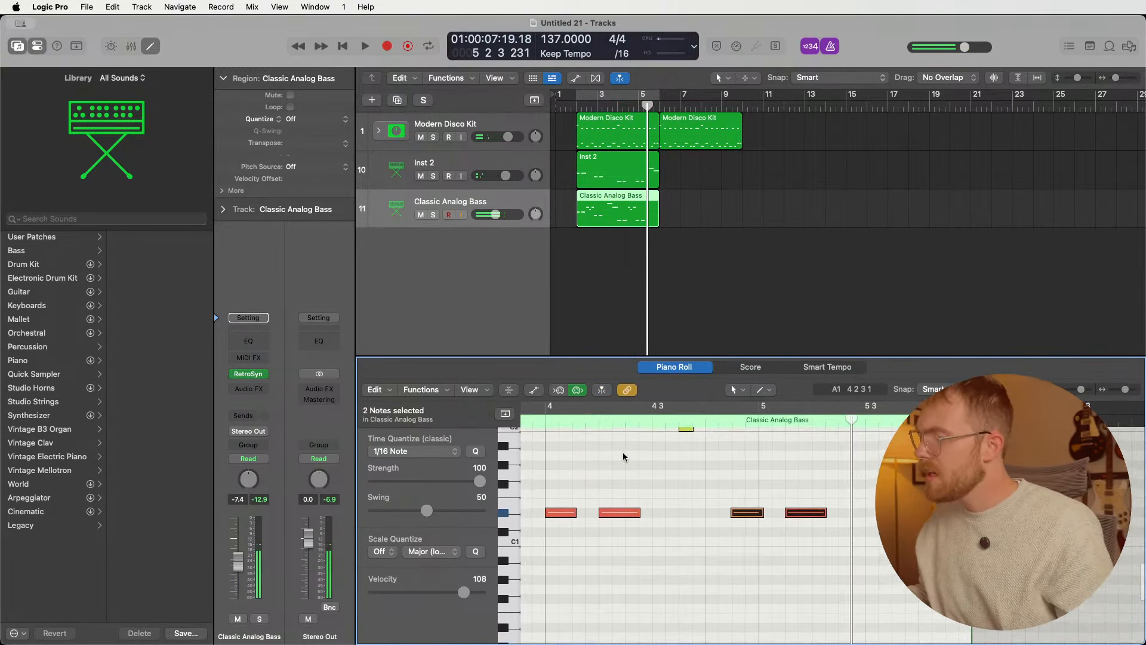
click(475, 451)
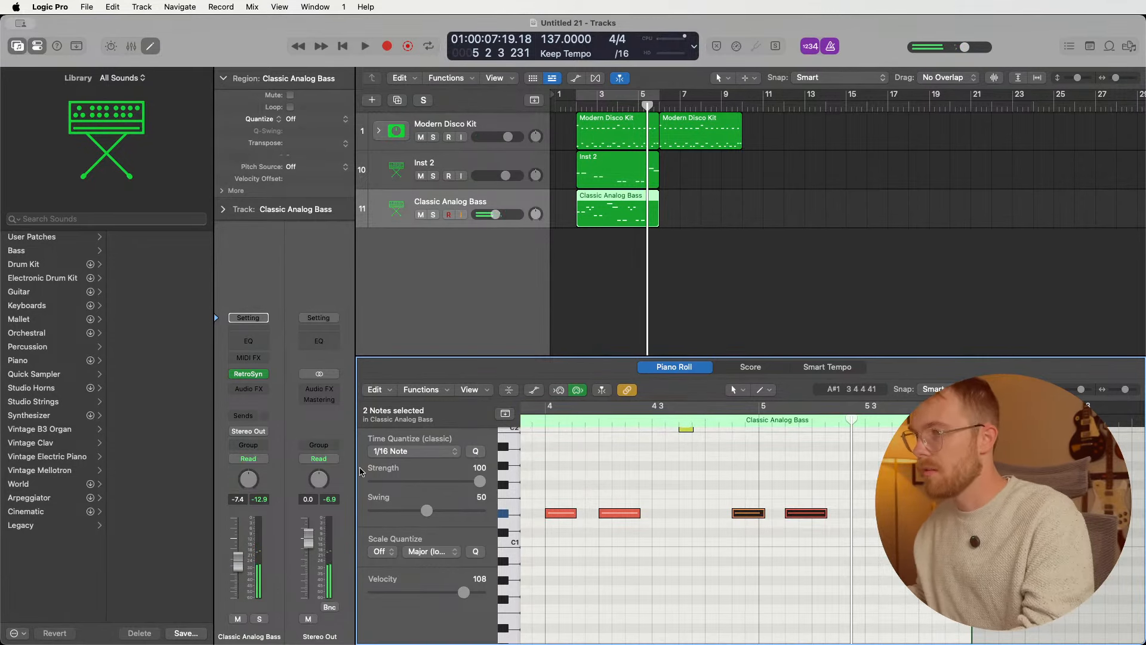
- Record three notes near the end of bar 5 on Classic Analog Bass and compare them with the Inst 2 notes there
key(r)
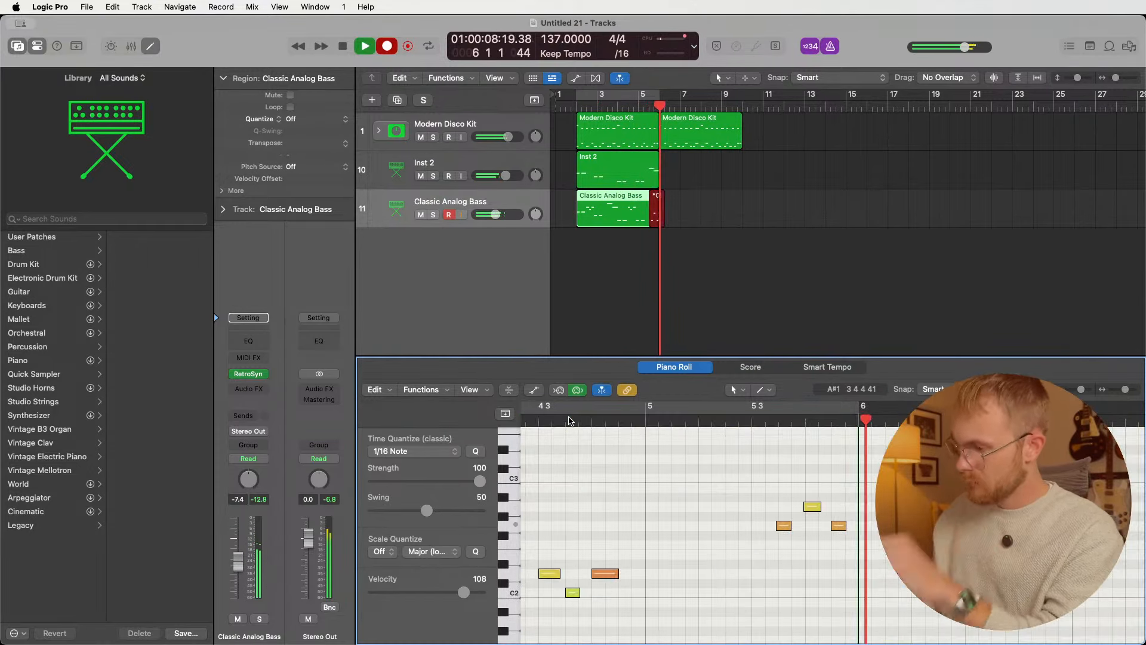
key(space)
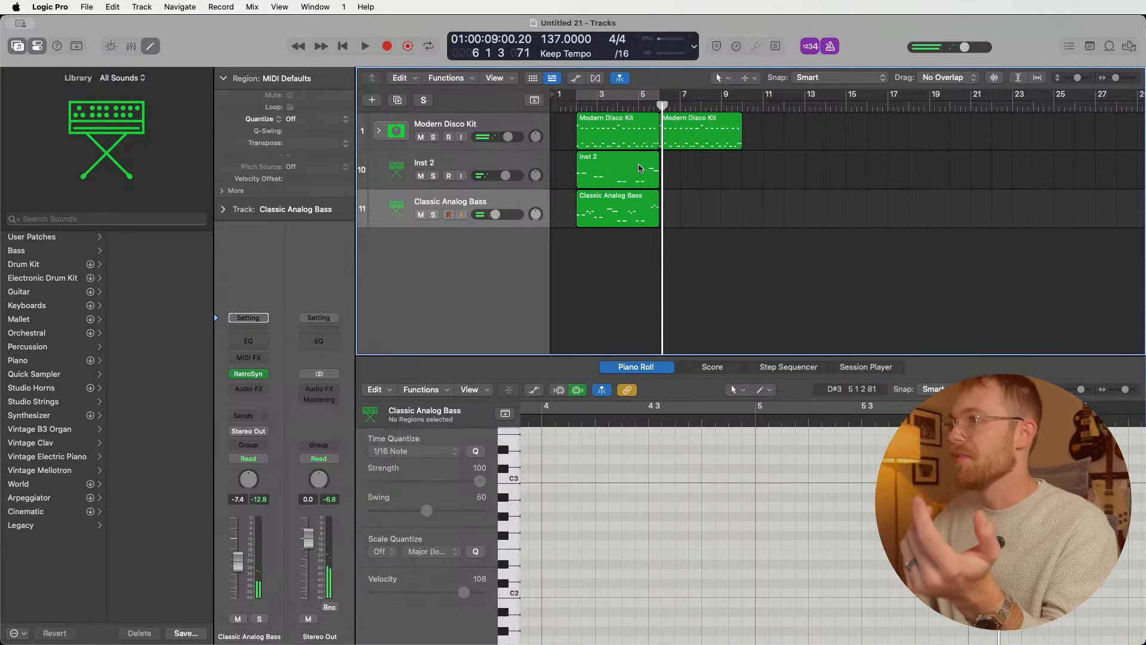
click(638, 164)
scroll(801, 489, up, 3)
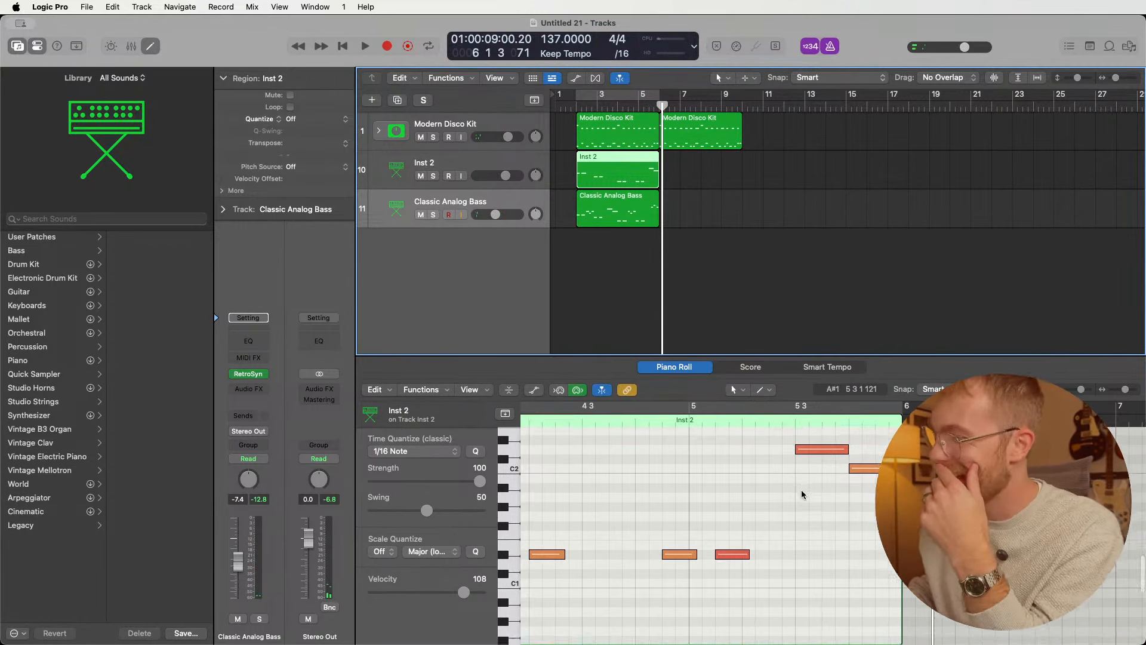
- Play the end of the Classic Analog Bass region and check the pitch of the first of its last three notes
click(643, 222)
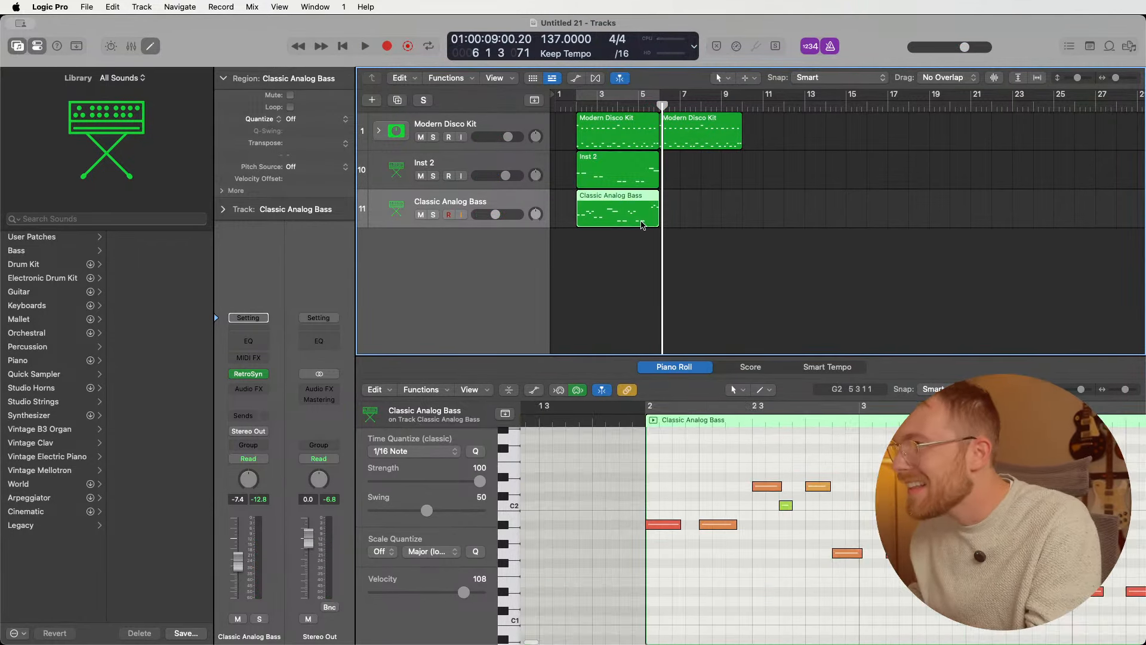
scroll(850, 481, right, 14)
scroll(850, 481, left, 5)
key(space)
scroll(806, 504, up, 8)
key(space)
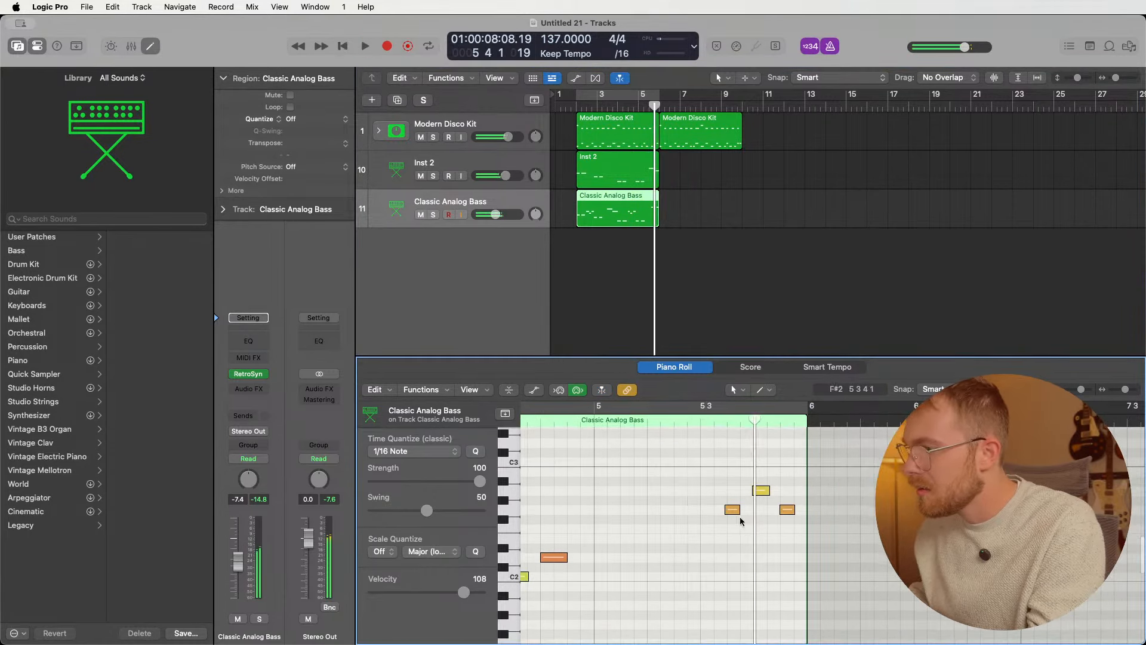
click(731, 509)
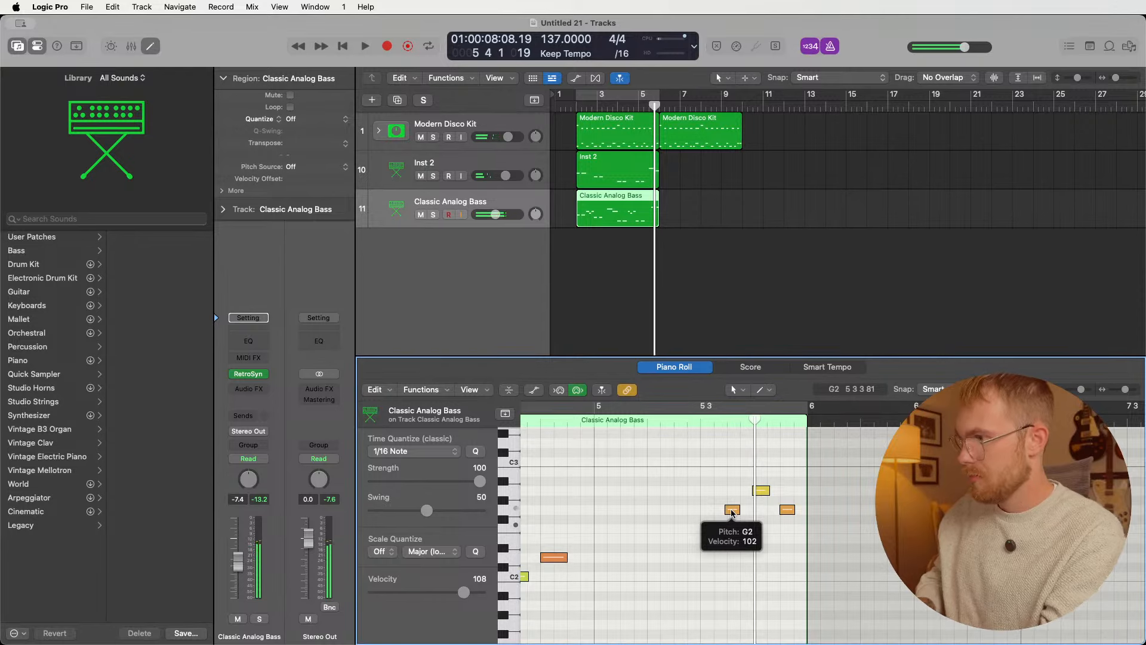
- Delete the last three notes of the Classic Analog Bass region and the last two notes of the Inst 2 region
scroll(793, 511, down, 3)
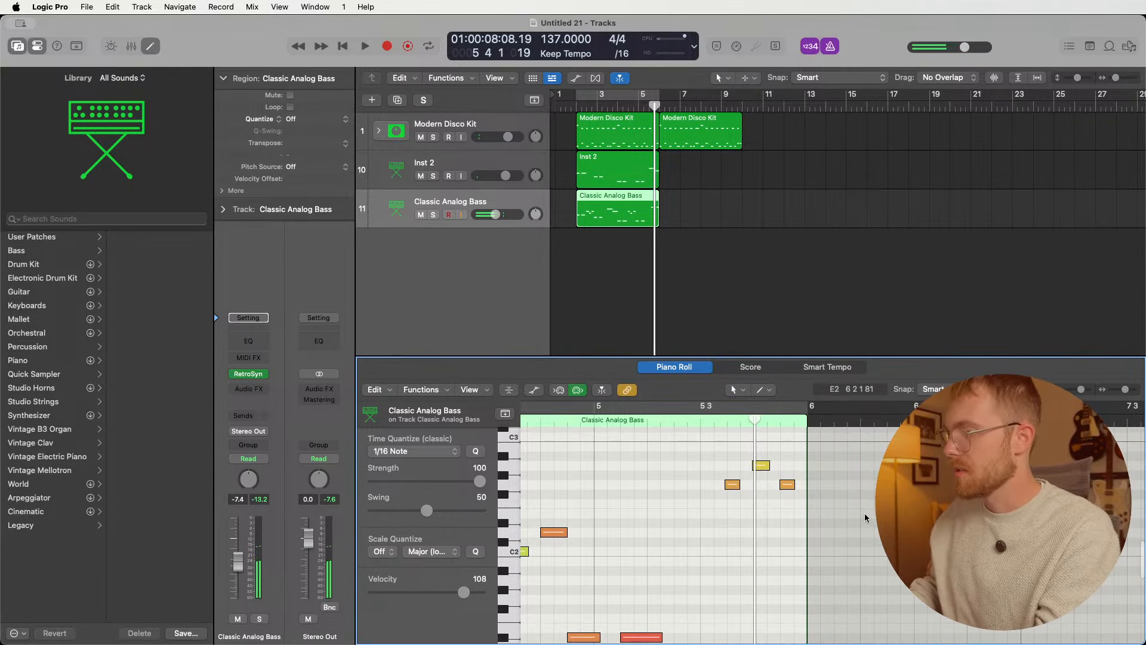
drag(864, 514, 709, 454)
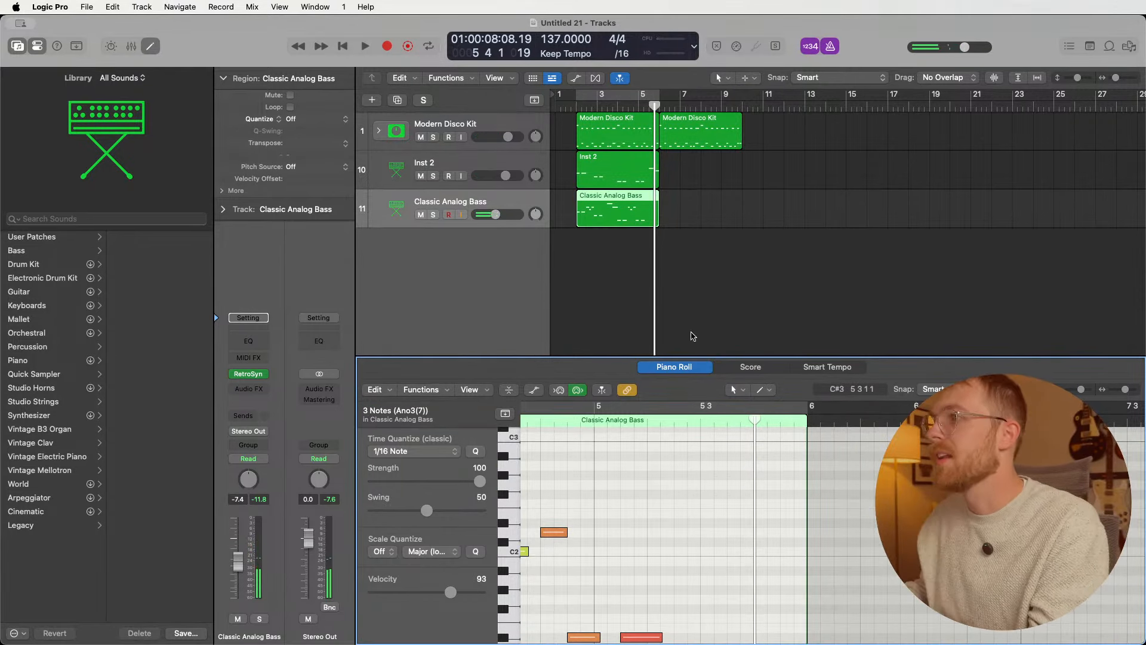
click(638, 176)
drag(815, 591, 731, 521)
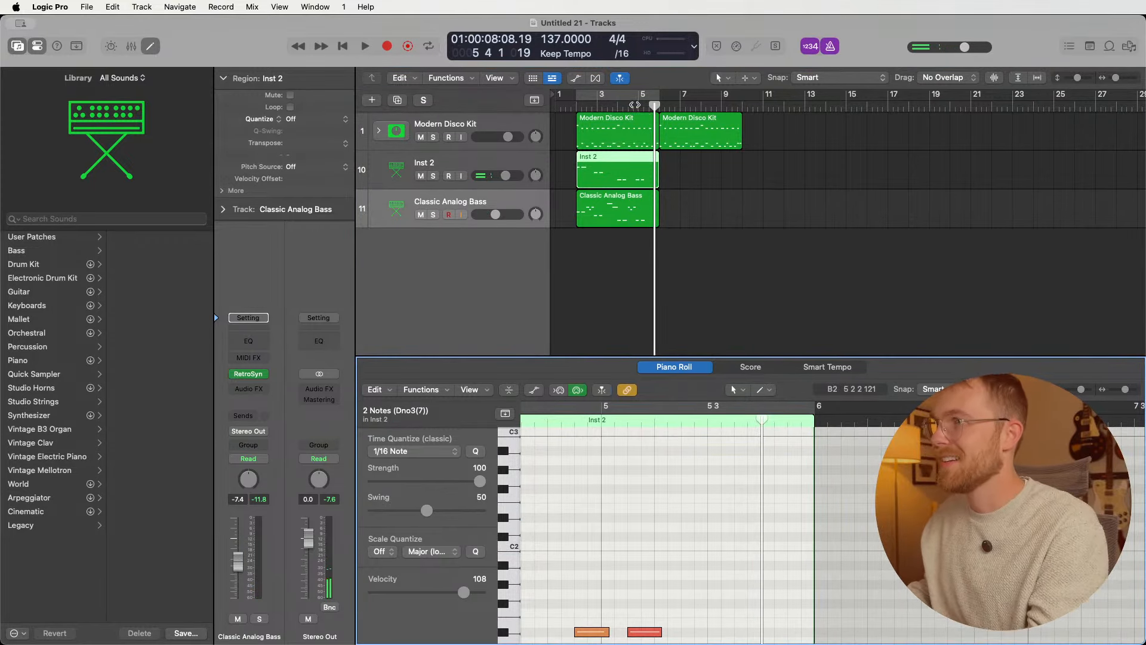
- Record three new notes near the end of bar 5 on Classic Analog Bass, and enable a cycle from bar 2 to bar 6
click(607, 225)
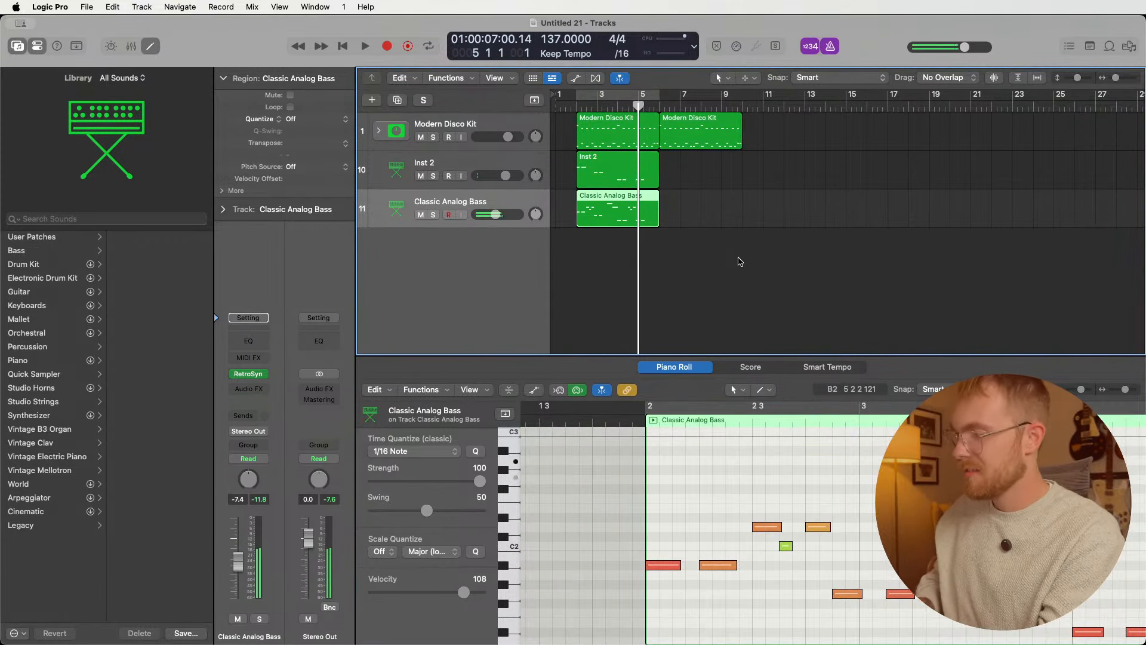
key(r)
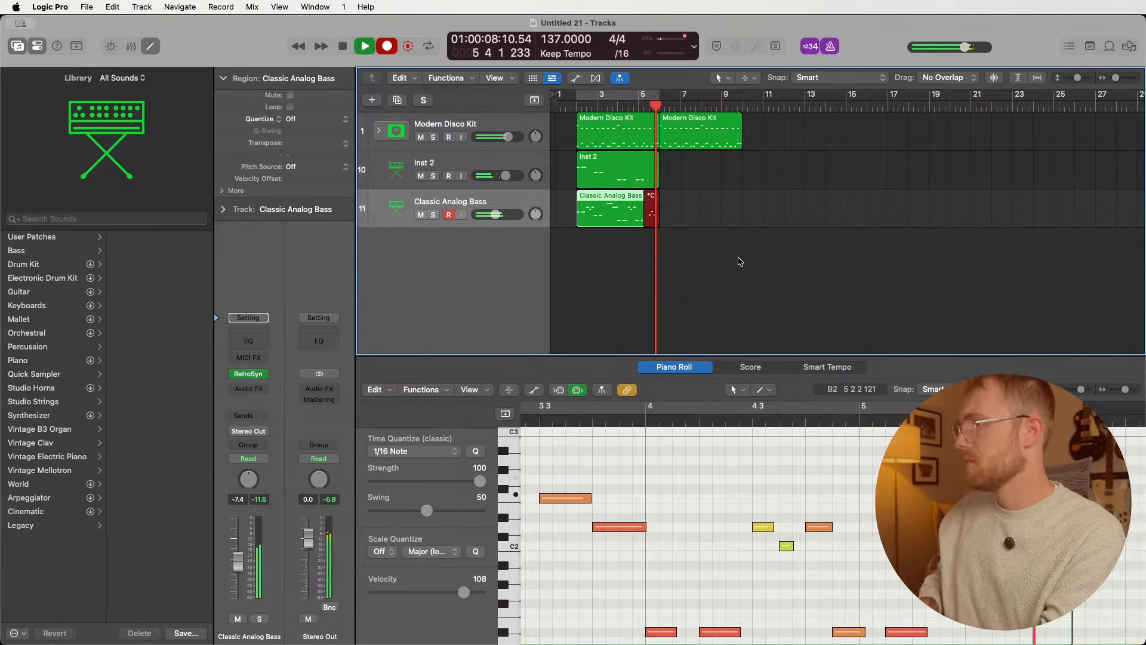
key(space)
drag(889, 546, 786, 453)
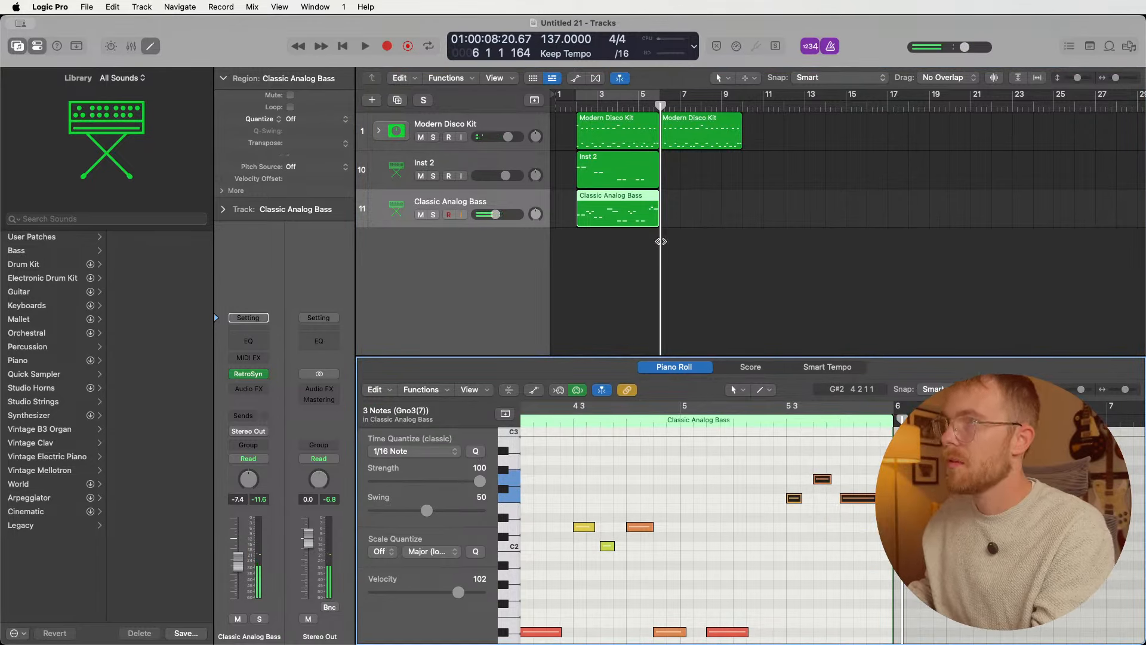
click(606, 95)
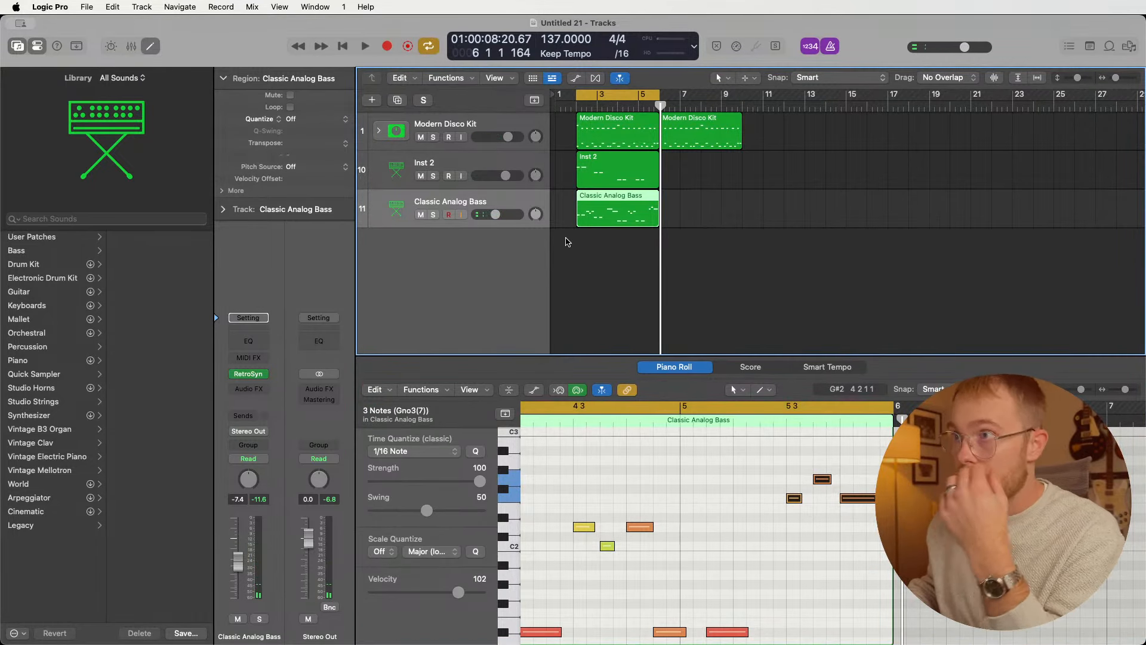
- Group the Inst 2 and Classic Analog Bass tracks into a summing track stack and collapse it
shift+click(479, 165)
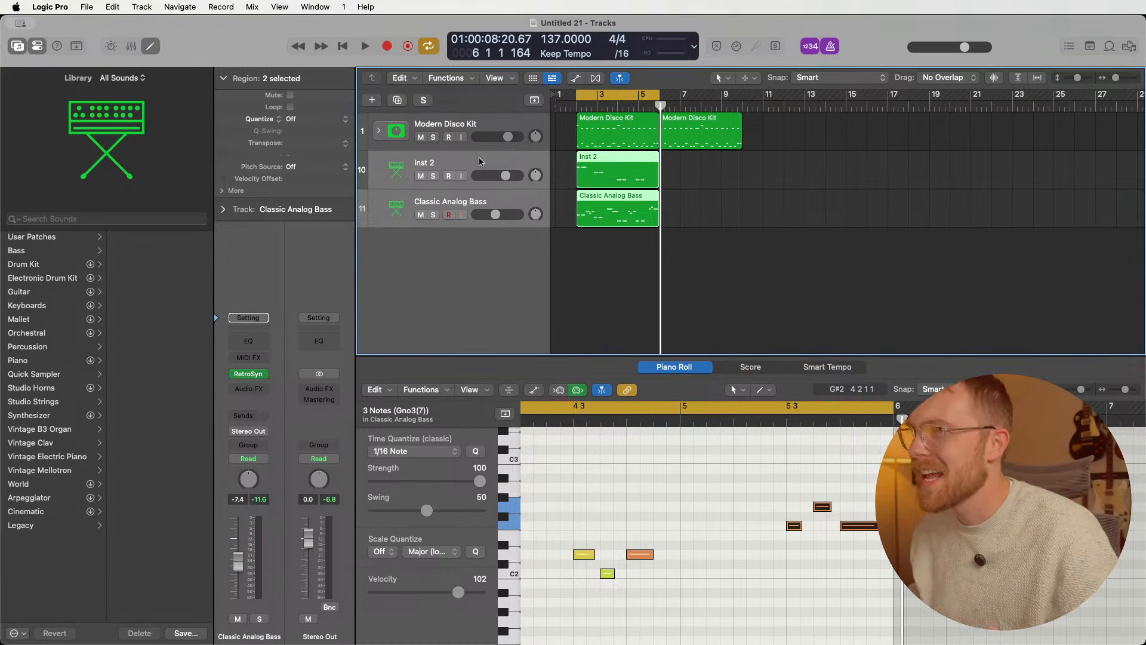
right_click(480, 161)
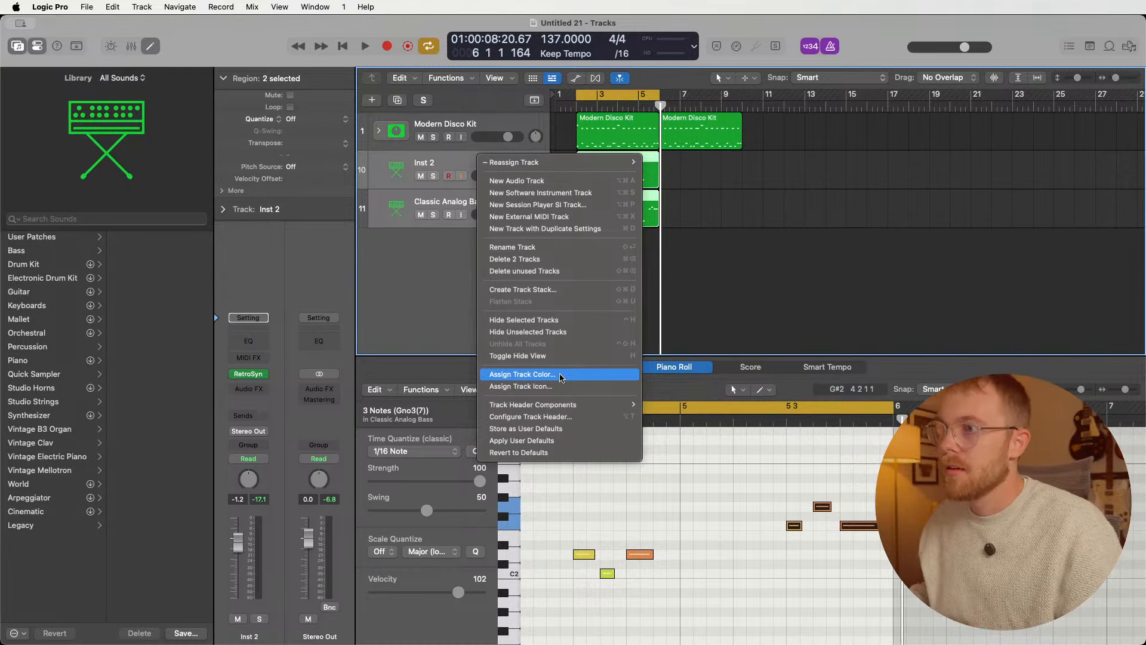
click(552, 291)
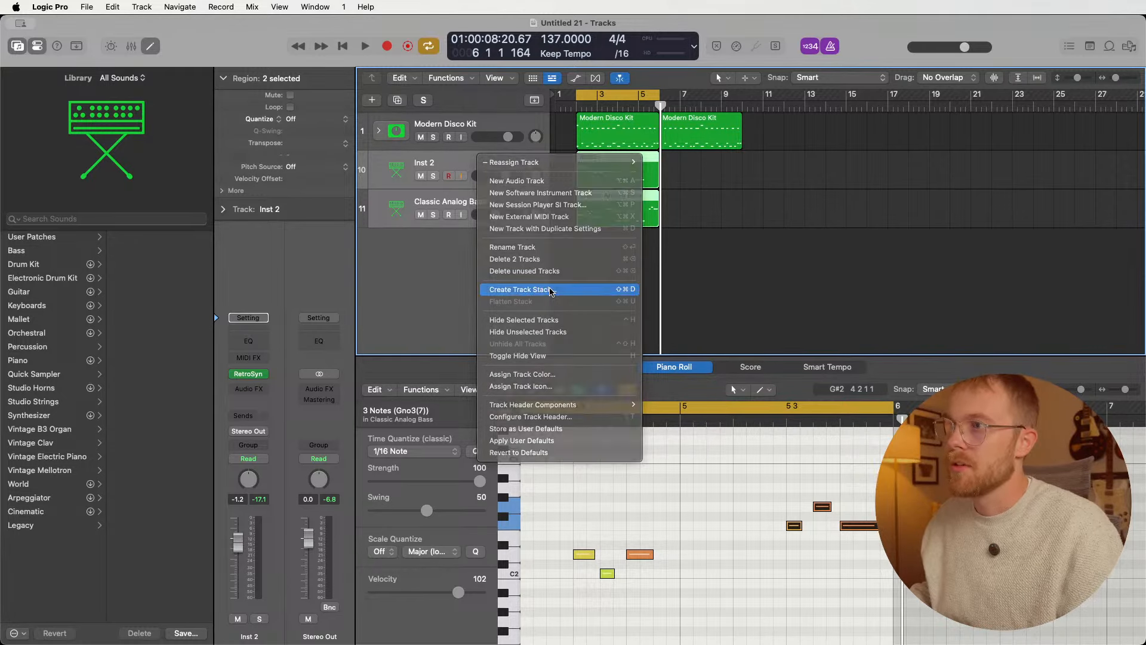
click(668, 384)
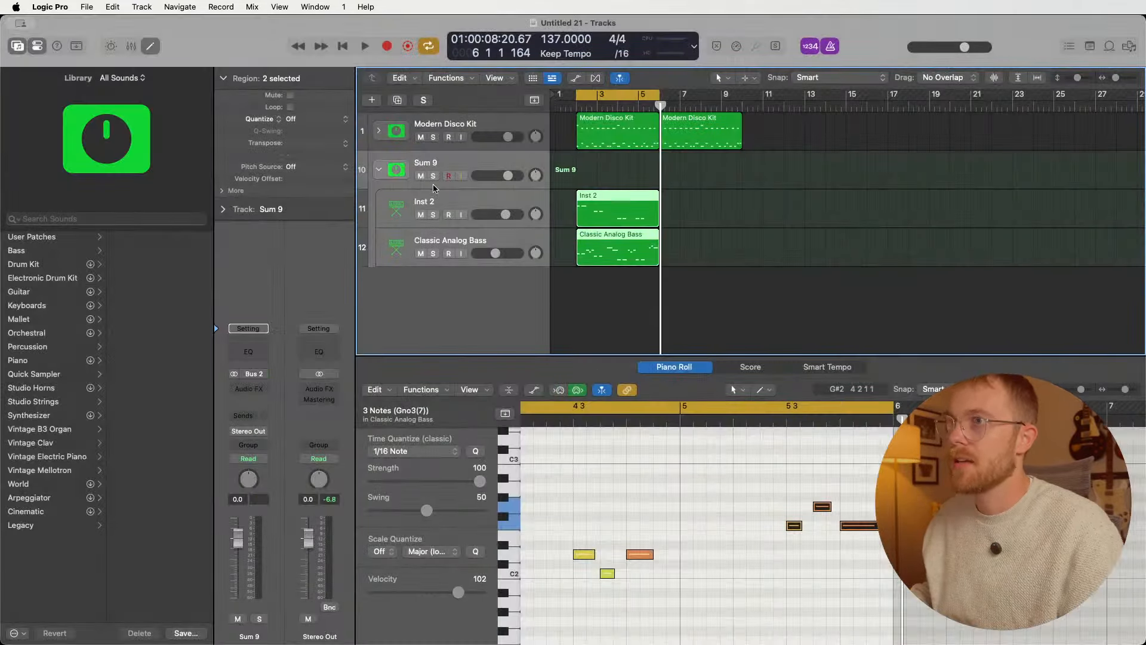
click(377, 170)
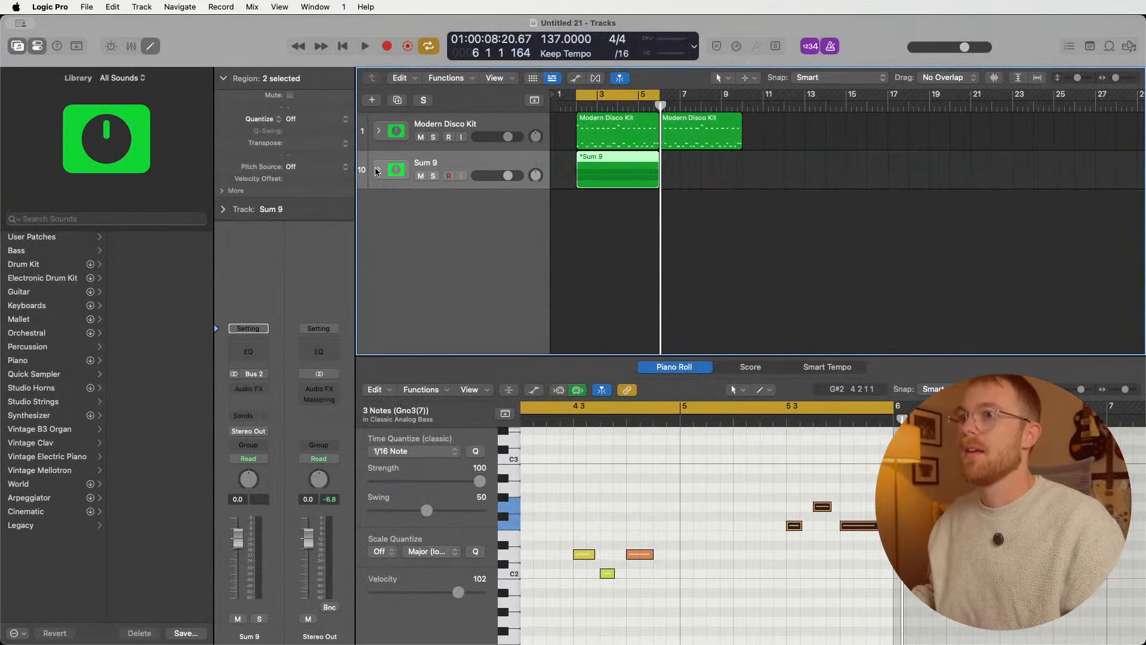
- Insert the BABY Audio Magic Switch effect on the Sum 9 stack and move its window clear of the tracks
click(266, 399)
mouse_move(272, 632)
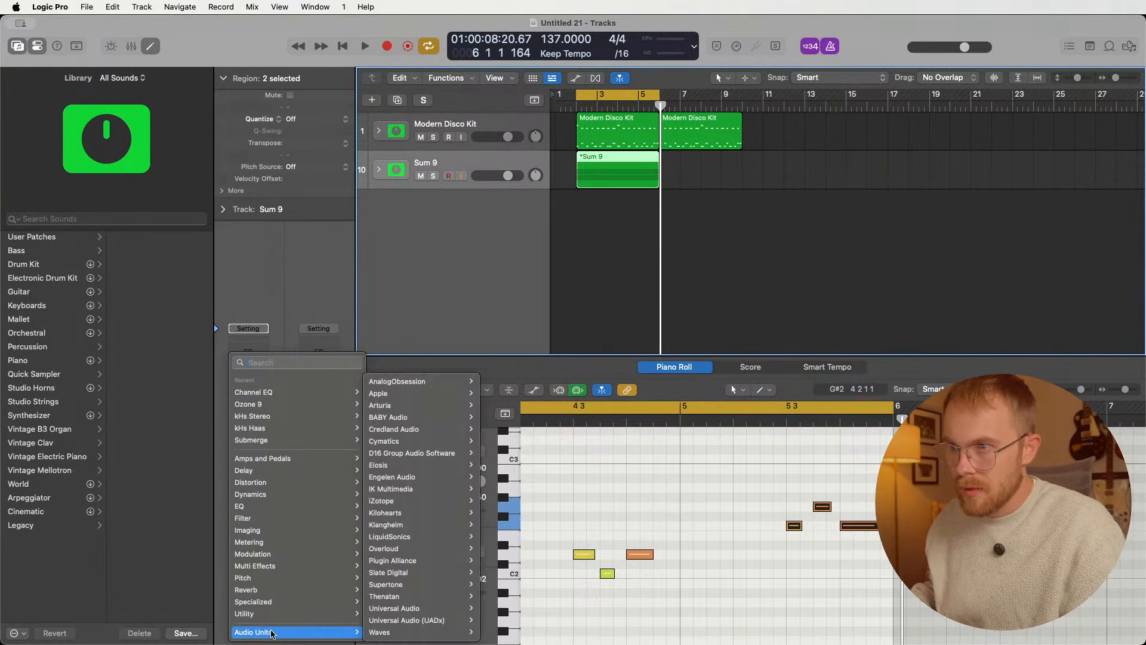
mouse_move(417, 417)
mouse_move(528, 454)
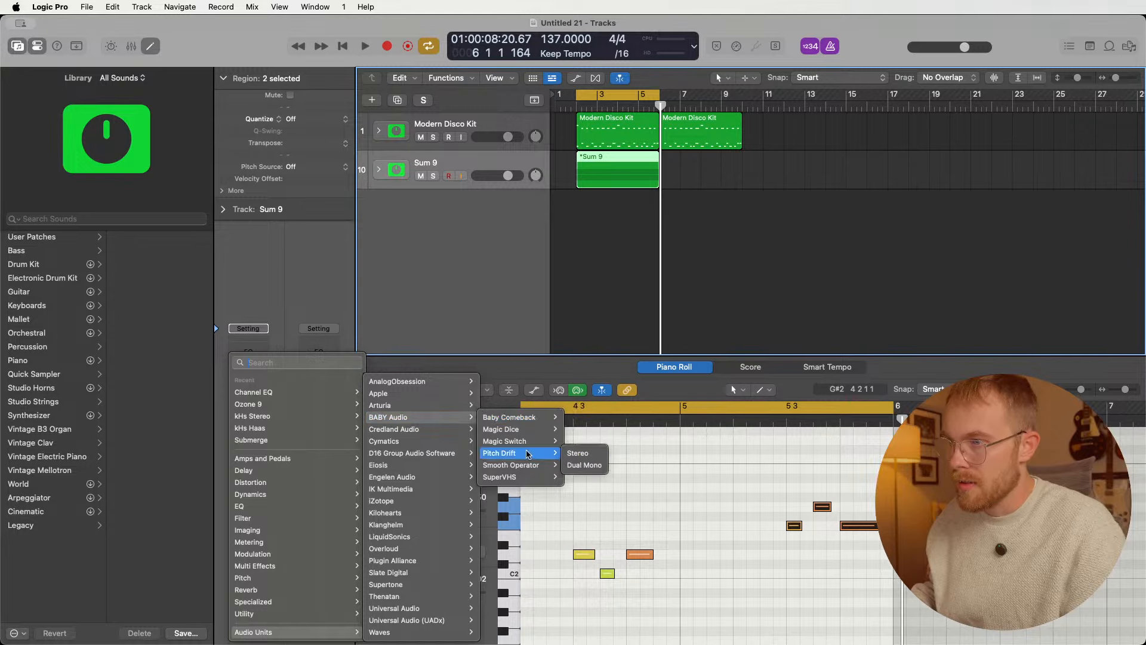
click(582, 440)
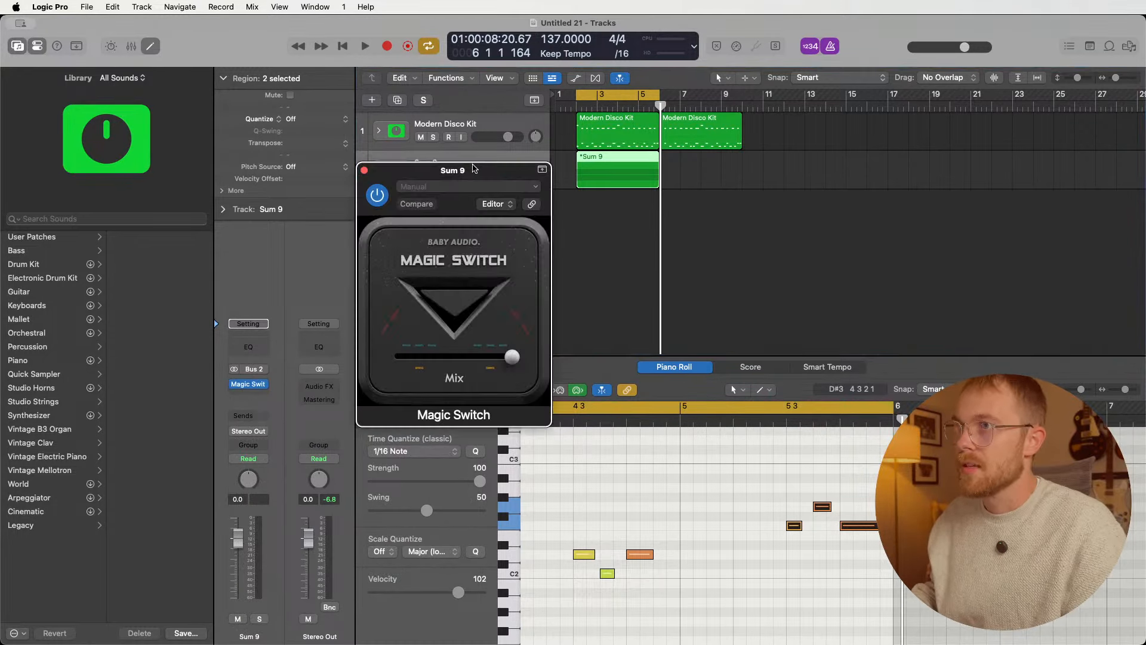
drag(474, 168, 228, 124)
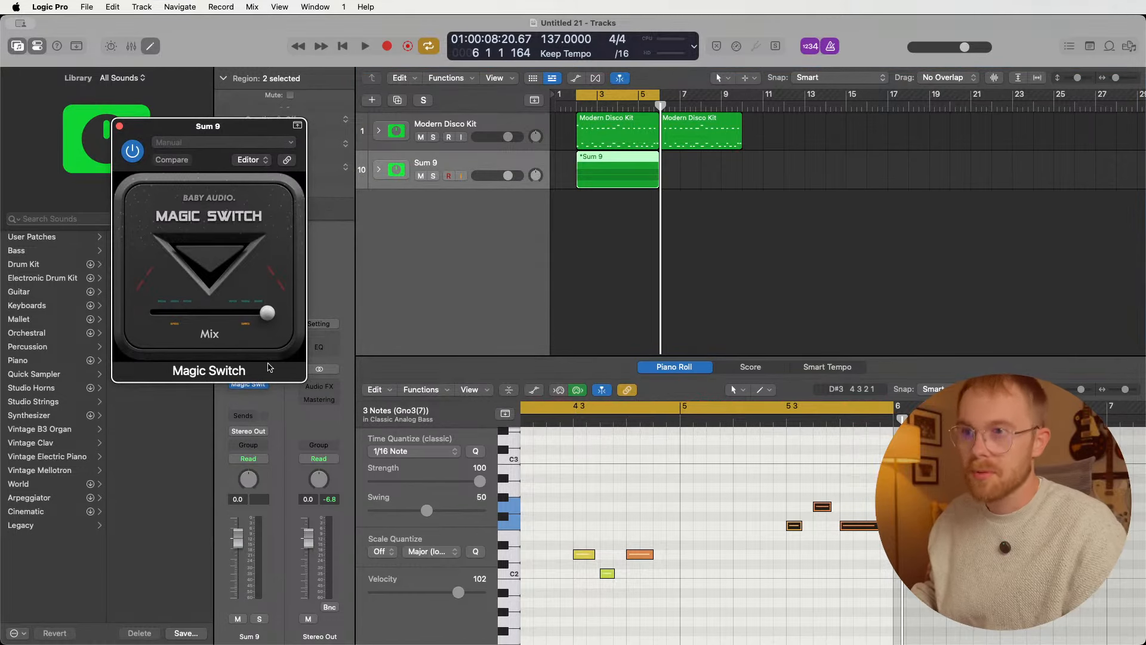
- Solo the Sum 9 stack and play it in the cycle with the metronome turned off
key(s)
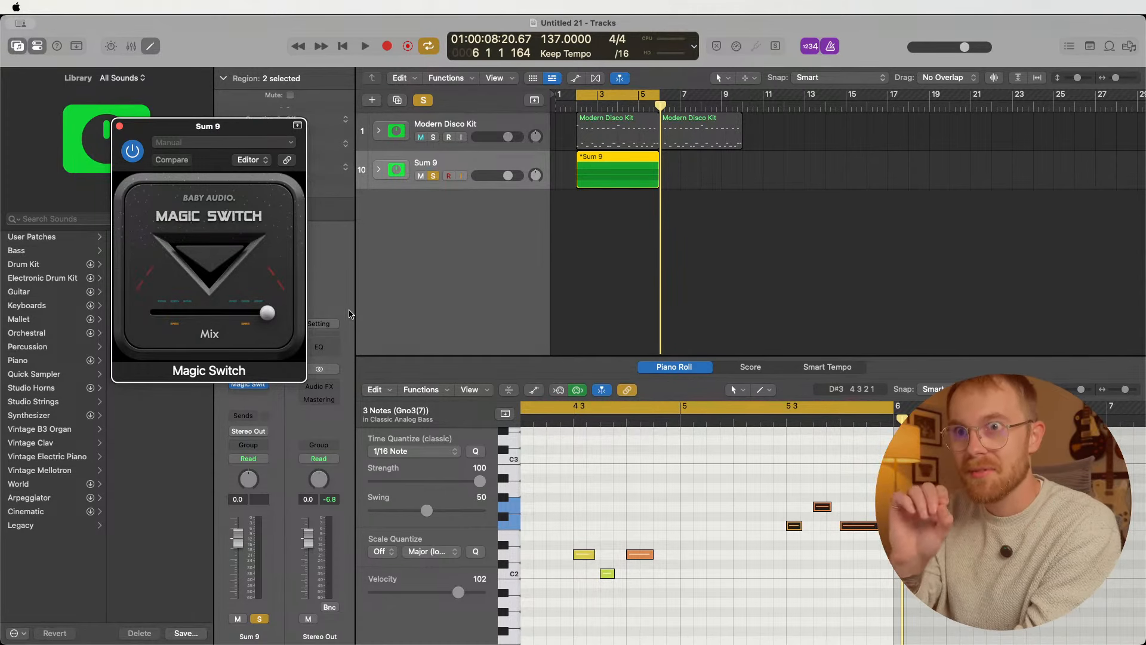
key(space)
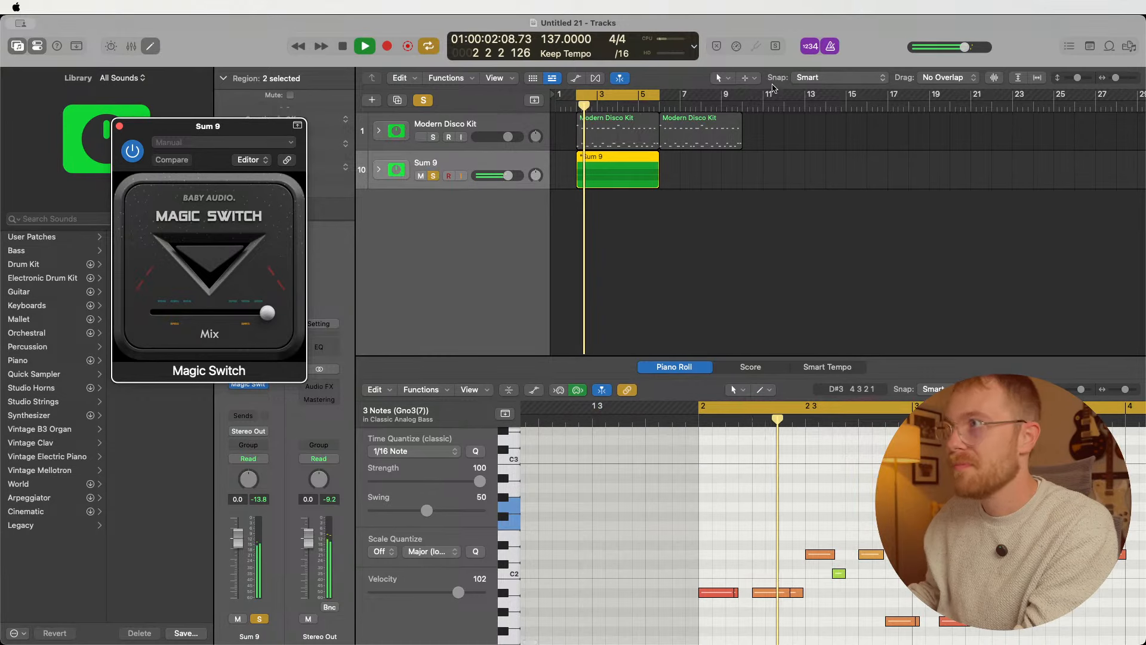
click(830, 46)
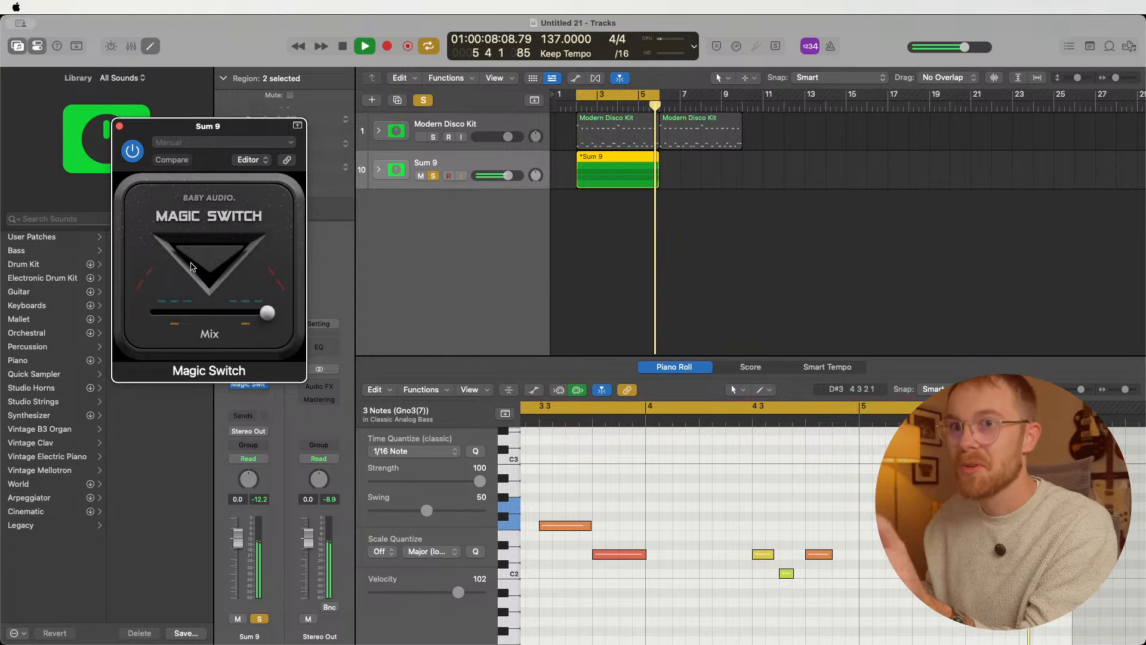
- Switch on the Magic Switch effect, listen to the stack, close the effect window and stop playback
click(190, 267)
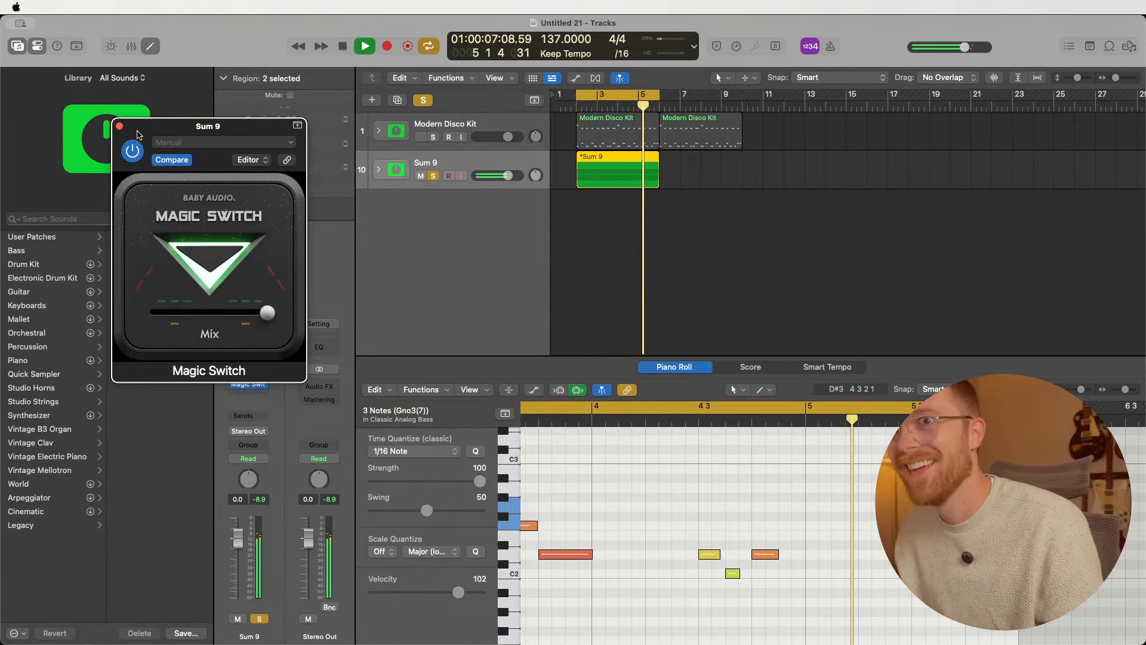
click(120, 126)
key(space)
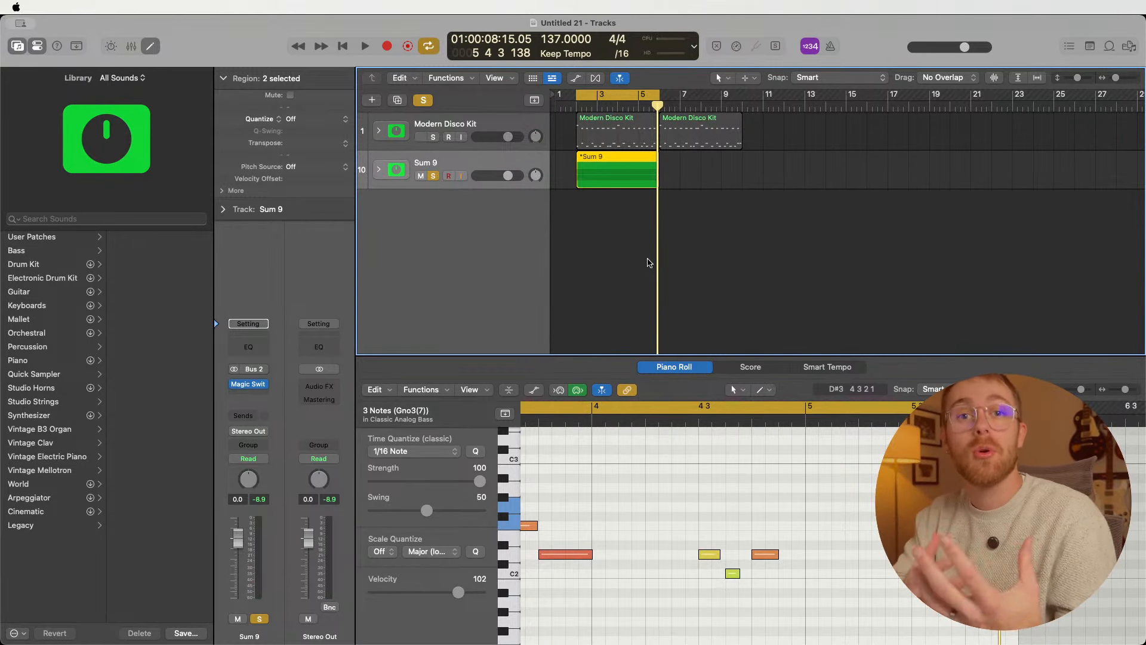
- Insert the ChromaGlow distortion effect after Magic Switch on the Sum 9 stack and move its window aside
click(623, 274)
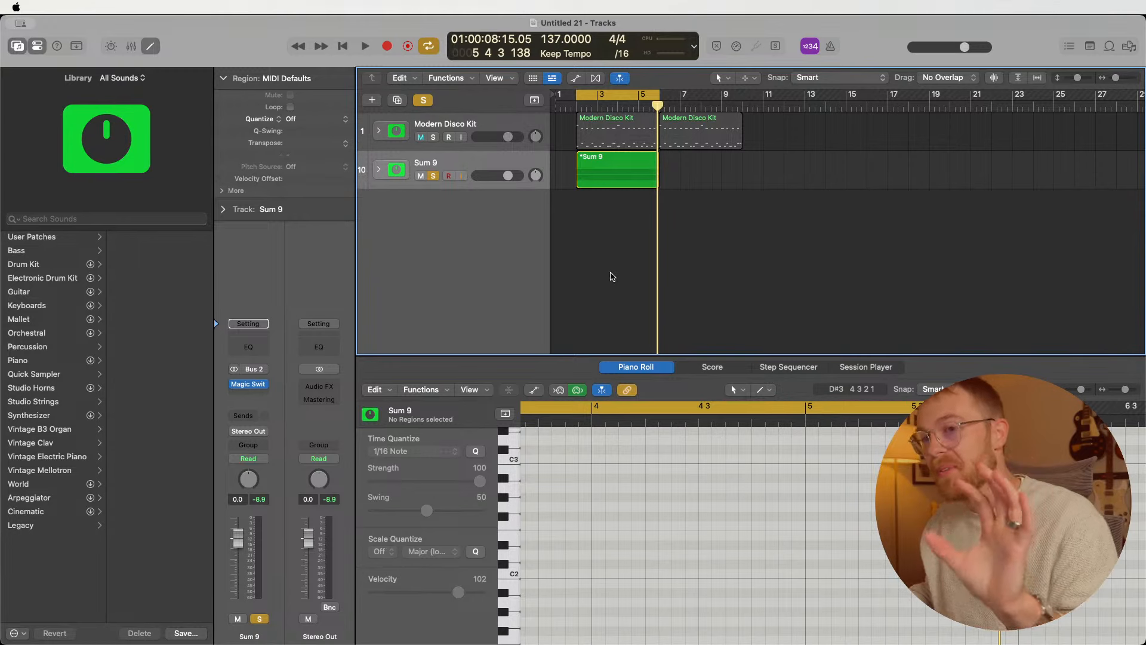
click(259, 388)
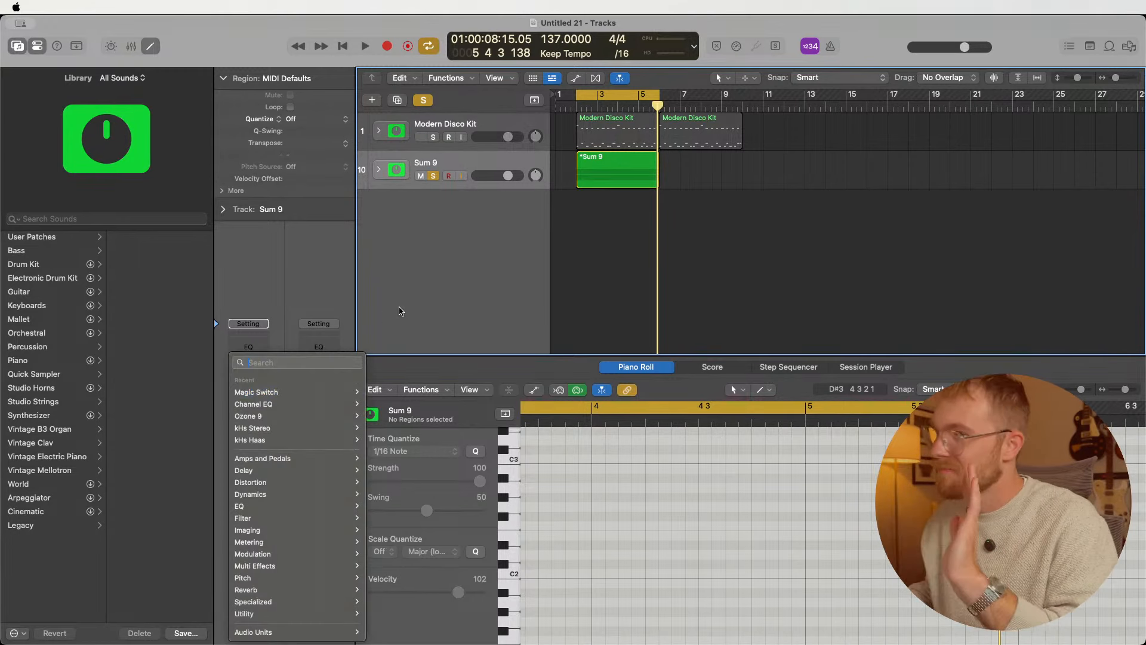
click(399, 310)
click(248, 388)
mouse_move(304, 525)
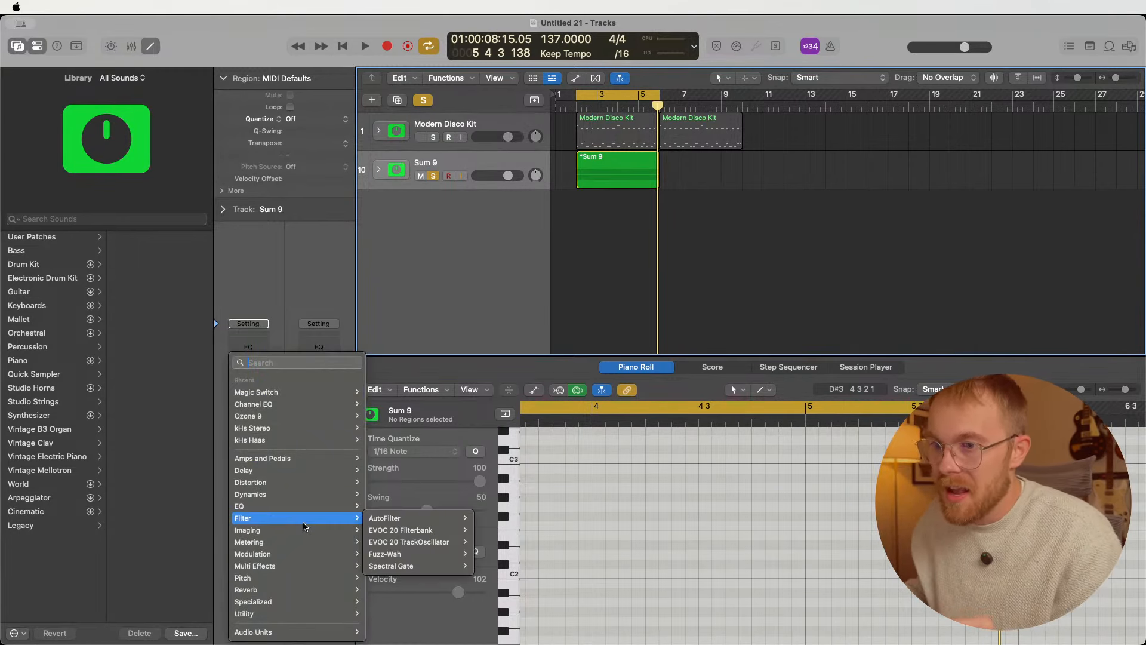
mouse_move(296, 483)
mouse_move(398, 543)
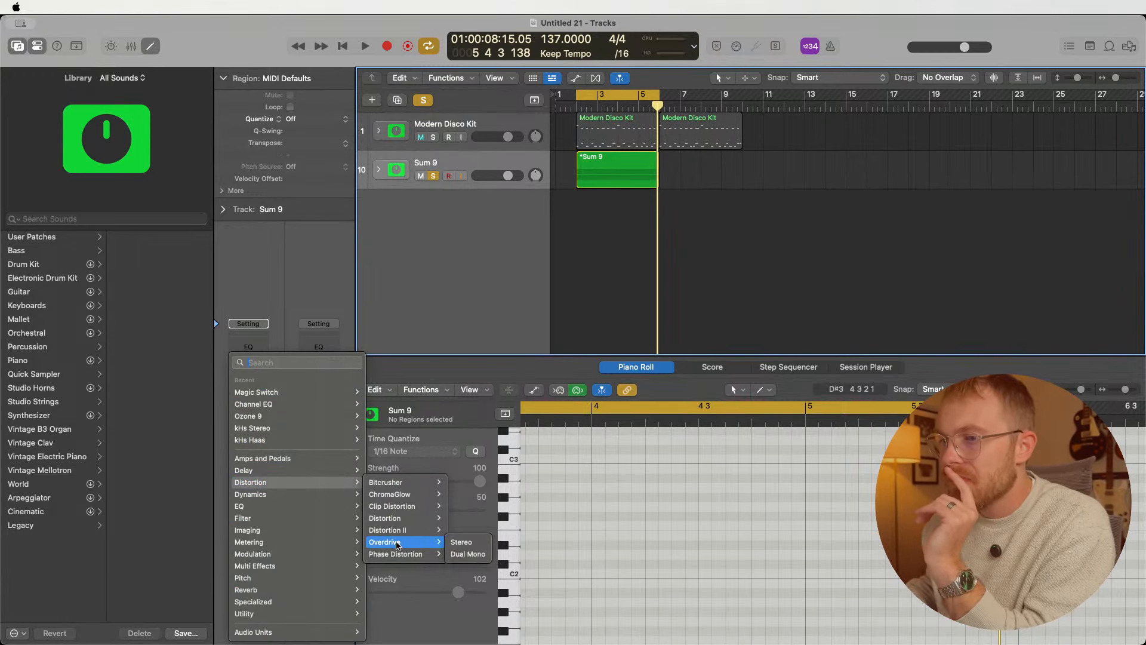
mouse_move(412, 494)
click(460, 497)
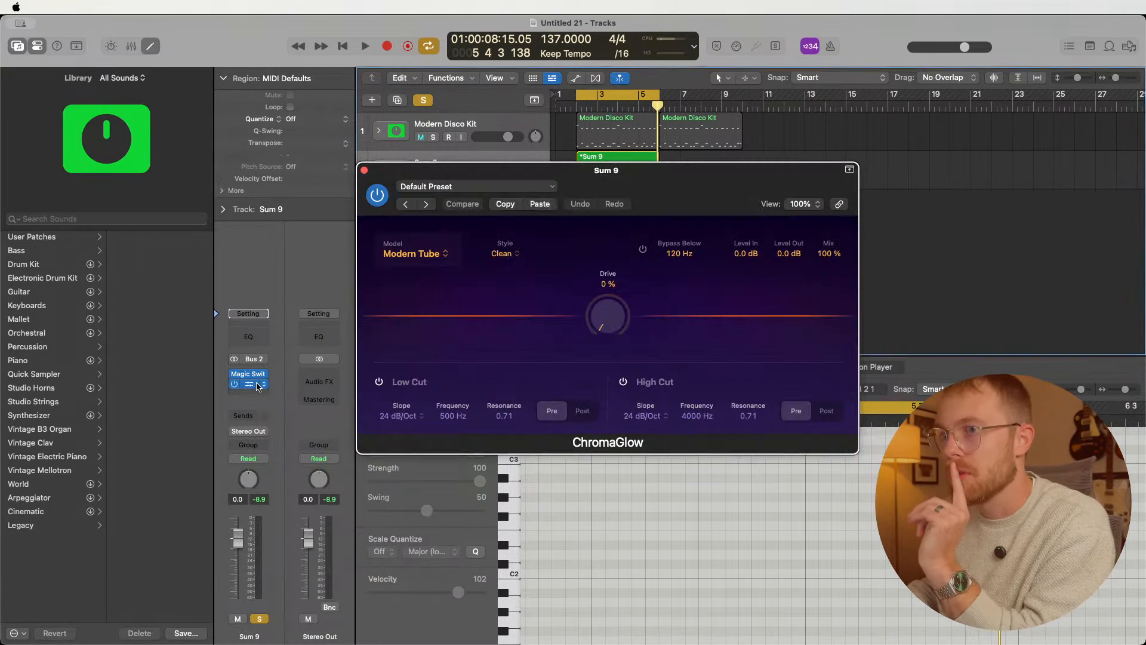
drag(699, 194, 460, 134)
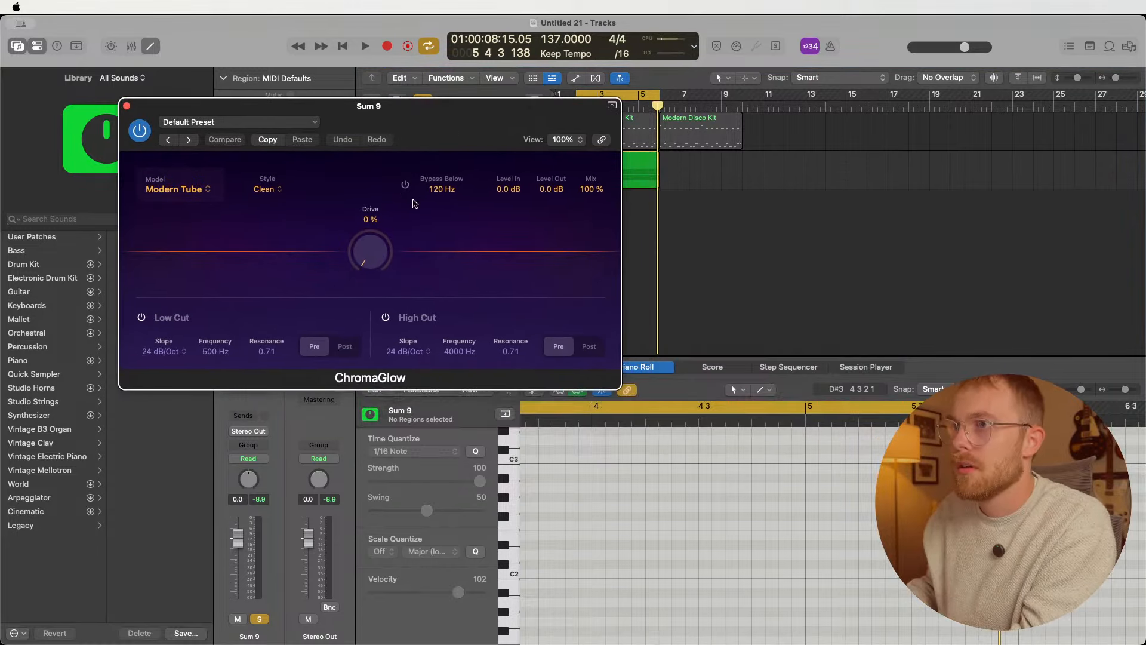
- Set the ChromaGlow Drive to 69 % while the stack plays and close the effect window
key(space)
drag(370, 251, 375, 129)
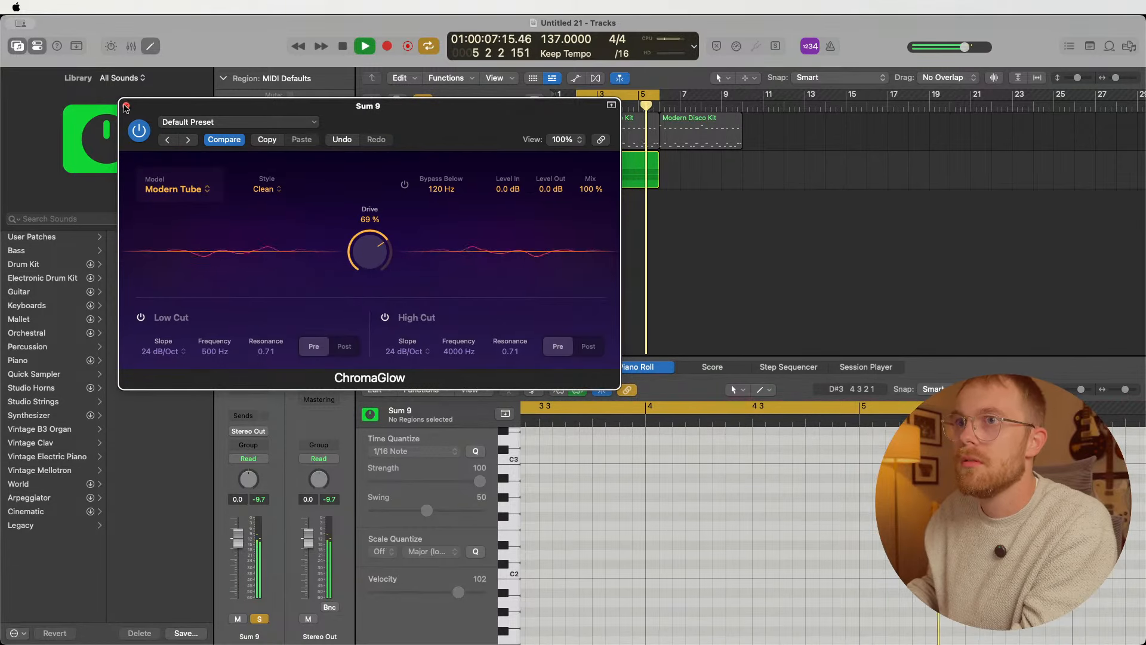
click(126, 107)
- Balance the unsoloed tracks during playback by setting Sum 9 to -3.9 dB and Modern Disco Kit to -0.1 dB, and stop
drag(506, 175, 484, 182)
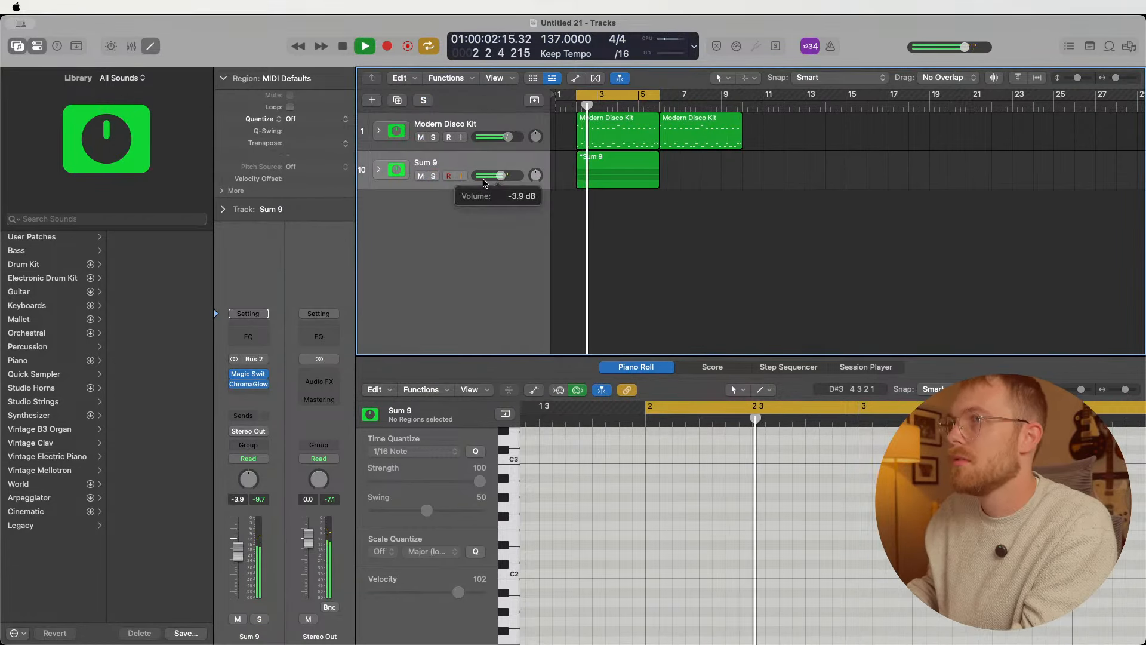
click(507, 138)
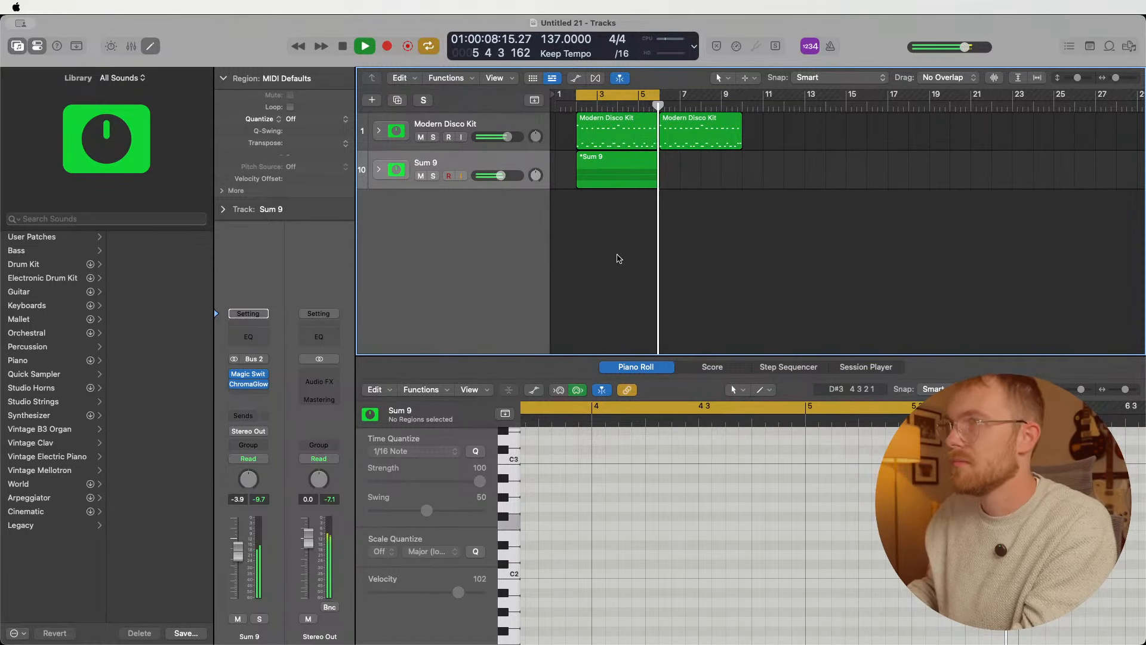
key(space)
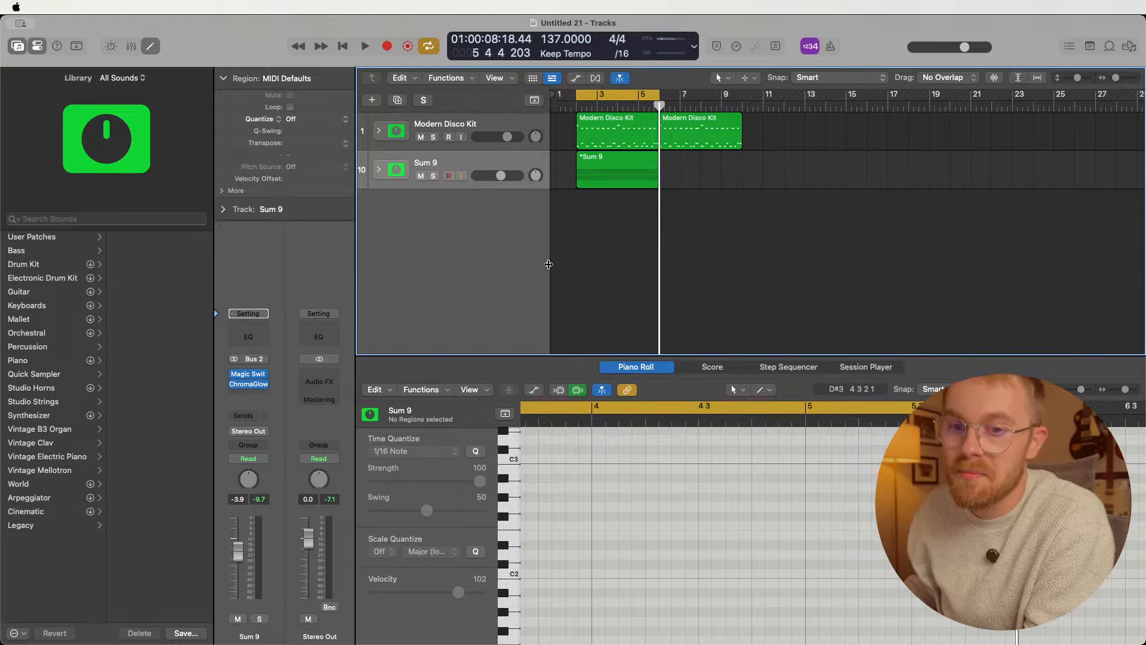
- Duplicate the Sum 9 region so the copy starts at bar 6, and turn off the cycle range
drag(614, 183, 714, 184)
click(618, 106)
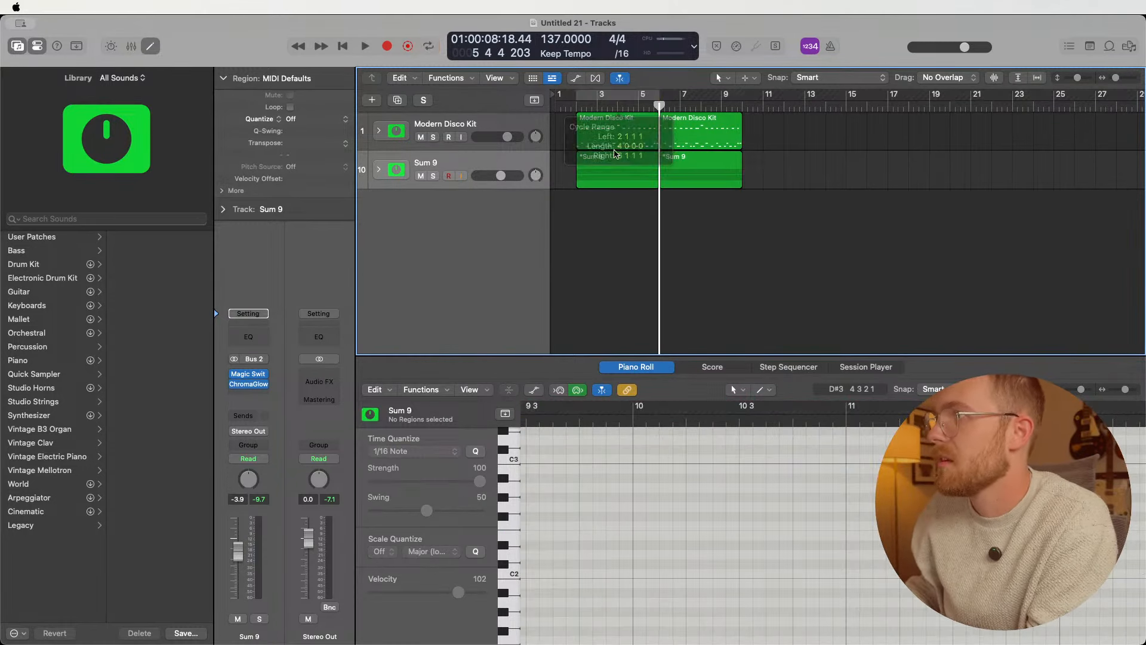
- Add a software instrument track directly below Modern Disco Kit and colour both tracks orange
double_click(478, 227)
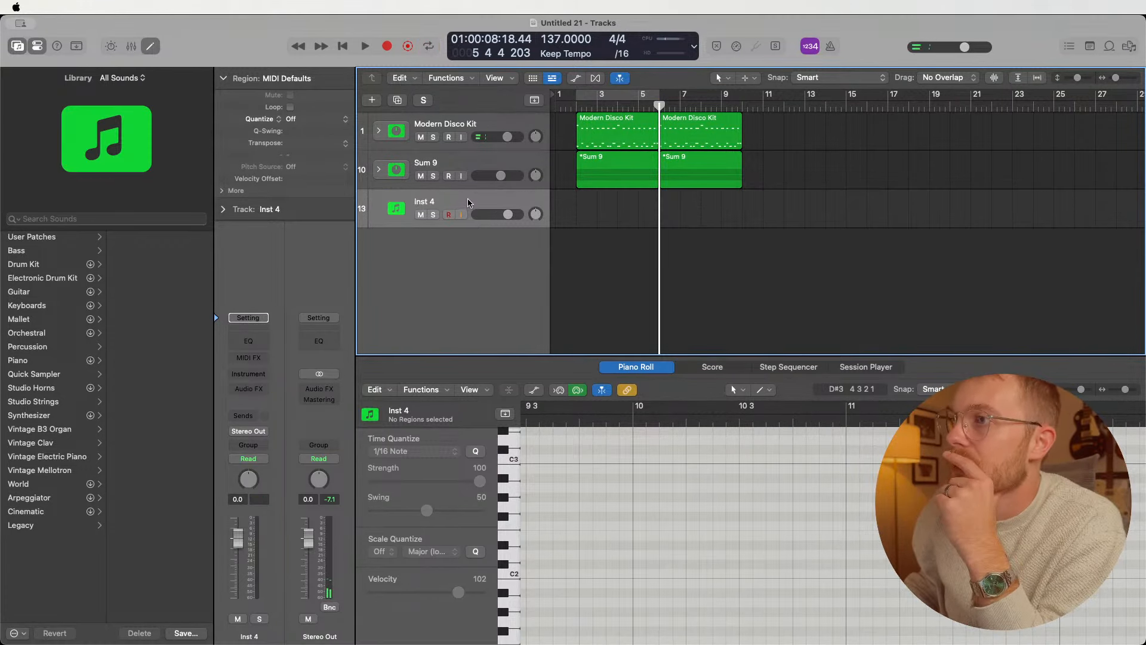
drag(469, 202, 467, 162)
right_click(498, 123)
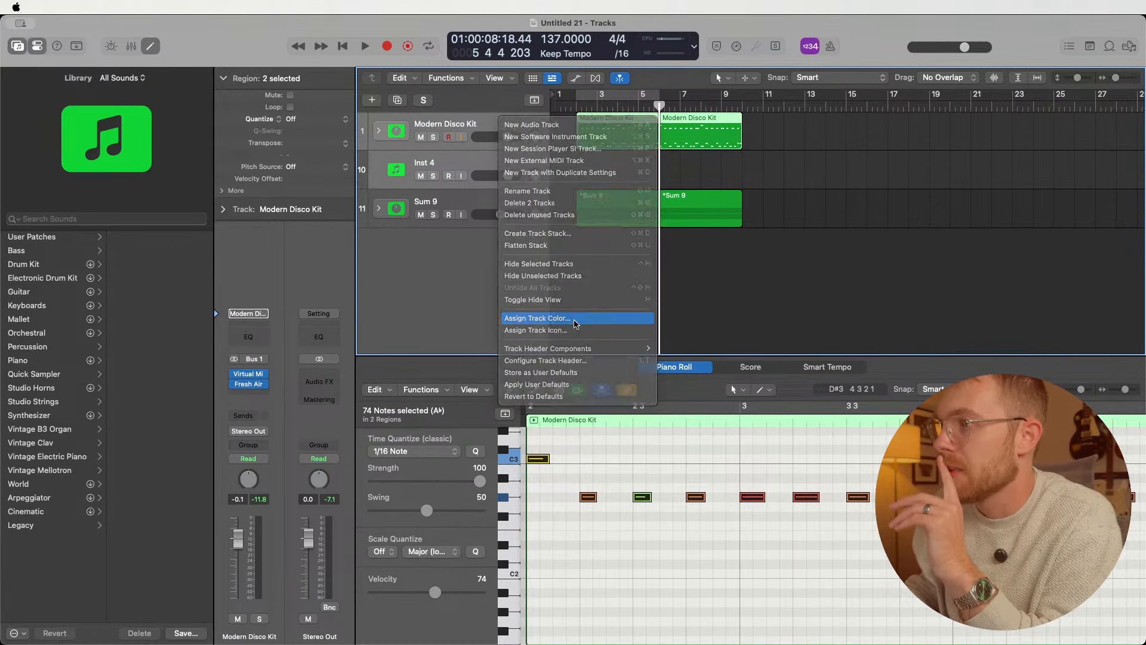
click(575, 321)
click(667, 245)
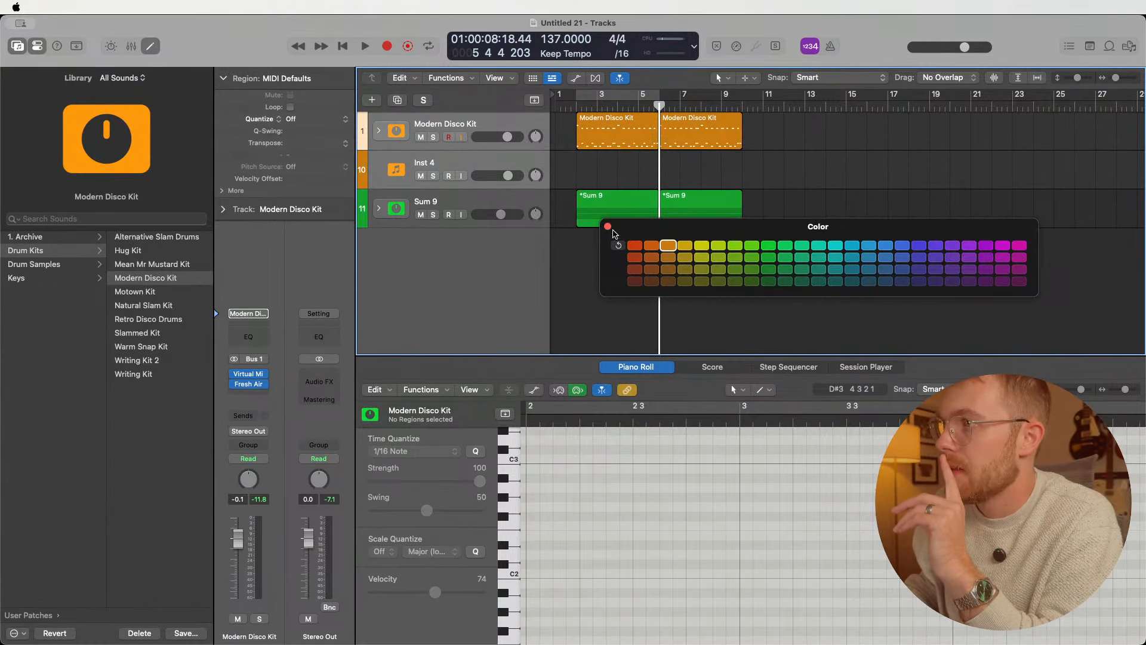
click(607, 226)
- Load the LinnDrum patch from the Electronic Drum Kit sounds on the new instrument track
click(517, 158)
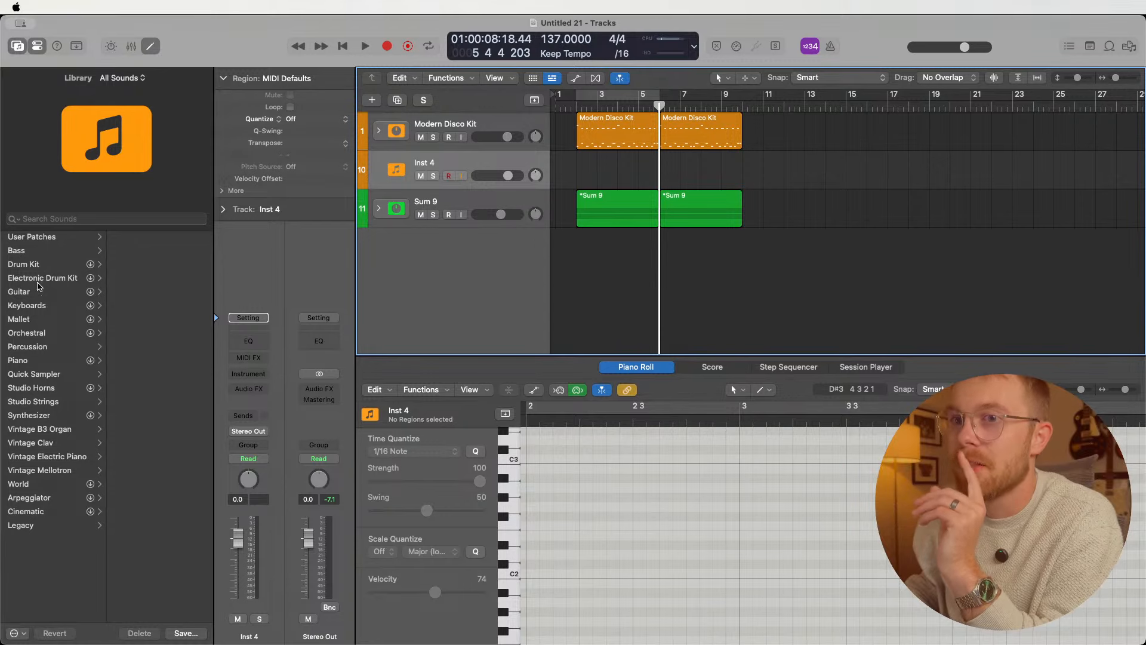
click(51, 279)
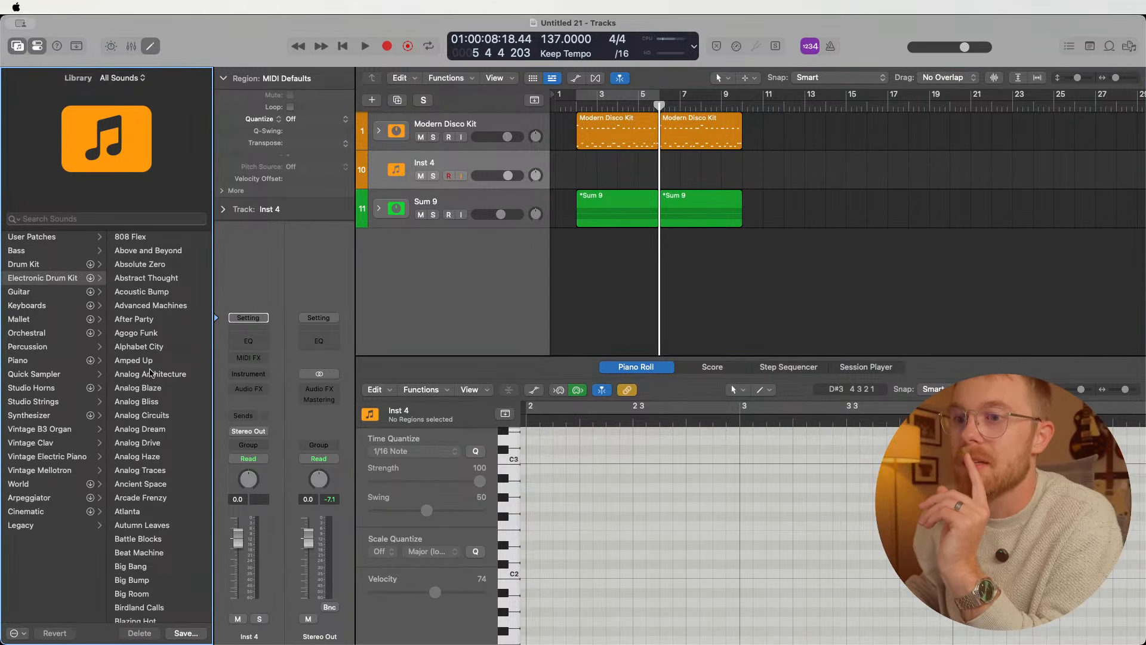
scroll(150, 373, down, 20)
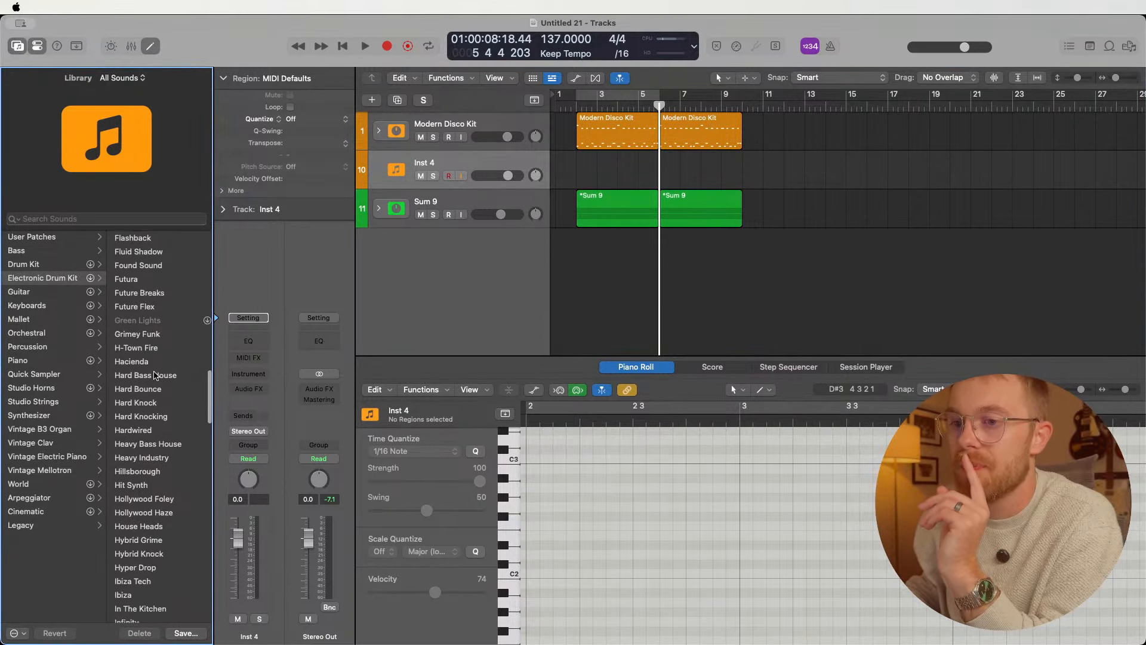
scroll(154, 375, down, 15)
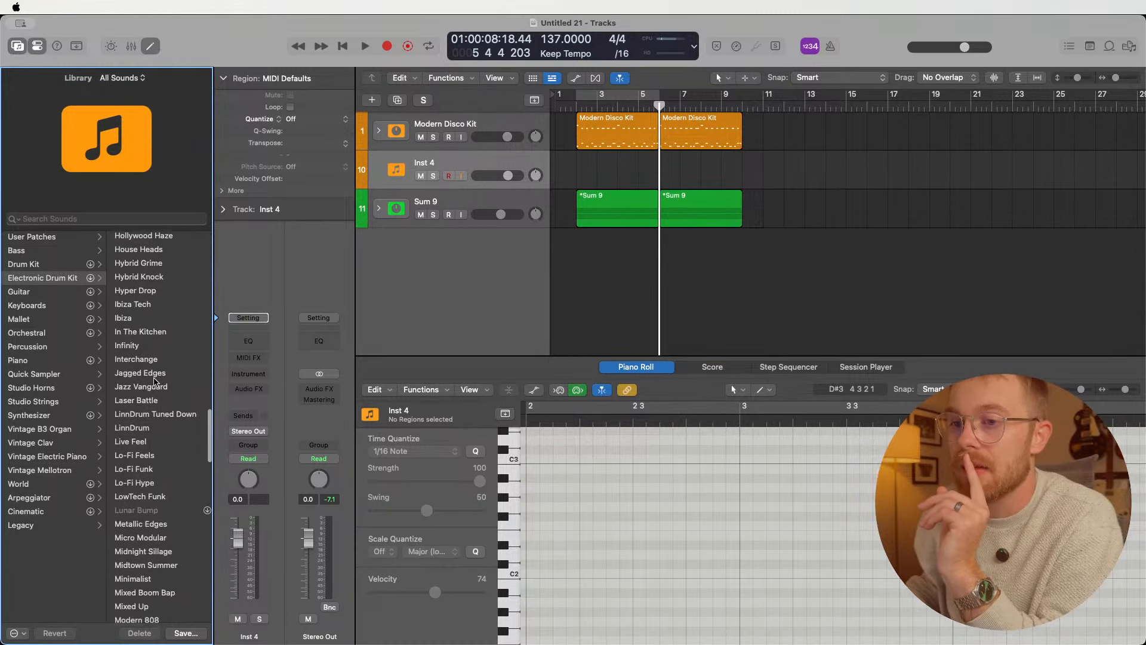
scroll(154, 382, down, 2)
click(149, 407)
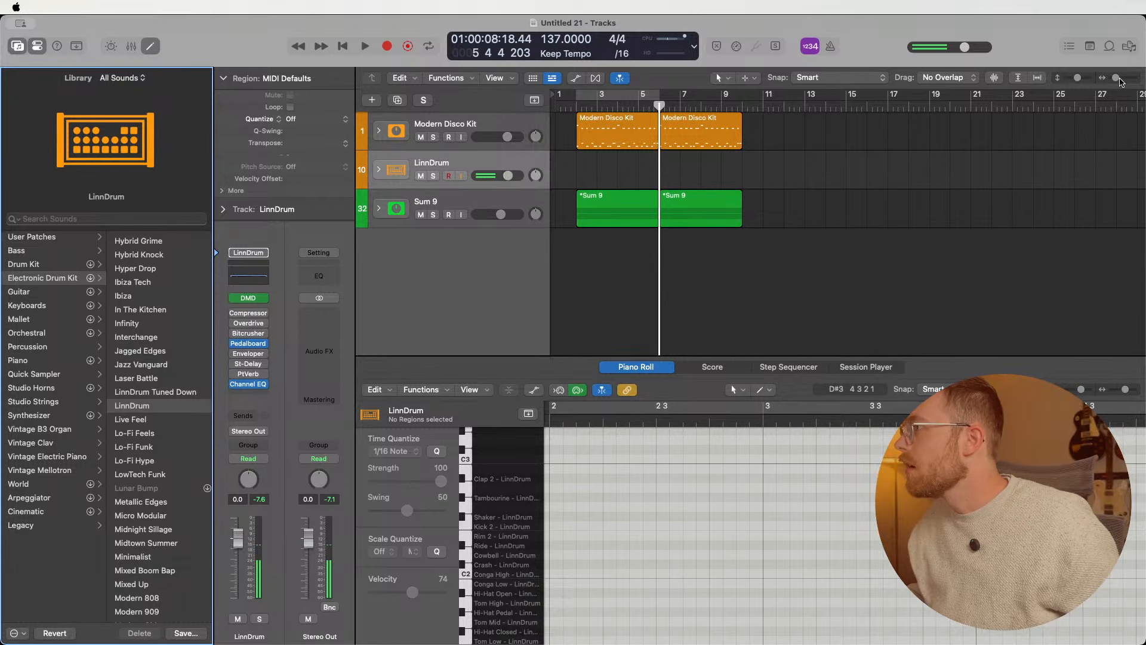
- Copy the Modern Disco Kit regions to the LinnDrum track and delete the copy at bar 6
click(1120, 82)
key(z)
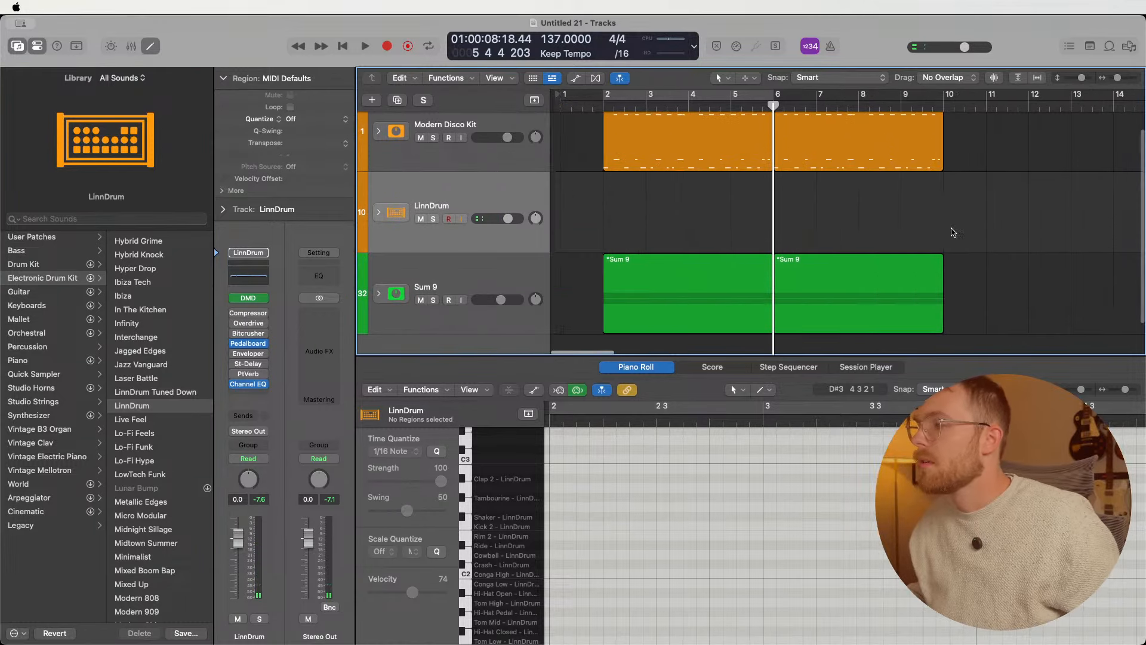
drag(800, 151, 710, 224)
click(857, 223)
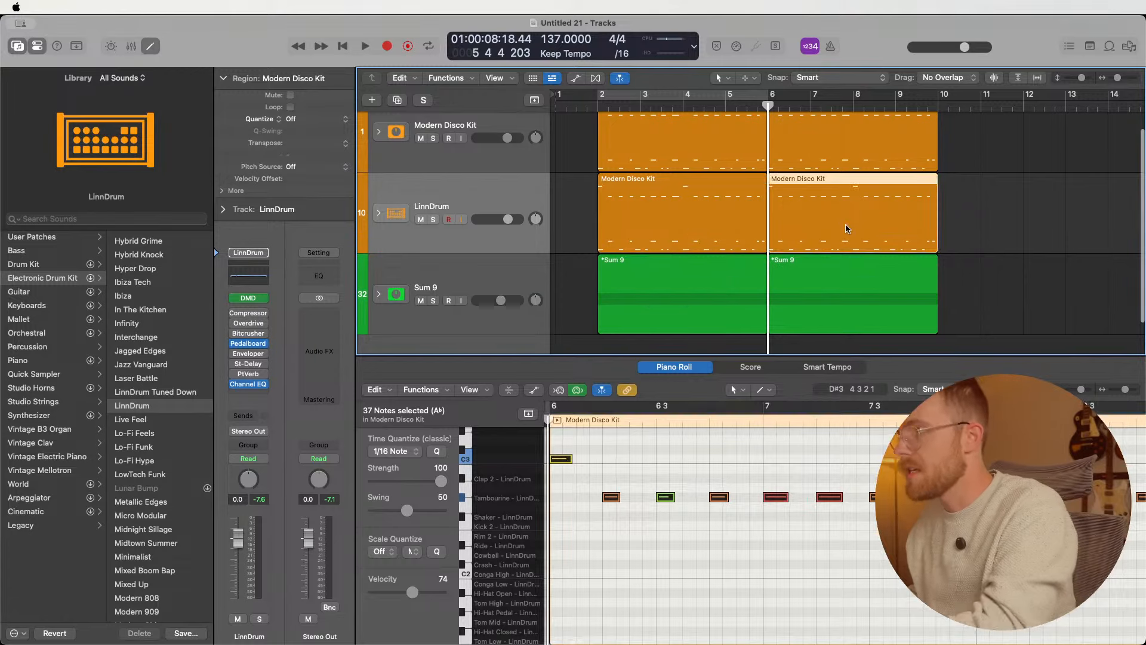
key(Delete)
- Delete the upper notes in the C3 and tambourine rows of the LinnDrum region, keeping the clap and kick notes
click(657, 191)
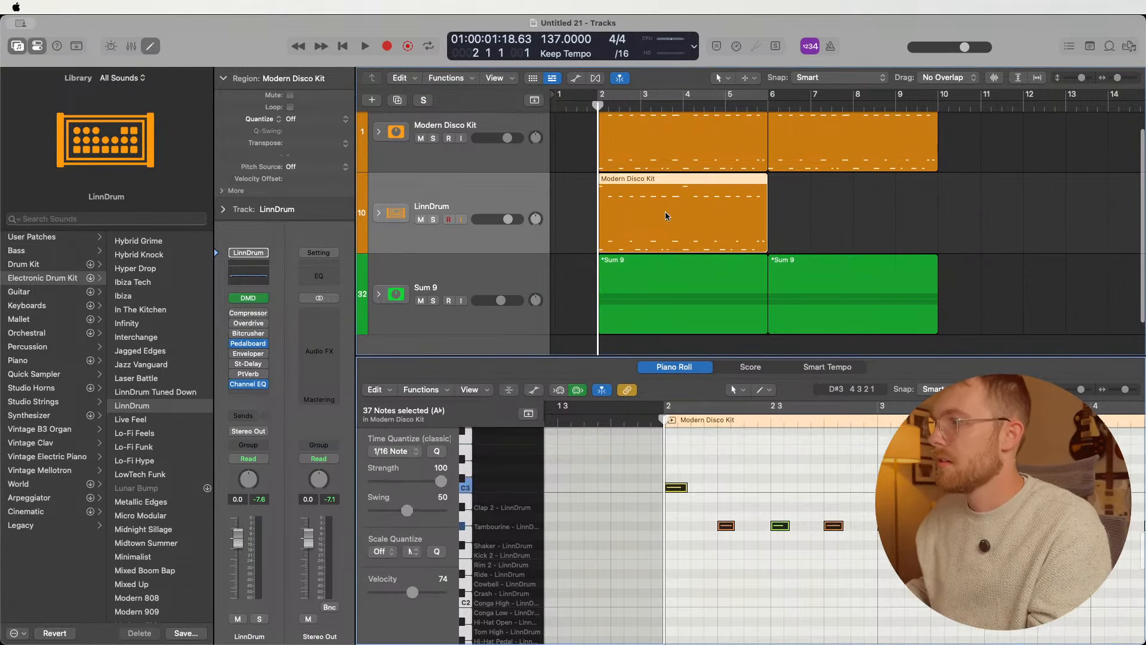
drag(1130, 392, 1119, 393)
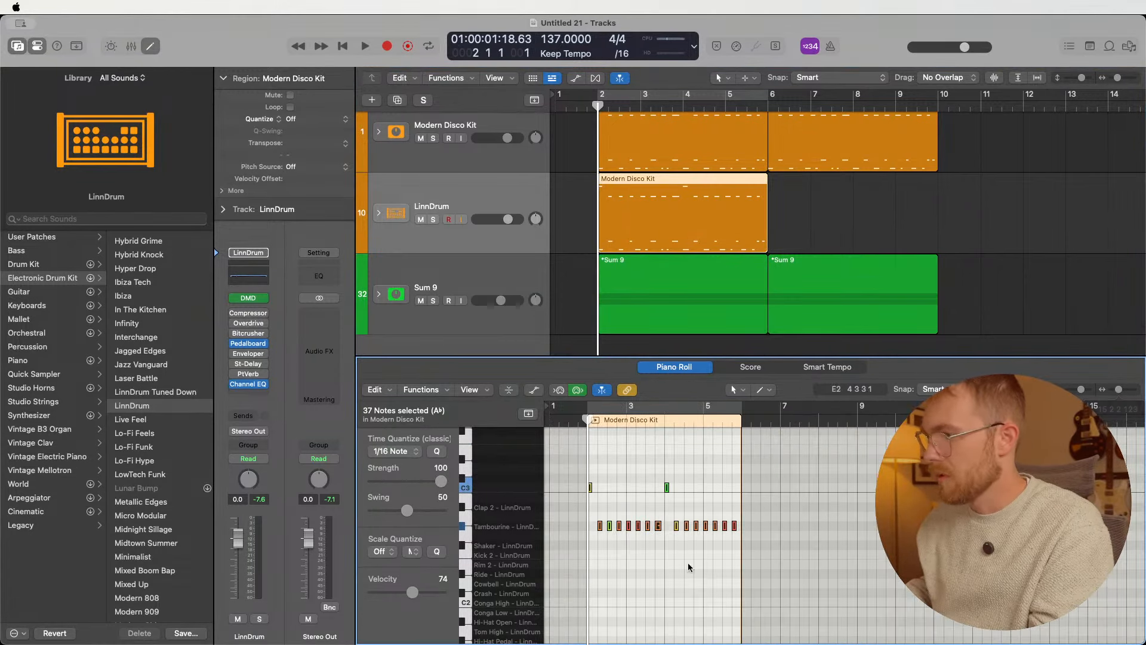
drag(793, 557, 580, 459)
key(Delete)
scroll(635, 478, down, 5)
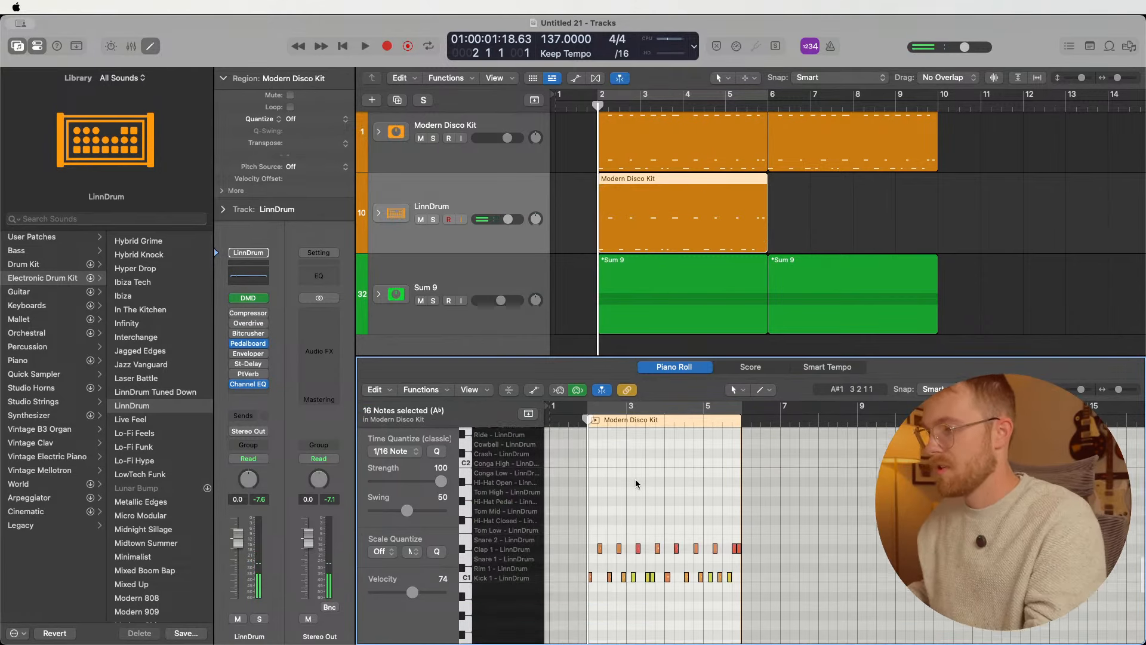
- Solo the LinnDrum track, play it and move its Clap 1 notes to Snare 2
key(space)
key(s)
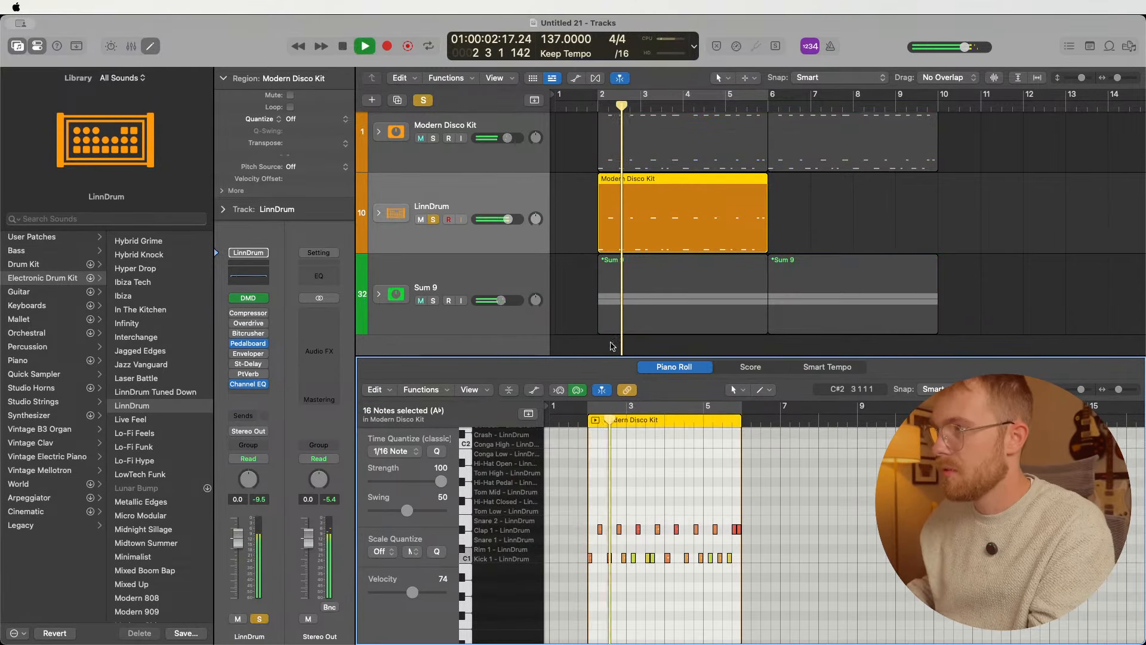
drag(770, 537, 600, 520)
key(space)
click(642, 450)
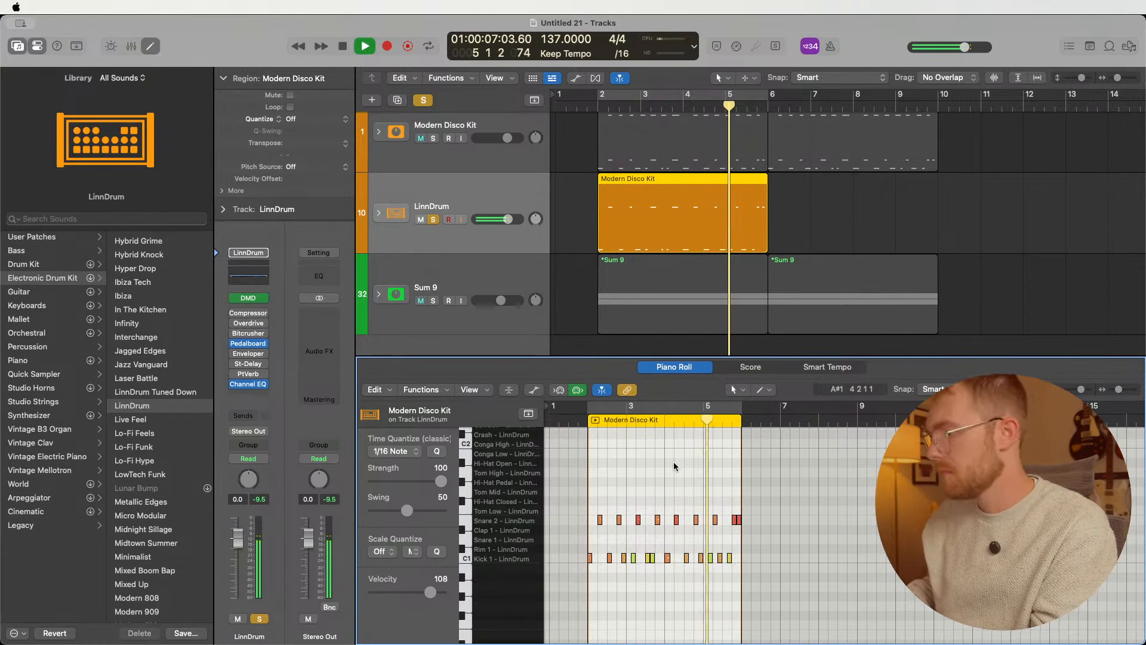
- Turn on the cycle, unsolo LinnDrum and set its volume to -3.4 dB while playing it with the other tracks
key(c)
key(space)
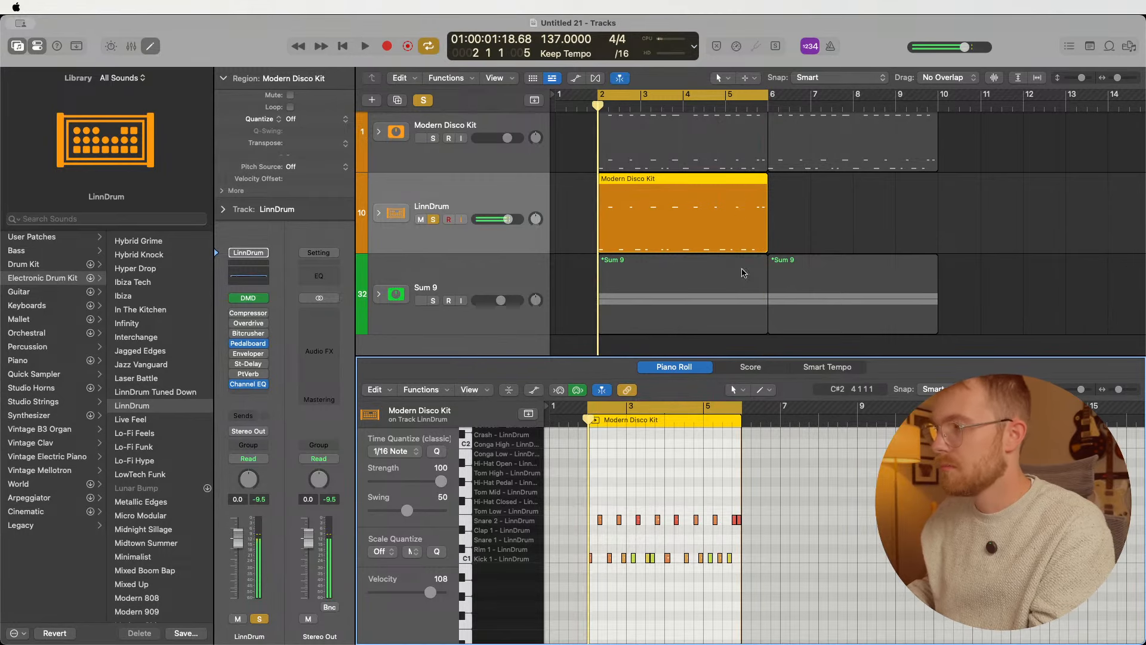
key(s)
key(space)
drag(508, 219, 501, 219)
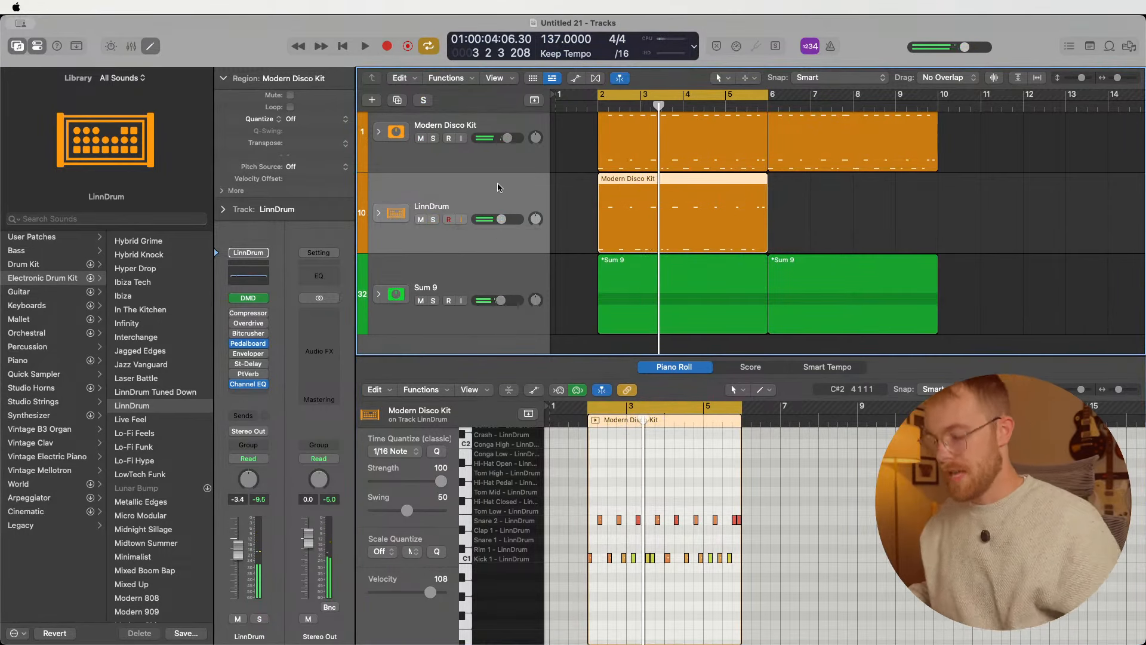
key(space)
- Record open and closed hi-hat notes over bars 2 to 5 on the LinnDrum track with the cycle off, and select them
click(635, 99)
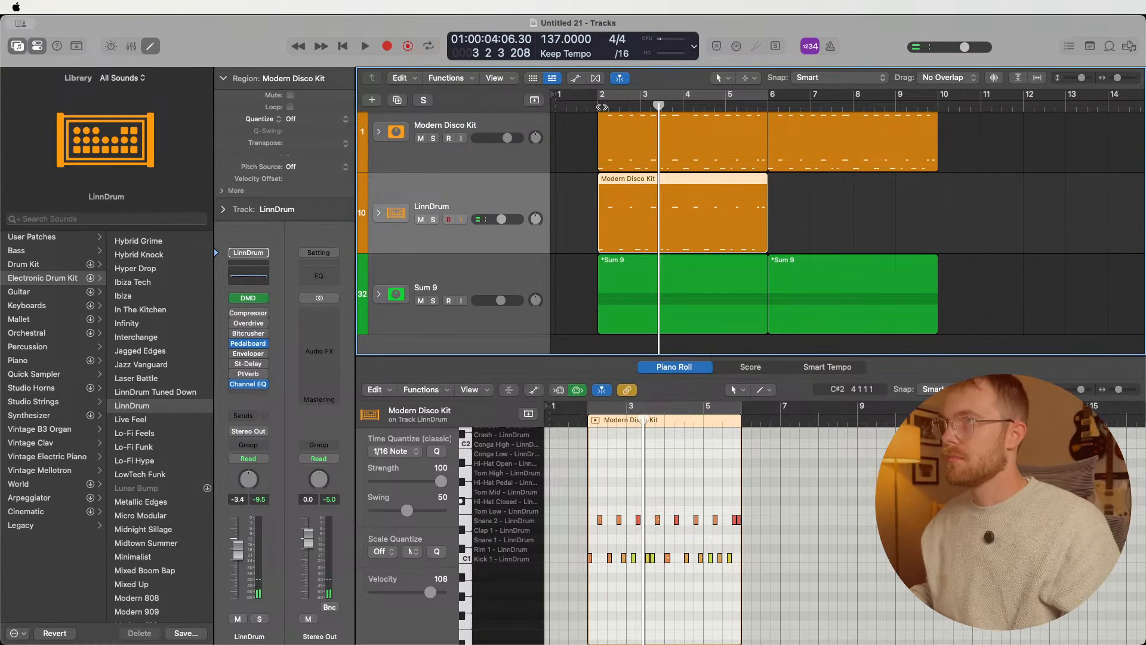
click(387, 46)
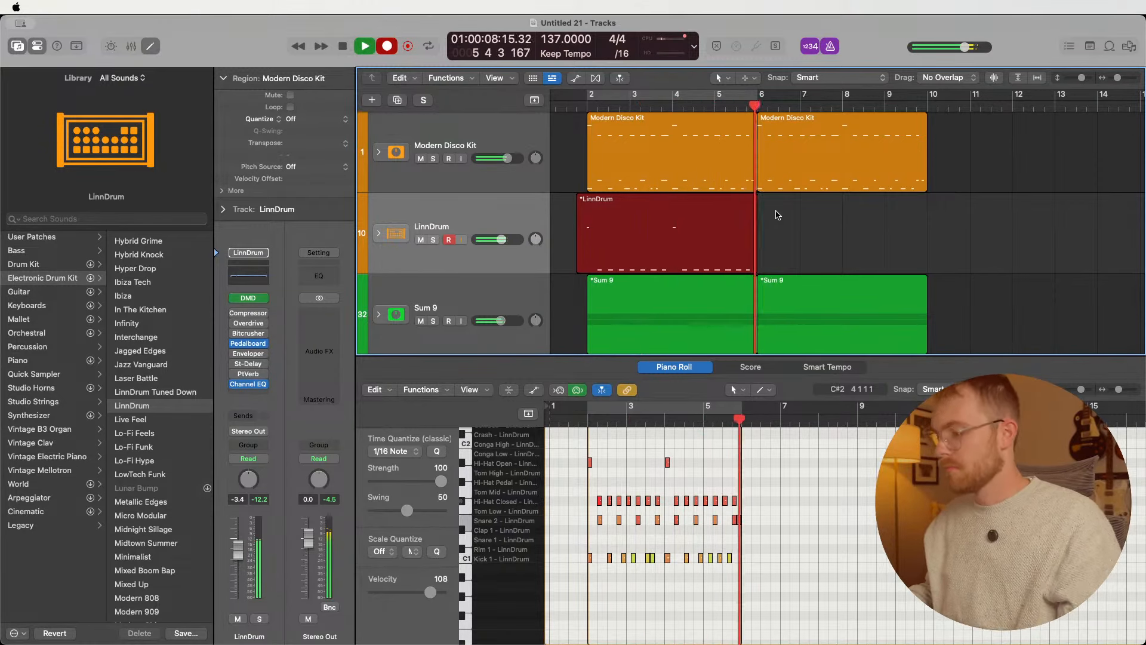
key(space)
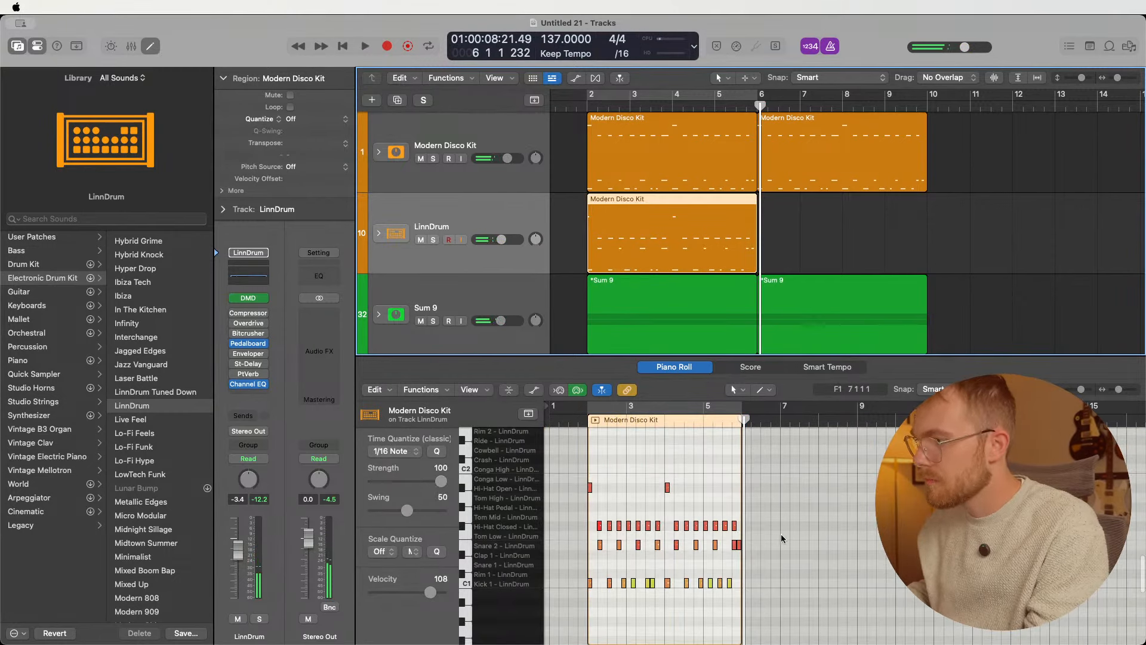
drag(776, 537, 545, 458)
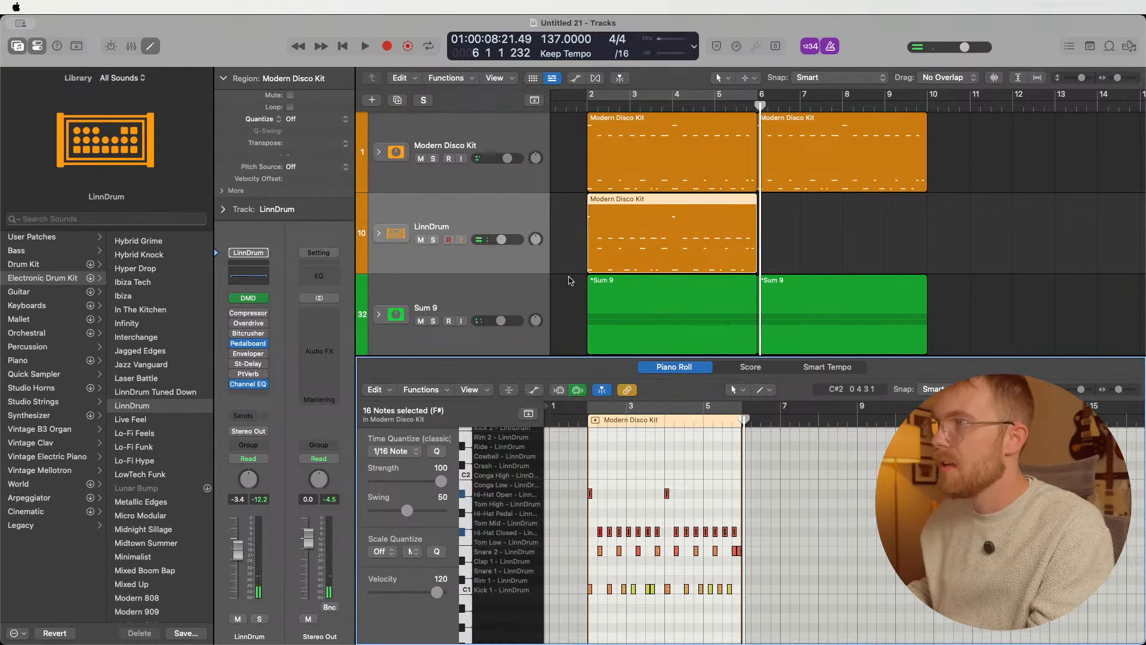
- Try to record a cowbell part from bar 2 to bar 6 on the LinnDrum track
click(585, 106)
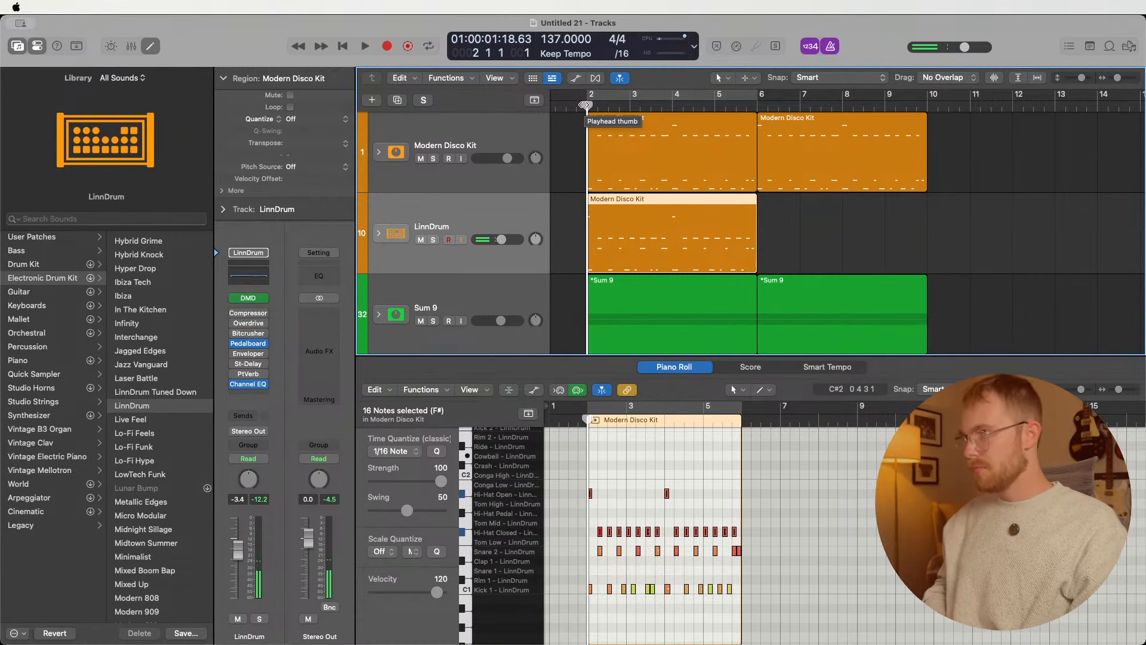
click(387, 45)
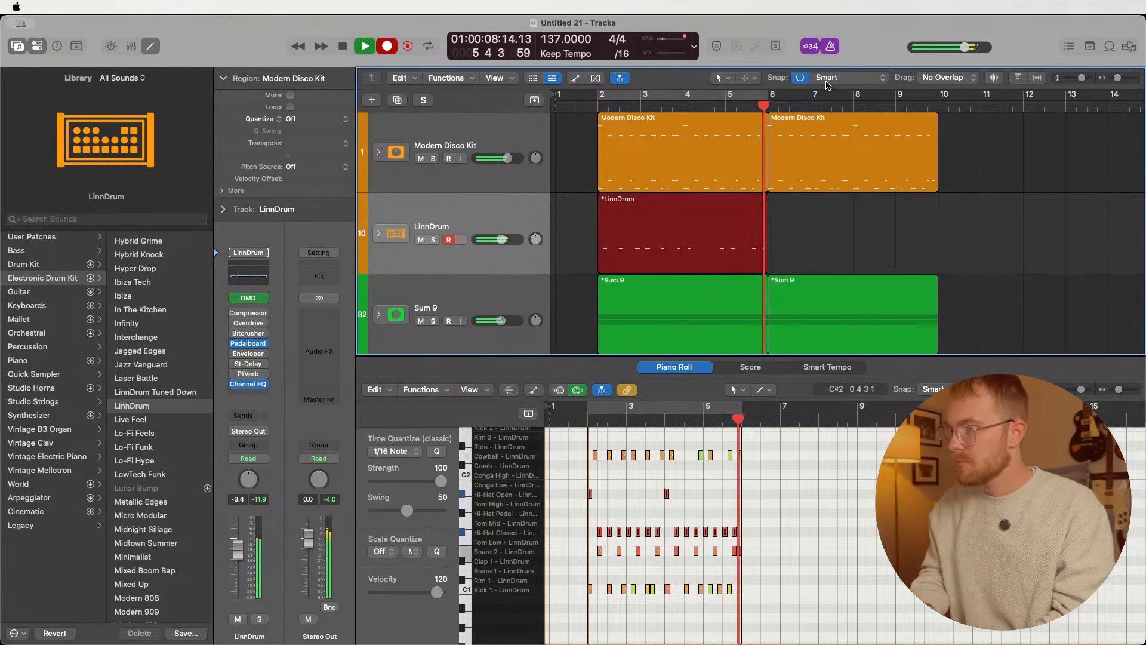
key(space)
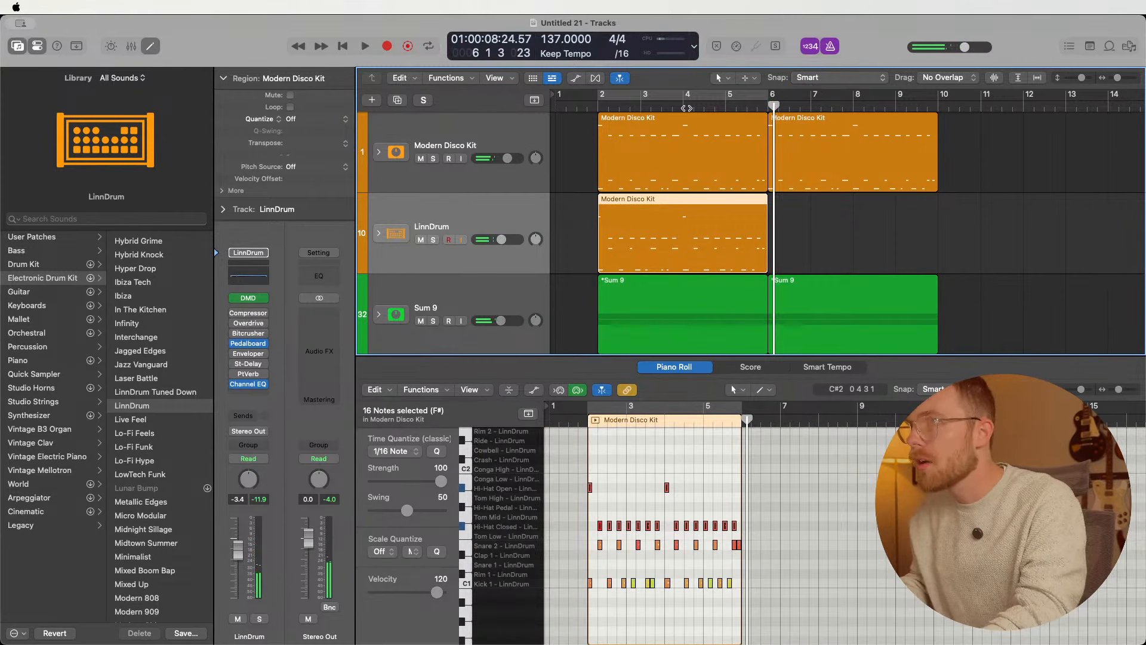
- Record a cowbell part from bar 2 through bar 5 onto the LinnDrum track's region and select all the cowbell notes
click(603, 105)
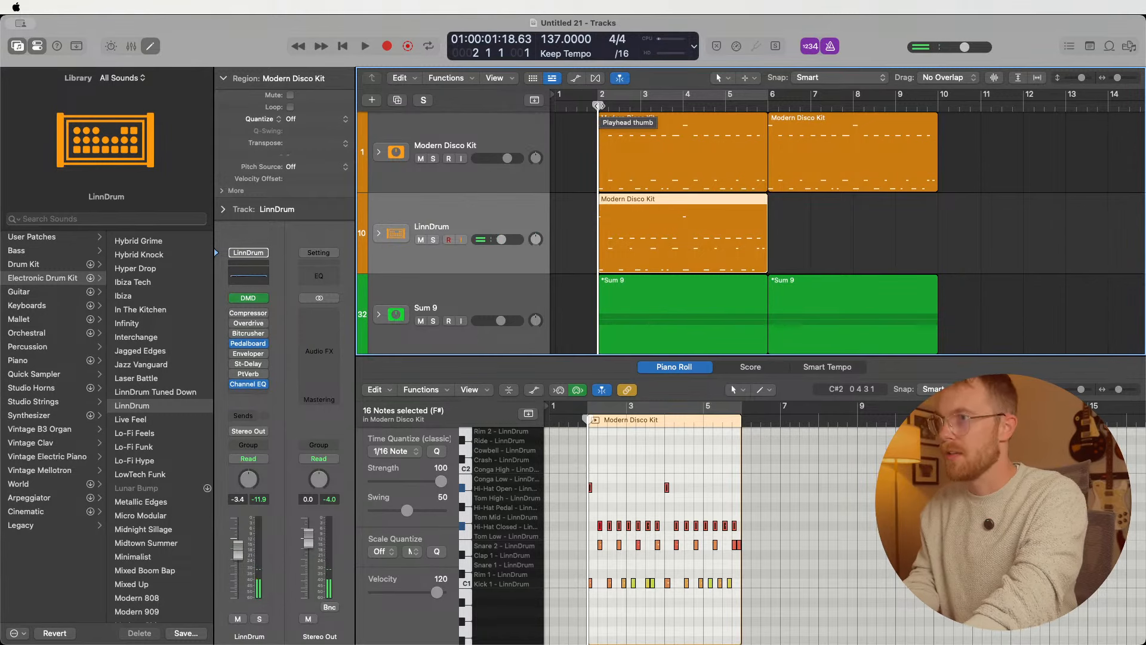
key(r)
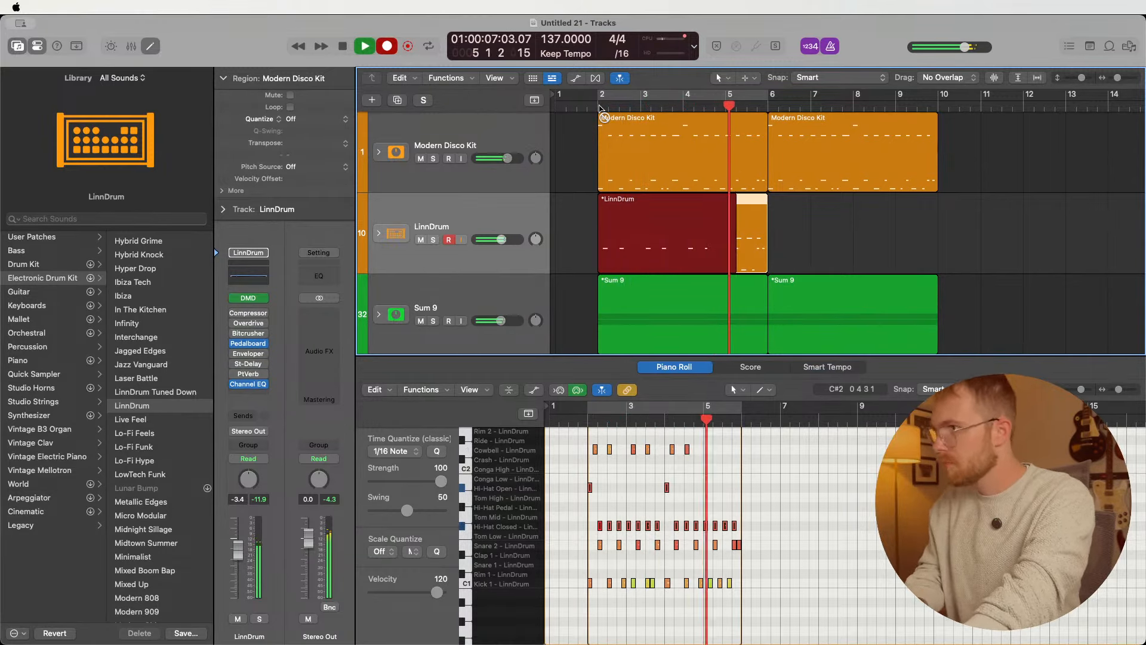
key(space)
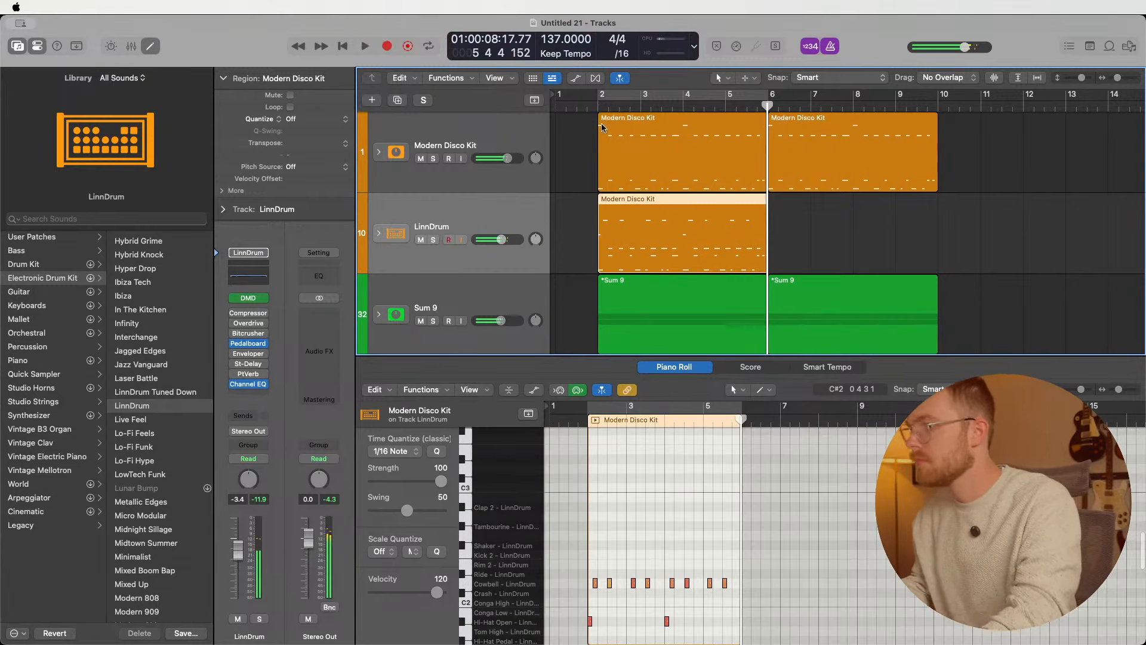
scroll(755, 521, up, 3)
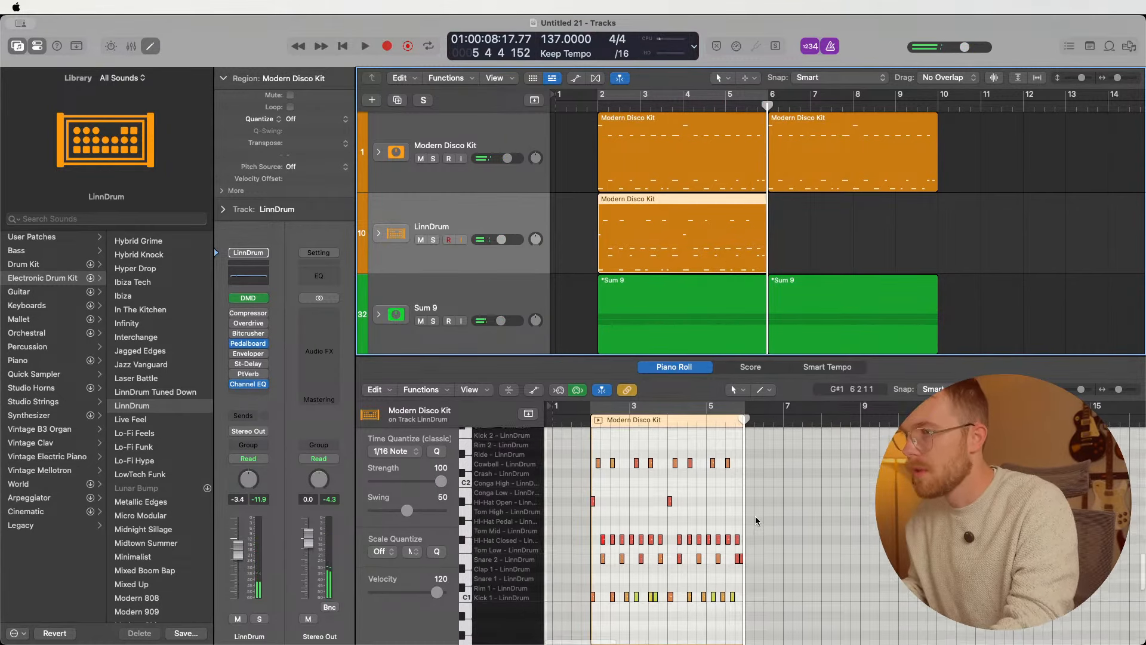
scroll(755, 521, down, 5)
click(465, 530)
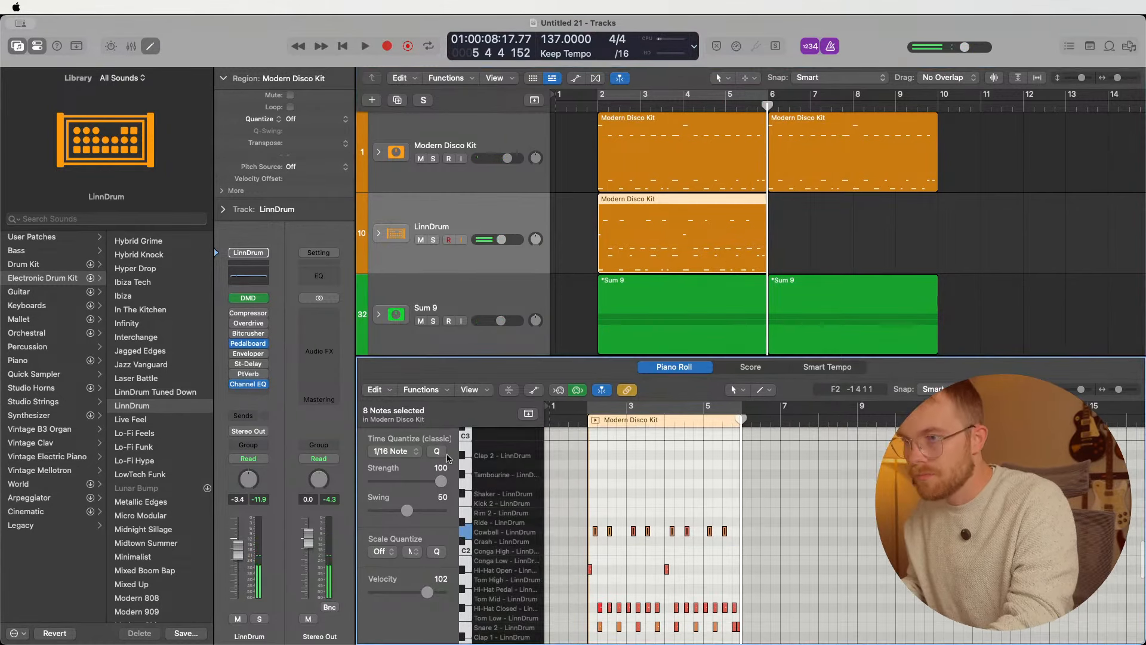
- Record tambourine hits in bars 3 and 5 onto the LinnDrum region, starting from bar 2
click(598, 109)
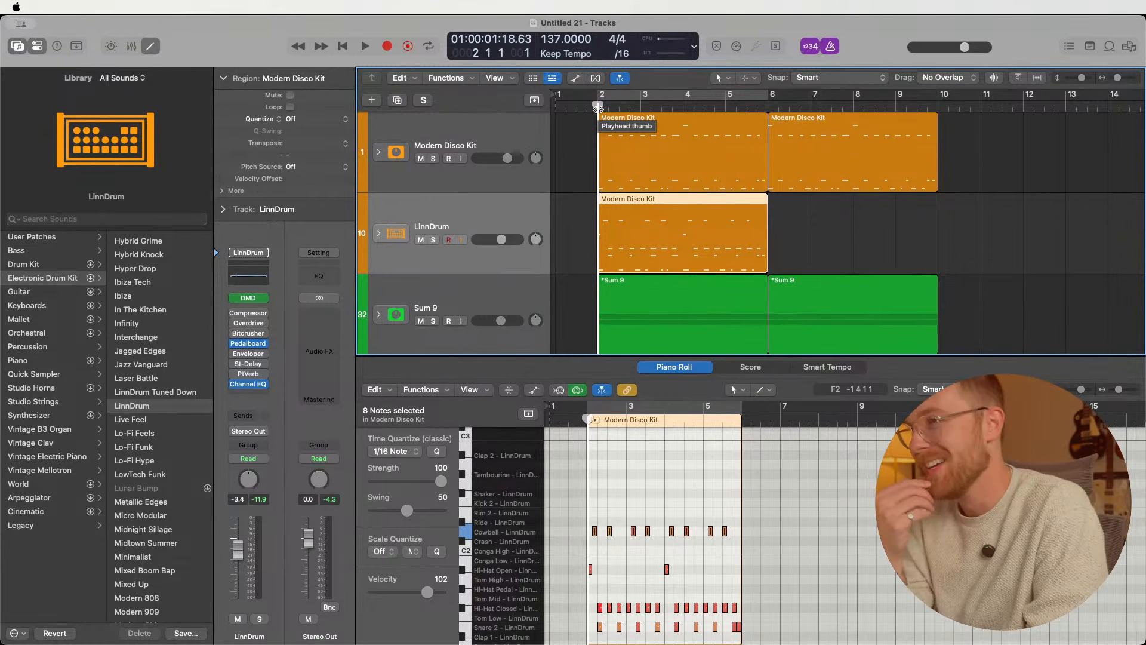
click(949, 210)
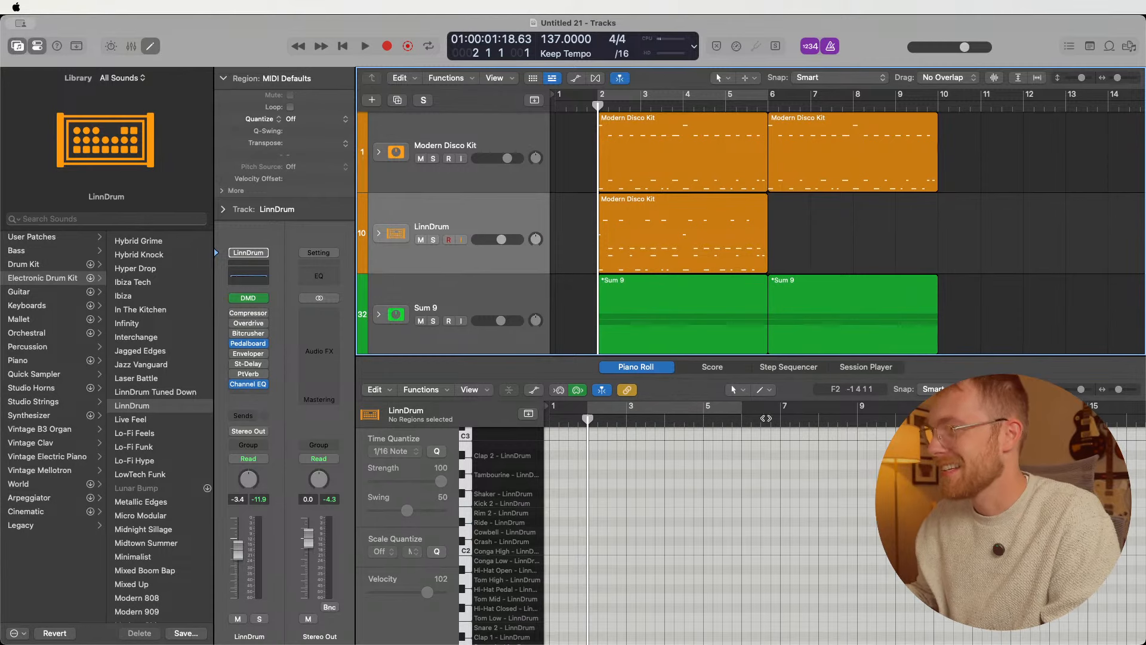
click(675, 219)
click(782, 235)
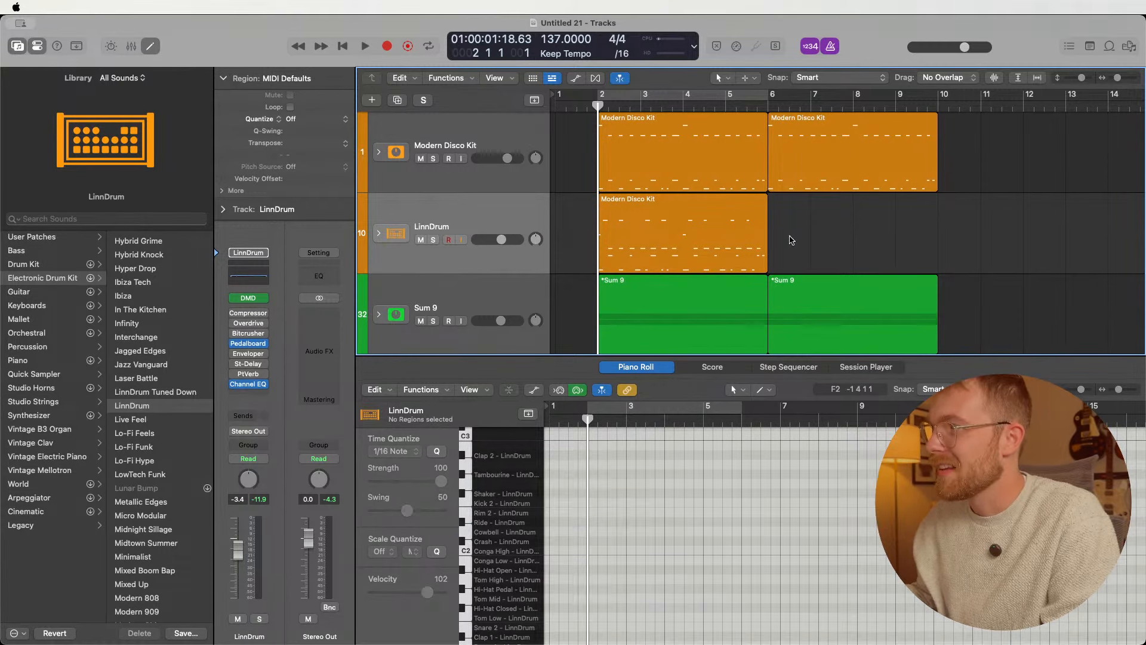
click(745, 241)
scroll(738, 242, right, 2)
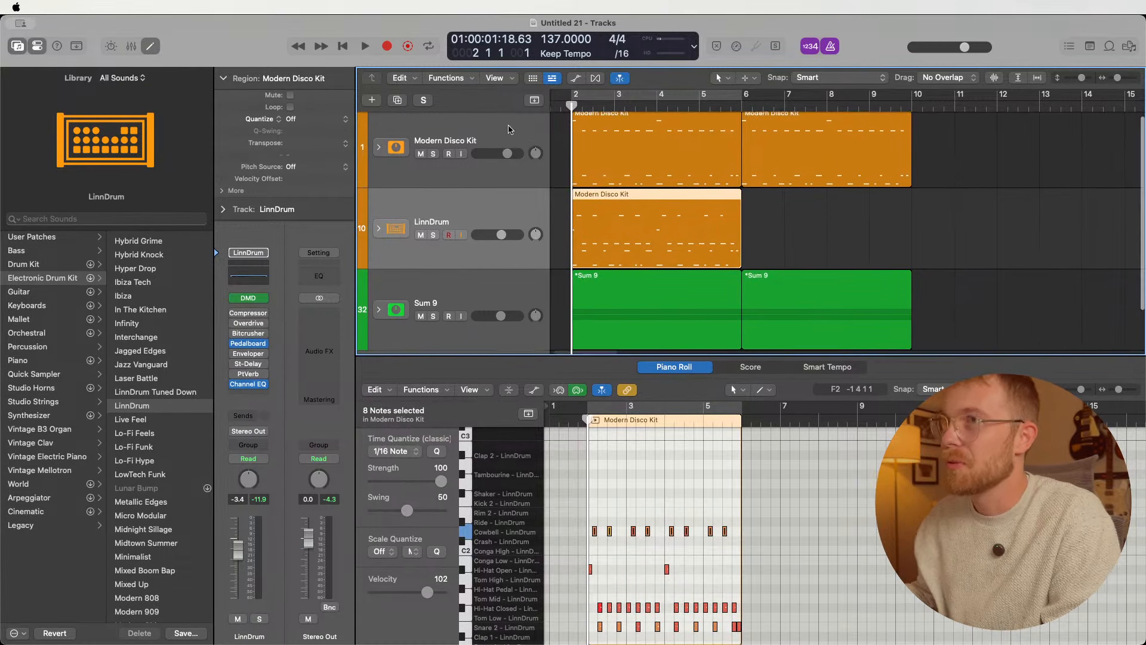
click(388, 50)
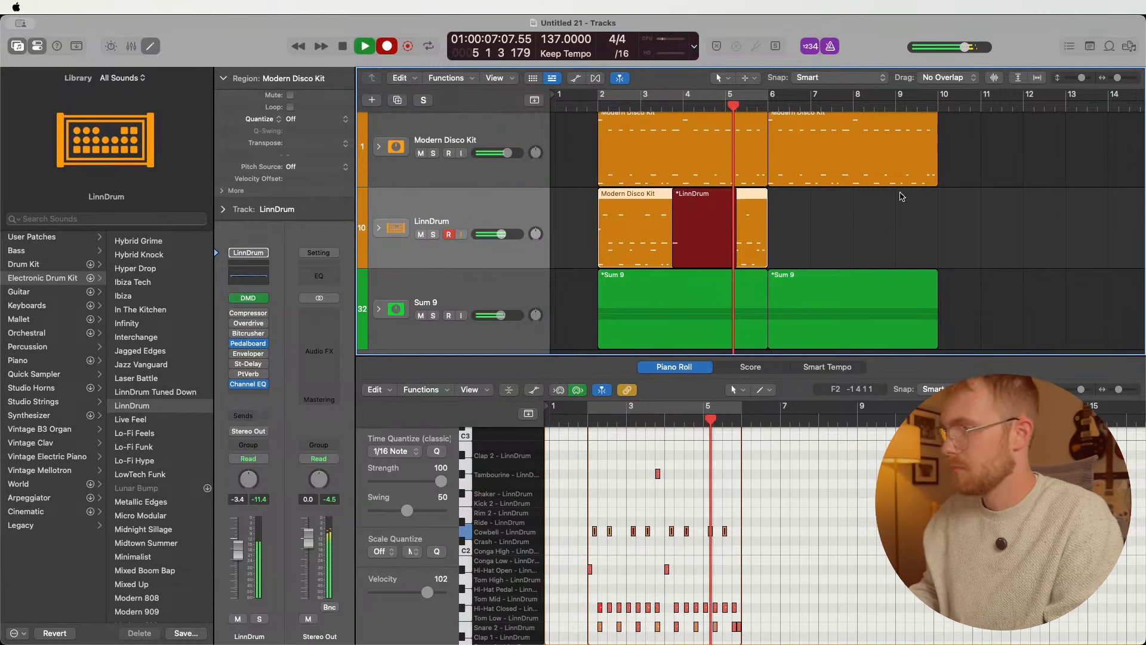
key(space)
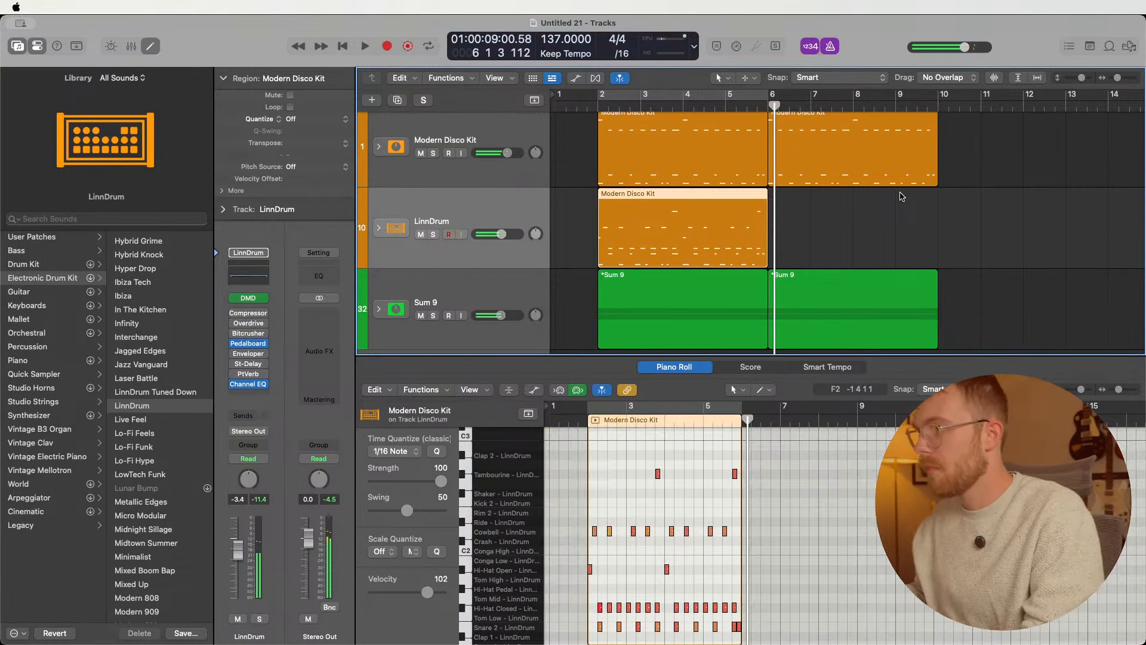
- Select the two recorded tambourine notes in the LinnDrum region
click(826, 259)
click(749, 253)
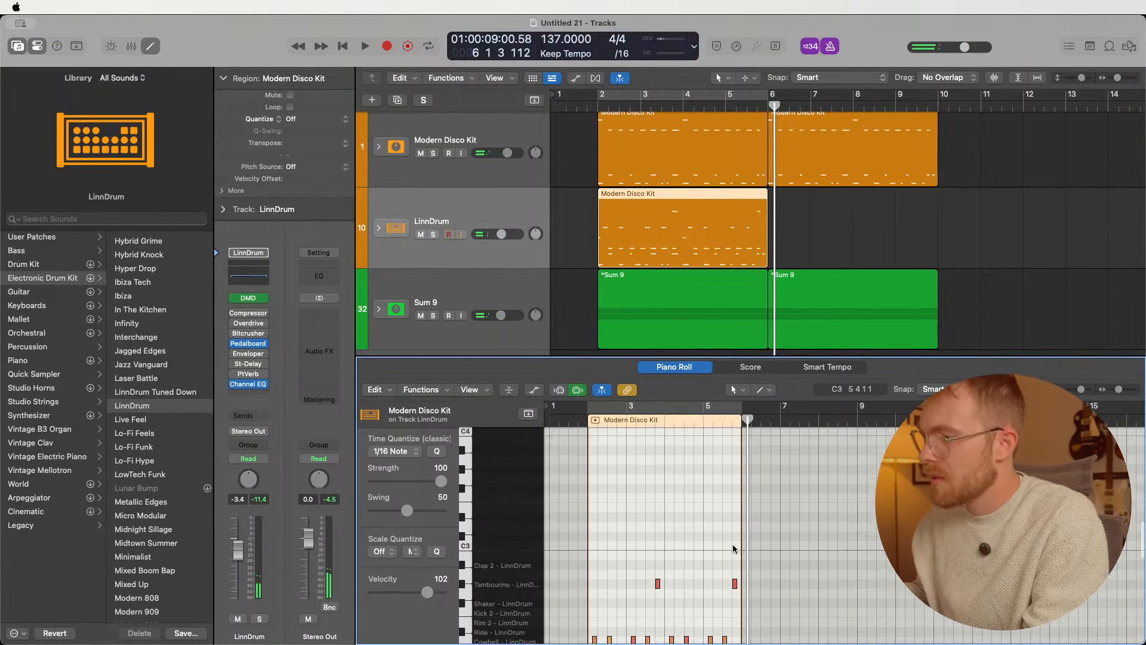
scroll(734, 548, up, 1)
drag(830, 544, 616, 485)
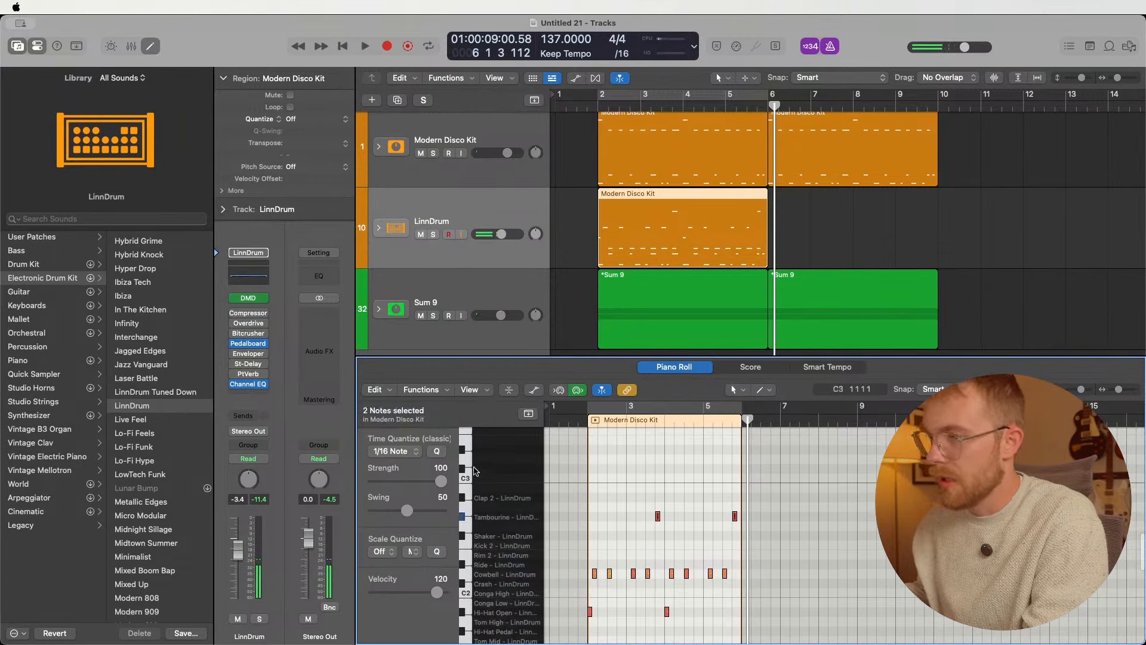
- Play the LinnDrum region soloed, cycling bars 2 to 5 with the metronome off, to review its layered parts
click(814, 243)
click(673, 97)
key(k)
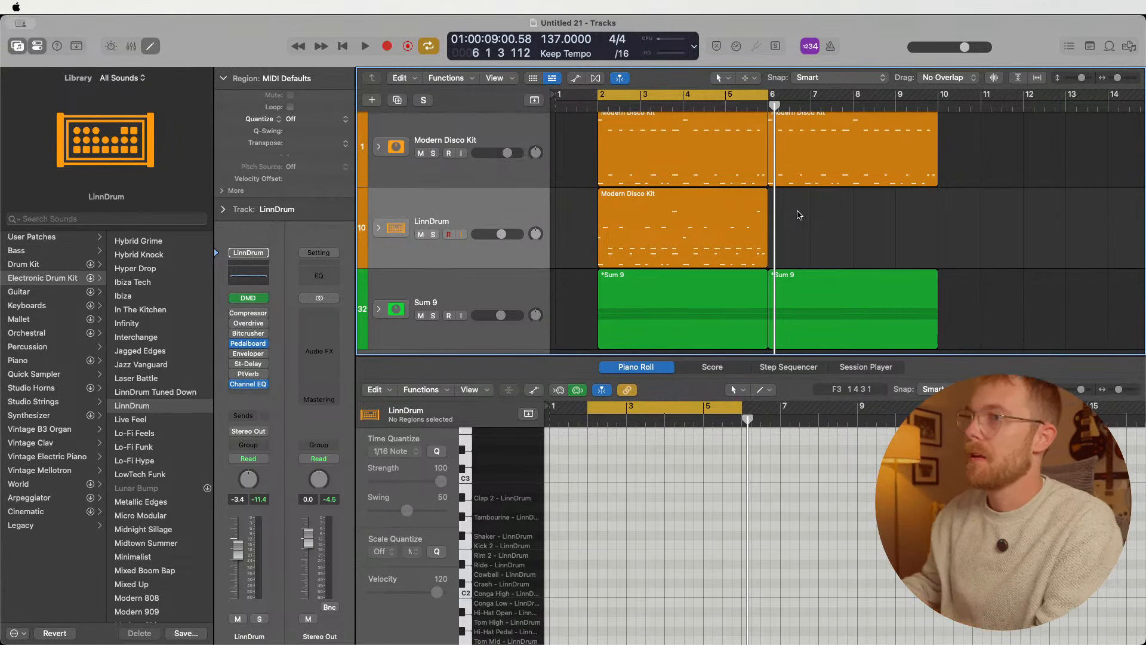
click(433, 234)
click(650, 242)
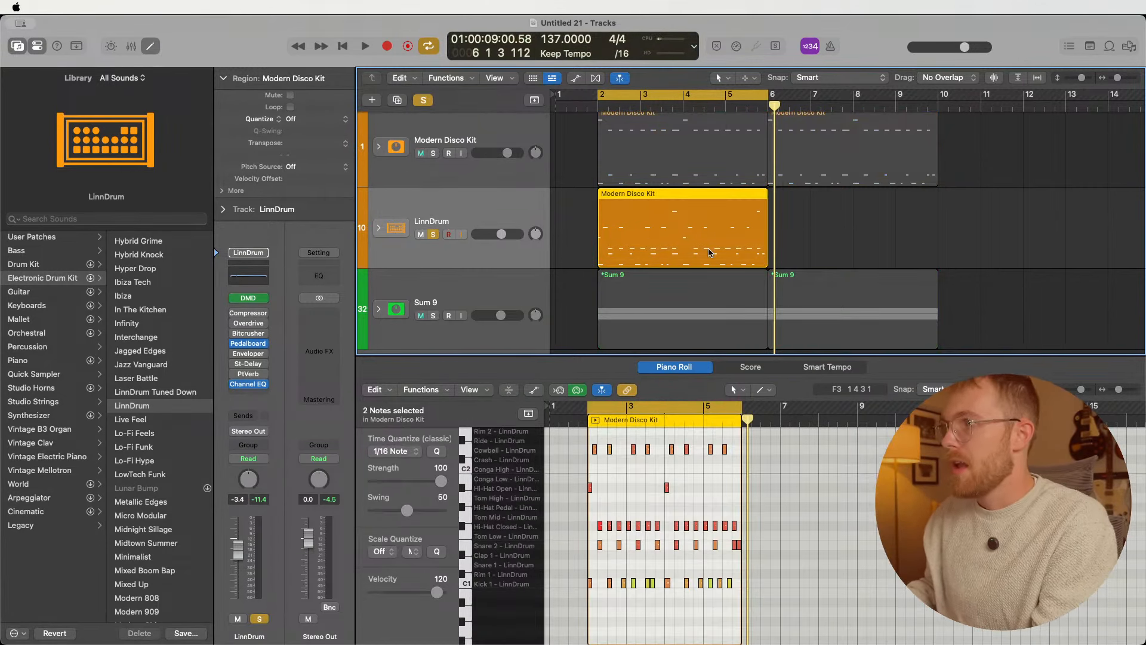
click(763, 555)
scroll(770, 543, up, 5)
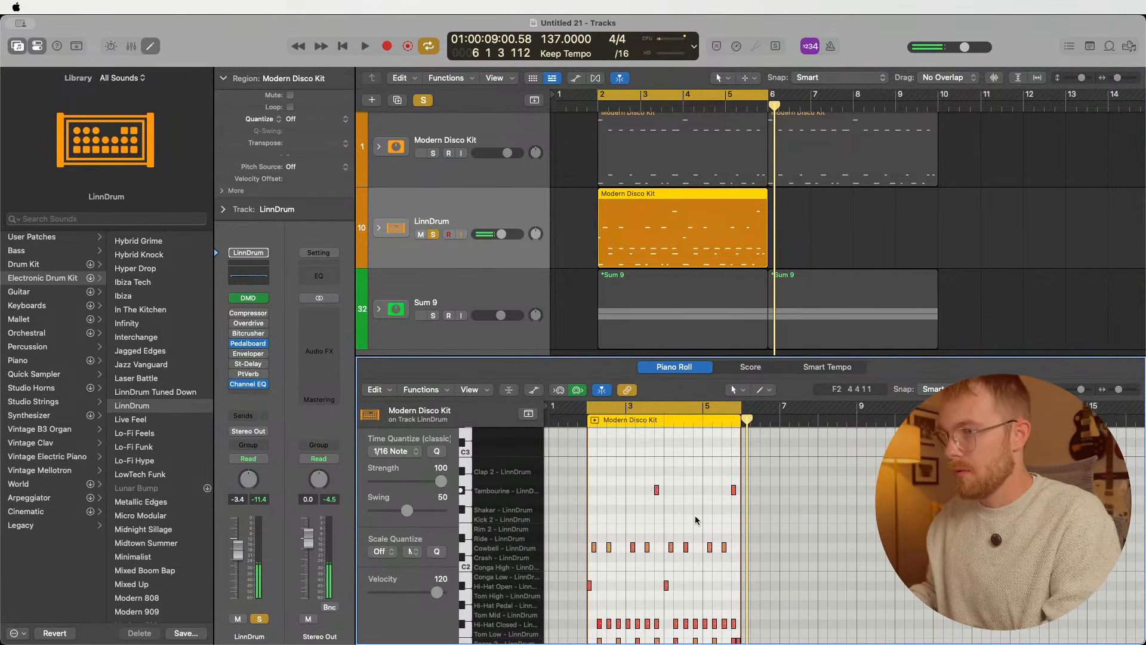
scroll(692, 504, down, 2)
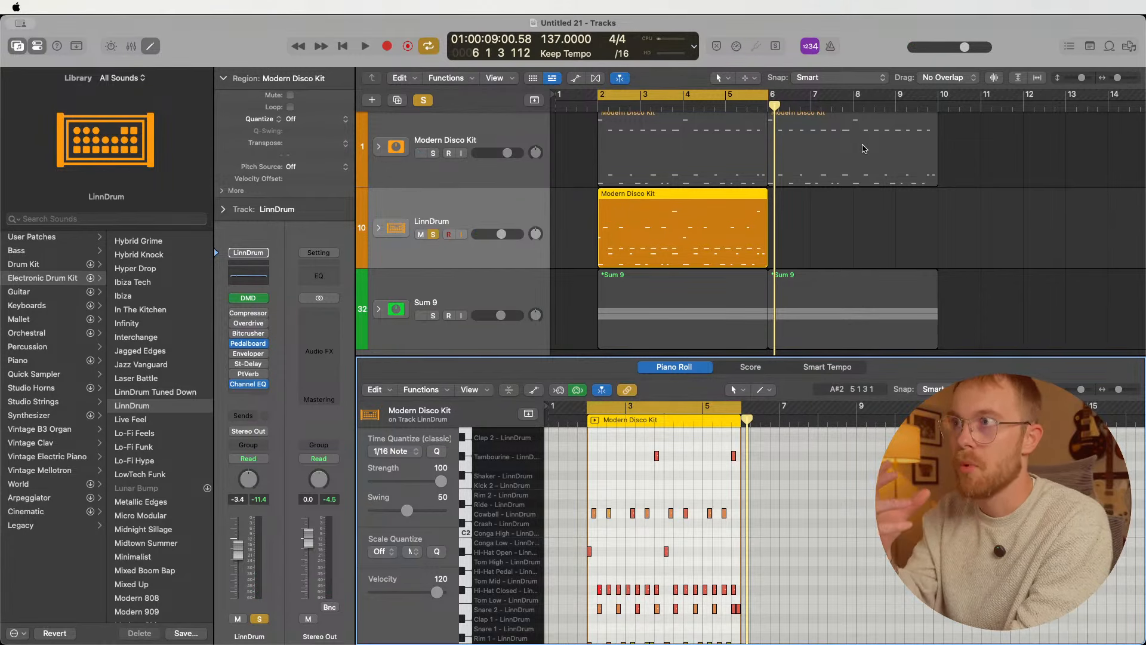
key(space)
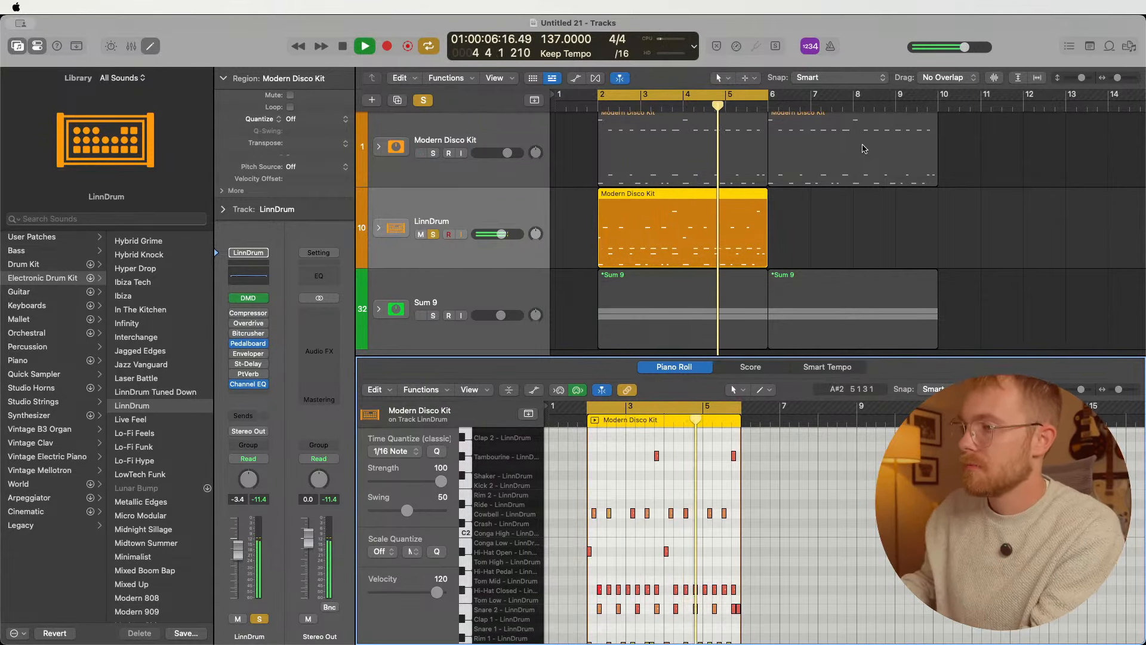
key(space)
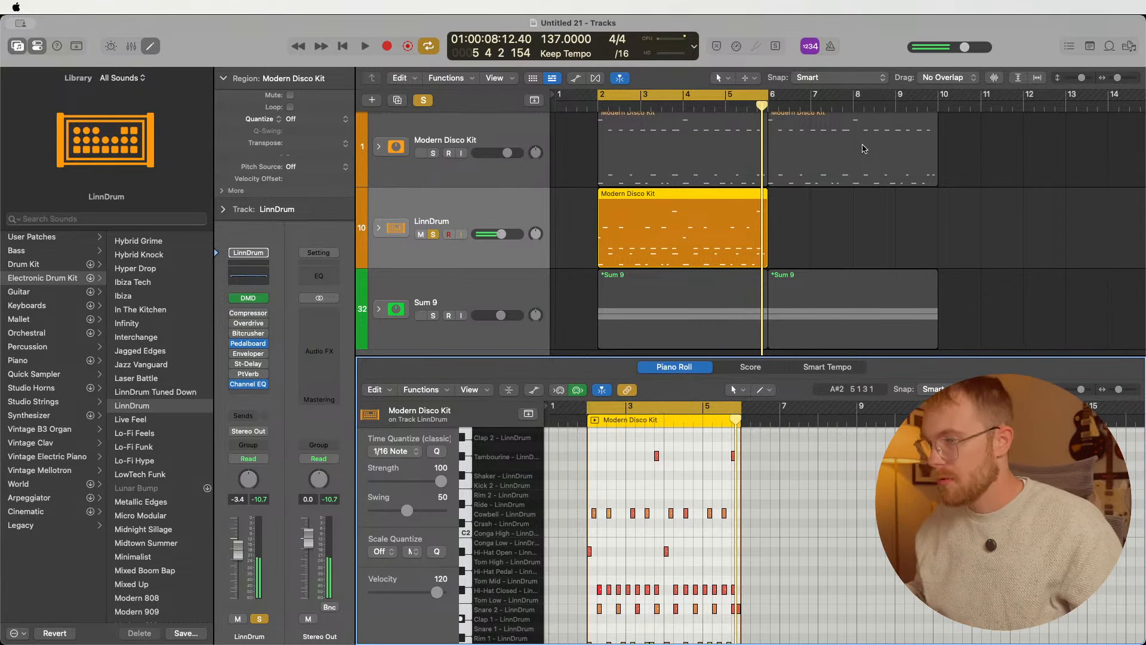
- Replace the Phat FX plug-in on the LinnDrum stack's Clap 1 channel with the Space Designer reverb
click(378, 227)
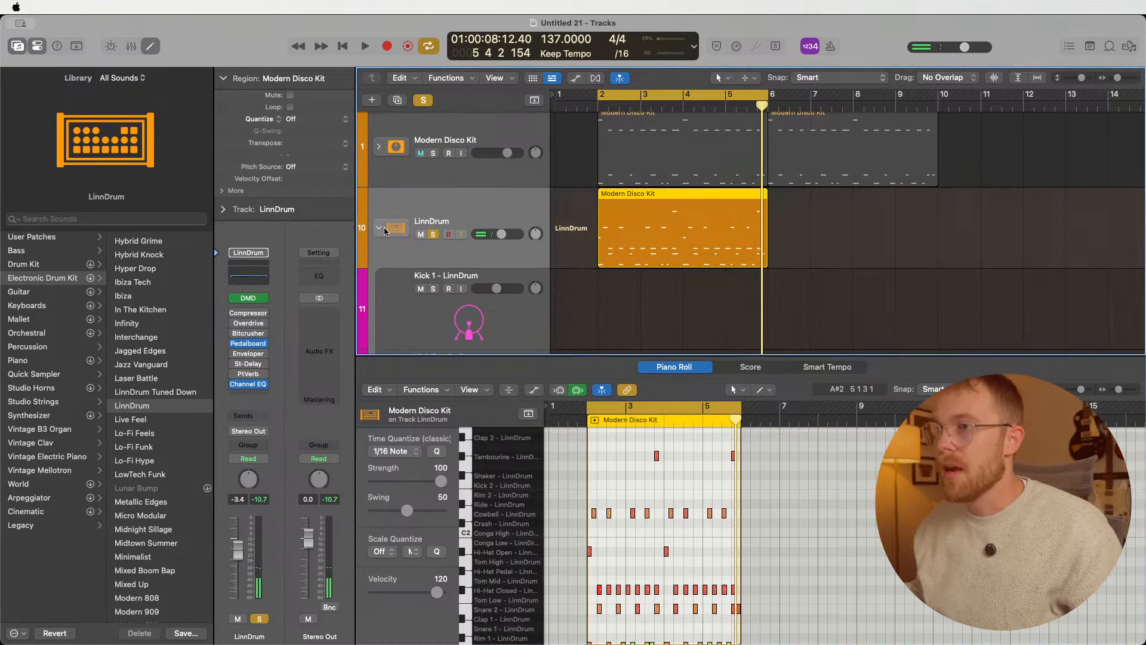
scroll(394, 232, down, 10)
scroll(404, 232, down, 7)
click(505, 231)
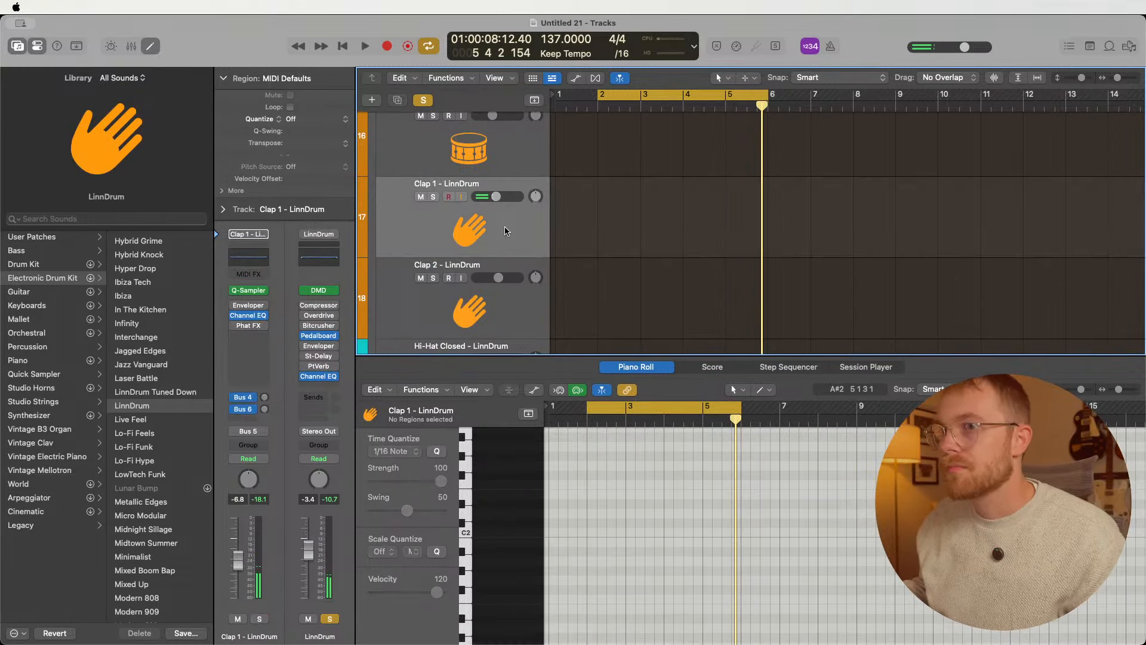
click(266, 327)
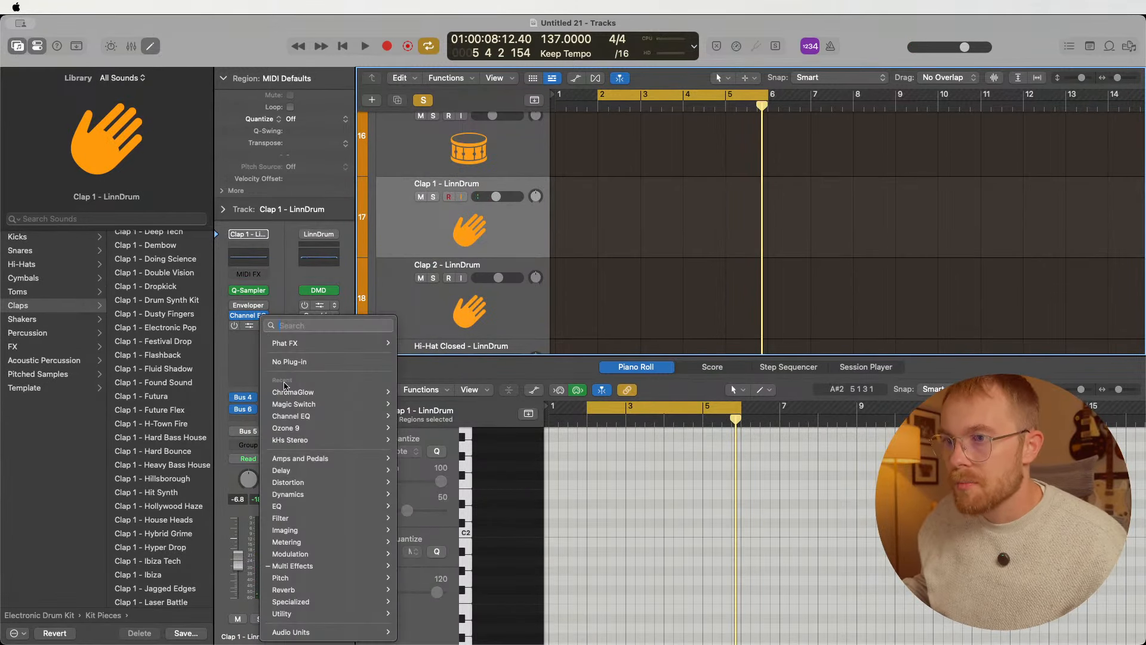
mouse_move(325, 589)
mouse_move(453, 600)
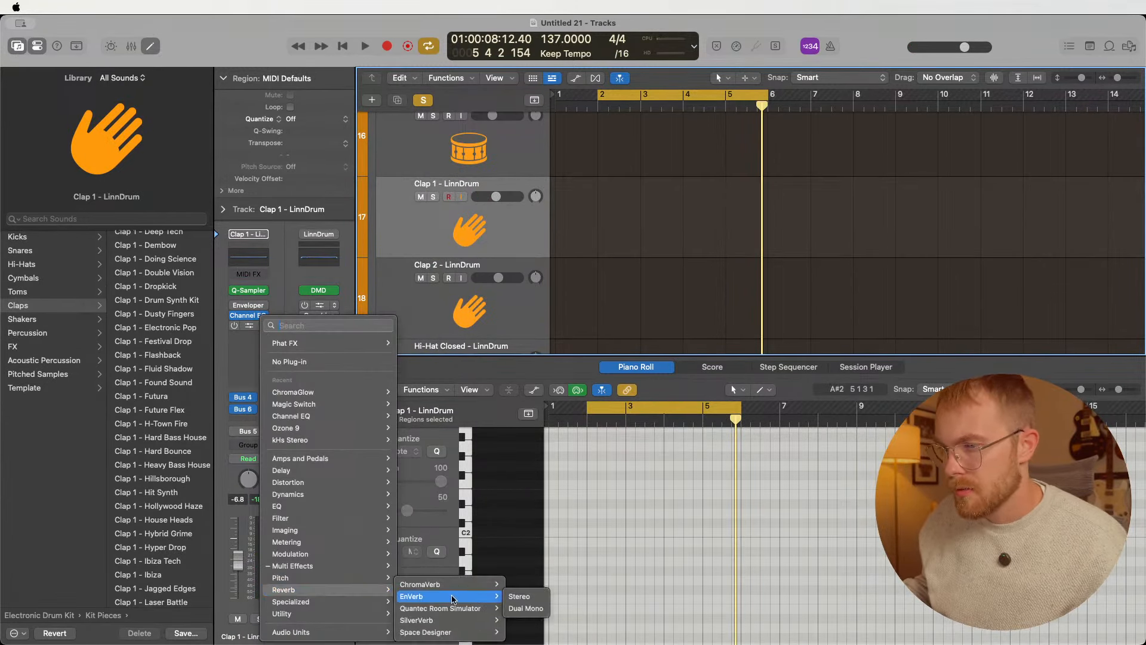
click(522, 621)
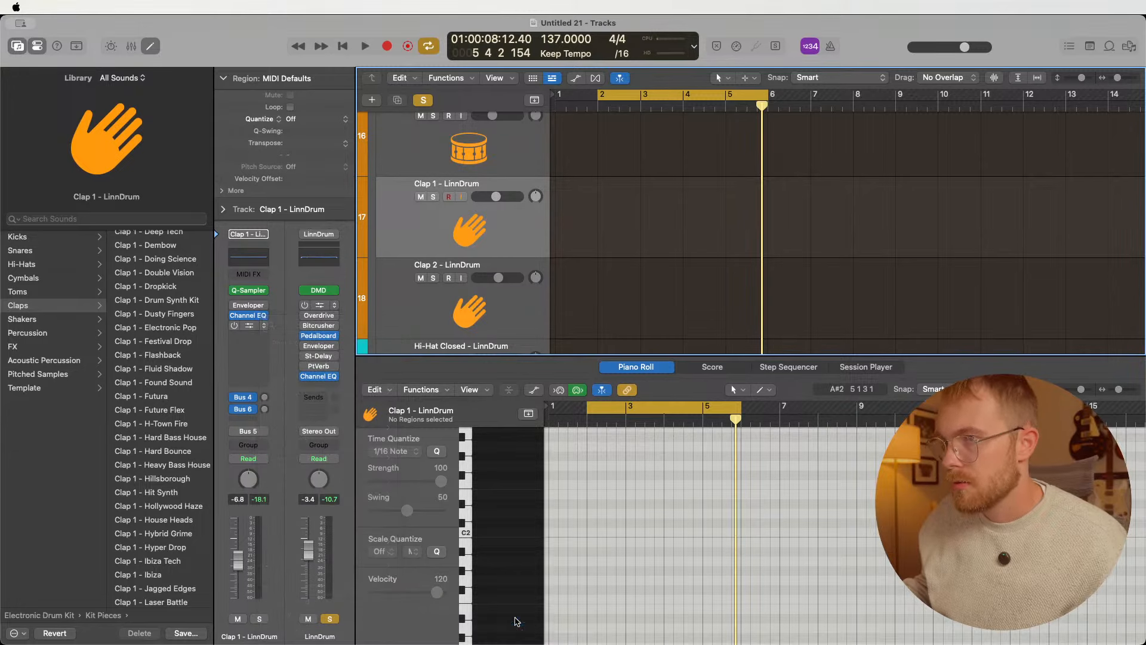
click(247, 325)
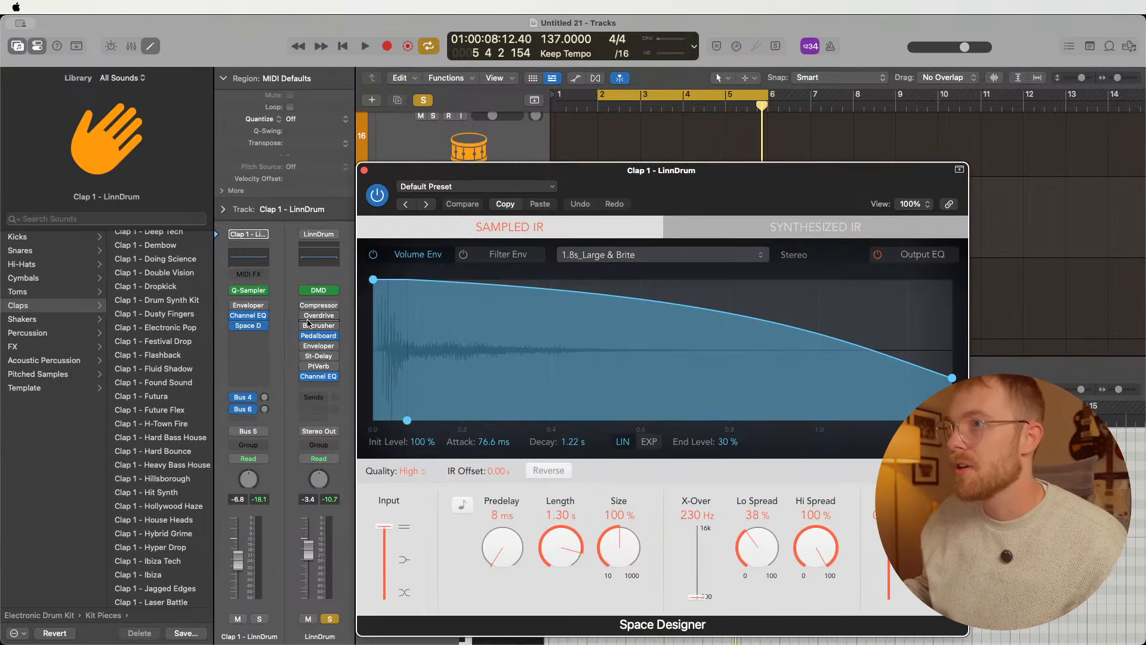
- Load the medium-space gated reverb preset 1.4s Percussion in Clap 1's Space Designer and close the plug-in
drag(648, 182, 502, 142)
click(402, 146)
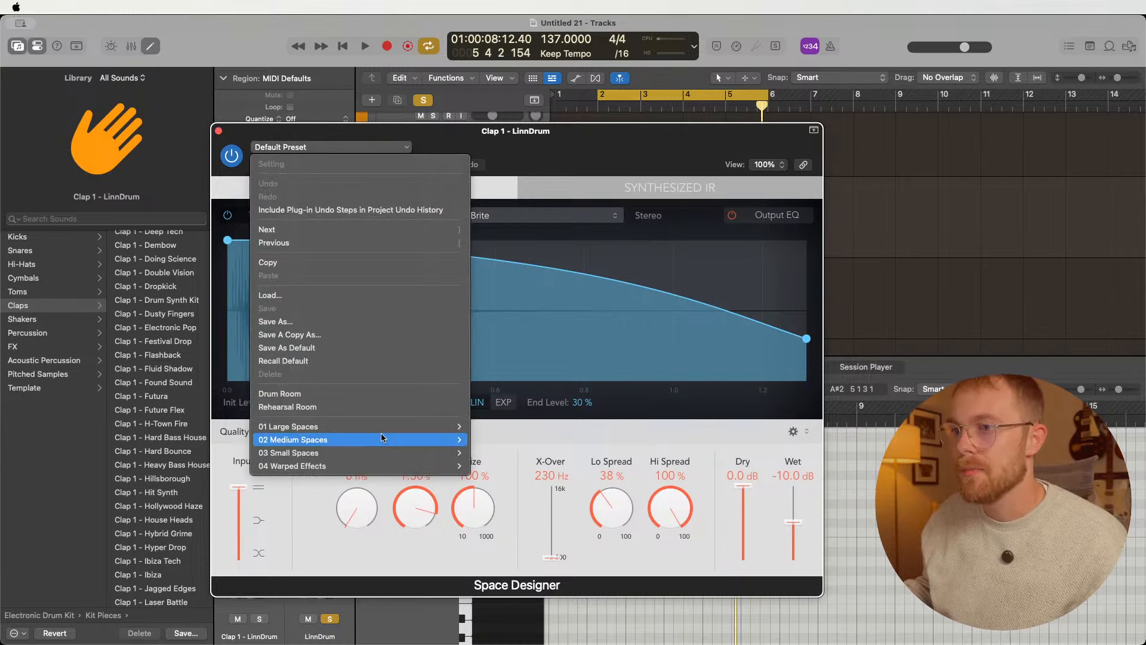
mouse_move(404, 439)
mouse_move(525, 474)
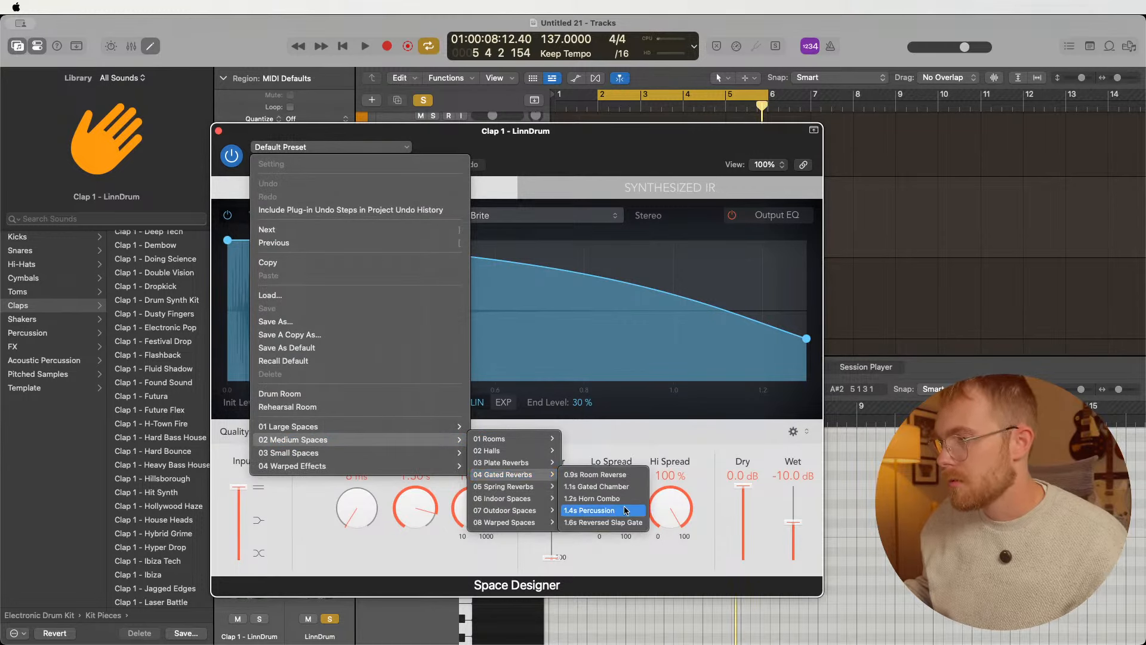
click(597, 510)
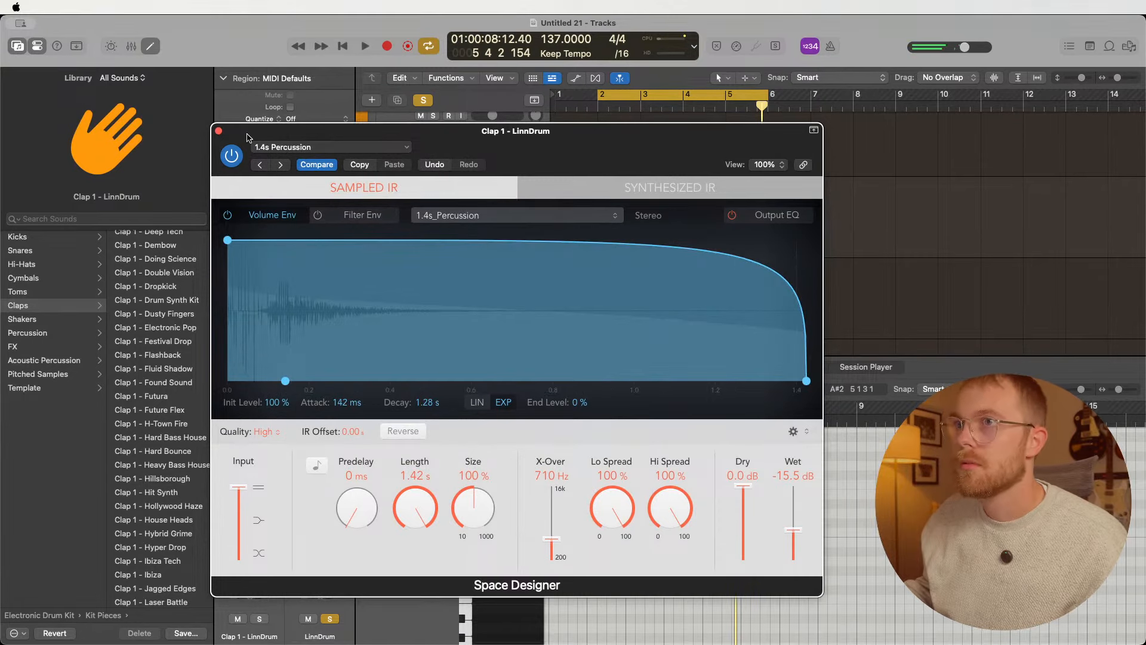
click(218, 130)
- Select the main LinnDrum track and collapse its stack of kit pieces
scroll(471, 182, up, 3)
scroll(471, 182, up, 5)
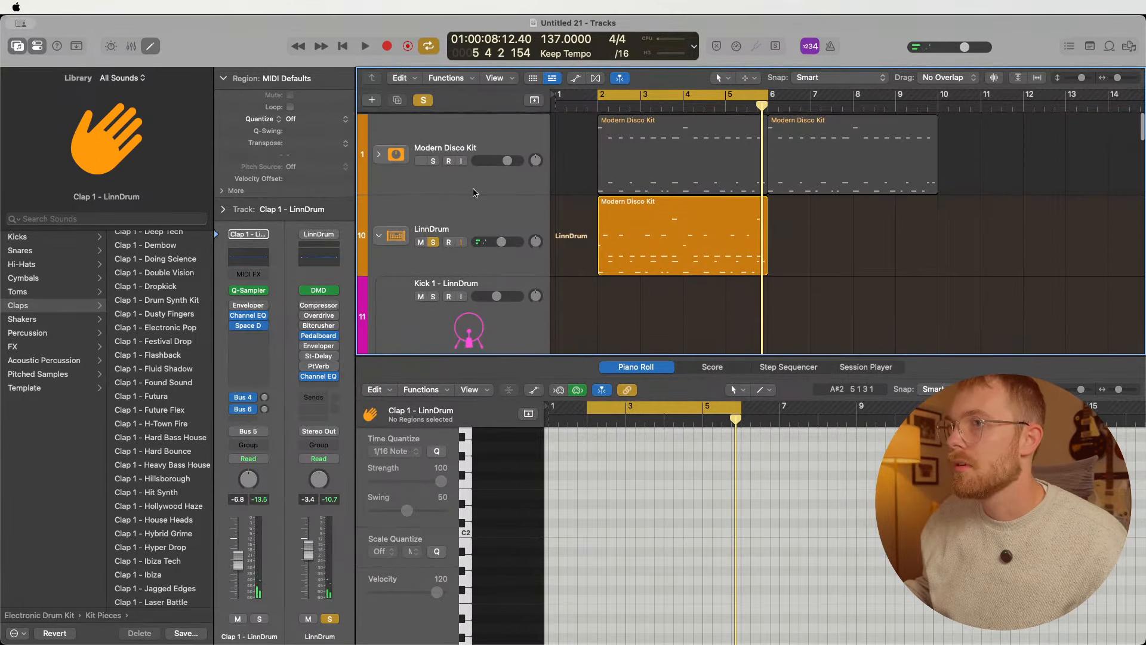
click(375, 325)
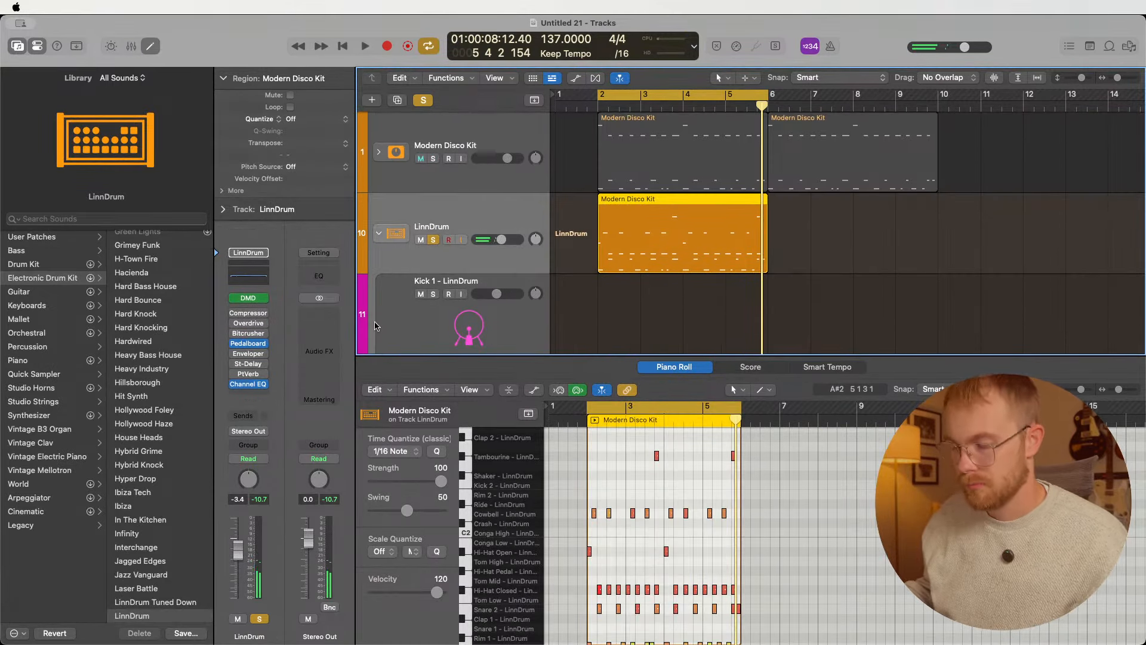
scroll(448, 319, down, 1)
scroll(448, 319, down, 2)
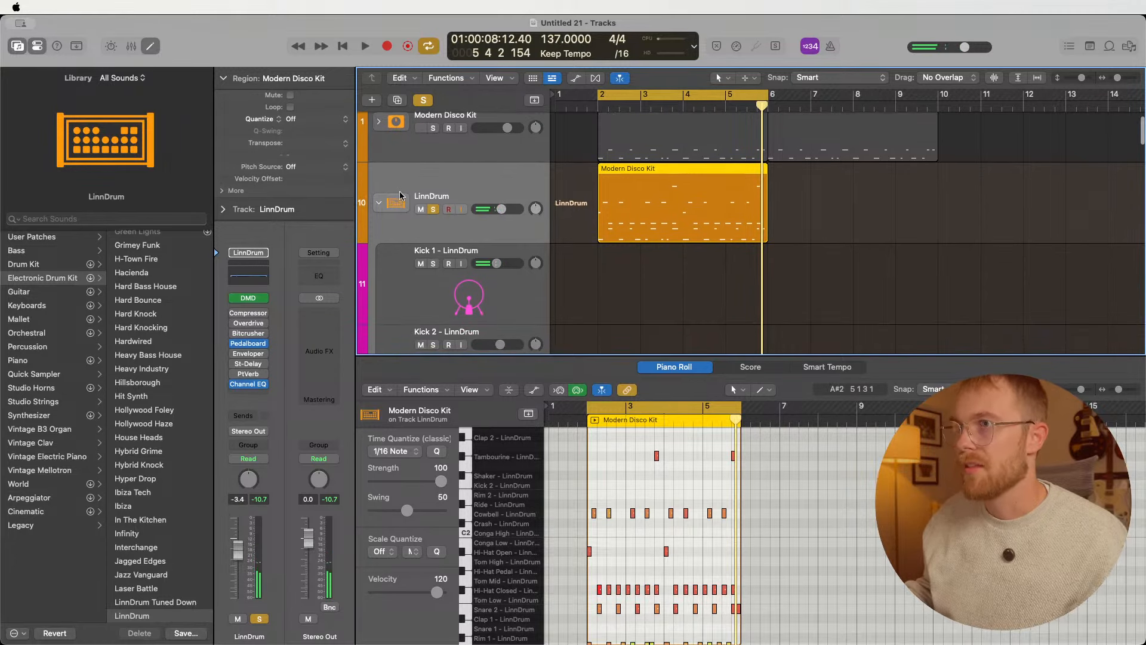
click(378, 203)
- Record Clap 1 hits in bars 3 and 5 onto the LinnDrum region from bar 2, with cycle and solo off
click(667, 100)
key(space)
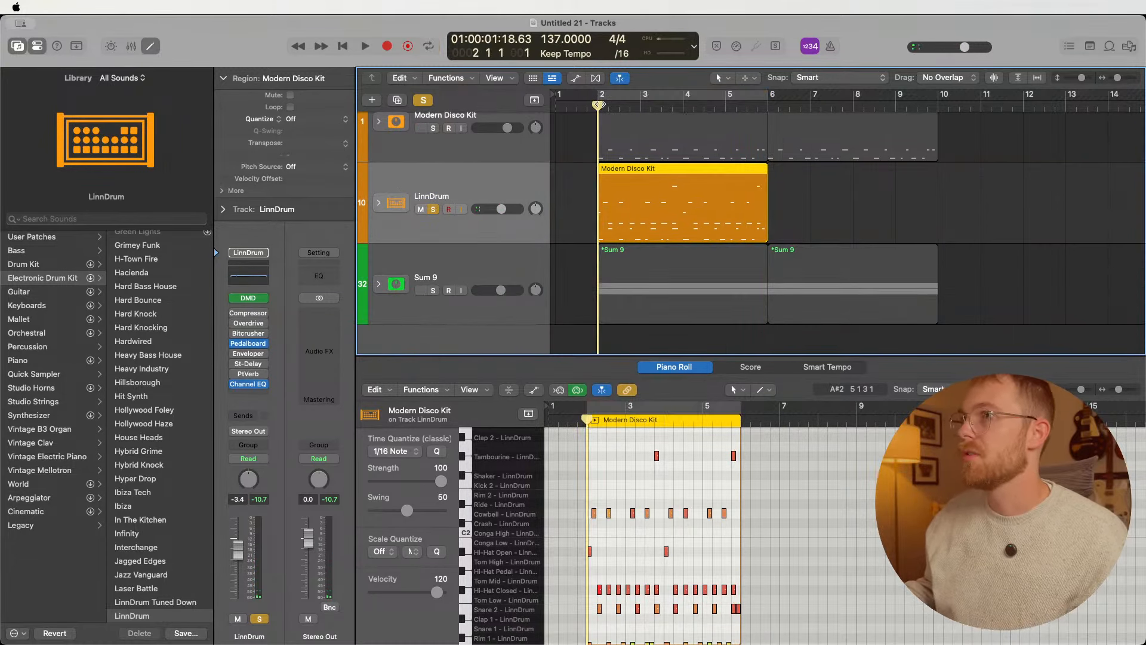
click(423, 100)
scroll(770, 237, right, 1)
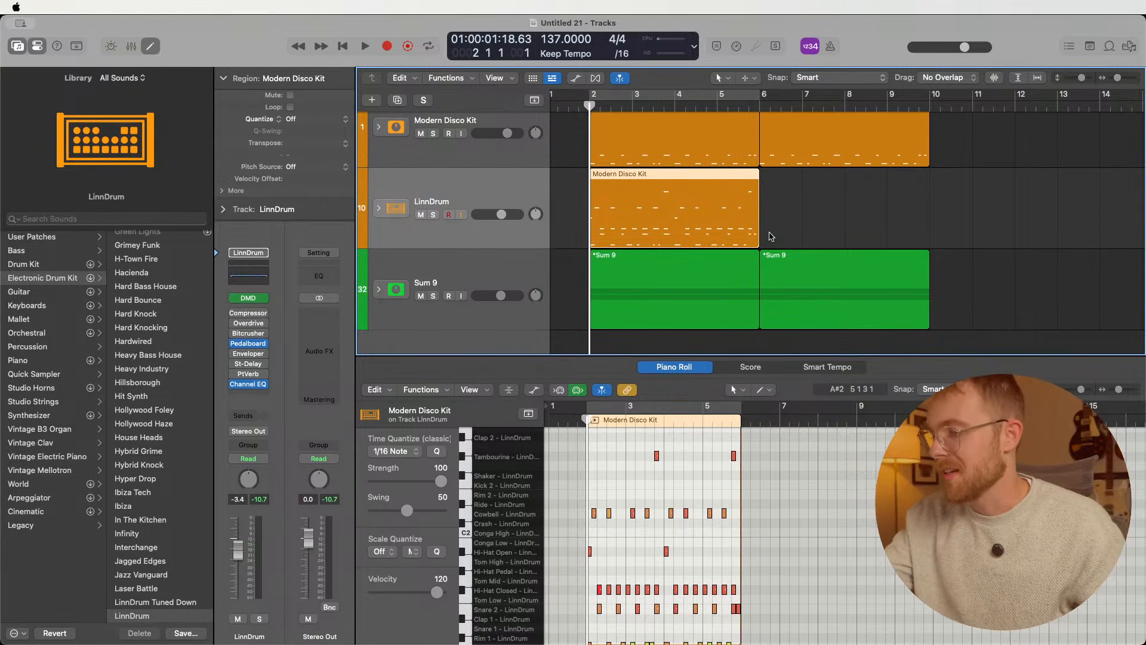
key(r)
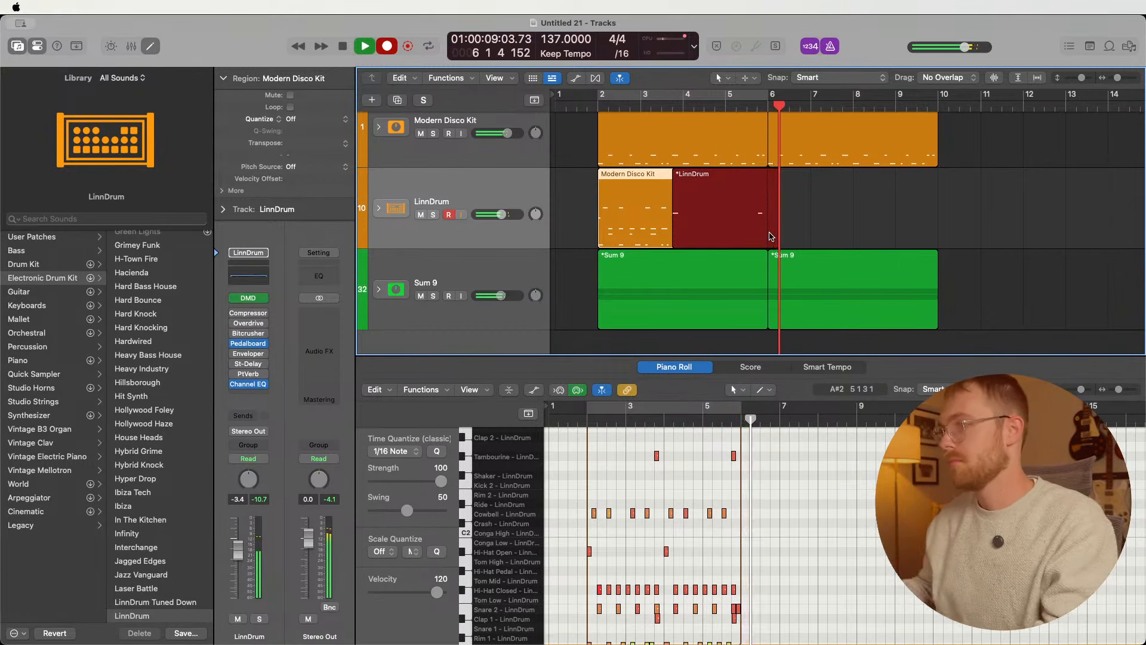
key(space)
click(754, 237)
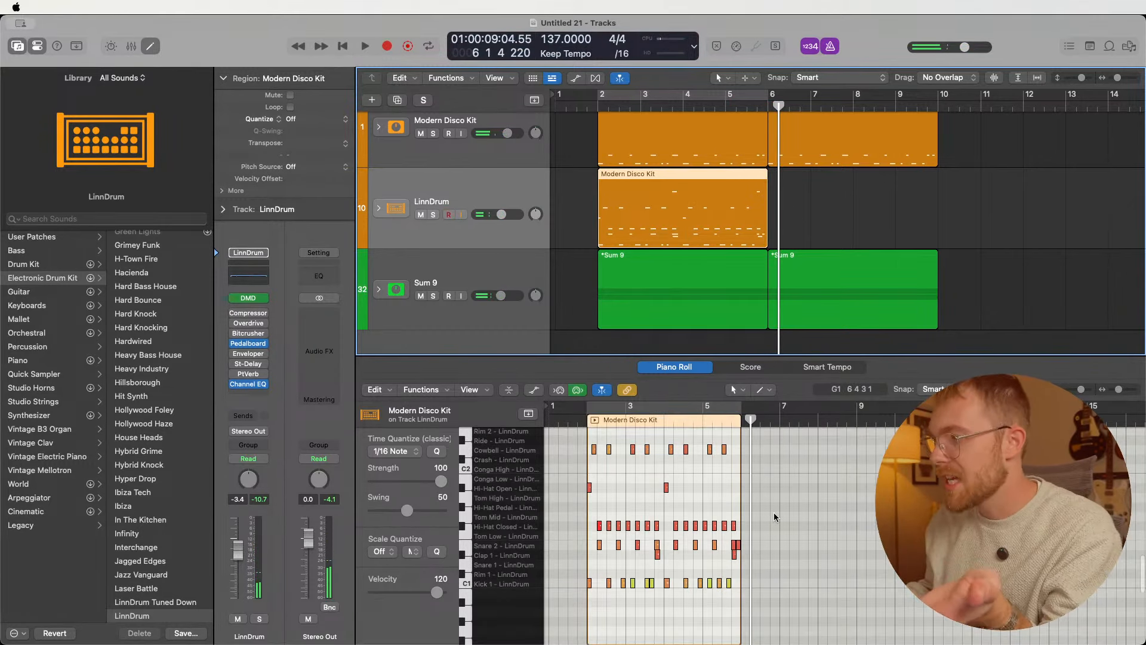
- Quantize the two Clap 1 notes in the LinnDrum region to 1/16 notes and reselect the region
drag(764, 569, 649, 550)
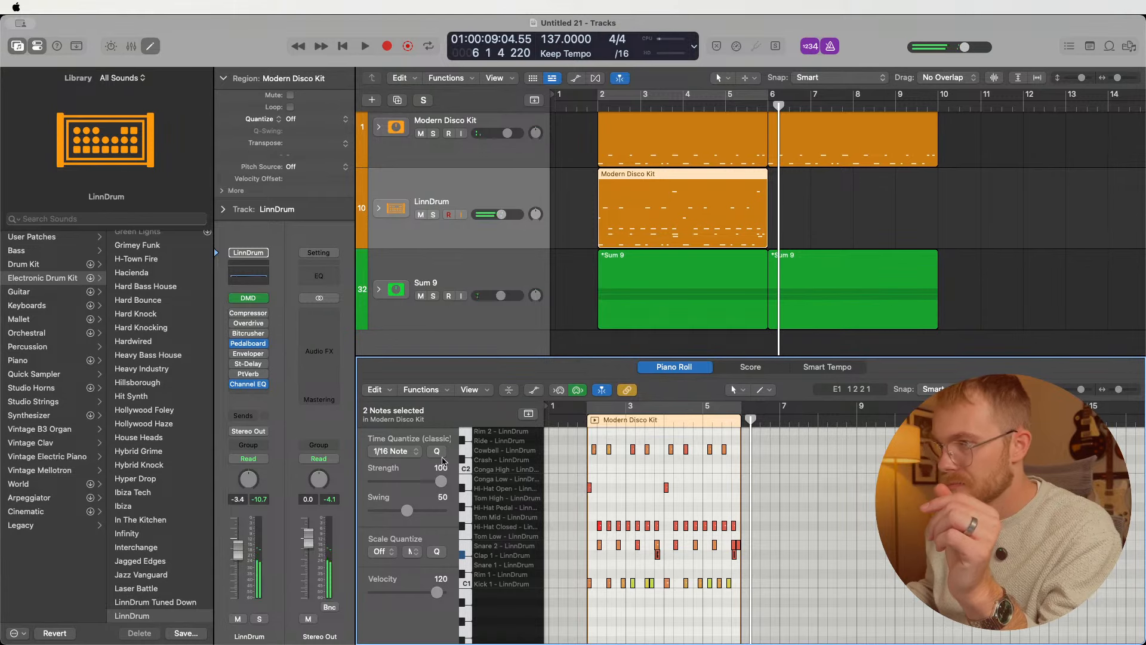
click(437, 451)
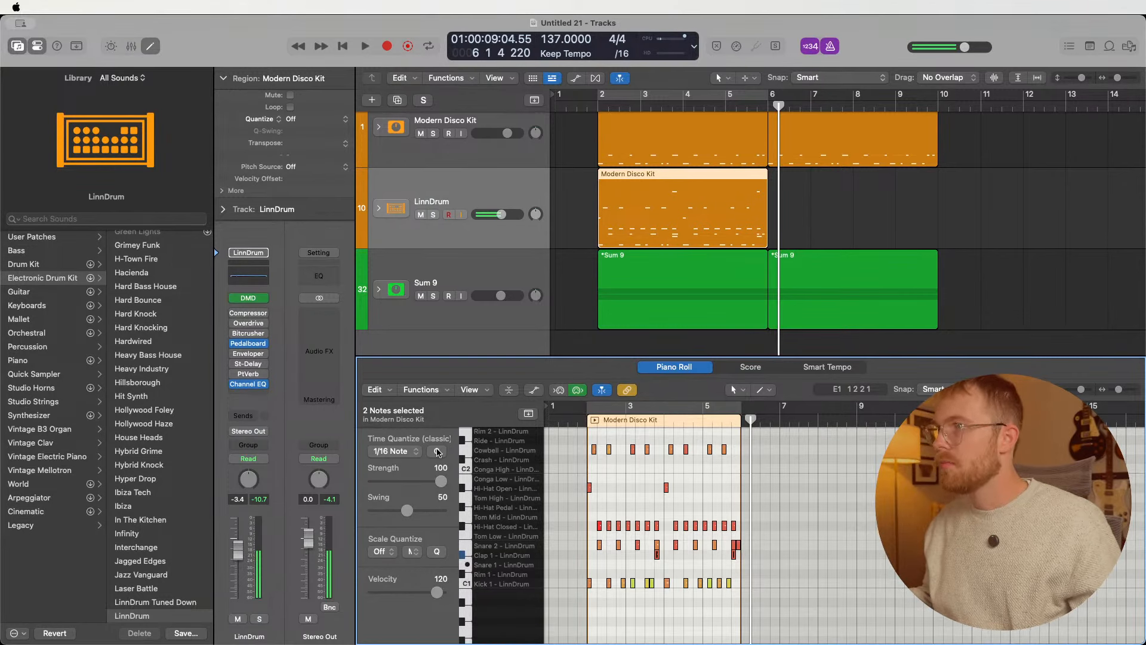
click(872, 213)
click(755, 217)
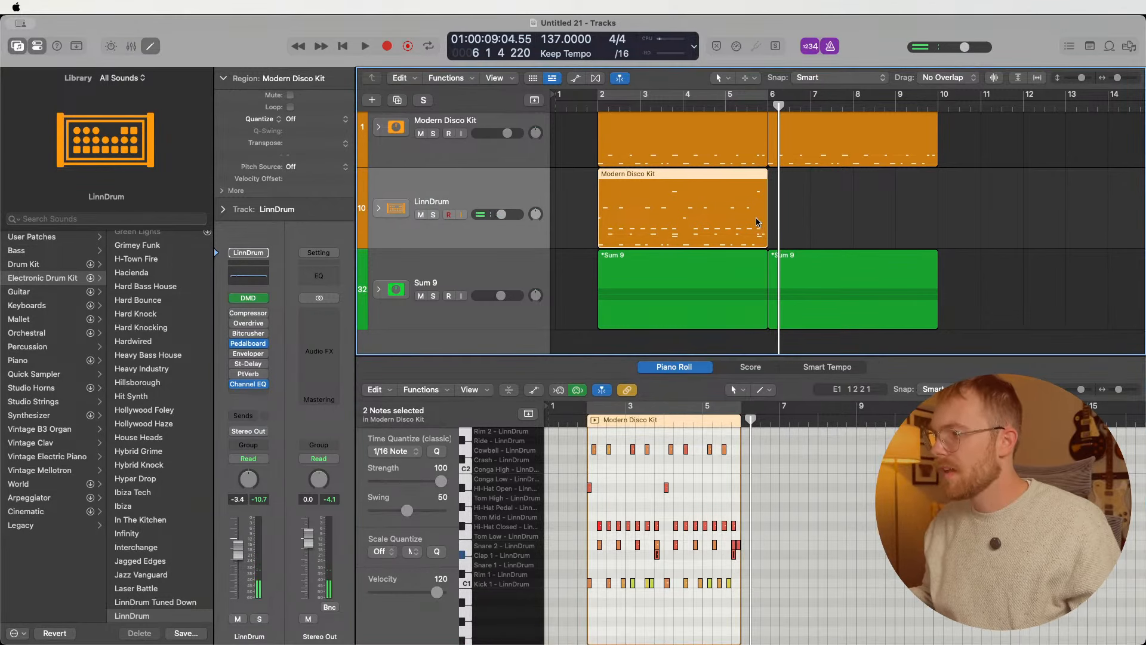
- Locate the Clap 2 row in the LinnDrum region's notes and its channel in the expanded LinnDrum stack, then collapse the stack
scroll(765, 525, up, 3)
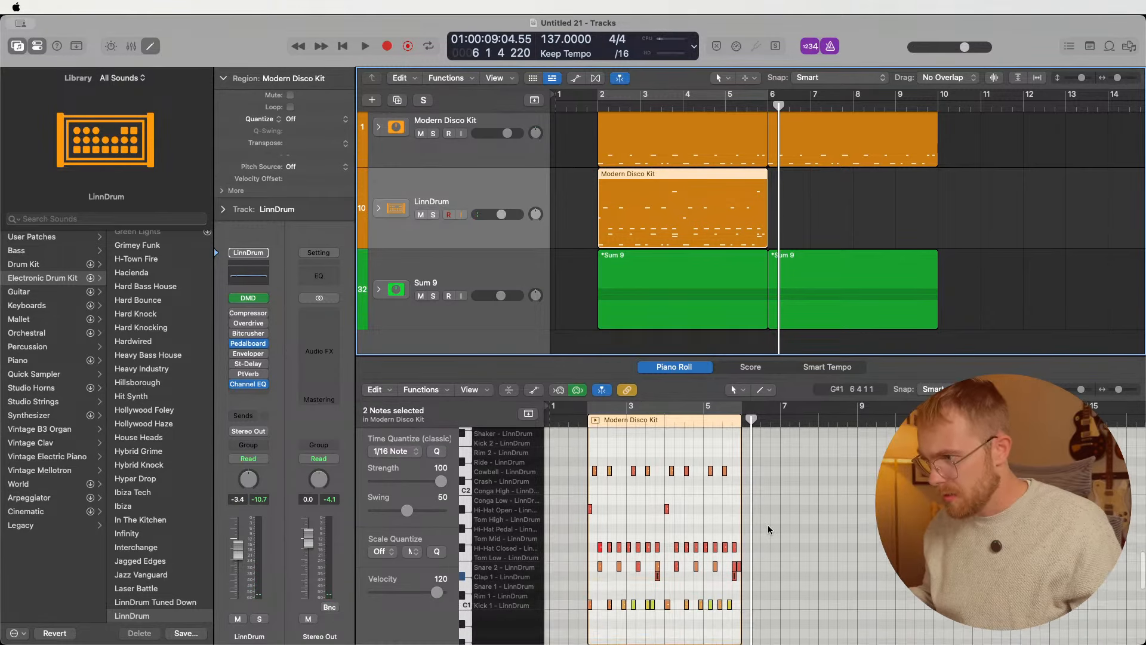
scroll(768, 524, up, 8)
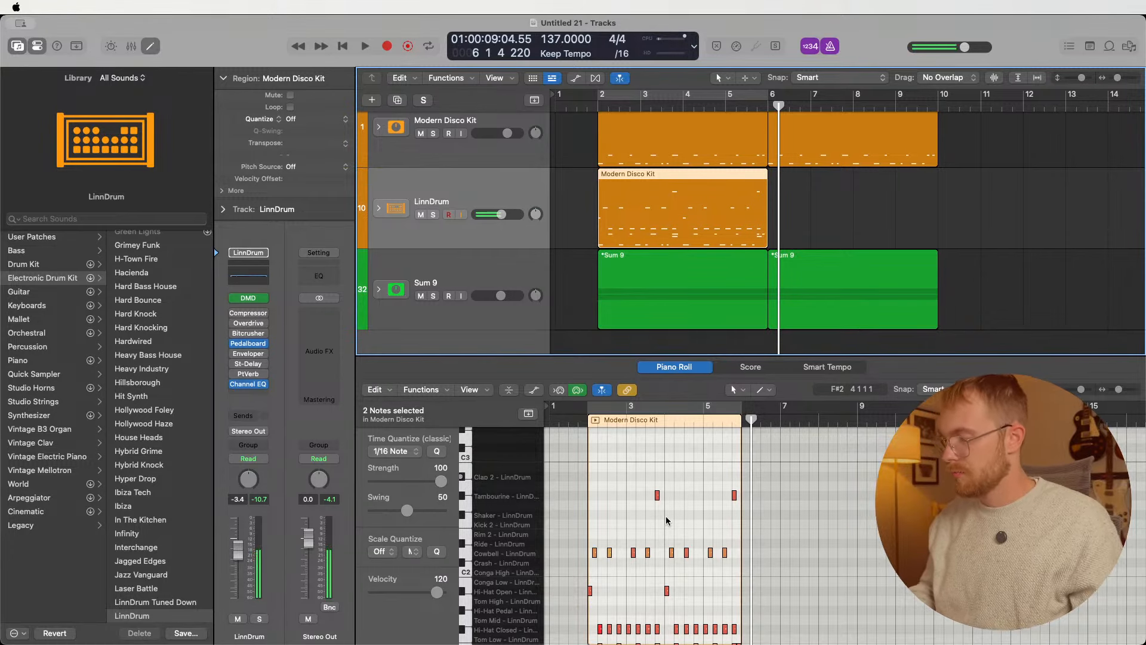
click(376, 209)
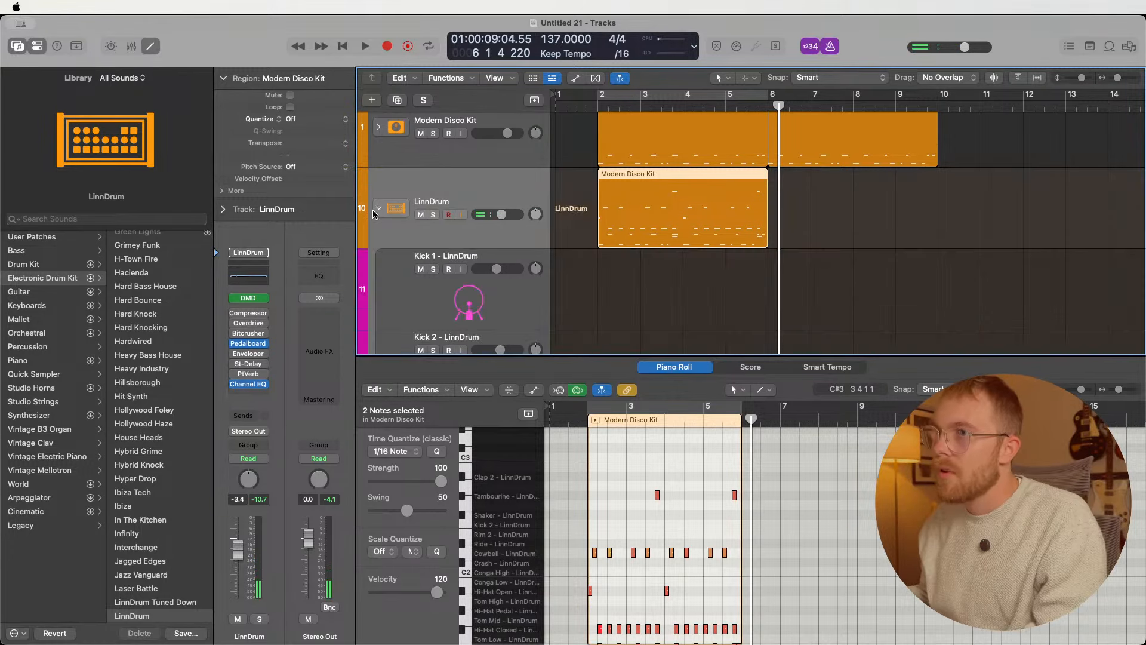
scroll(485, 264, down, 10)
scroll(485, 265, up, 3)
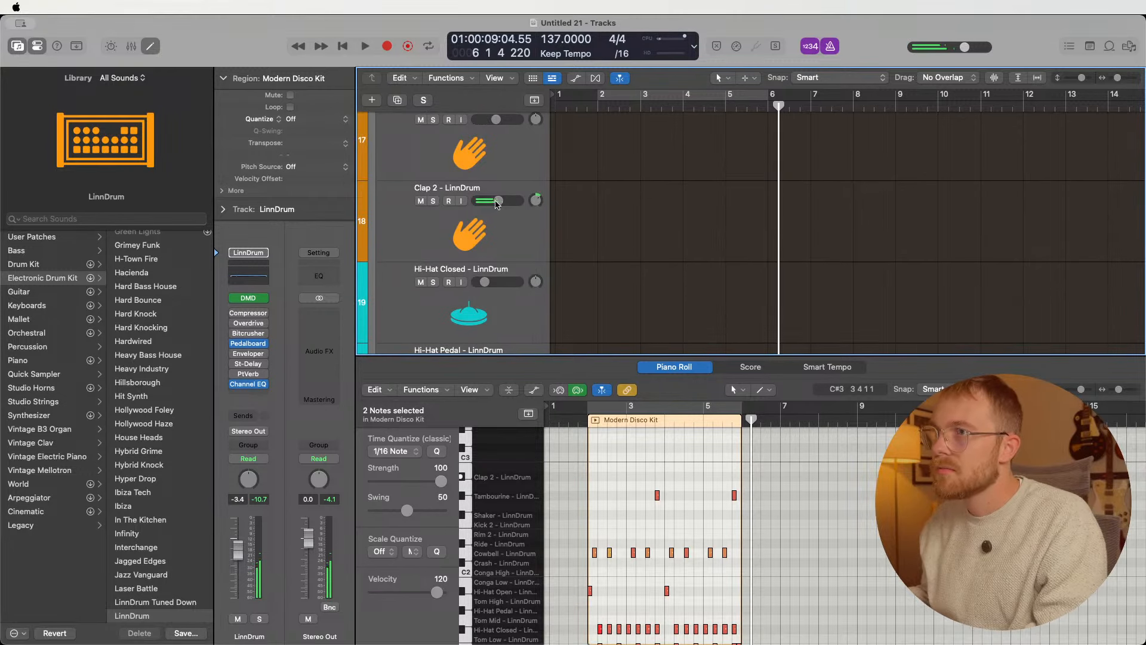
scroll(494, 205, down, 2)
scroll(417, 200, up, 15)
click(379, 237)
- Record Clap 2 hits in bars 3 and 5 onto the LinnDrum region from bar 2, and quantize them to 1/16 notes
click(598, 104)
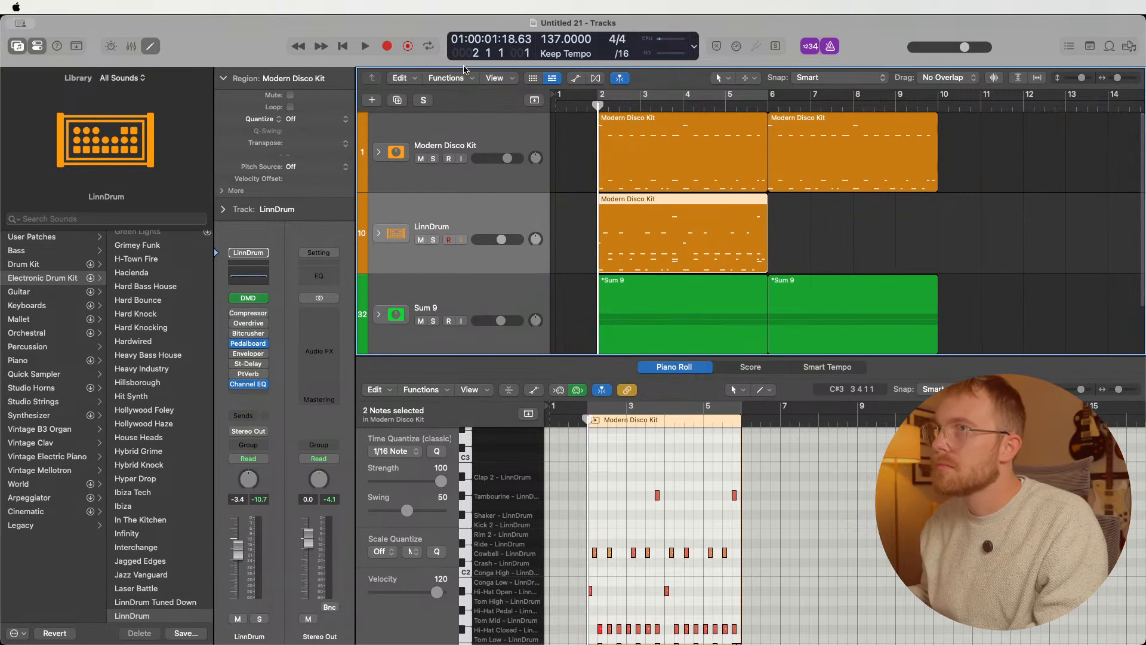
click(387, 46)
scroll(877, 534, down, 2)
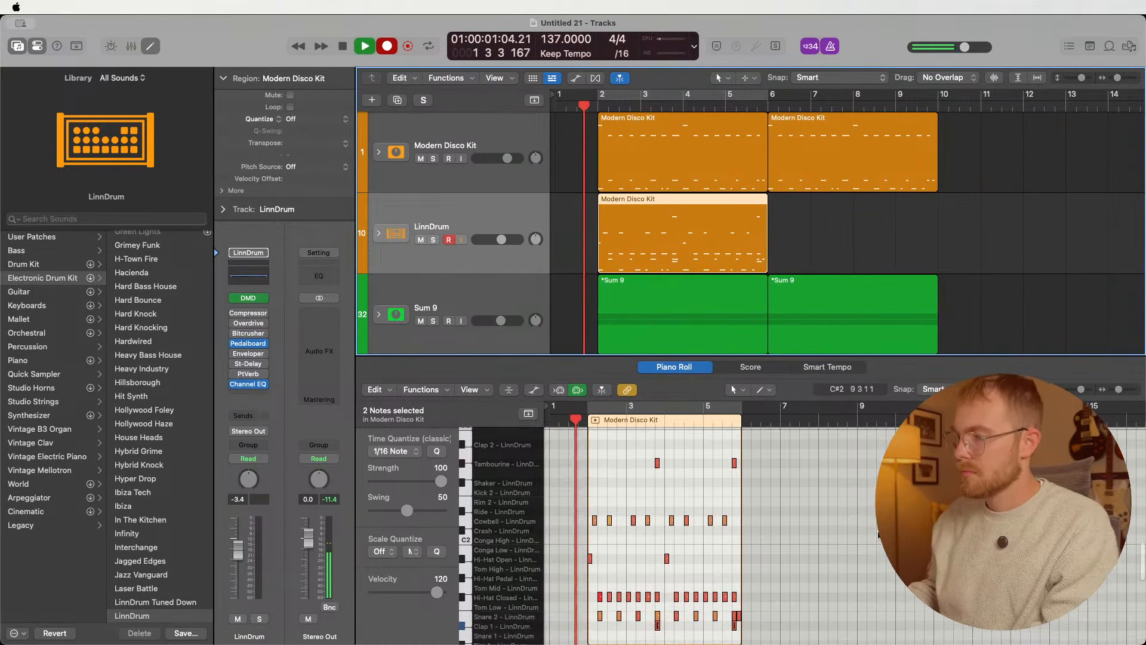
scroll(878, 535, down, 3)
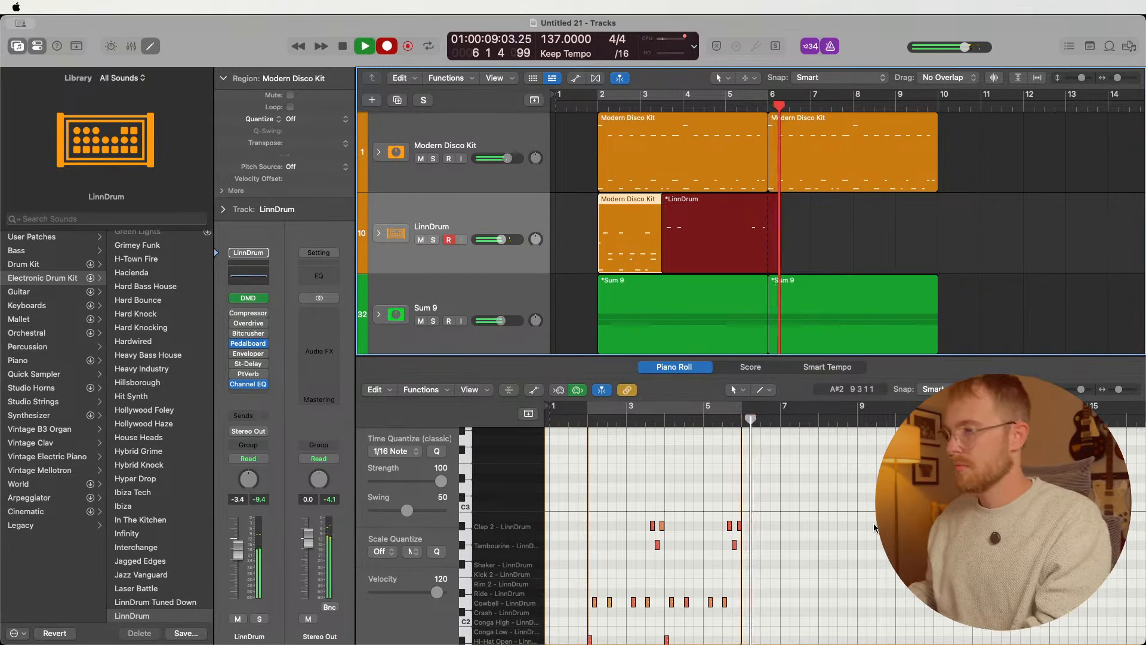
key(space)
drag(644, 479, 777, 493)
click(437, 452)
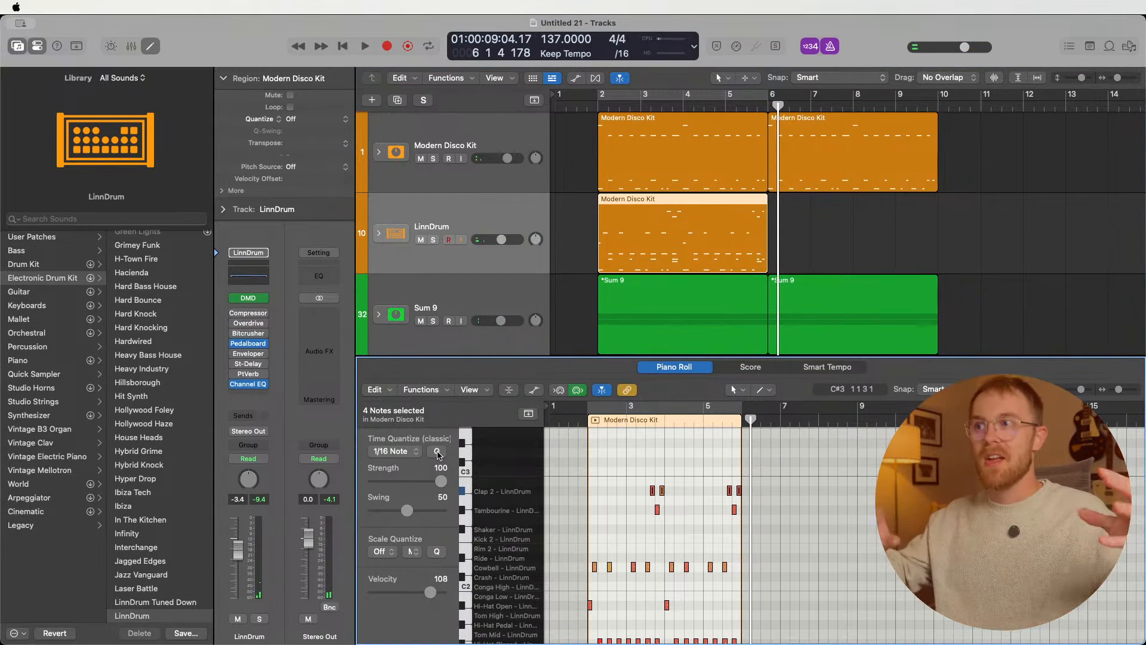
- Deselect the LinnDrum region, turn on the cycle over bars 2 to 6 and turn off the metronome click
click(921, 209)
key(c)
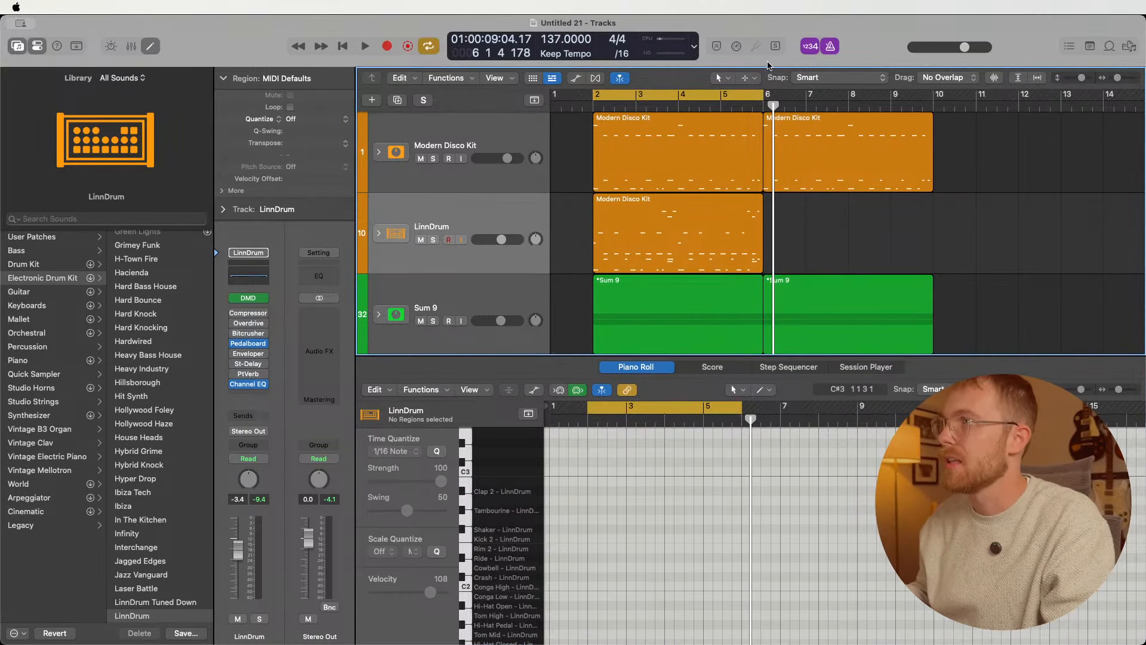
click(831, 48)
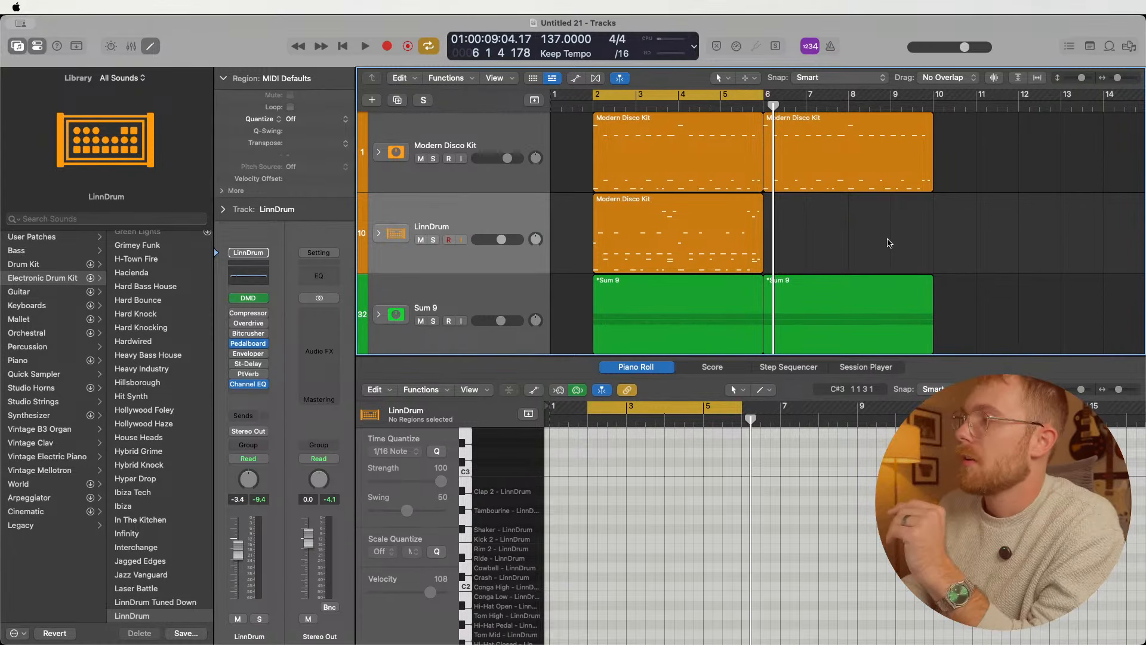
scroll(776, 239, down, 2)
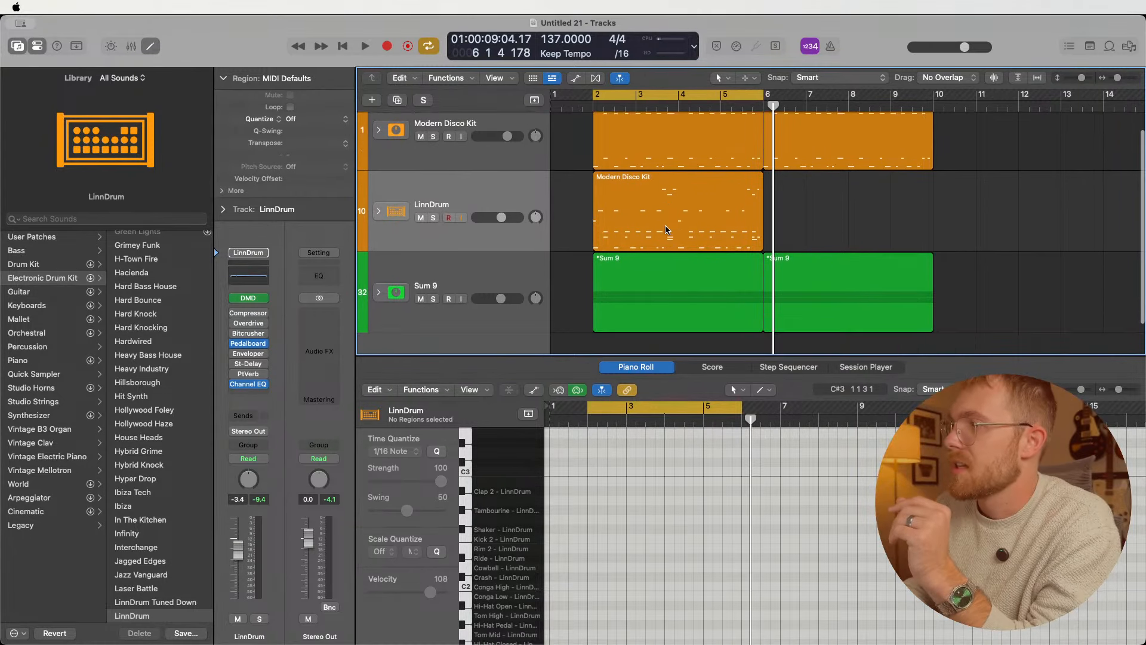
scroll(667, 230, down, 1)
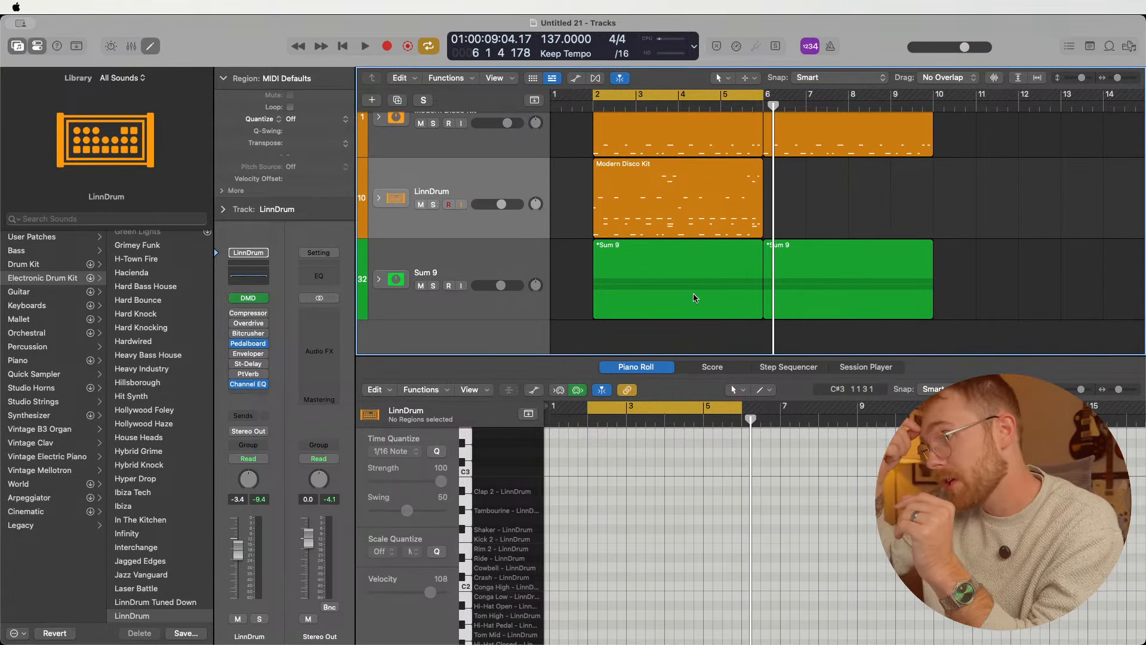
scroll(693, 280, up, 2)
scroll(687, 246, down, 2)
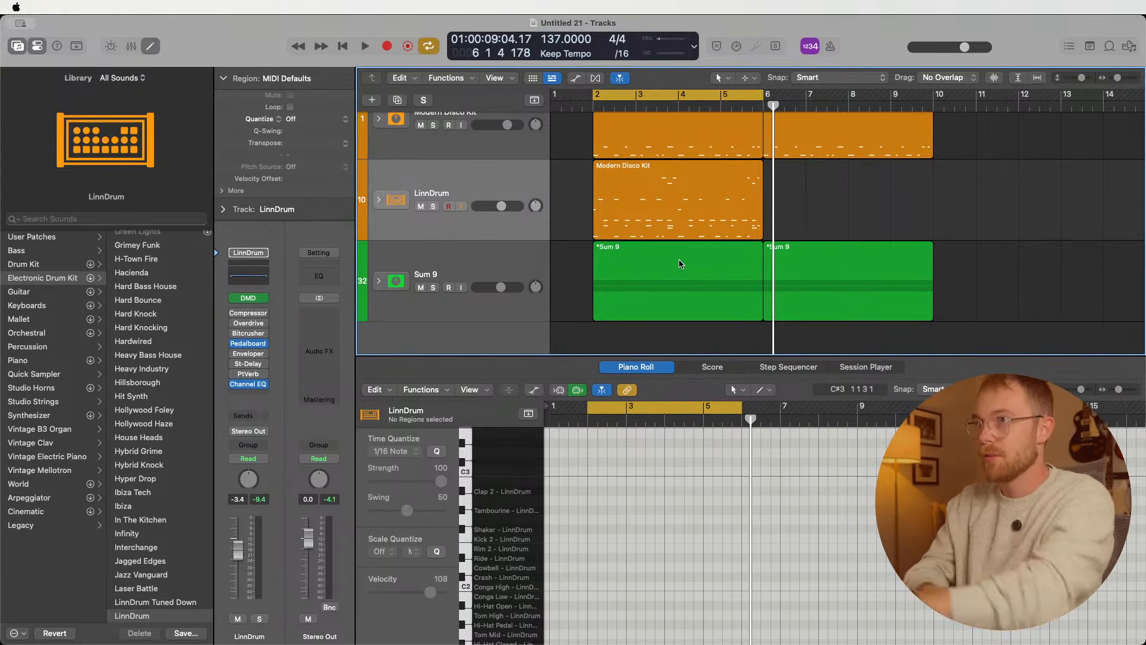
scroll(825, 196, up, 2)
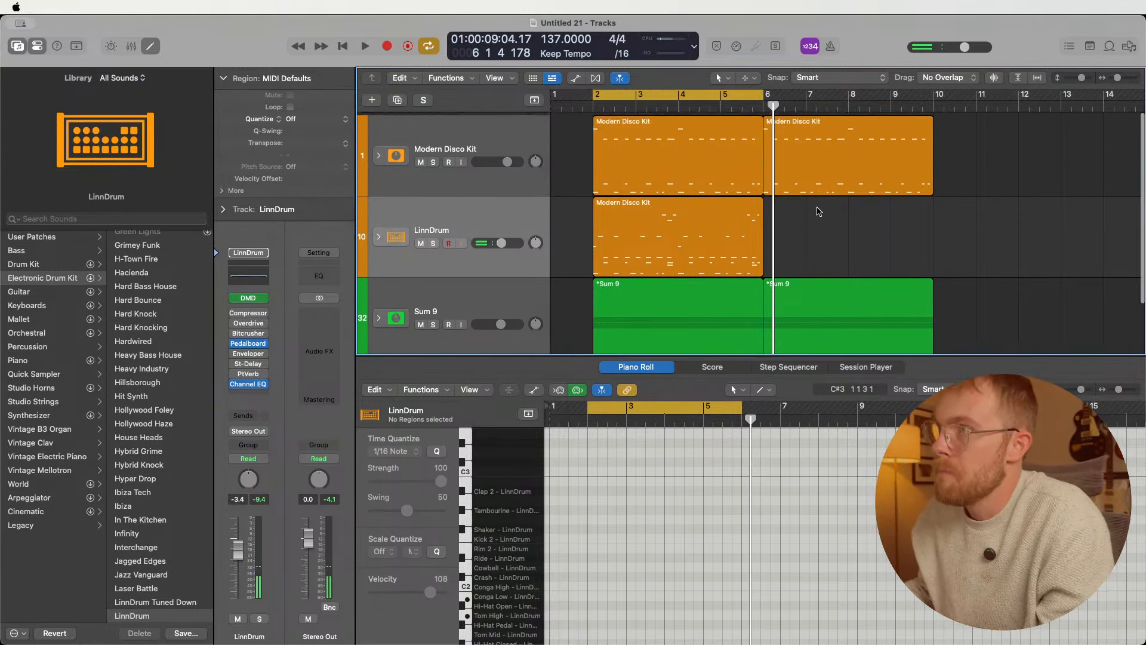
scroll(723, 207, down, 3)
scroll(723, 207, up, 2)
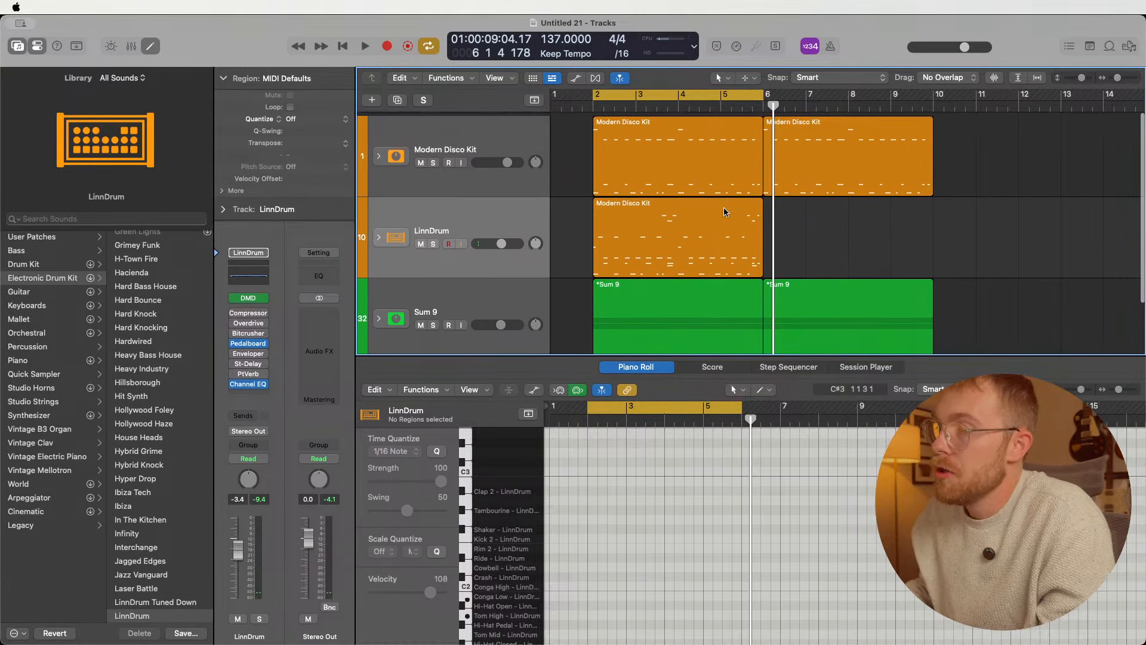
scroll(723, 206, down, 1)
scroll(725, 210, up, 2)
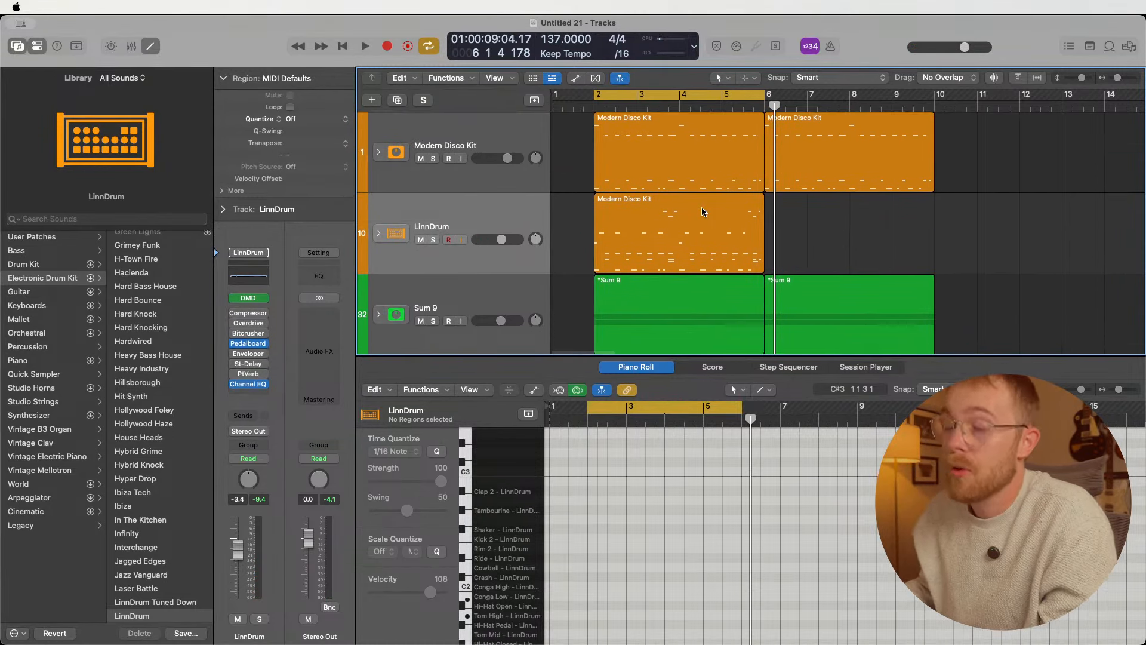
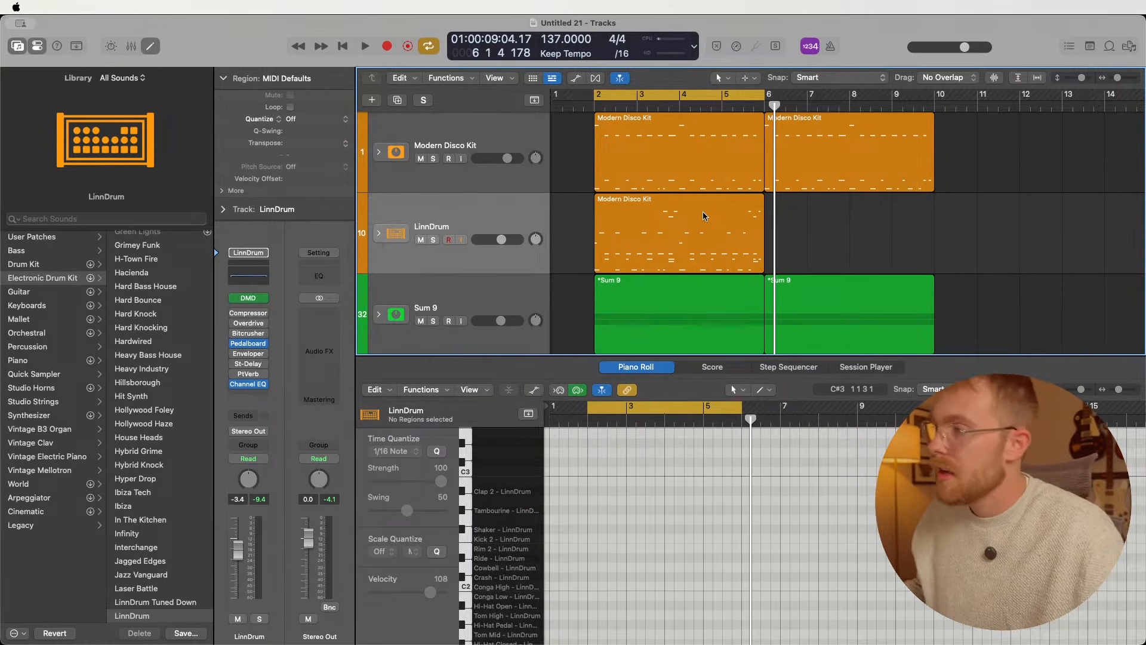
- Copy the LinnDrum region from bar 2 to bar 6 on the same track and deselect it
click(714, 238)
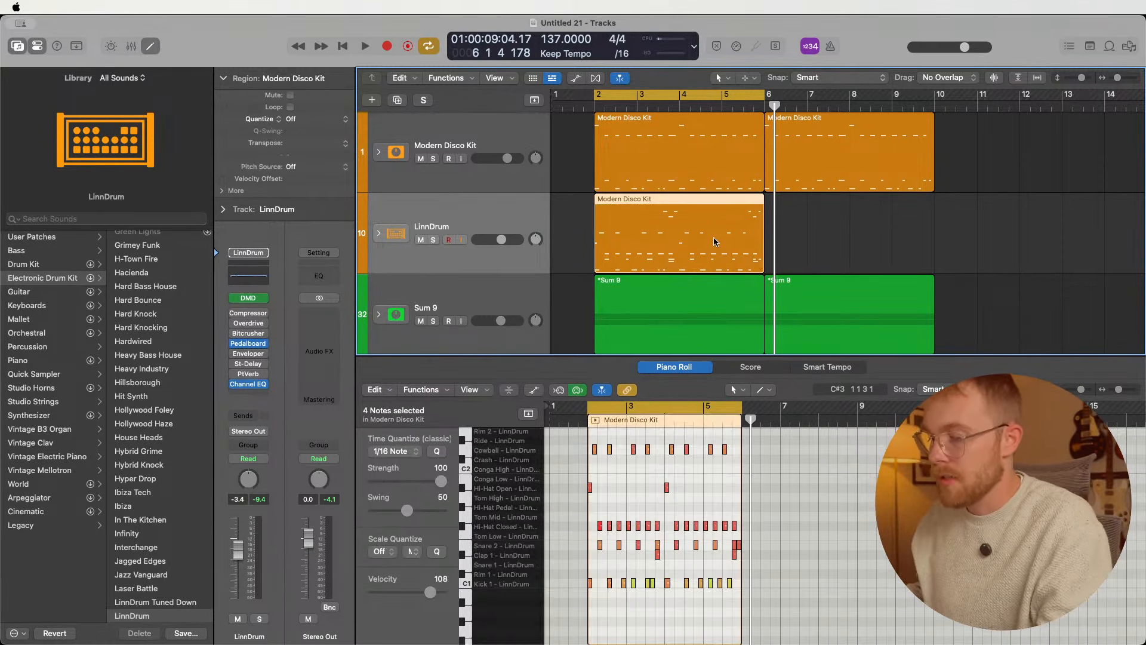
drag(701, 239, 877, 243)
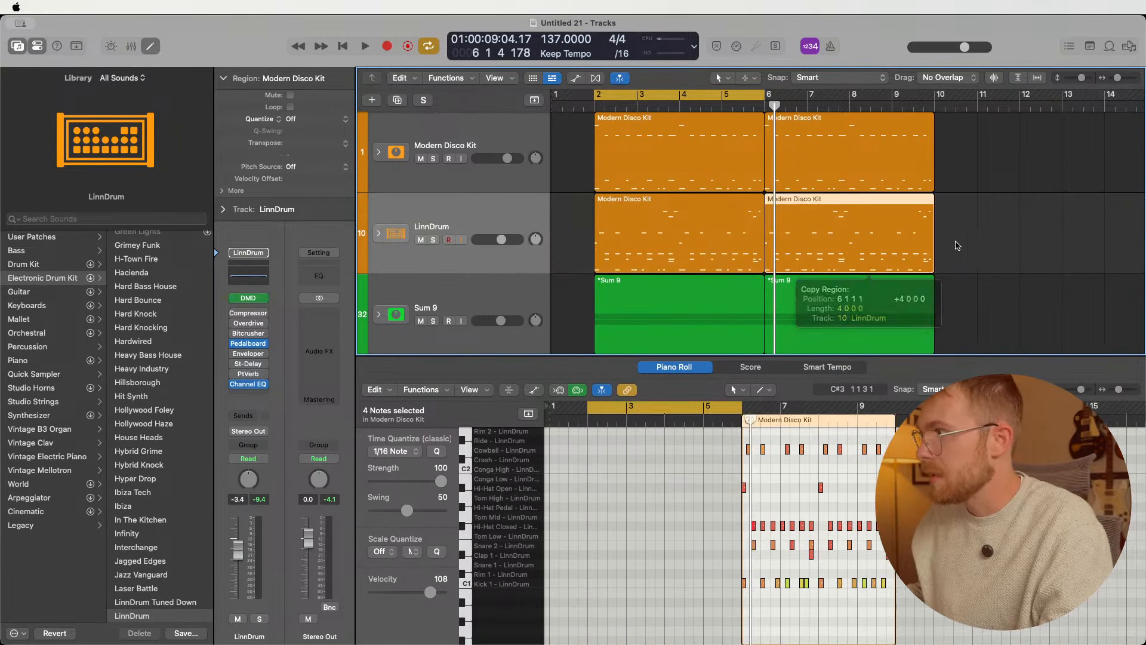
click(959, 245)
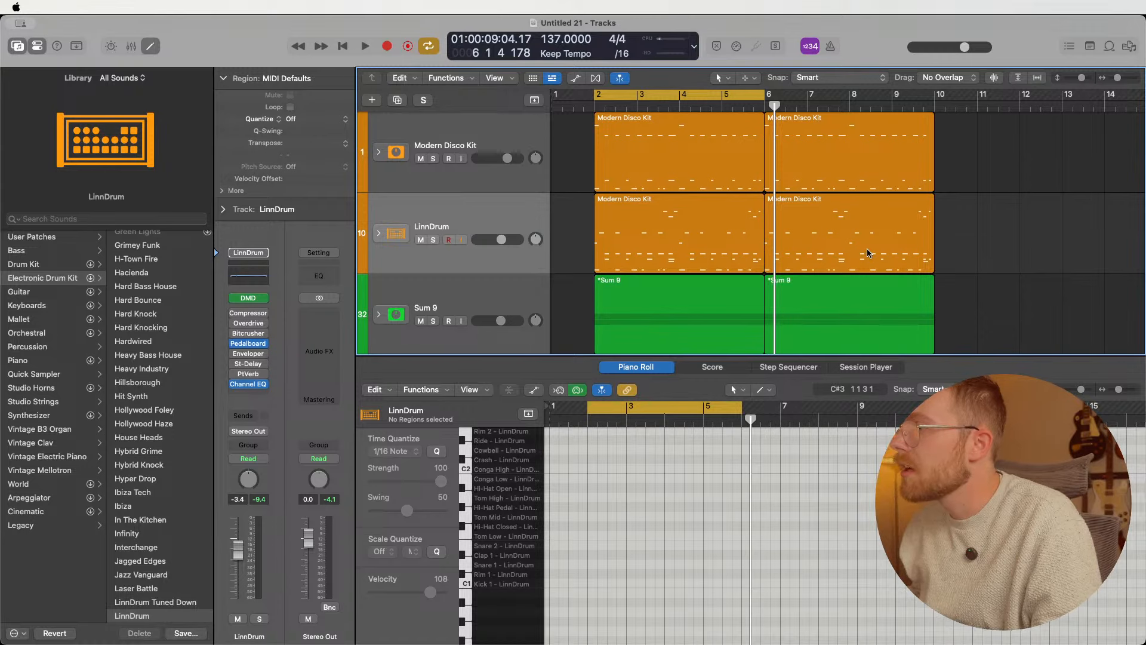
- Play the cycled section to listen to the drum kit, LinnDrum and synth bass together, then stop playback
scroll(866, 250, down, 2)
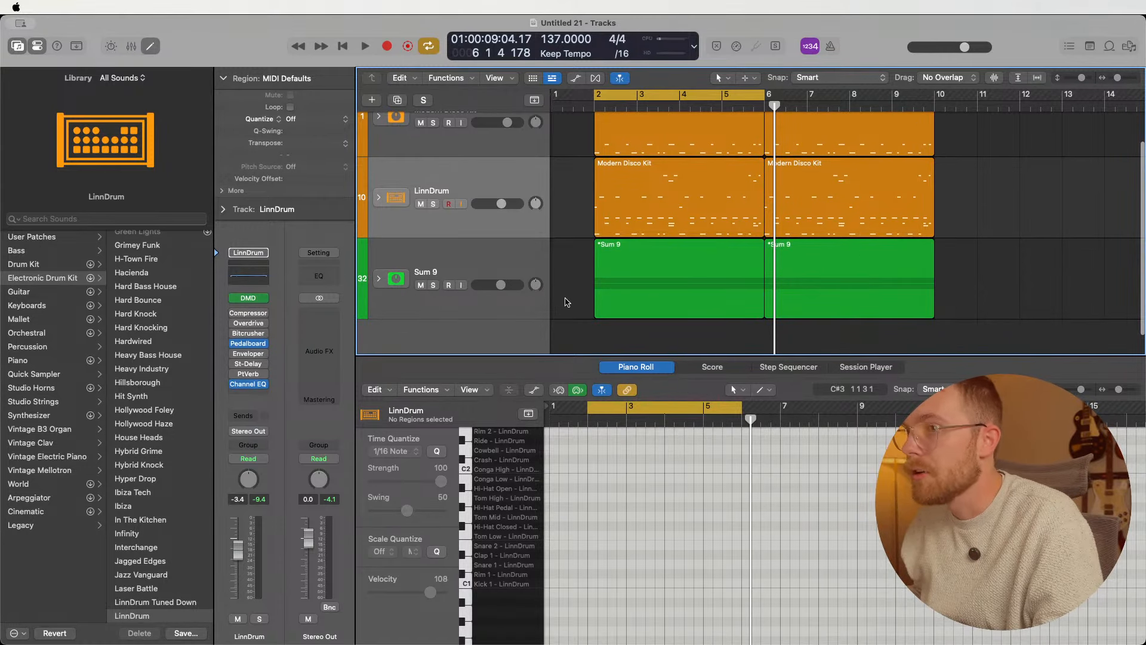
scroll(468, 293, down, 1)
scroll(566, 269, up, 2)
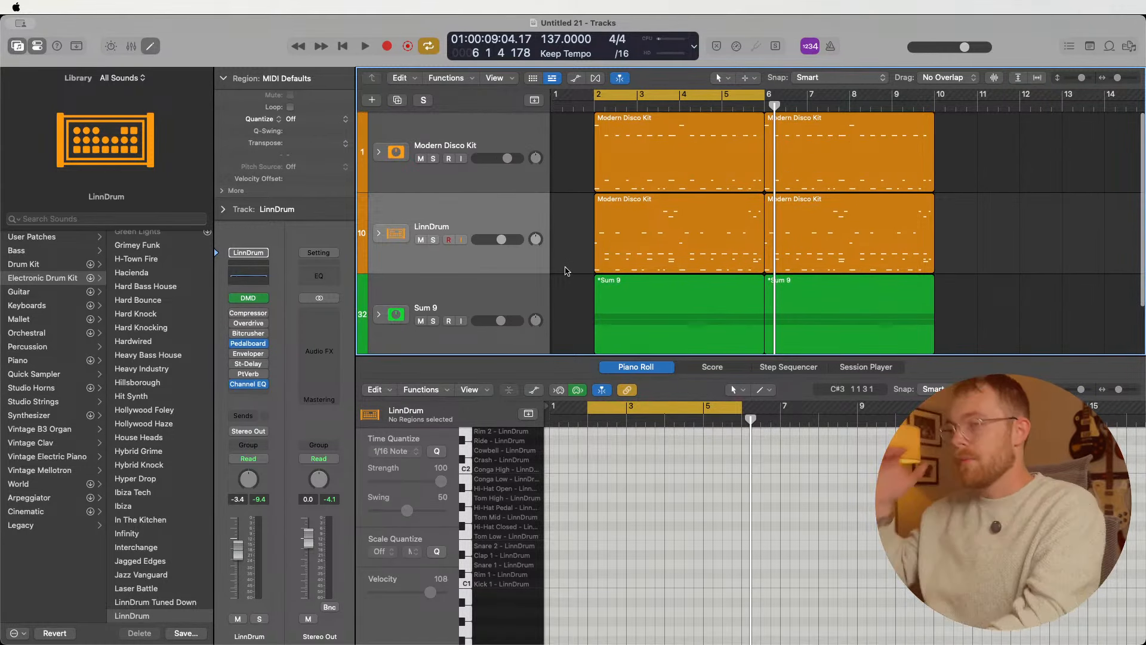
key(space)
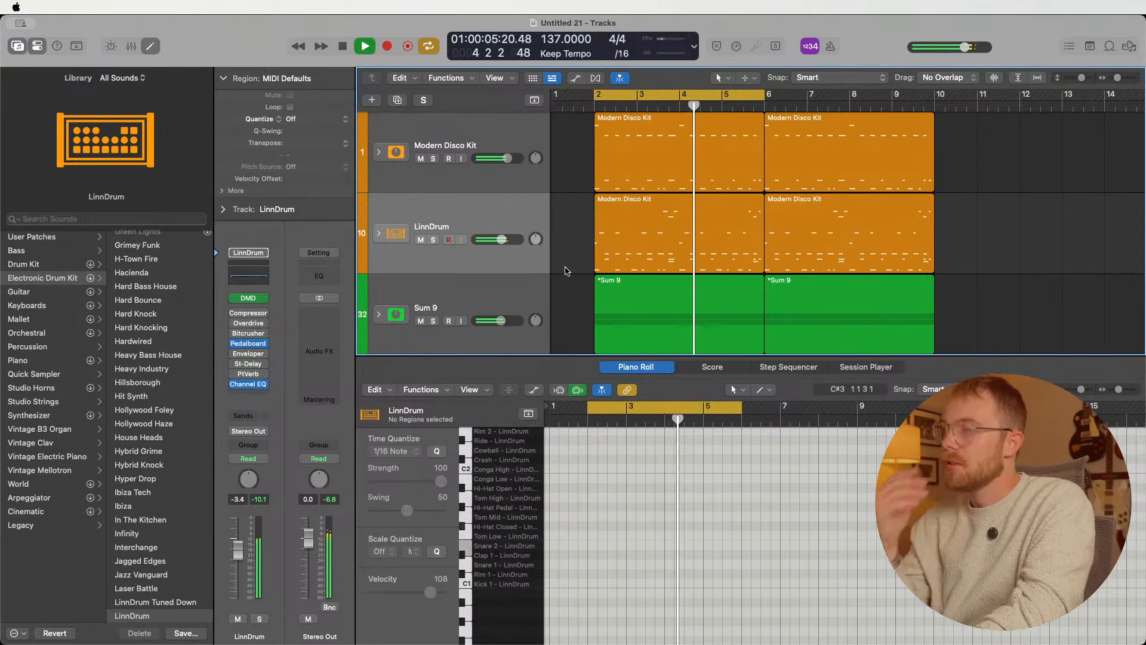
scroll(564, 270, down, 2)
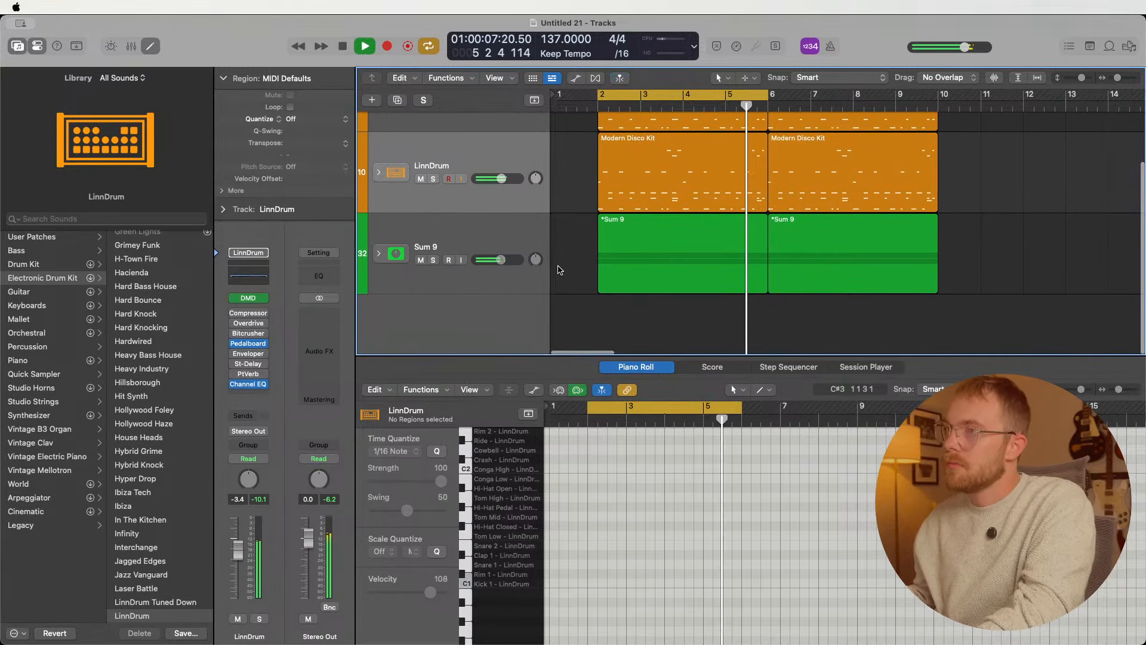
key(space)
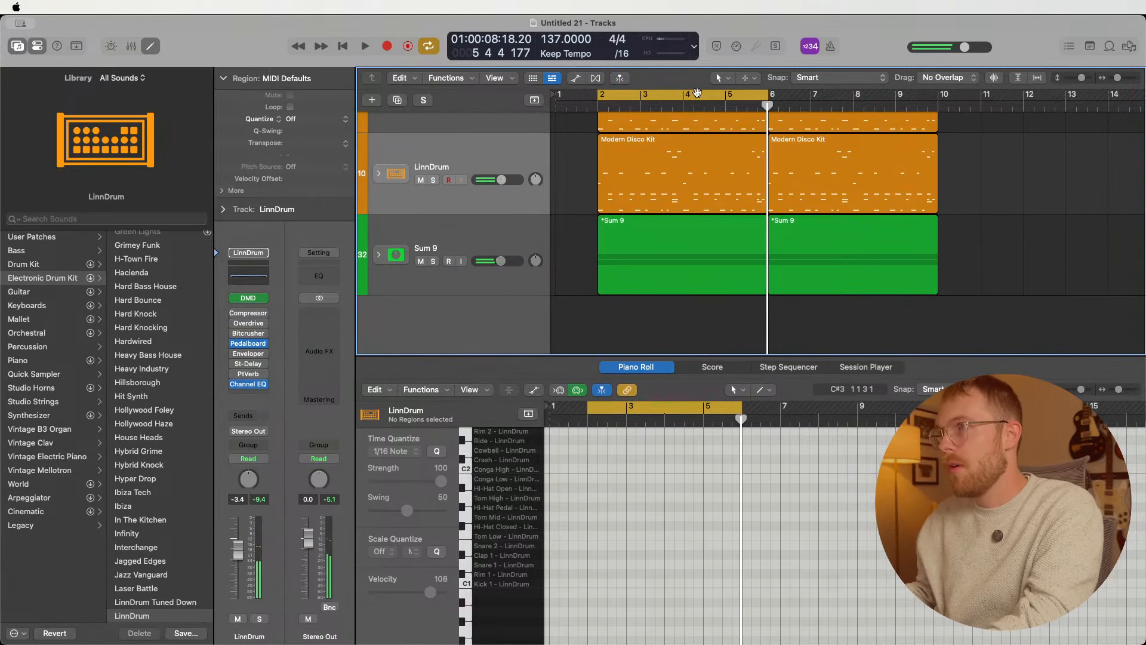
- Turn off the cycle and add a new software instrument track below the Sum 9 stack
key(c)
double_click(479, 316)
scroll(596, 298, down, 2)
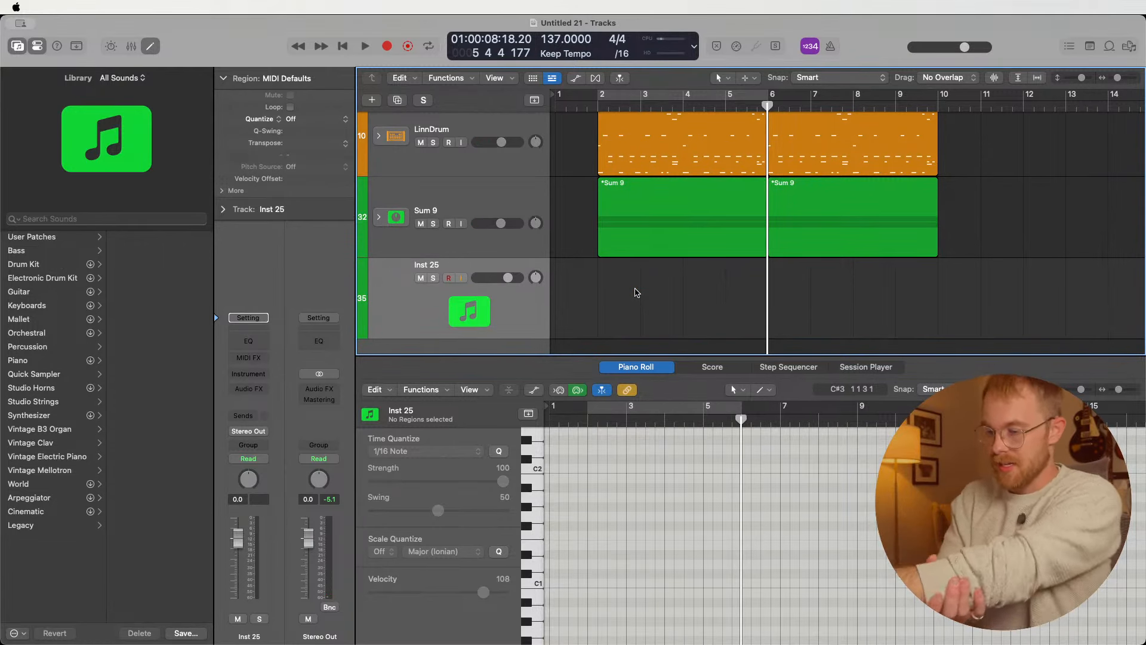
- Search the sound library for "cheap" and load the Cheap Organ patch on the new instrument track
click(257, 374)
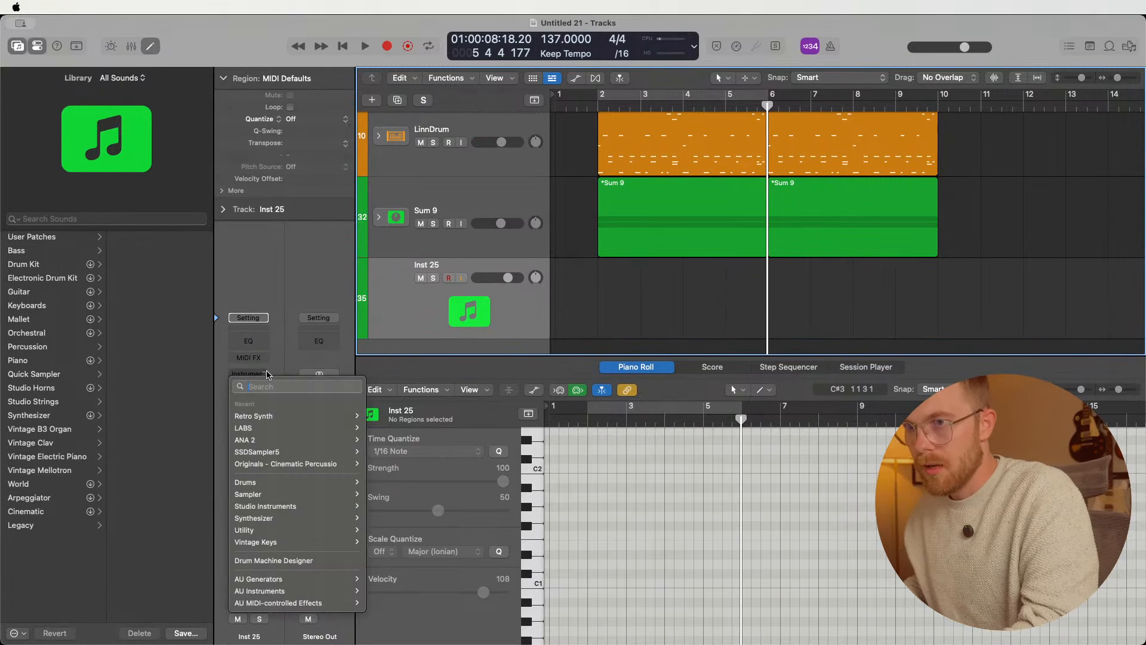
click(213, 383)
click(75, 216)
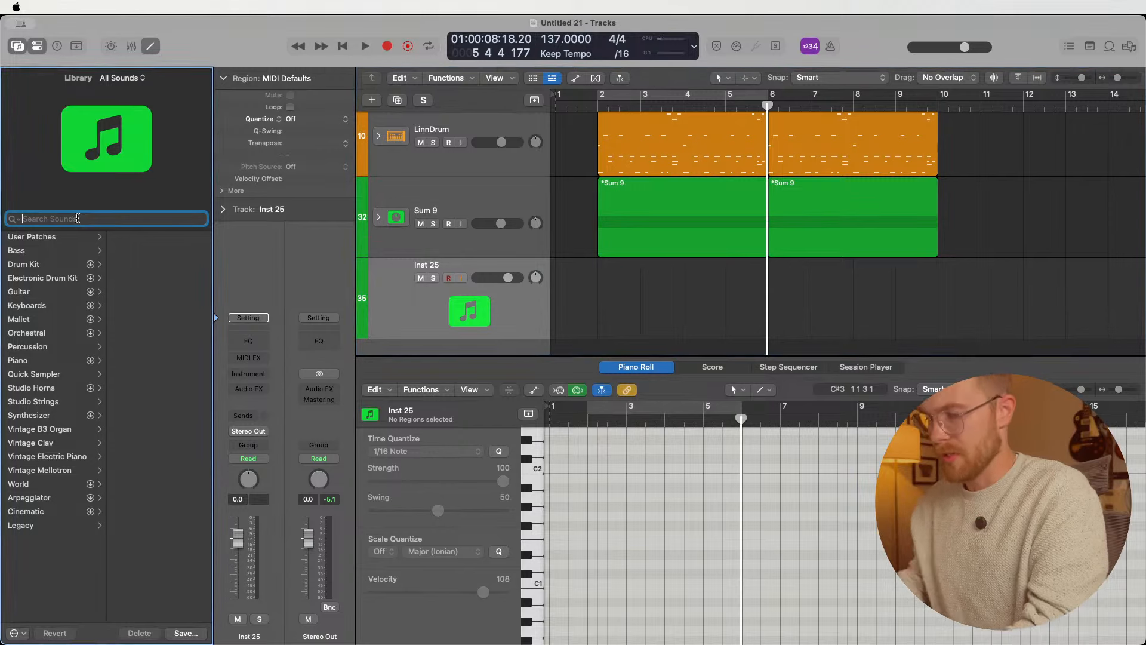
text(cheap)
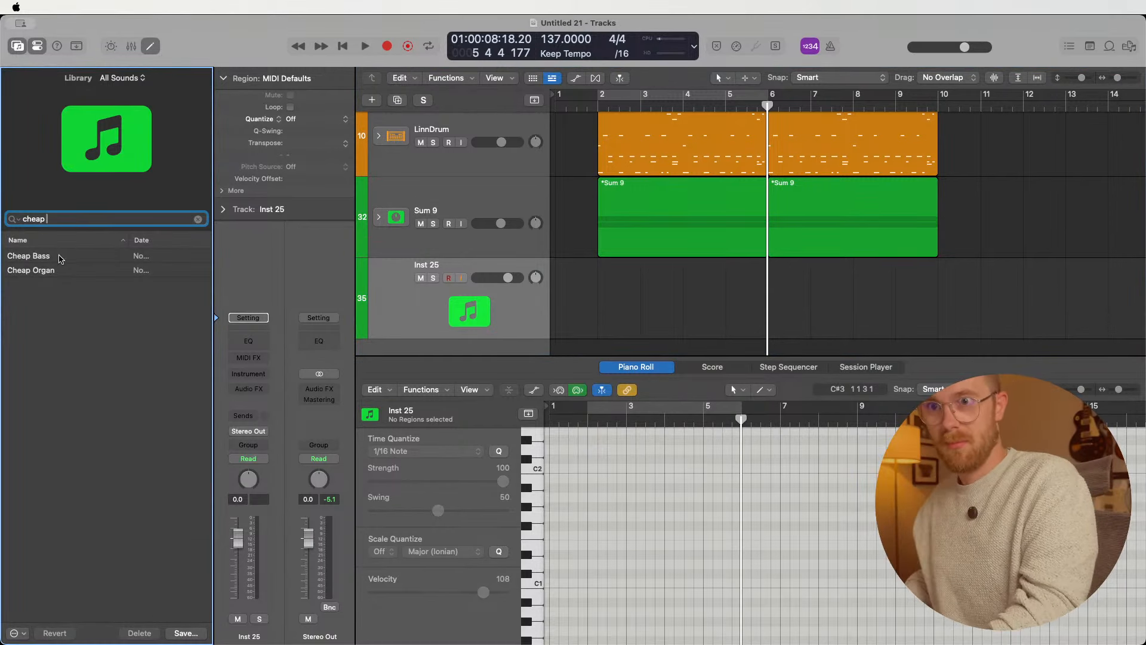
click(58, 270)
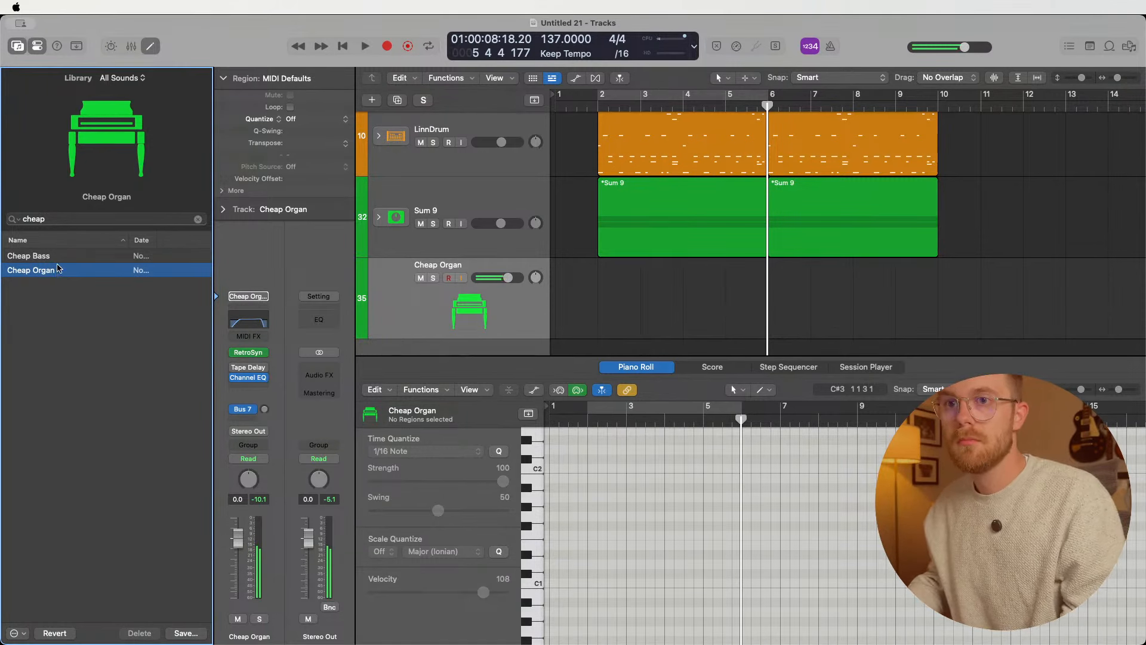
- Lower the Cheap Organ track's volume to -5.8 dB and place its Channel EQ before the Tape Delay
drag(507, 287, 495, 288)
click(264, 370)
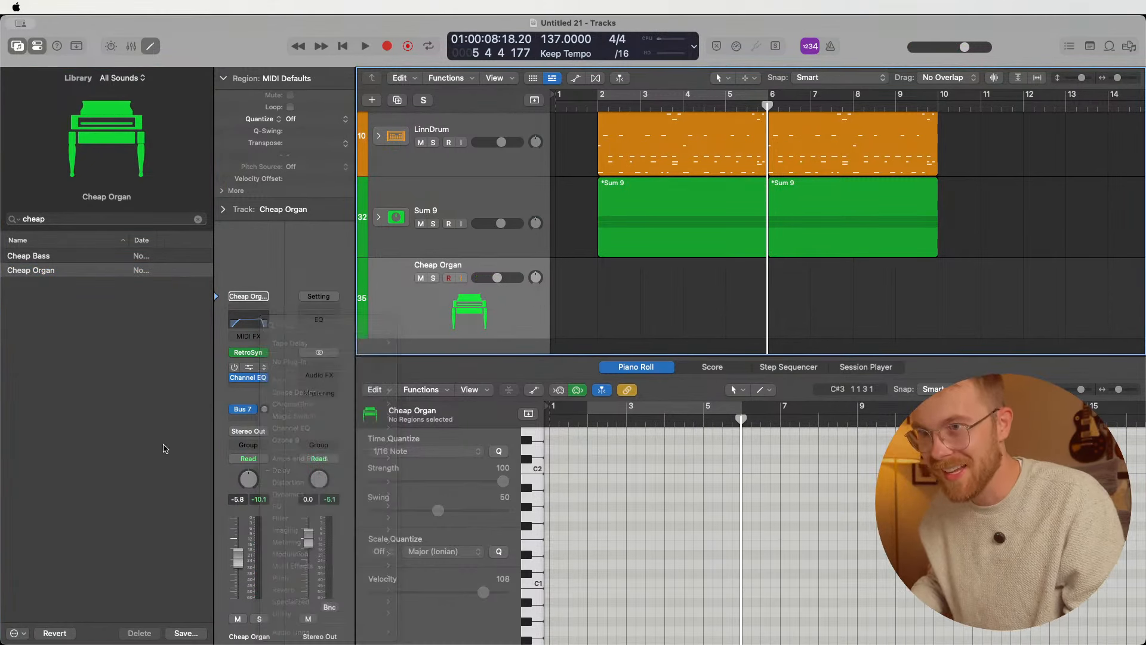
click(290, 344)
drag(250, 381, 252, 362)
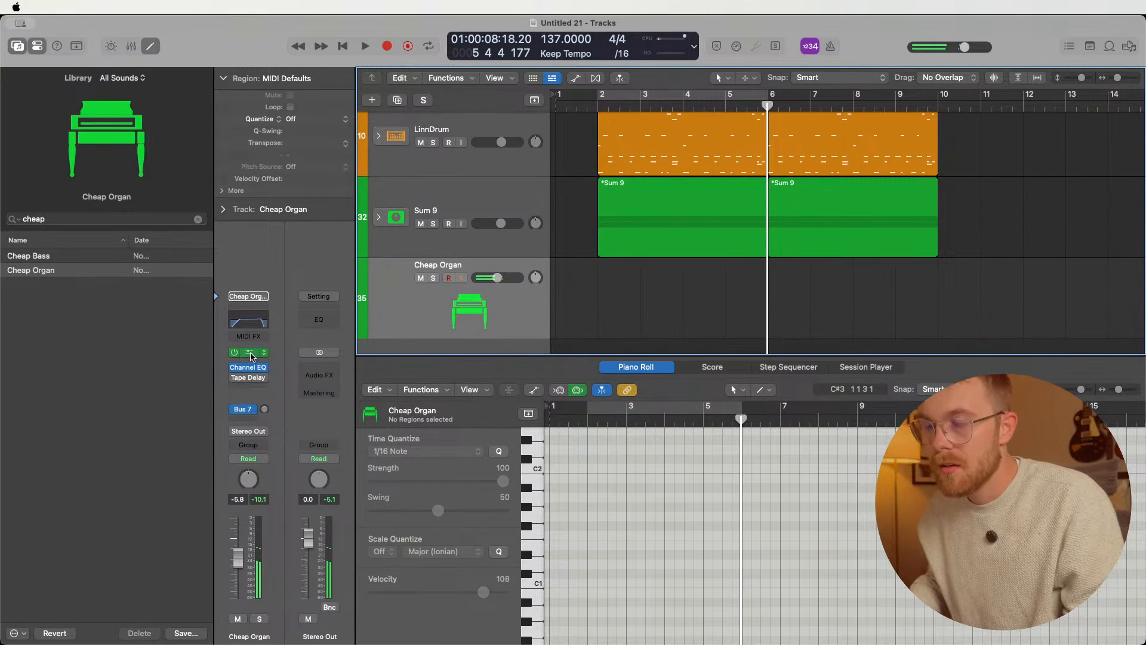
- Adjust the Retro Synth filter on the Cheap Organ track to cutoff 0.684 and resonance 0.16, and close the synth
click(249, 353)
mouse_move(736, 287)
mouse_down()
mouse_move(722, 307)
mouse_move(735, 303)
mouse_up()
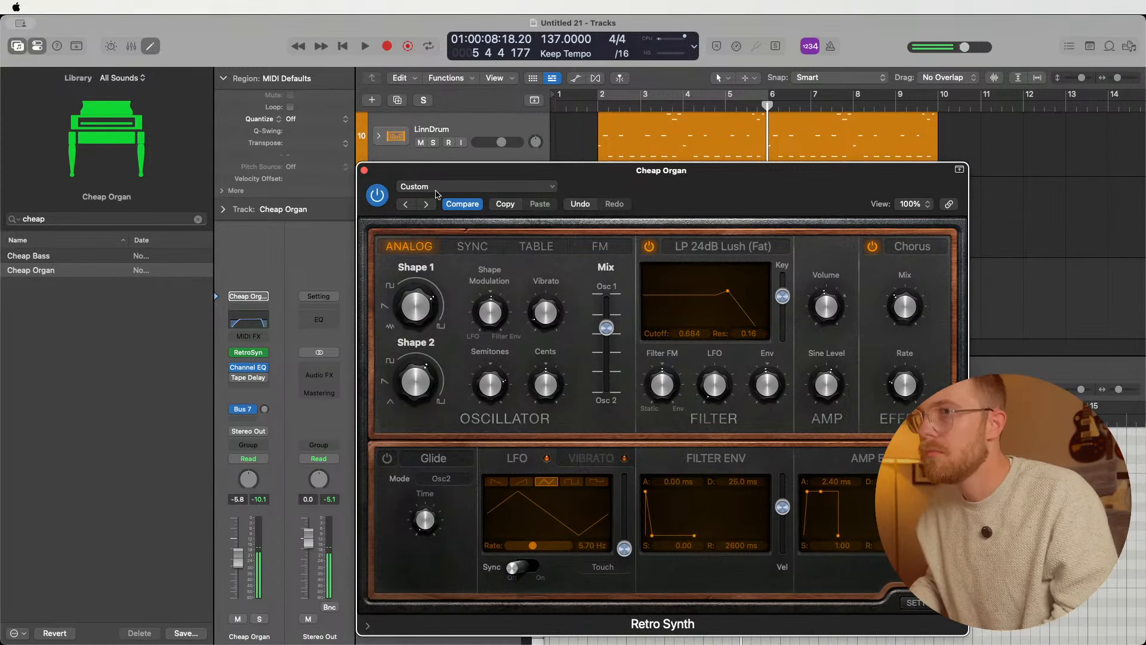
click(363, 170)
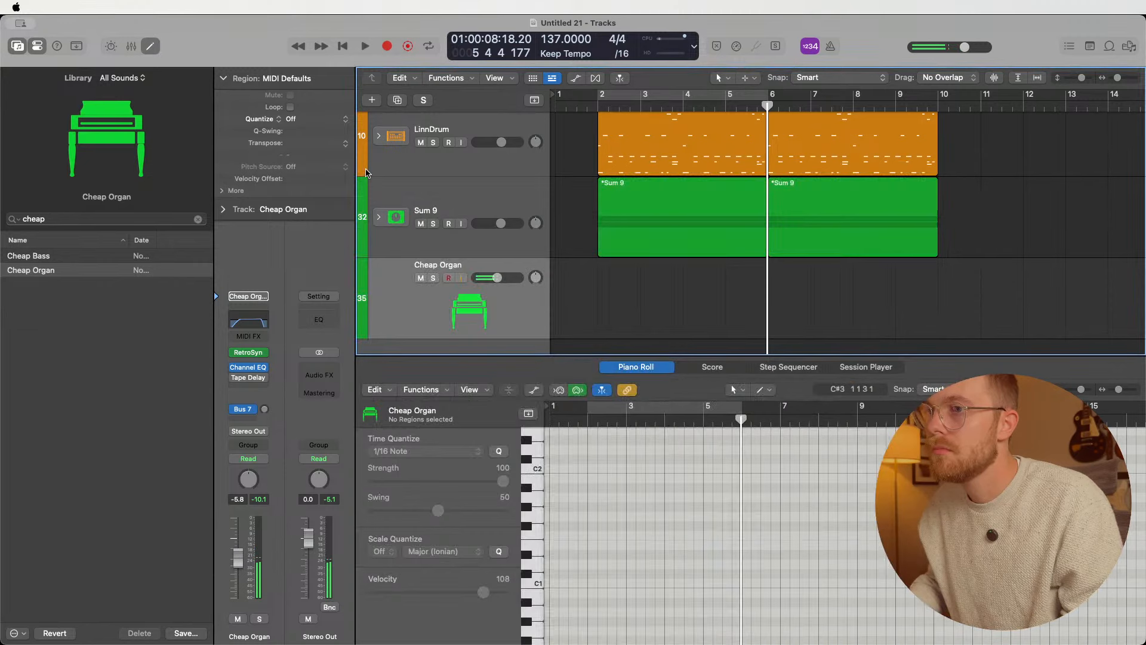
- Replace the Tape Delay on the Cheap Organ track with a stereo Space Designer reverb
click(265, 377)
mouse_move(315, 351)
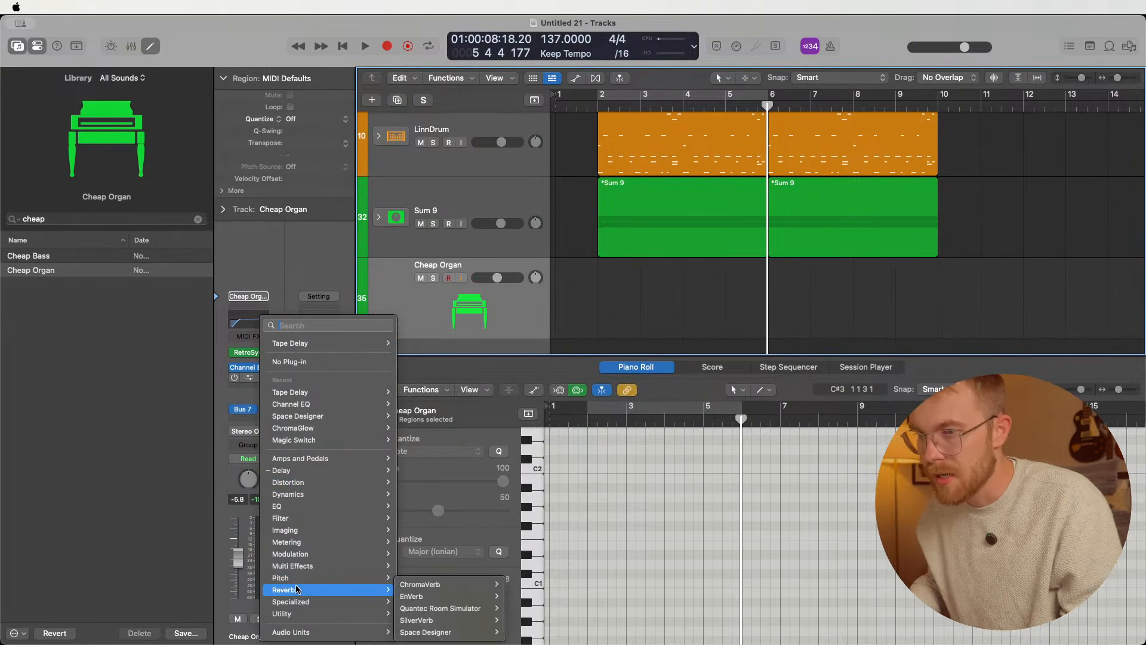
mouse_move(327, 495)
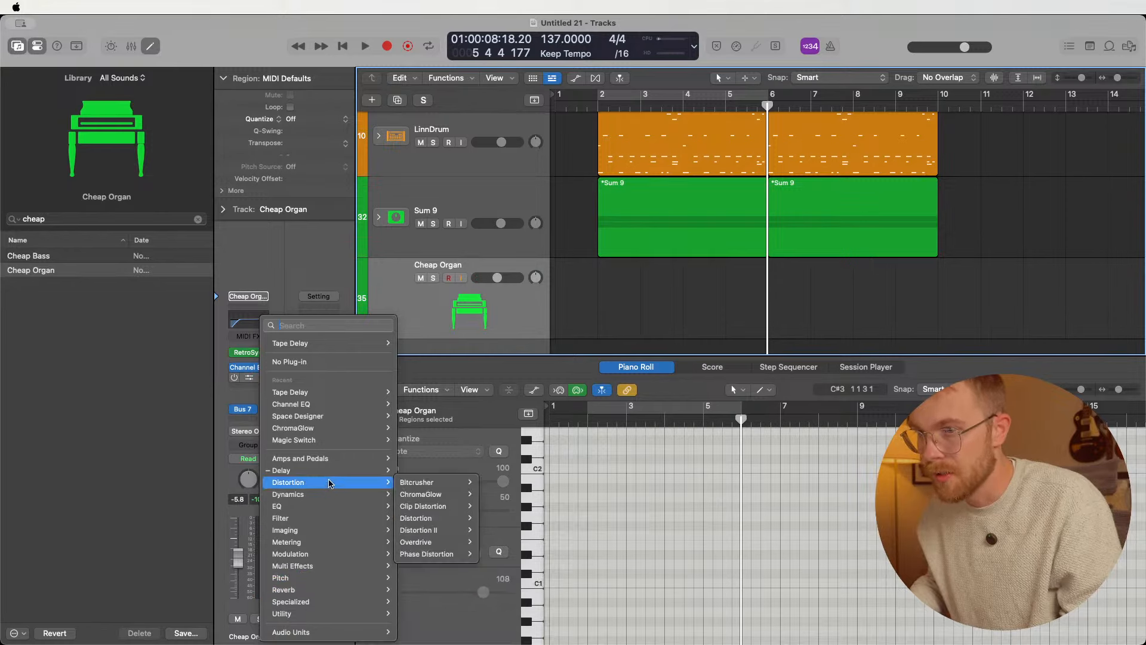
mouse_move(308, 576)
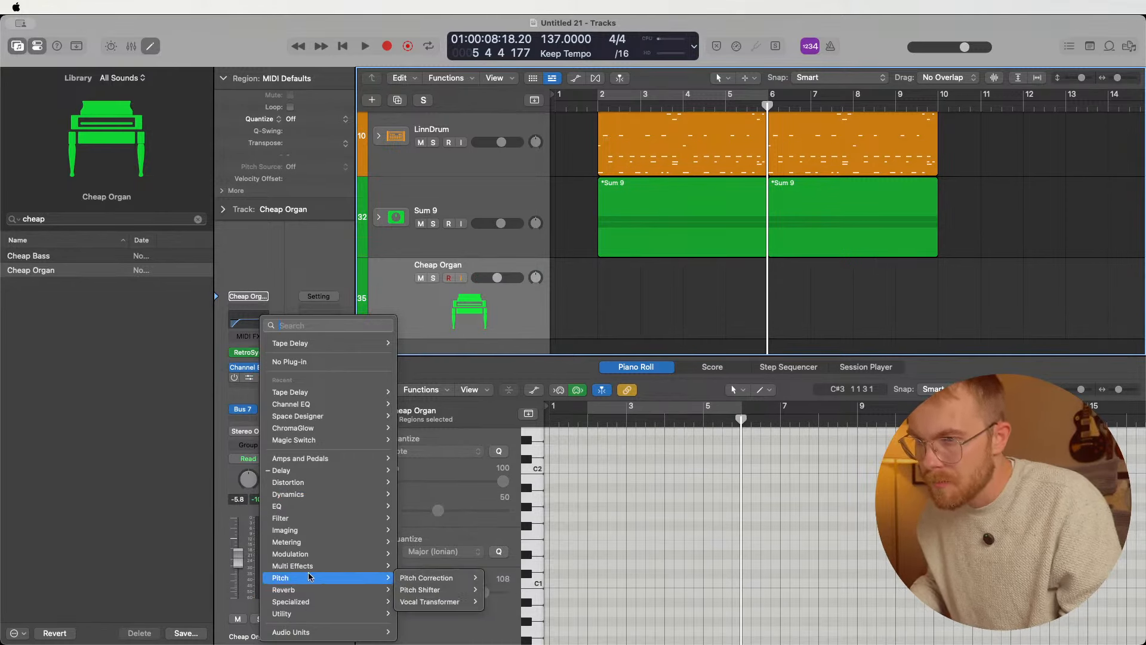
mouse_move(453, 632)
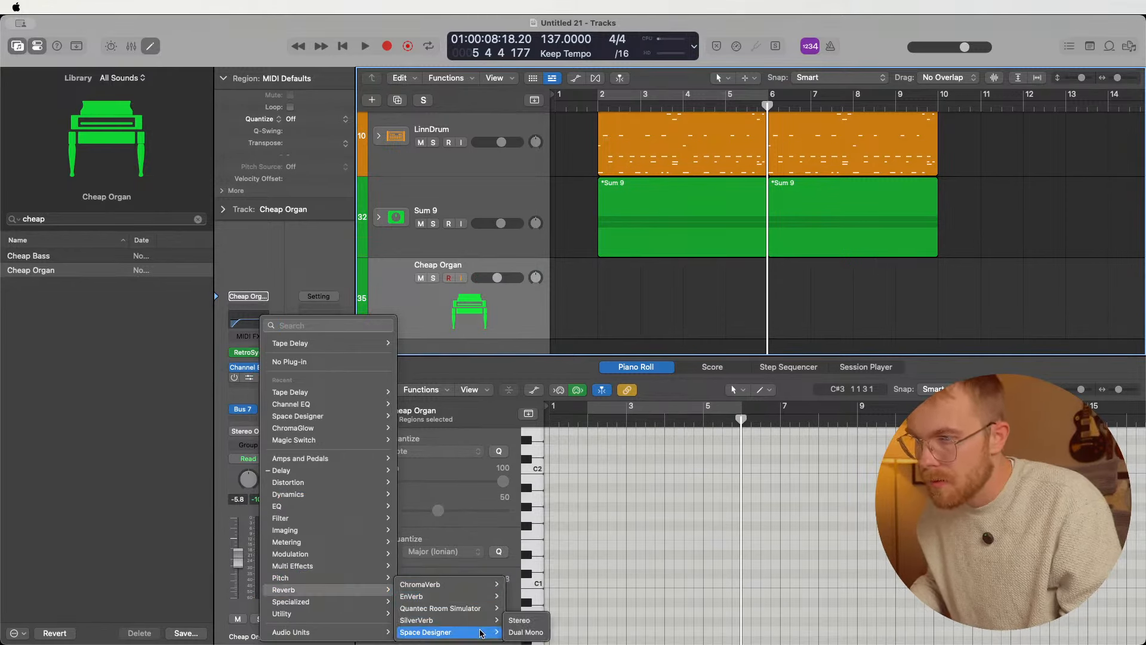
click(526, 622)
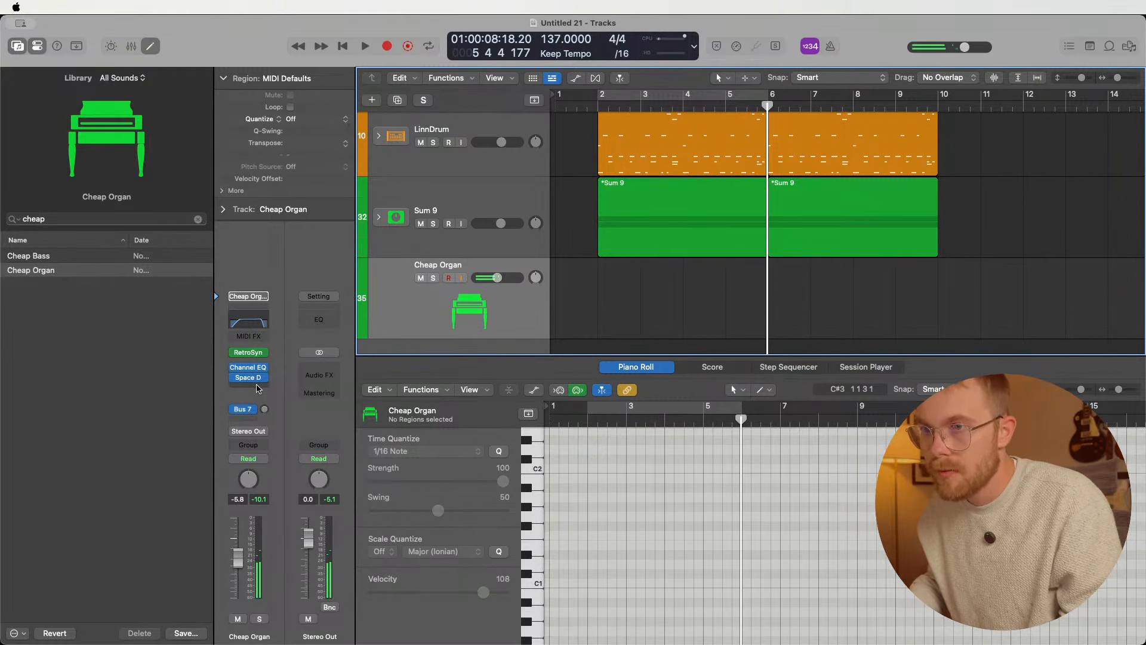
- Search the effects for "vibrato" and insert a stereo Scanner Vibrato after Space Designer on the Cheap Organ track
click(258, 388)
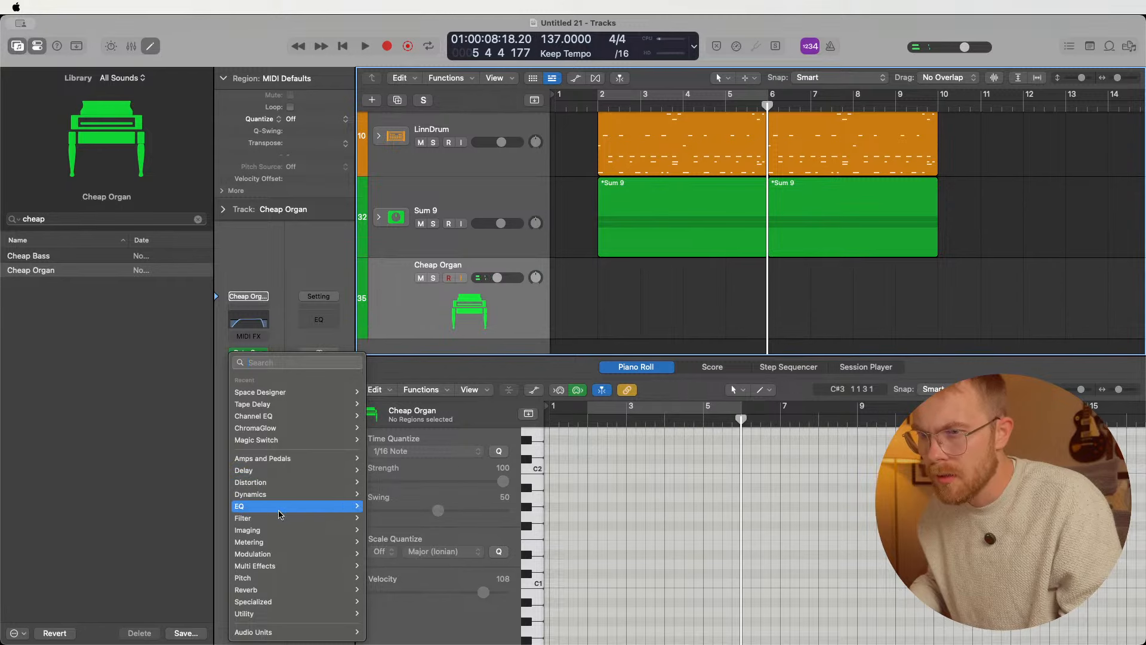
mouse_move(274, 553)
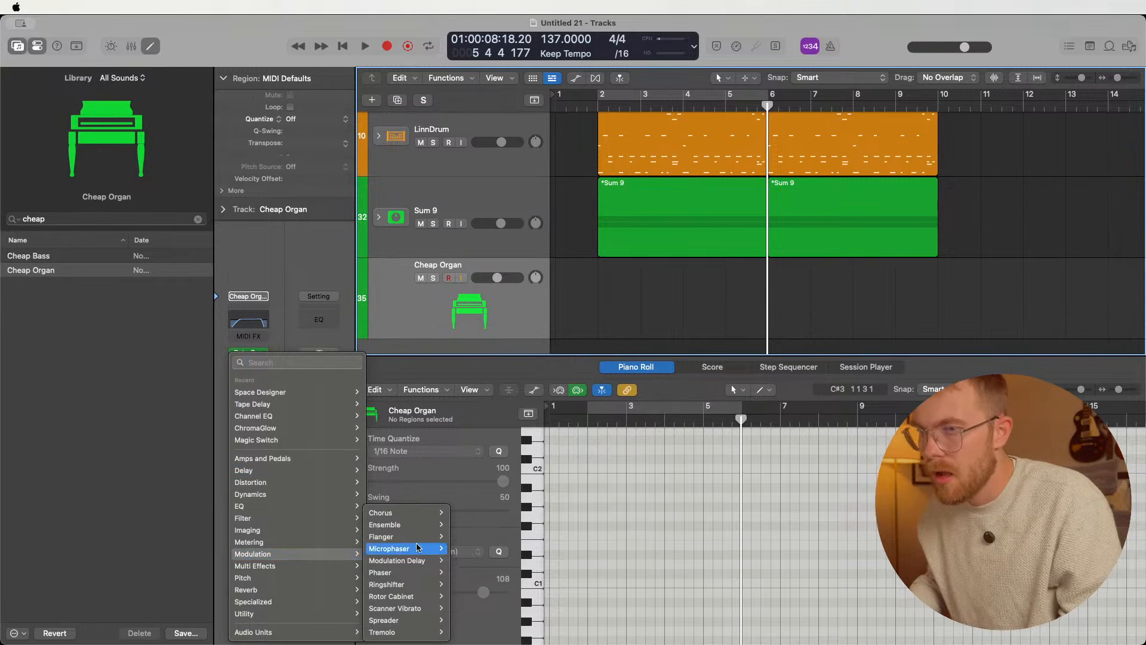
text(vibr)
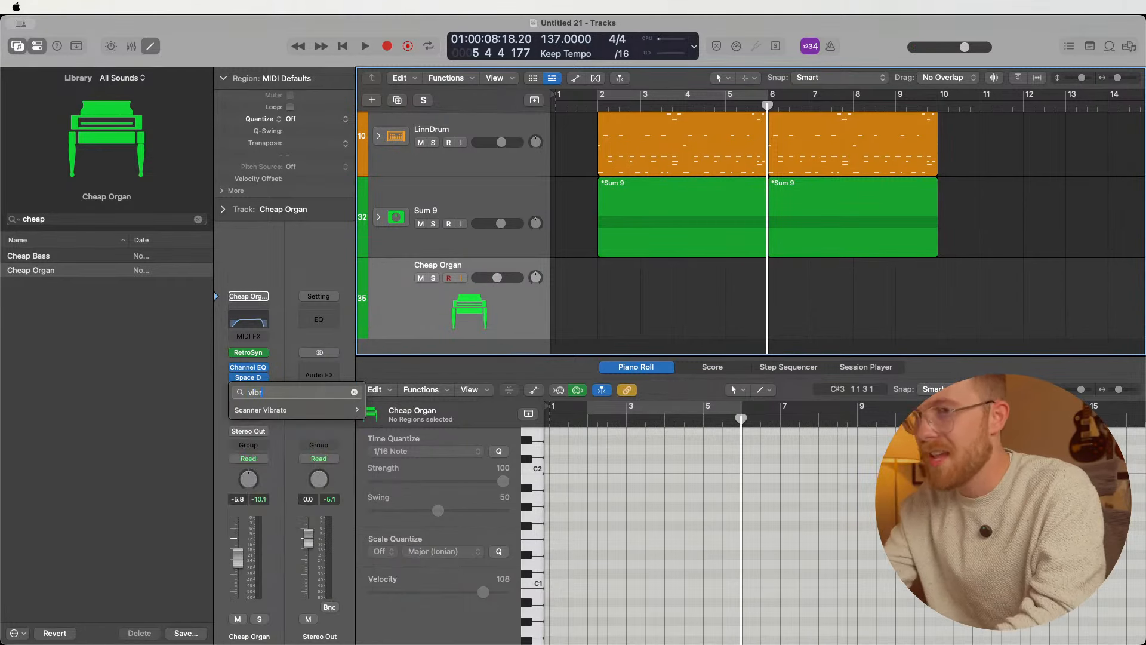
text(ato)
mouse_move(284, 411)
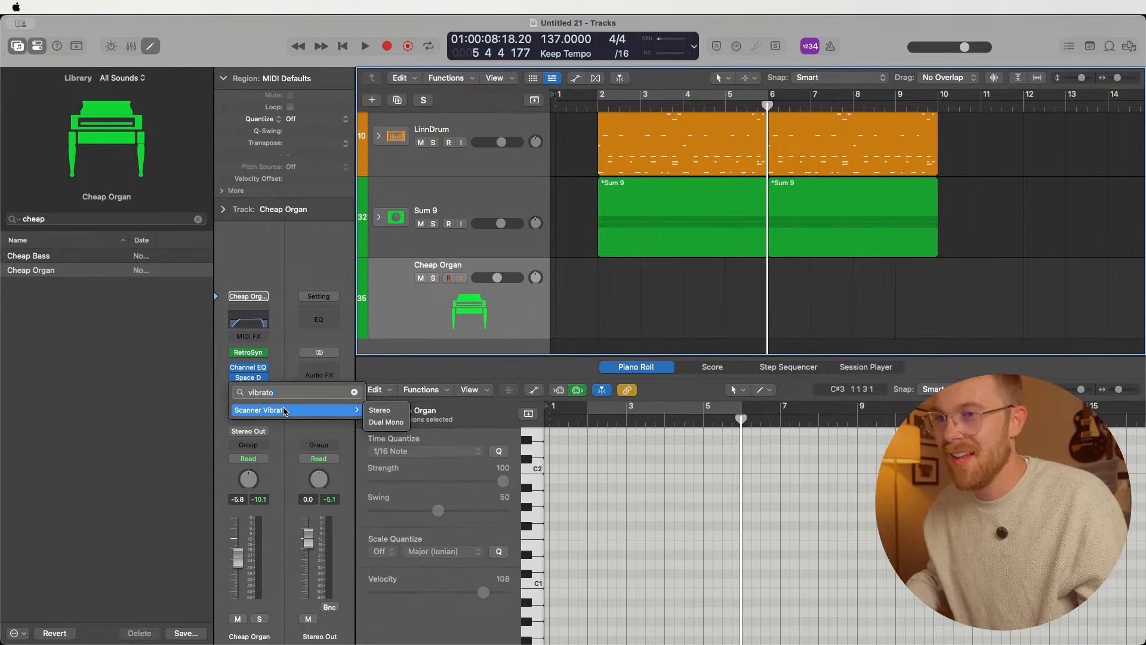
click(380, 410)
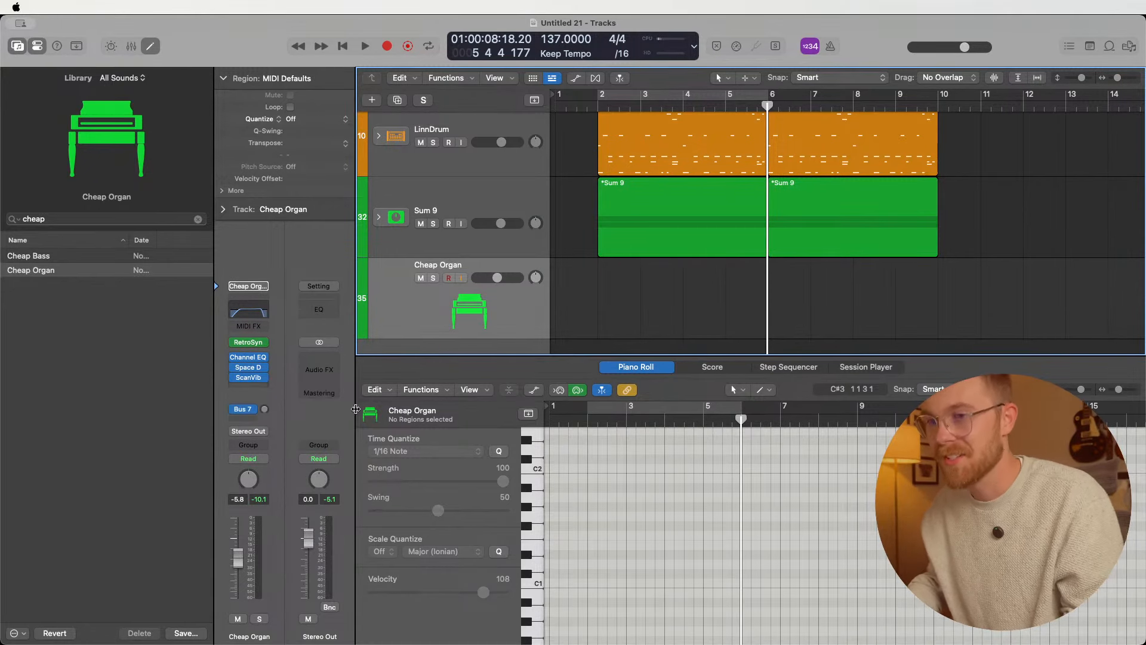
- Turn the Scanner Vibrato's depth up to maximum and set its type to V3
click(248, 377)
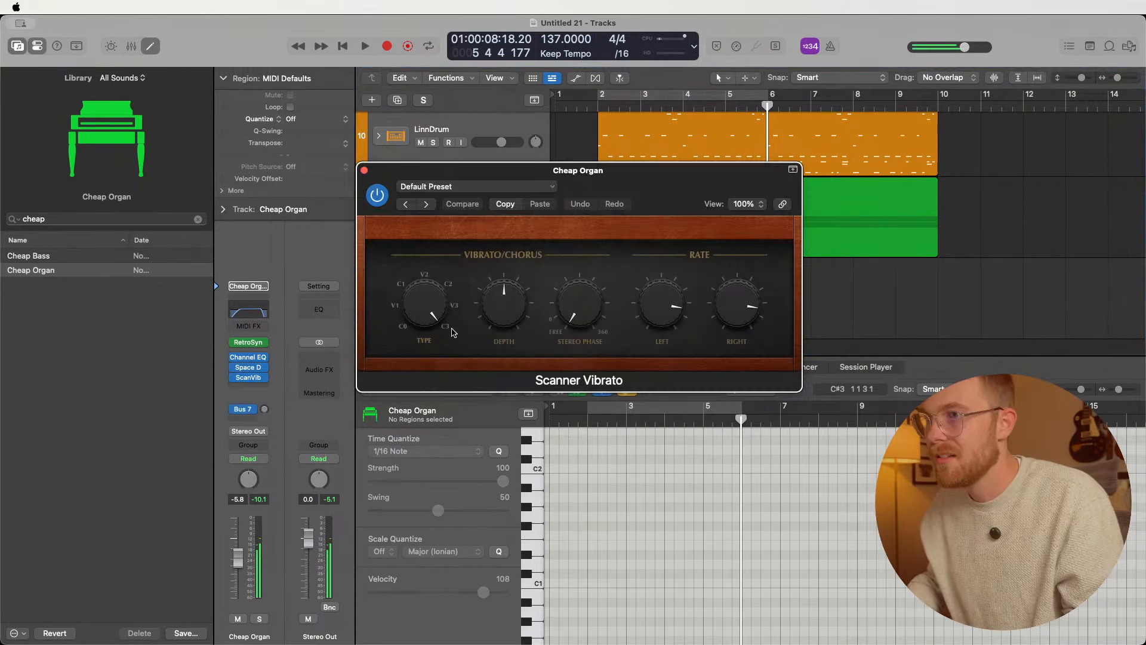
drag(476, 328, 521, 173)
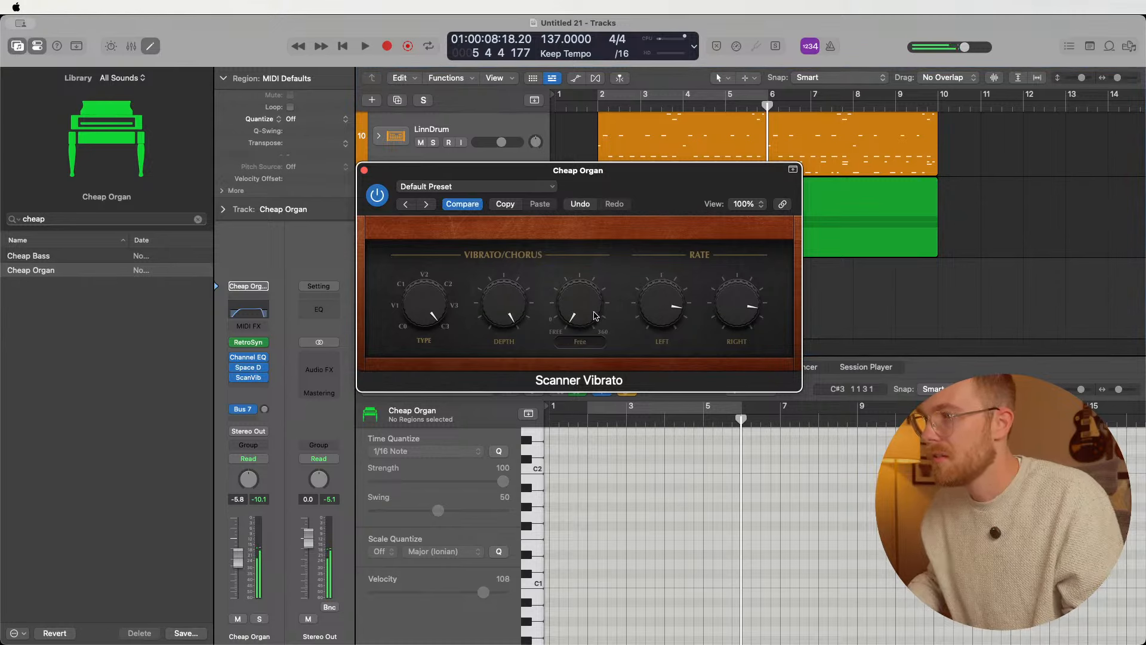
drag(582, 304, 565, 334)
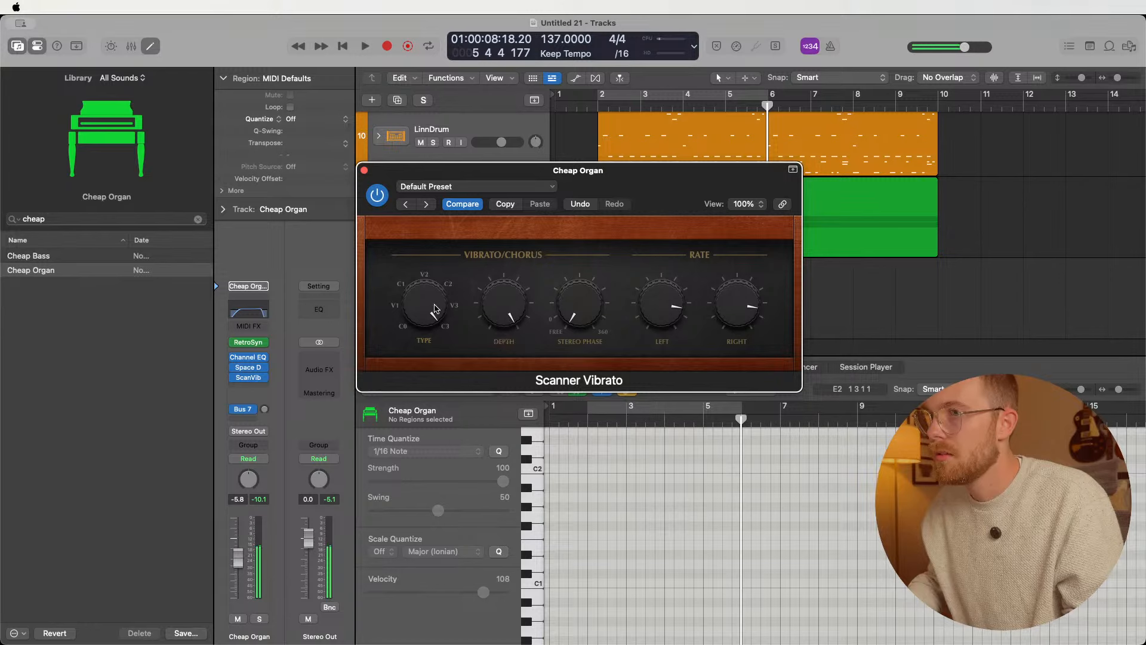
drag(435, 309, 434, 330)
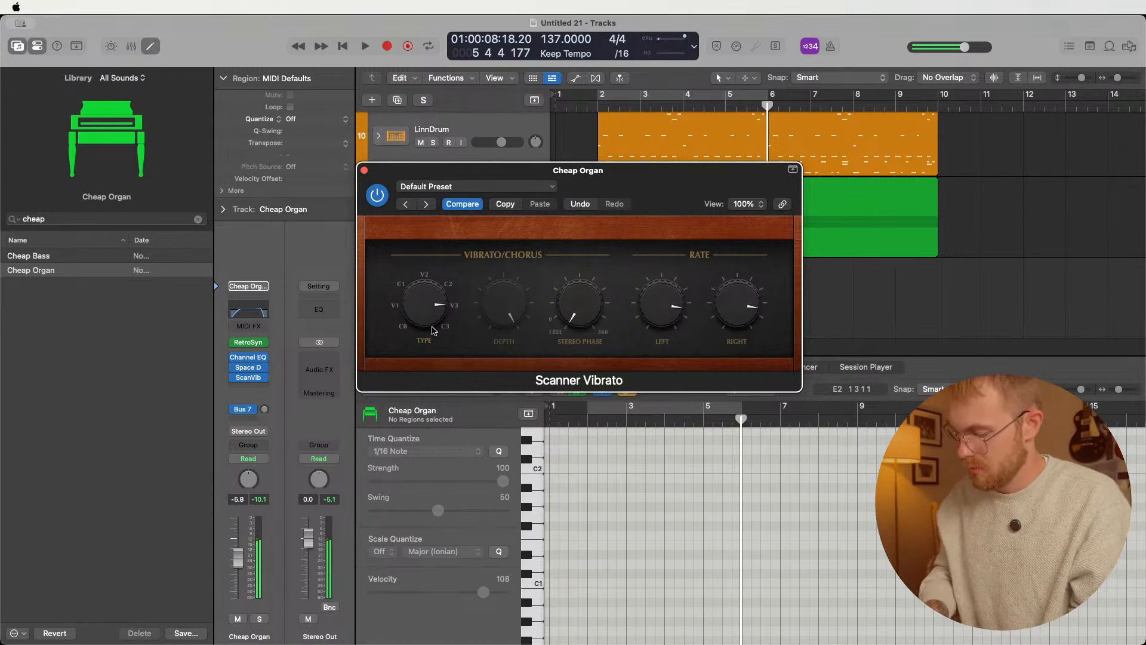
- Insert the stereo BABY Audio Magic Switch after the Scanner Vibrato on the Cheap Organ track and open it
click(263, 389)
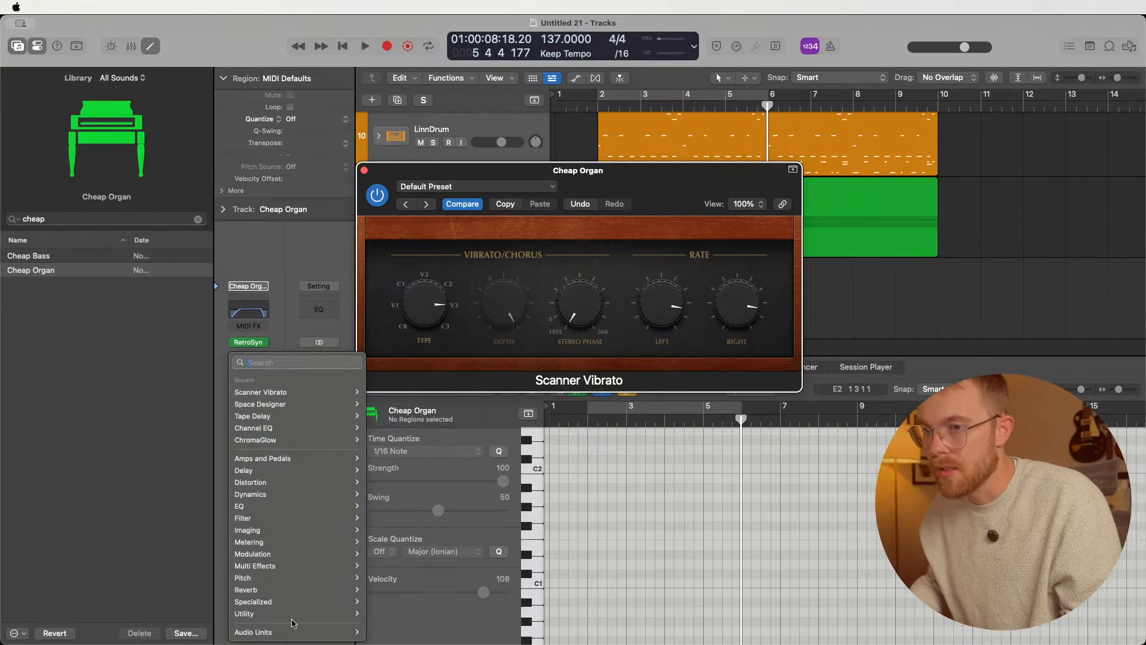
mouse_move(296, 631)
mouse_move(414, 419)
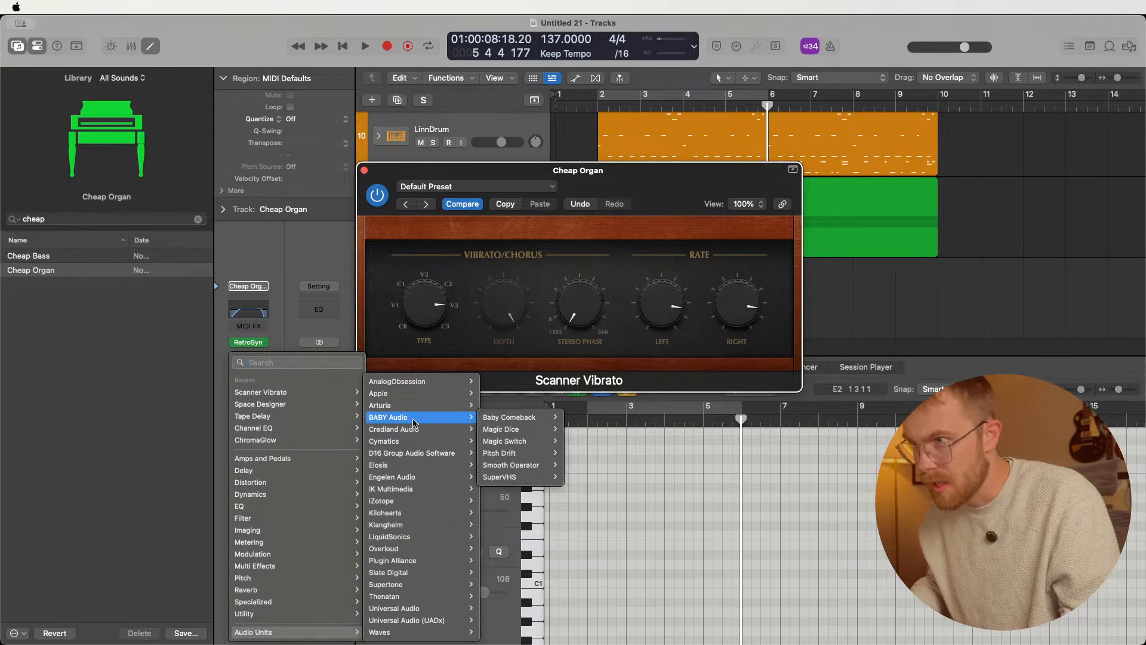
mouse_move(527, 445)
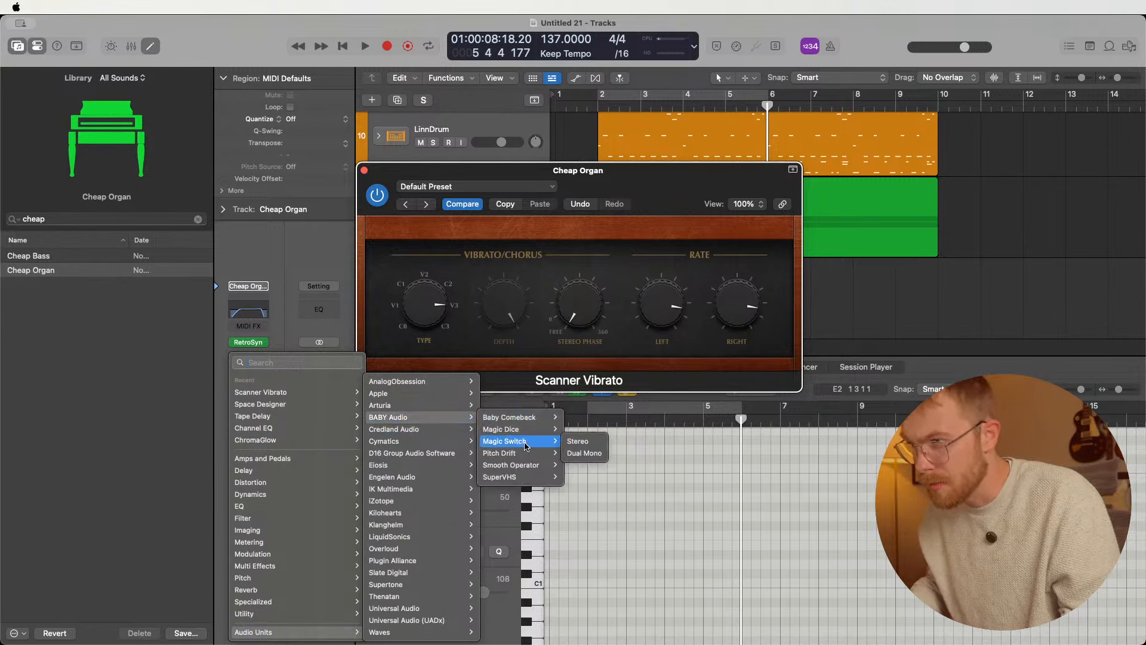
click(578, 441)
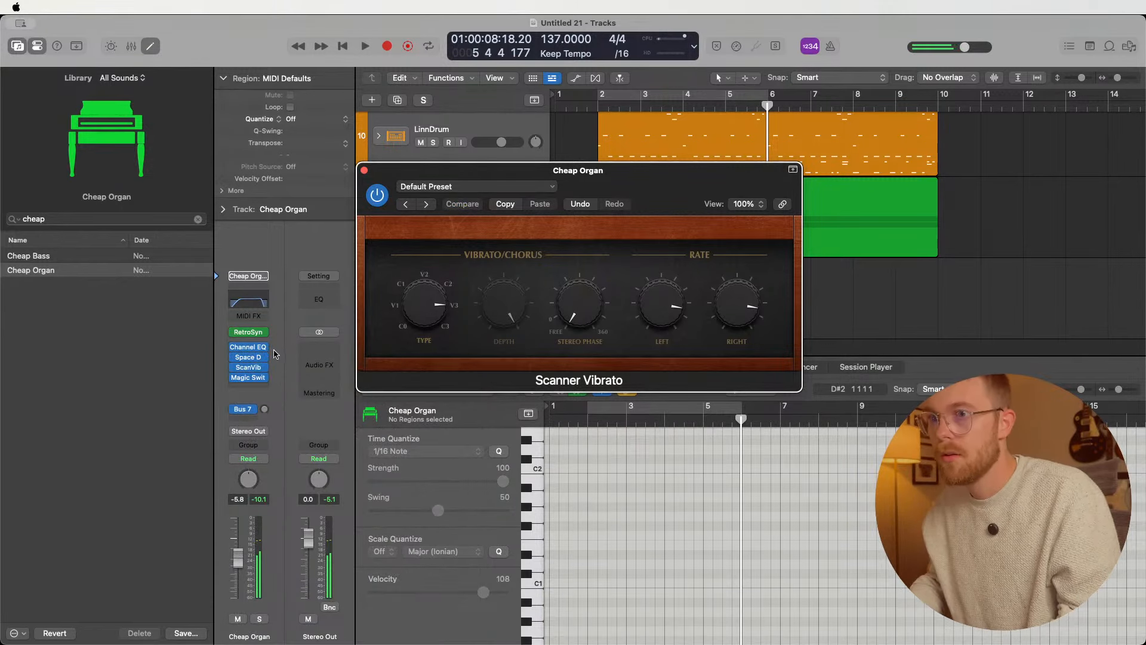
click(248, 378)
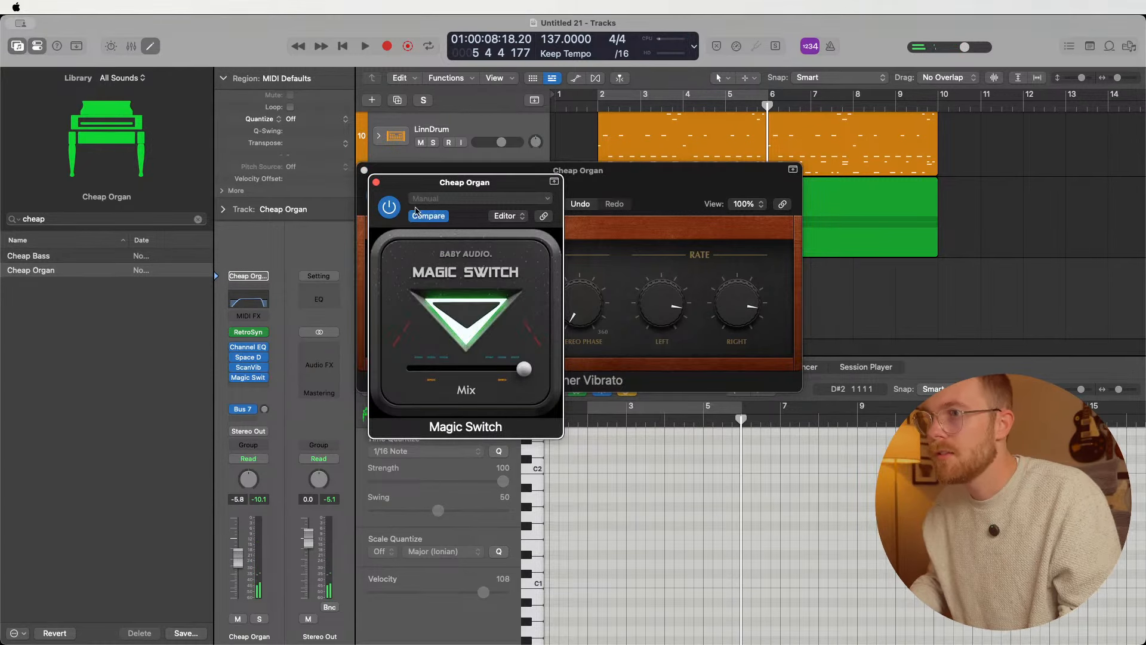
- Close the Magic Switch and Scanner Vibrato windows and lower the Cheap Organ track's volume to -10.8 dB
click(376, 182)
click(363, 170)
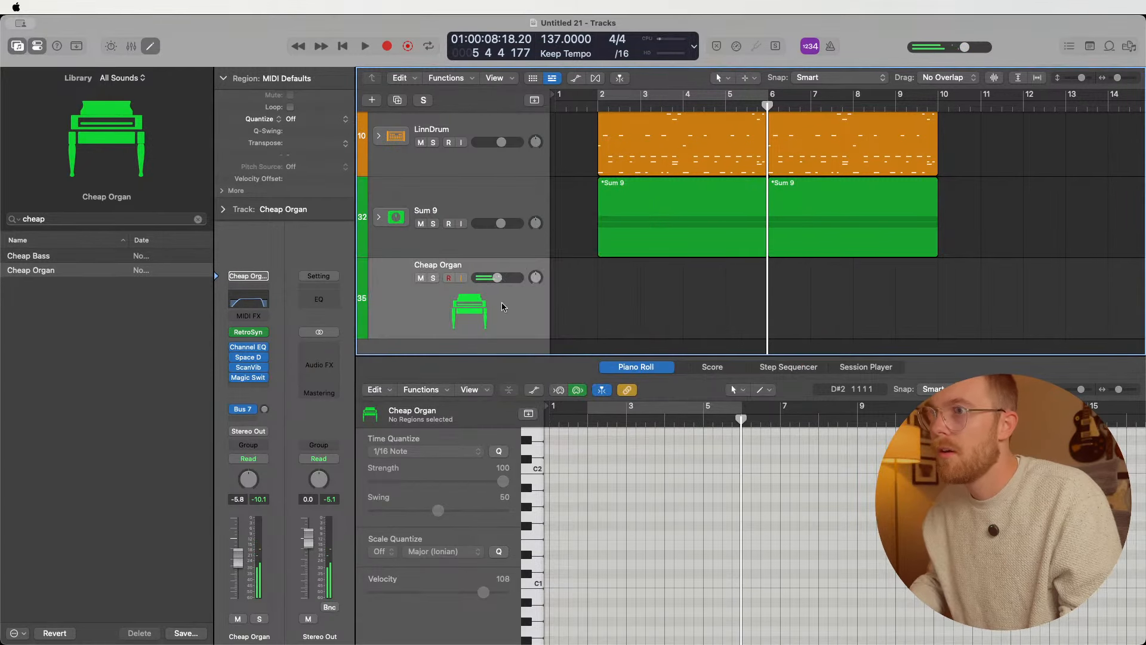
drag(497, 277, 493, 278)
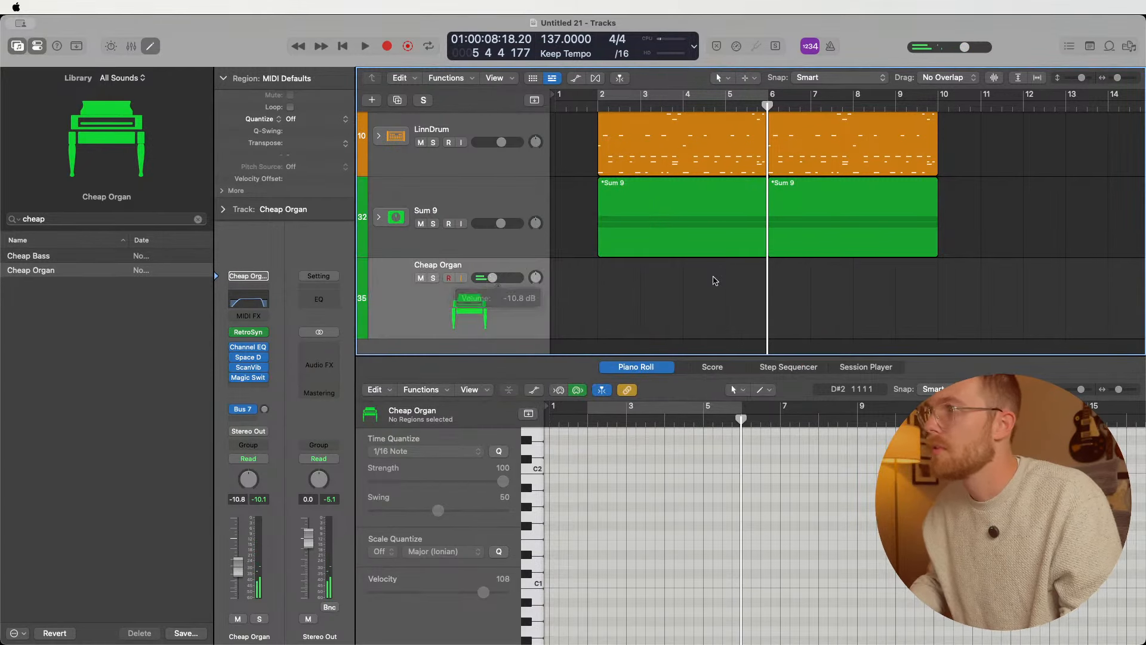
- Record a Cheap Organ melody take over bars 5 to 9, starting from bar 4, and delete the take
click(682, 105)
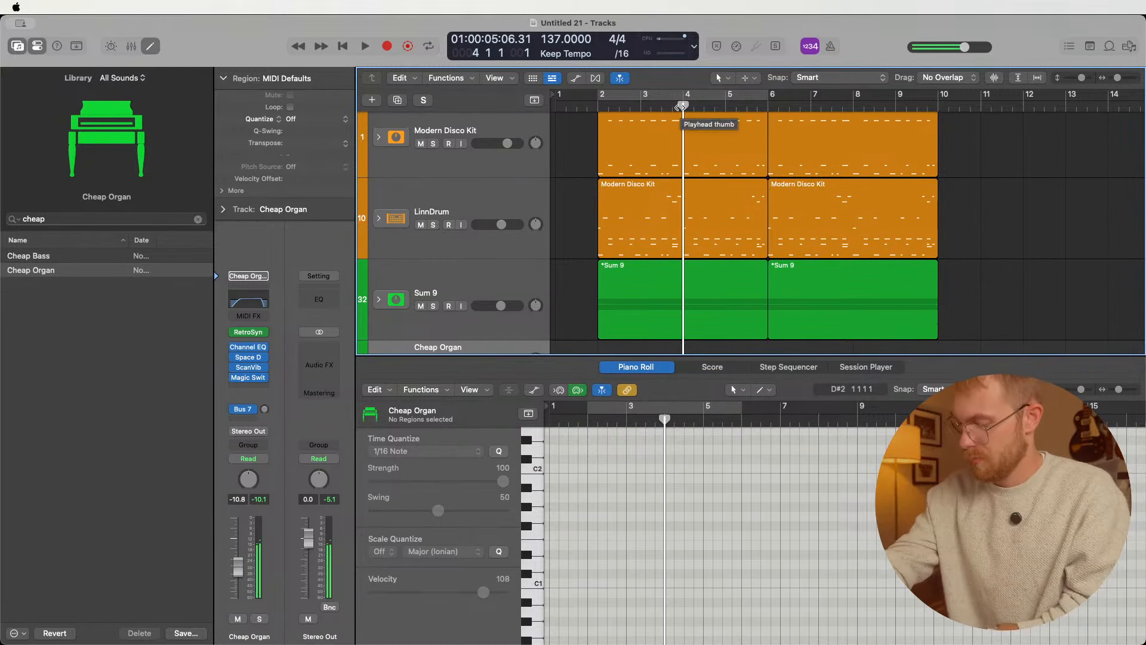
key(r)
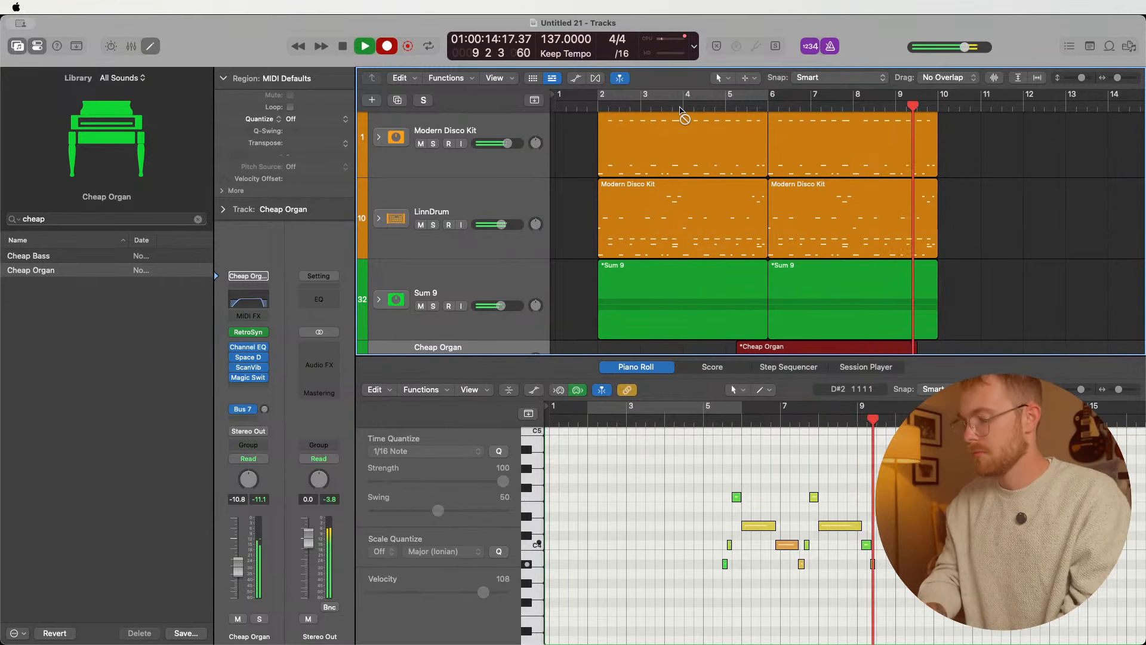
key(space)
scroll(806, 227, down, 2)
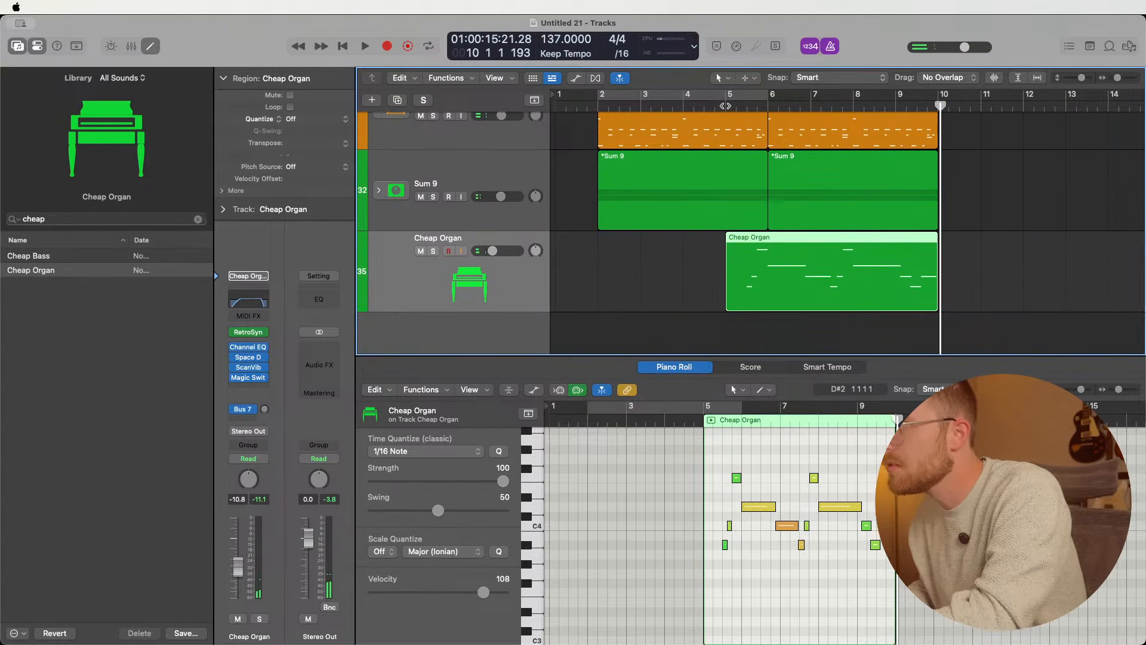
click(715, 297)
click(772, 292)
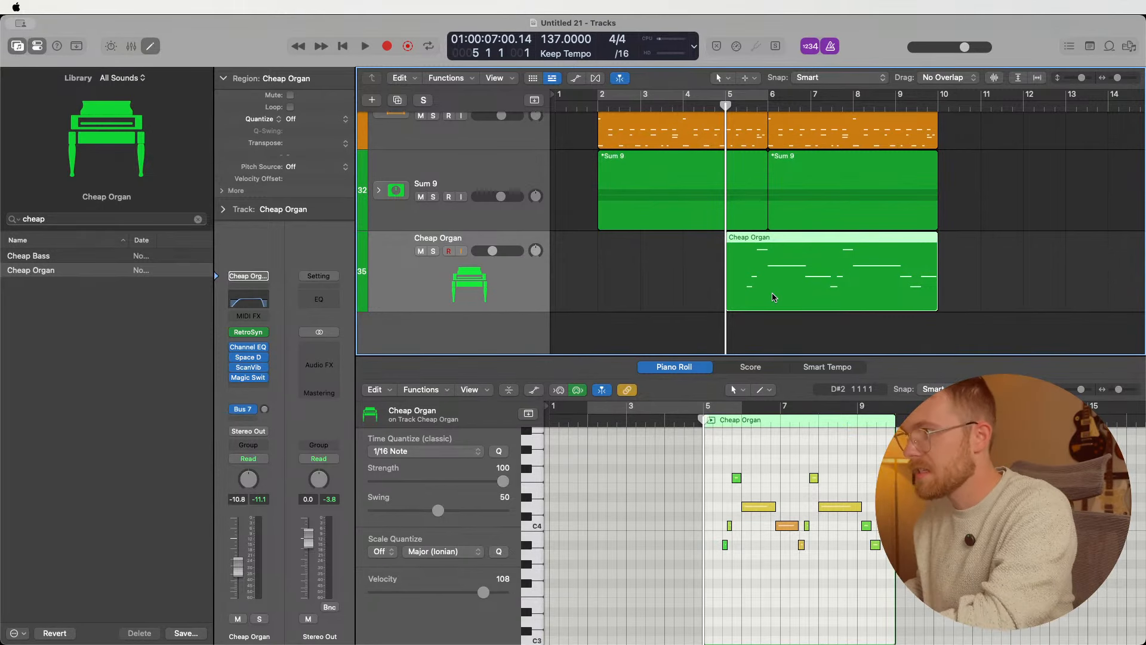
key(Delete)
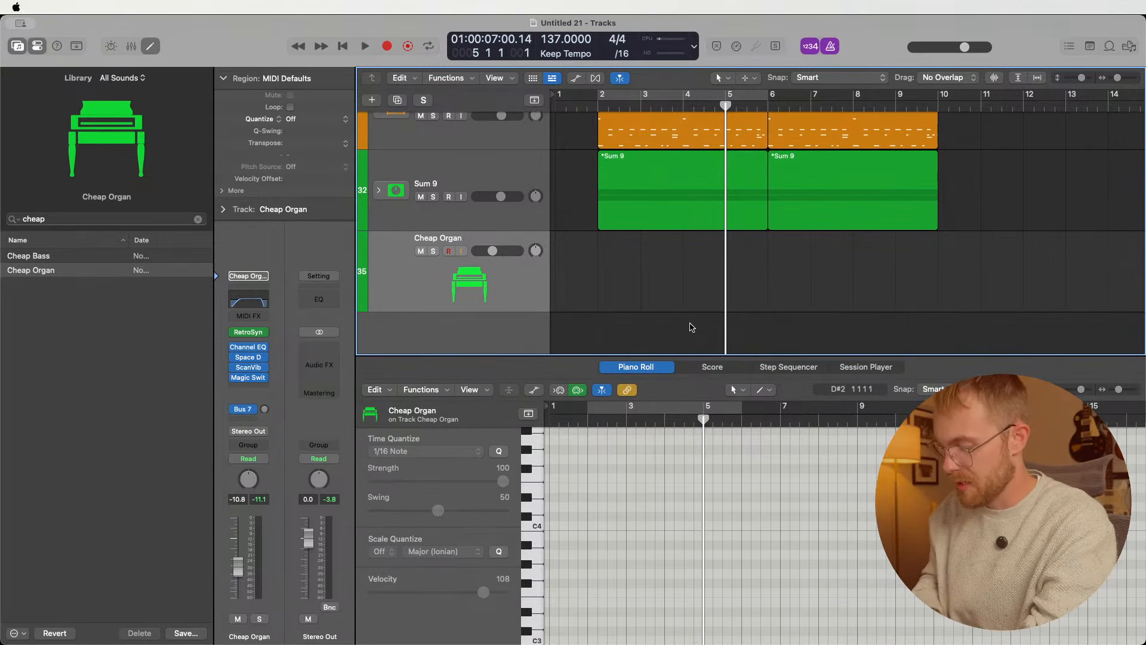
- Record another Cheap Organ melody take from bar 5 to bar 10 and delete it
key(r)
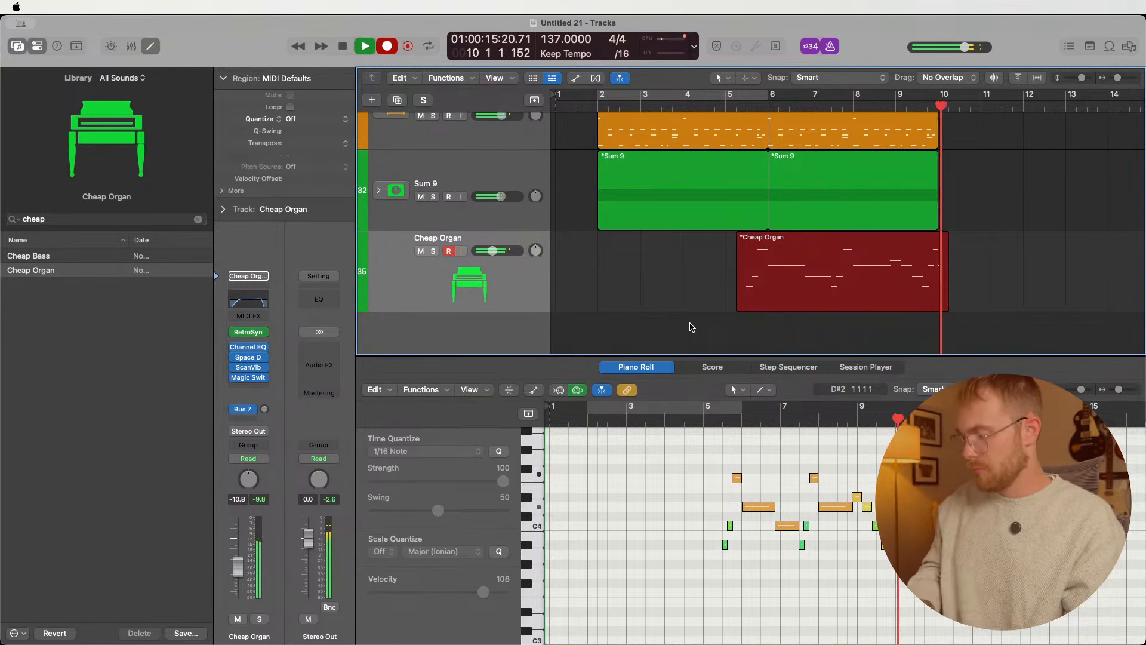
key(space)
key(Delete)
- Repeat the last Modern Disco Kit, LinnDrum and Sum 9 regions from bar 10 to 14 and move the playhead to bar 5
scroll(825, 329, up, 5)
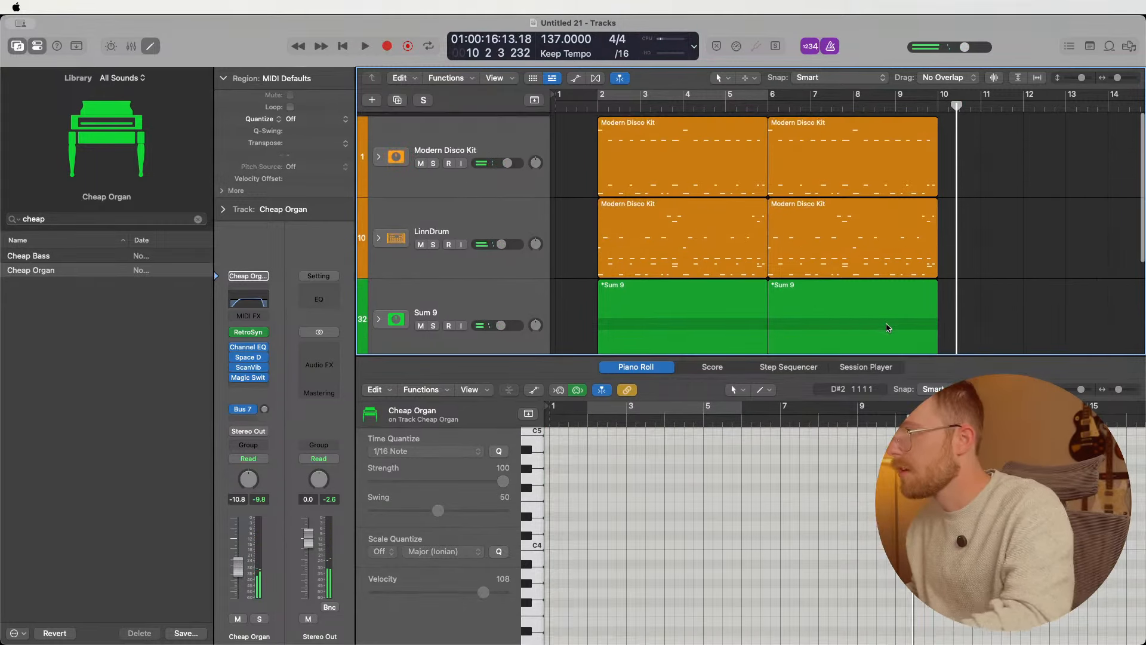
drag(975, 322, 1004, 143)
click(737, 103)
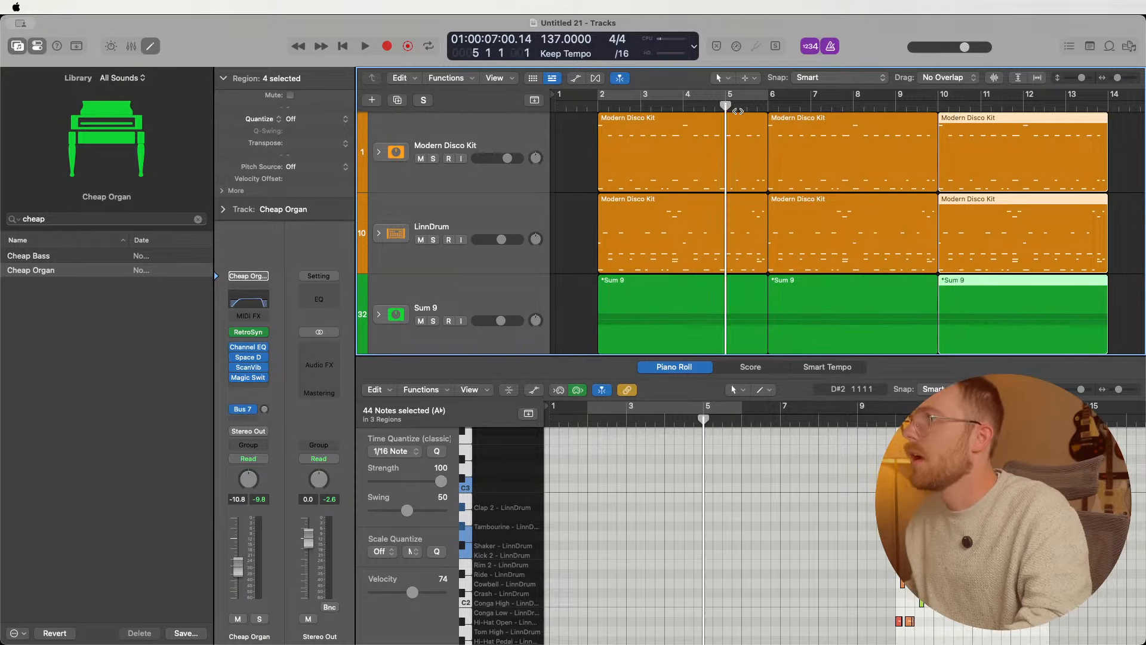
- Record the Cheap Organ melody from bar 5 to just past bar 14
scroll(821, 225, down, 3)
click(833, 256)
key(r)
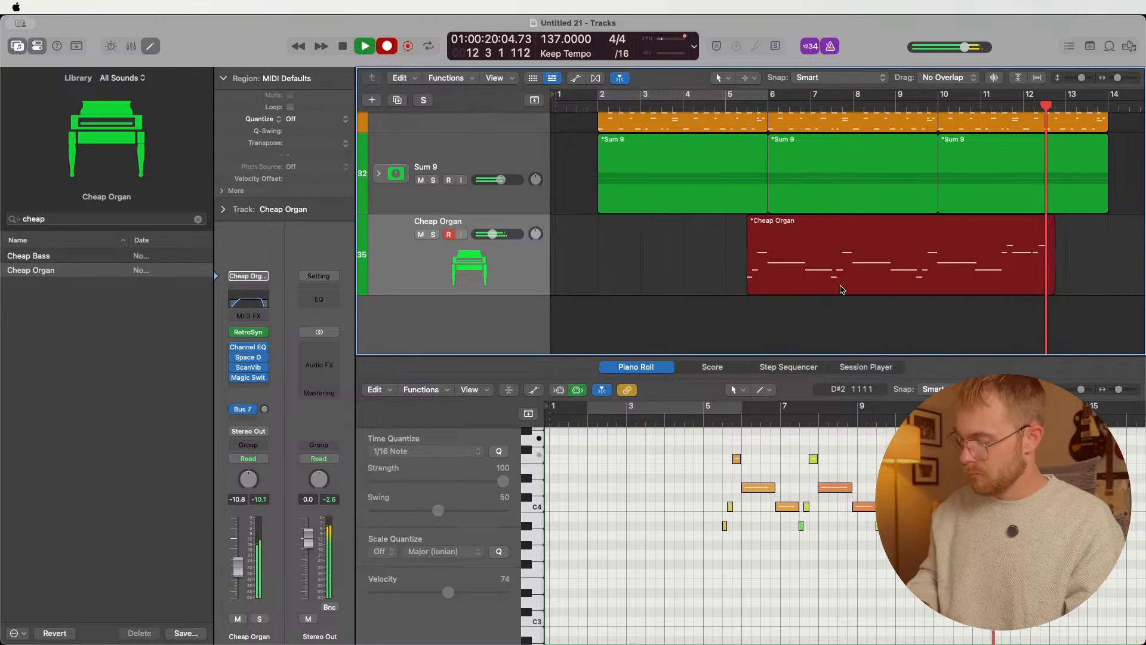
scroll(841, 290, right, 10)
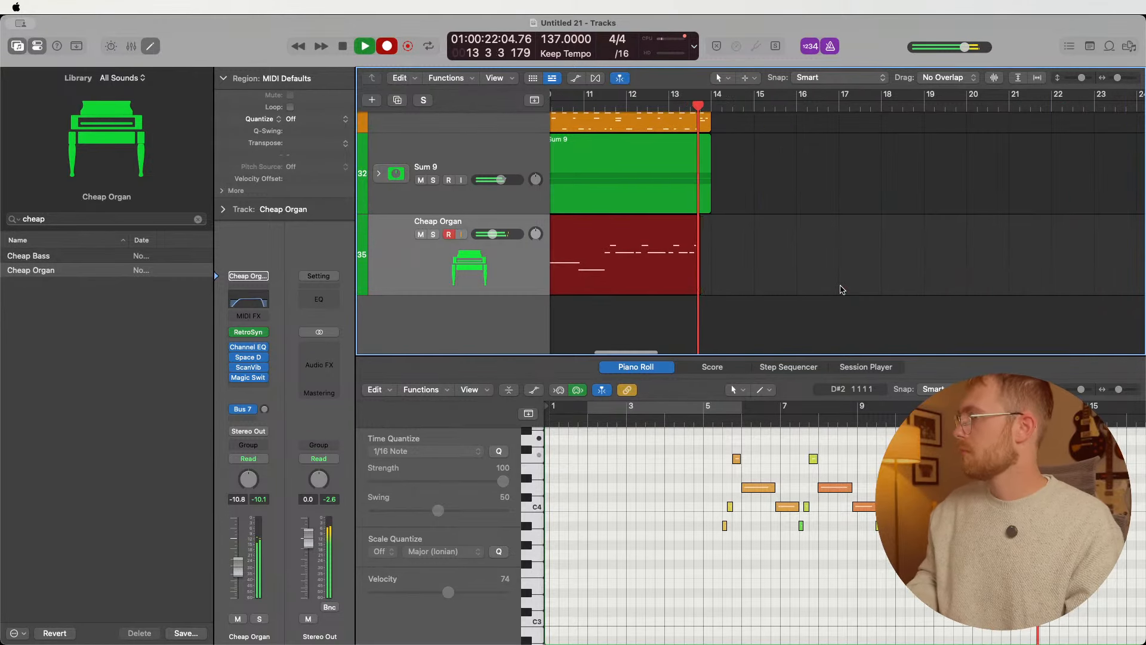
key(space)
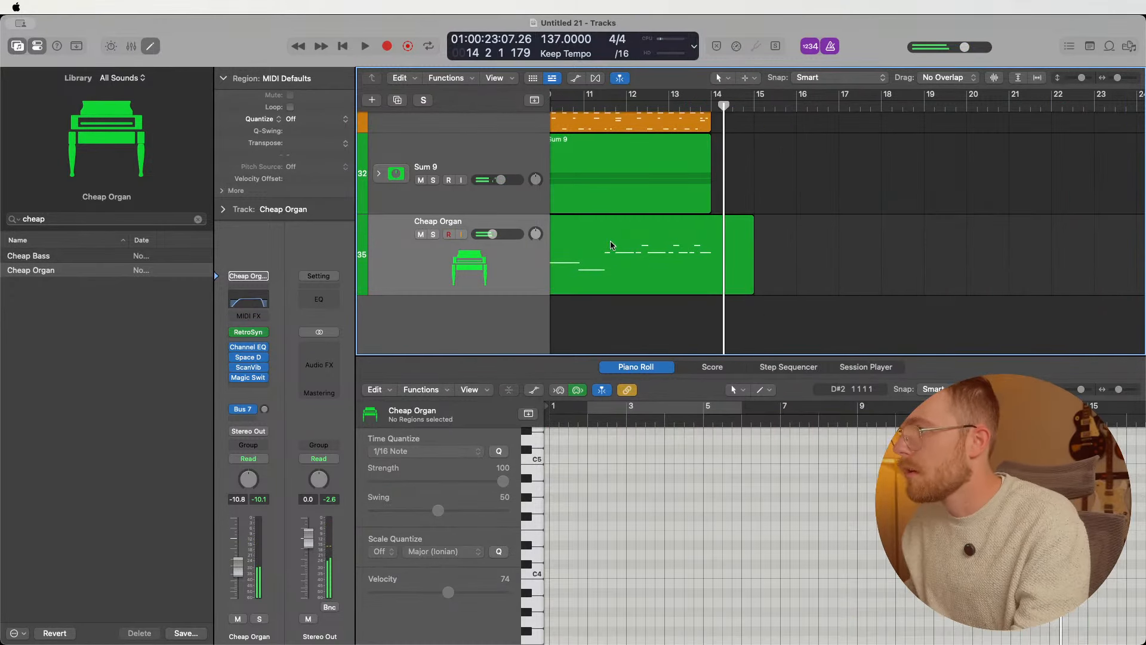
- Quantize all notes of the Cheap Organ region to 1/16 Note and lower the track's volume to -11.4 dB
scroll(613, 247, left, 6)
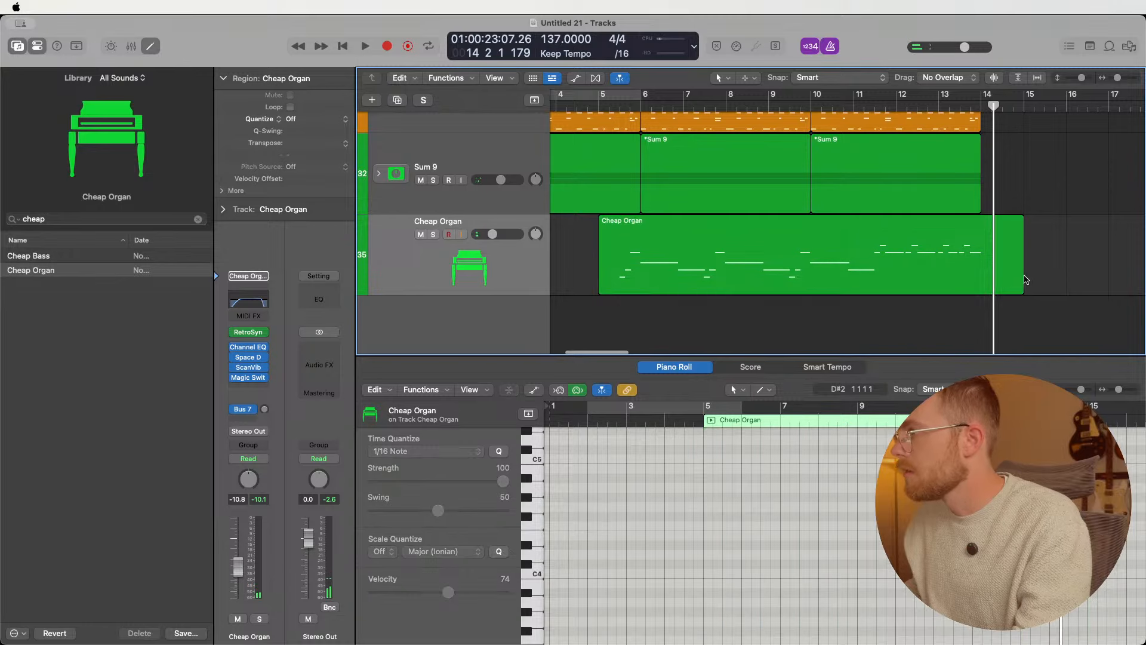
scroll(1042, 501, right, 1)
scroll(1042, 502, down, 2)
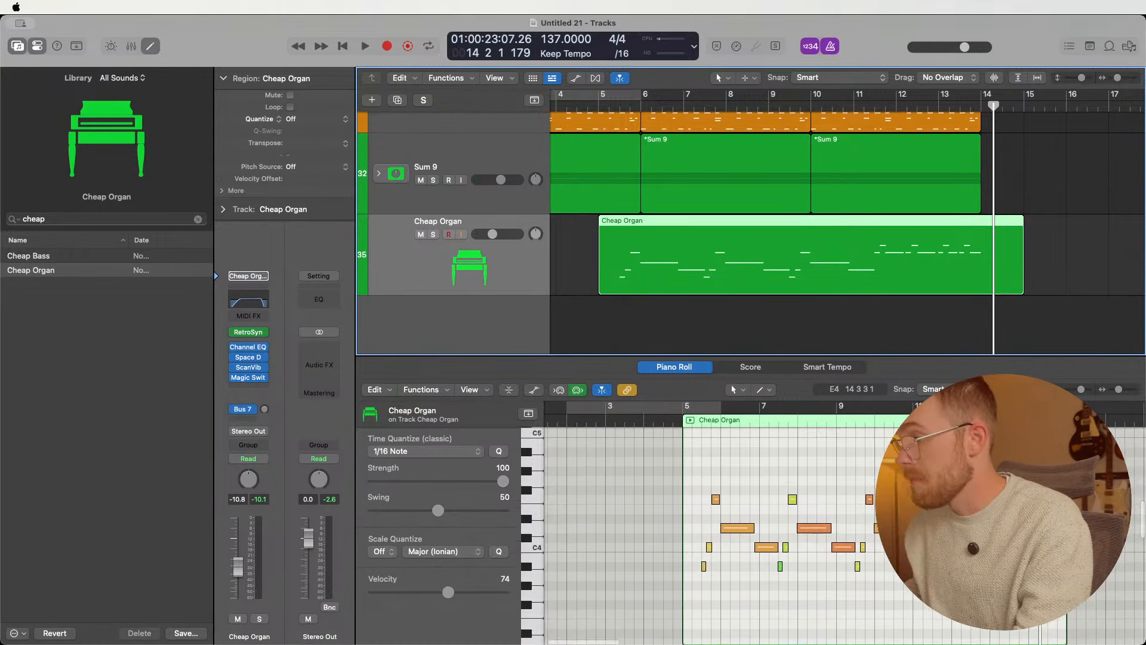
key(super+a)
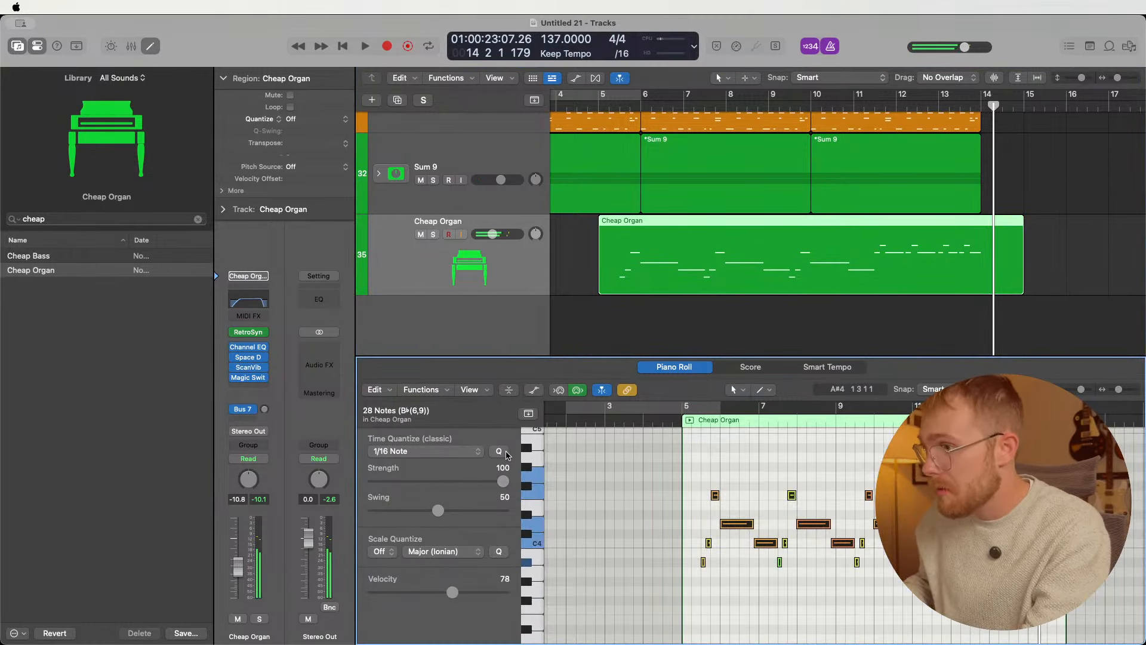
click(584, 331)
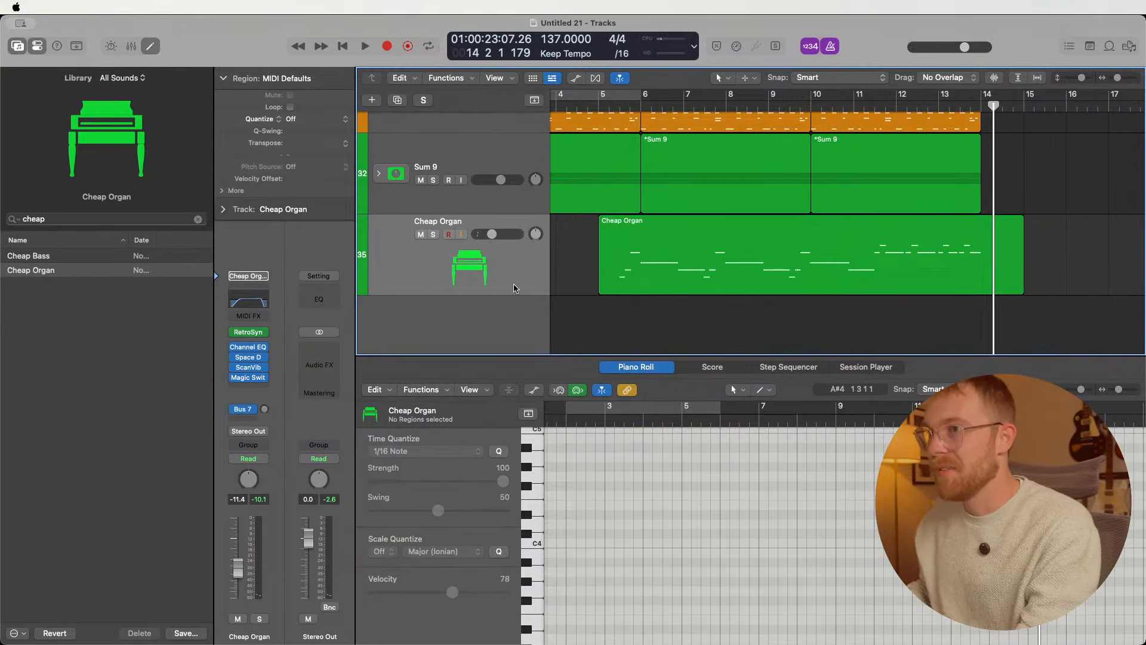
- Duplicate the Cheap Organ track with its settings and remove all insert effects from the copy
key(super+d)
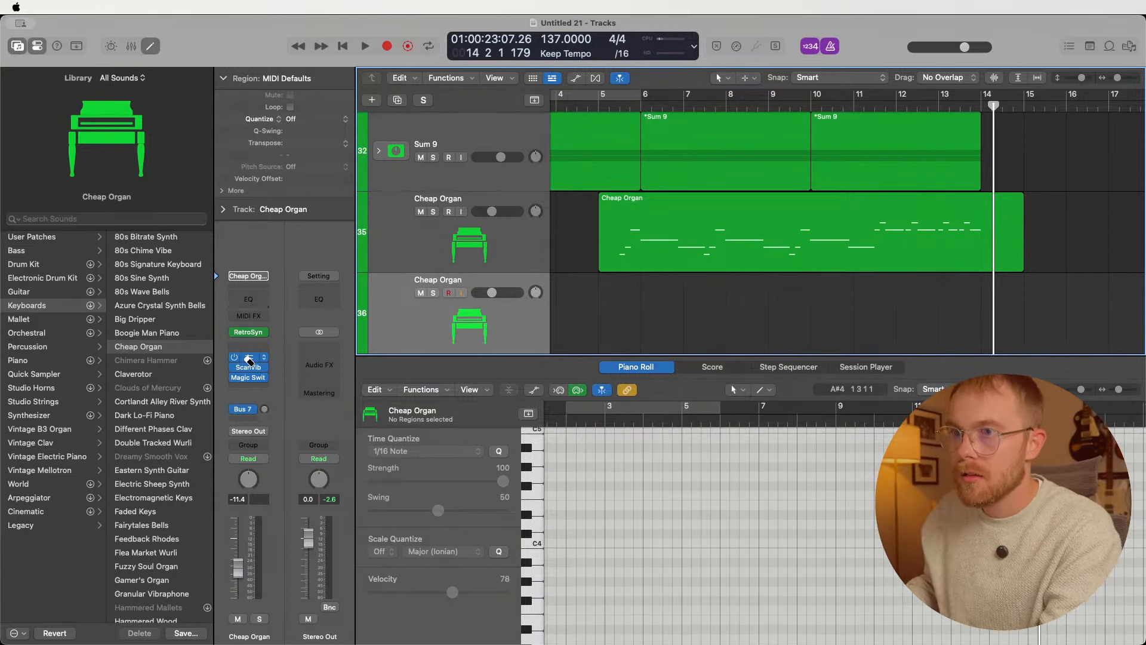
alt+super+click(248, 378)
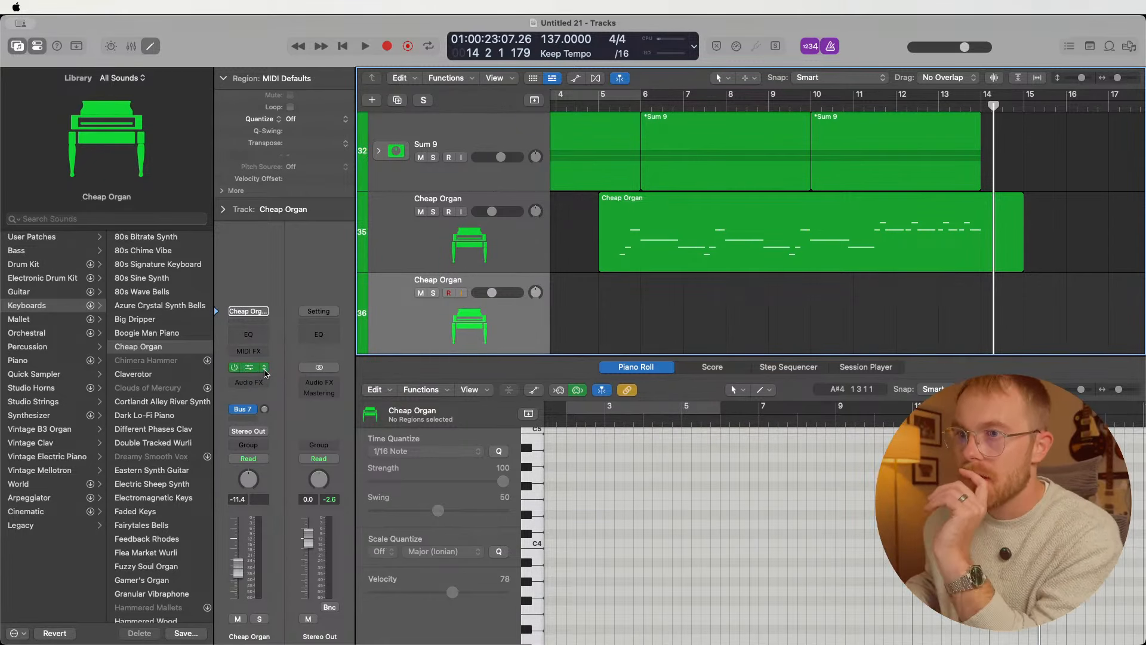
- Replace the lower Cheap Organ track's instrument with BABY Audio's Atoms in stereo and open its window clear of the regions
click(265, 370)
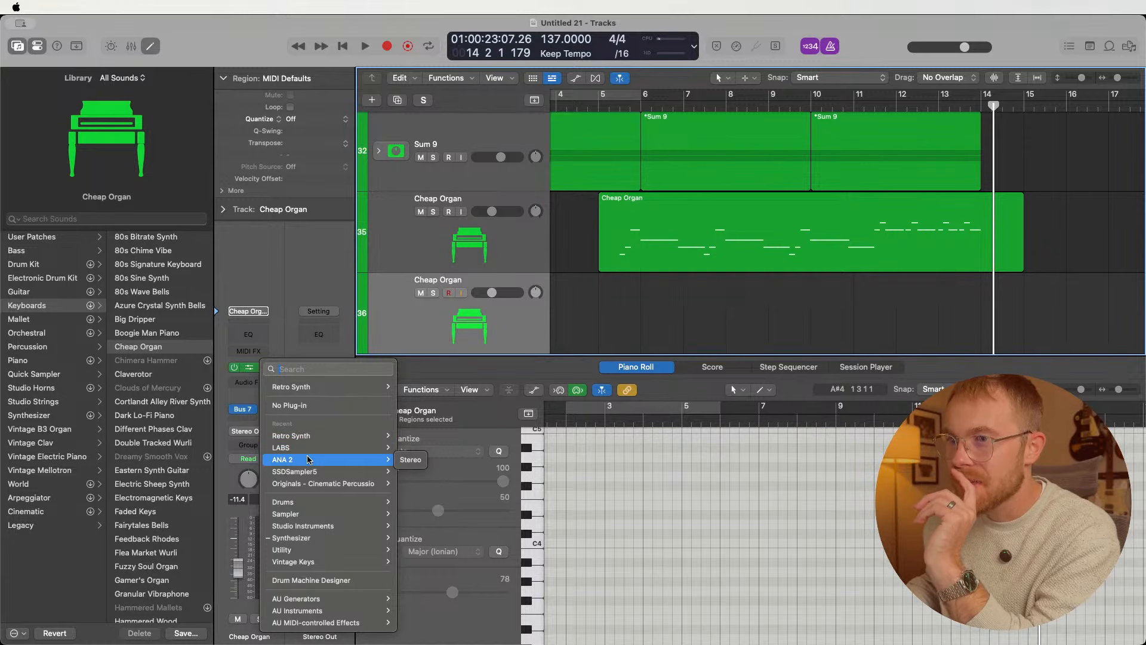
mouse_move(311, 448)
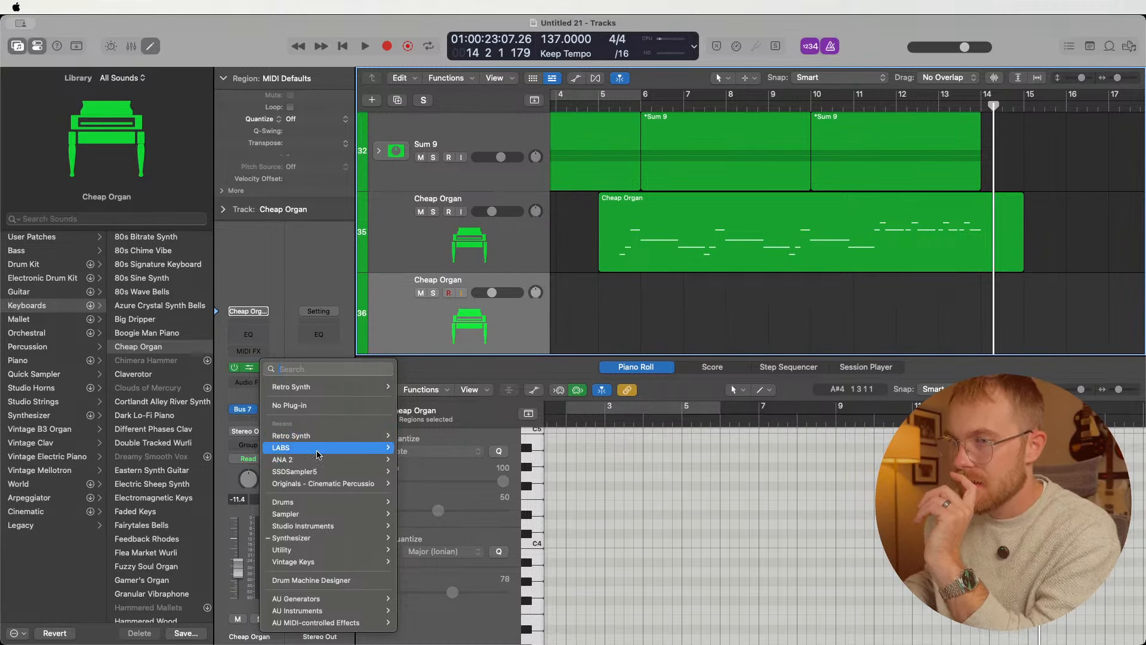
mouse_move(322, 612)
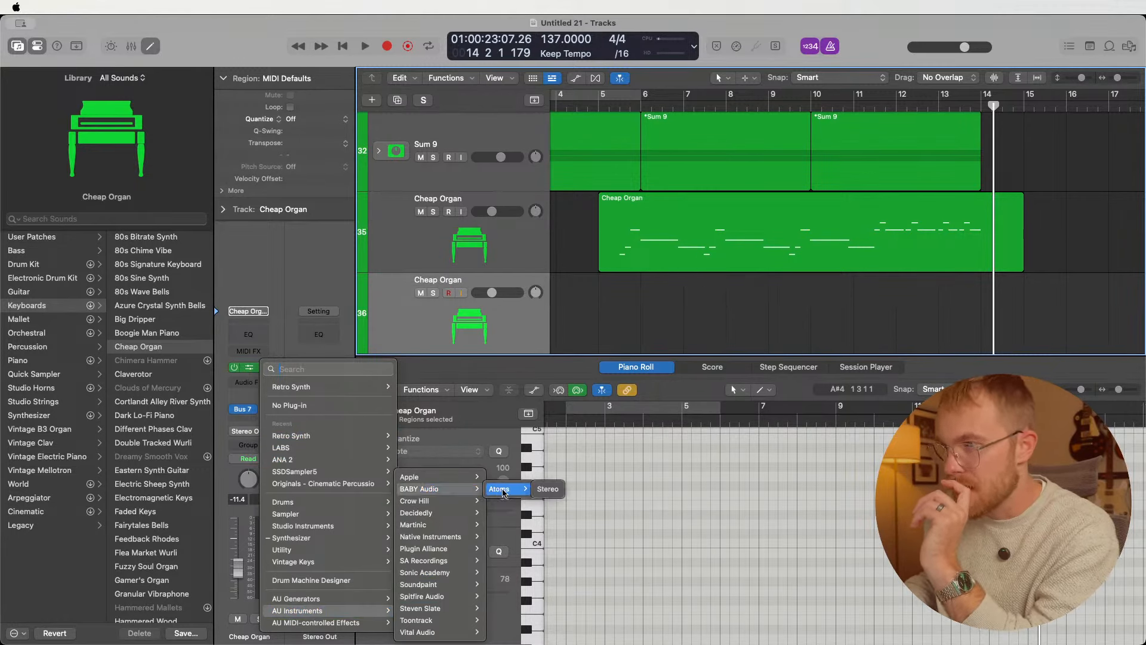
click(548, 489)
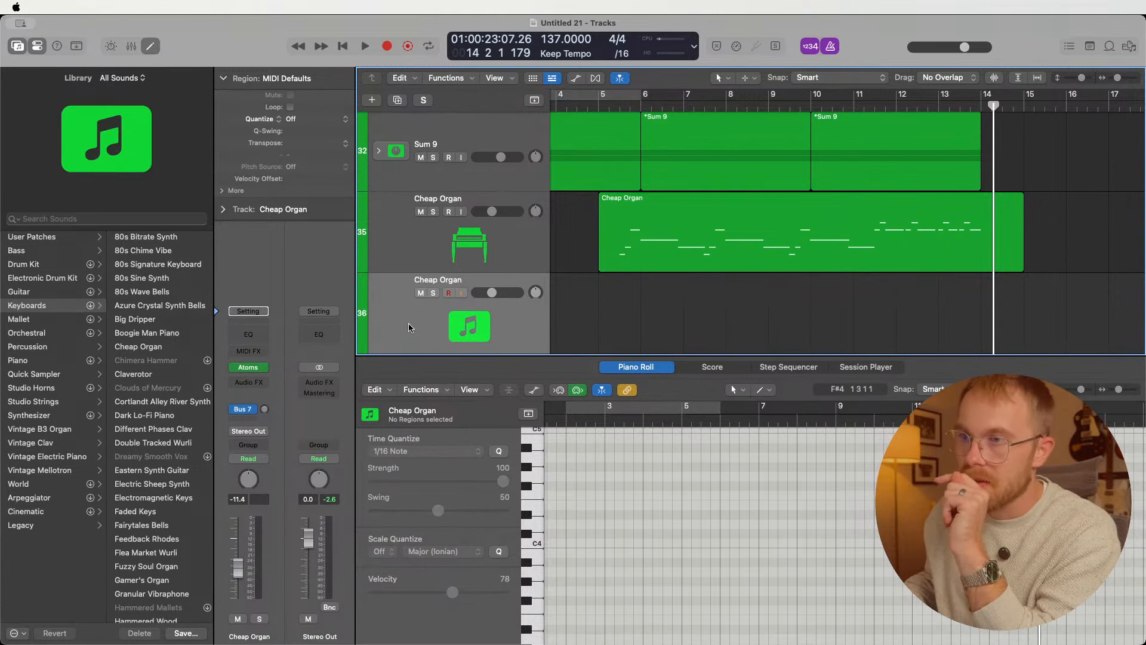
click(249, 373)
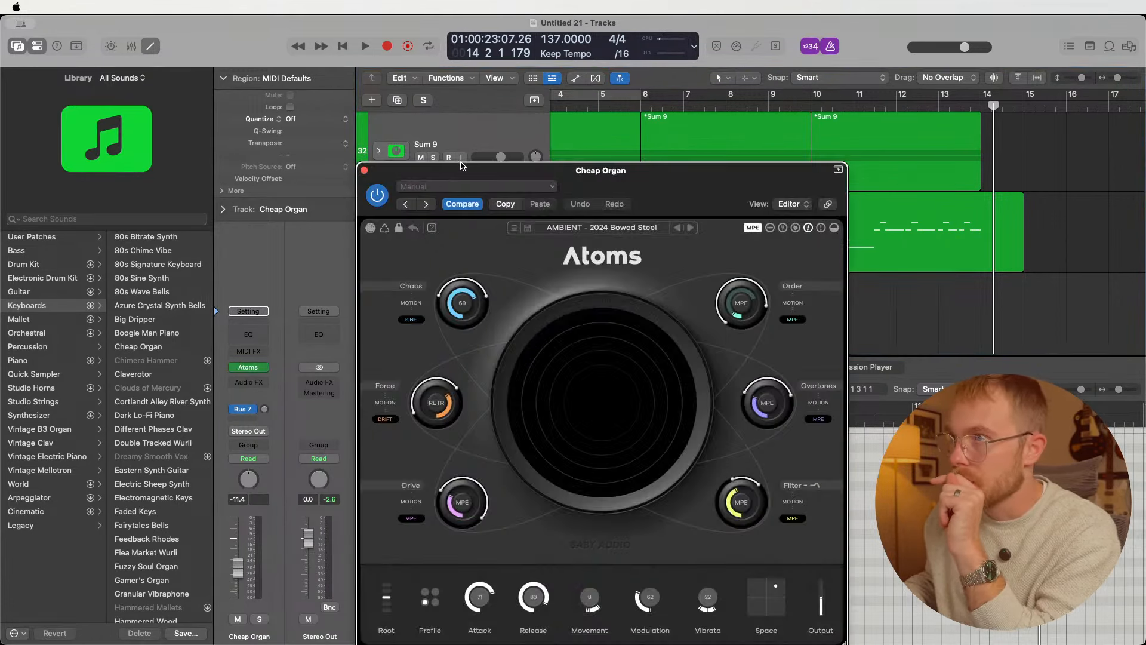
drag(481, 169, 194, 61)
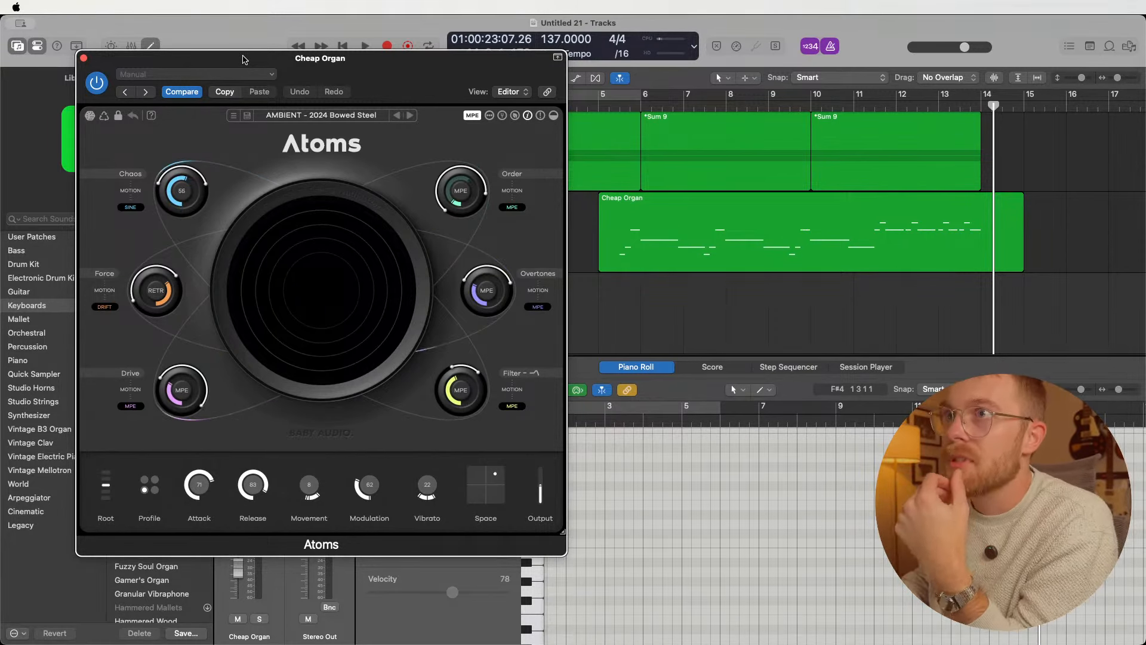
drag(242, 59, 217, 47)
drag(312, 52, 349, 56)
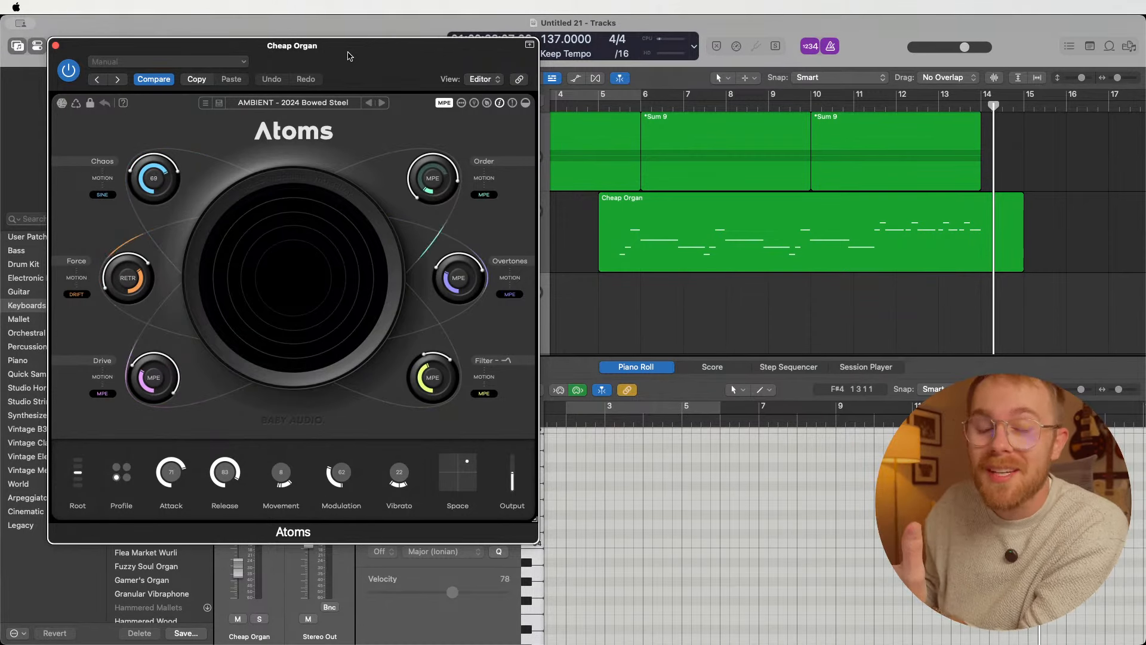
drag(349, 67, 345, 62)
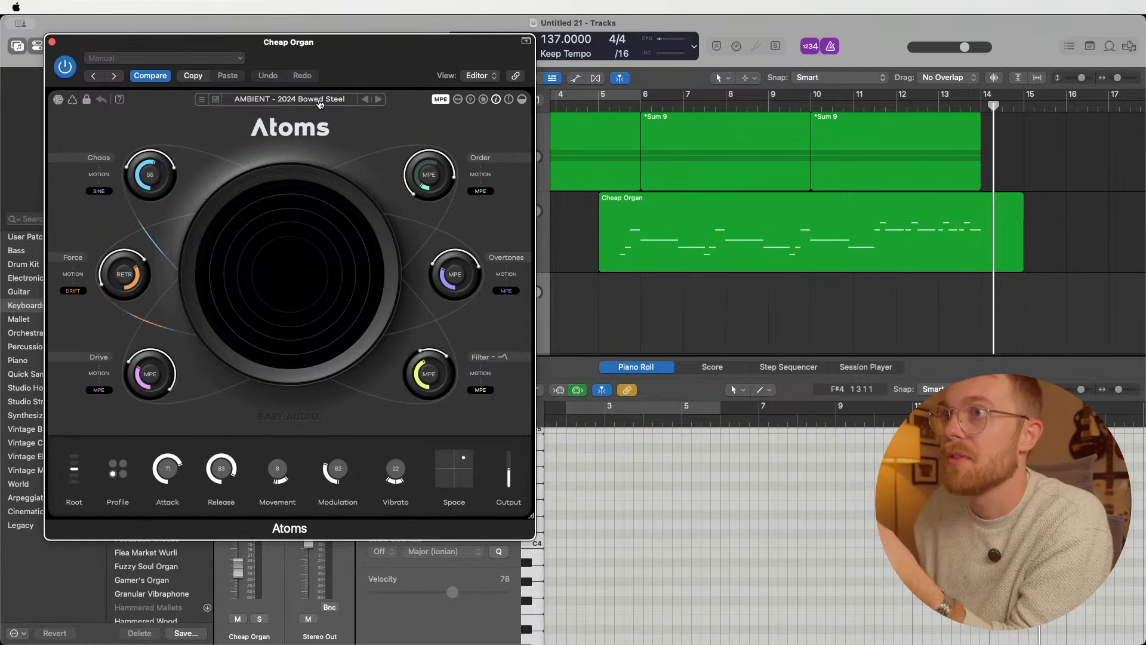
- Load the KEYS - Atomic Keys preset in Atoms
click(317, 105)
scroll(285, 400, down, 5)
scroll(285, 400, down, 8)
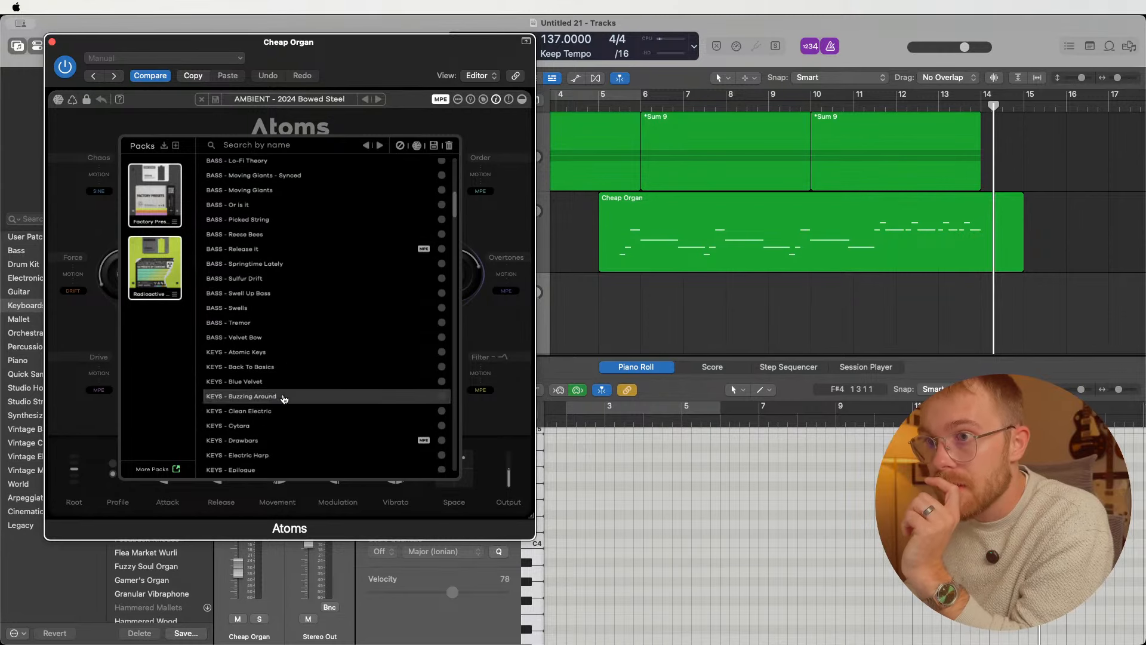
click(278, 356)
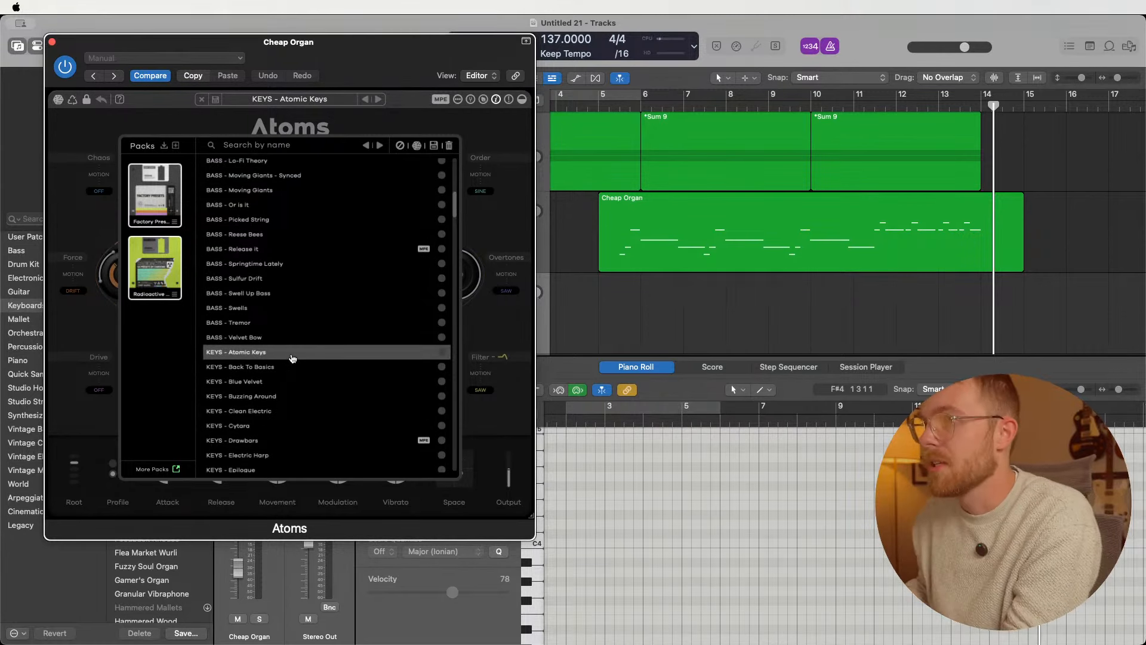
click(291, 358)
- Copy the Cheap Organ region onto the Atoms track below and play it soloed with bars 5 to 15 cycling
drag(689, 257, 689, 337)
click(624, 101)
drag(623, 101, 1023, 103)
key(s)
key(space)
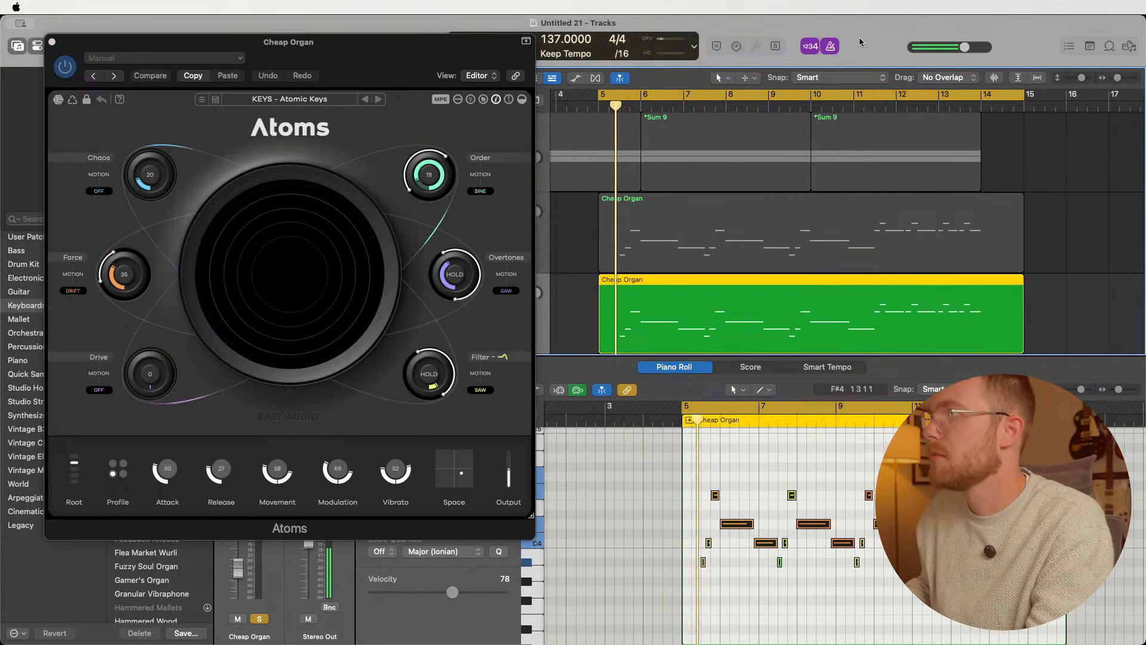
- Switch Atoms to the KEYS - Back To Basics preset and set Chaos to 42 and Filter to 54
click(379, 99)
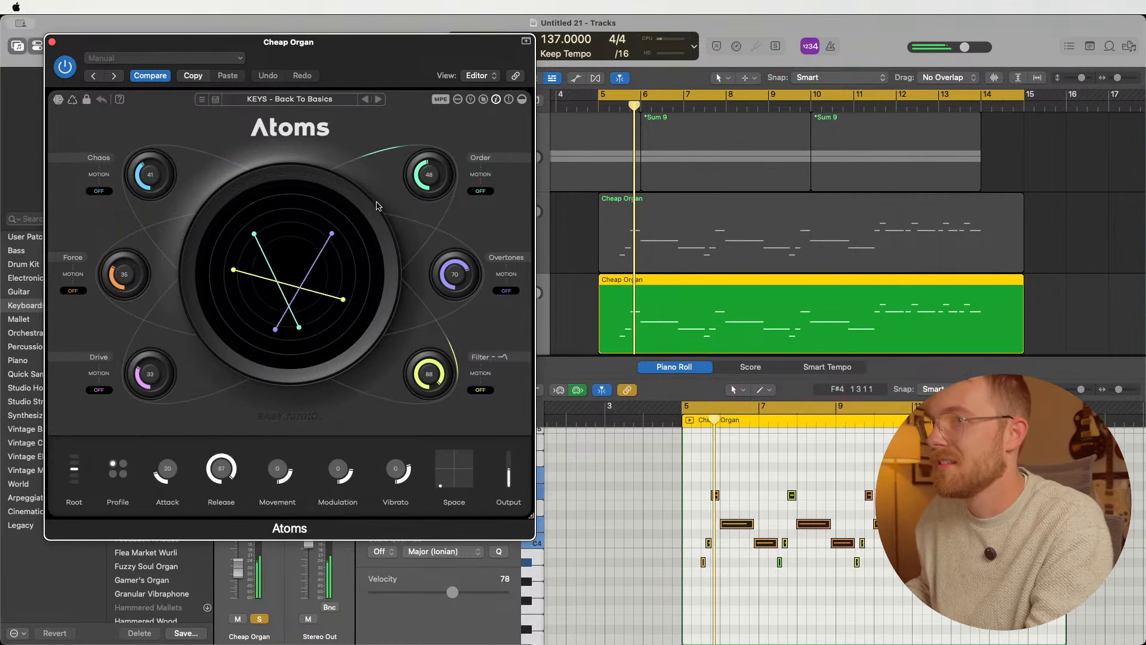
mouse_move(150, 179)
mouse_down()
mouse_move(150, 202)
mouse_move(158, 176)
mouse_up()
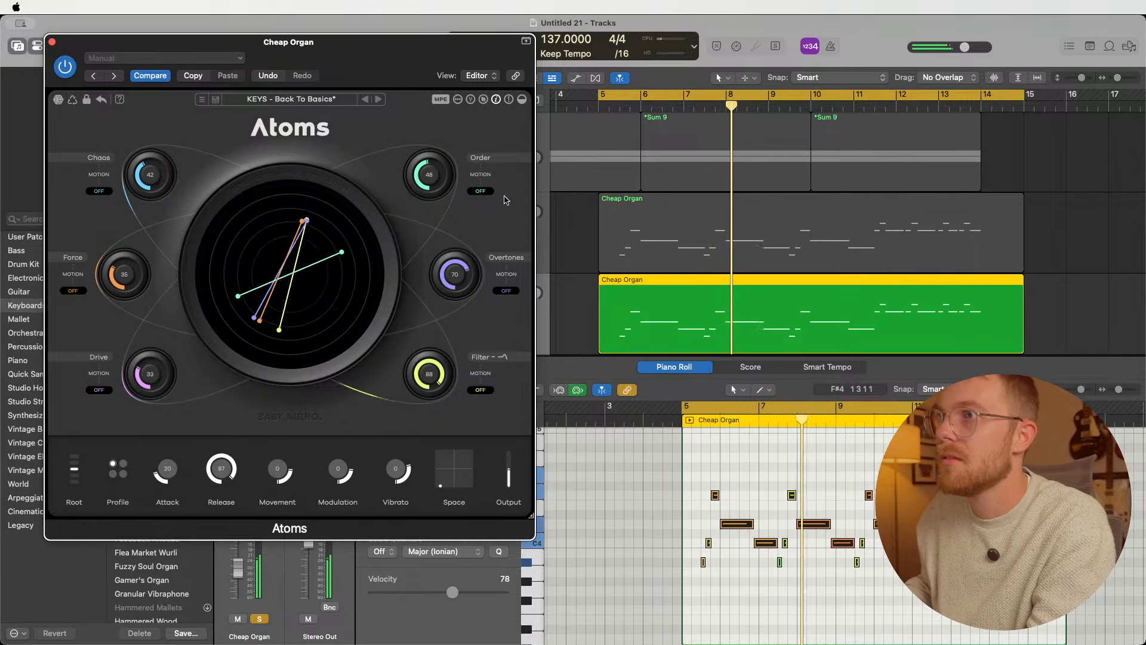
drag(430, 379, 429, 414)
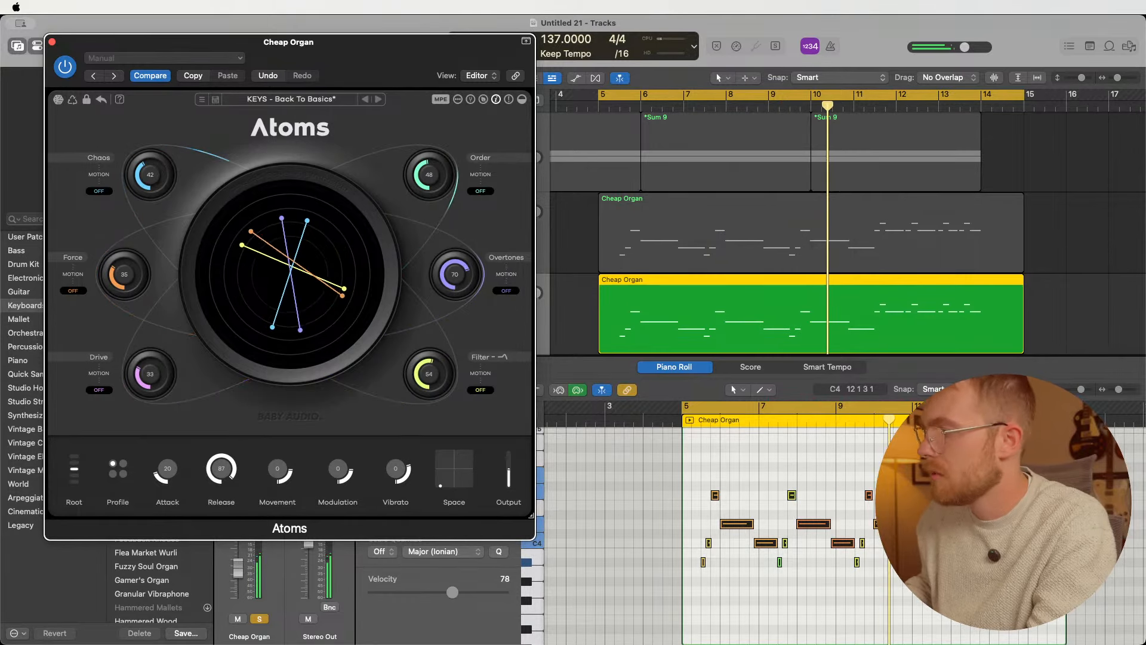
- Transpose all notes of the copied region up one octave and play it back
click(1073, 601)
drag(879, 560, 687, 445)
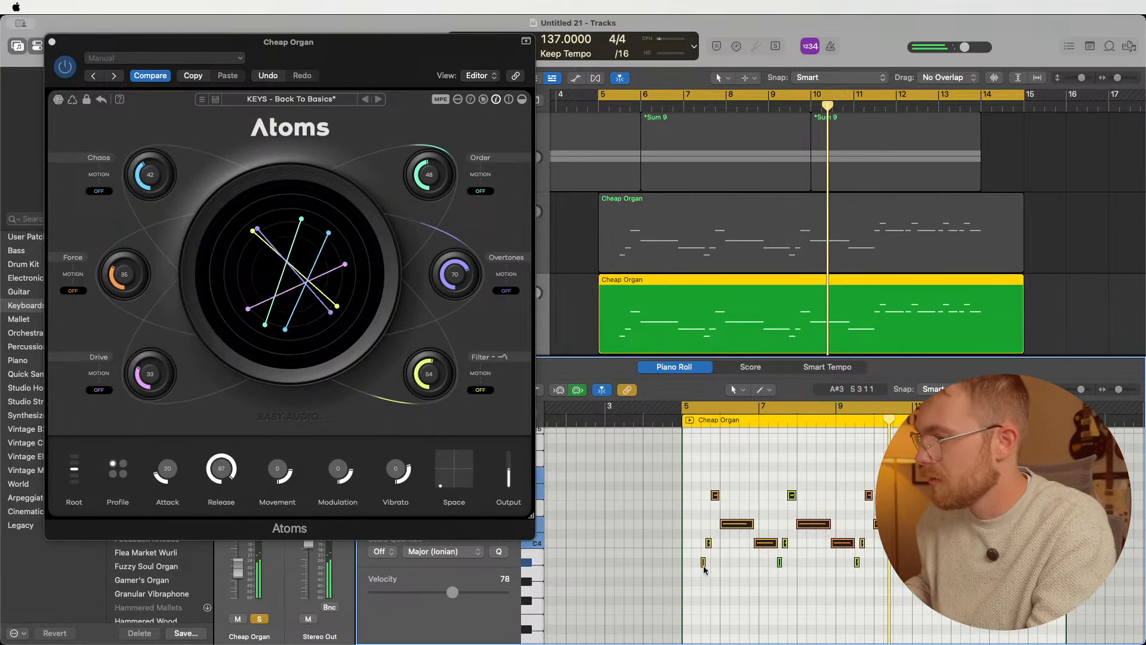
drag(704, 568, 703, 448)
key(space)
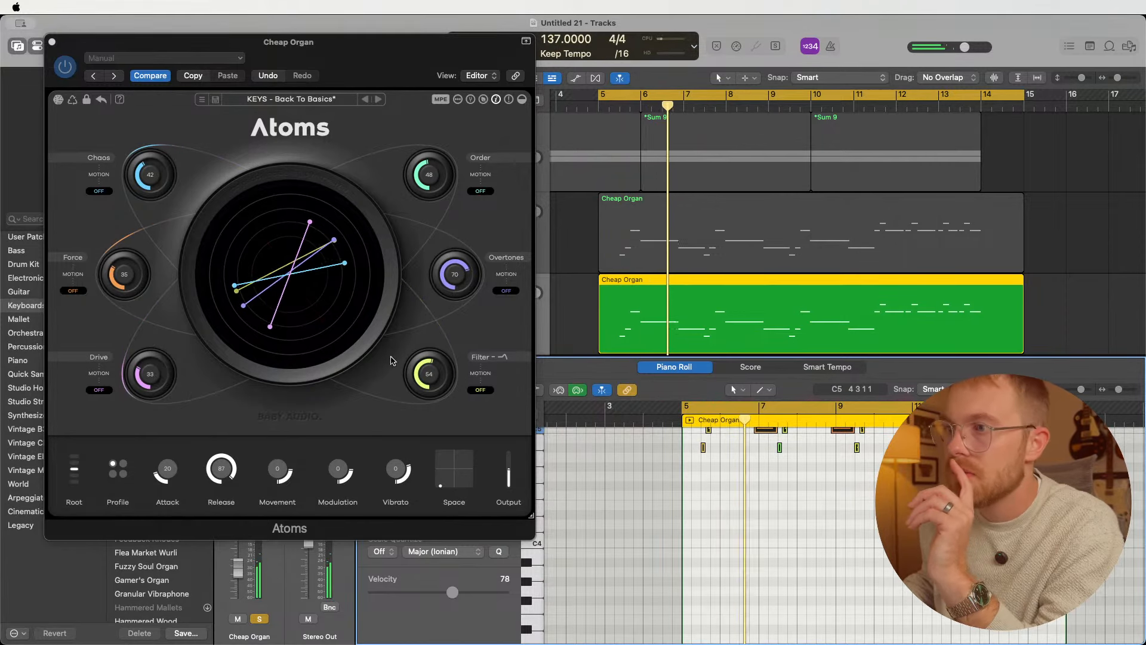
- Set Atoms' Overtones to 30, Order to 59, Vibrato to 47 and Filter to 57, and close the plug-in window
click(432, 377)
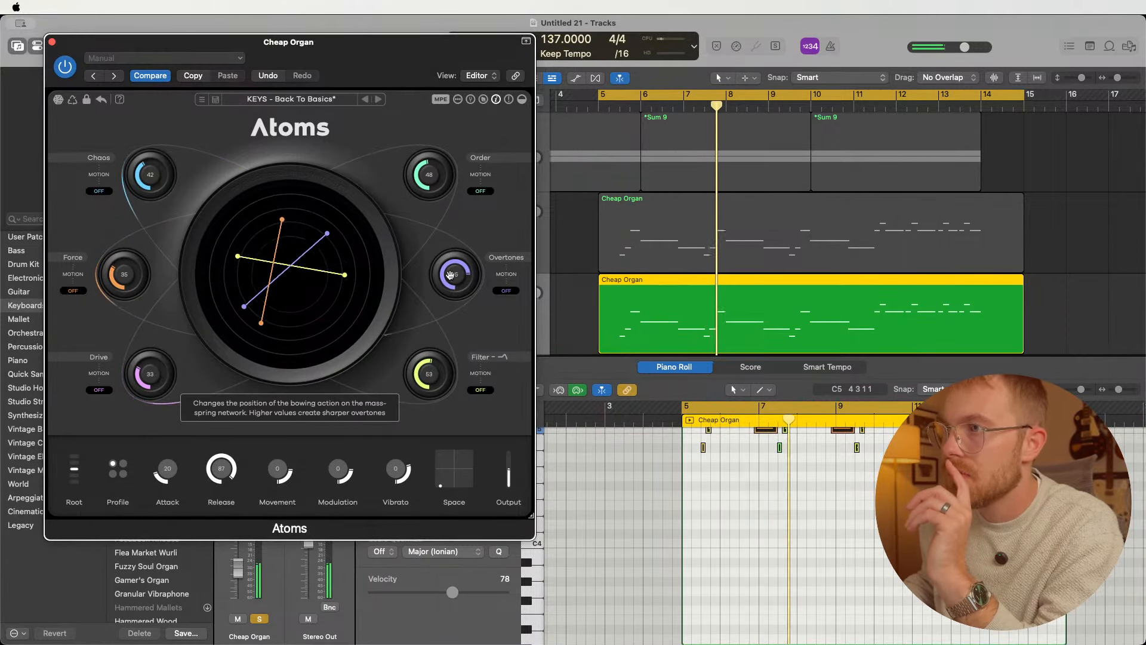
drag(454, 276, 450, 318)
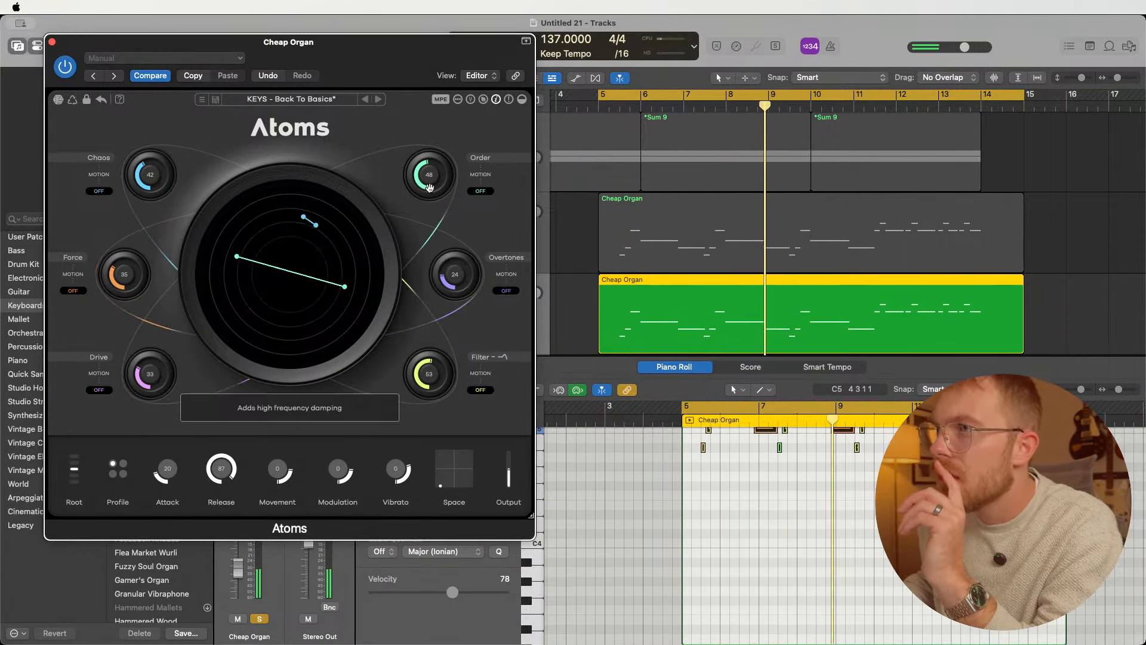
drag(430, 175, 432, 168)
drag(456, 278, 455, 274)
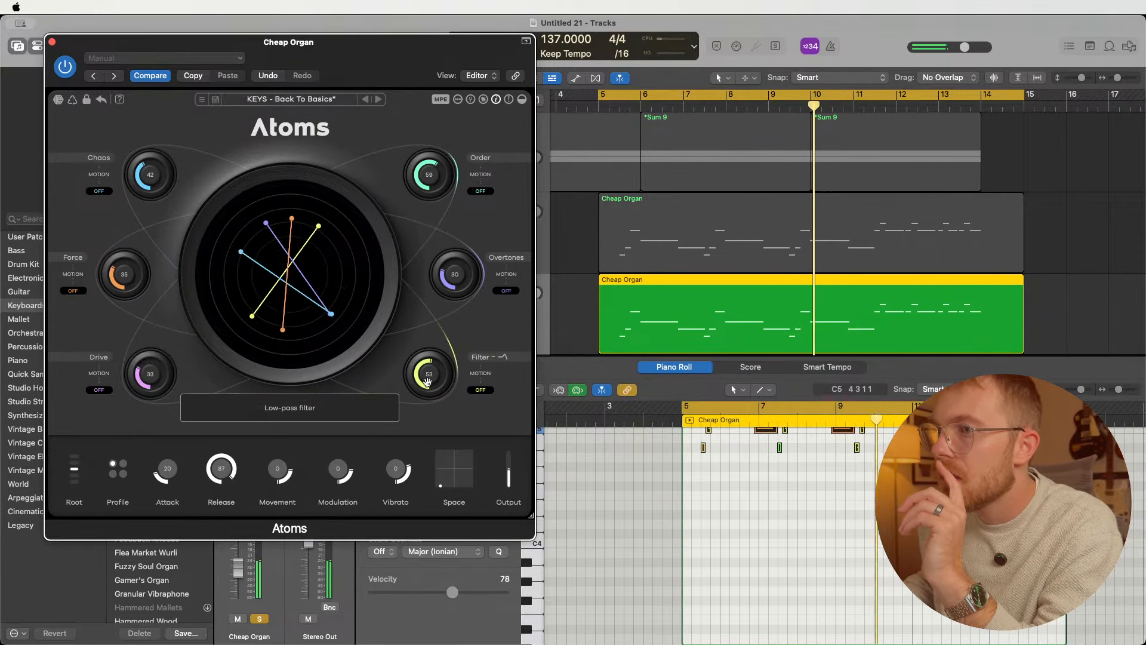
drag(426, 379, 427, 381)
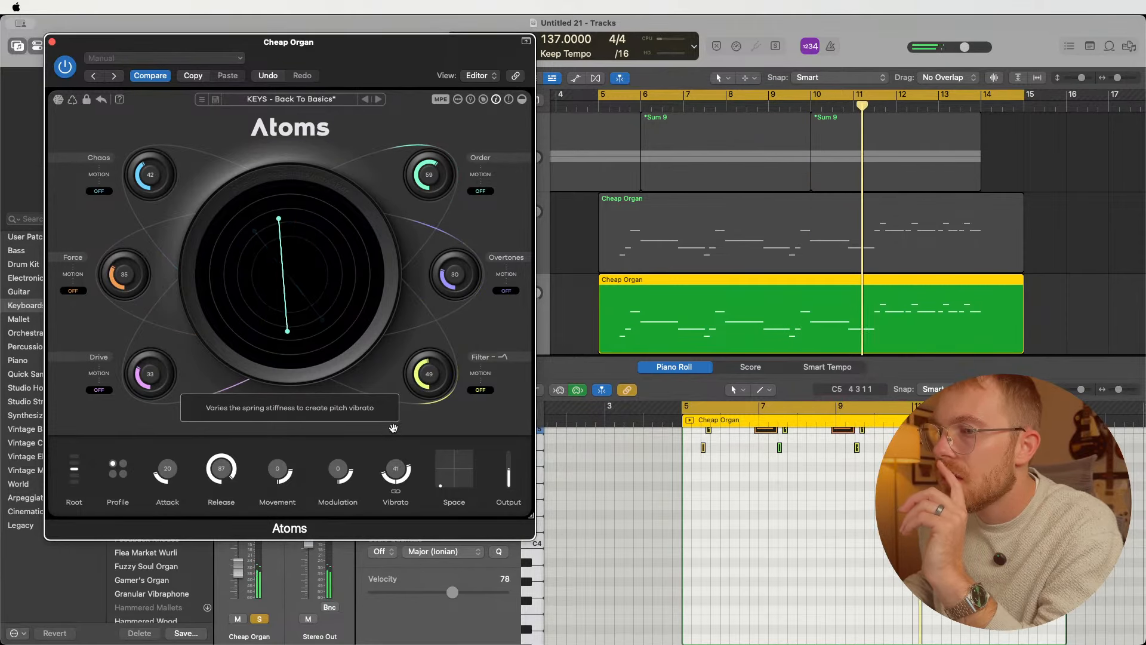
drag(394, 427, 409, 415)
drag(434, 362, 434, 366)
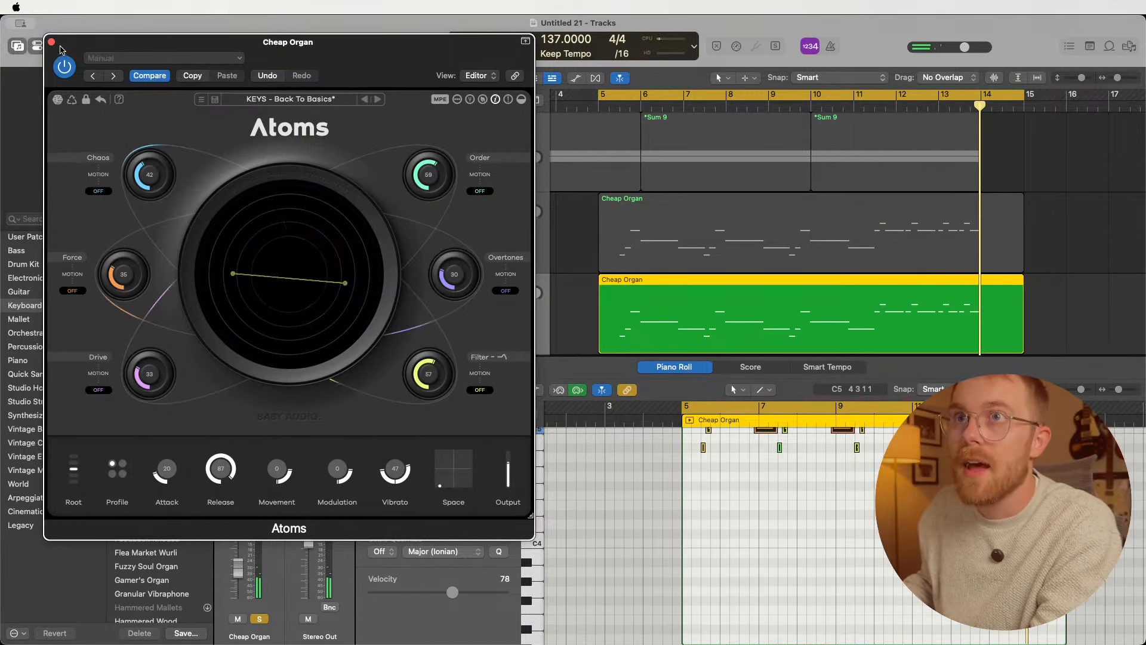
click(52, 43)
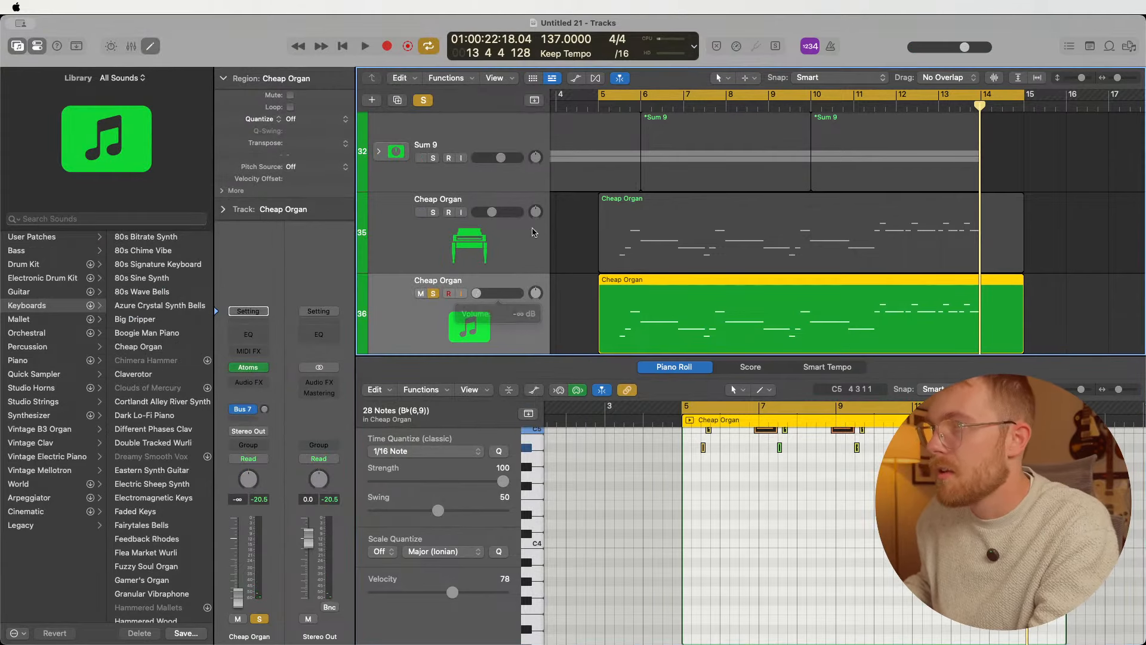
- Pan the upper Cheap Organ track to -12 and the Atoms track to +17, and play the full mix with solo off
key(Up)
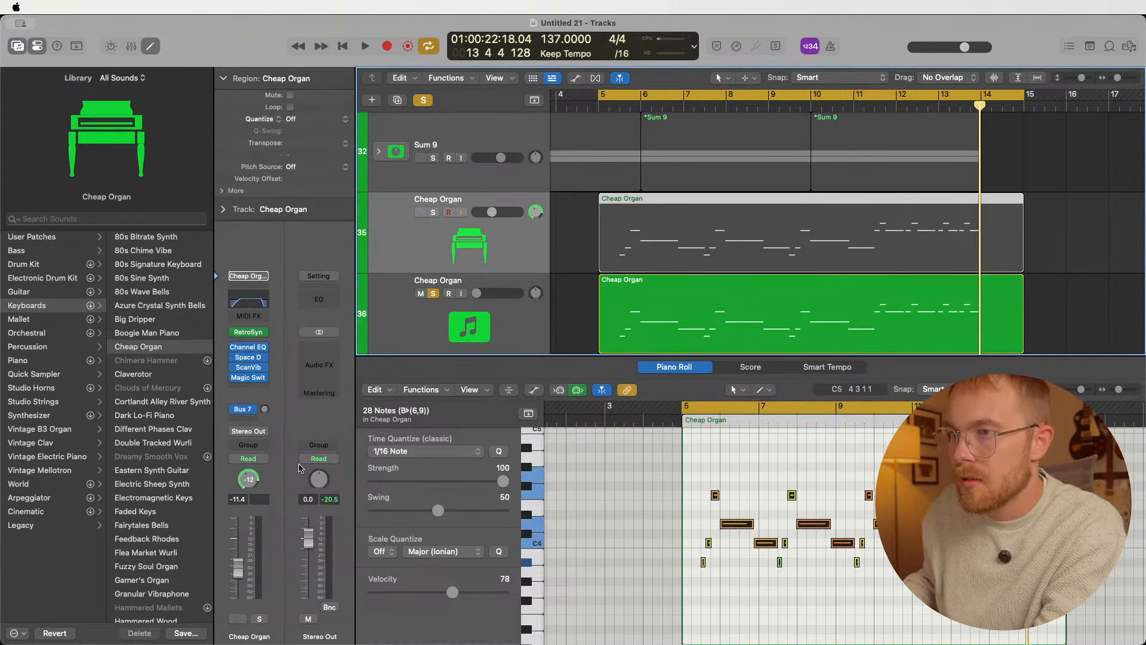
click(455, 341)
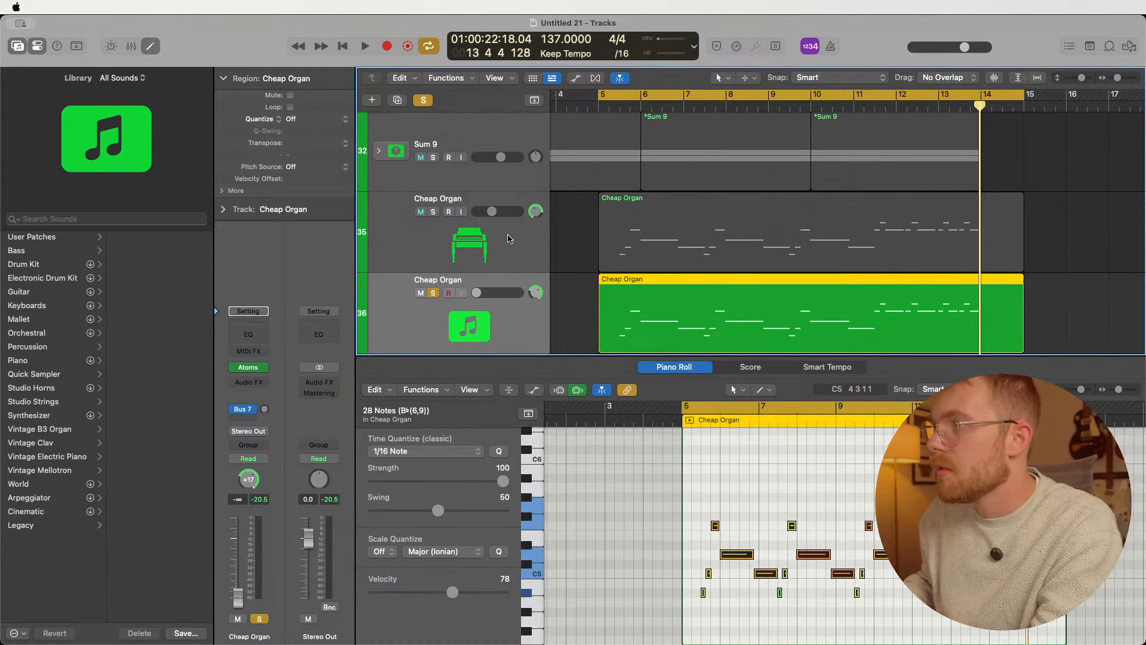
click(433, 293)
key(space)
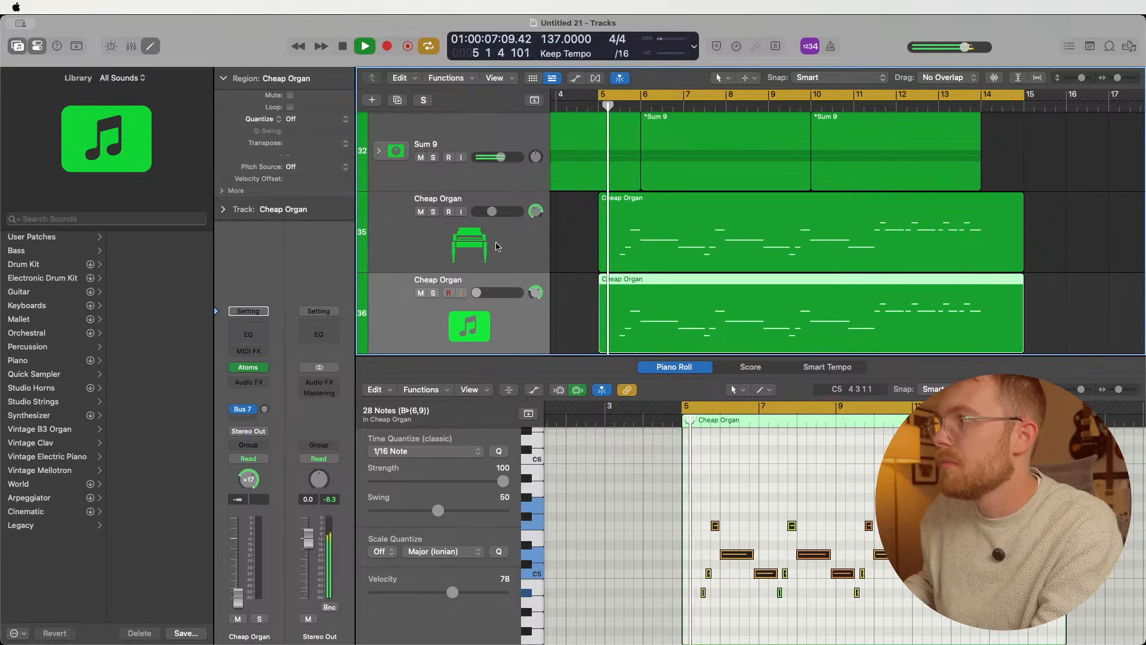
- Balance the two organ tracks during playback, setting the Atoms track to about -6.8 dB and lowering the upper one slightly
drag(477, 293, 533, 294)
drag(502, 293, 504, 293)
drag(493, 212, 488, 212)
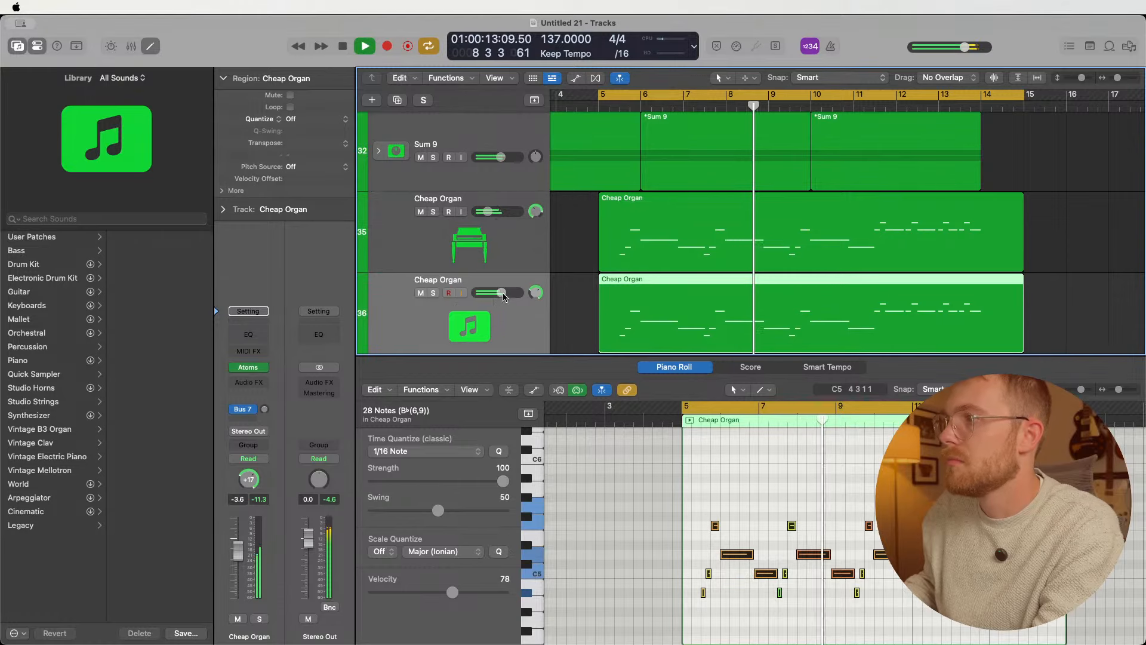
drag(501, 293, 487, 300)
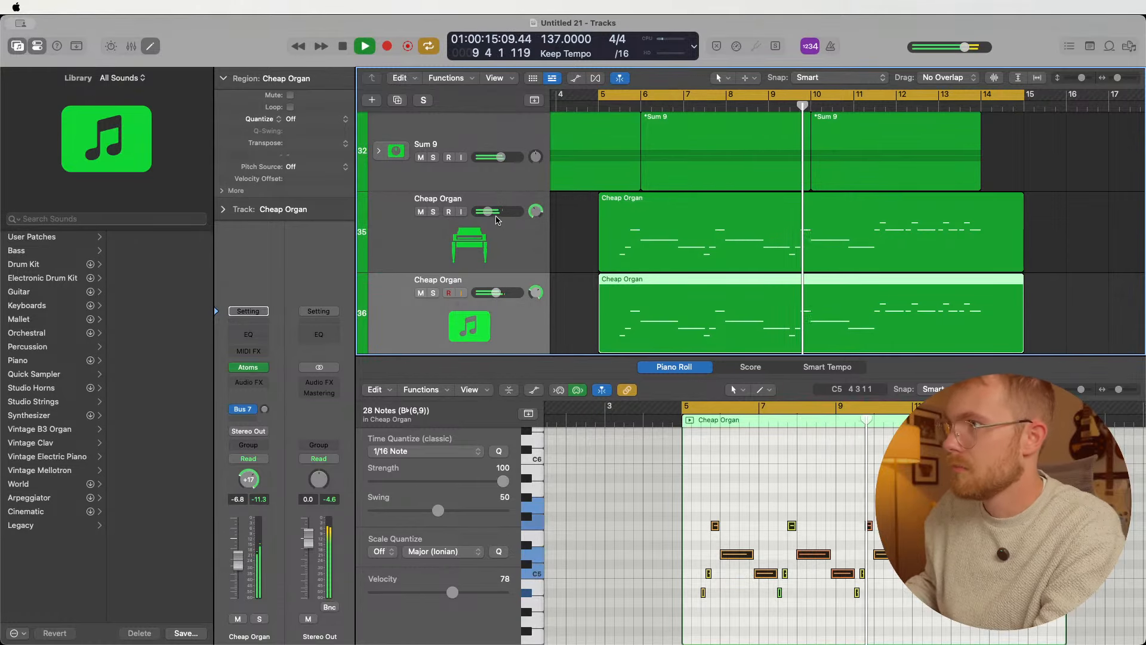
drag(487, 212, 486, 211)
- Enlarge the tracks area and reduce the track height to fit all five tracks, and stop playback with cycling off
scroll(686, 267, up, 3)
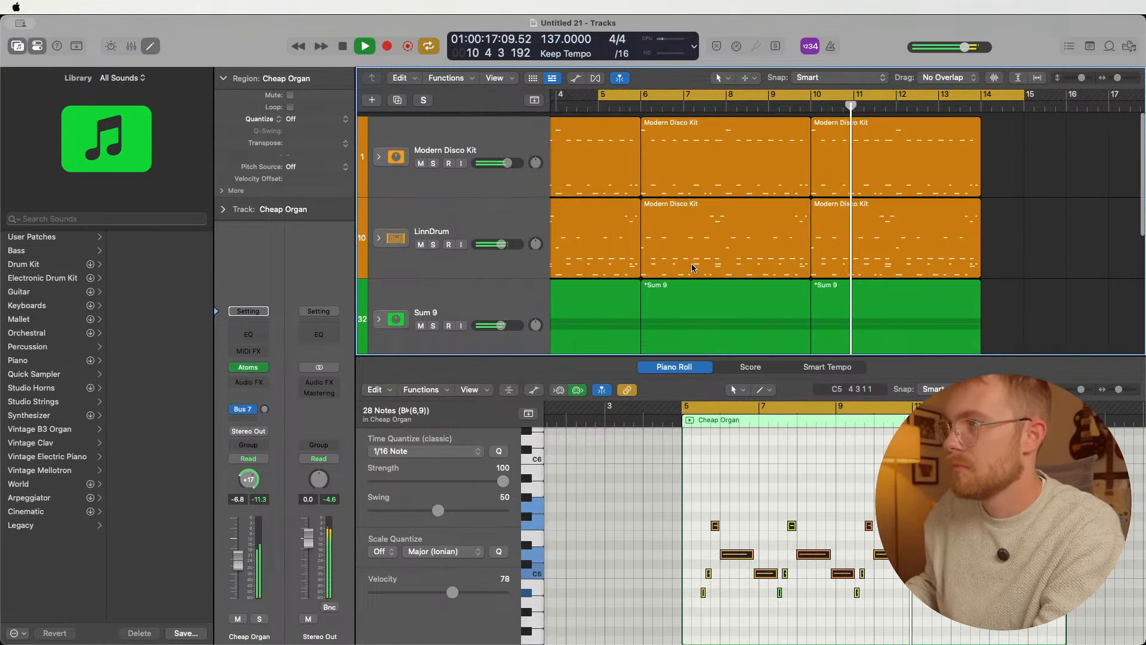
scroll(686, 266, down, 4)
drag(624, 367, 624, 425)
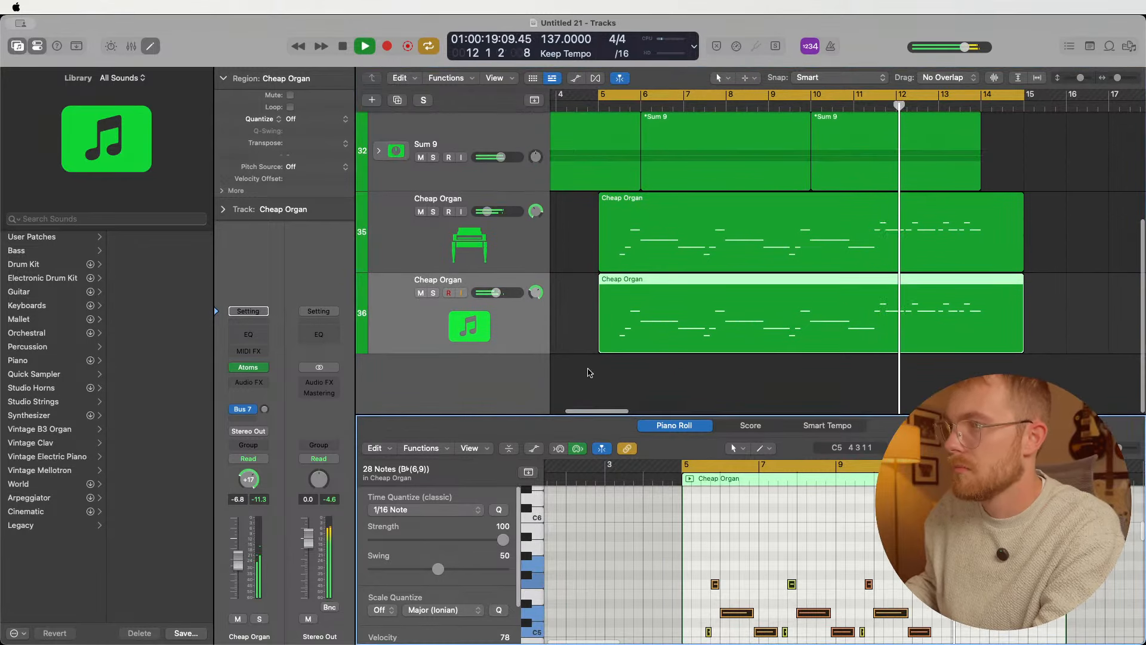
scroll(746, 251, up, 3)
drag(1080, 80, 1078, 81)
click(1060, 126)
key(space)
key(c)
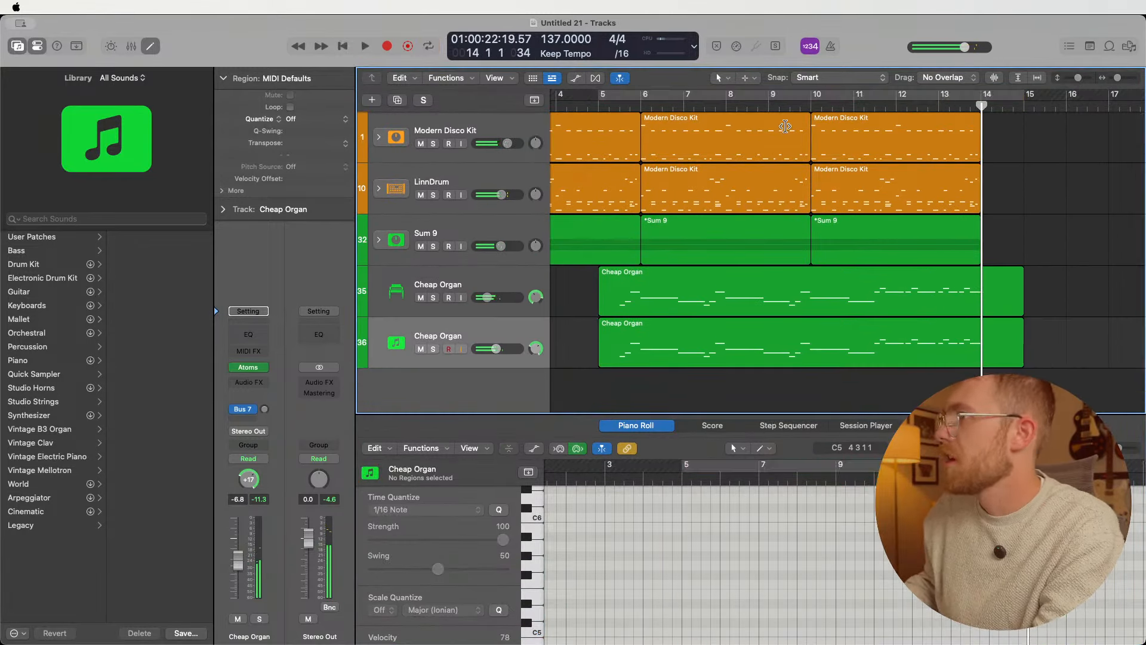
click(534, 176)
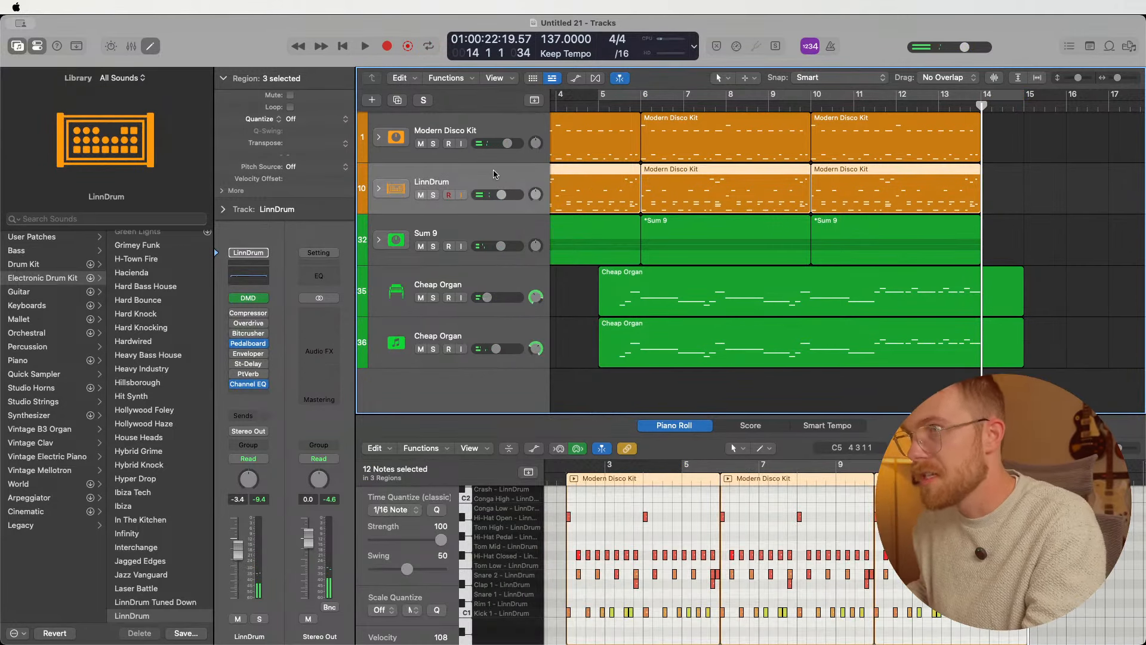
key(super+d)
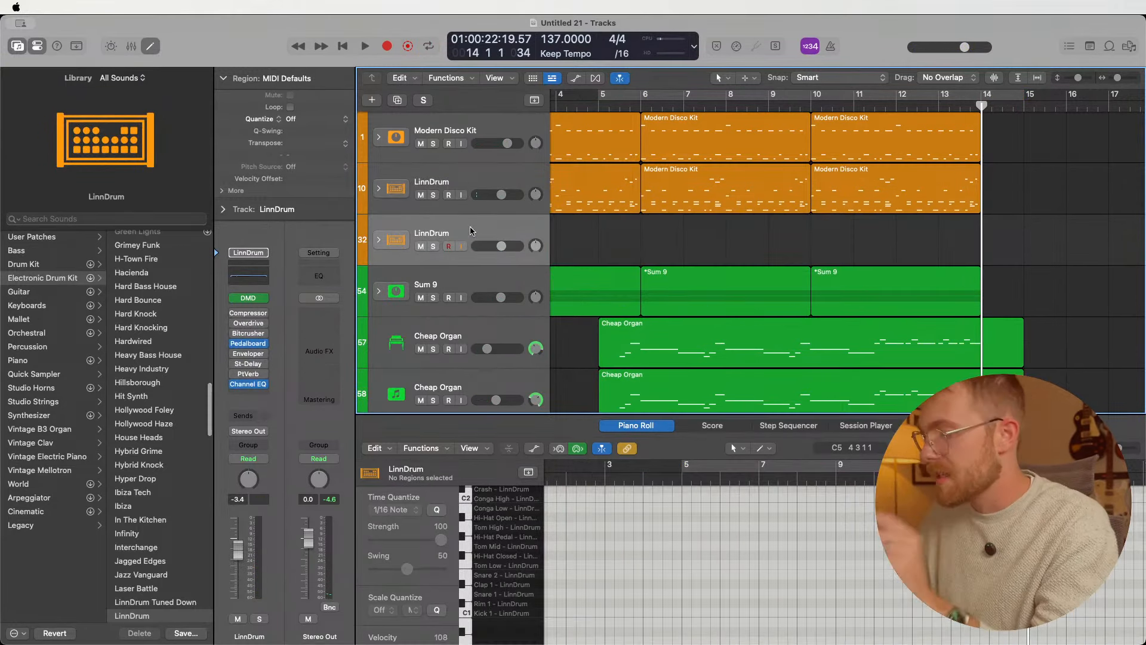
key(super+BackSpace)
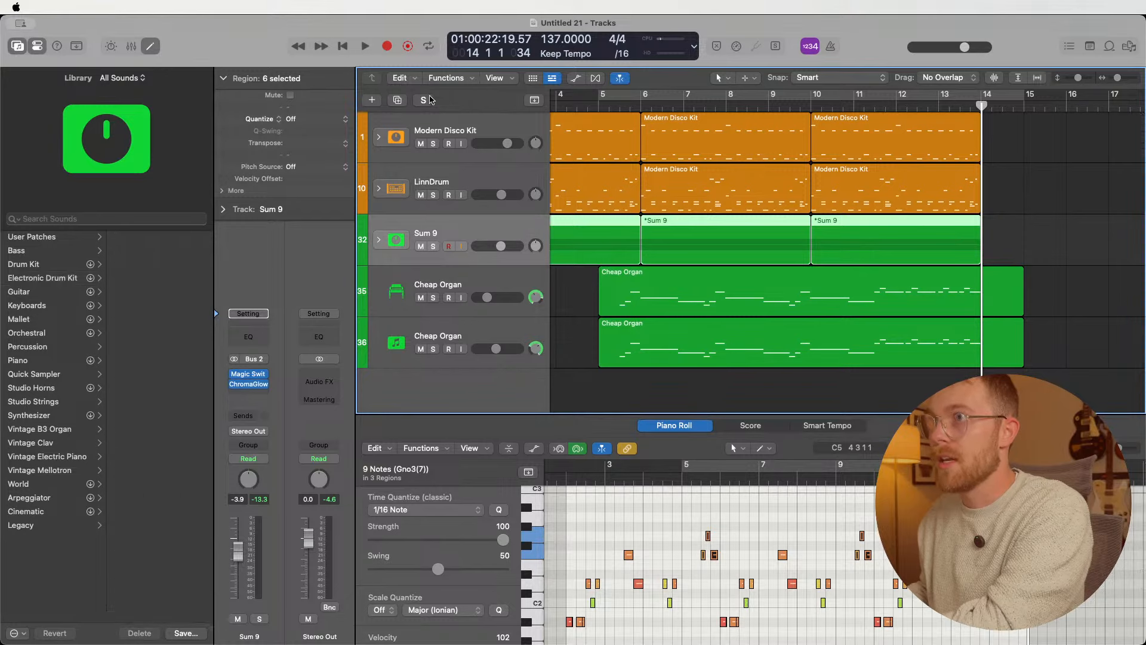
- Create one new software instrument track with an empty channel strip directly below the LinnDrum track
key(Up)
click(371, 101)
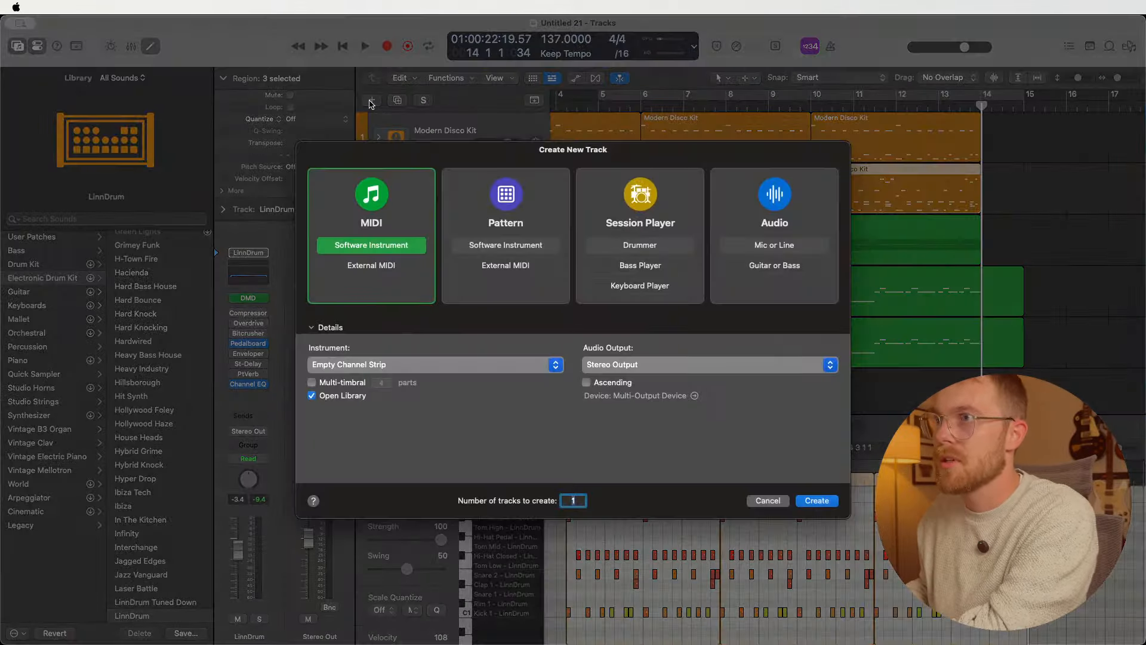
click(818, 497)
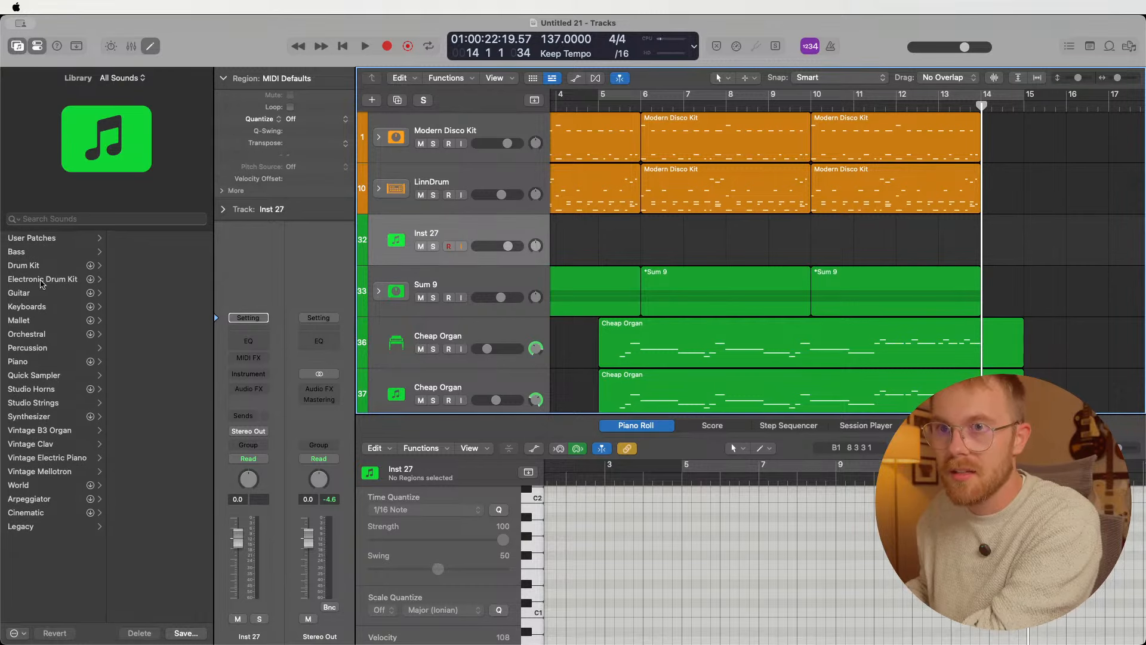
- Look through the Bass patches, the instrument choices and the distortion effects available for the empty track
click(42, 251)
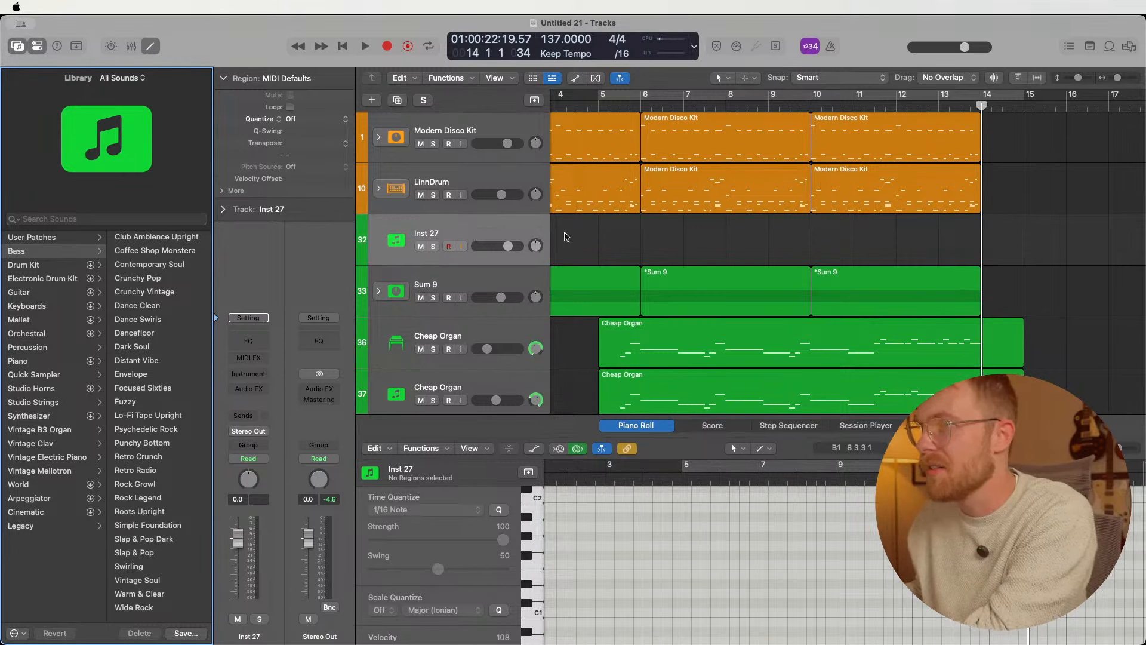
drag(504, 251, 500, 250)
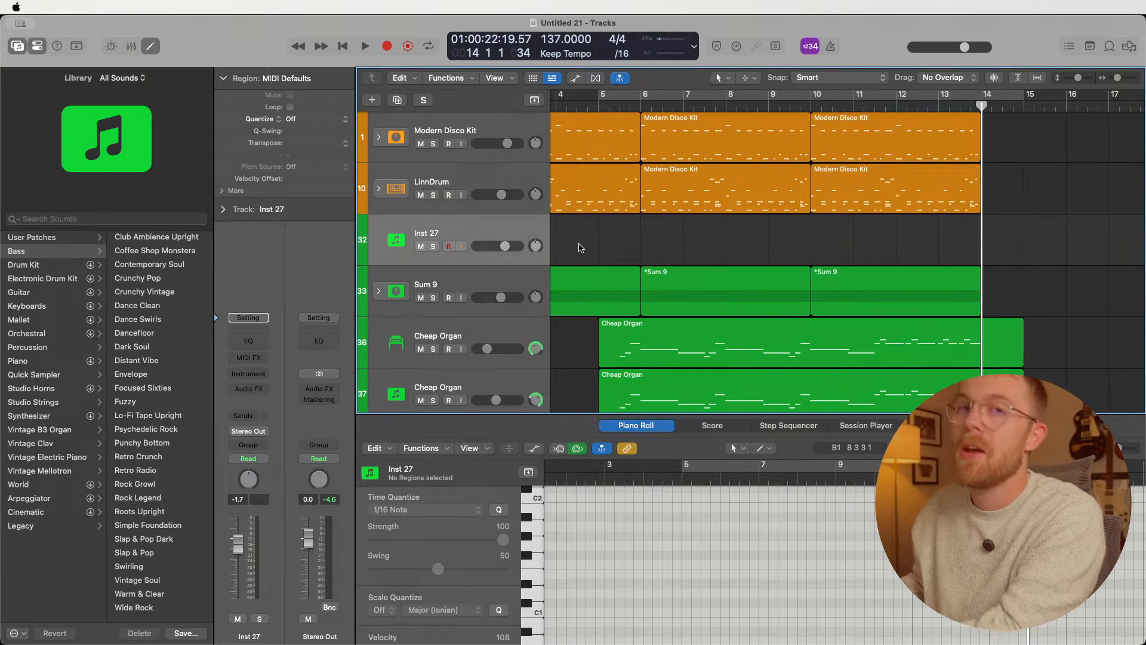
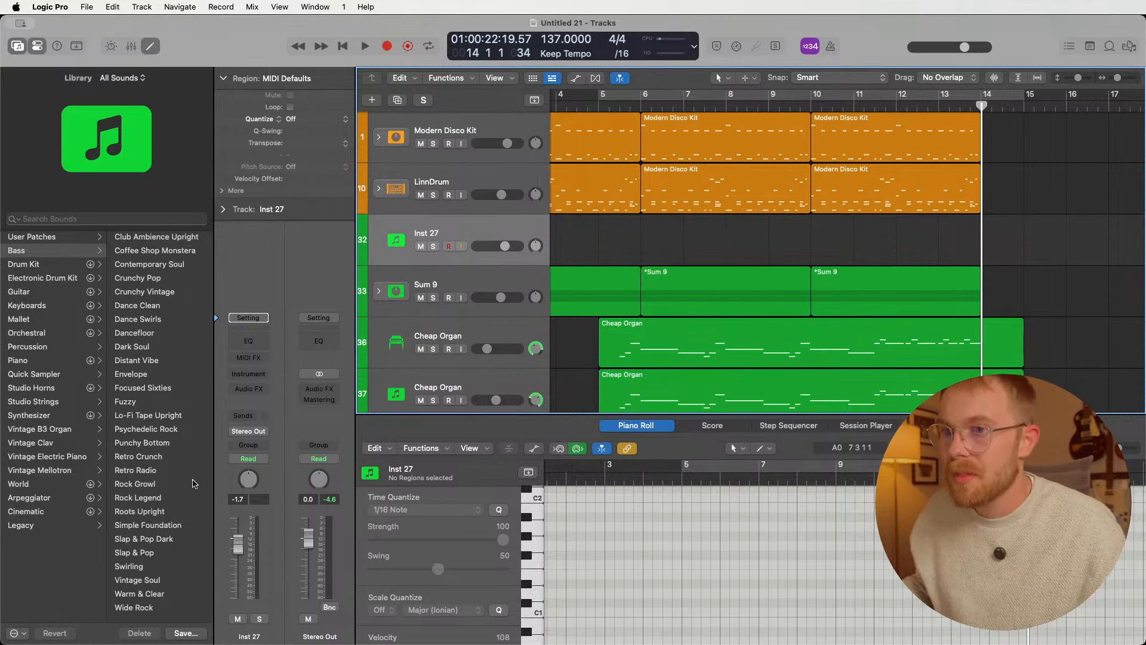
scroll(630, 237, right, 2)
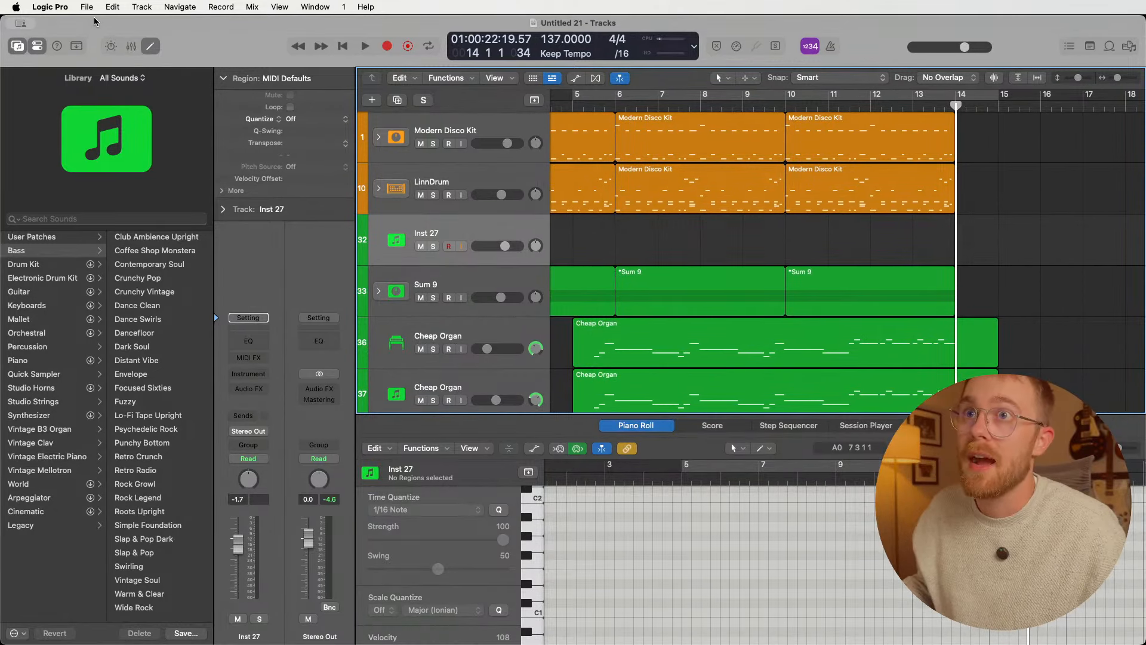
click(55, 9)
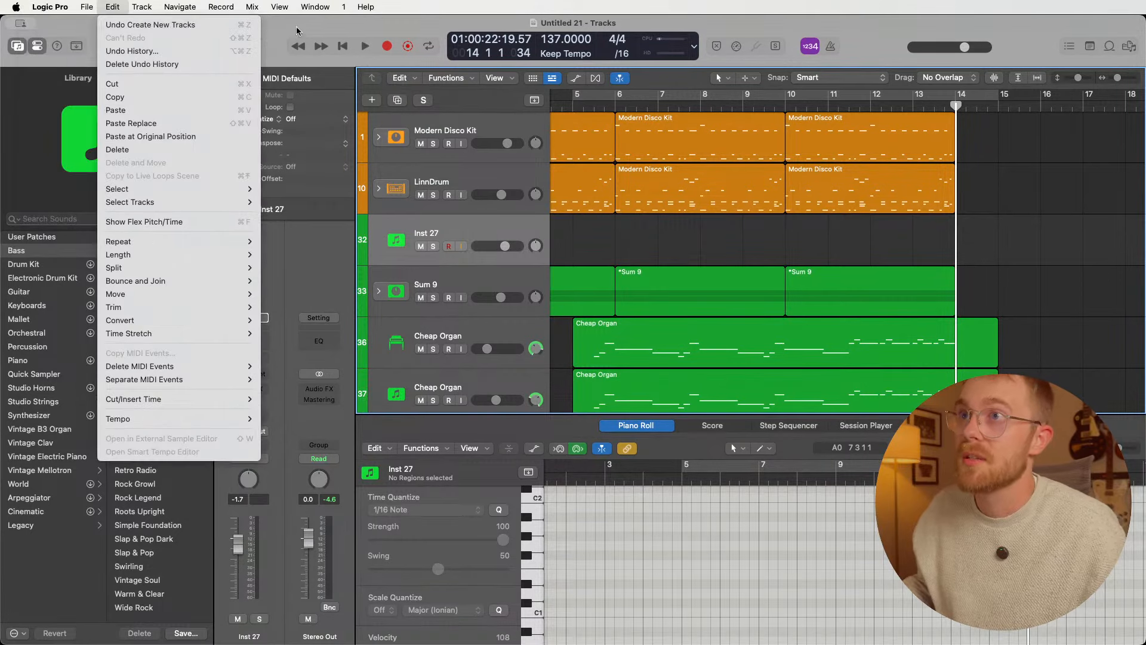
click(316, 26)
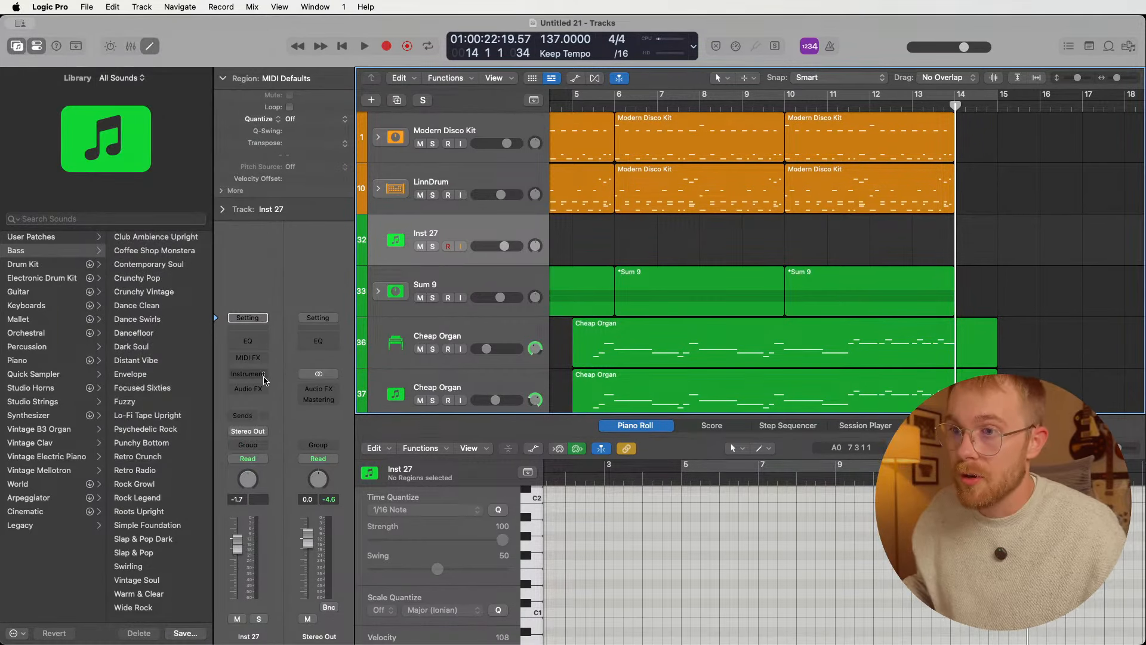
click(259, 379)
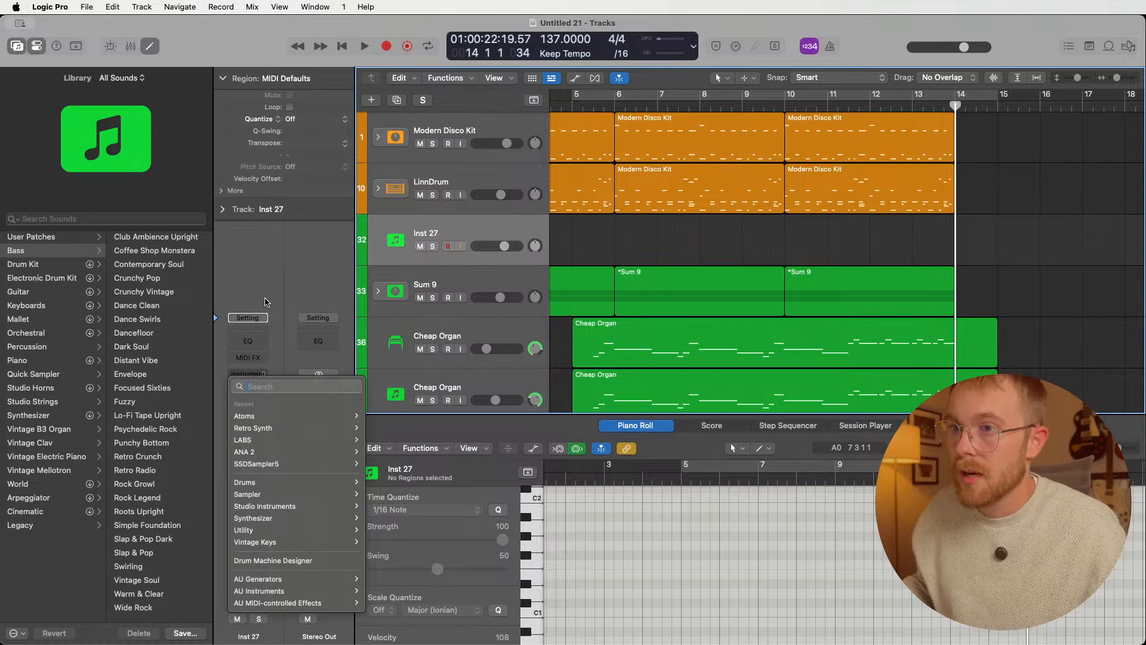
key(Escape)
click(257, 389)
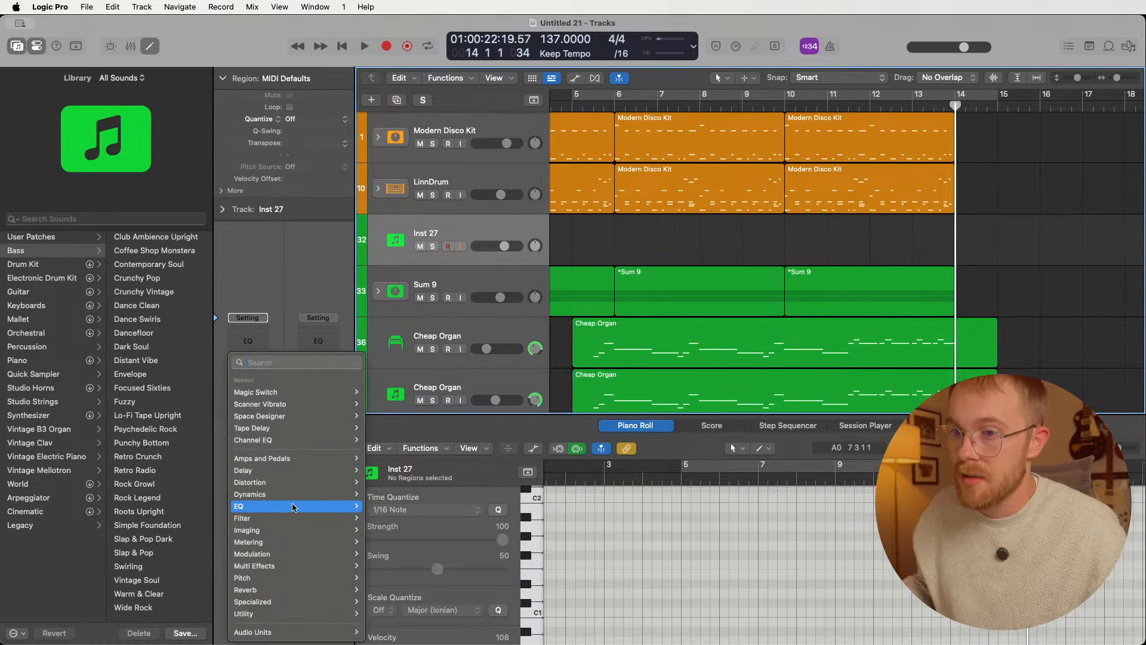
mouse_move(282, 472)
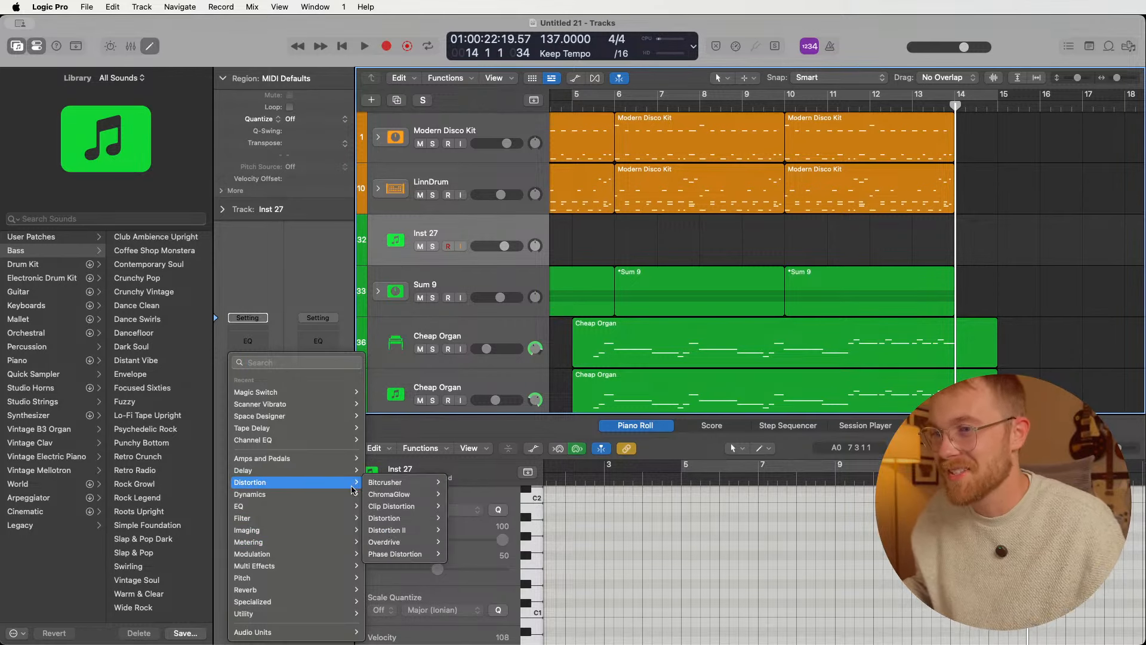
mouse_move(415, 496)
click(278, 272)
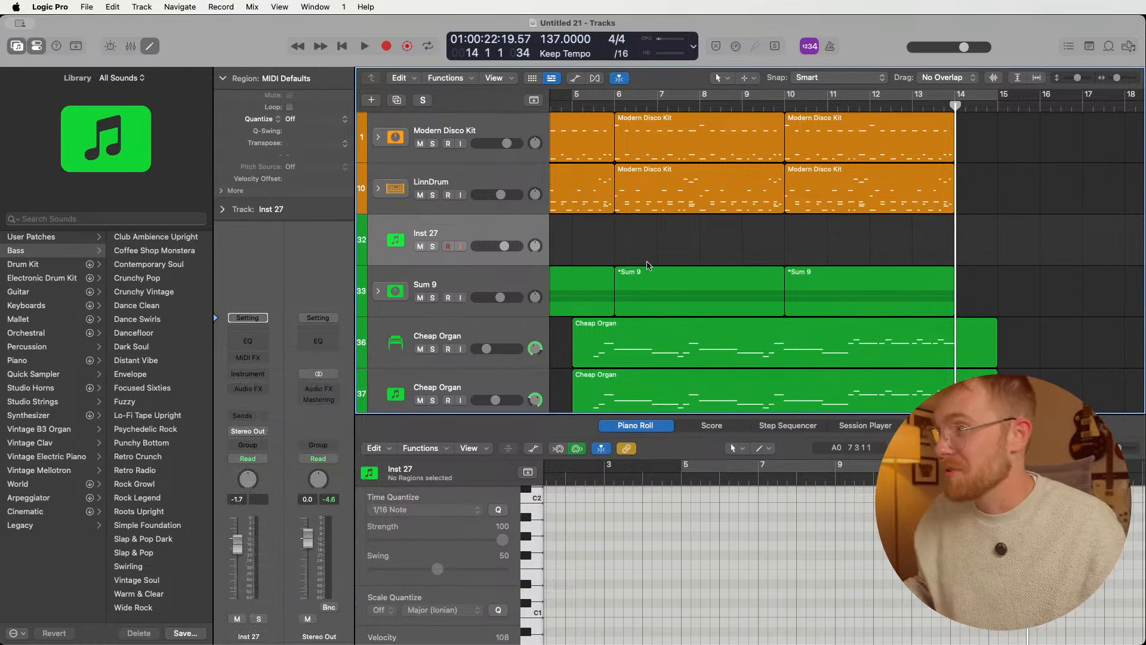
- Open the Atoms synth on the lower Cheap Organ track, try out its KEYS - Back To Basics sound and close it
scroll(727, 266, left, 4)
scroll(727, 266, down, 2)
click(519, 315)
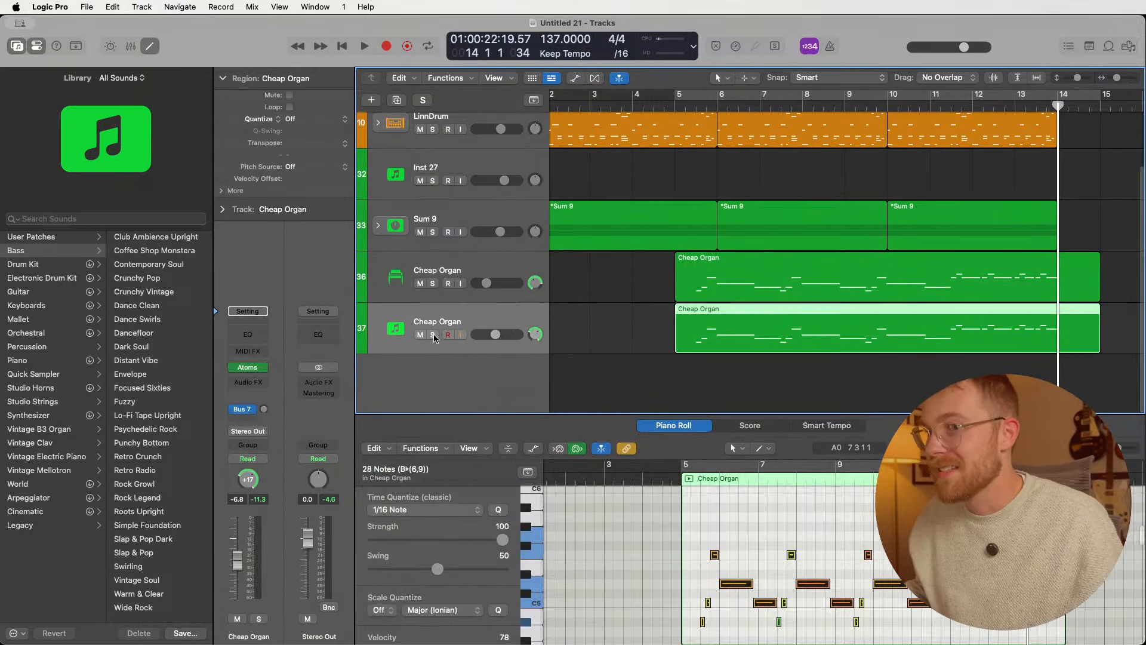
click(251, 368)
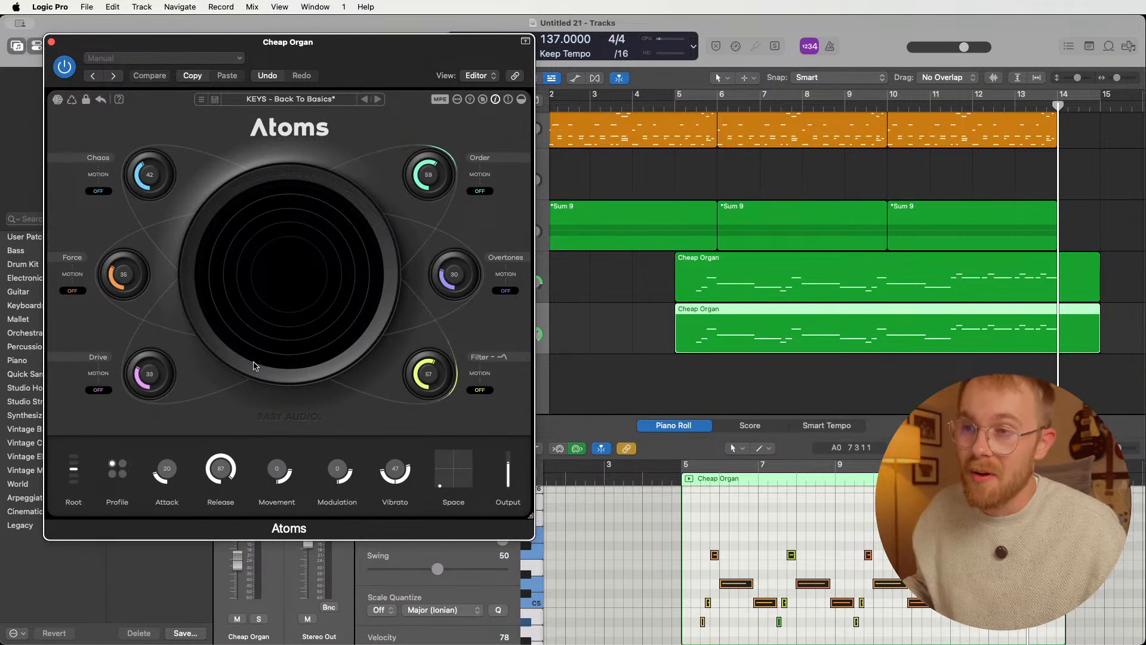
drag(307, 51, 284, 47)
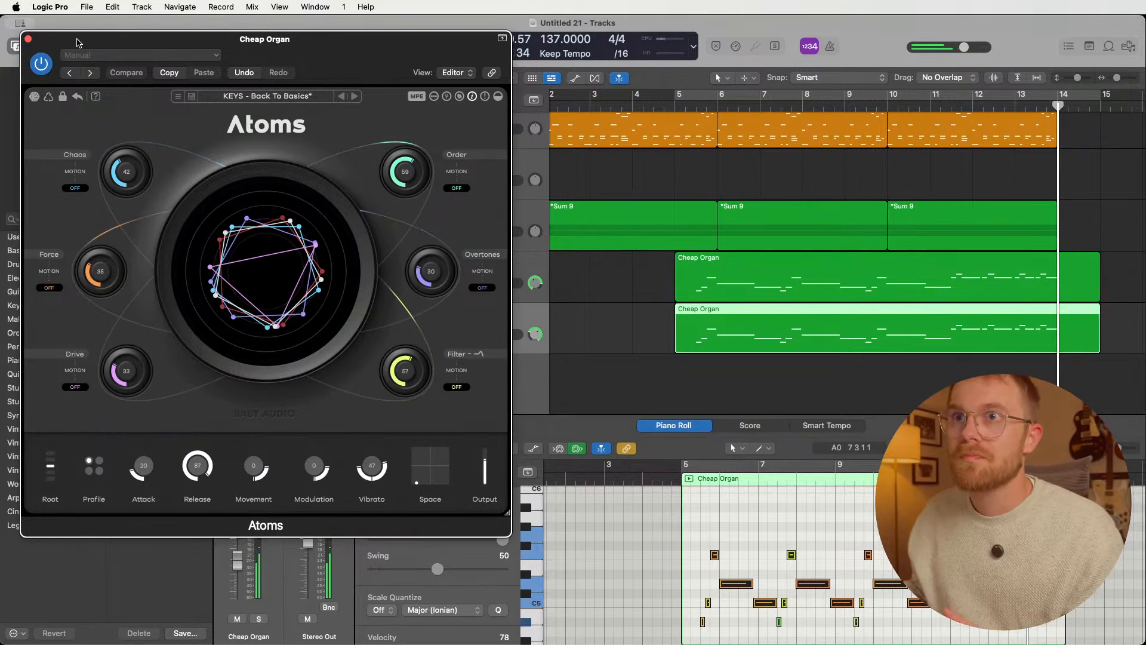
click(29, 41)
click(627, 325)
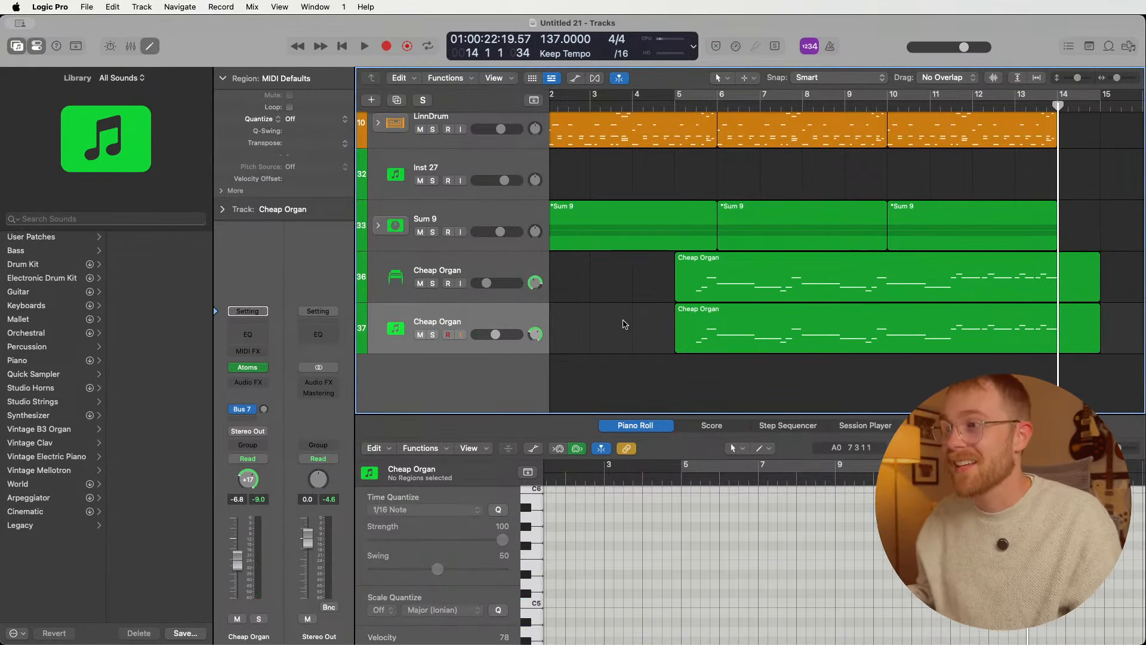
- Load the Tambourines Performance patch from the percussion performance patches onto the empty track below LinnDrum
scroll(623, 324, up, 3)
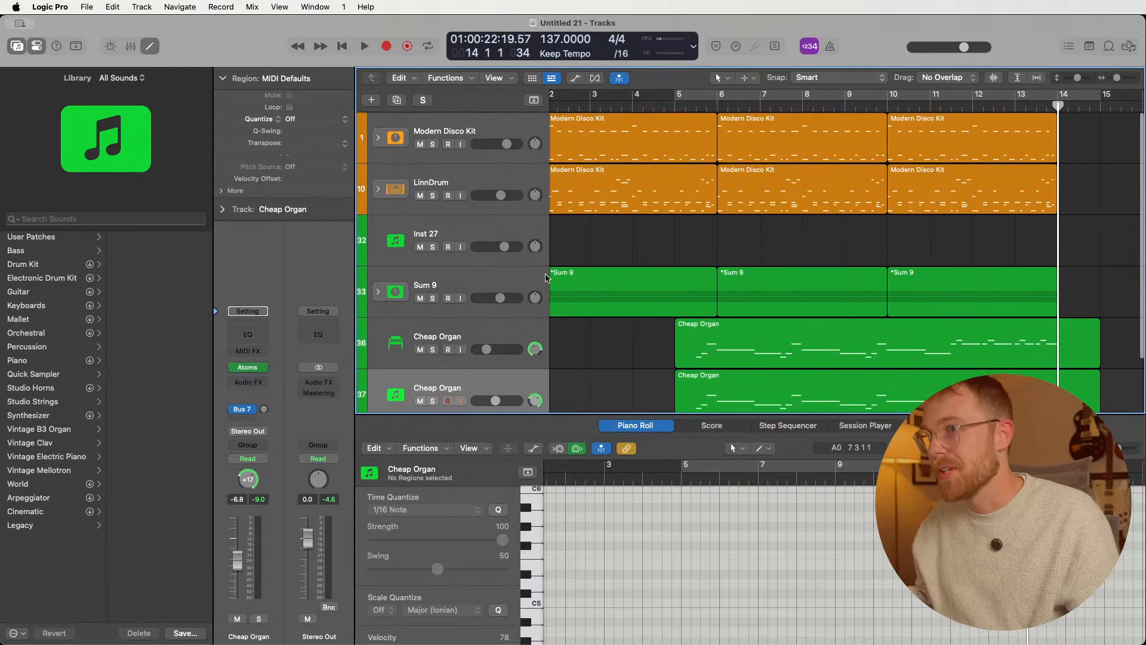
click(487, 226)
click(256, 374)
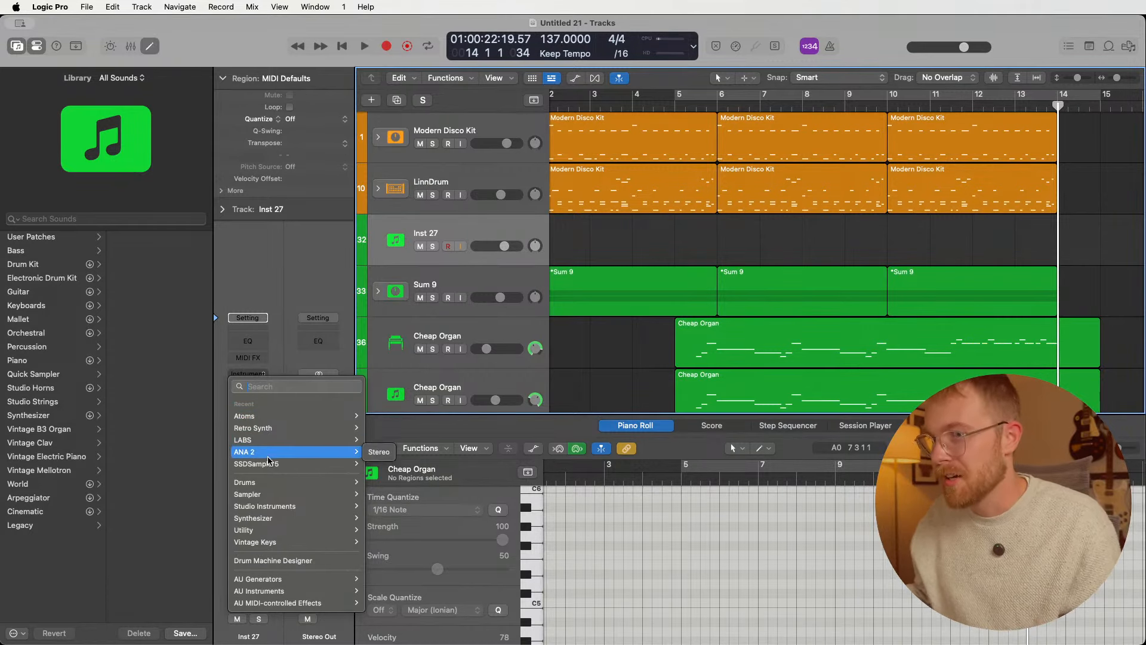
mouse_move(295, 493)
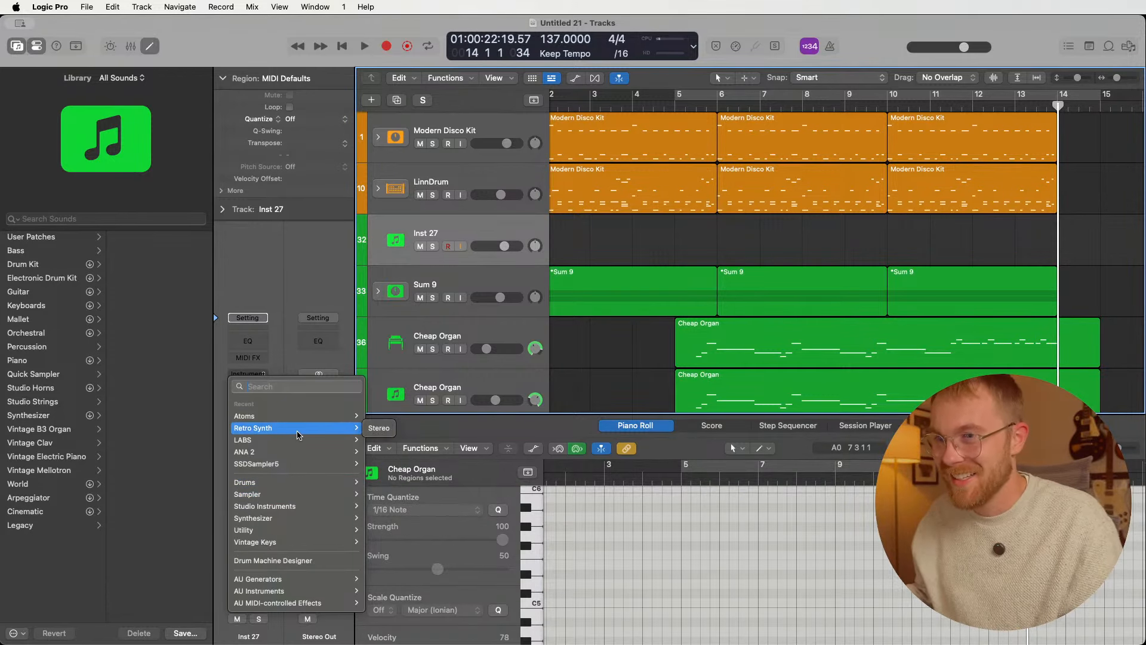
mouse_move(306, 417)
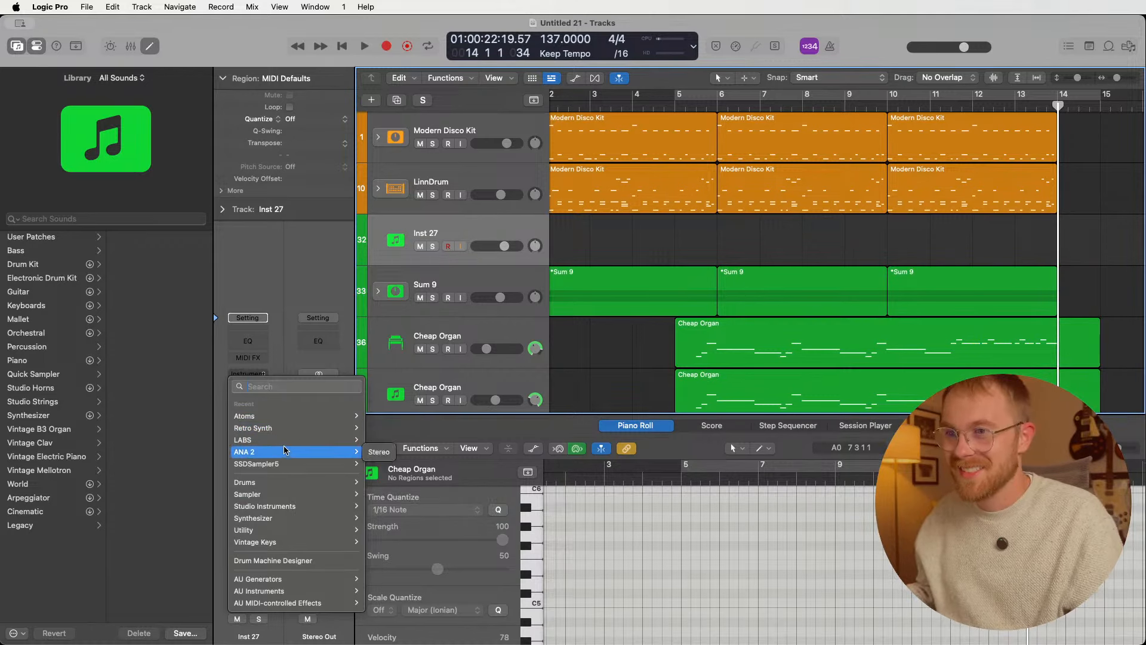
click(60, 554)
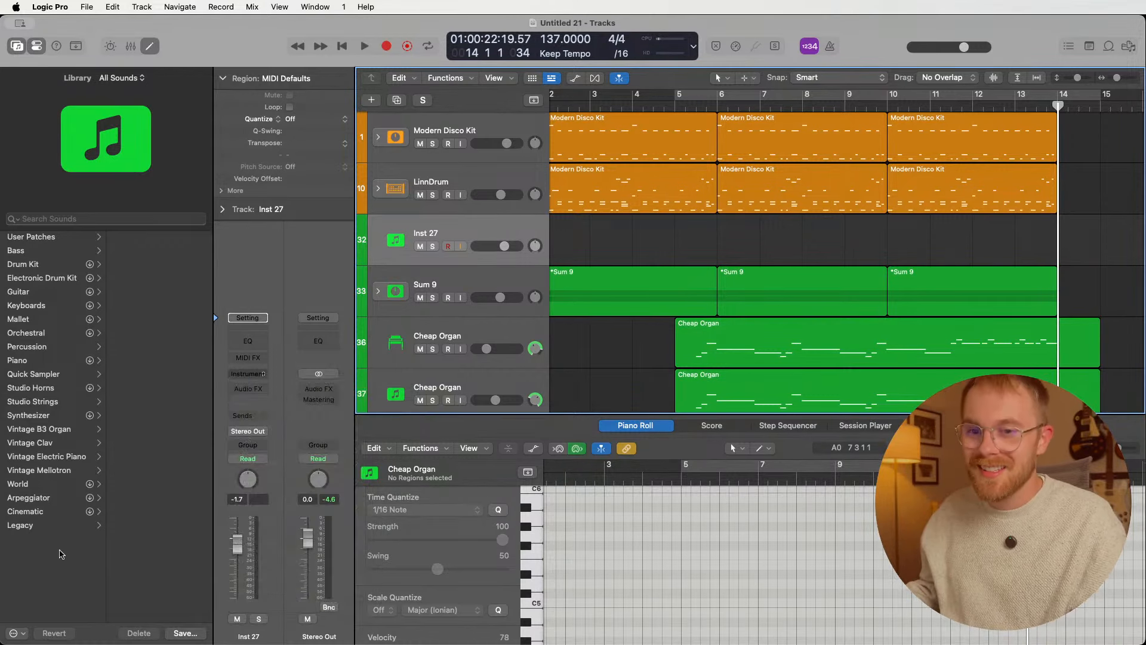
click(32, 346)
click(163, 296)
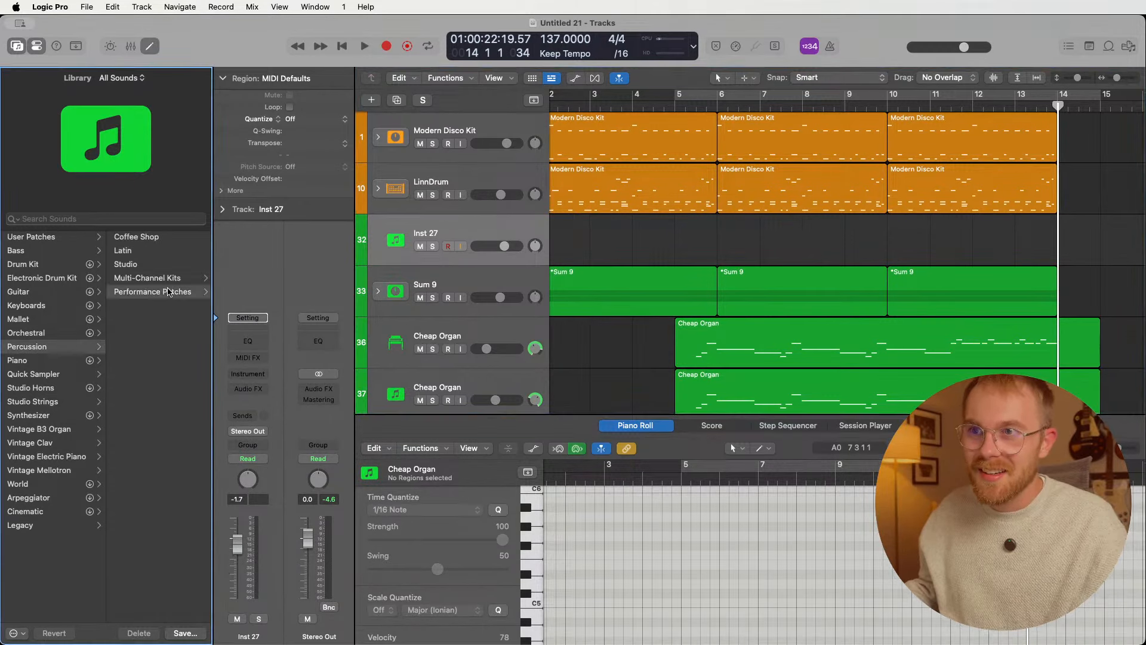
click(159, 363)
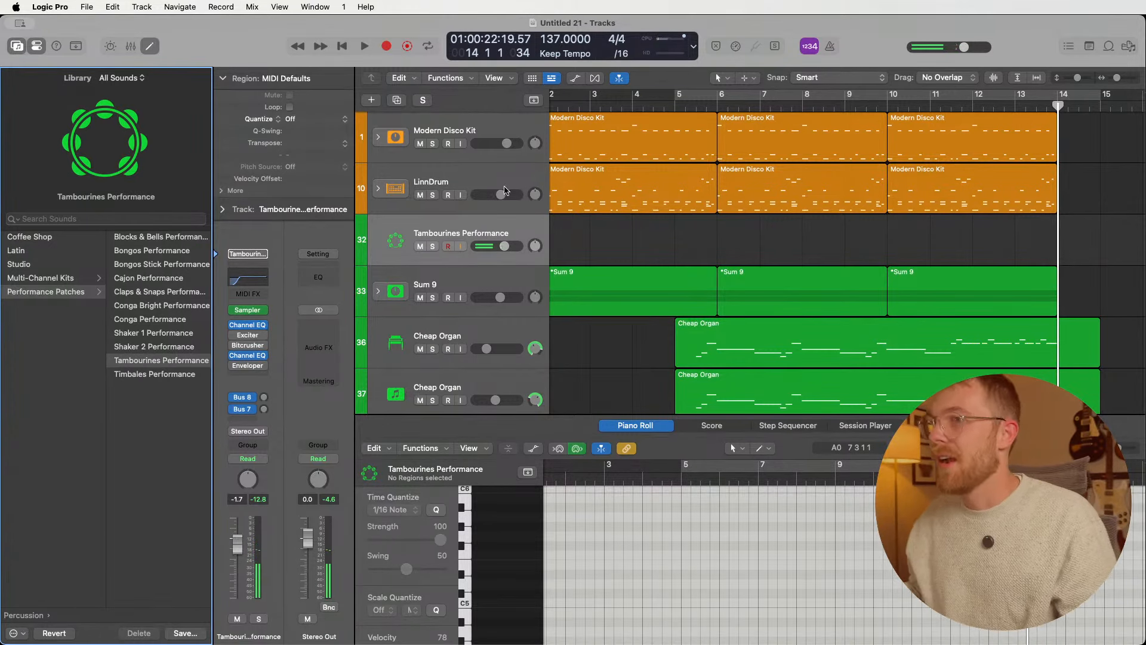
- Turn the tambourine's Pitch control down slightly and set the track volume to -5.6 dB, leaving cycling off
scroll(637, 245, right, 3)
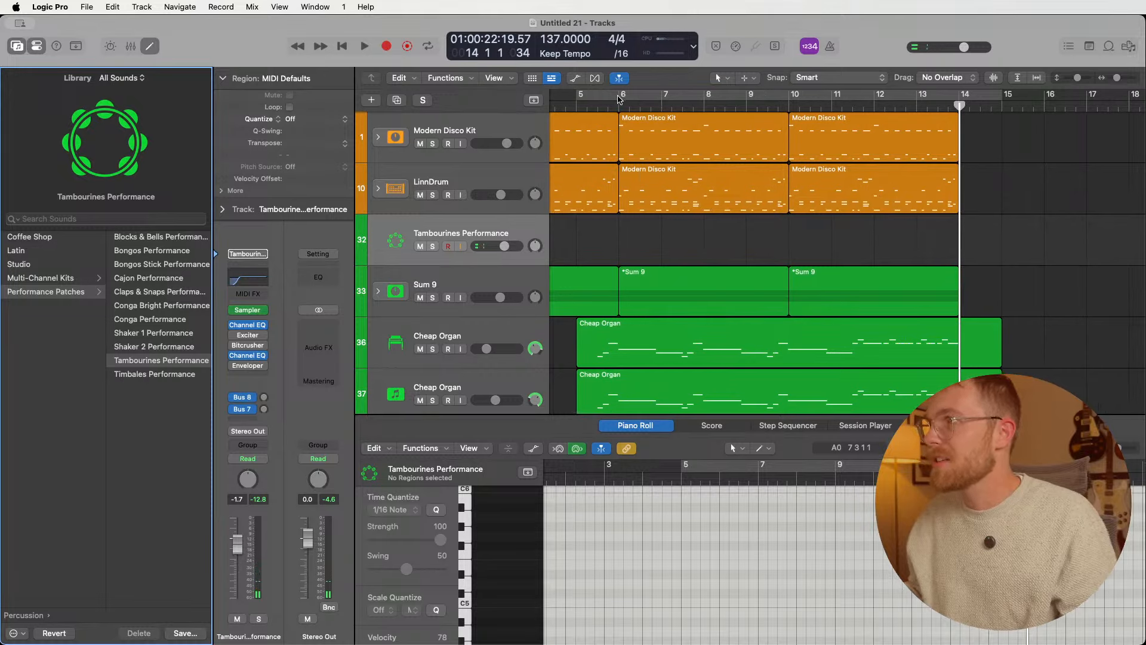
drag(619, 100, 960, 124)
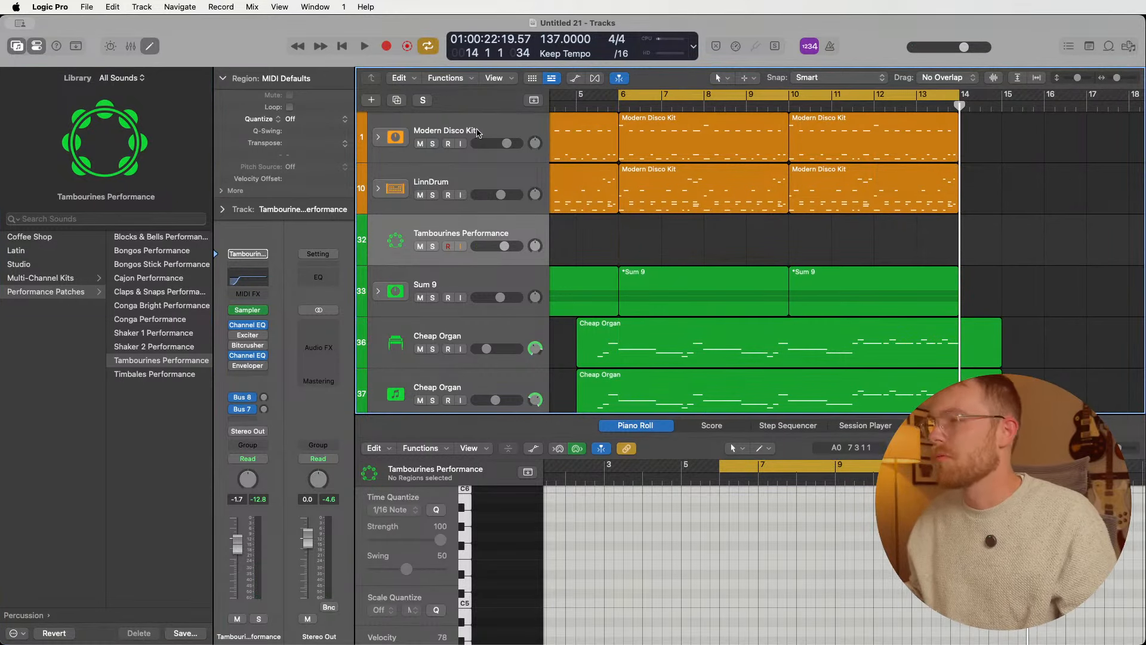
click(111, 46)
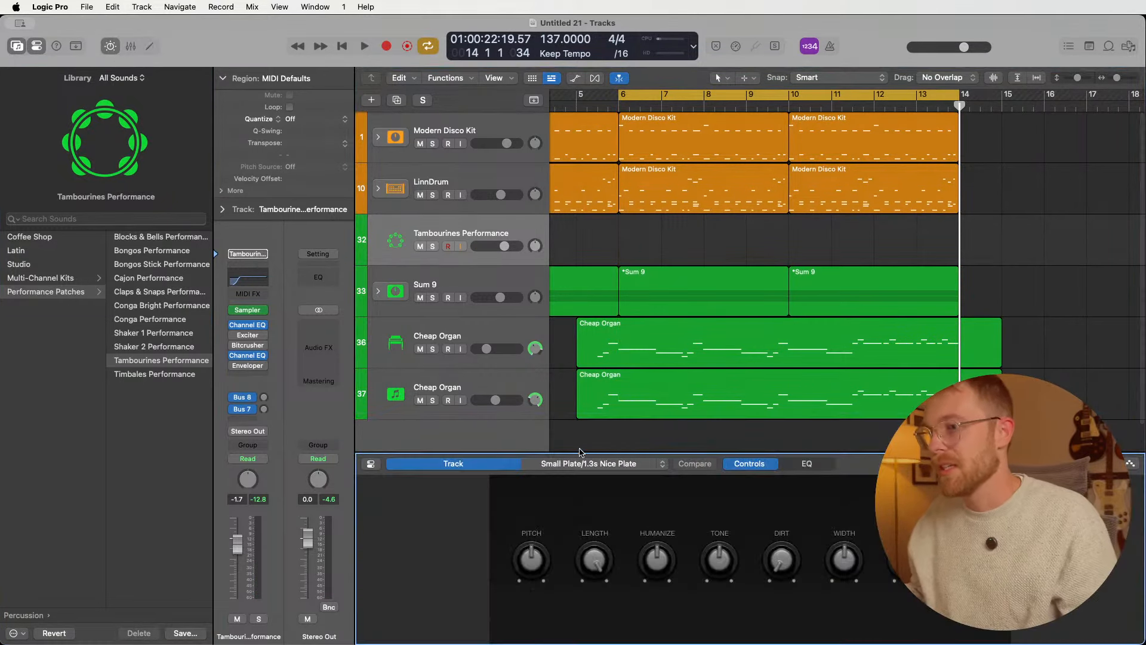
drag(647, 446, 647, 449)
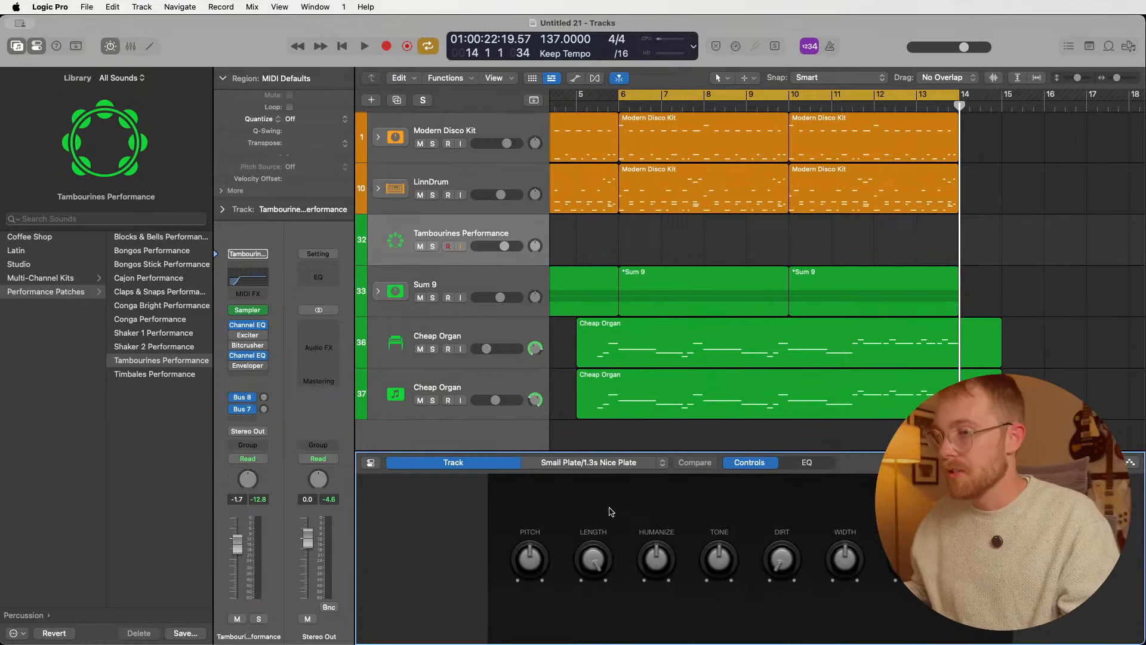
drag(529, 554, 531, 566)
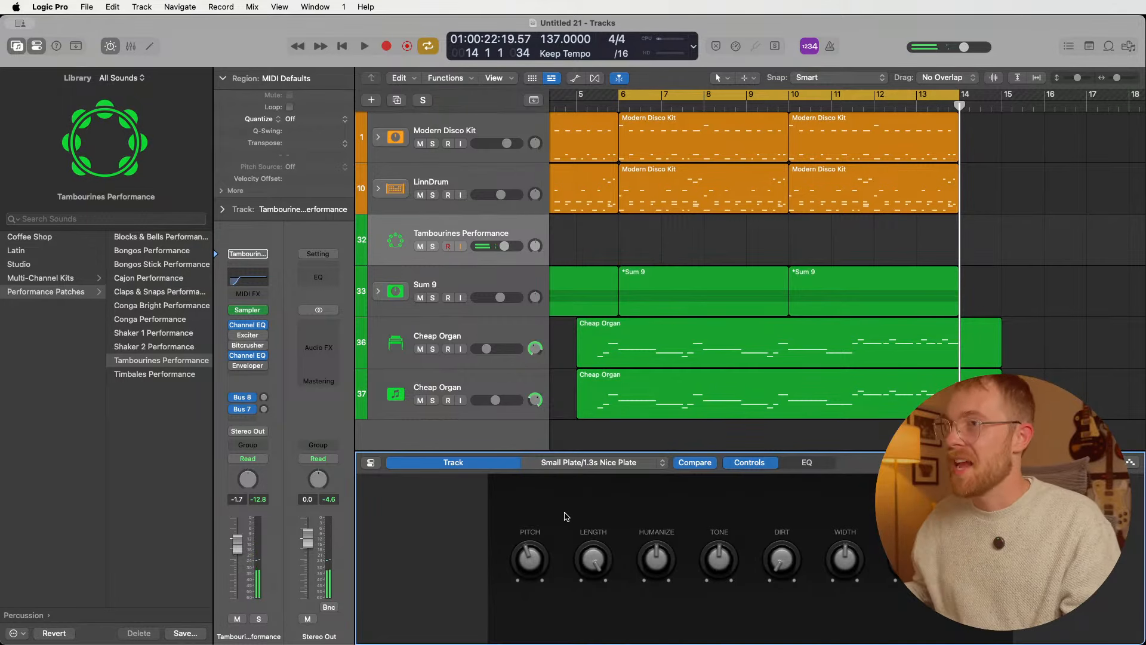
click(650, 91)
drag(495, 248, 487, 249)
- Record a tambourine part from bar 6 to bar 14 with the metronome on
click(622, 108)
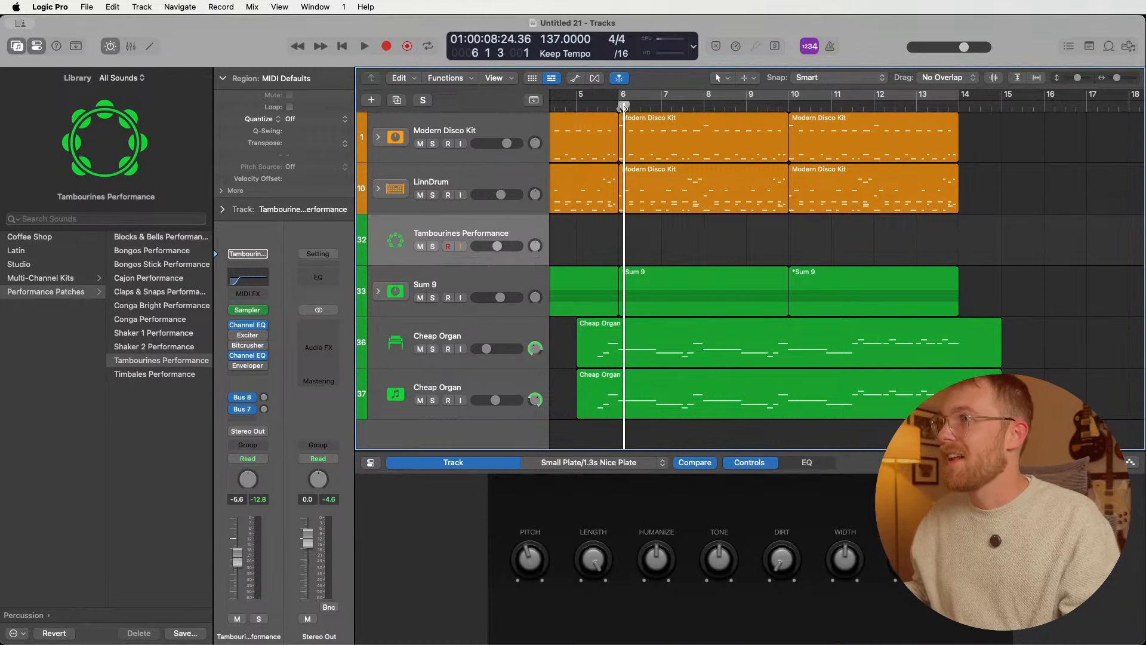
drag(623, 107, 618, 107)
click(830, 46)
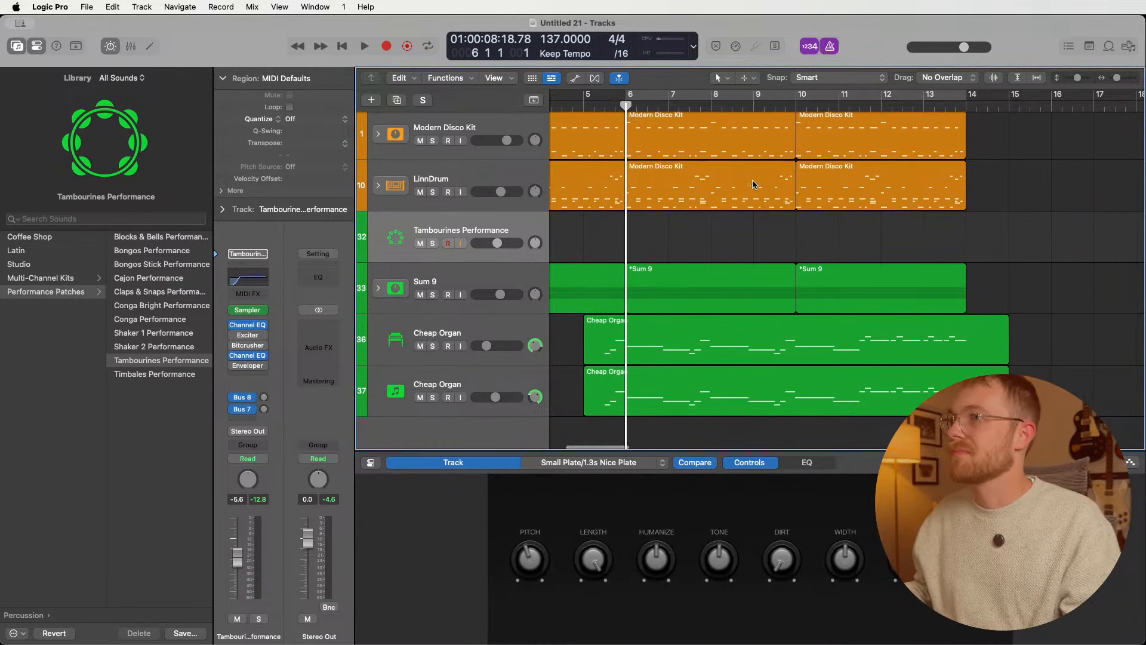
click(386, 46)
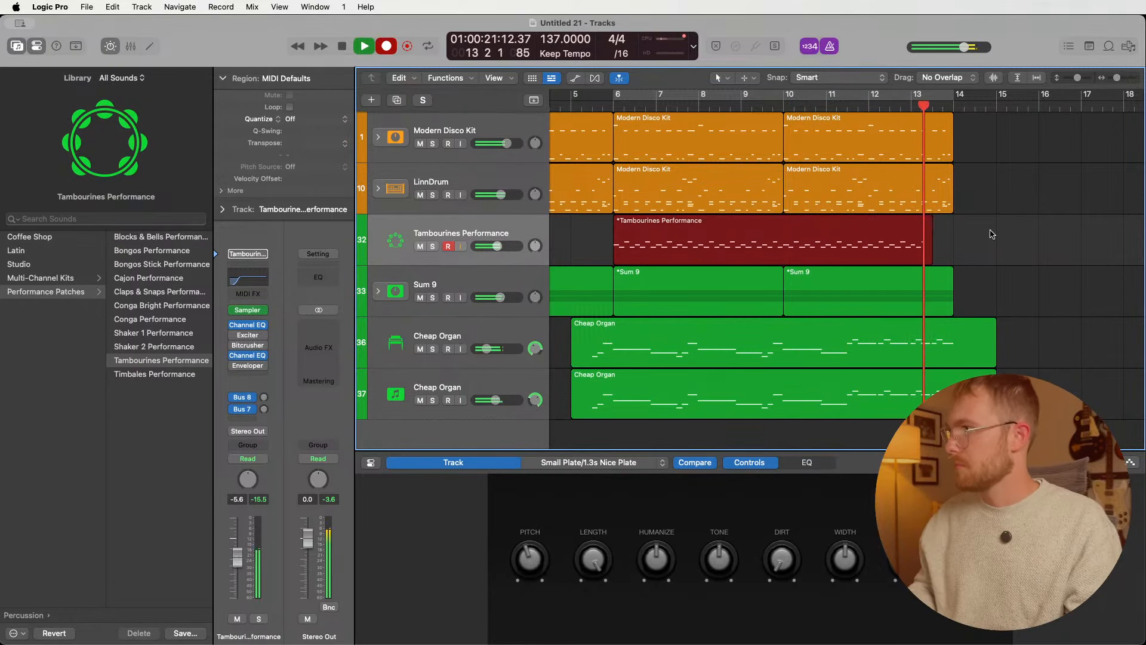
key(space)
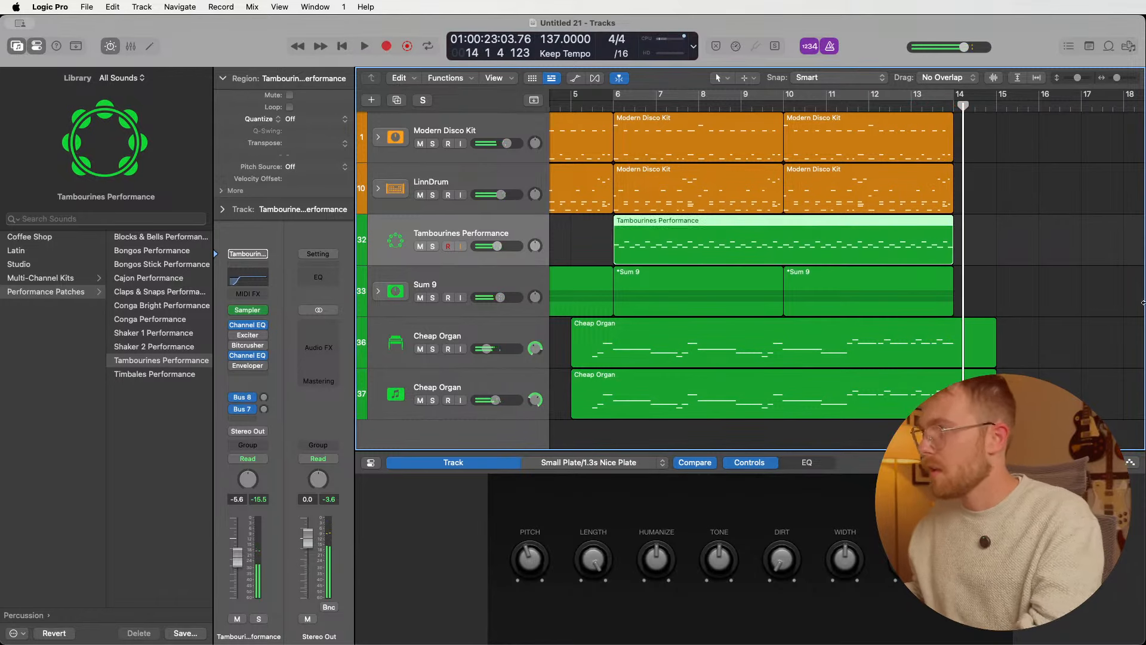
- Quantize all notes of the recorded tambourine region to 1/16 notes
click(1052, 278)
double_click(946, 256)
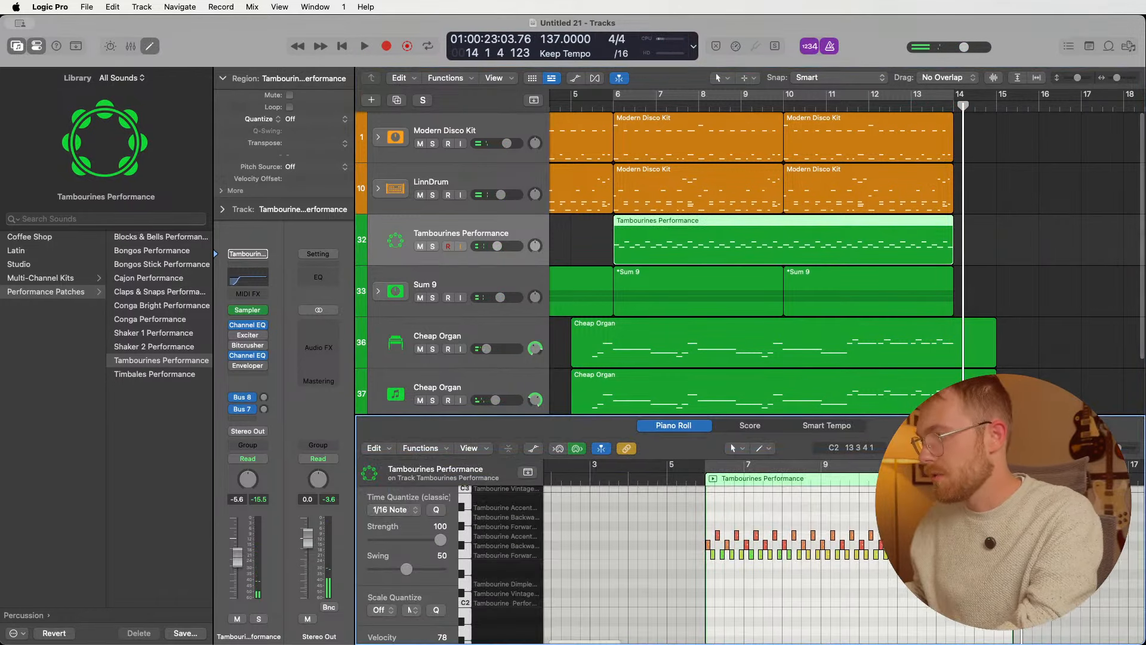
key(super+a)
click(437, 510)
- Duplicate the tambourine track without its region, then pan the original track right and lower its volume slightly
key(super+d)
drag(503, 249, 536, 242)
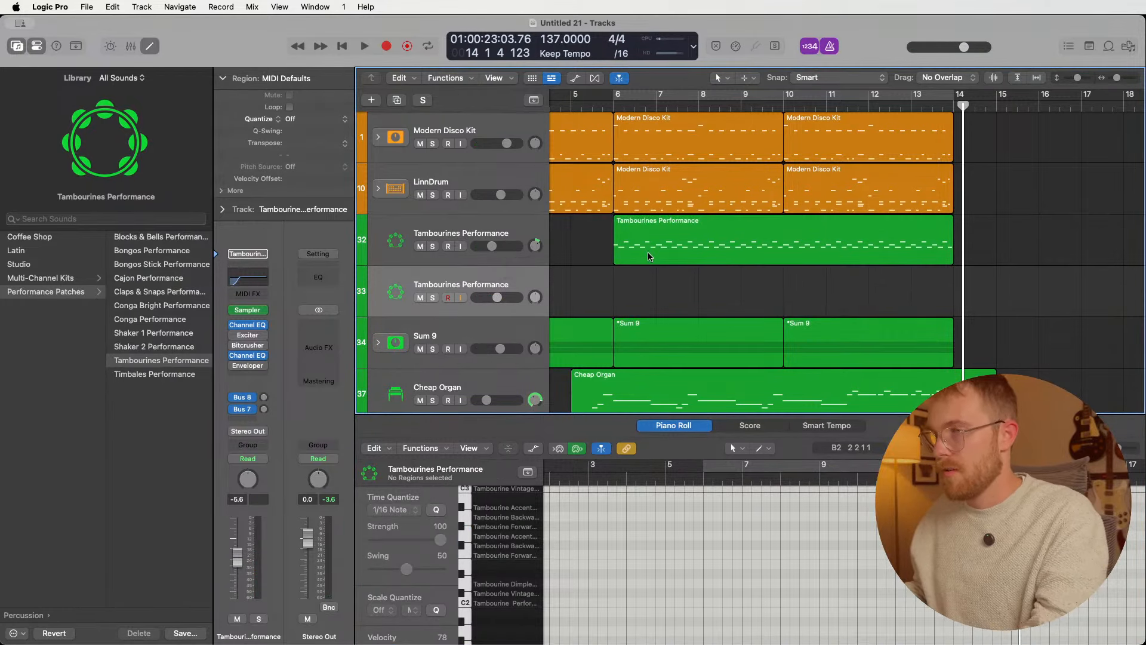
- Pan the duplicated tambourine track to -27 and load the Shaker 1 Performance patch onto it
click(611, 103)
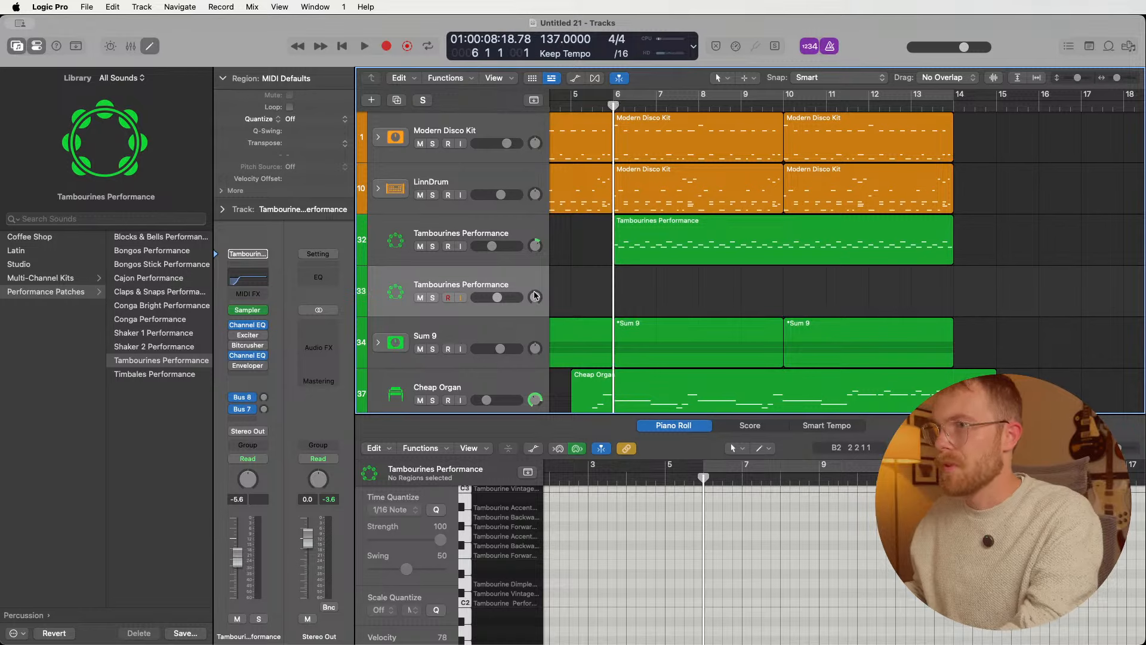
drag(536, 295, 535, 308)
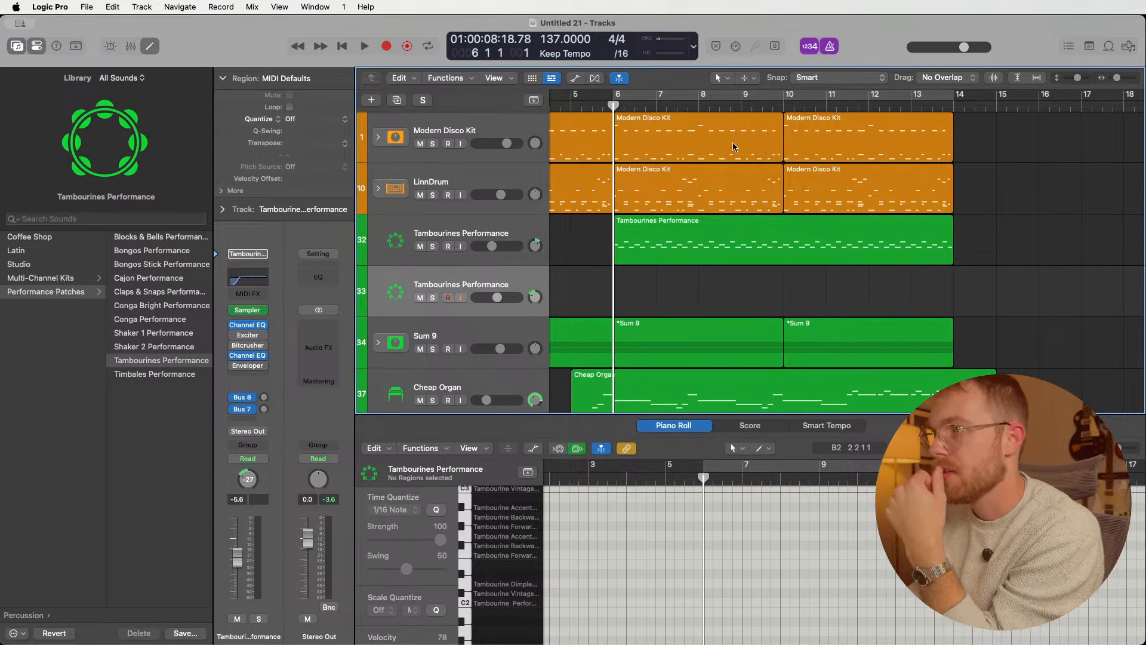
click(166, 338)
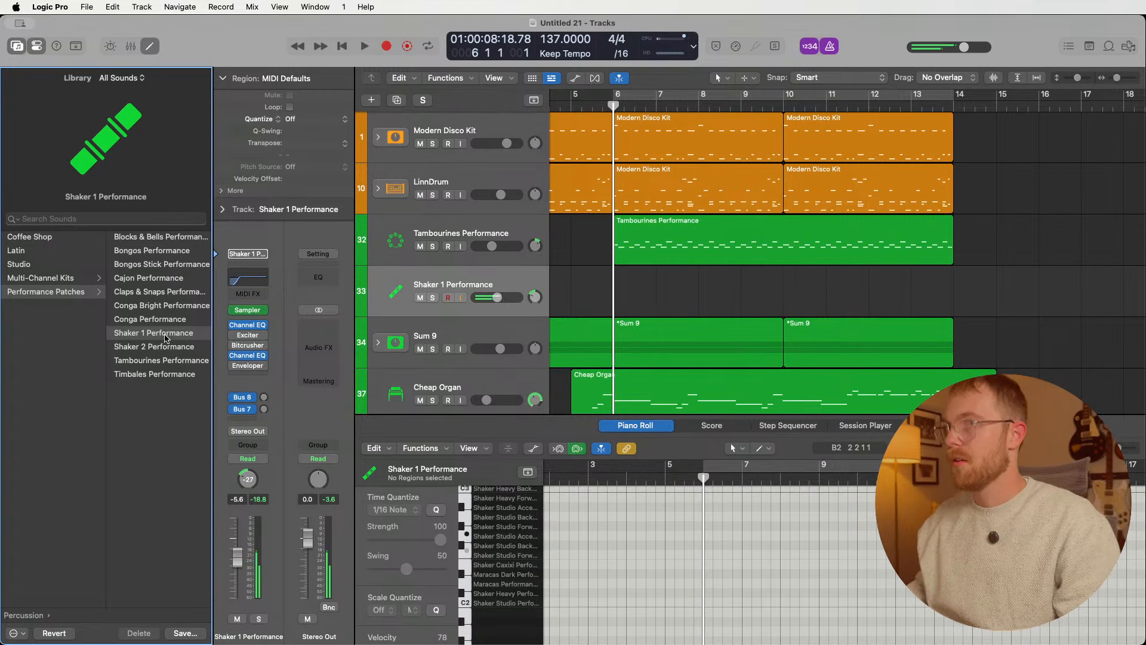
- Lower the shaker patch's Pitch control slightly and record a shaker part from bar 6 to bar 14
key(b)
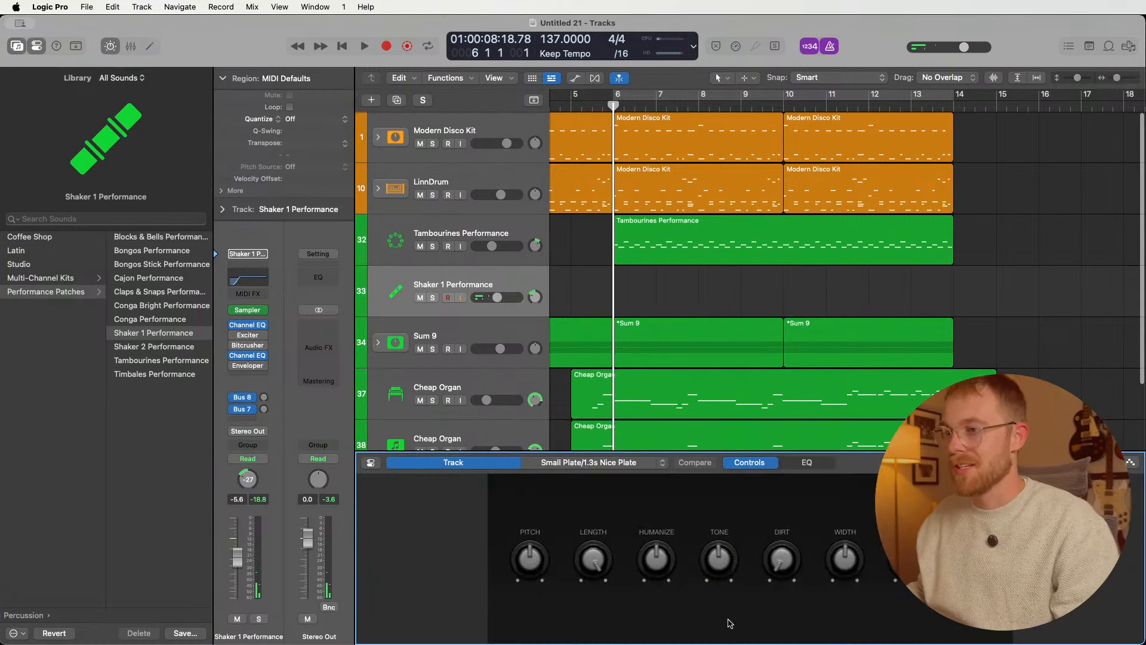
click(531, 564)
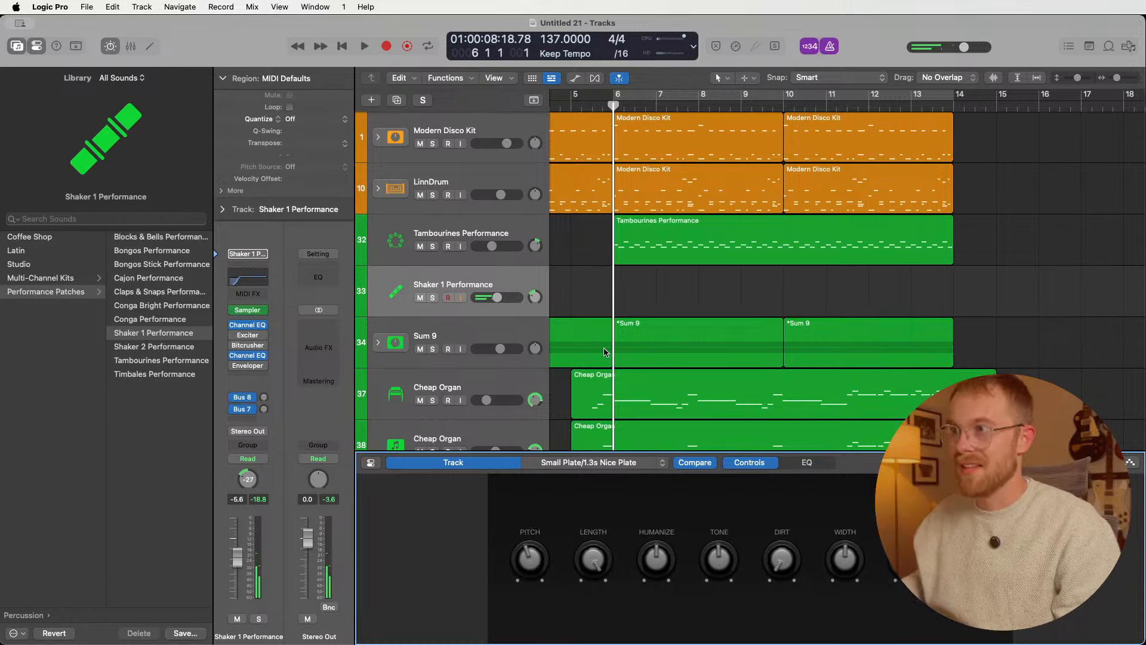
click(649, 300)
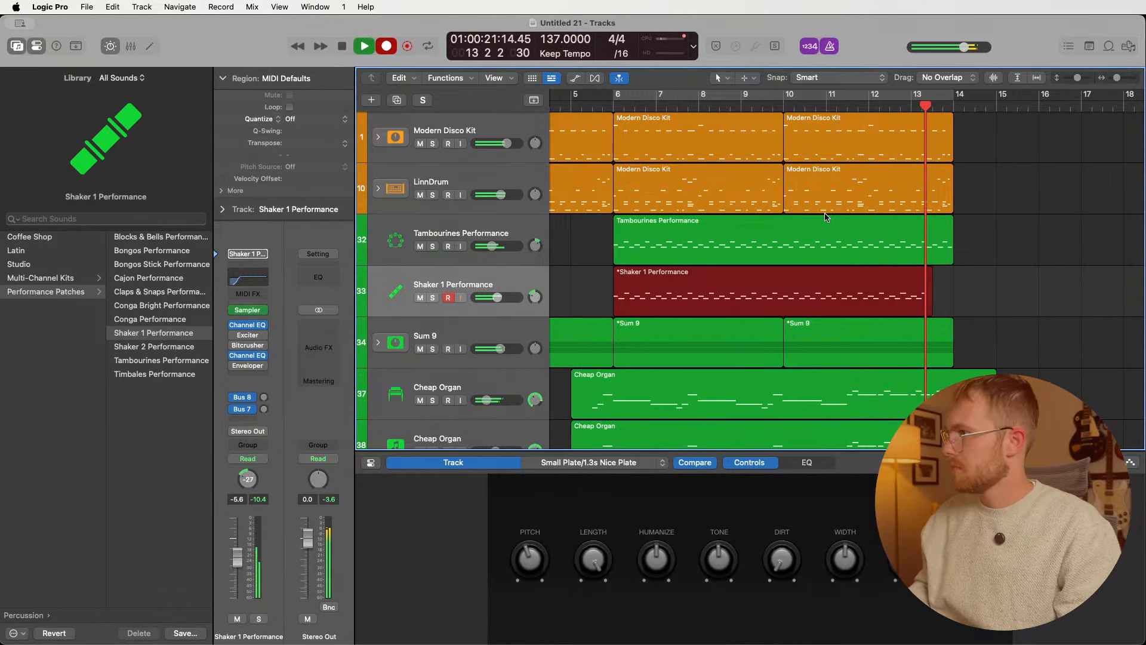
key(space)
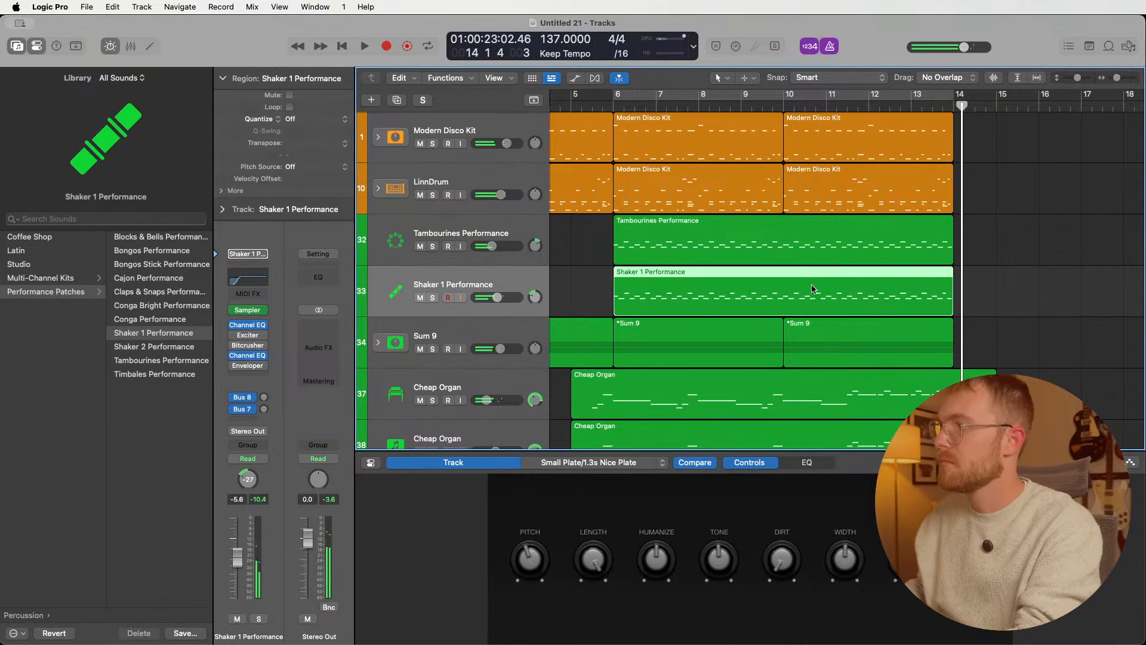
- Quantize all notes of the recorded shaker region to 1/16 notes
double_click(916, 299)
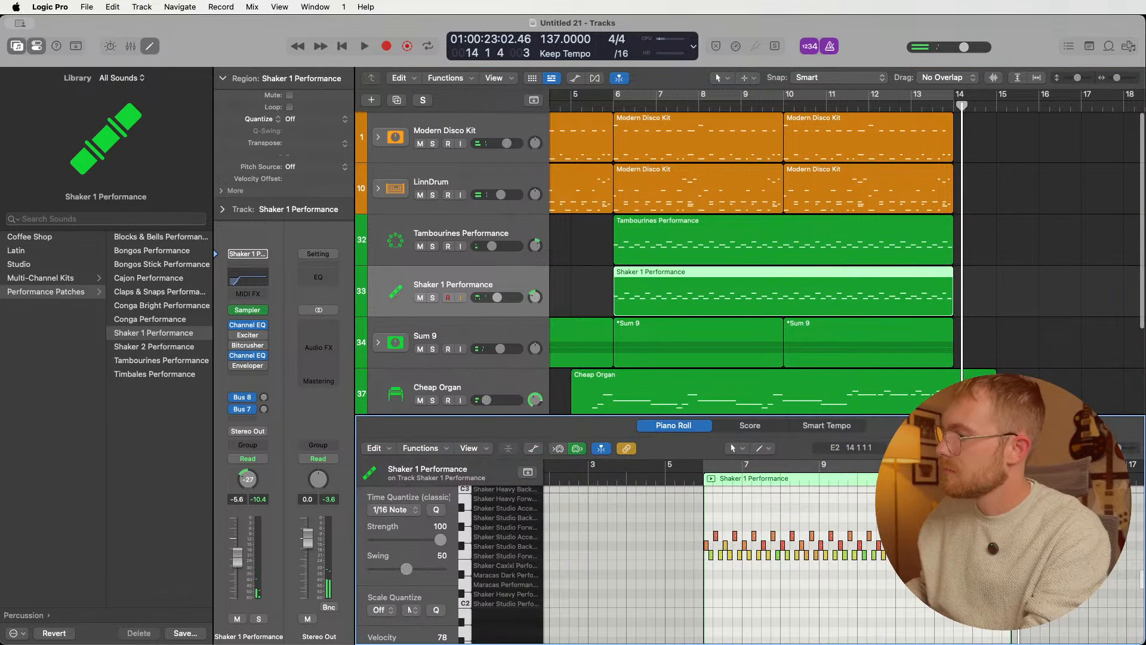
key(super+a)
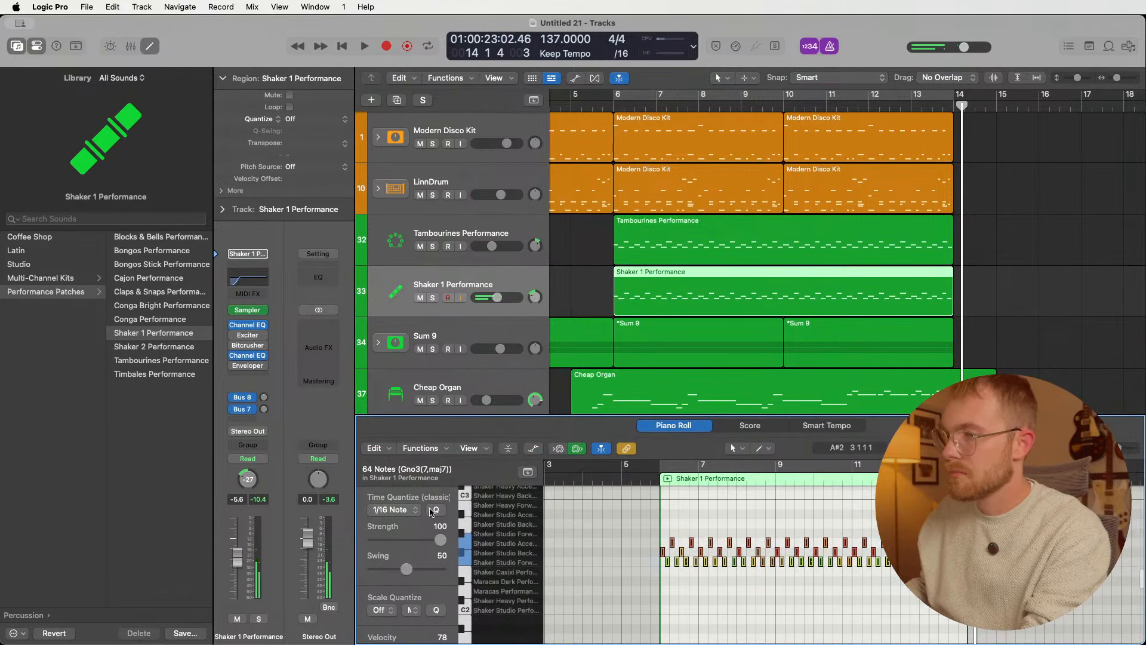
drag(571, 414, 571, 519)
- Lower the shaker track to -6.6 dB and the two Cheap Organ tracks together to -19.0 and -9.4 dB
click(567, 495)
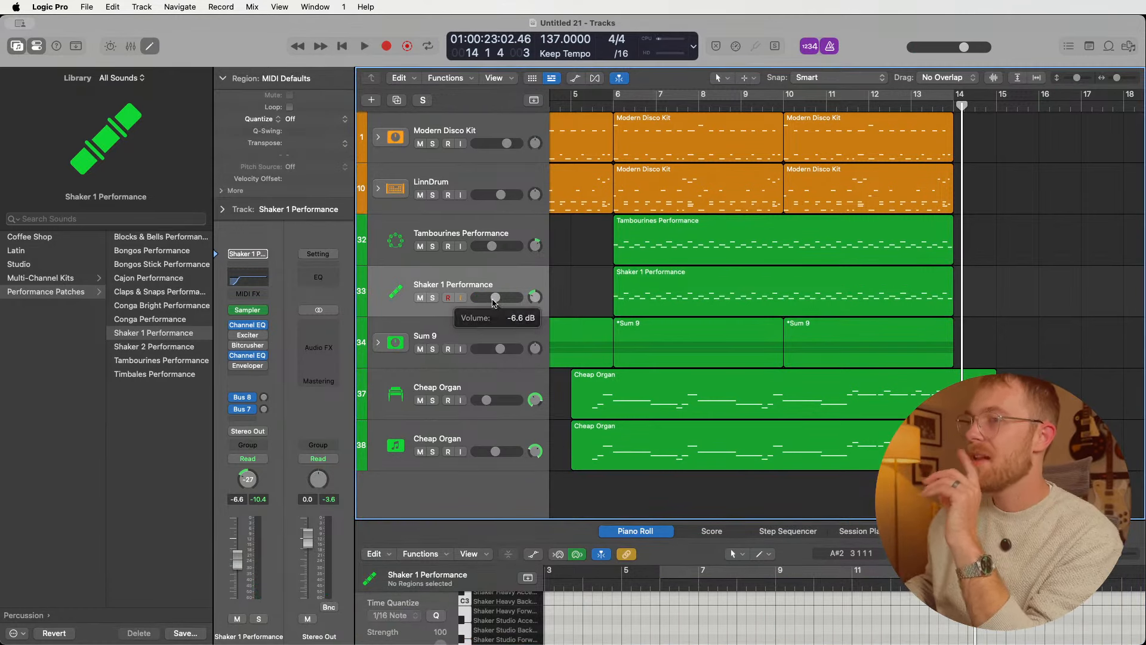
click(495, 413)
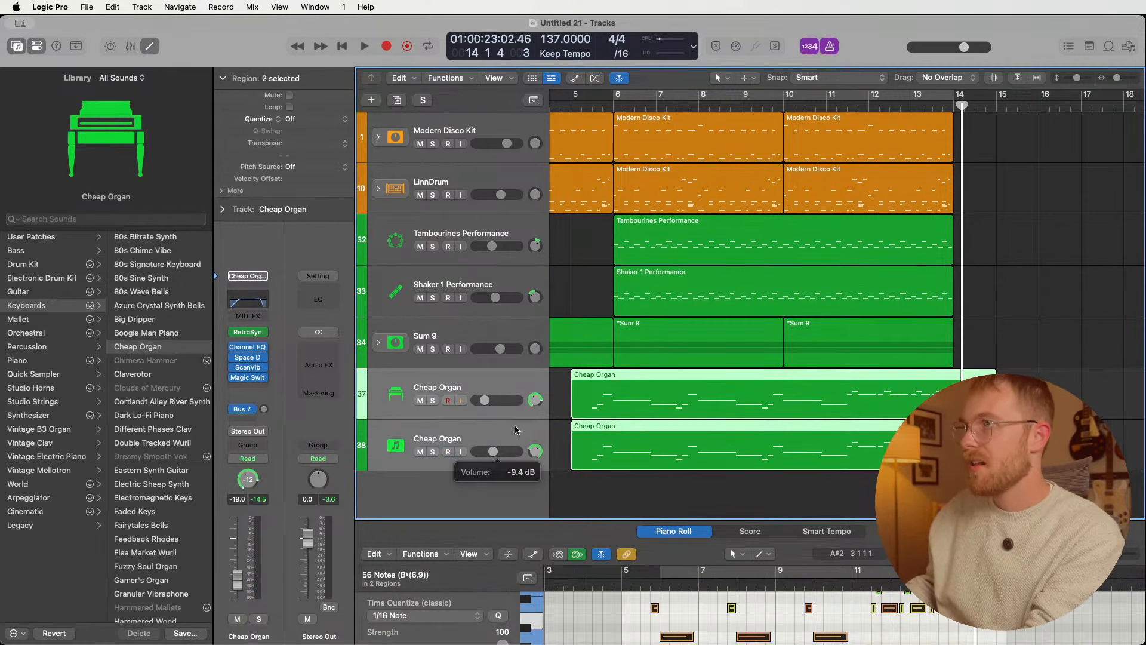
- Set the tempo to 150 BPM, cycle bars 6 to 14 and play the section with the metronome off
click(660, 96)
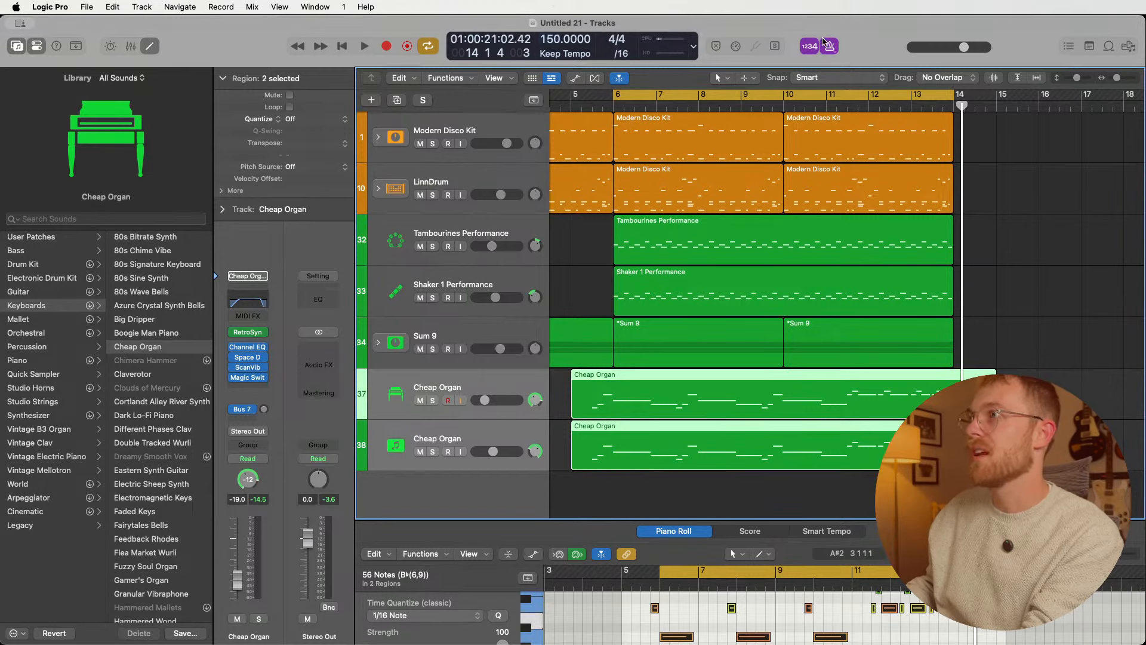
click(1007, 245)
key(space)
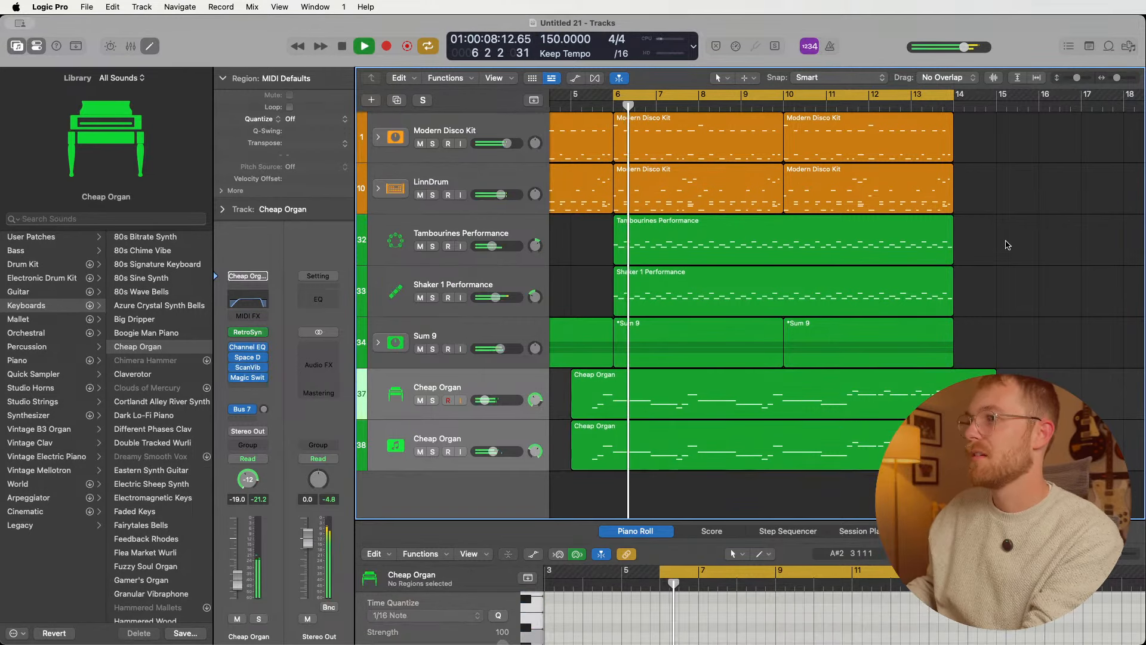
- Lower the tambourine and shaker tracks together during playback, bringing the shaker down to -15.4 dB
click(515, 232)
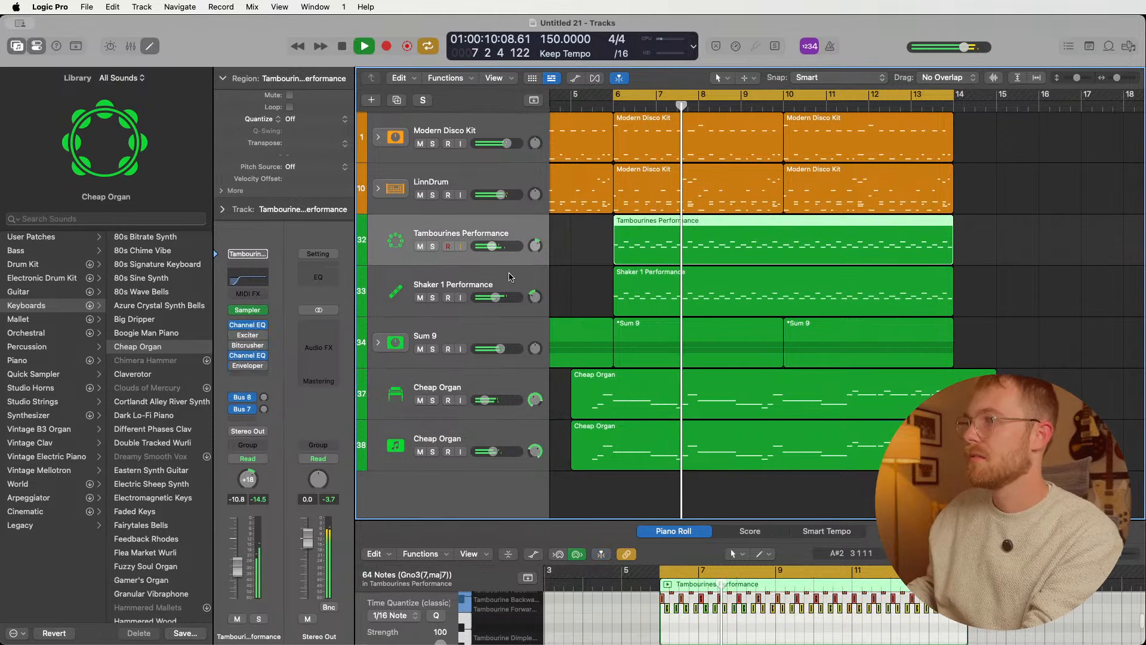
shift+click(513, 284)
drag(495, 296, 490, 296)
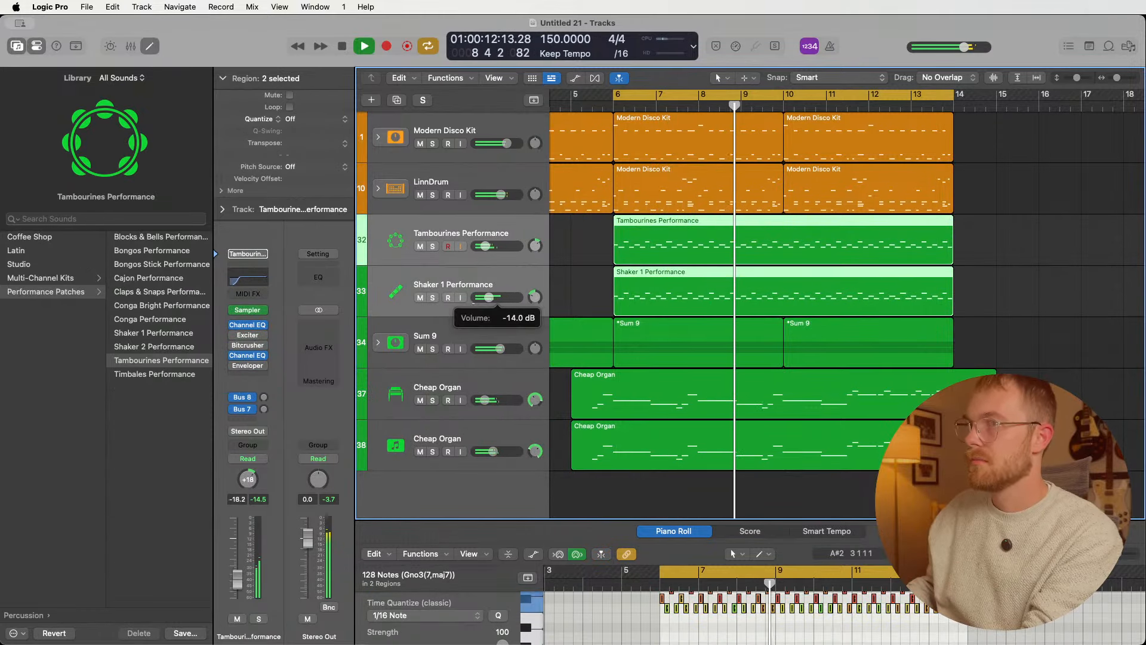
click(488, 297)
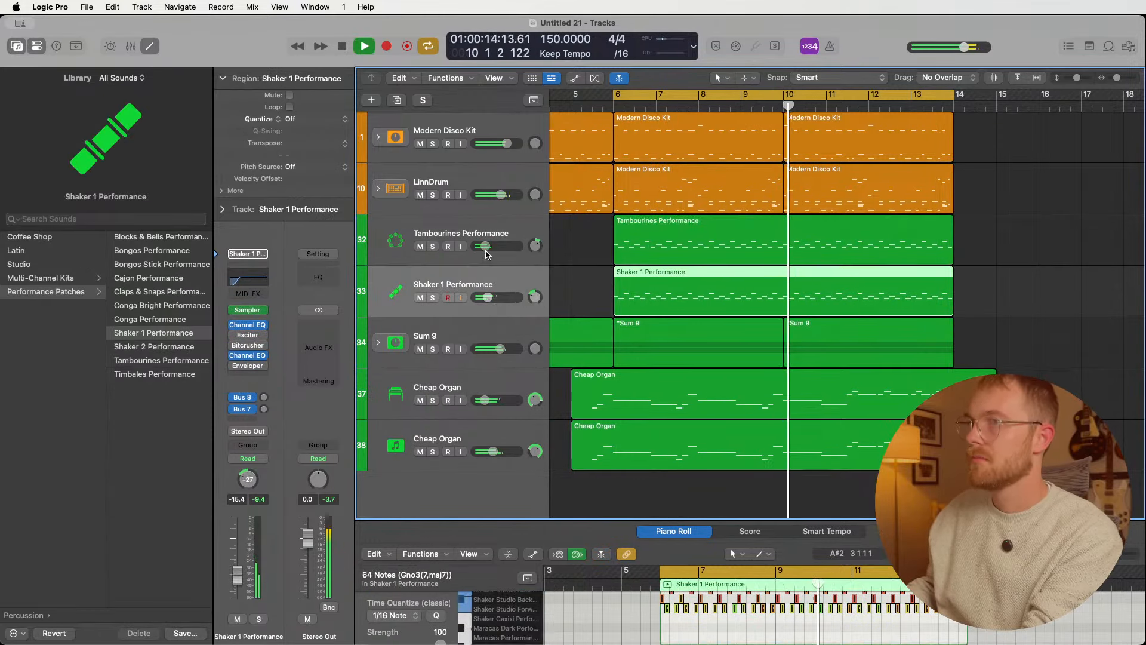
- Stop playback and delete the two regions from bar 6 to bar 14 on the Modern Disco Kit track
scroll(730, 256, left, 5)
click(723, 259)
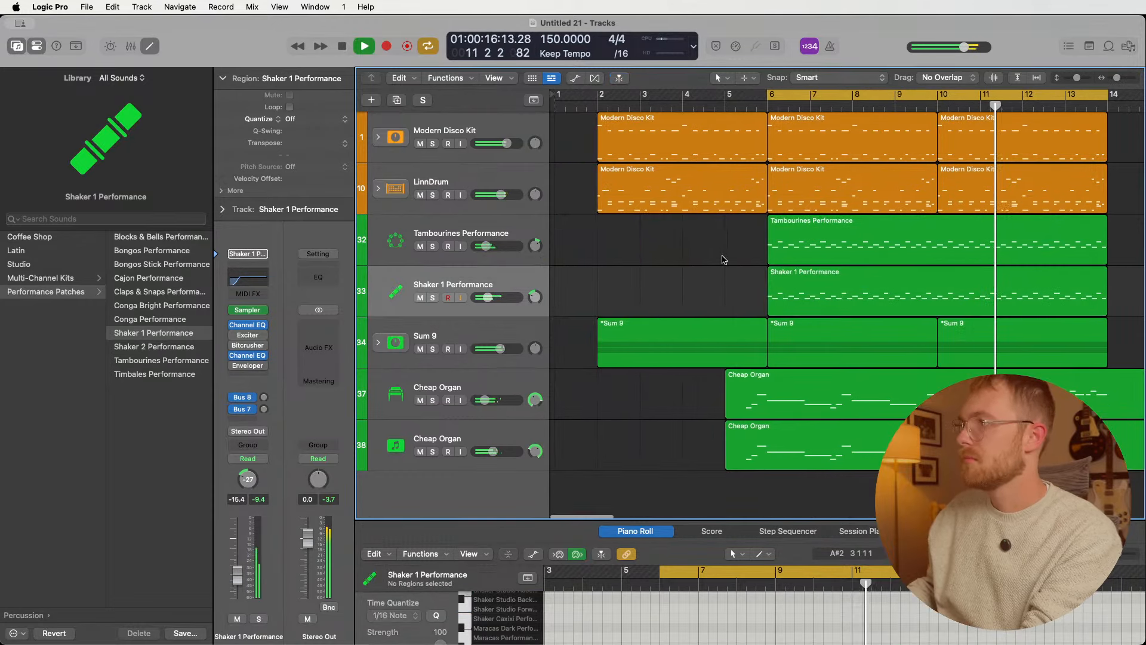
scroll(729, 254, right, 5)
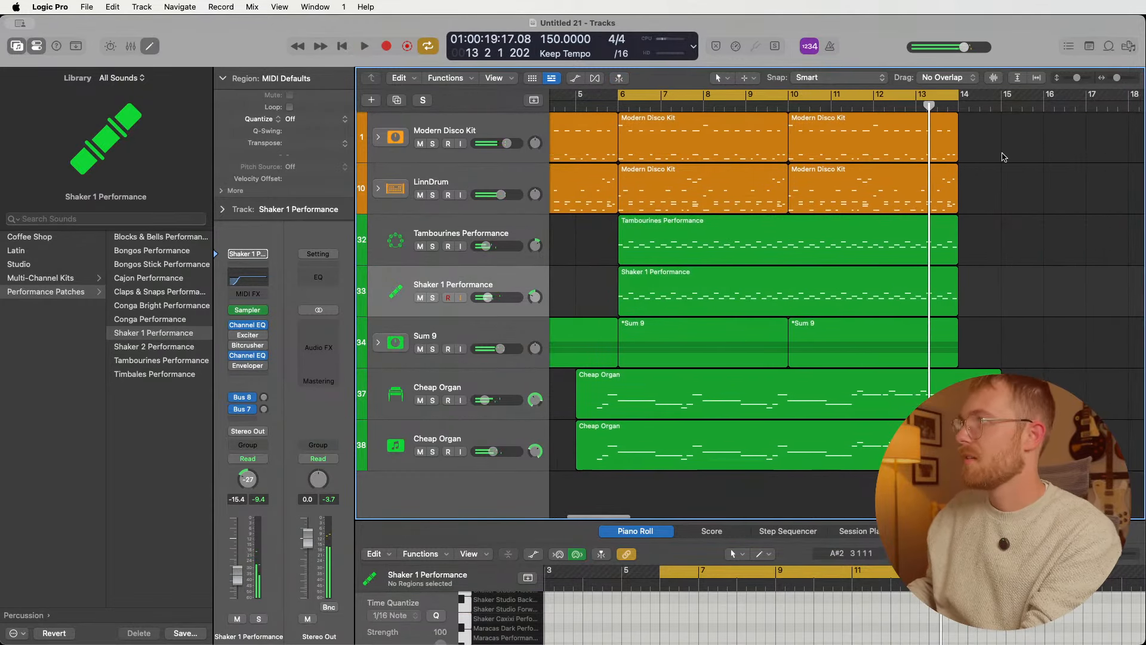
drag(1002, 157, 689, 139)
key(Delete)
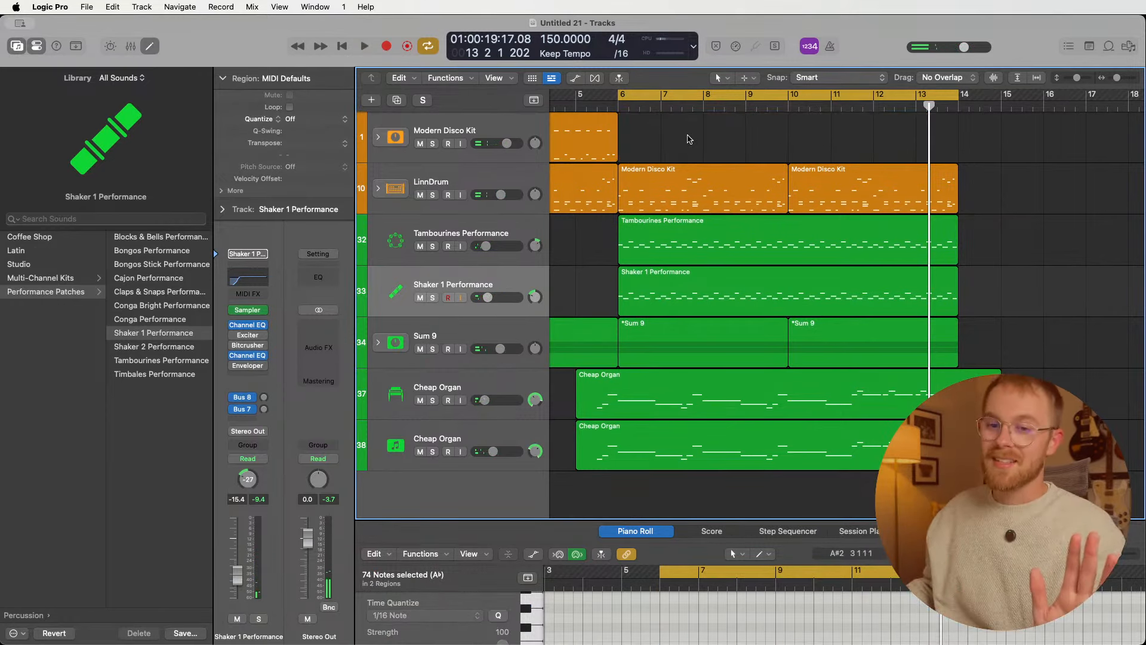
- Turn cycling off and the metronome on, set the playhead to bar 6 and select the Modern Disco Kit track
click(691, 97)
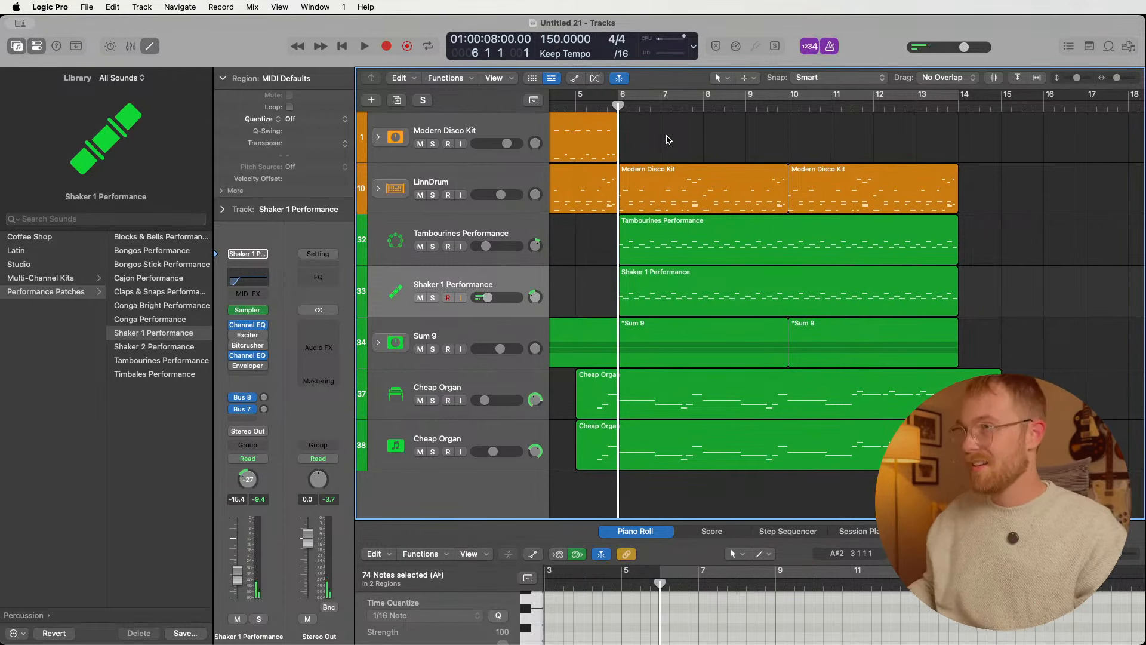
click(463, 134)
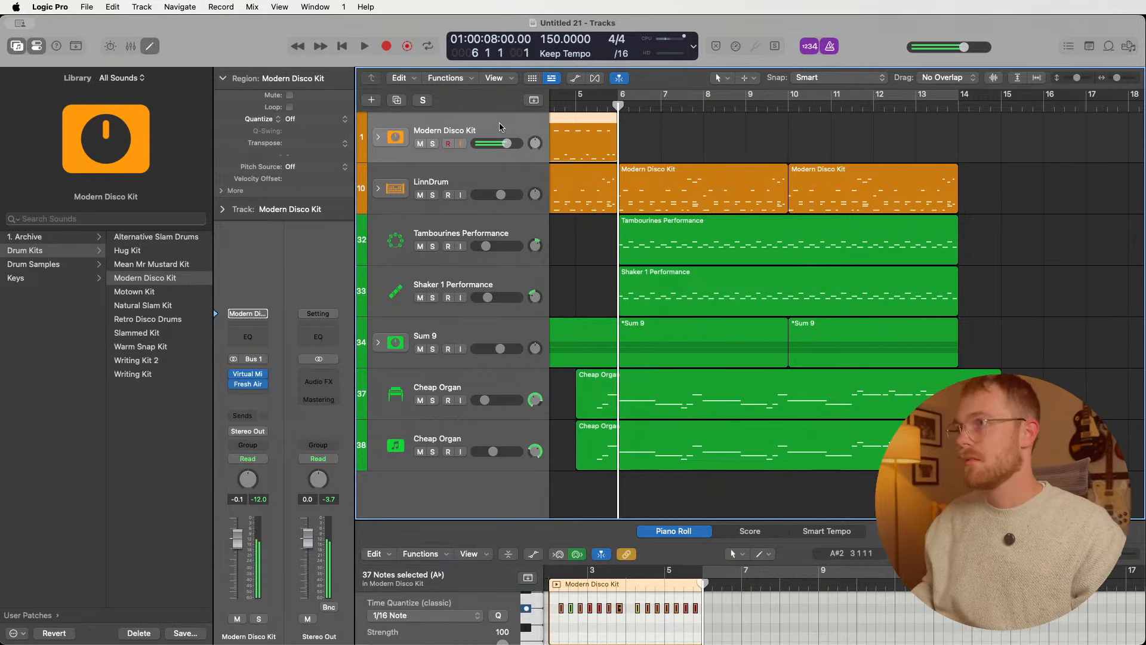
- Try recording a new drum part on the Modern Disco Kit track from bar 6, and undo the take
click(388, 46)
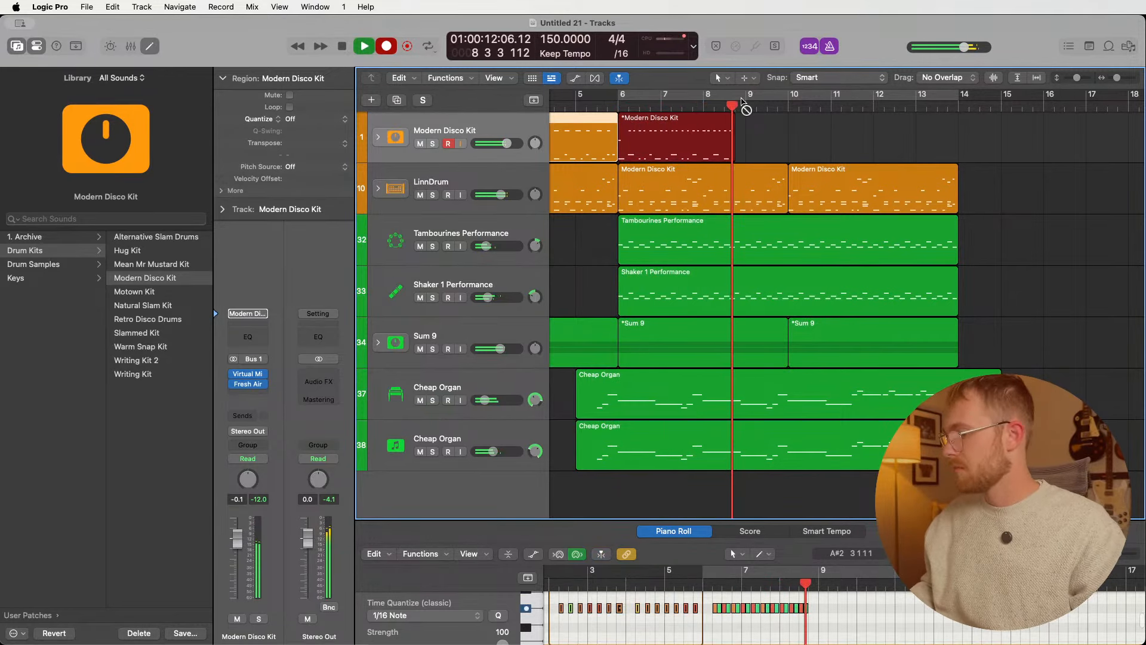
key(space)
key(super+z)
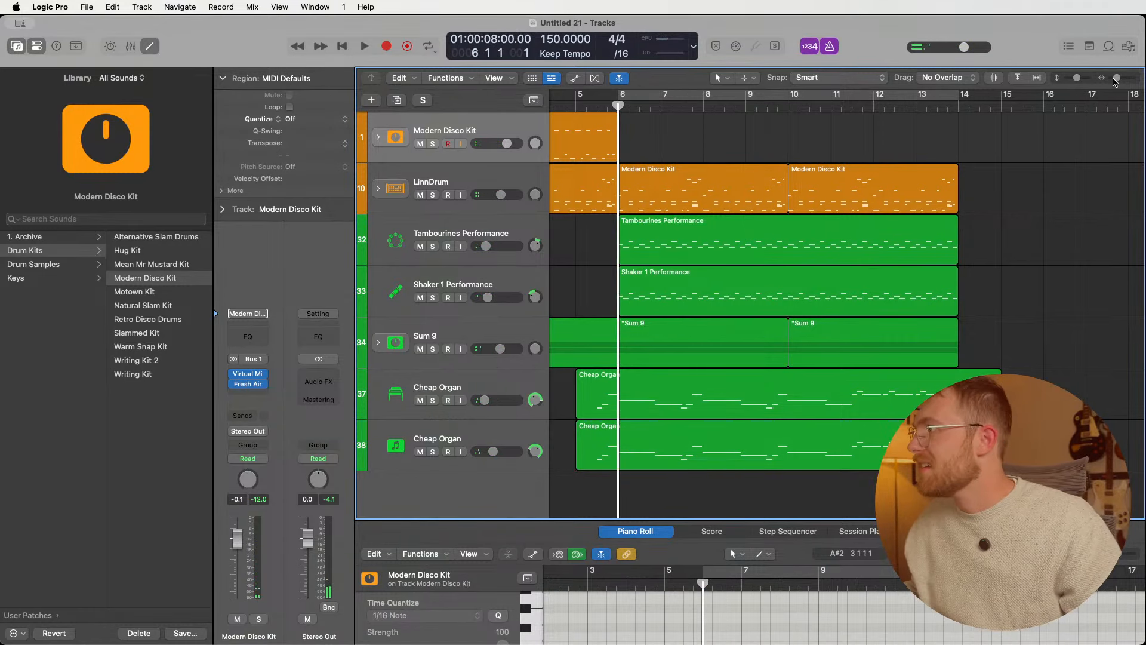
- Try a second drum take on the Modern Disco Kit track from bar 6, stop around bar 8 and undo the recording
click(1079, 79)
click(1119, 78)
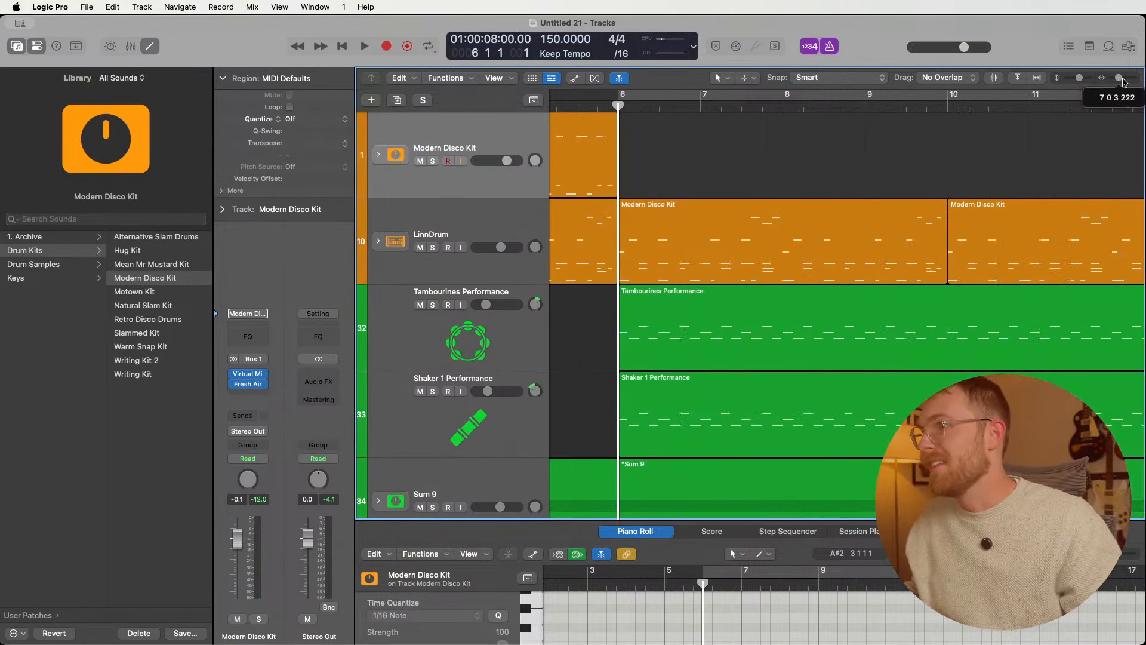
scroll(1038, 212, right, 3)
click(1116, 78)
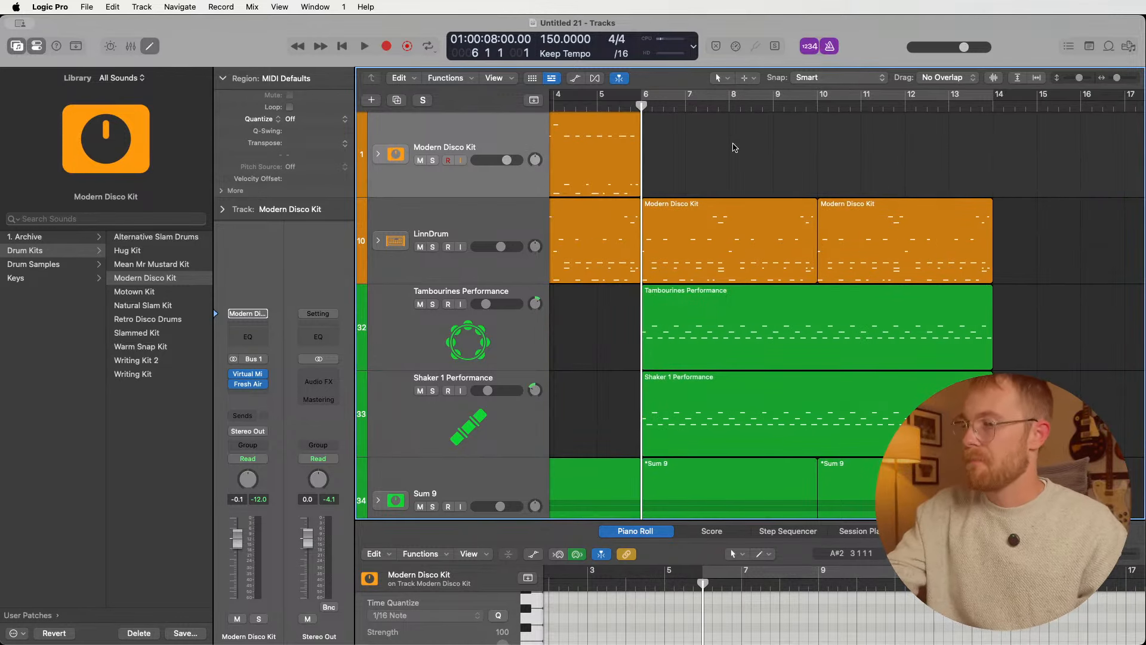
key(r)
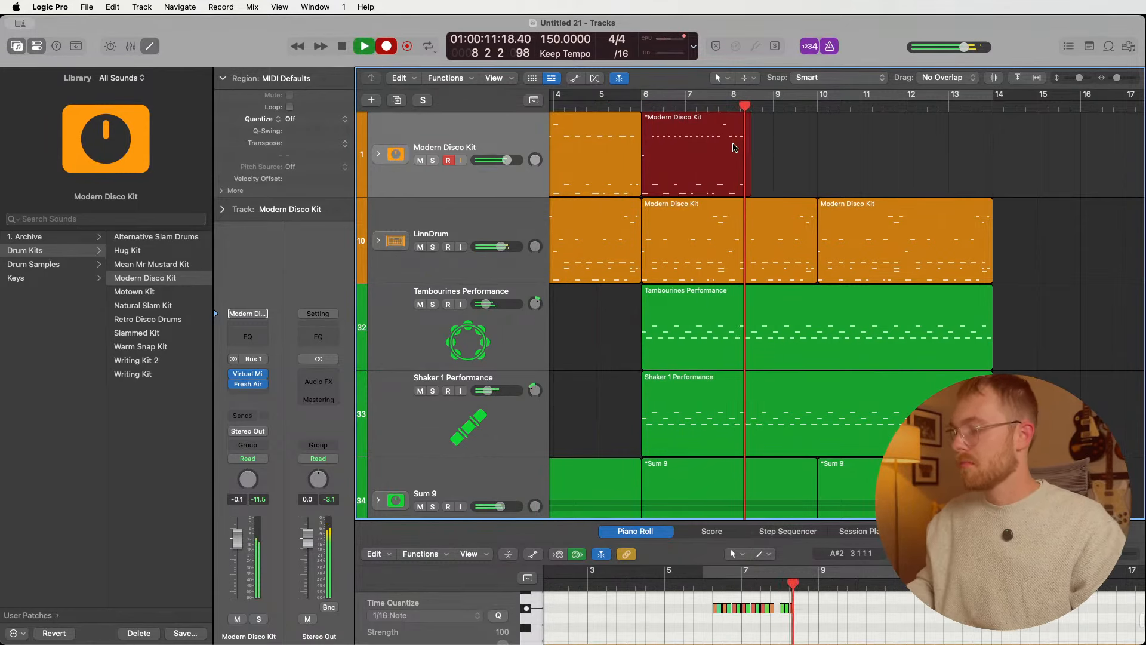
key(r)
key(space)
key(Return)
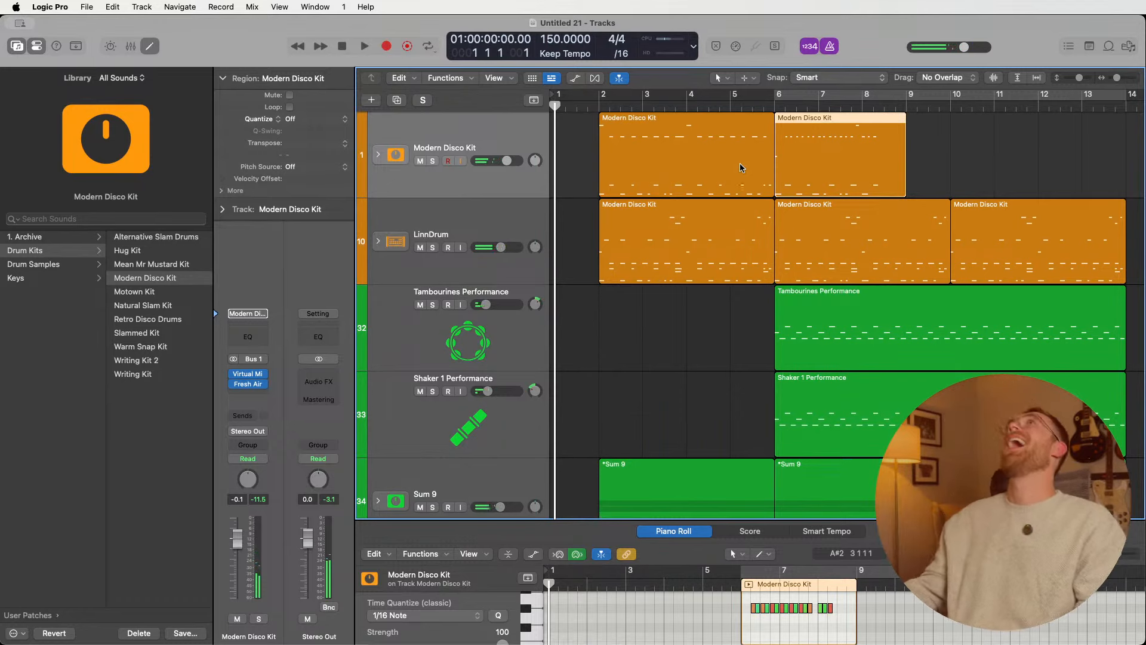
key(super+z)
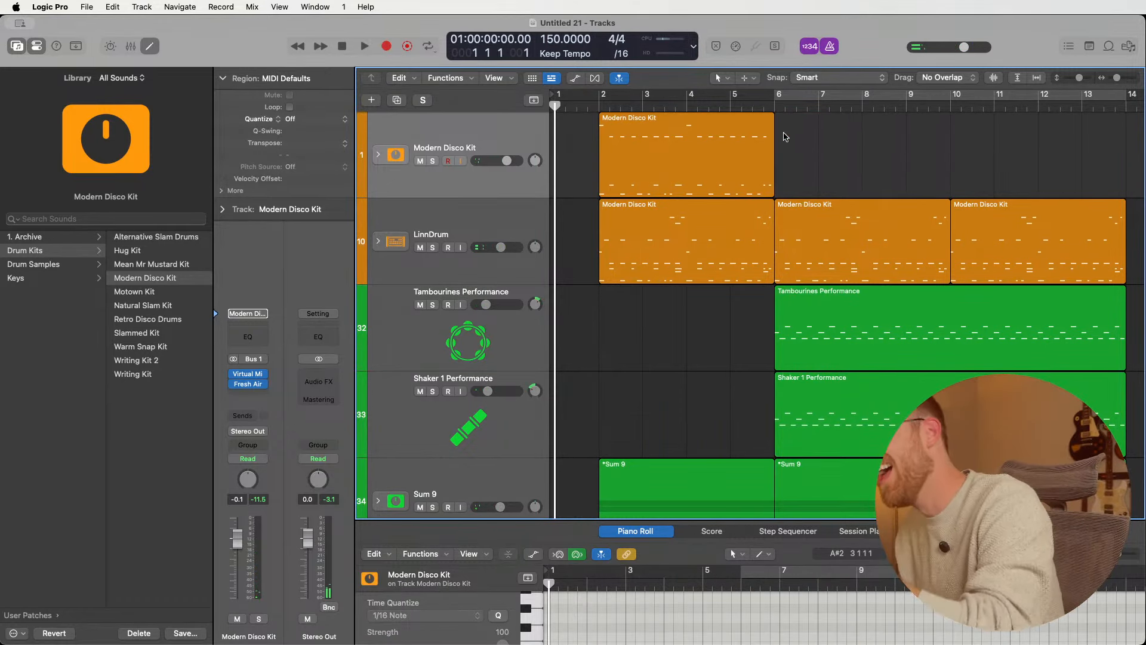
- Return the playhead to bar 6, try a third Modern Disco Kit take past bar 11, and undo it
scroll(791, 150, right, 5)
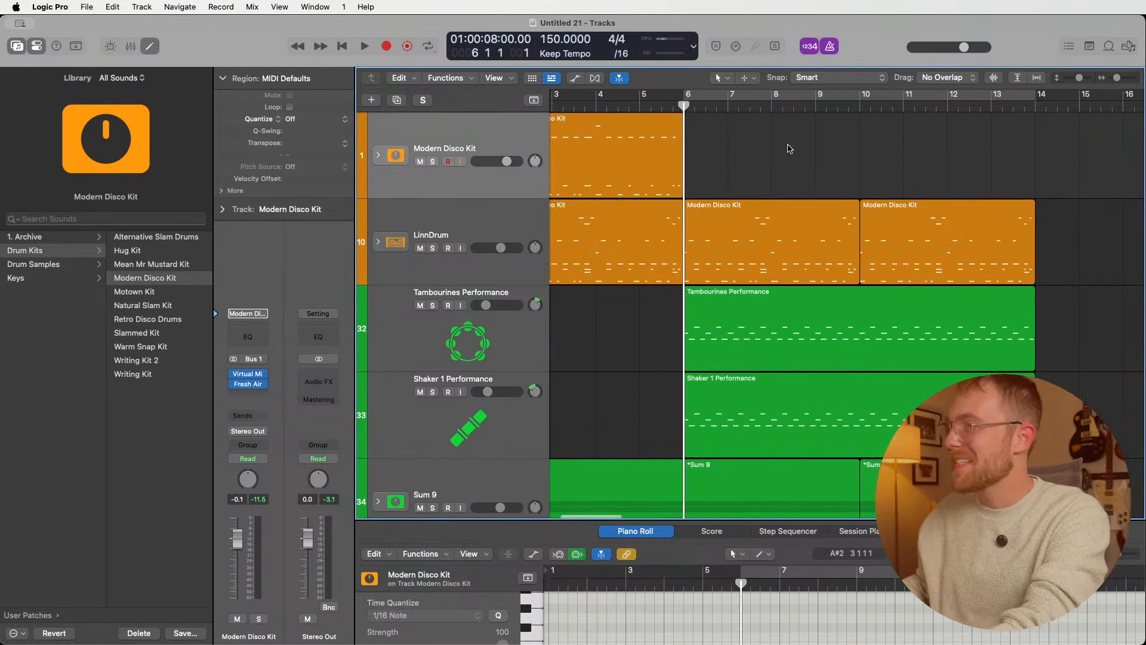
scroll(790, 149, right, 1)
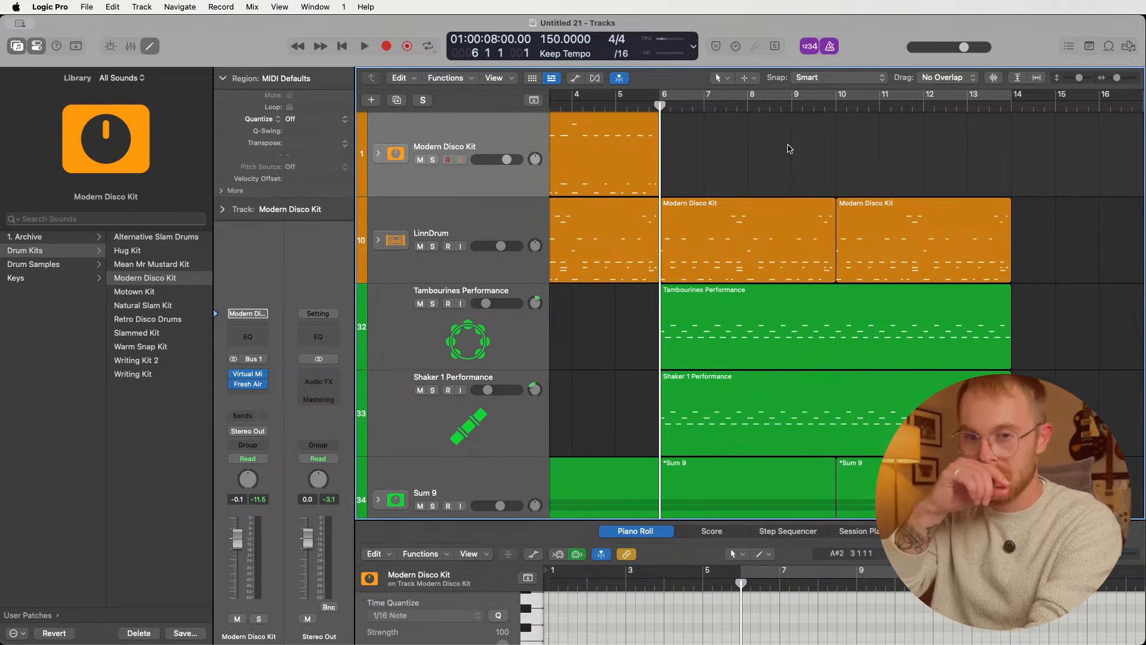
scroll(789, 150, right, 1)
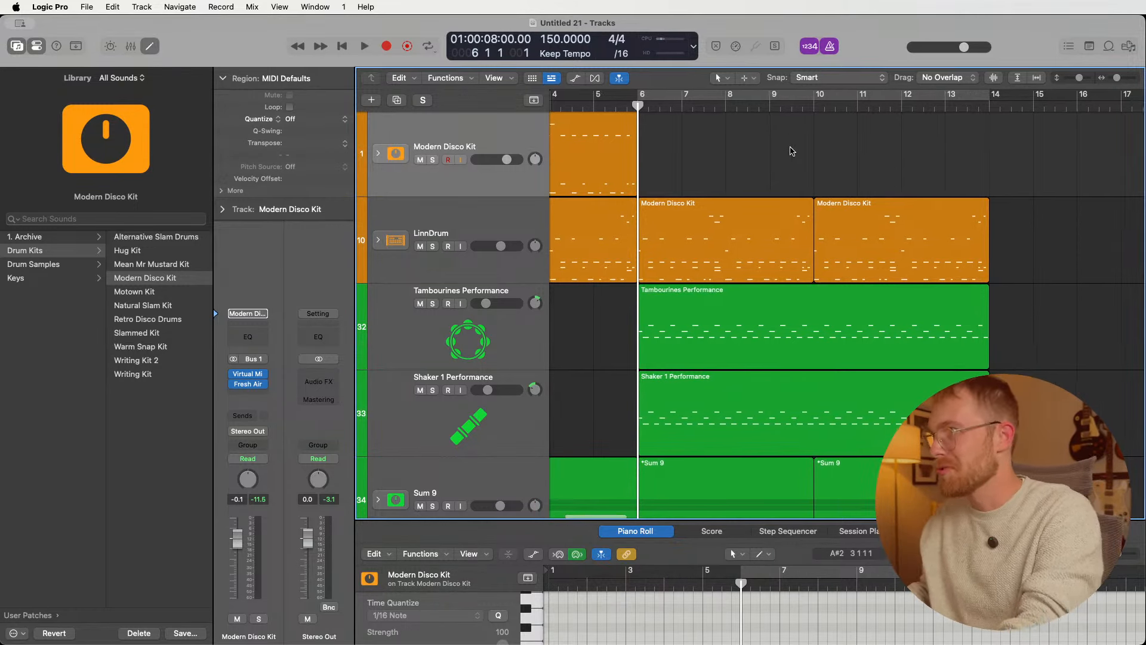
scroll(791, 151, right, 1)
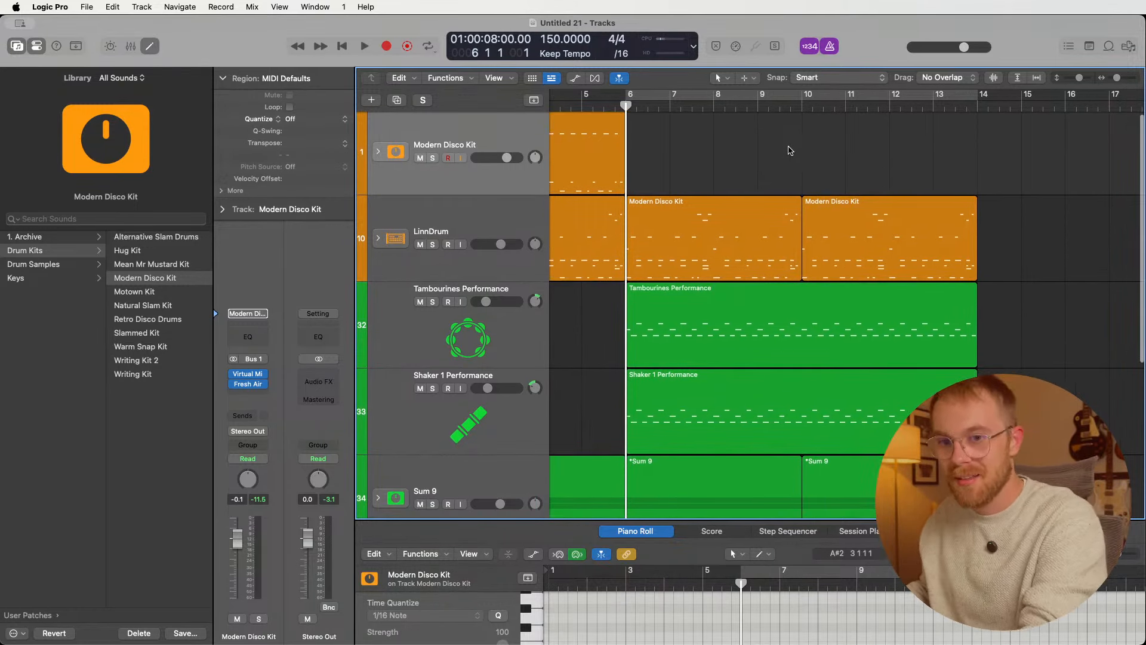
scroll(790, 151, right, 1)
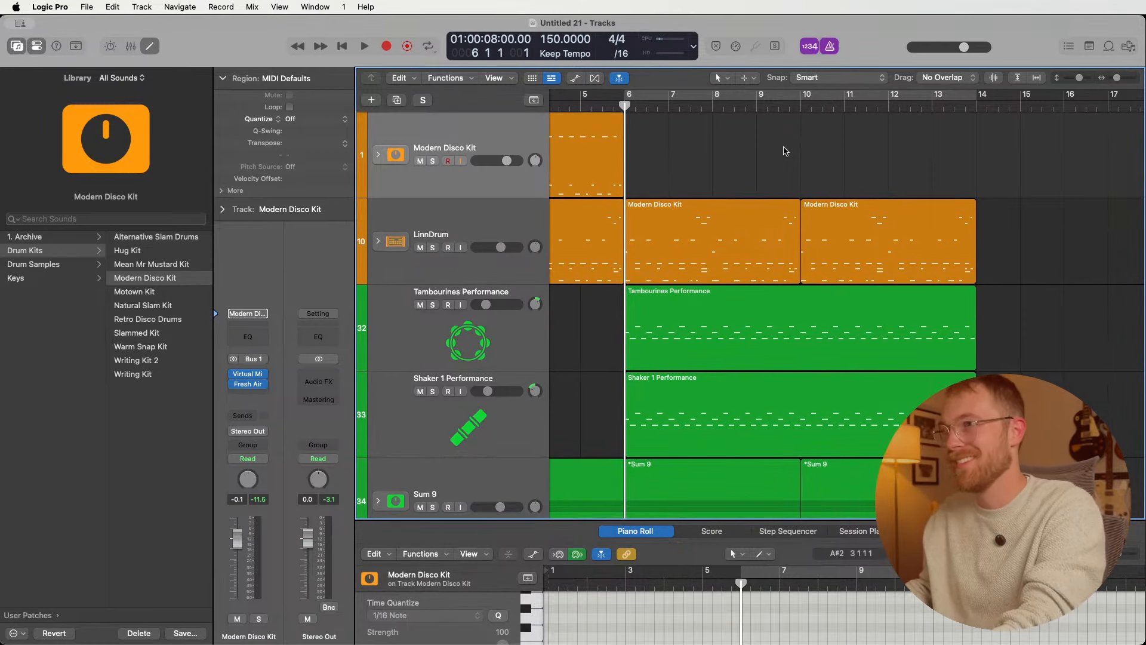
key(r)
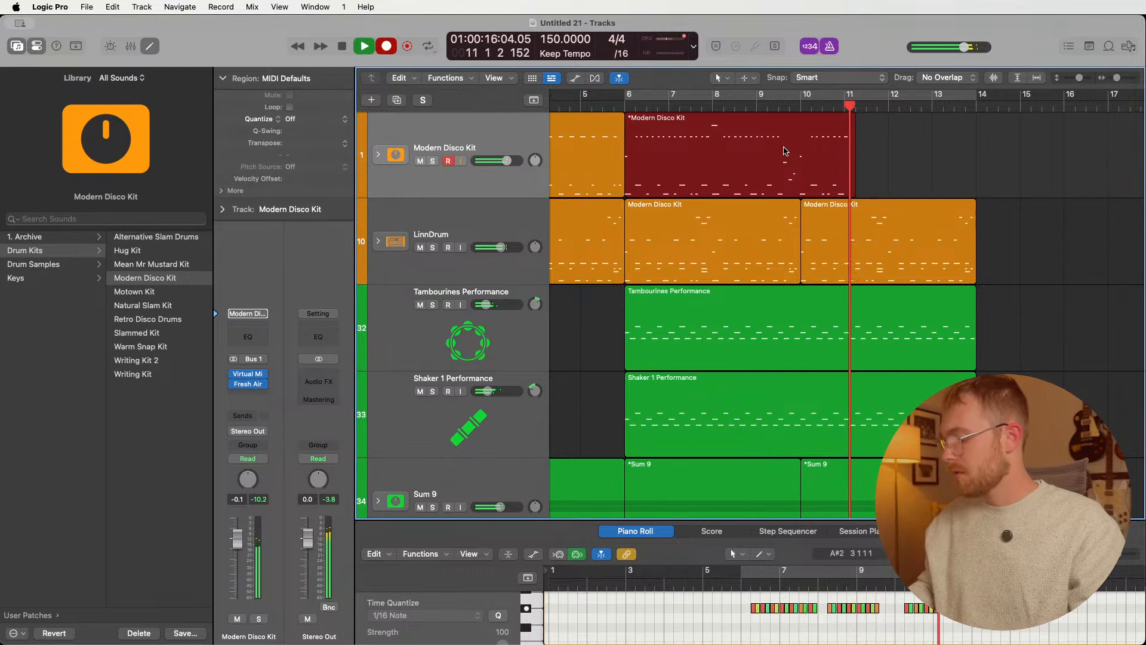
key(space)
key(super+z)
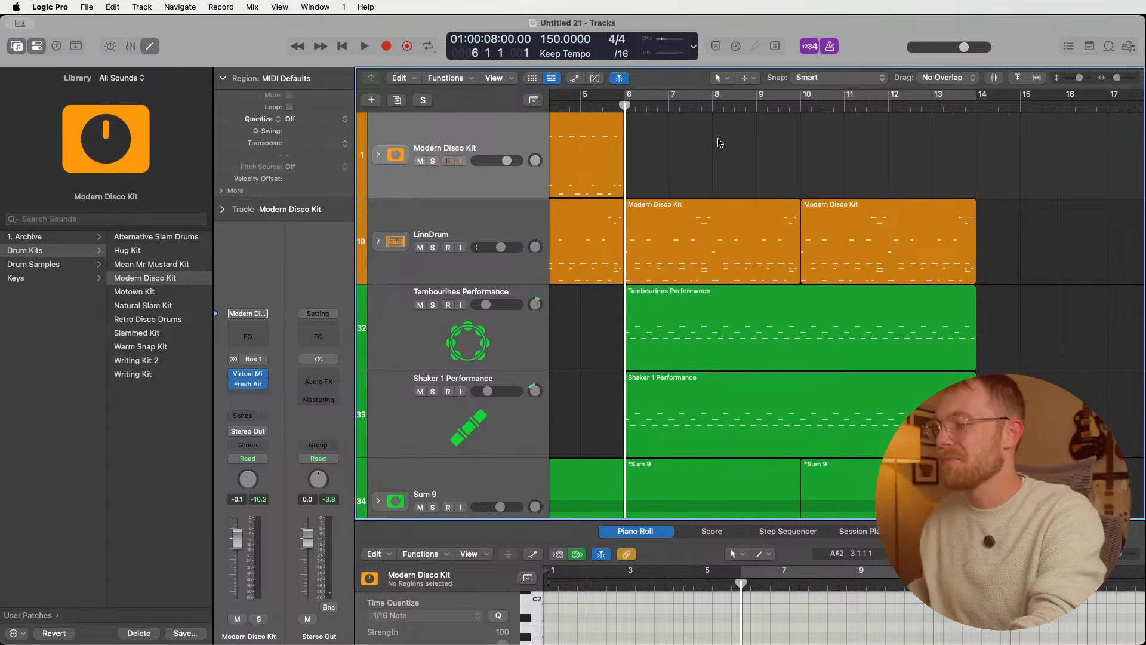
- Record a full Modern Disco Kit drum part from bar 6 to bar 14 with the metronome on
key(r)
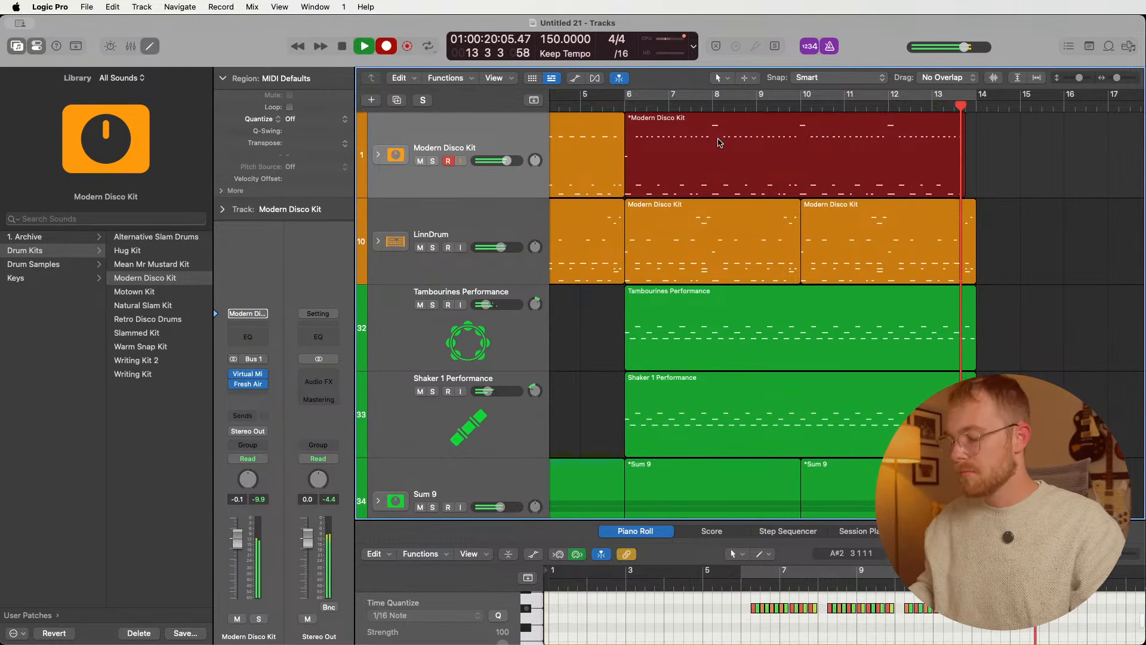
key(space)
click(1010, 168)
- Stop recording at bar 14, enlarge the Piano Roll and select all notes of the new Modern Disco Kit region
click(953, 159)
drag(966, 519, 967, 236)
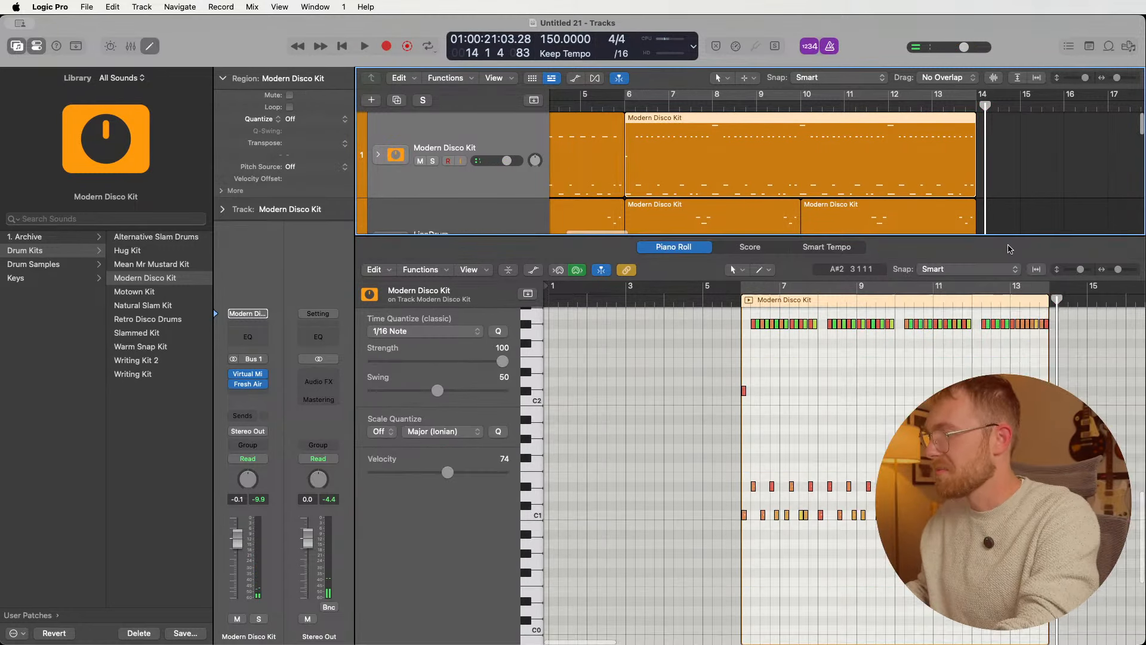
scroll(1009, 591, right, 4)
scroll(1009, 592, up, 2)
scroll(746, 465, up, 5)
key(super+a)
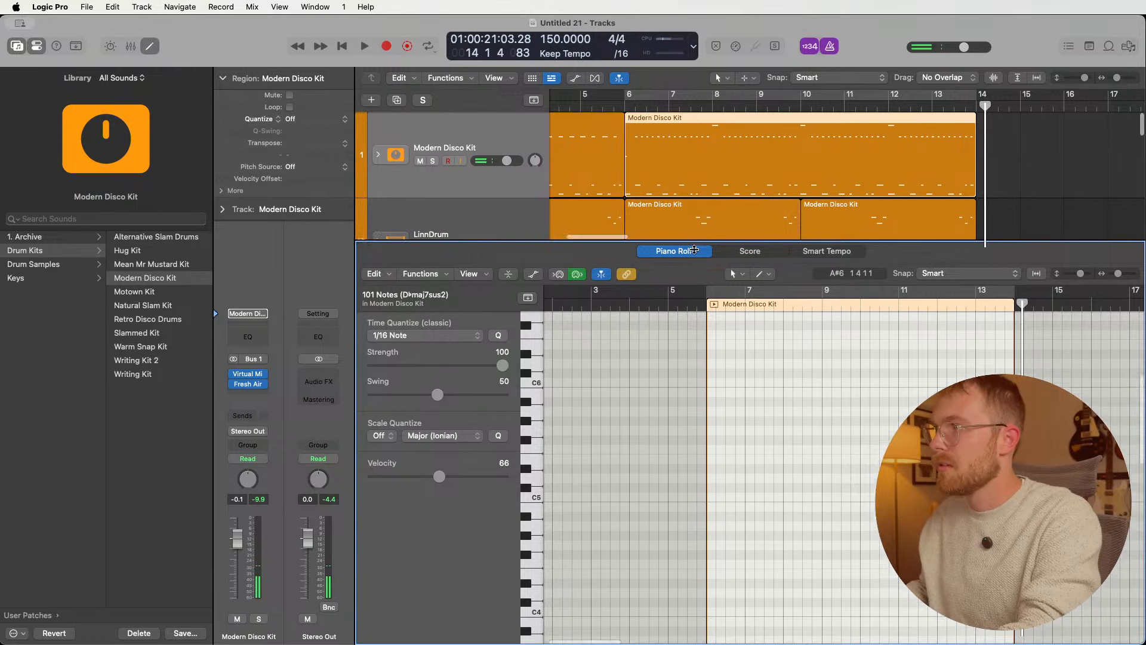
- Return the playhead to bar 6 and overdub another drum layer on the Modern Disco Kit track up to bar 14
drag(693, 241, 693, 368)
click(623, 111)
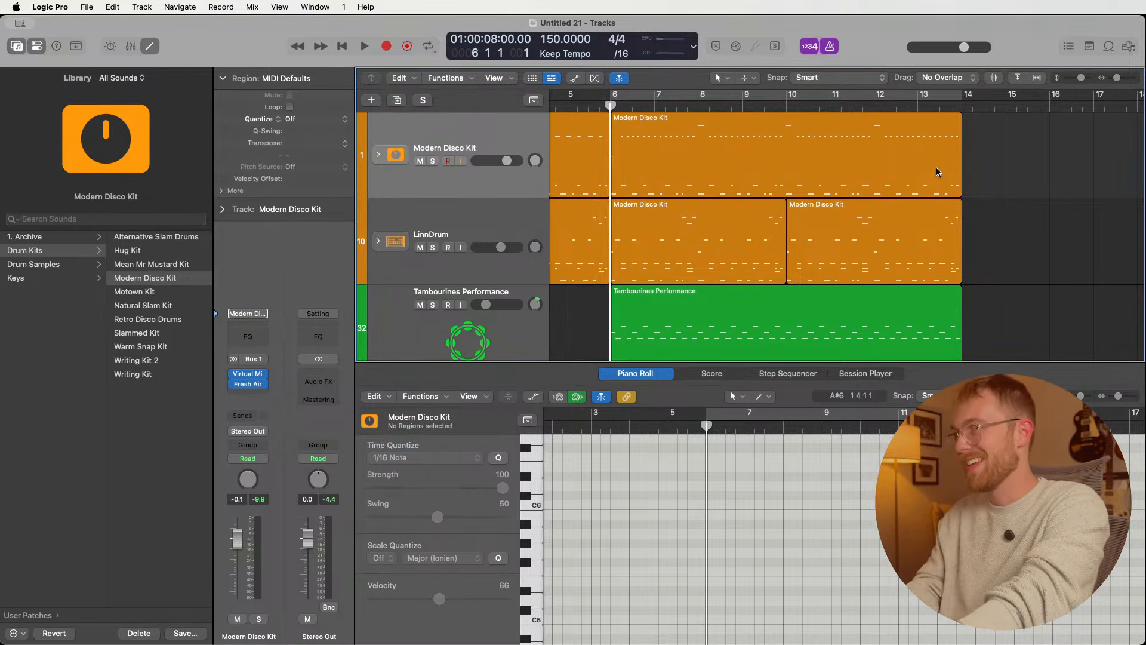
key(r)
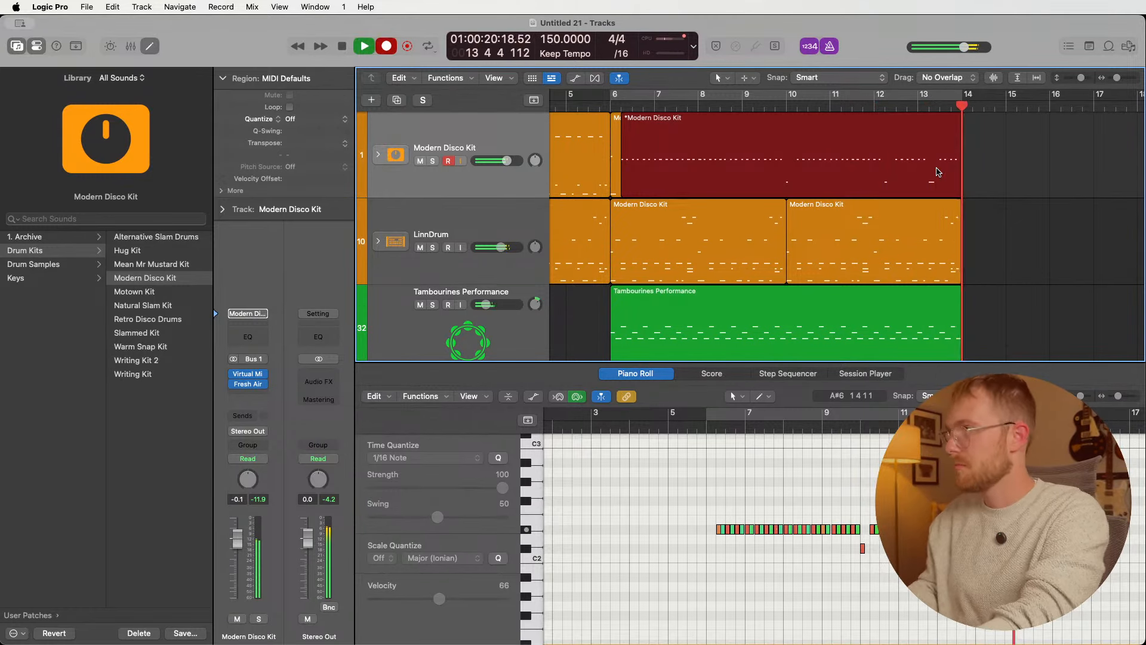
key(space)
- Select the overdubbed row of repeated cymbal notes just above C2 in the Modern Disco Kit region
scroll(979, 525, right, 3)
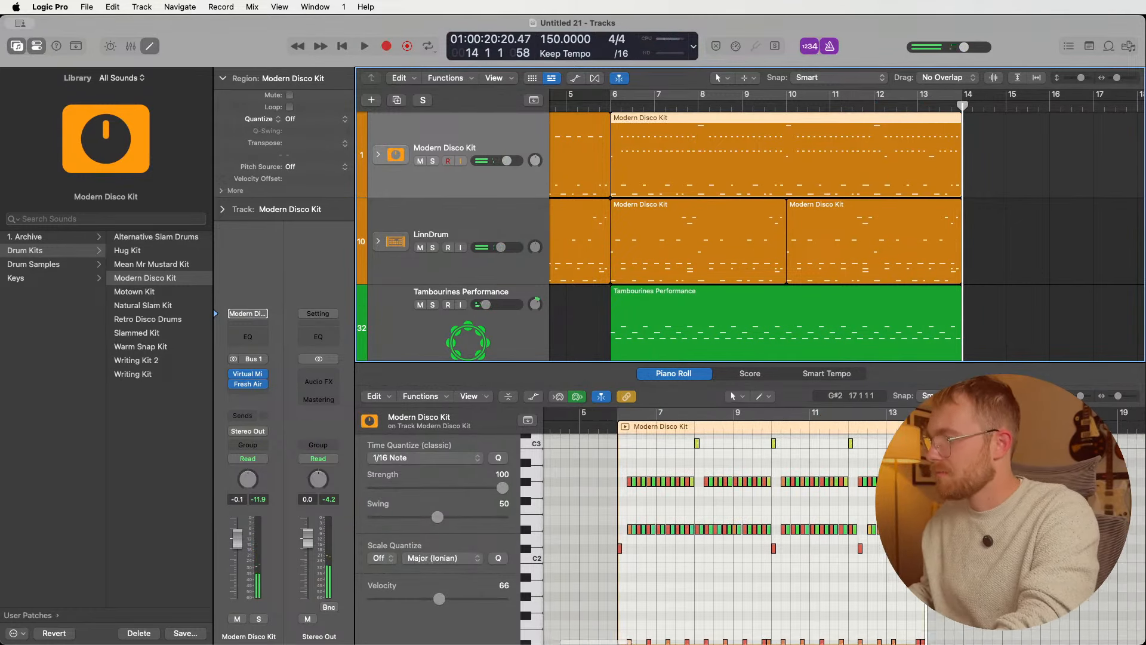
scroll(979, 525, up, 2)
scroll(928, 536, down, 1)
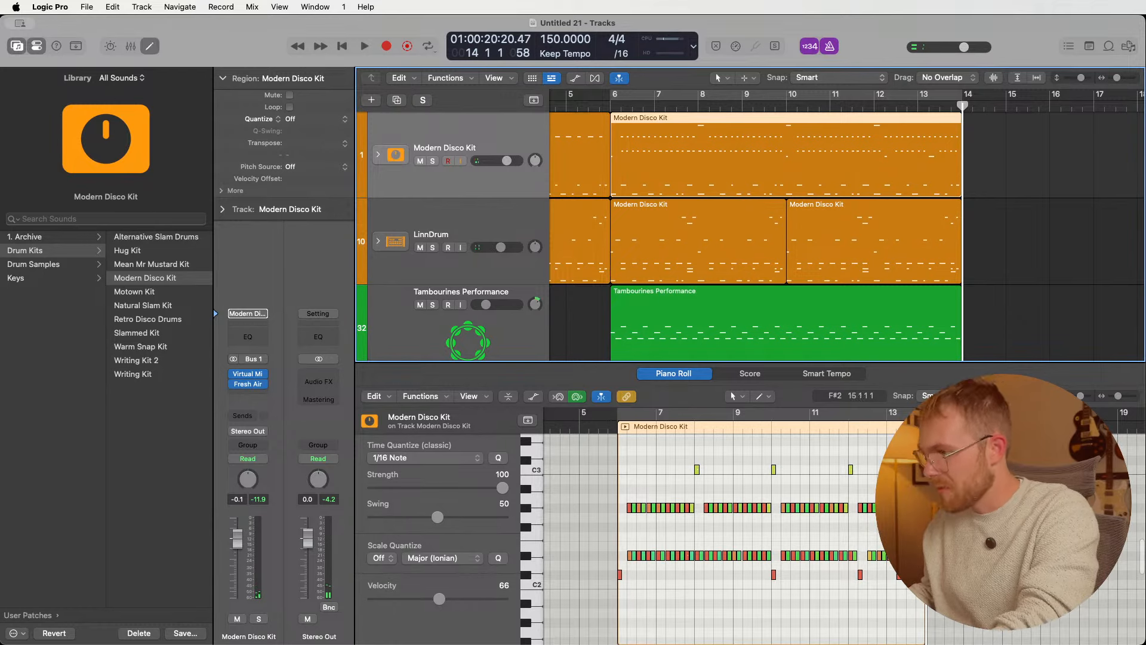
click(714, 514)
drag(583, 535, 892, 561)
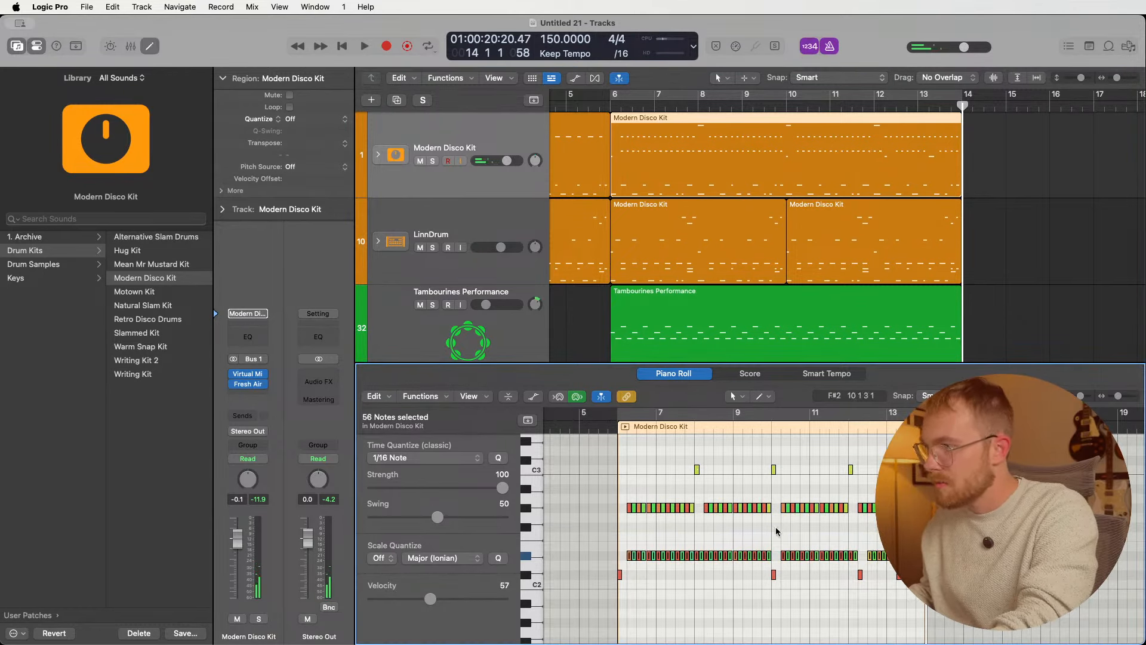
- Examine the drum notes around bar 10 up close and play the part from bar 10 into bar 13
scroll(776, 531, down, 5)
click(800, 535)
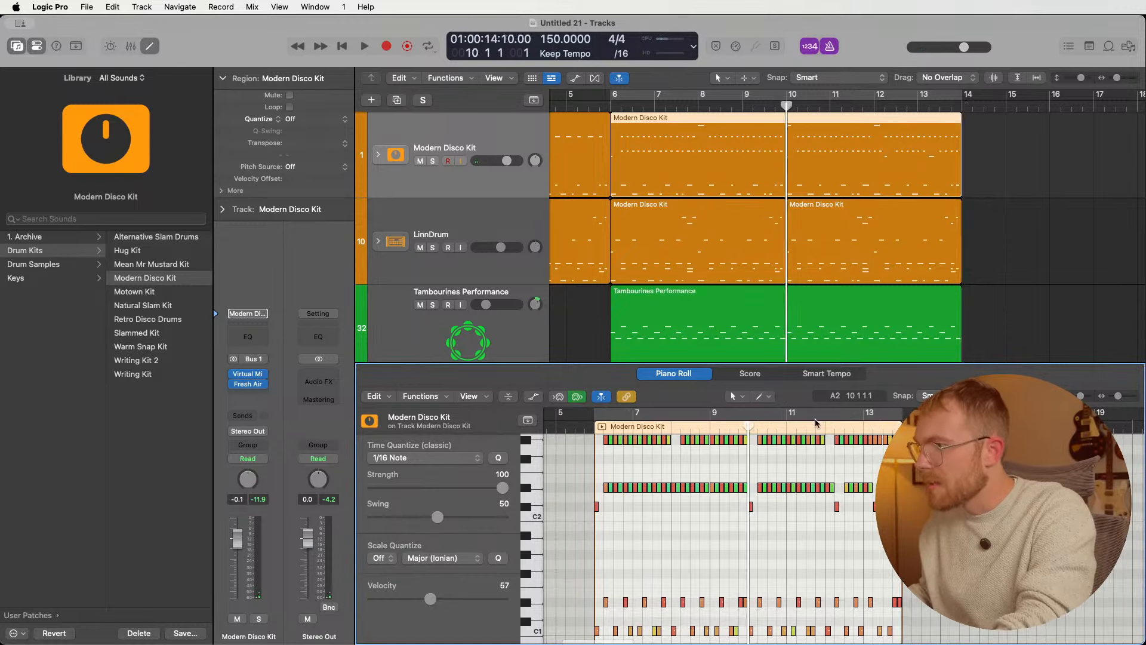
drag(1120, 398, 1125, 396)
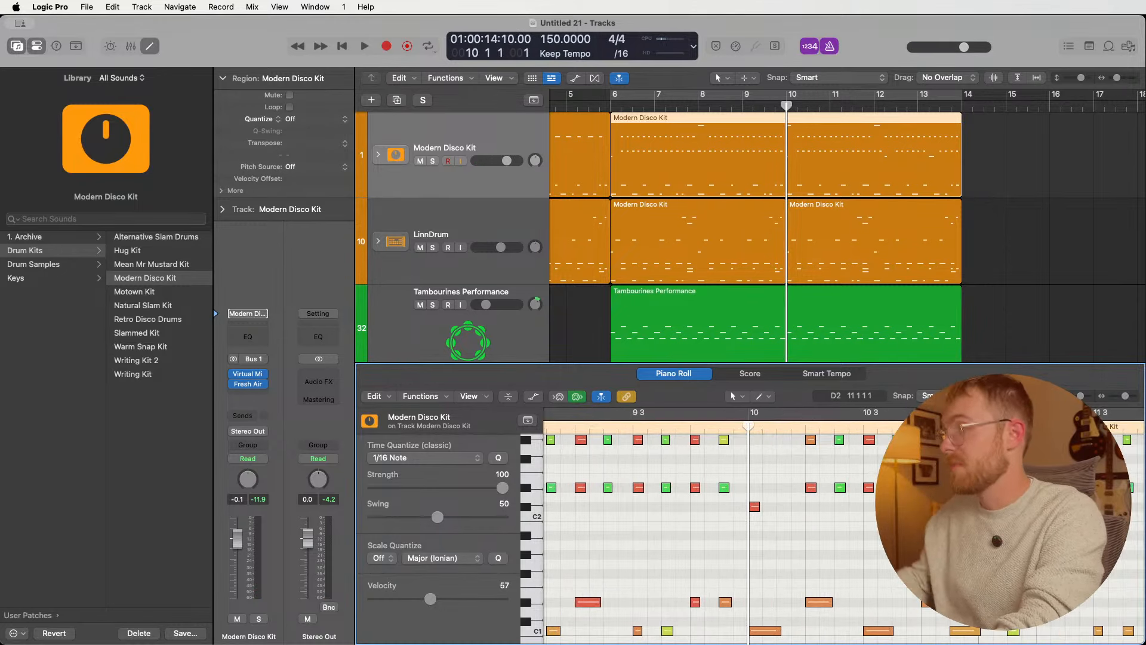
key(space)
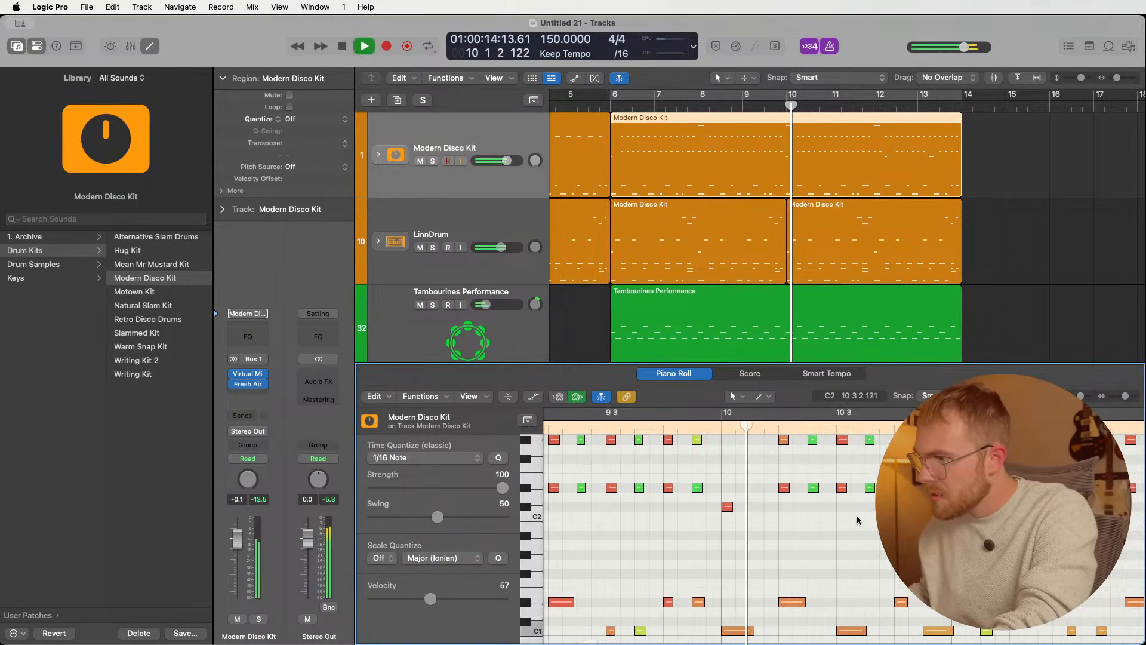
key(space)
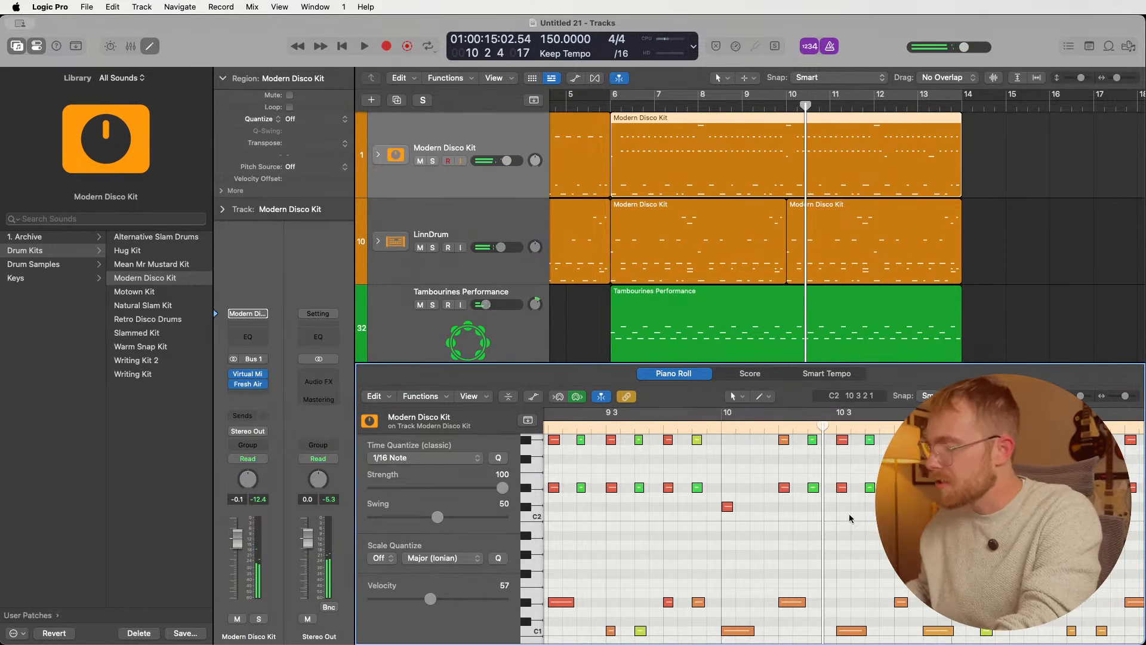
click(721, 429)
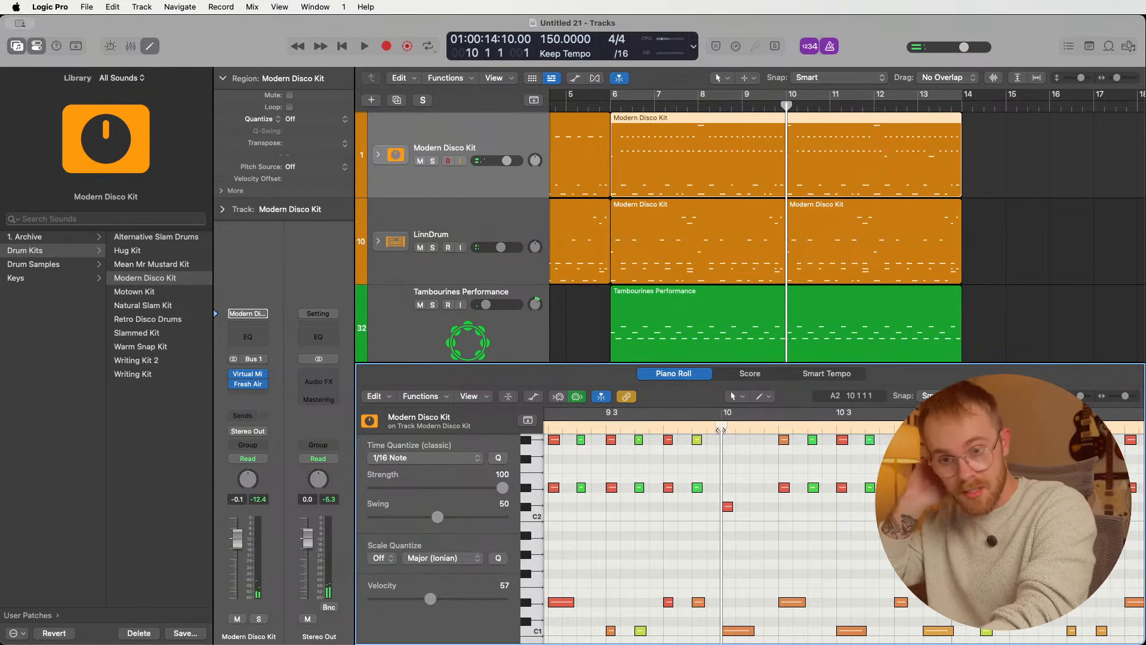
key(space)
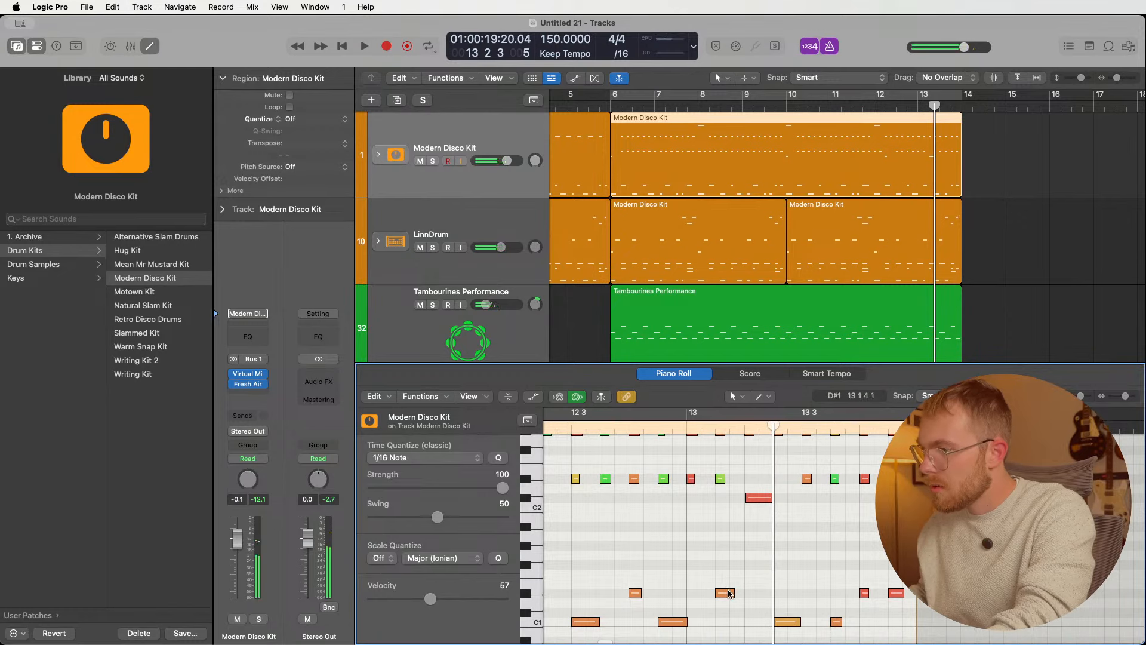
- Move the D#1 drum note early in bar 13 to beat 2, aligning it with the cymbal note, and play the ending
drag(731, 593, 740, 594)
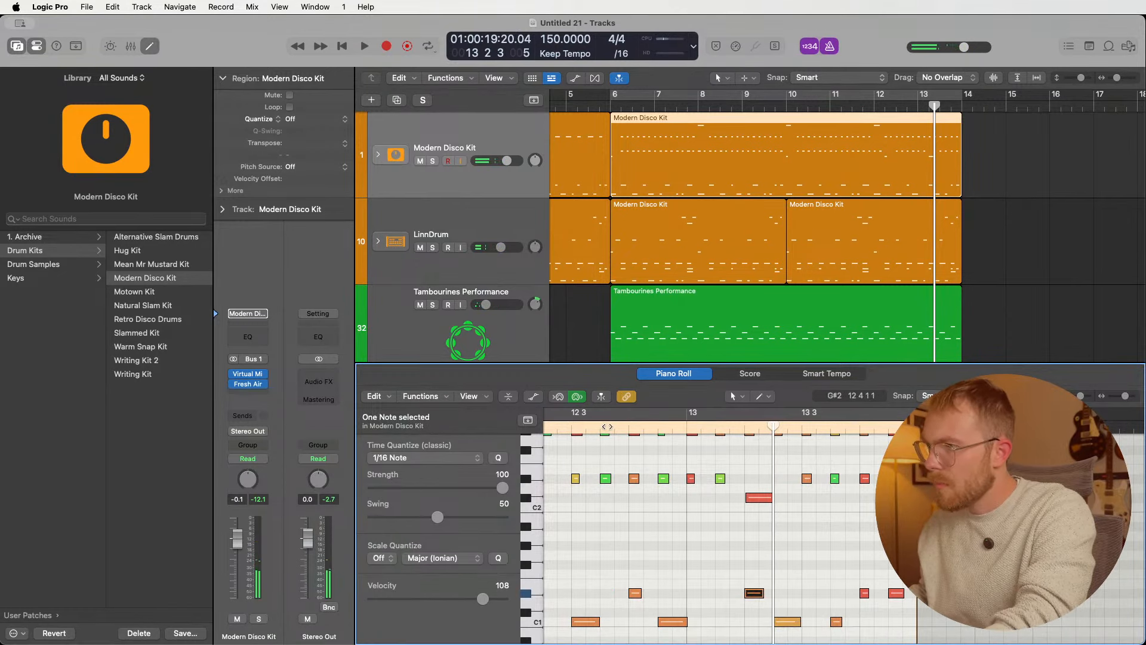
key(space)
click(722, 513)
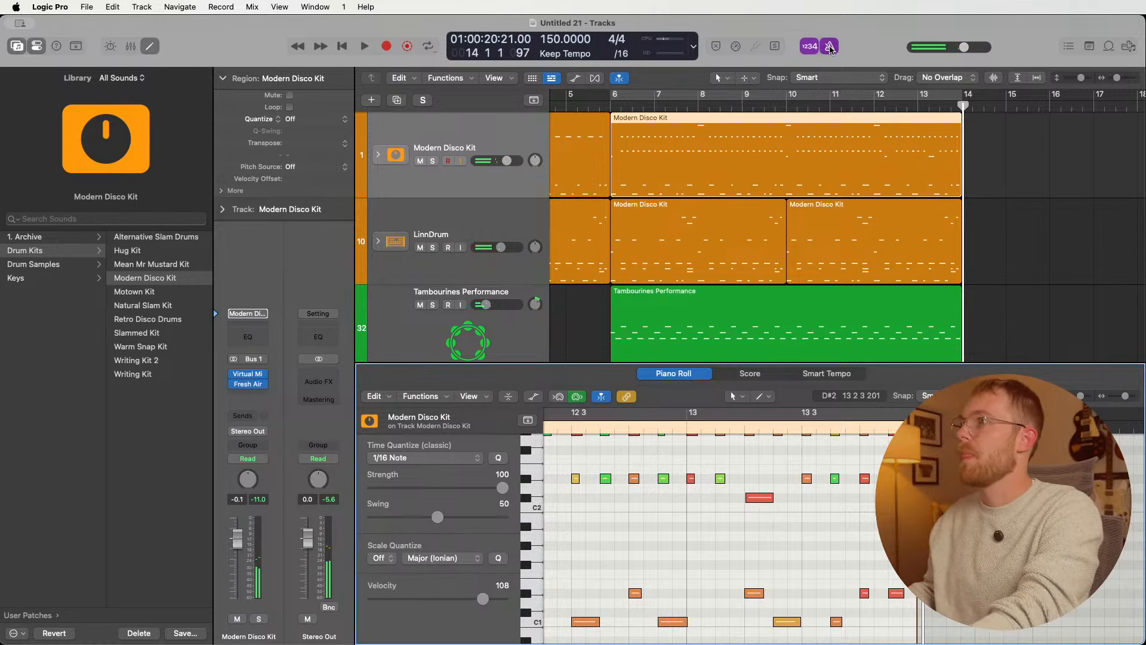
- Turn off the metronome and play the whole arrangement from just before bar 2 past bar 14
scroll(698, 153, left, 2)
click(673, 98)
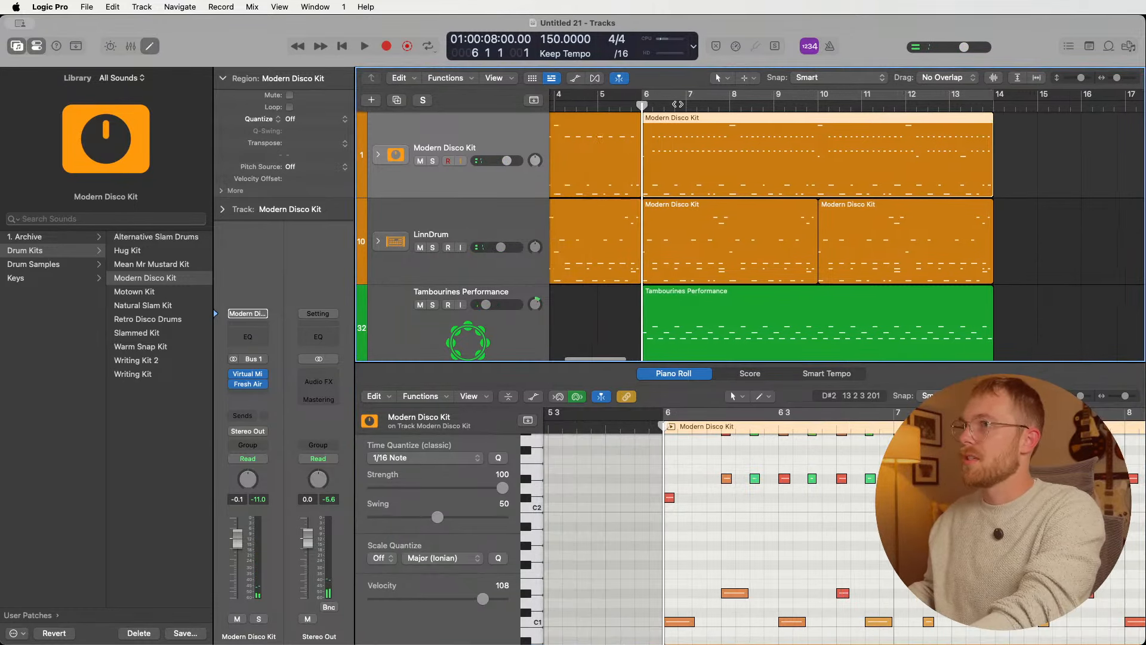
scroll(626, 105, left, 5)
click(592, 109)
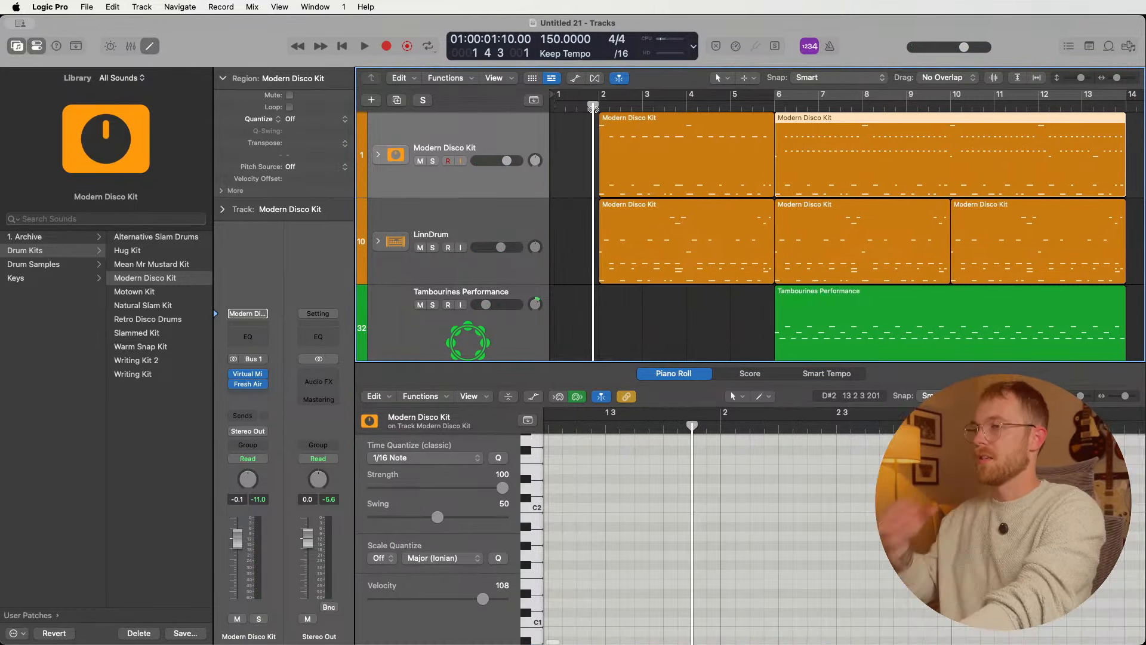
key(space)
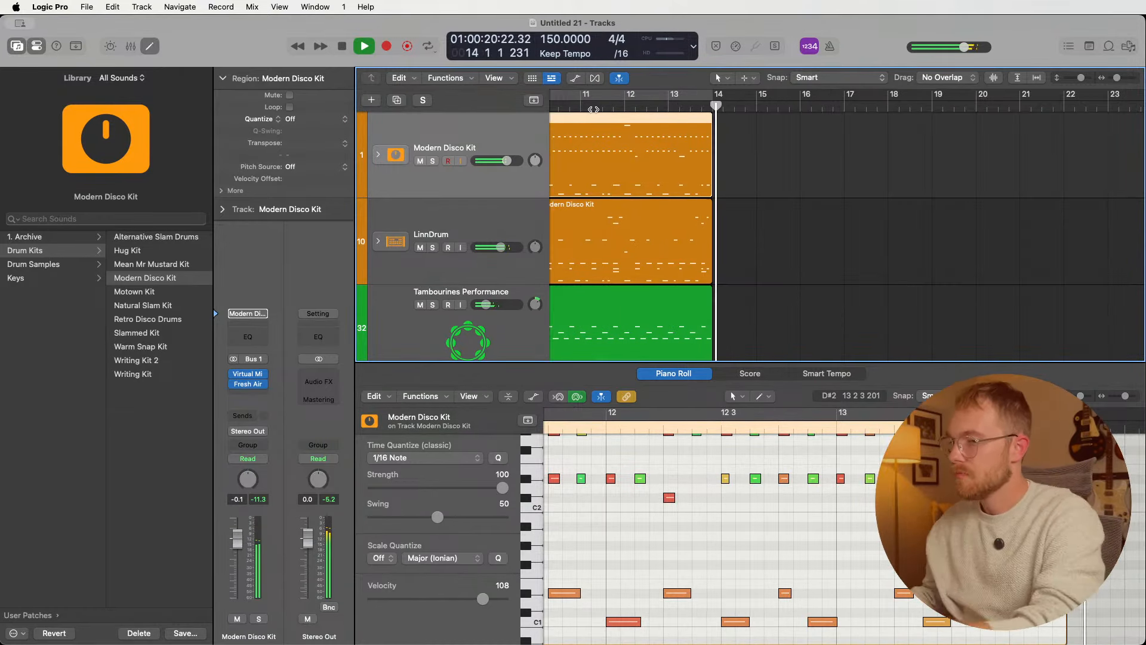
- Show the full arrangement again, return the playhead to bar 2 and leave no region selected
key(z)
click(670, 177)
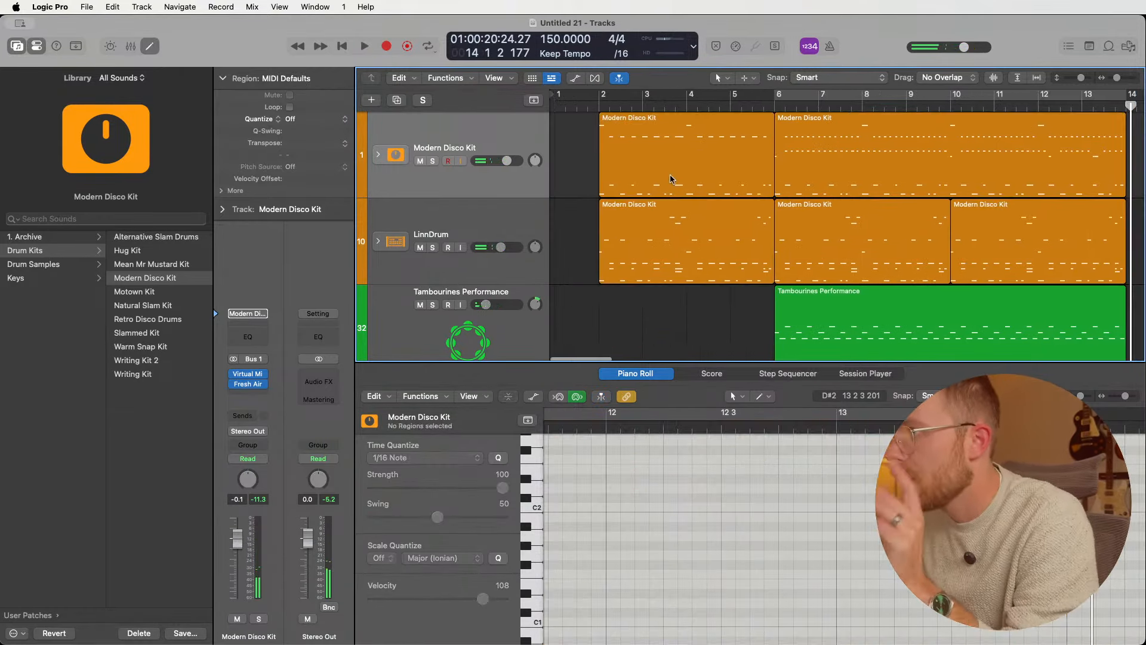
click(600, 105)
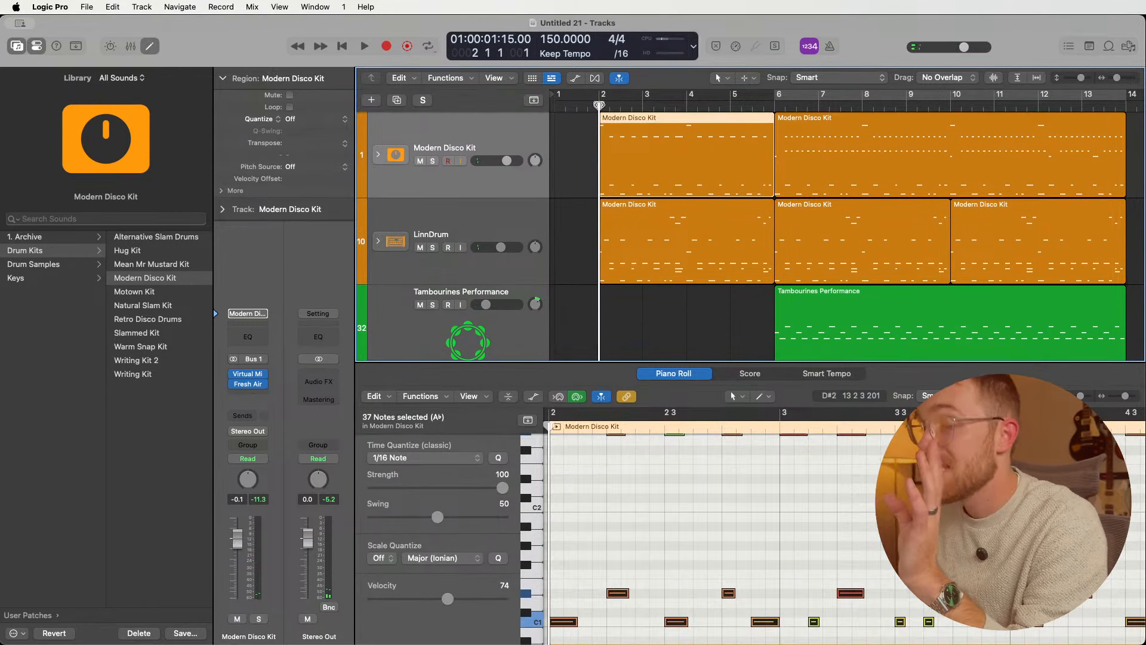
click(572, 143)
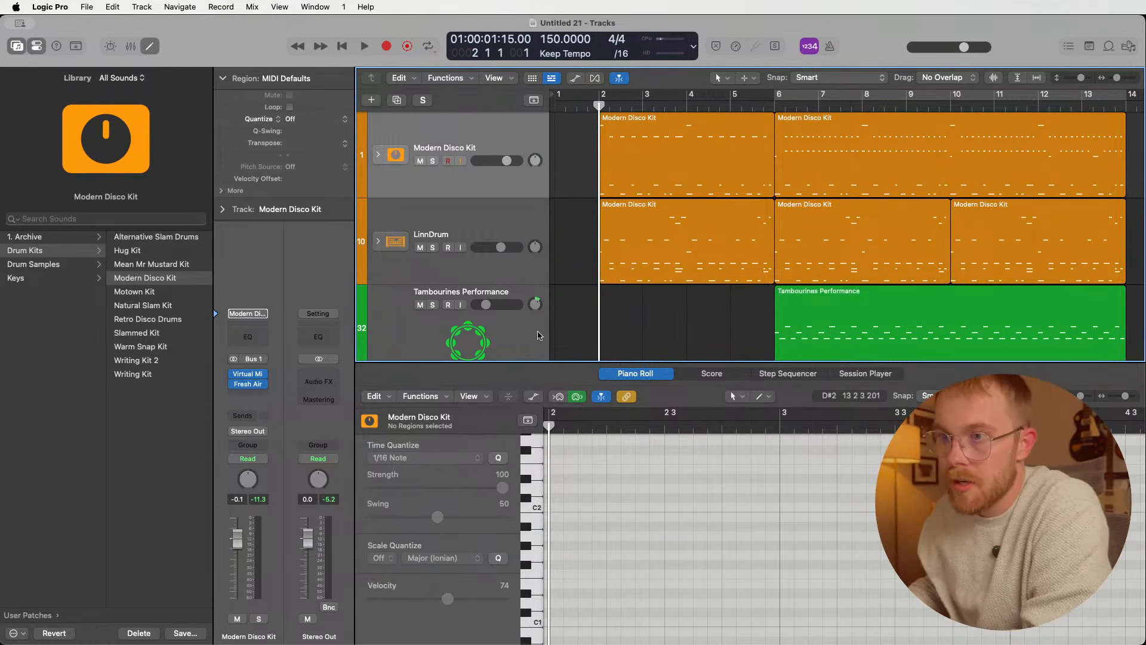
- Duplicate the Shaker 1 Performance track and replace the copy's Sampler instrument with LABS in stereo
click(488, 340)
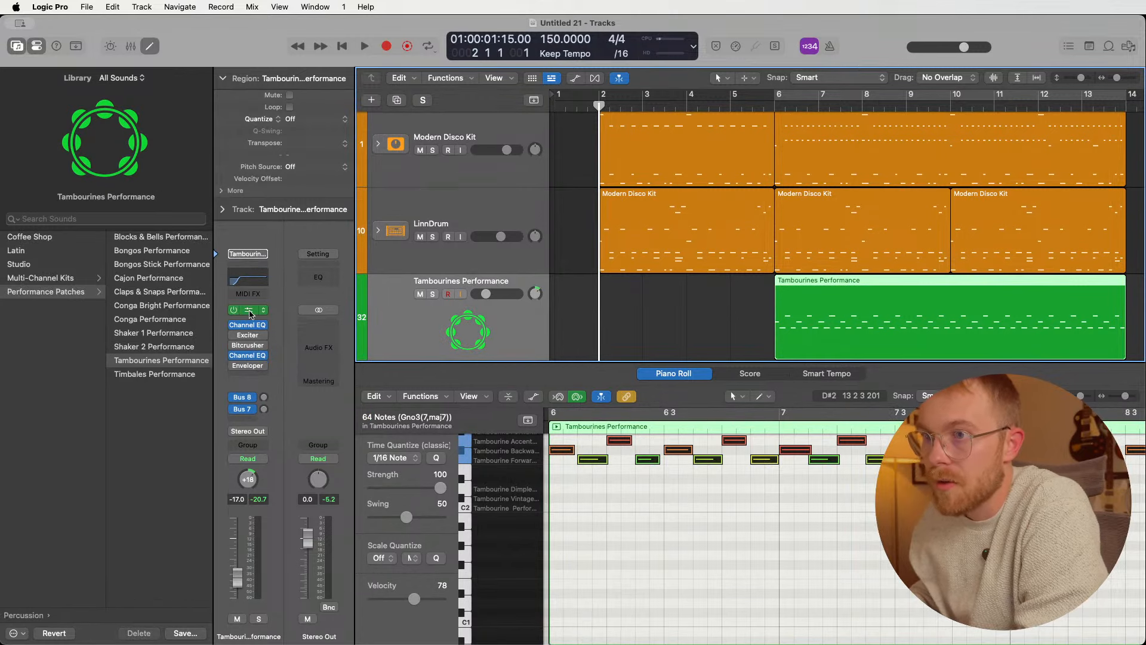
key(super+d)
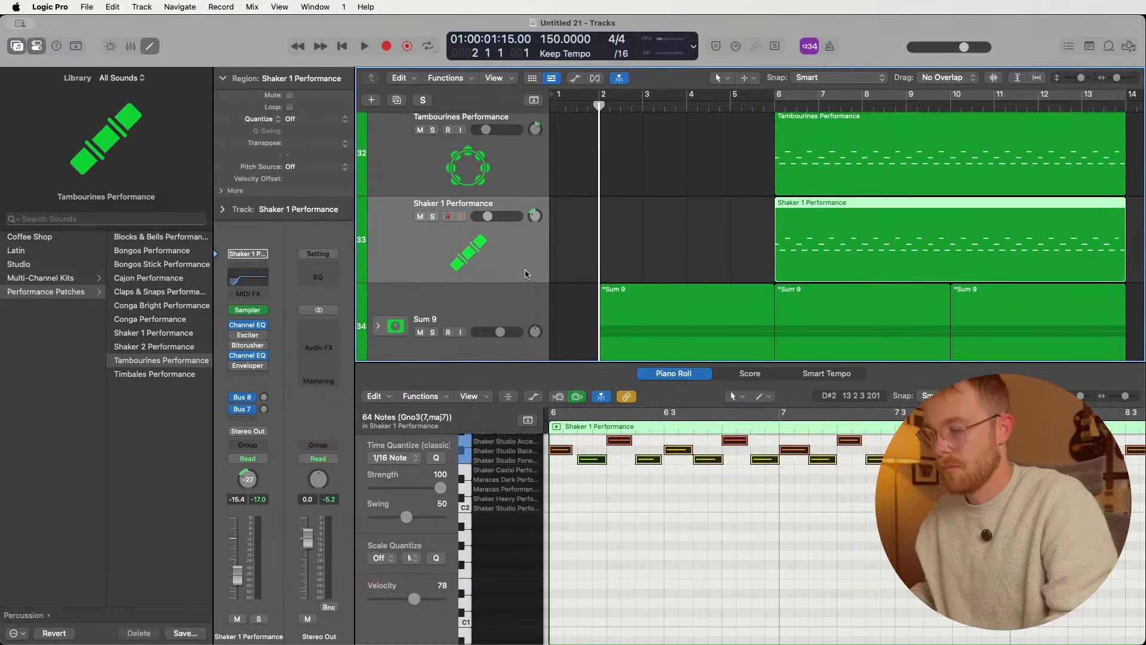
key(super+d)
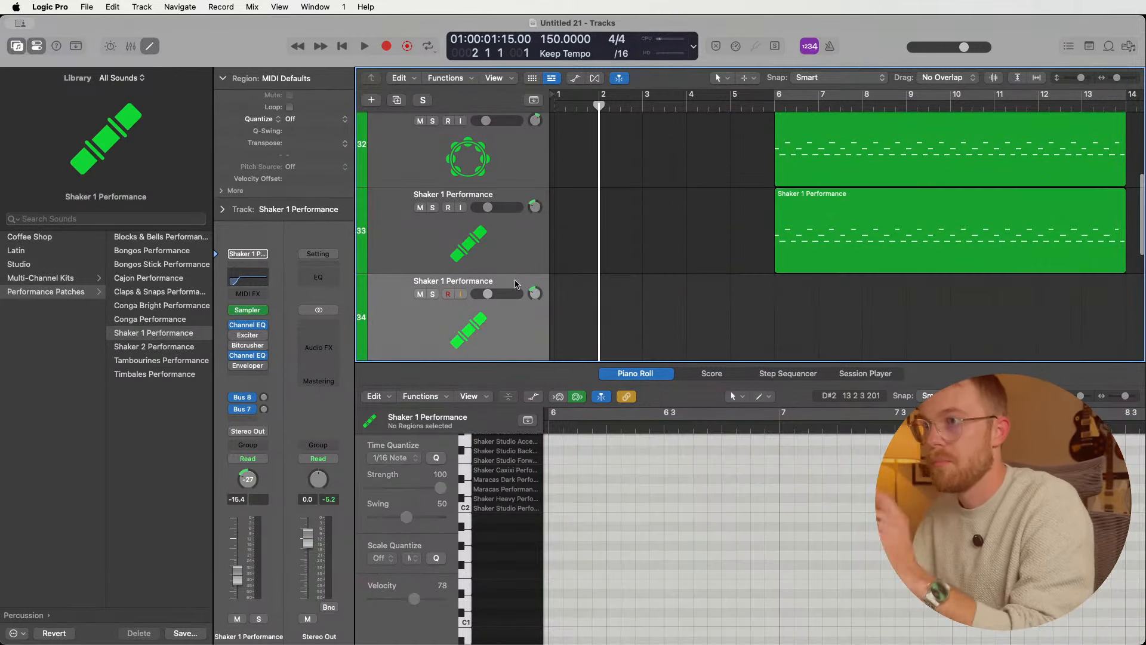
click(263, 311)
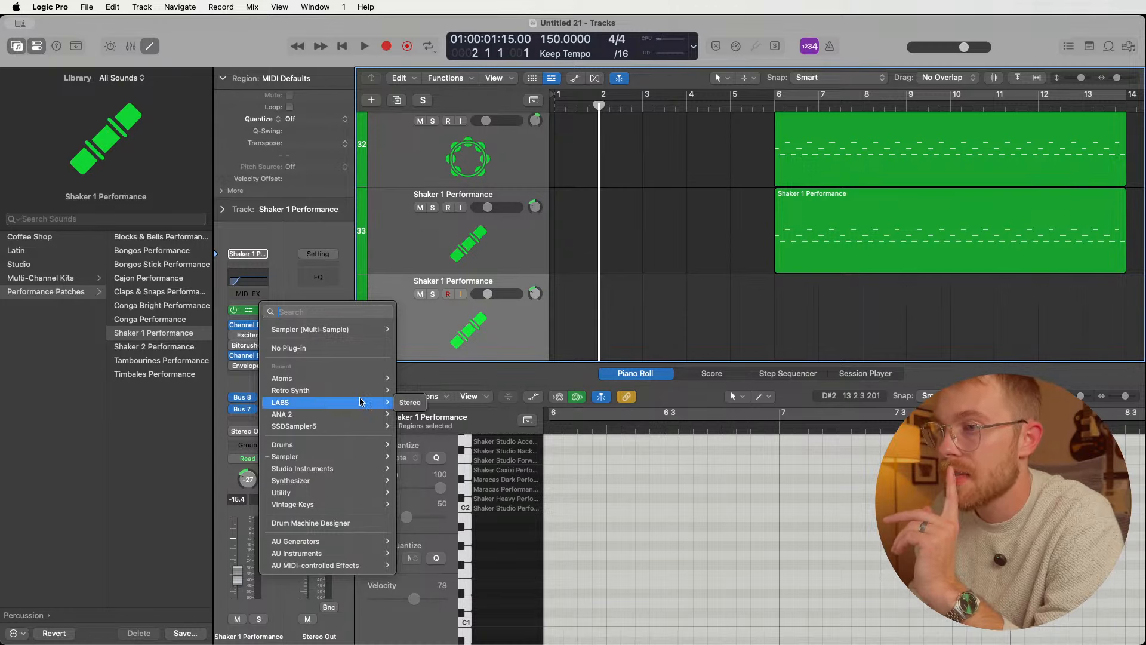
click(409, 402)
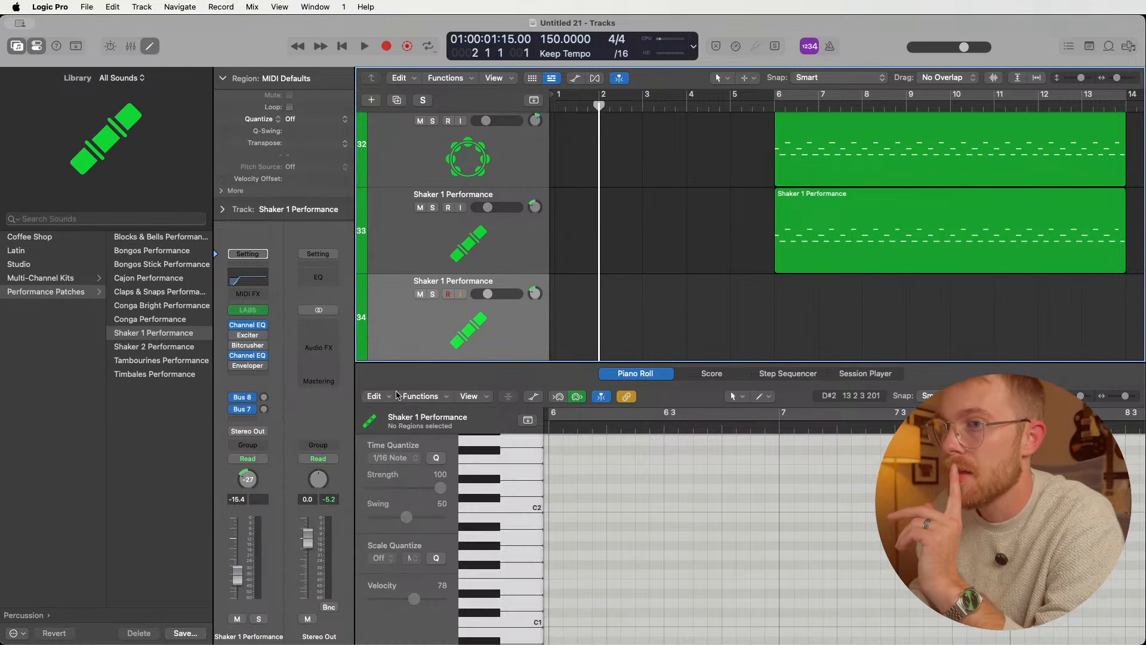
- Open the LABS plug-in window on the duplicated shaker track and place it fully in view
click(248, 311)
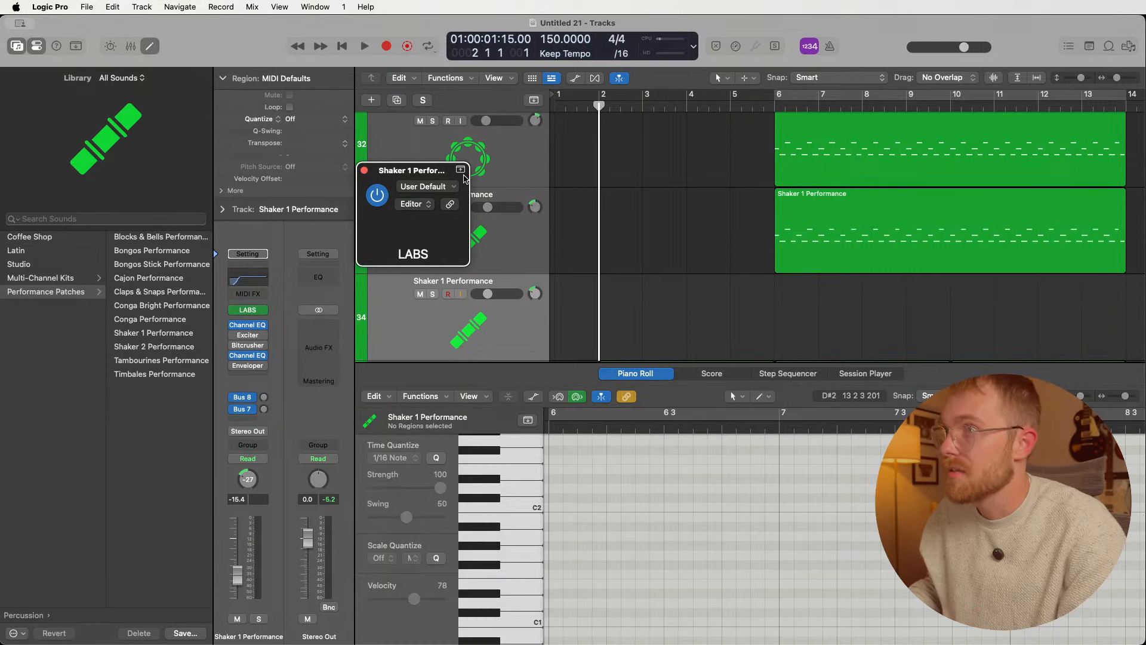
drag(452, 177, 133, 25)
click(359, 140)
drag(435, 36, 439, 59)
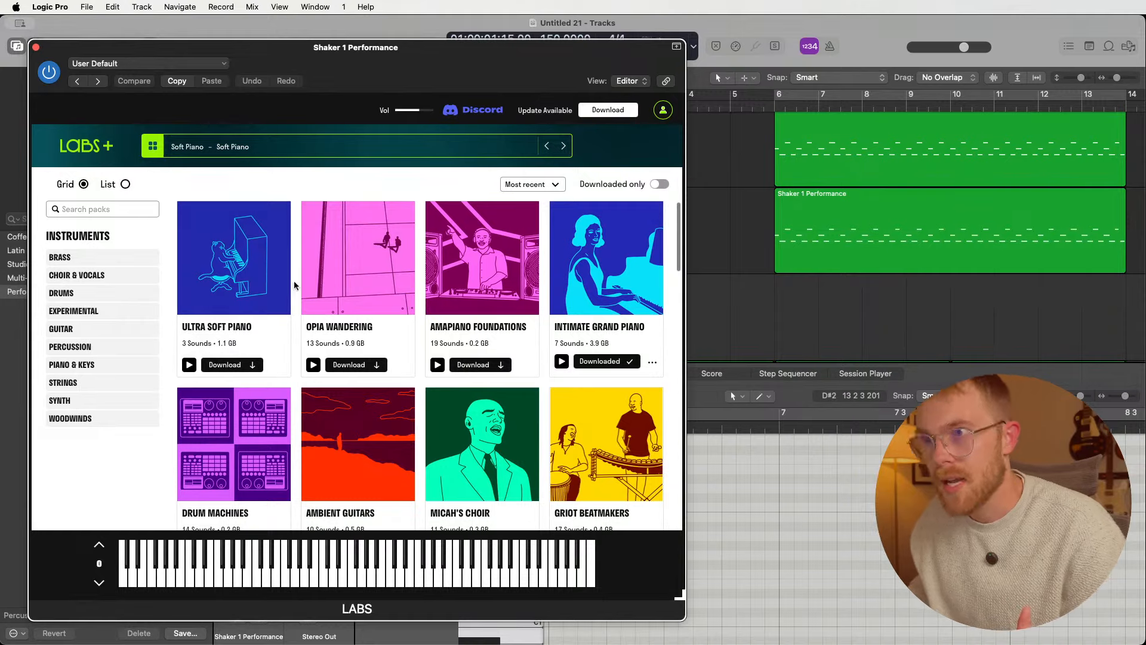
- Browse the LABS sound packs down through the older instruments and back to the most recent ones, and close the plug-in window
scroll(297, 281, down, 3)
scroll(297, 281, up, 3)
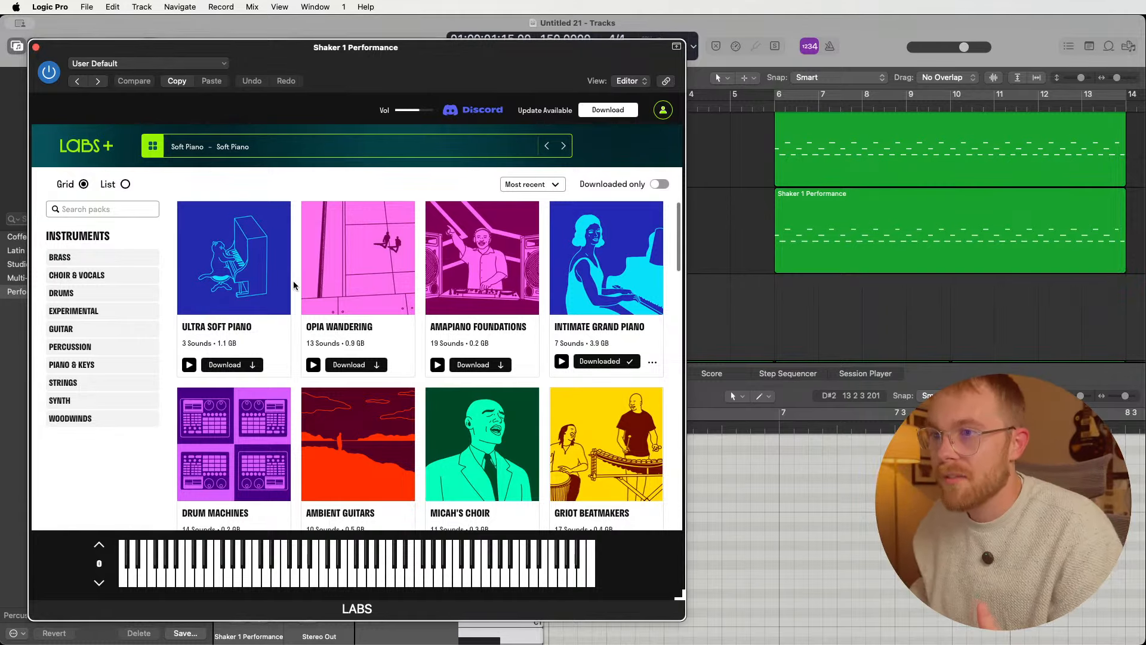
scroll(293, 284, down, 15)
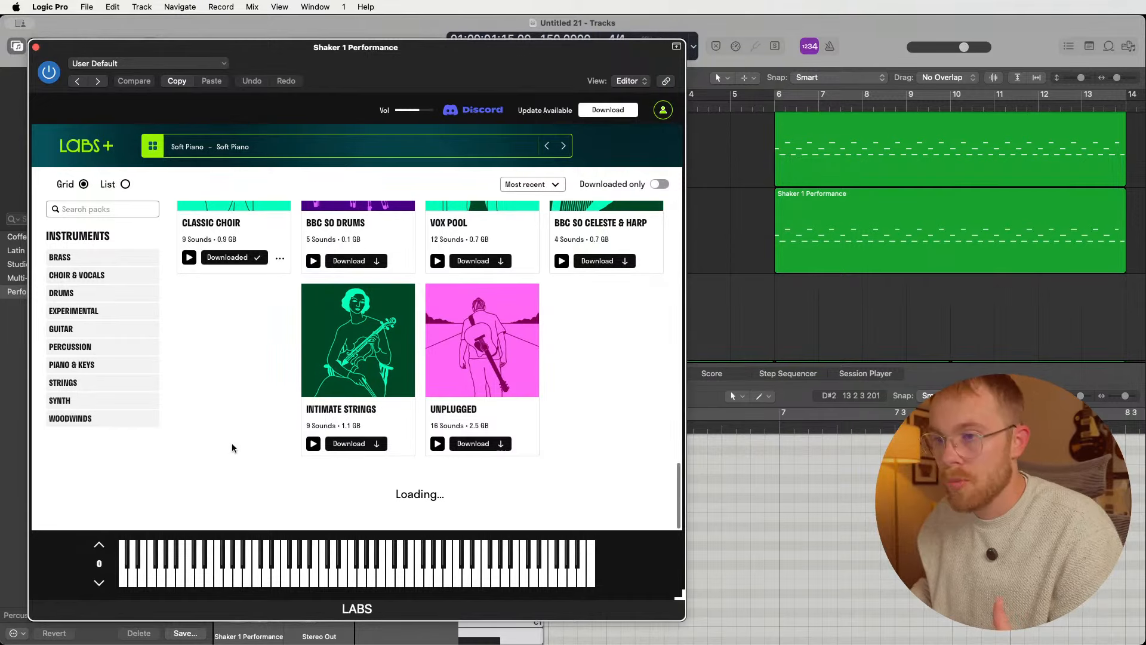
scroll(245, 445, down, 5)
scroll(298, 402, down, 5)
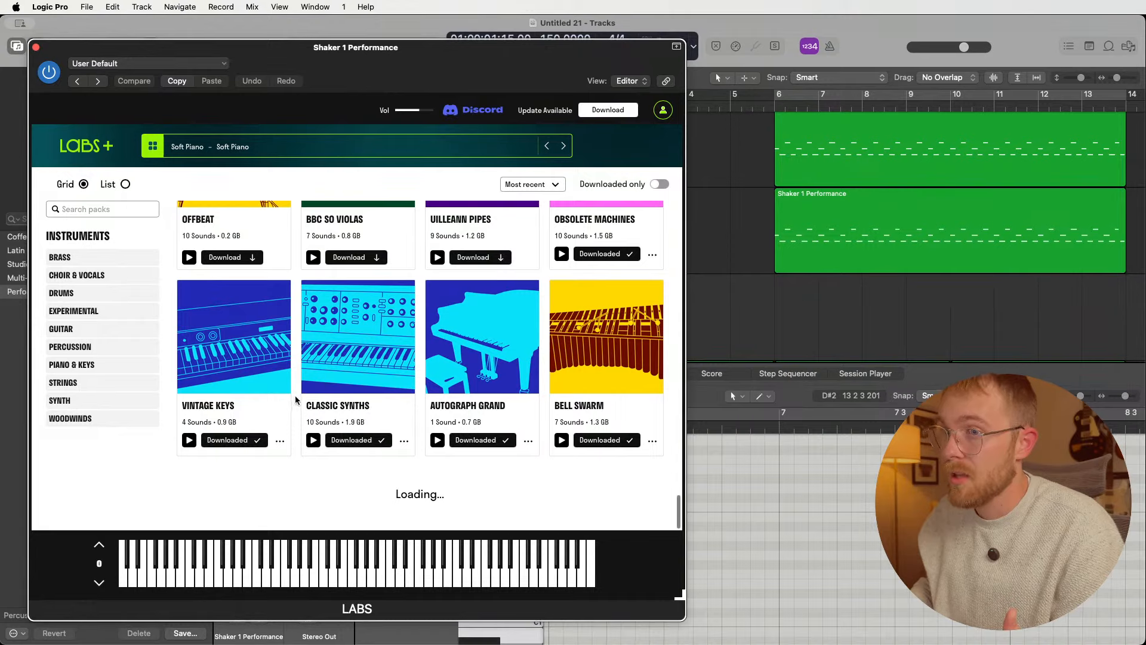
scroll(295, 400, down, 7)
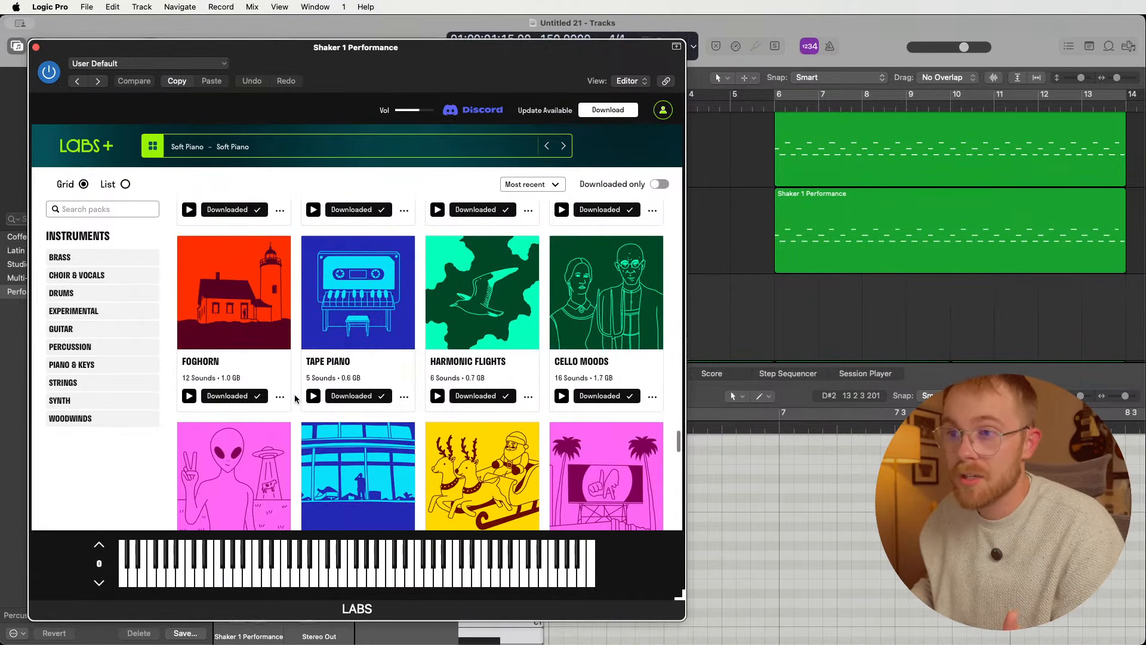
scroll(295, 399, down, 6)
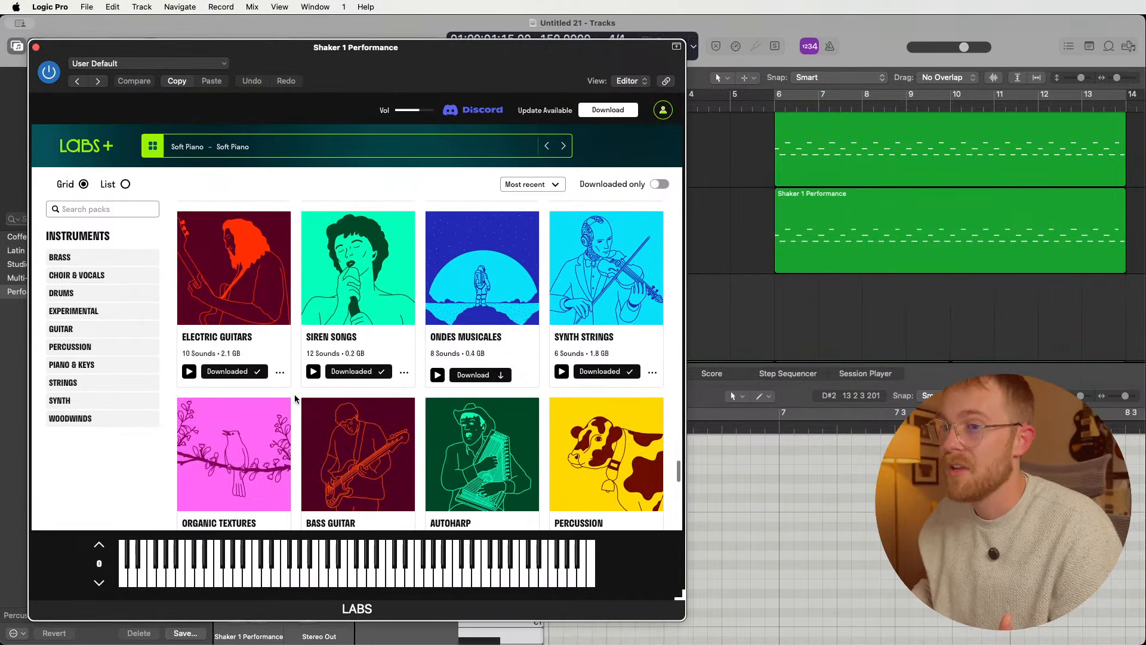
scroll(295, 399, down, 7)
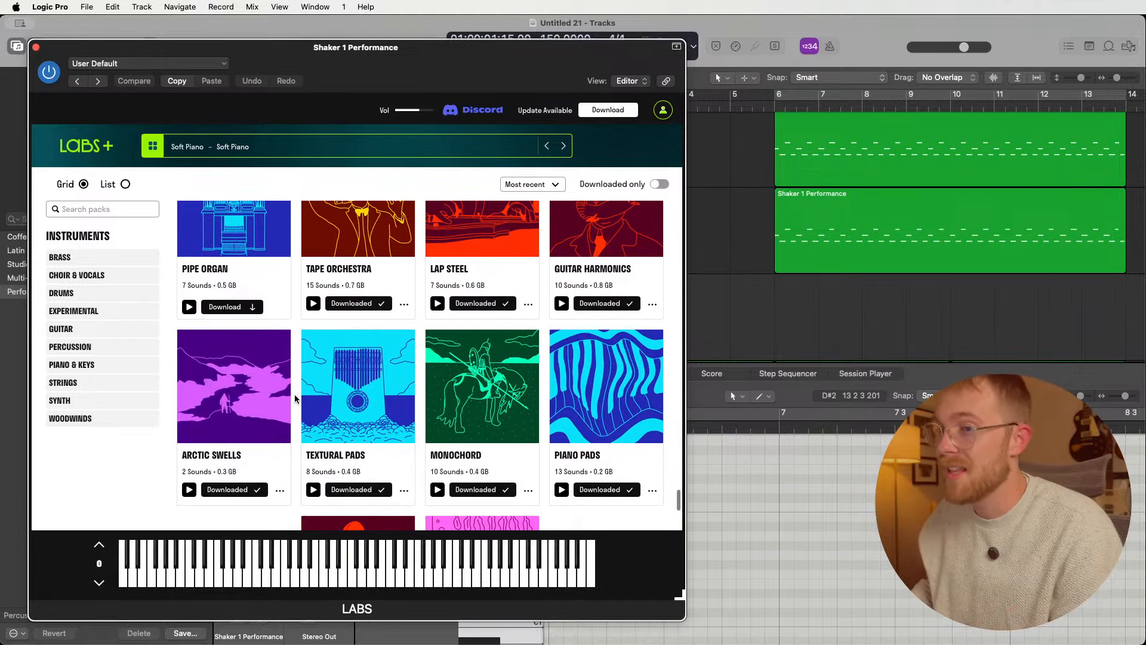
scroll(295, 398, down, 7)
scroll(458, 385, down, 7)
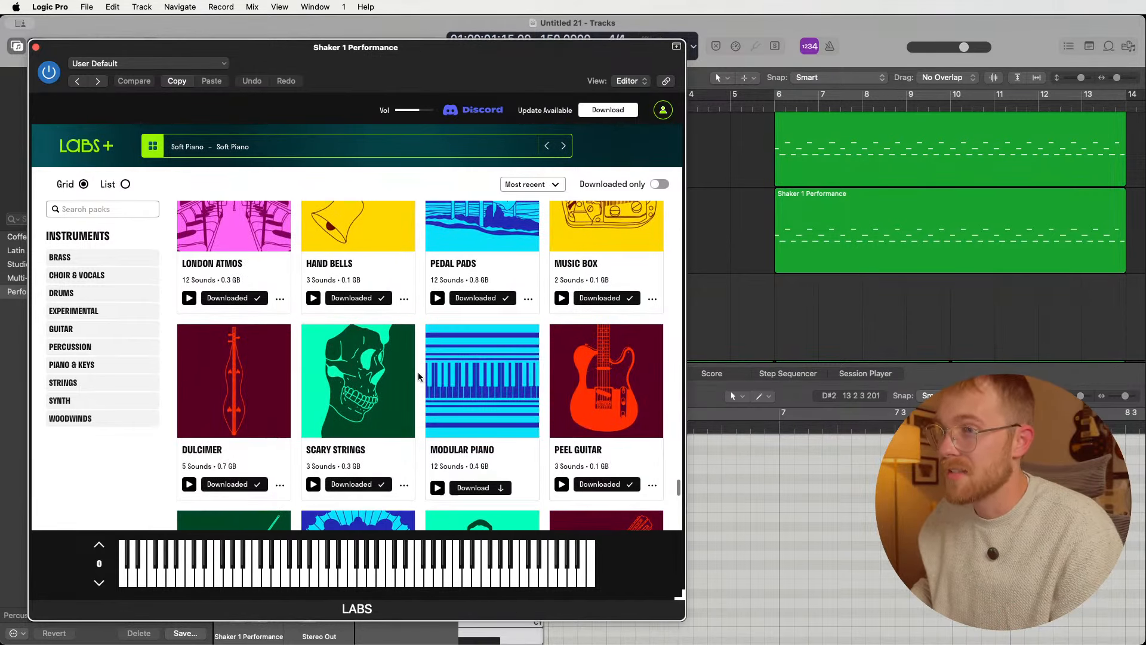
scroll(418, 375, down, 3)
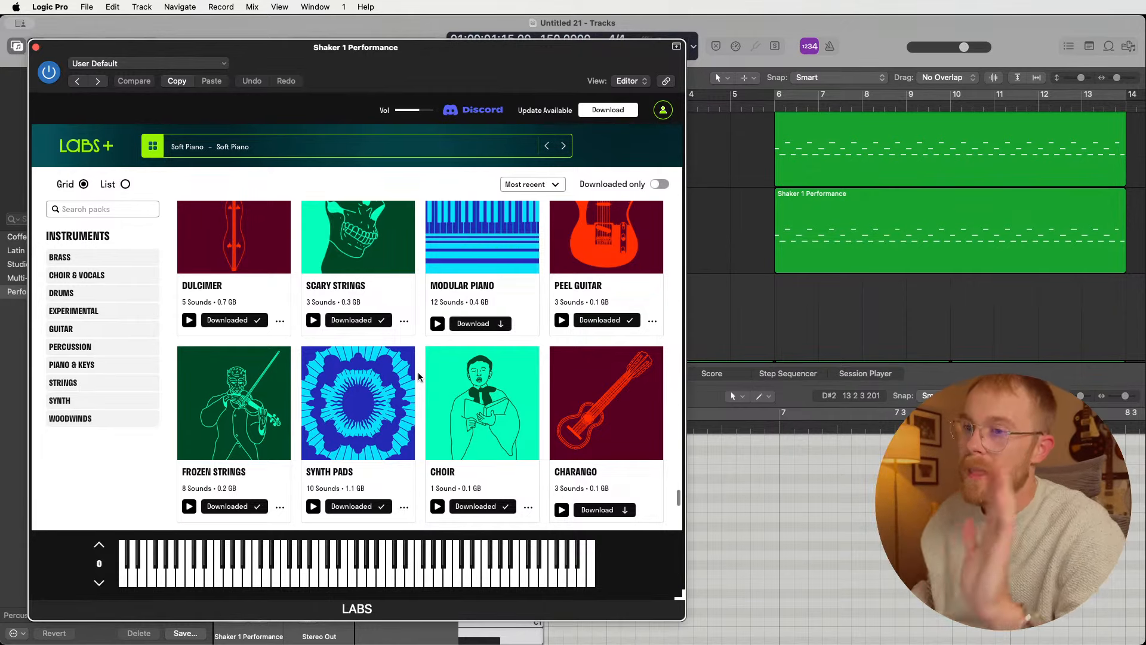
scroll(420, 373, up, 2)
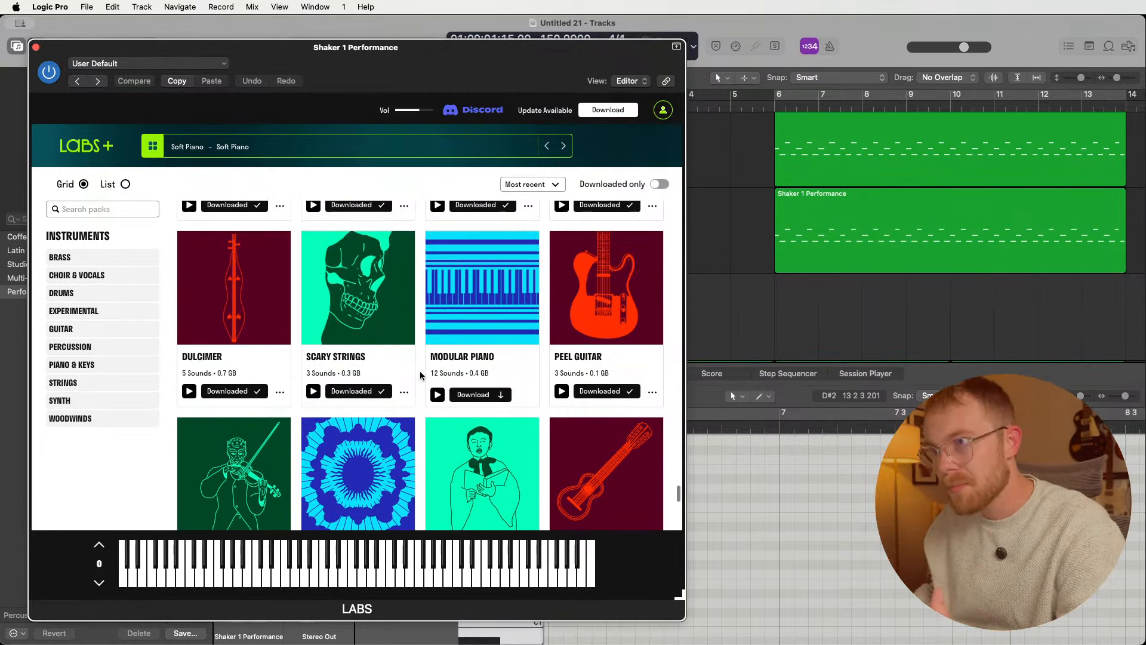
scroll(420, 375, up, 20)
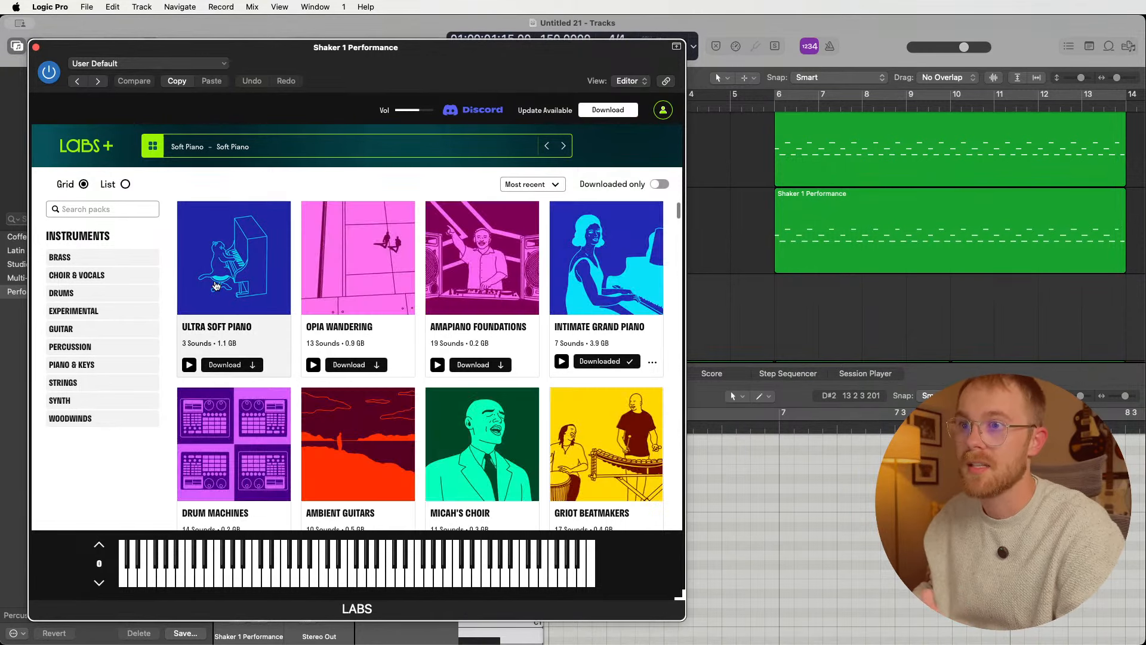
click(36, 47)
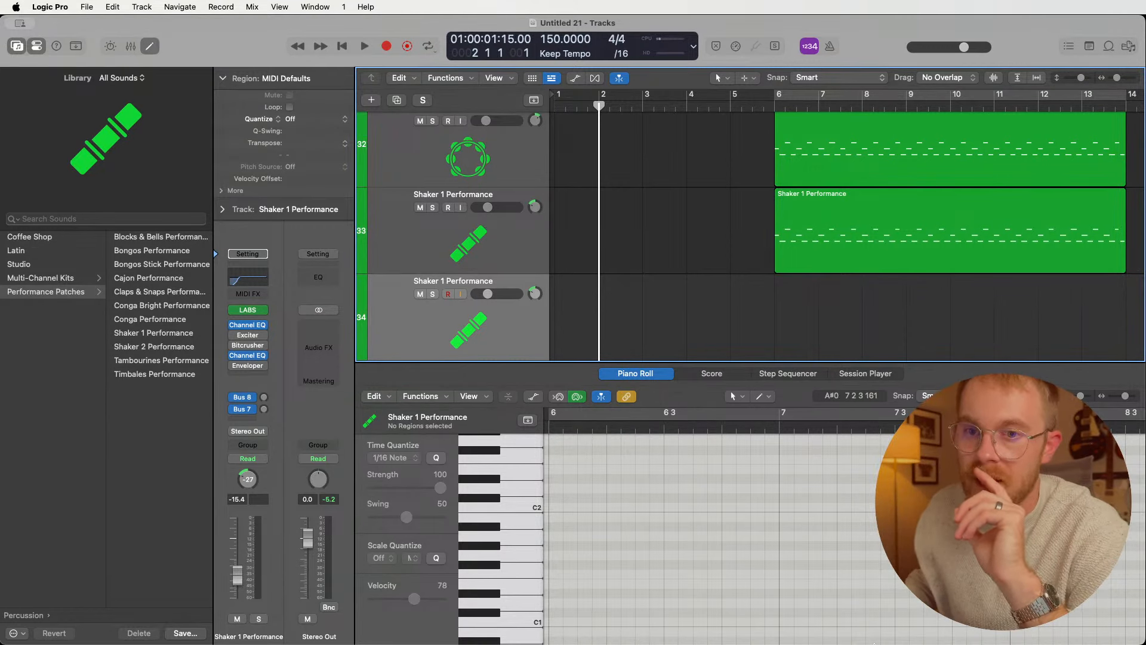
- Examine the control bar's customization options, including Low Latency Monitoring Mode, and leave them without making changes
click(958, 624)
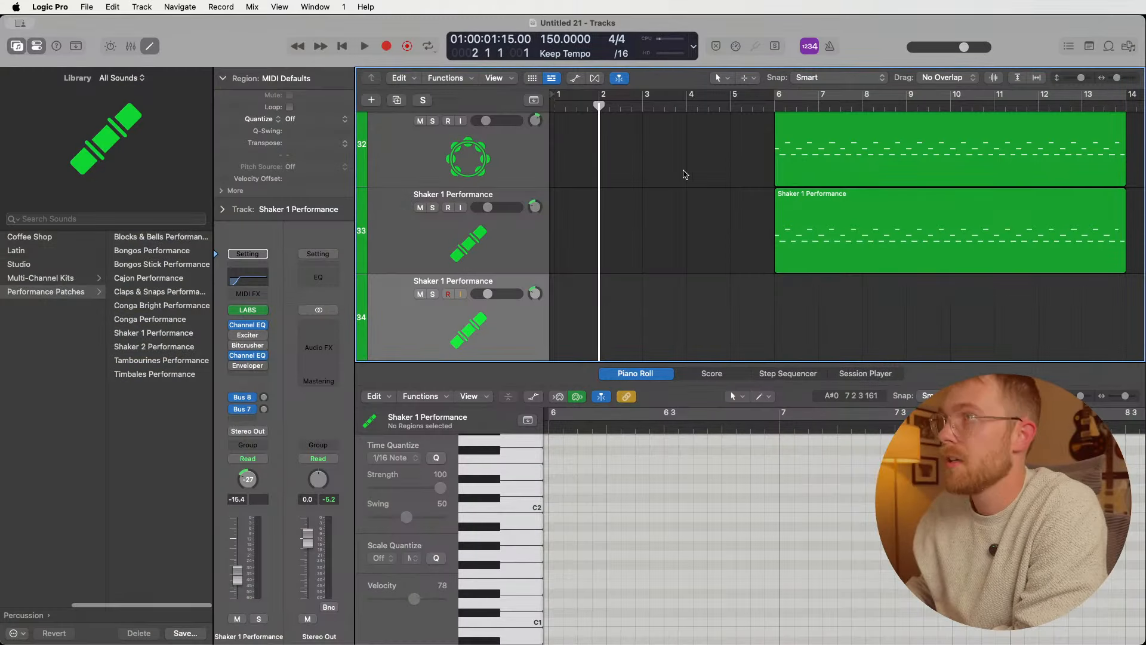
scroll(685, 174, up, 4)
right_click(857, 48)
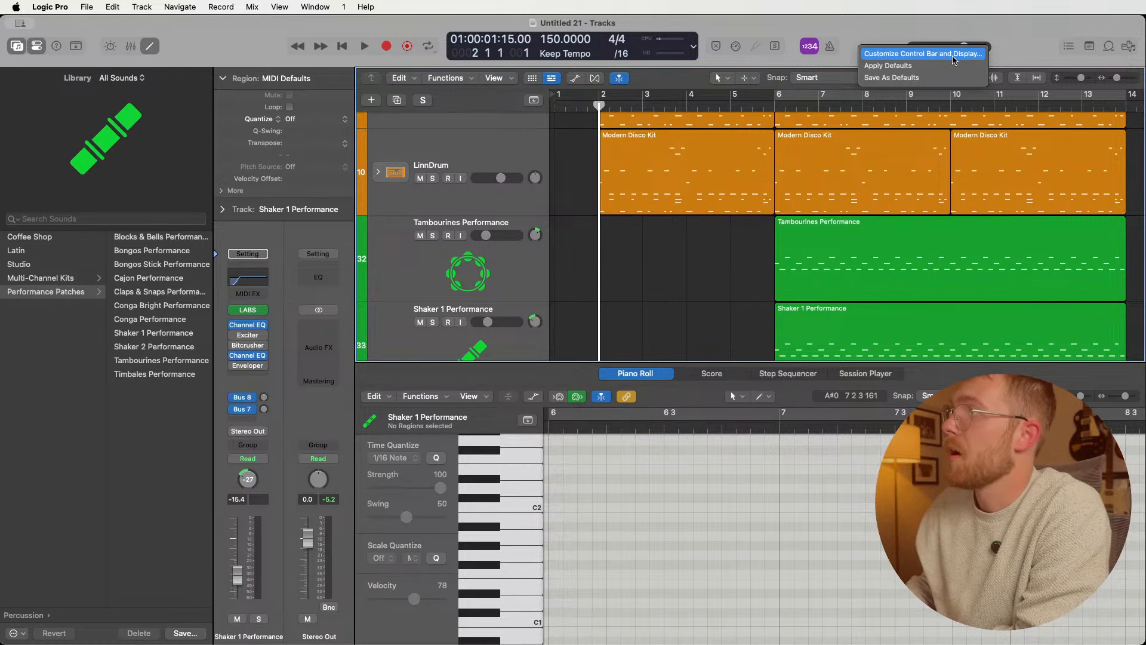
click(924, 59)
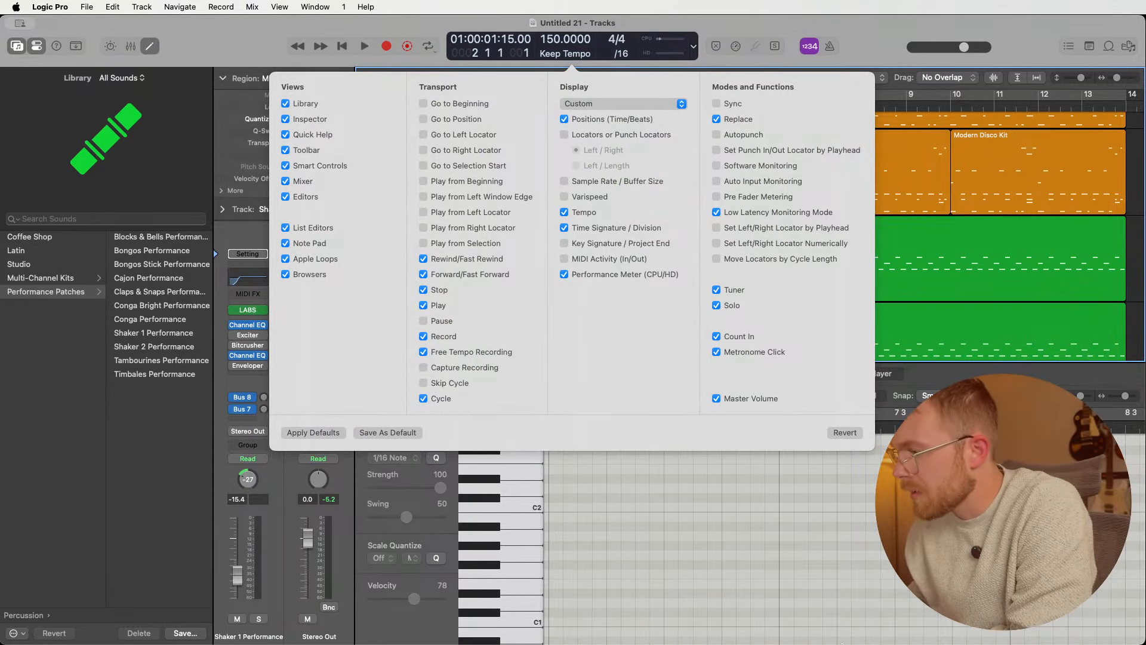
click(920, 614)
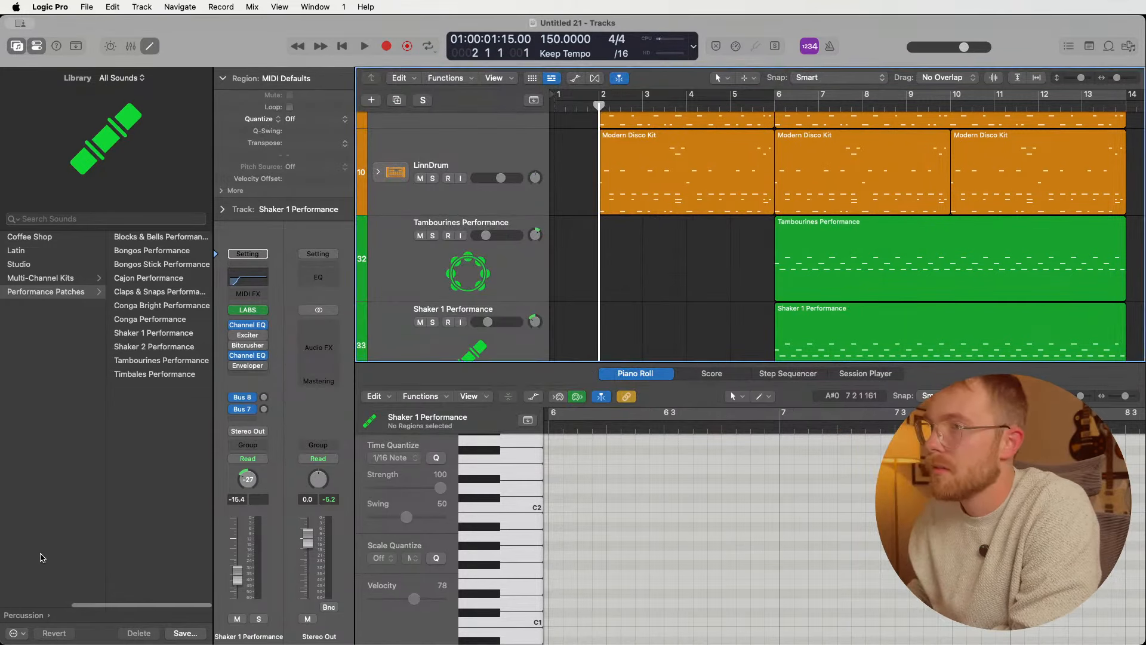
right_click(855, 40)
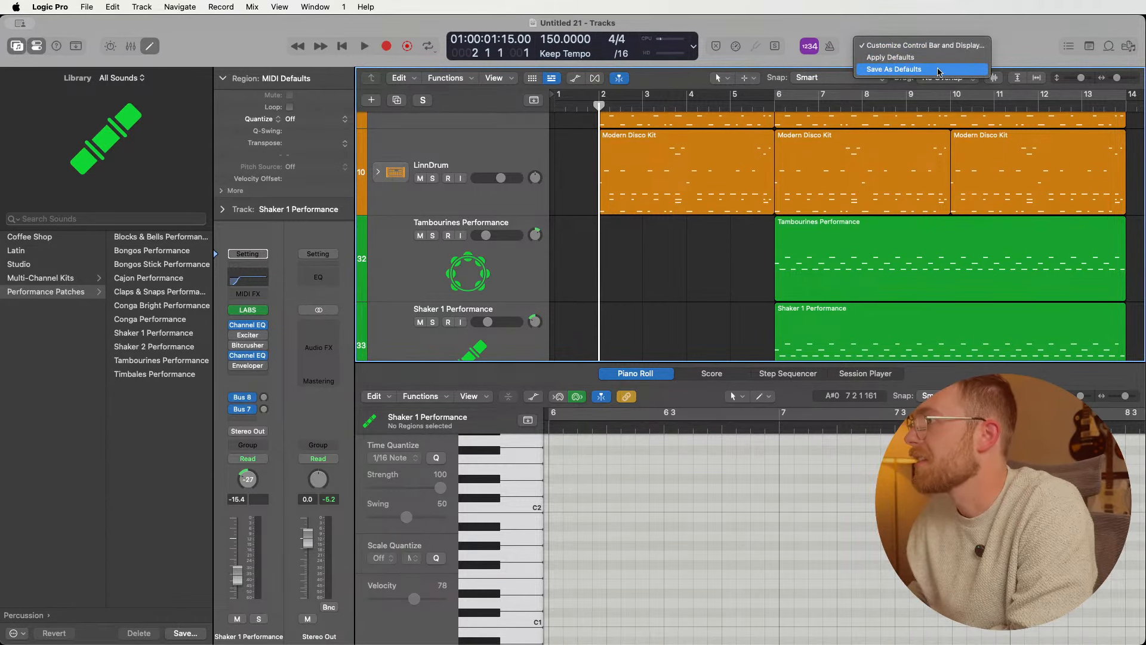
click(928, 47)
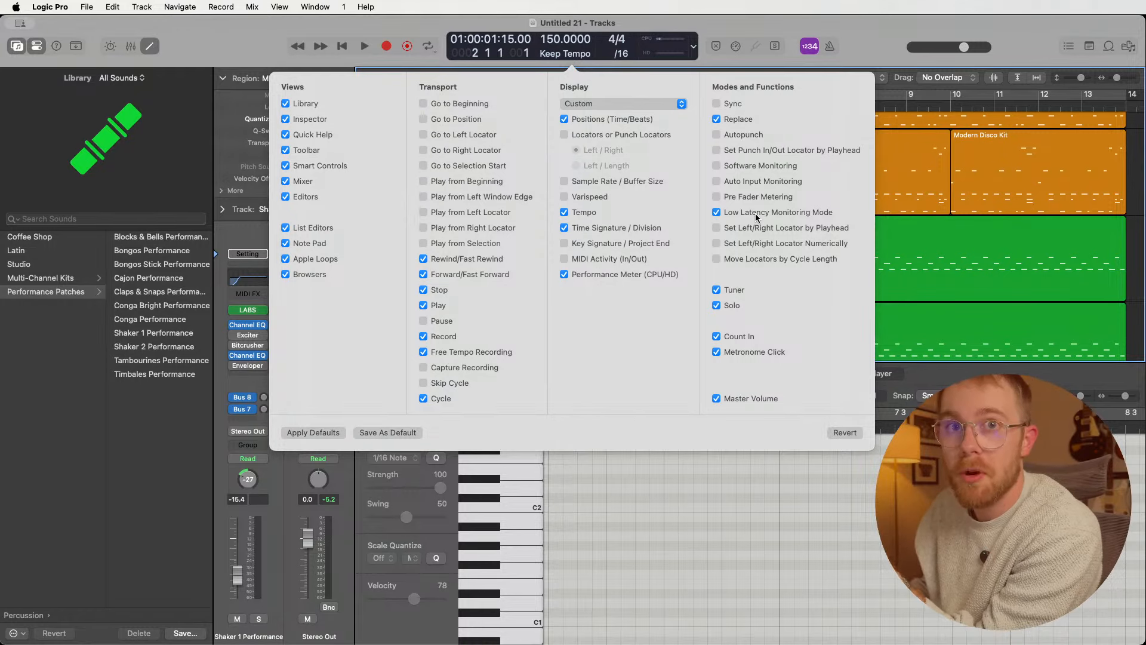
click(872, 43)
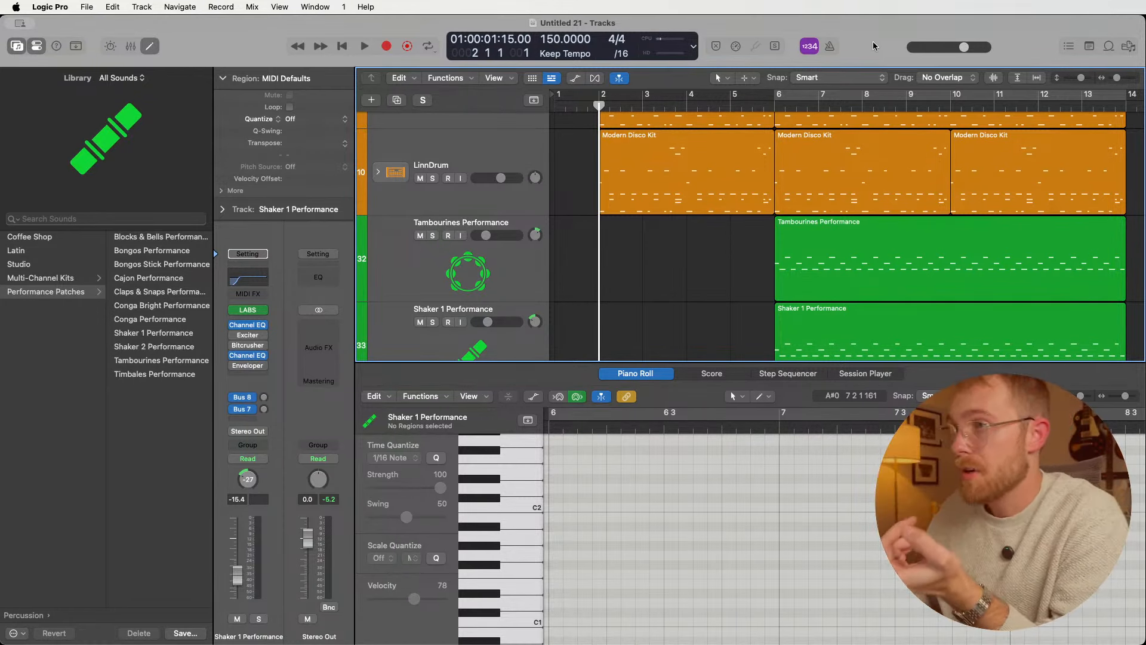
- Add the Freeze control to the track headers, starting from the Modern Disco Kit track
scroll(724, 174, up, 3)
click(462, 190)
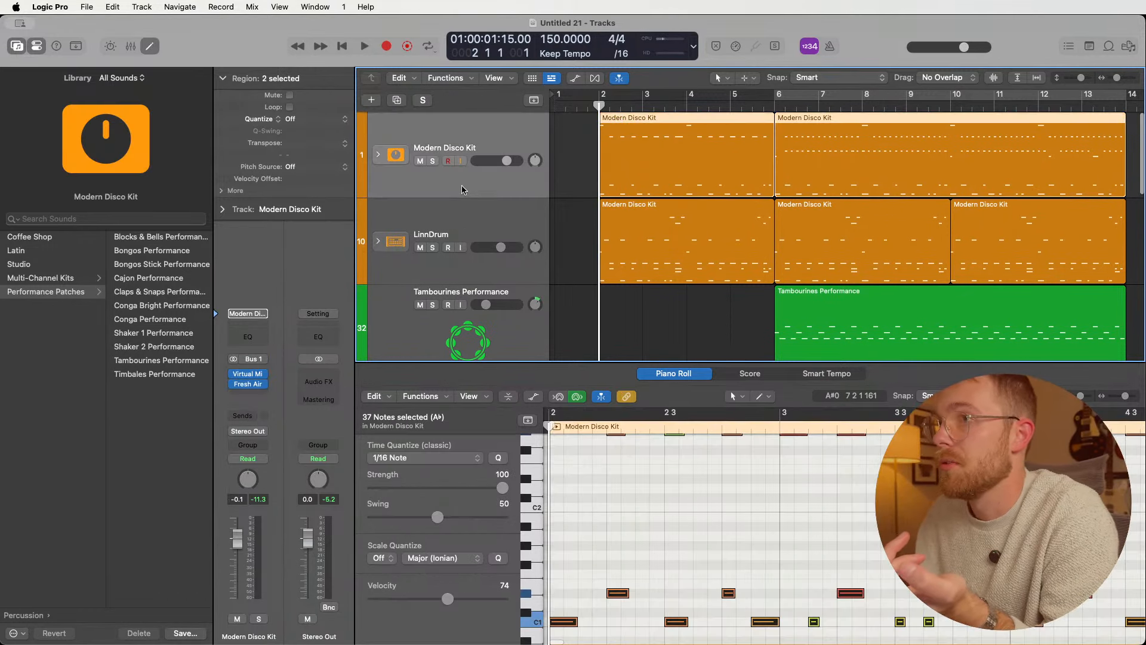
right_click(454, 185)
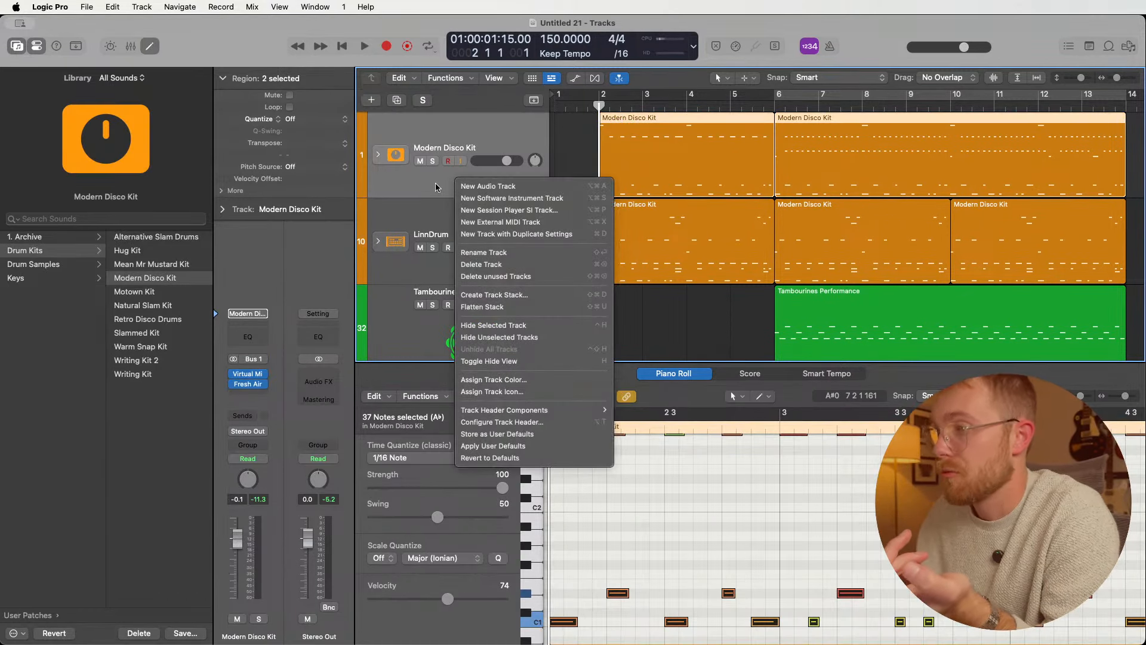
mouse_move(516, 412)
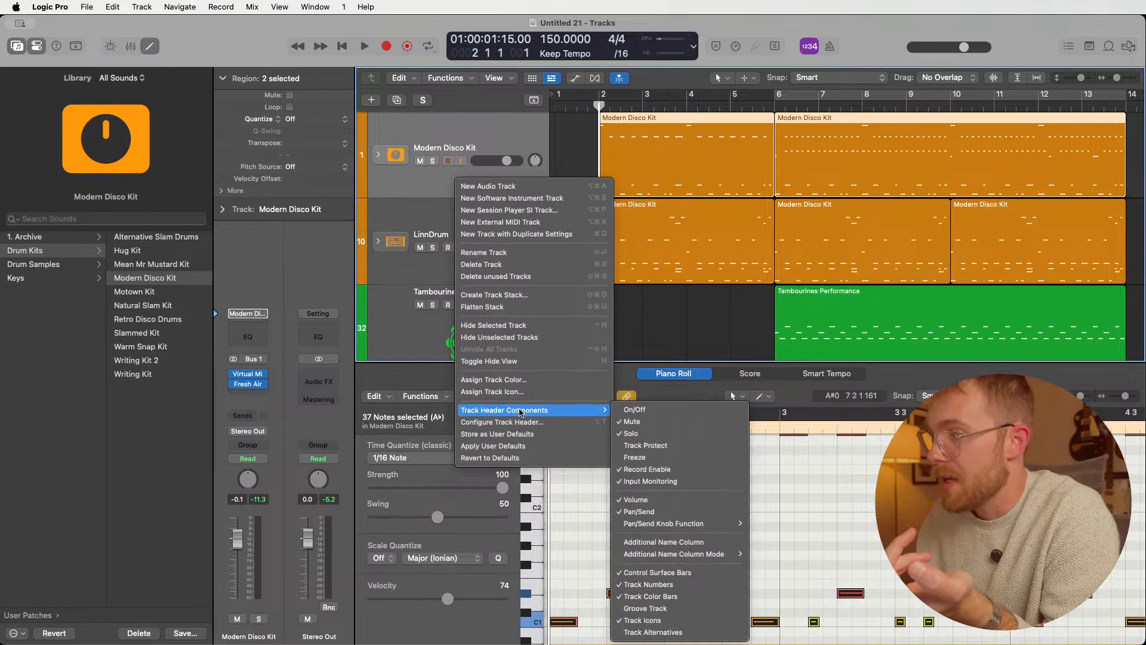
click(634, 457)
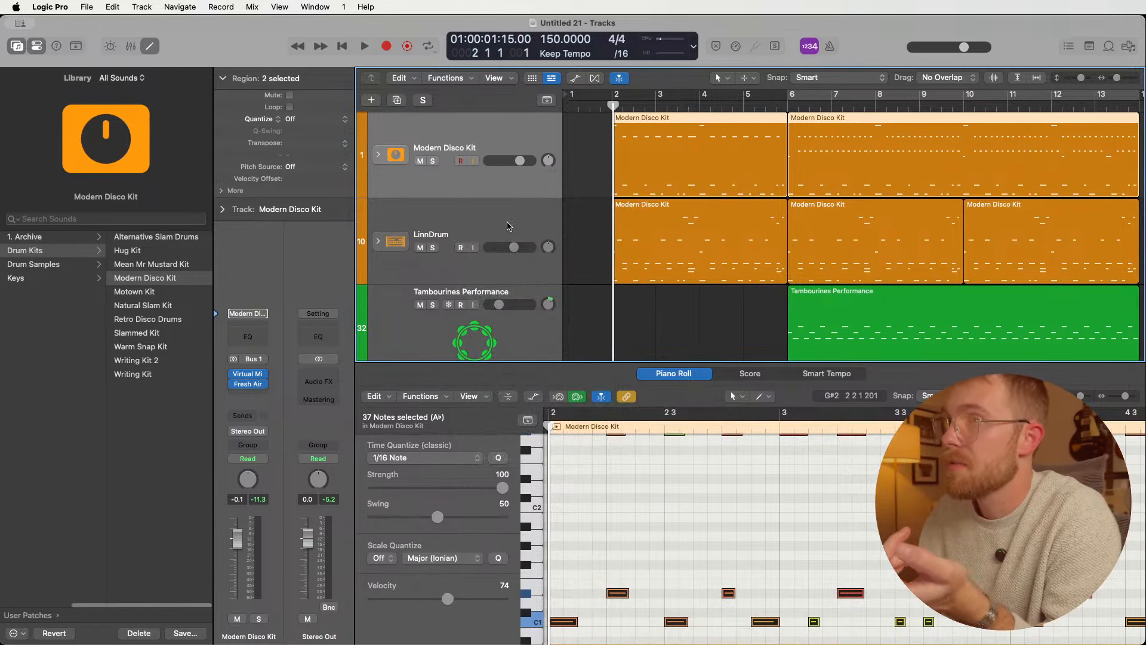
- Select the Tambourines Performance track and freeze it
scroll(460, 185, down, 5)
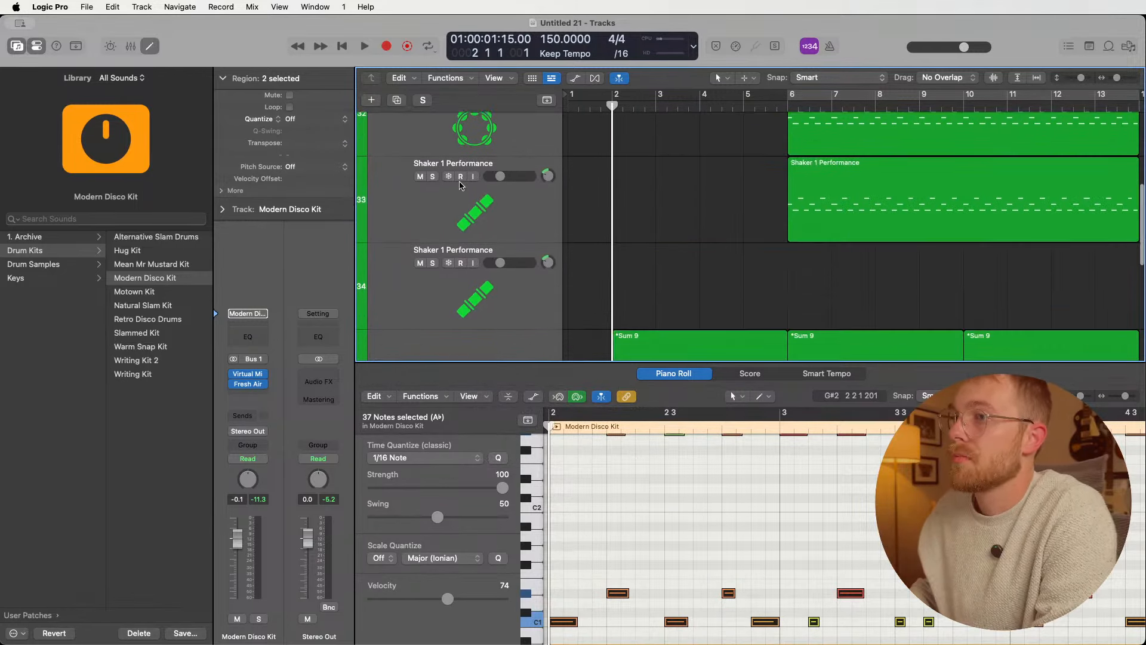
scroll(460, 185, up, 3)
click(460, 188)
scroll(458, 197, down, 1)
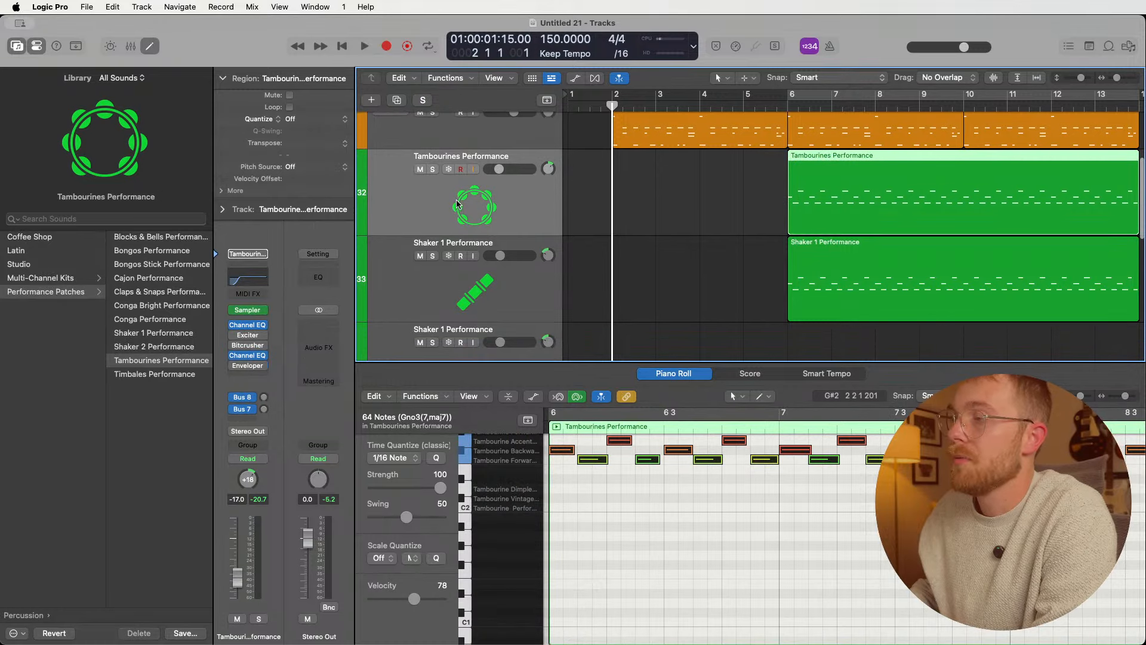
scroll(457, 204, up, 1)
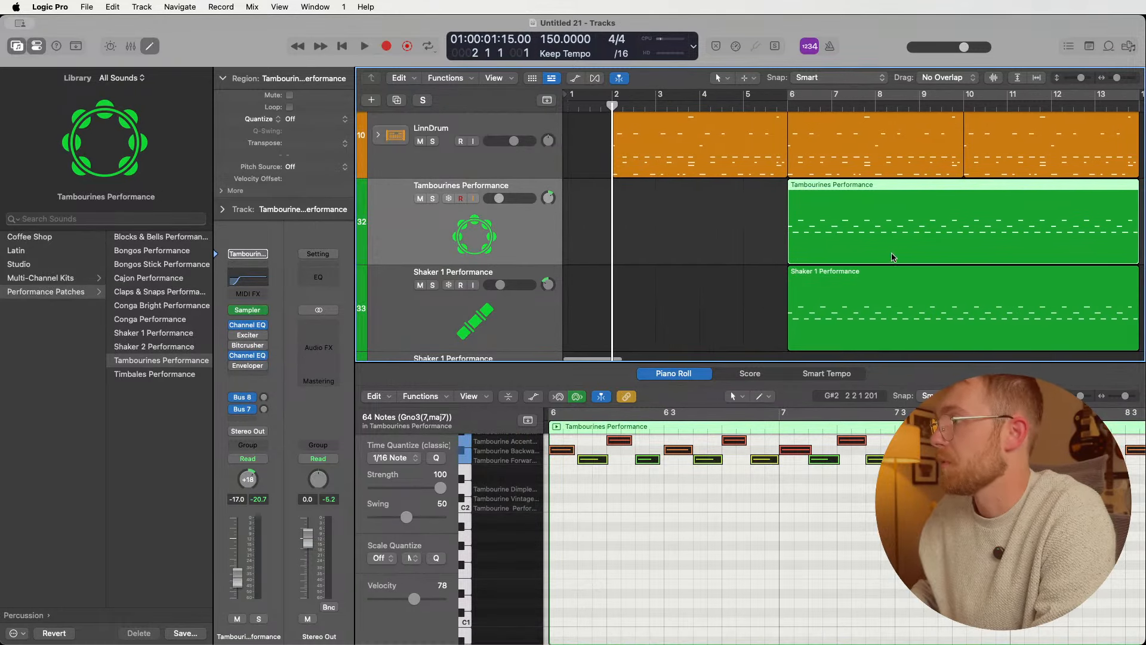
click(449, 200)
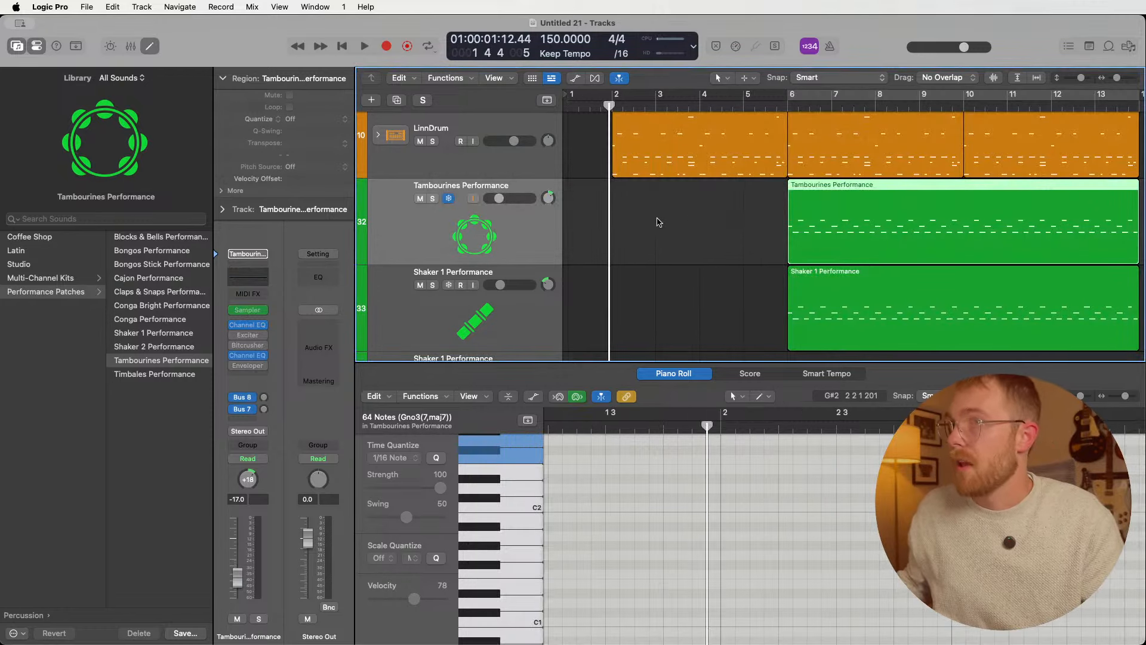
- Look over the frozen tambourine region between bars 6 and 14 and unfreeze the Tambourines Performance track
scroll(800, 233, right, 5)
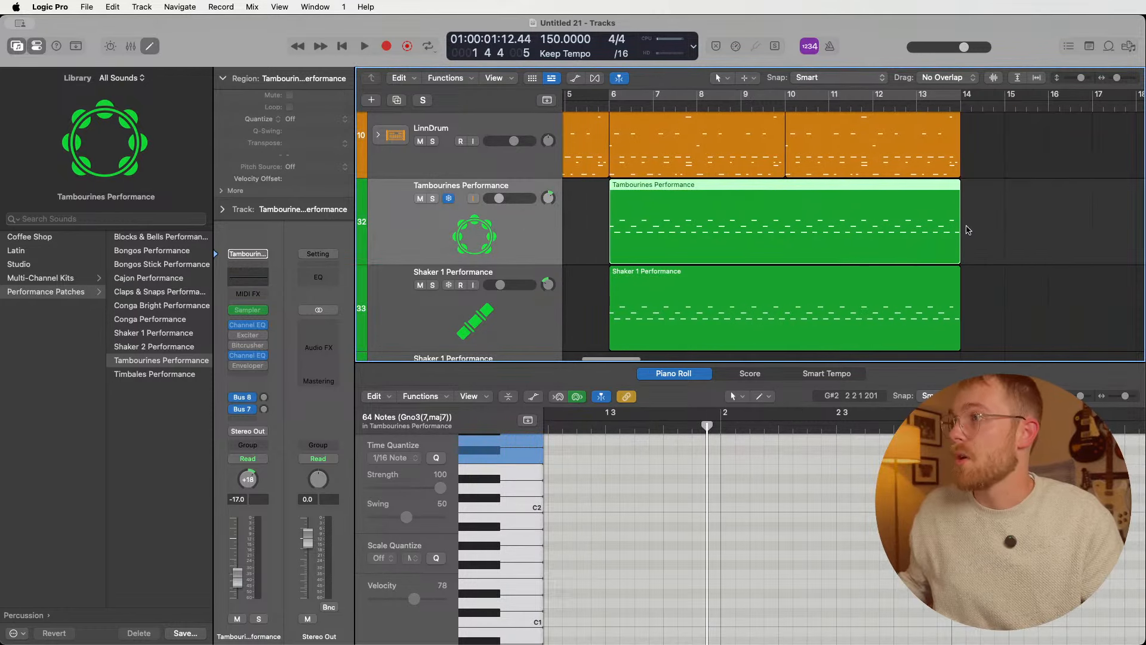
click(964, 230)
scroll(695, 235, right, 2)
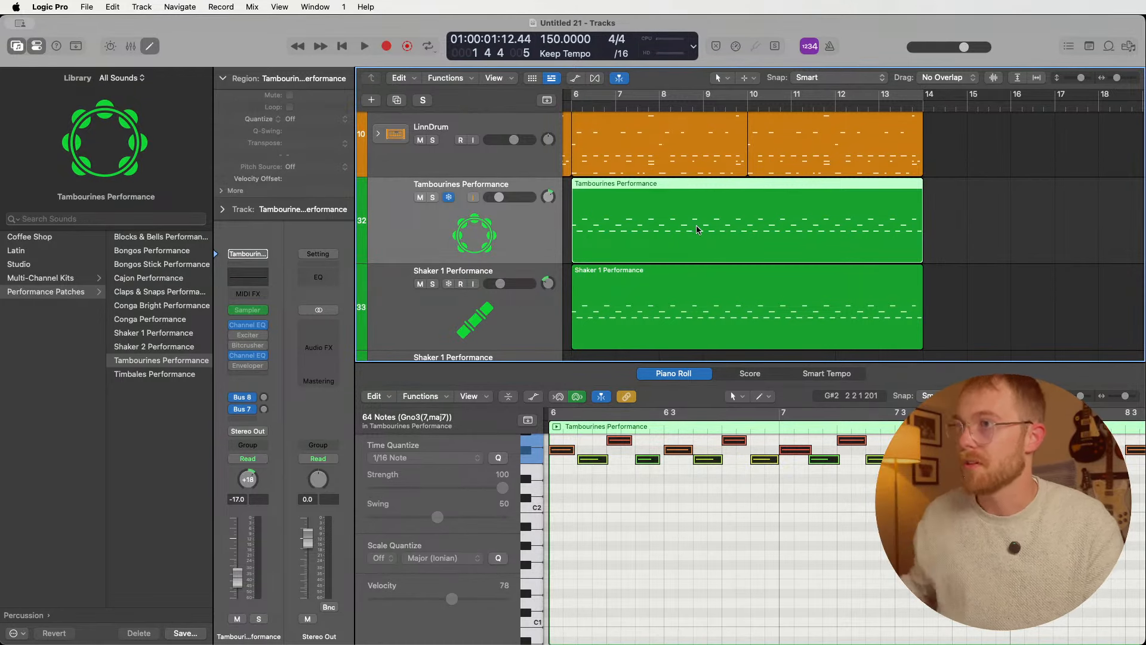
scroll(696, 227, down, 3)
scroll(696, 239, up, 3)
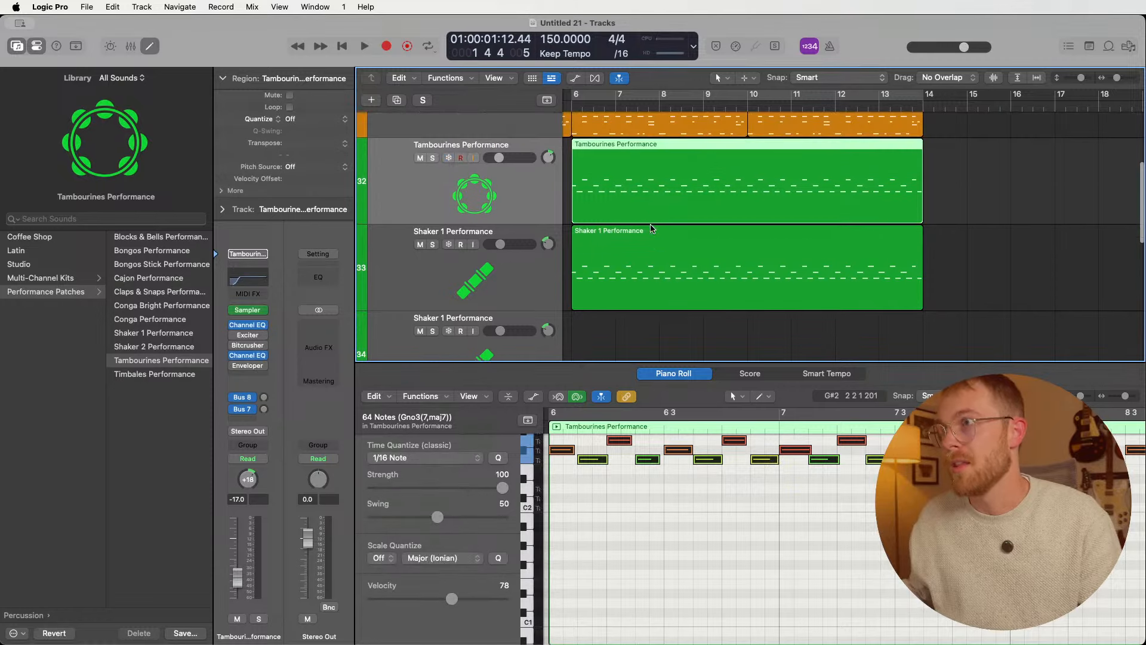
scroll(955, 257, left, 2)
scroll(956, 258, left, 5)
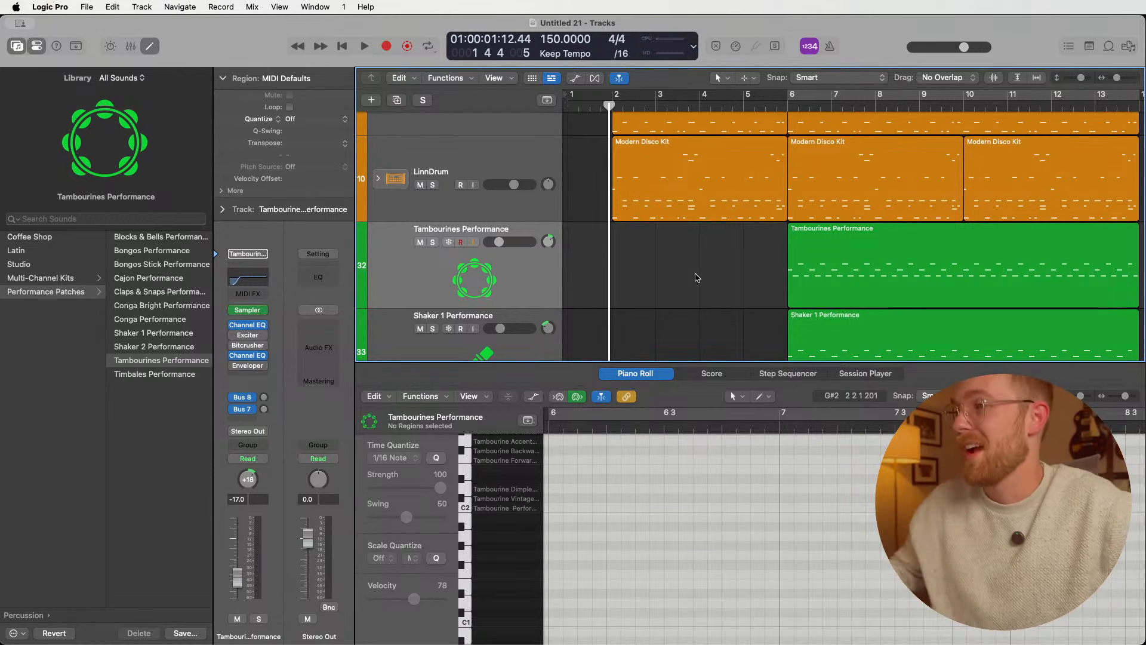
scroll(695, 278, down, 5)
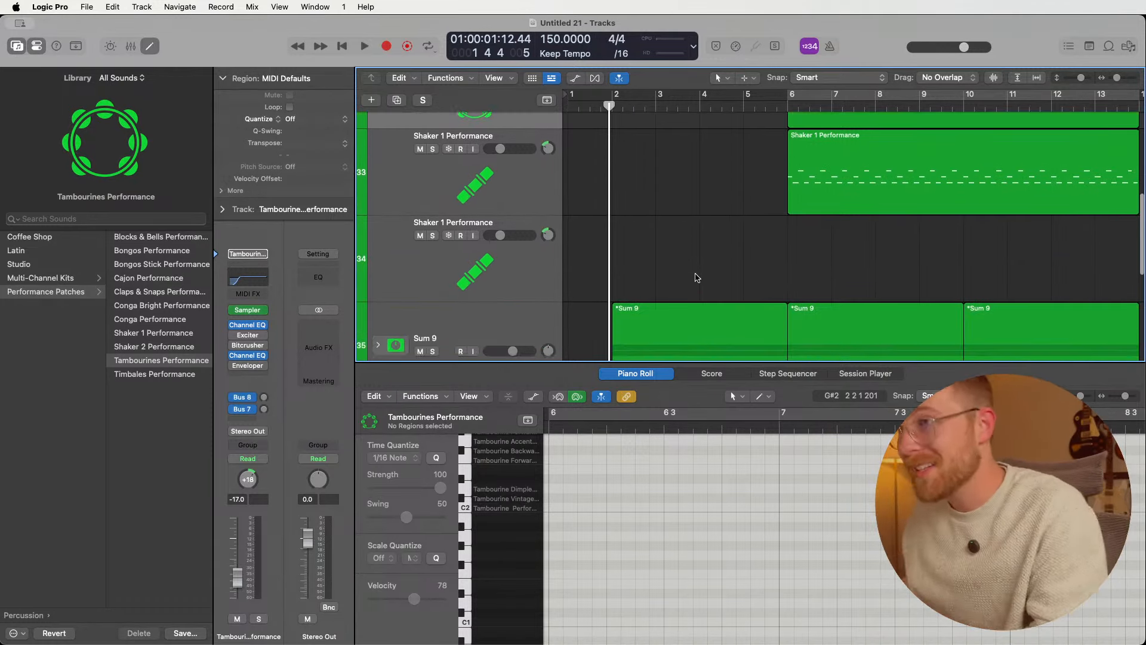
scroll(695, 277, up, 5)
scroll(695, 277, down, 2)
scroll(695, 278, up, 1)
scroll(694, 275, down, 2)
scroll(693, 273, up, 2)
scroll(693, 273, down, 2)
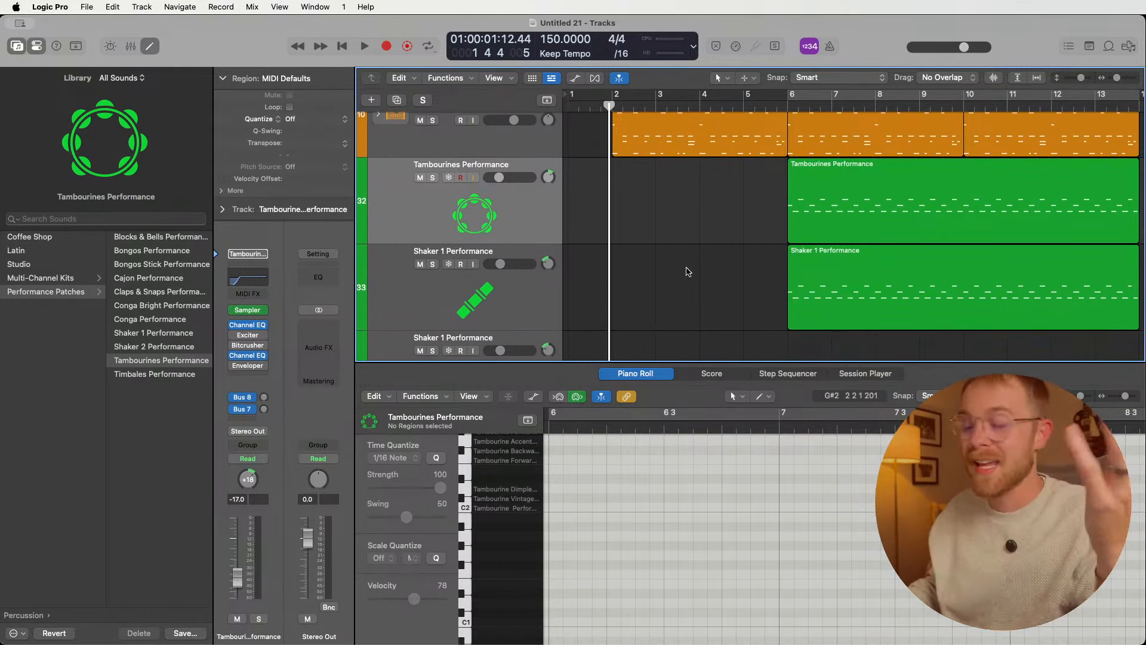
- Delete the Modern Disco Kit region between bars 2 and 6 on the Modern Disco Kit track
scroll(687, 274, right, 3)
scroll(683, 275, left, 1)
scroll(683, 275, down, 3)
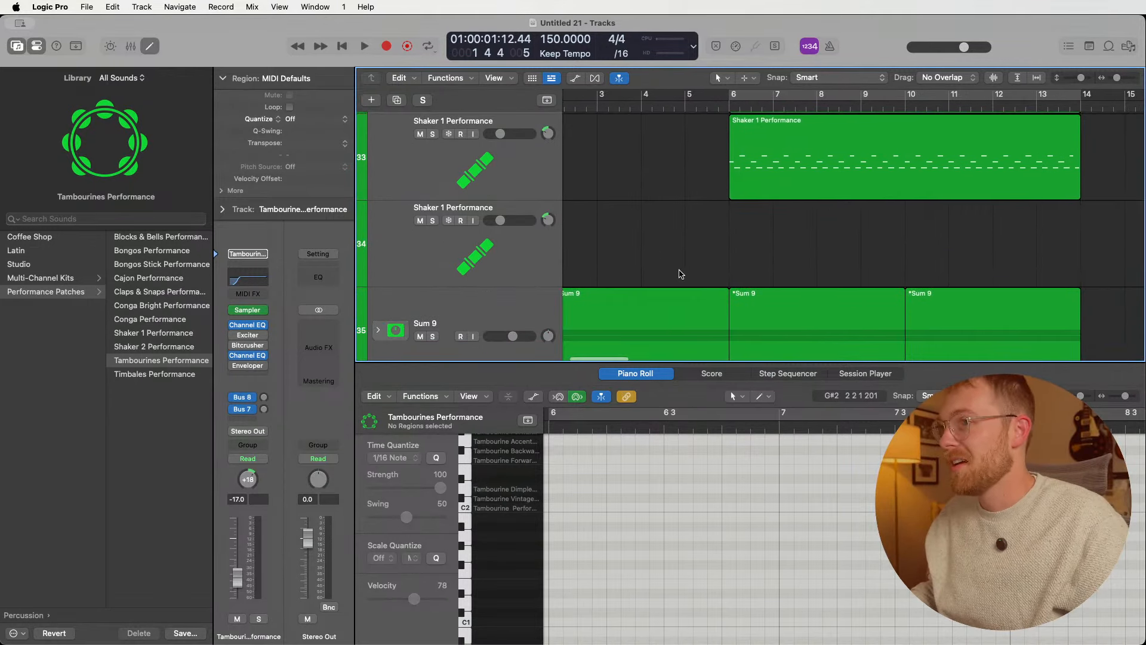
click(686, 251)
scroll(686, 251, up, 5)
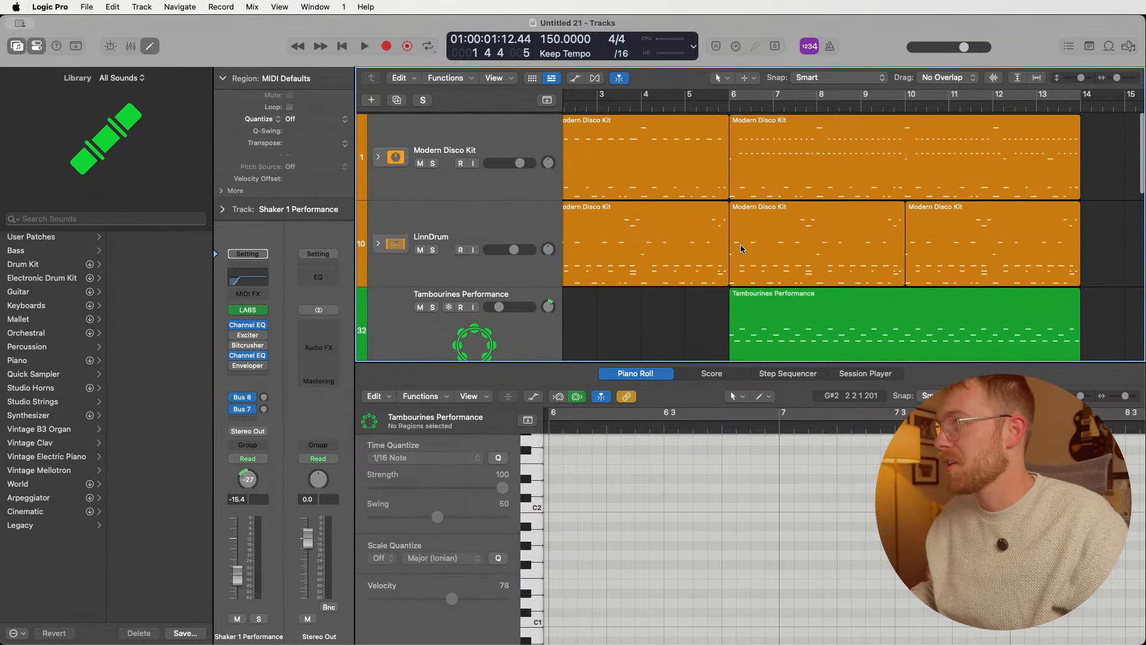
scroll(667, 240, left, 2)
click(664, 162)
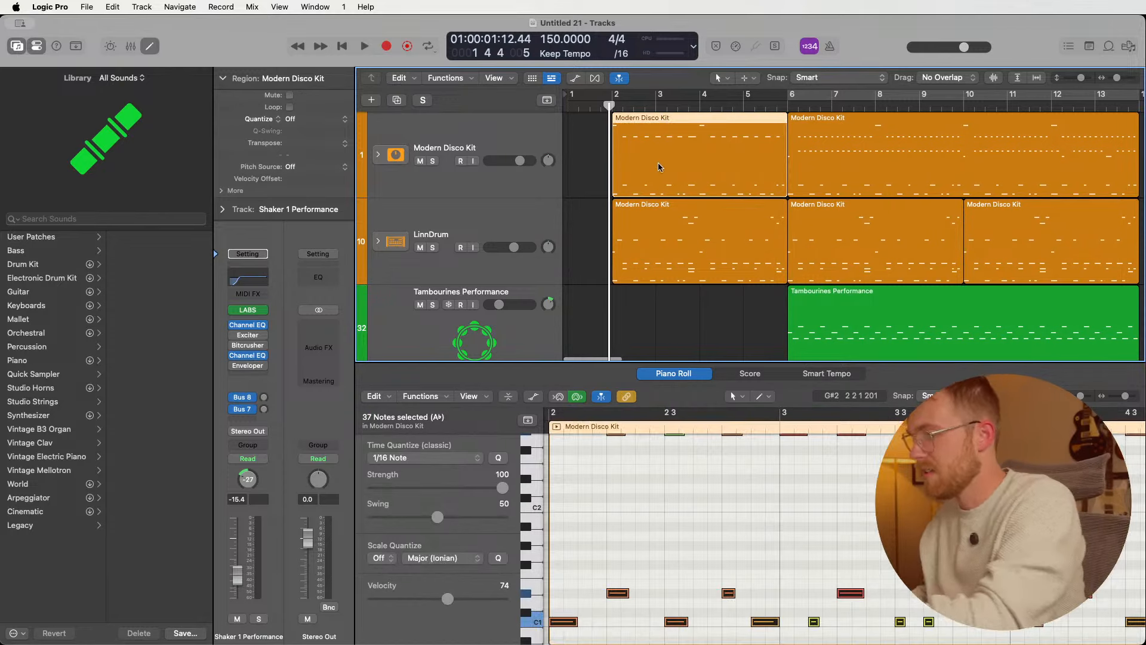
key(Delete)
- Turn on the metronome and record a new Modern Disco Kit drum part from bar 2 to bar 6
key(Return)
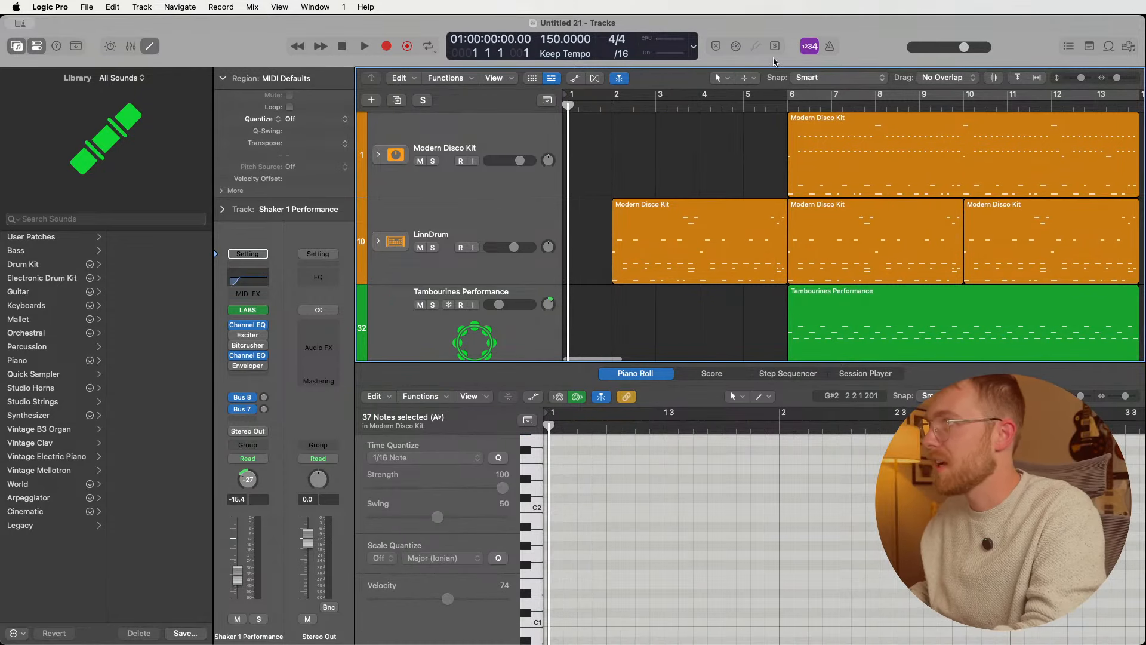
click(833, 47)
click(621, 185)
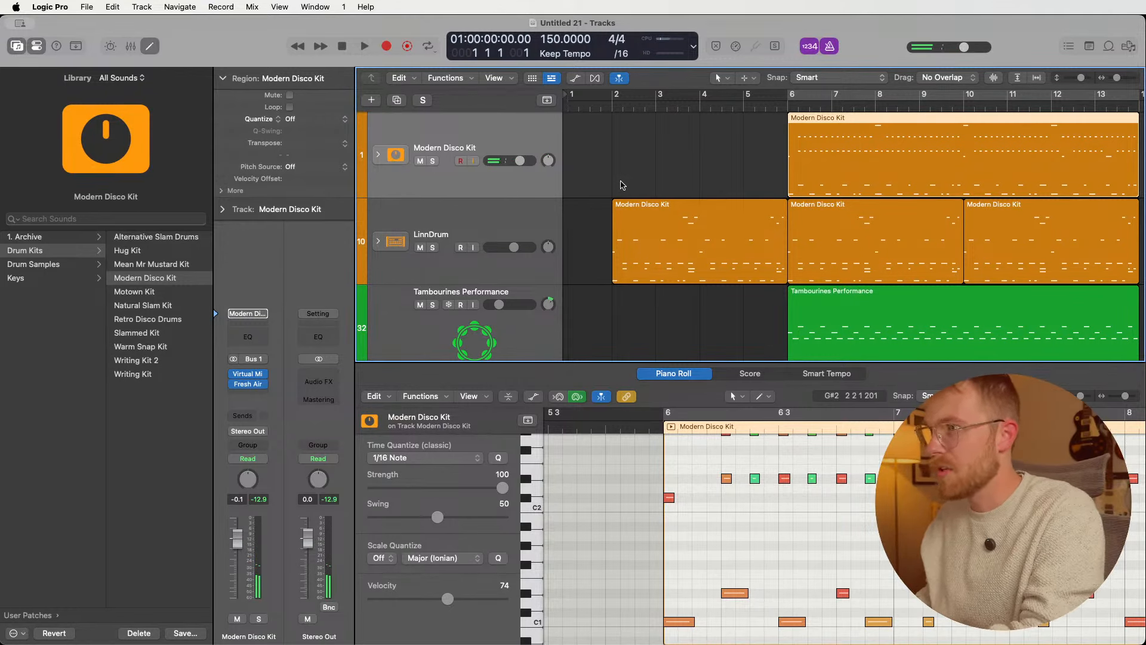
key(r)
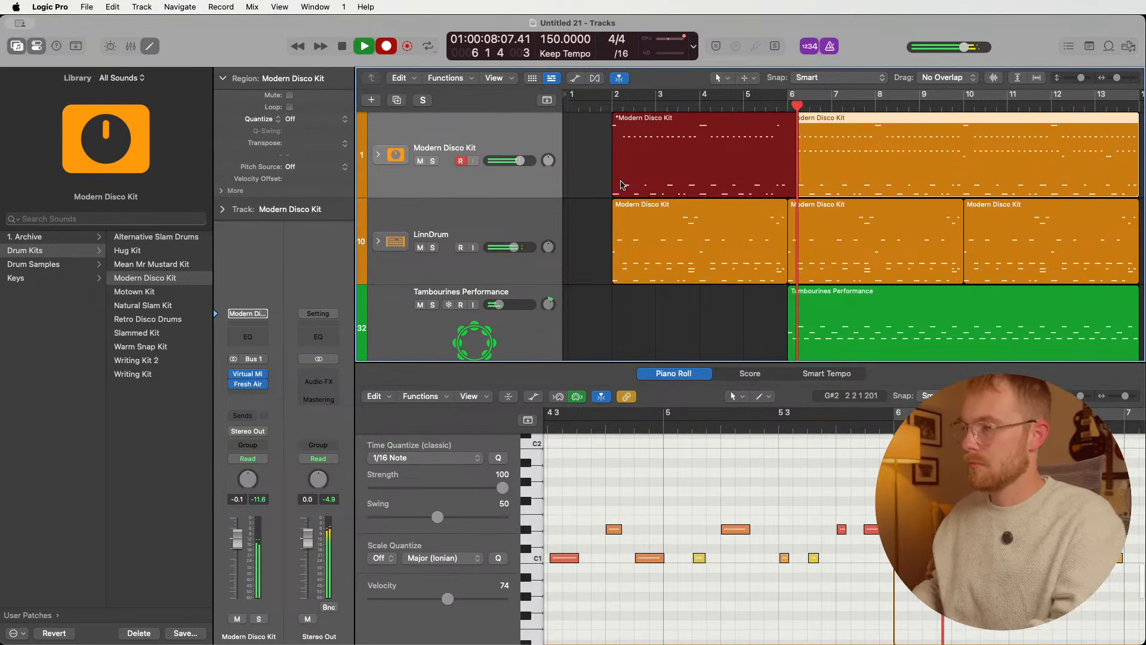
key(space)
- Select and look over all notes of the newly recorded Modern Disco Kit region between bars 2 and 6
scroll(836, 531, left, 3)
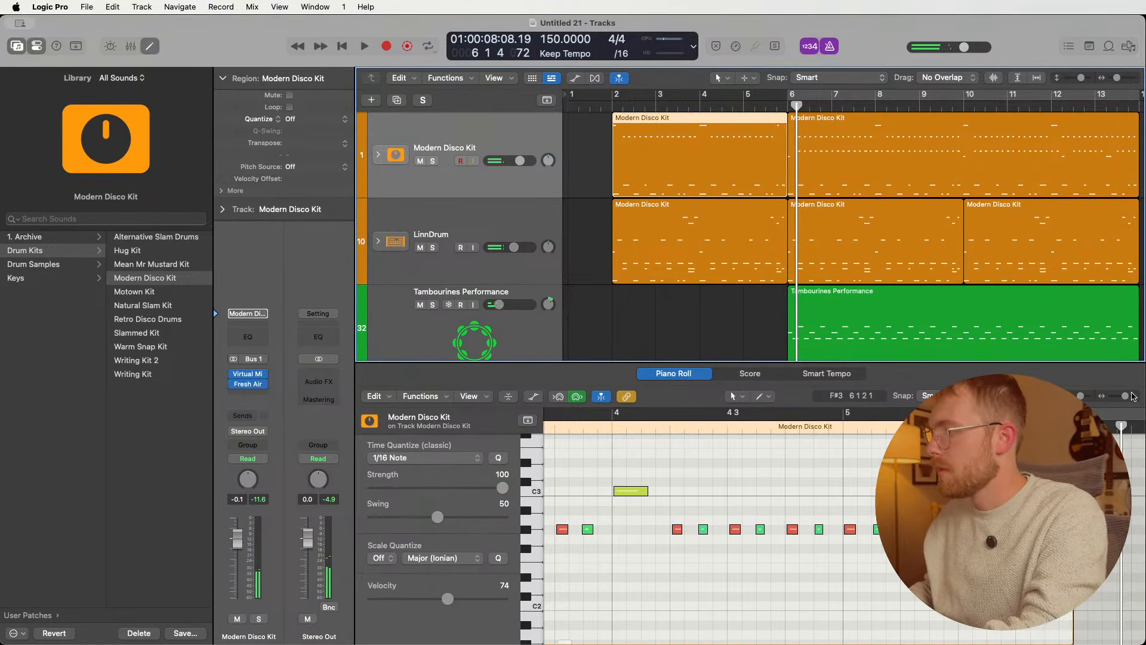
drag(1124, 398, 1122, 396)
key(super+a)
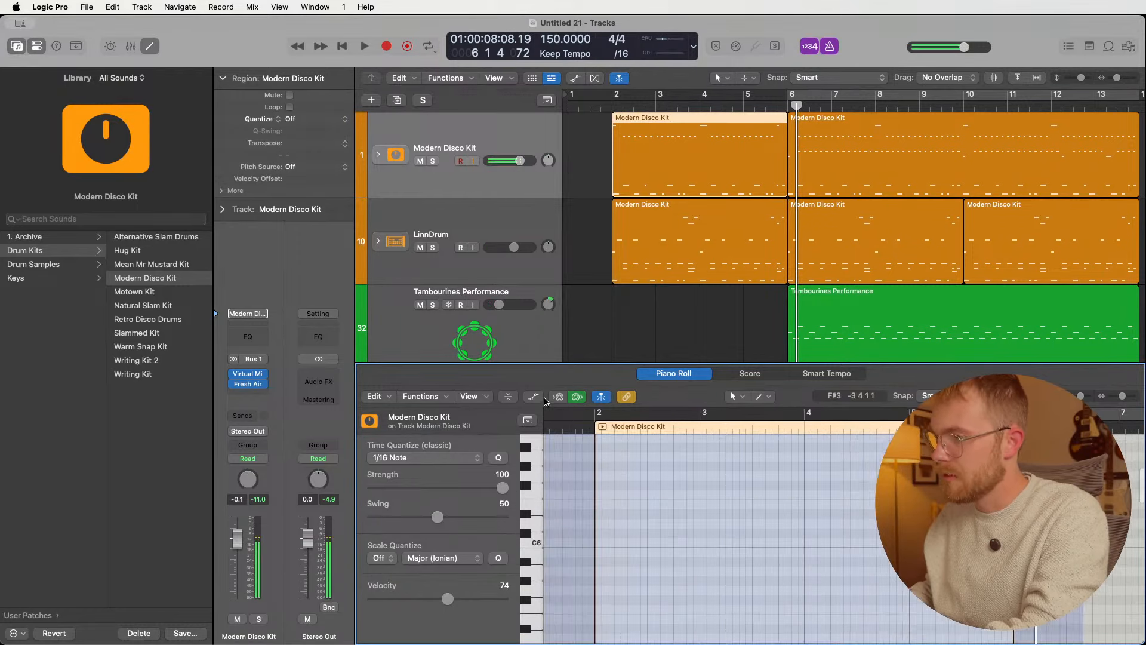
scroll(716, 537, up, 10)
click(591, 322)
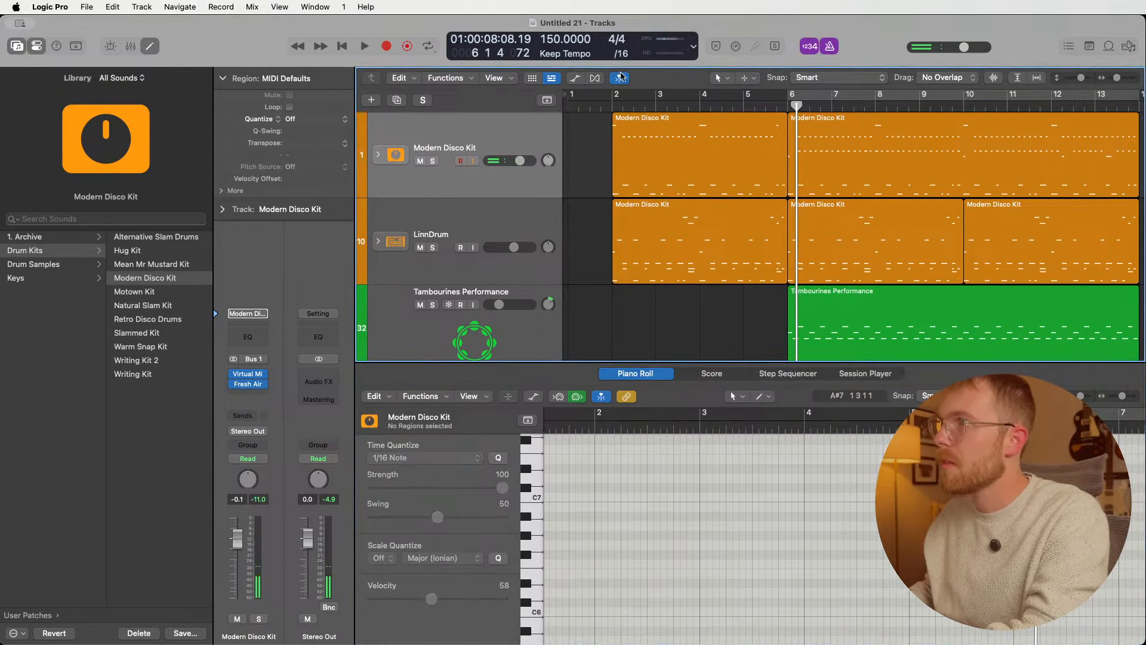
- Set a cycle range from bar 2 to bar 6 and play the section back with the metronome off
drag(616, 94, 779, 99)
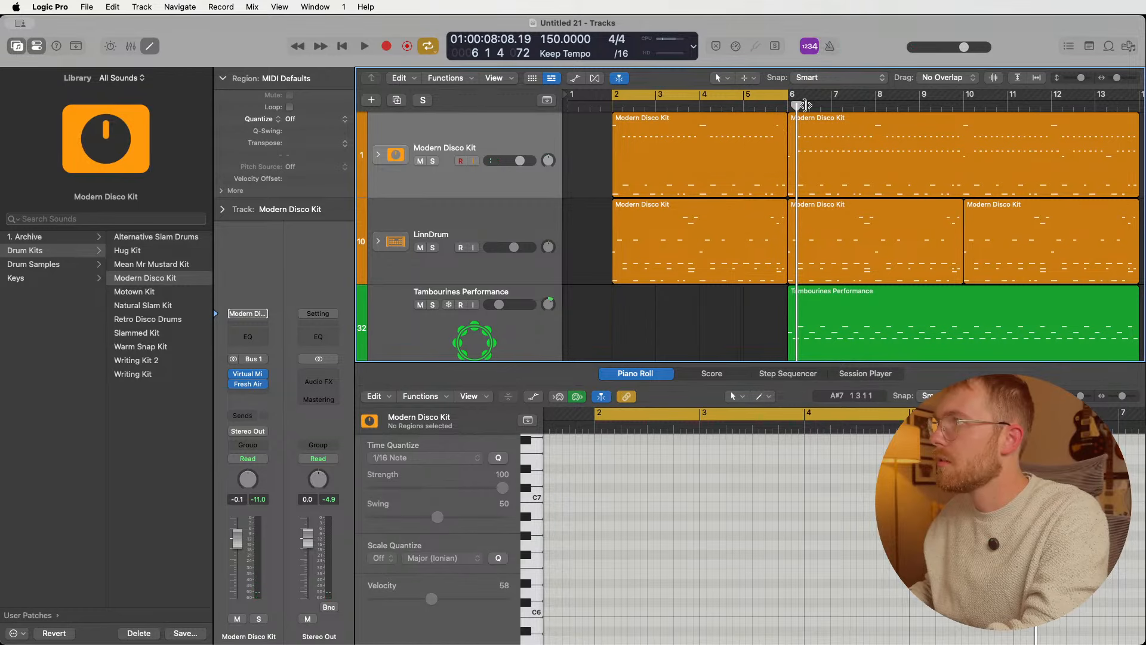
scroll(674, 311, down, 1)
key(space)
scroll(662, 309, down, 4)
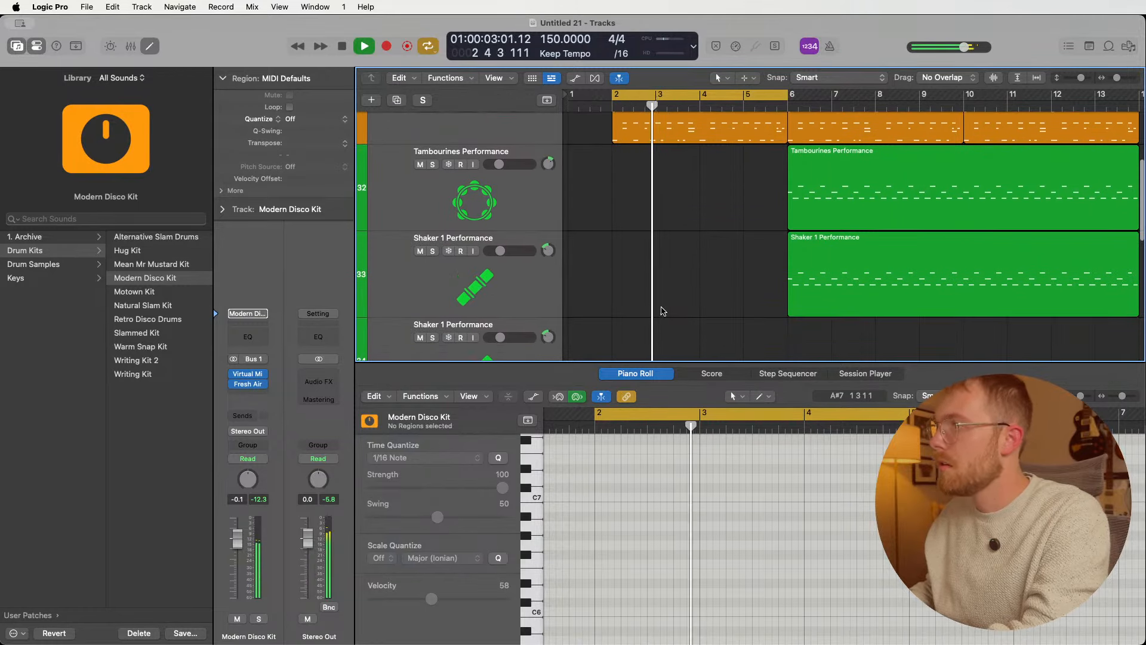
scroll(645, 307, up, 3)
scroll(641, 307, up, 1)
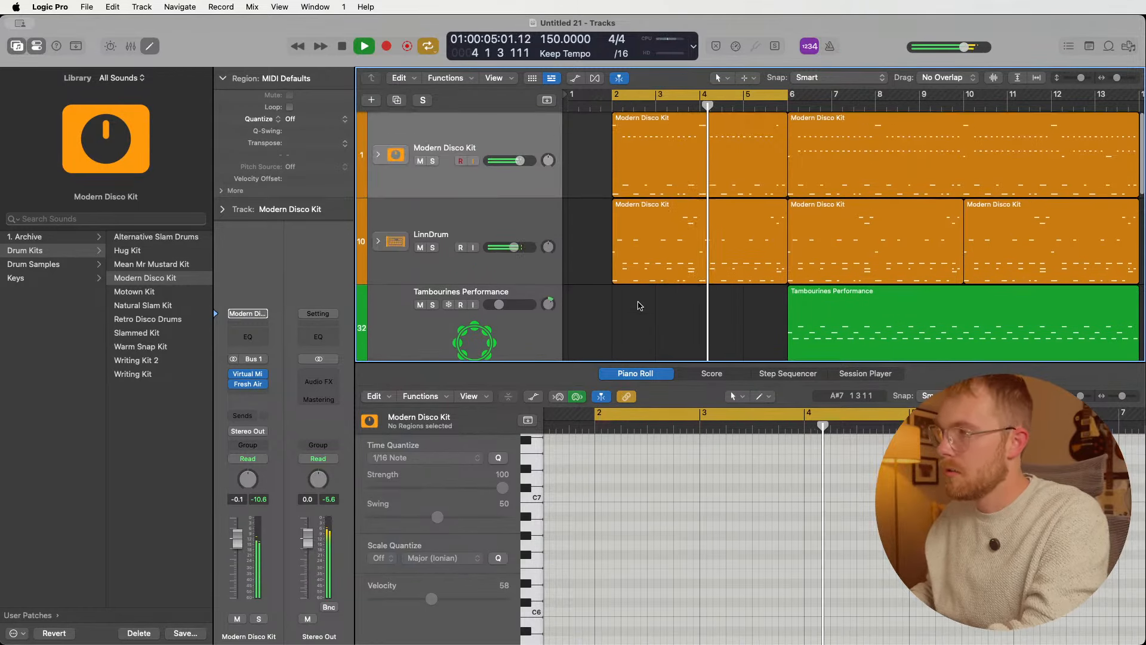
- Delete the Inst 2 region at bars 2 to 6 inside the Sum 9 stack and play back the looped section
scroll(510, 280, down, 4)
click(378, 256)
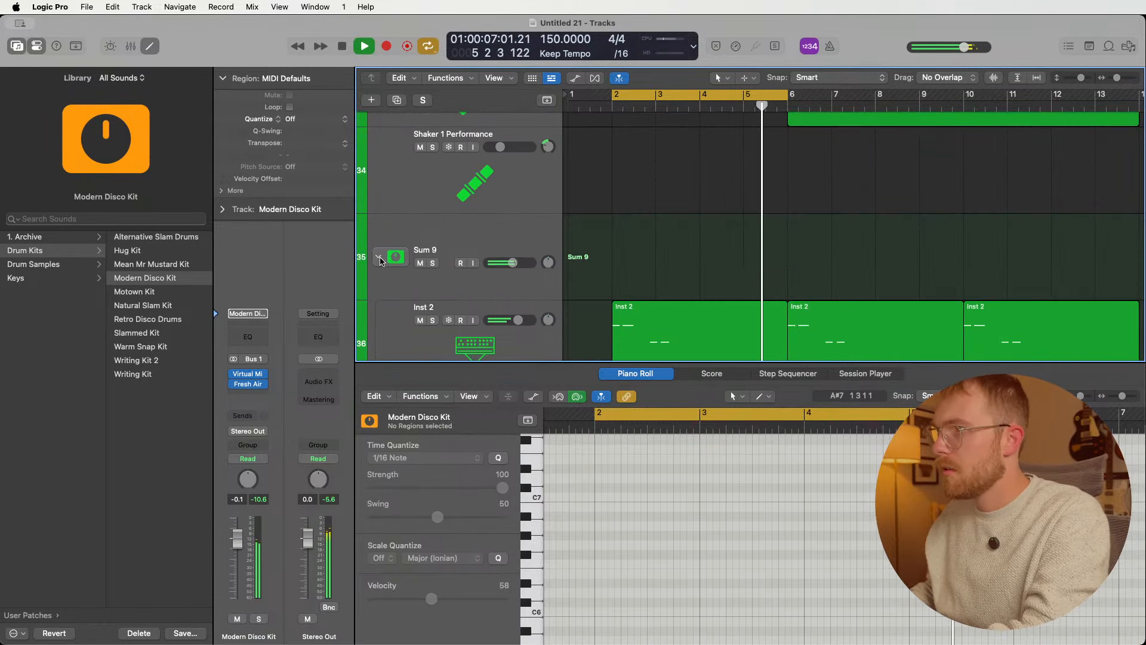
scroll(615, 199, down, 3)
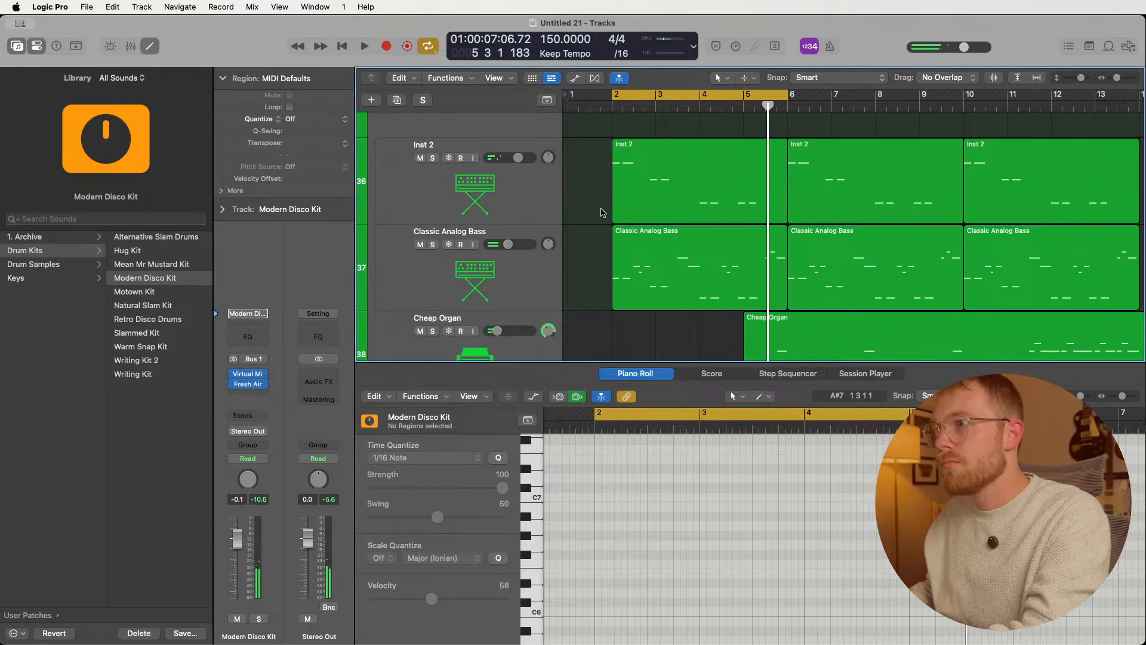
click(648, 195)
key(Delete)
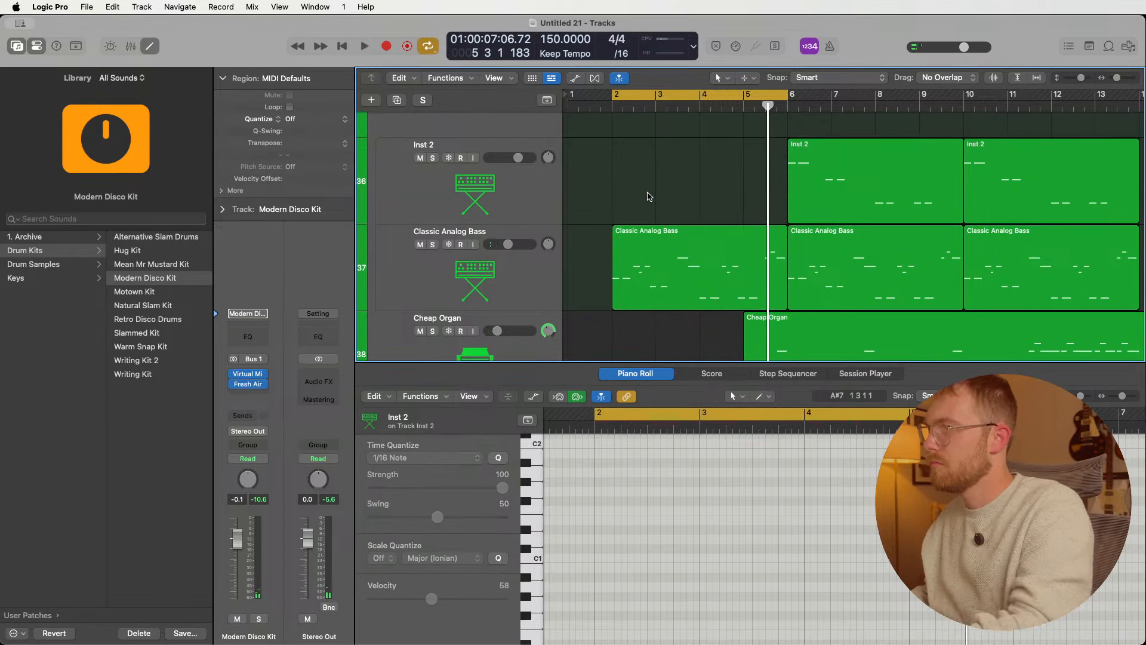
key(space)
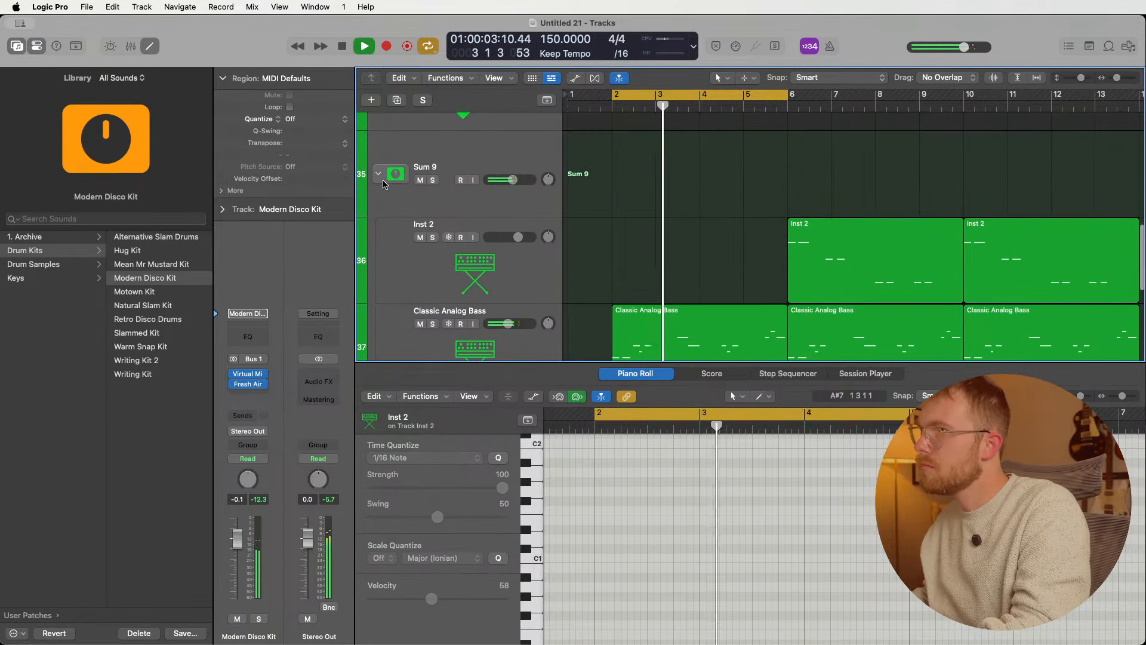
key(space)
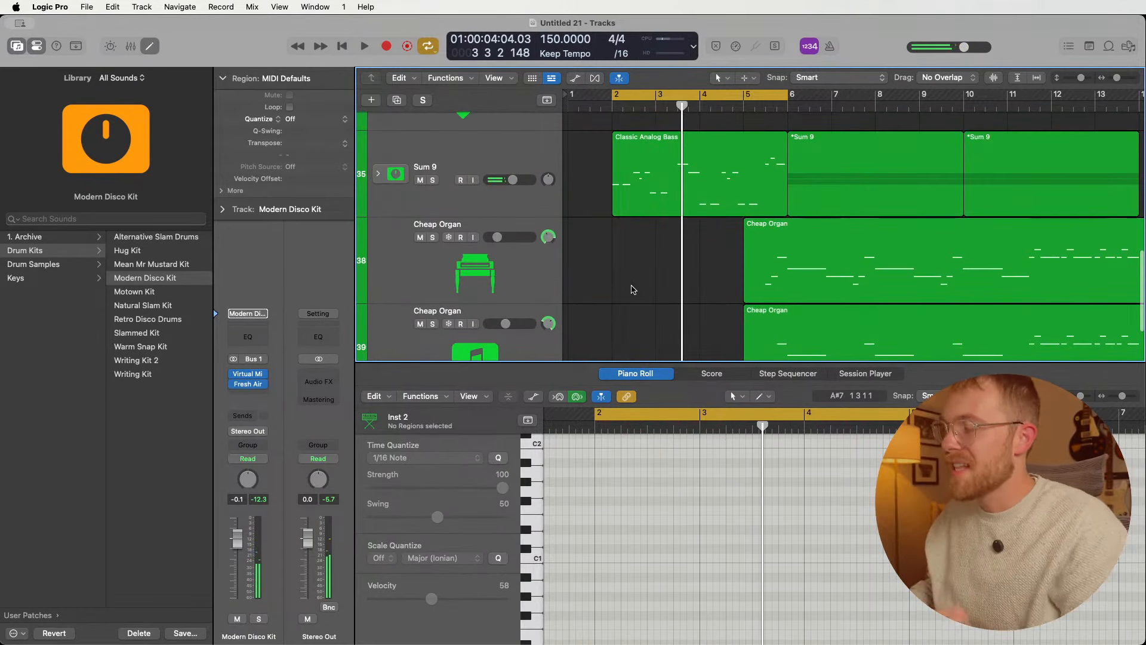
- Create one new software instrument track with an empty channel strip directly below the LinnDrum track
scroll(632, 289, up, 10)
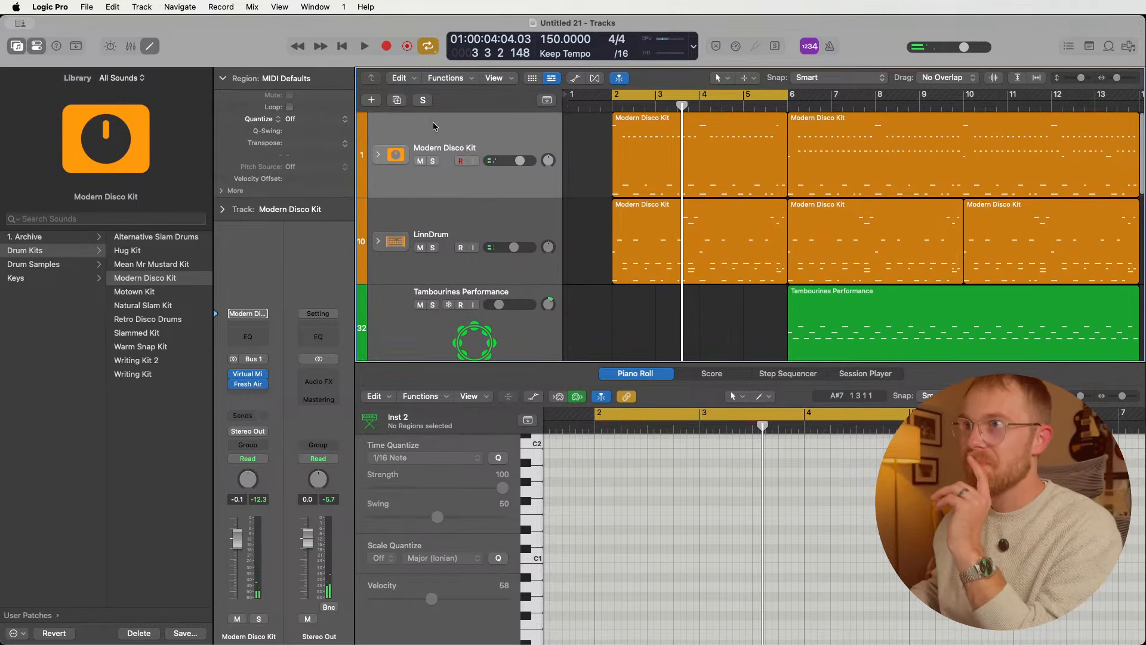
click(506, 220)
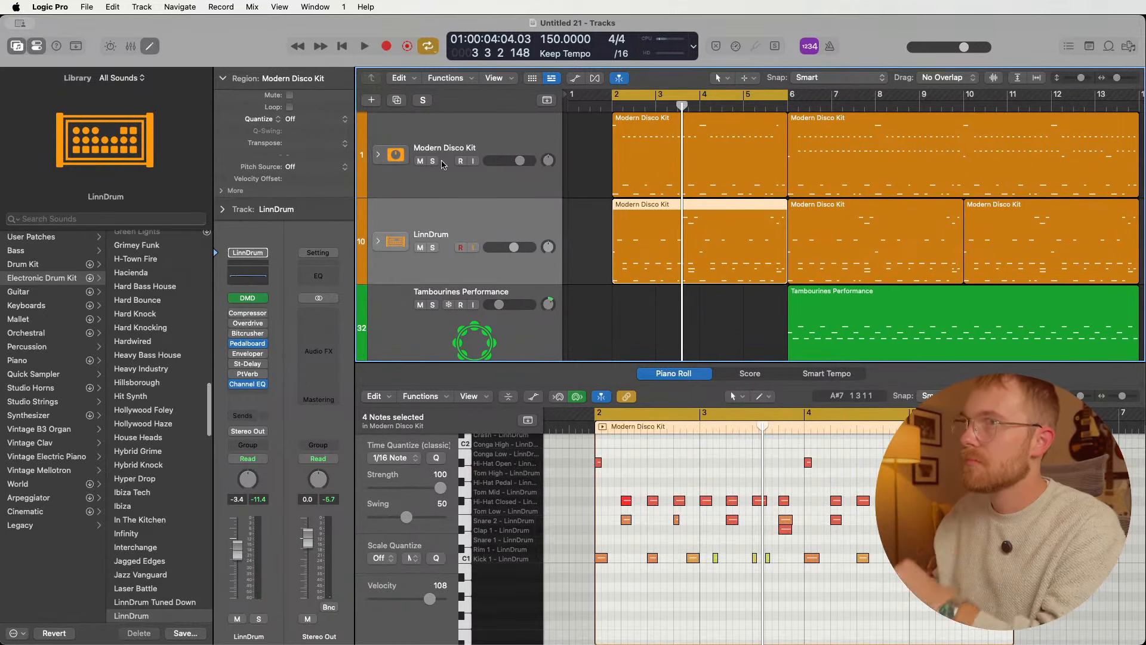
click(371, 100)
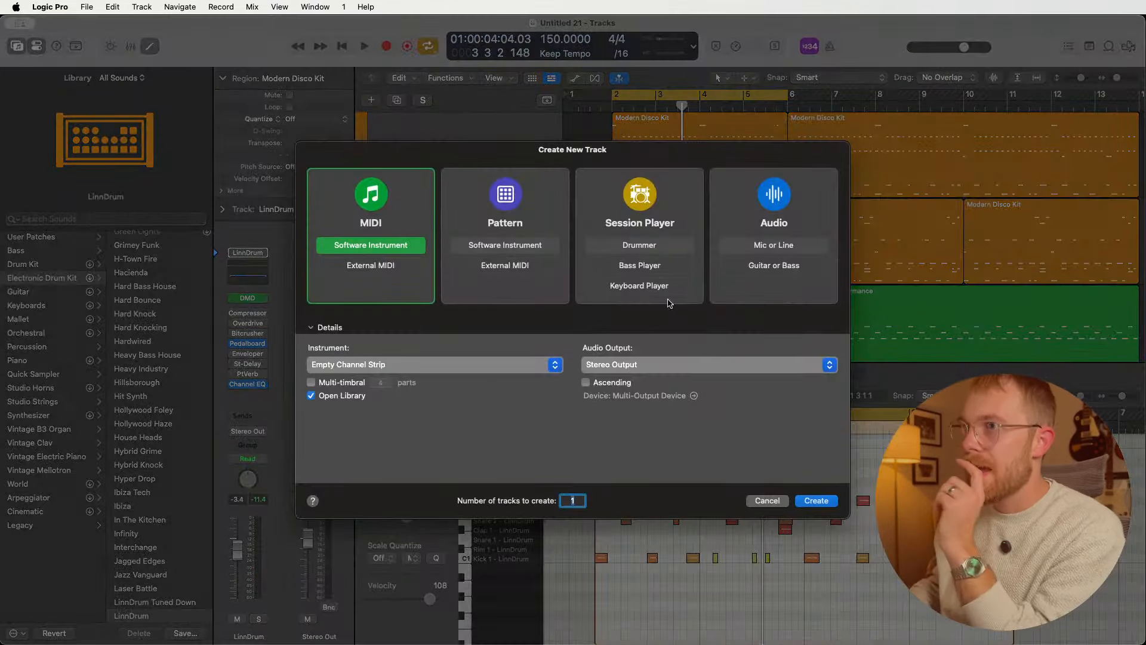
click(813, 500)
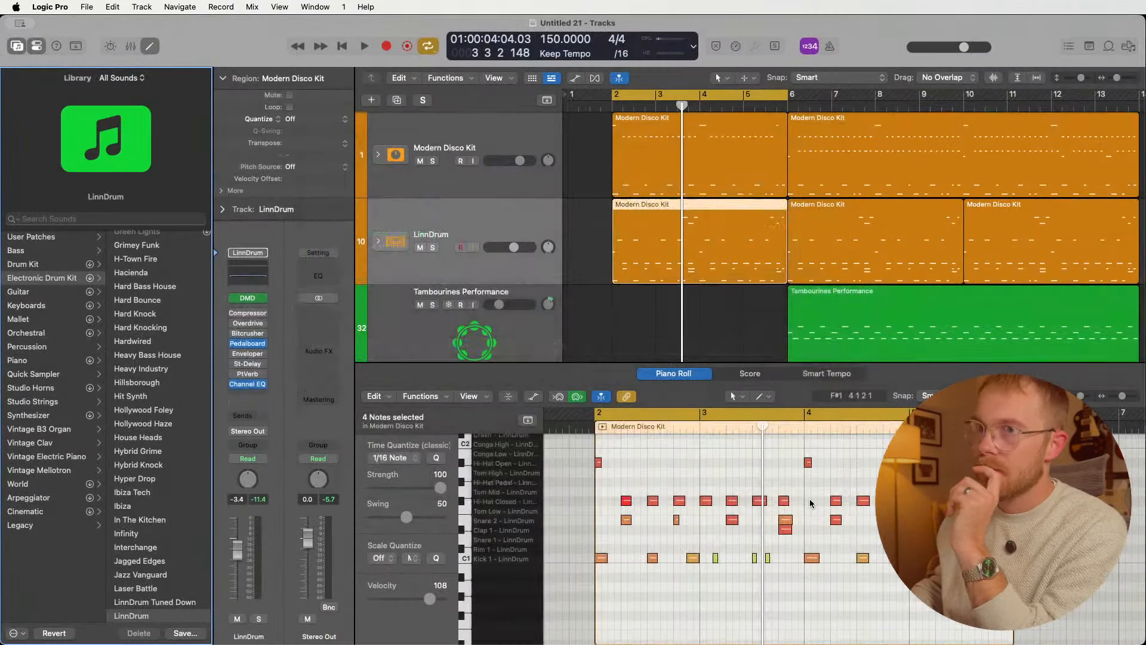
- Search the sound library for "cowbe", load the Cowbell patch on the new track and lower its volume to -5.2 dB
click(125, 219)
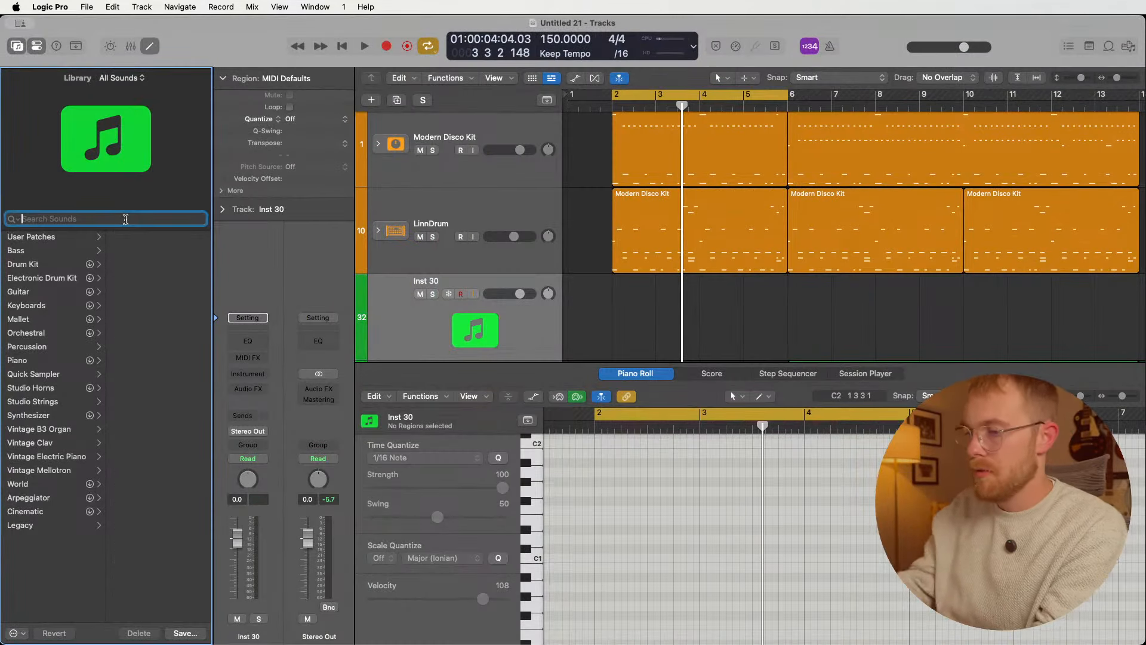
text(cow)
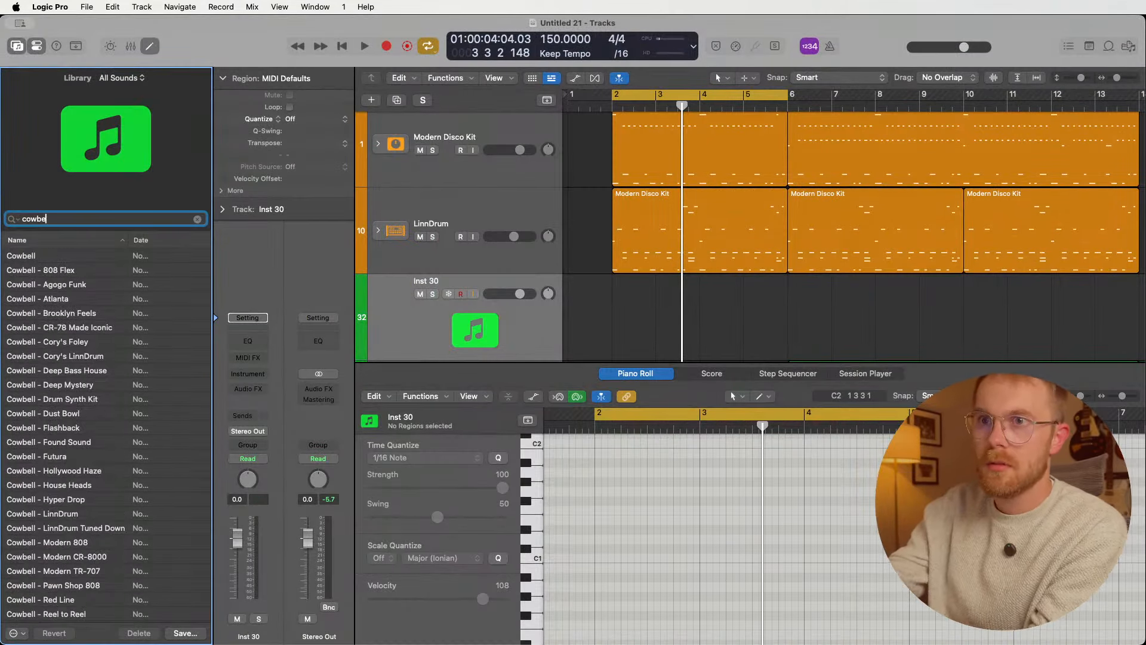
text(be)
click(60, 256)
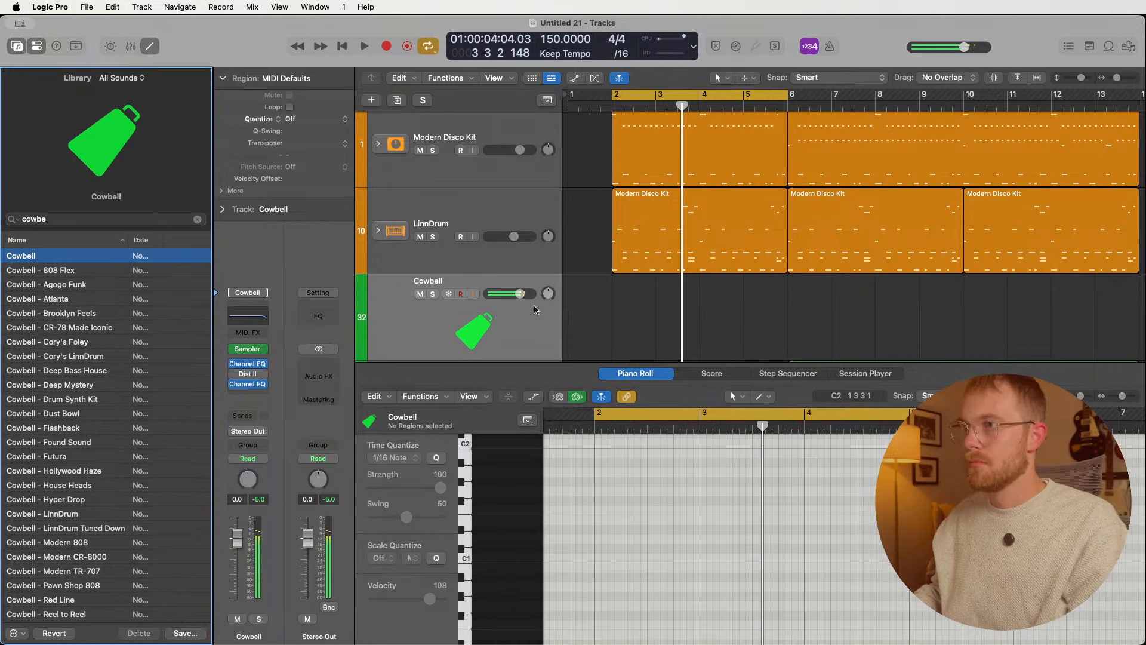
drag(519, 294, 508, 294)
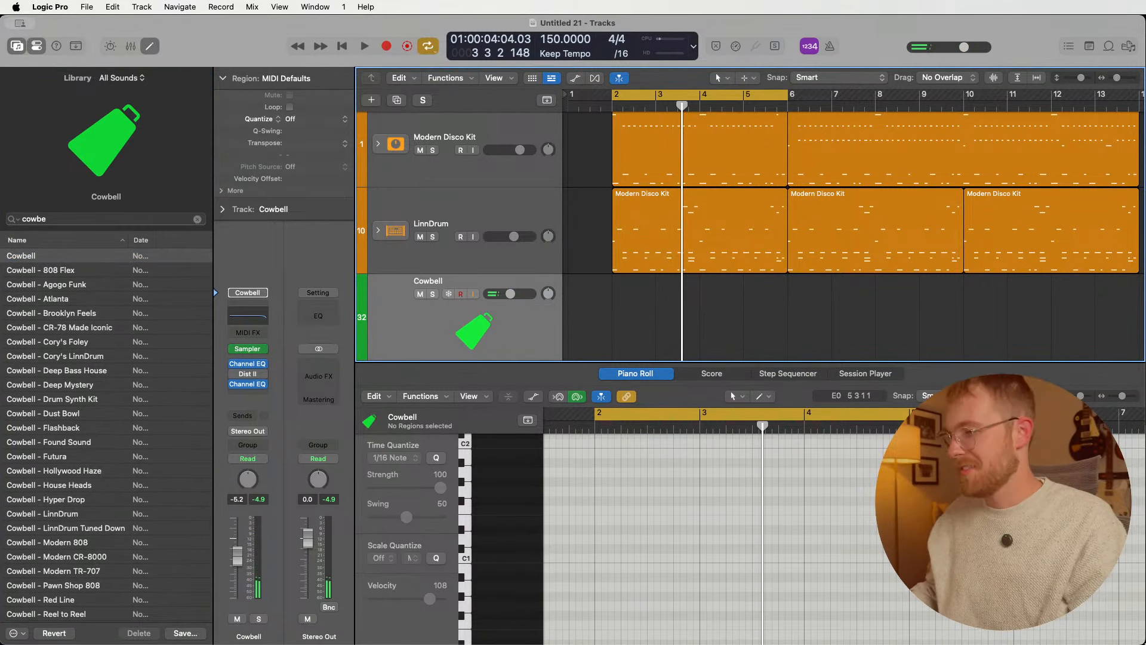
key(super+Tab)
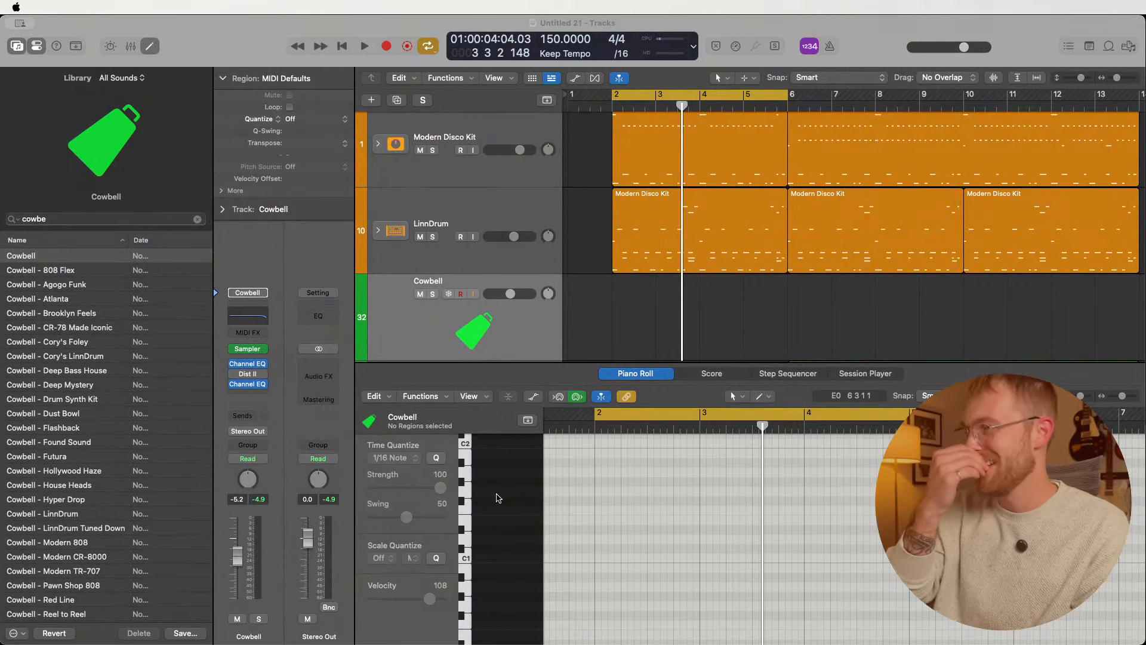
click(230, 51)
scroll(646, 125, down, 1)
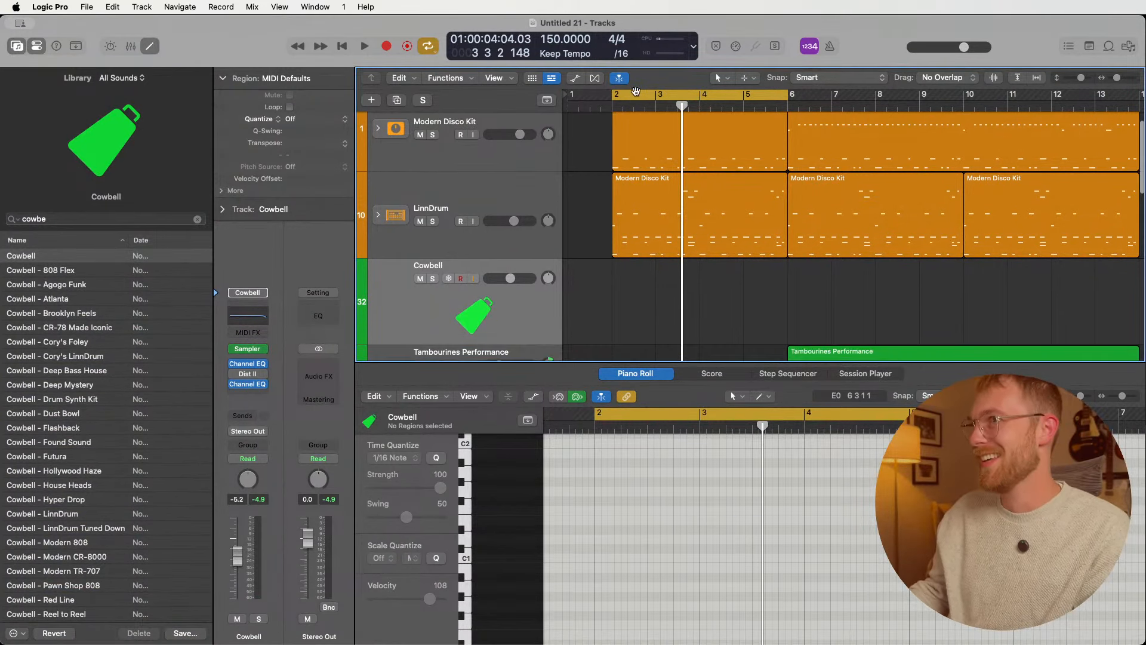
- Turn off the cycle range and set the Cowbell track to -6.2 dB volume with +20 pan
key(c)
key(Return)
scroll(643, 169, down, 2)
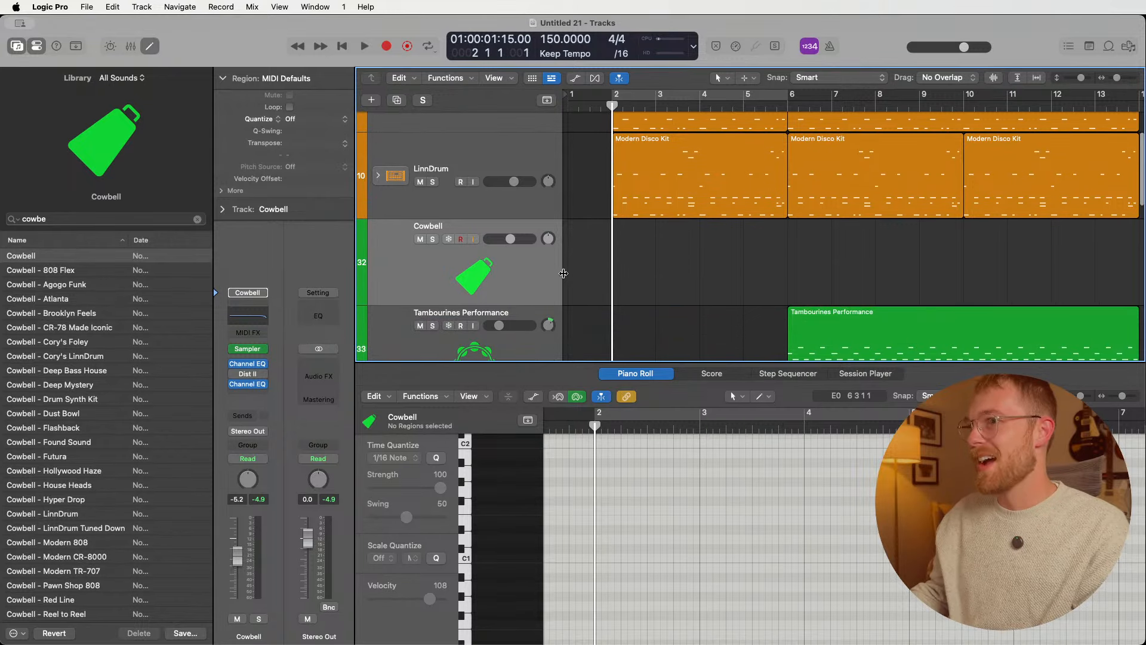
drag(508, 242, 548, 230)
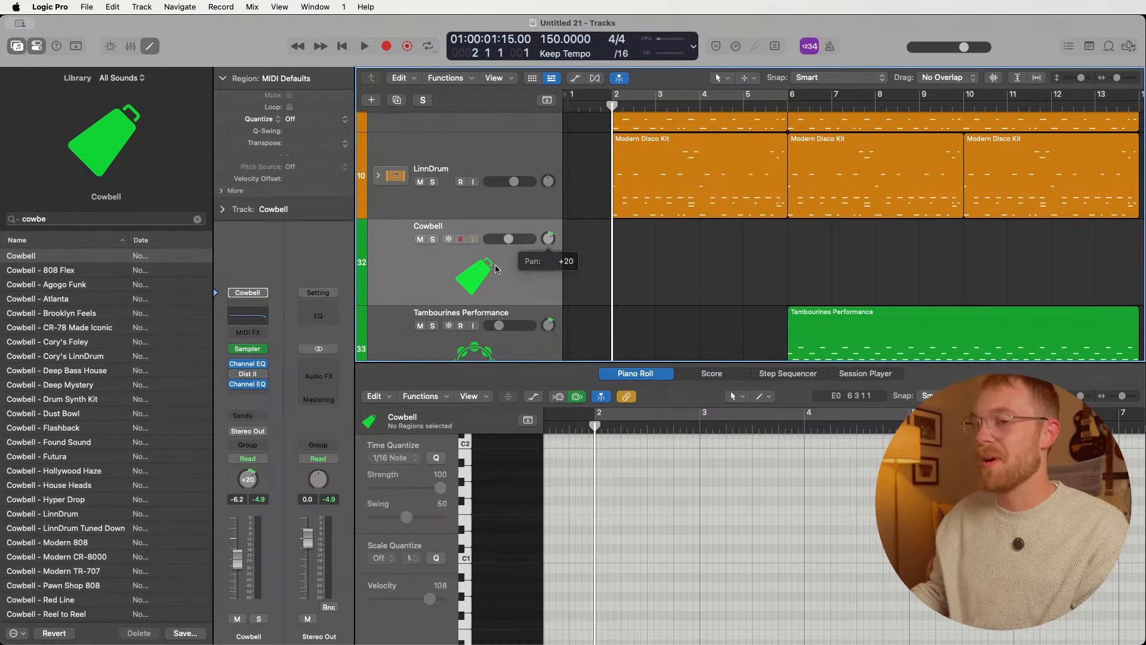
- Add a stereo Space Designer reverb with its default preset to the Cowbell track
click(261, 395)
mouse_move(278, 416)
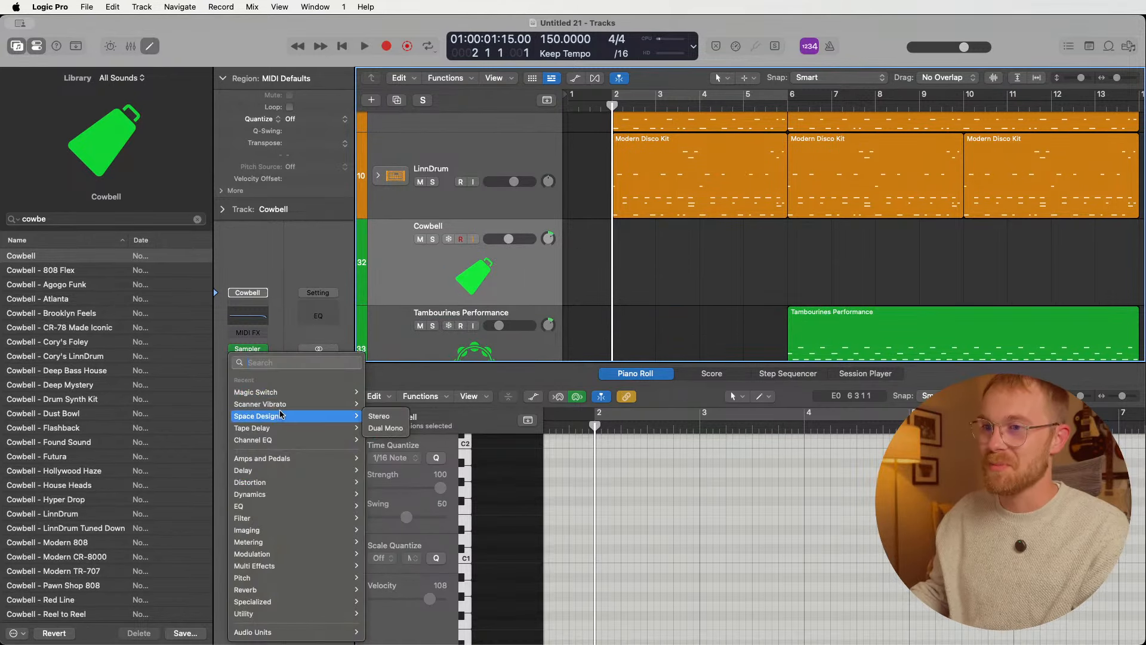
click(395, 421)
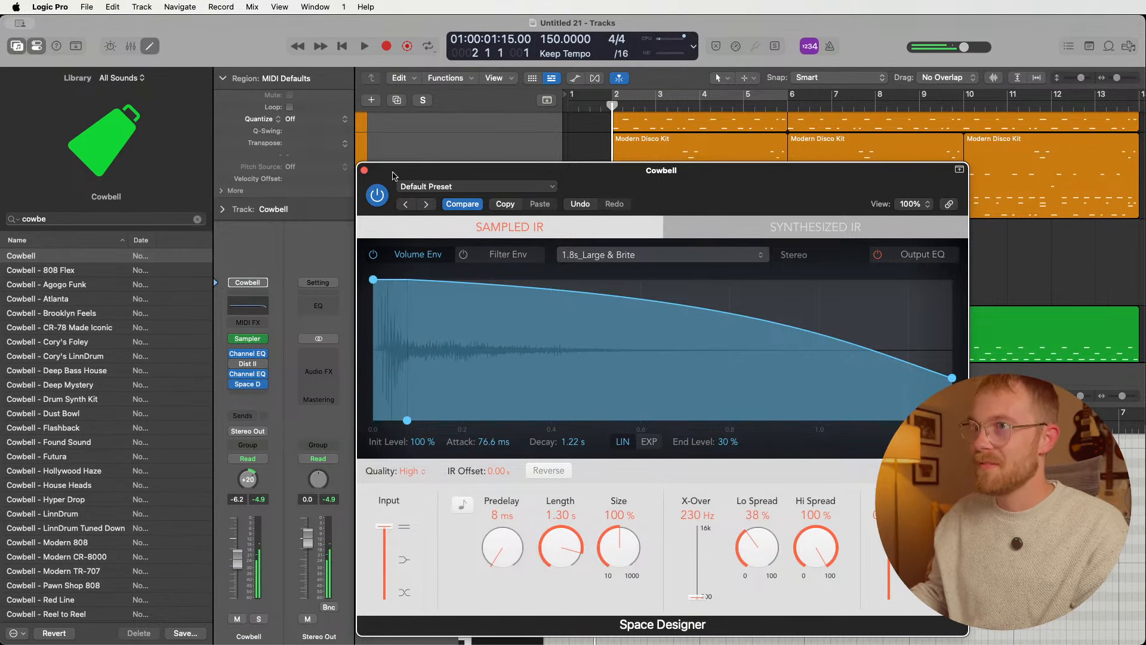
click(364, 171)
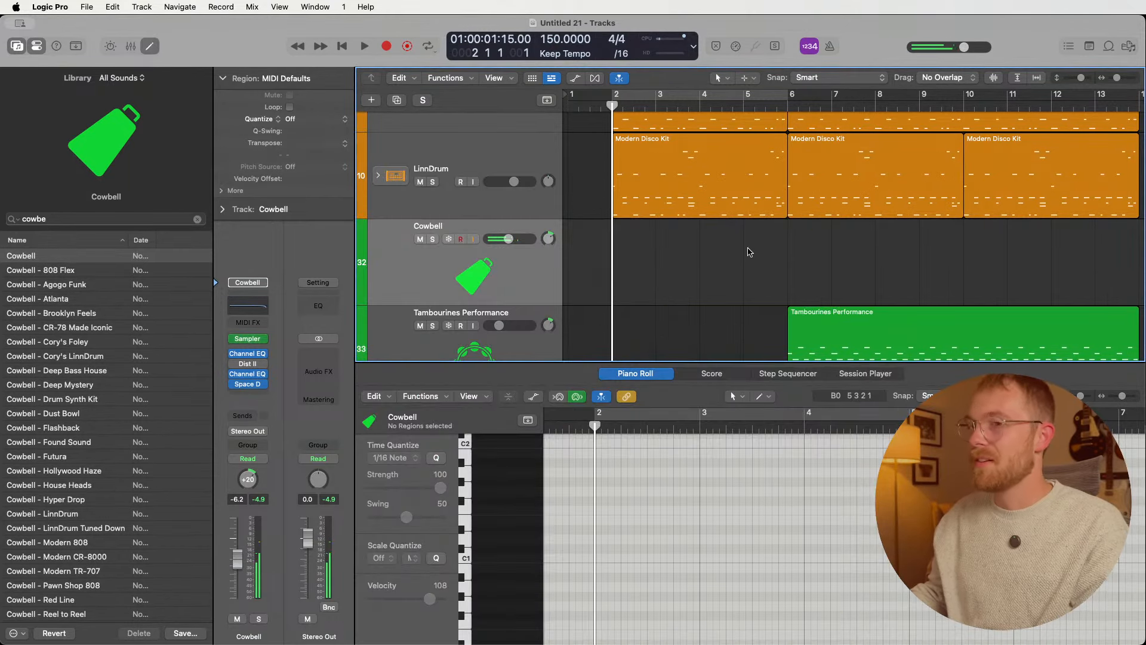
- Record a Cowbell part from bar 2 to bar 6 with the metronome on
key(r)
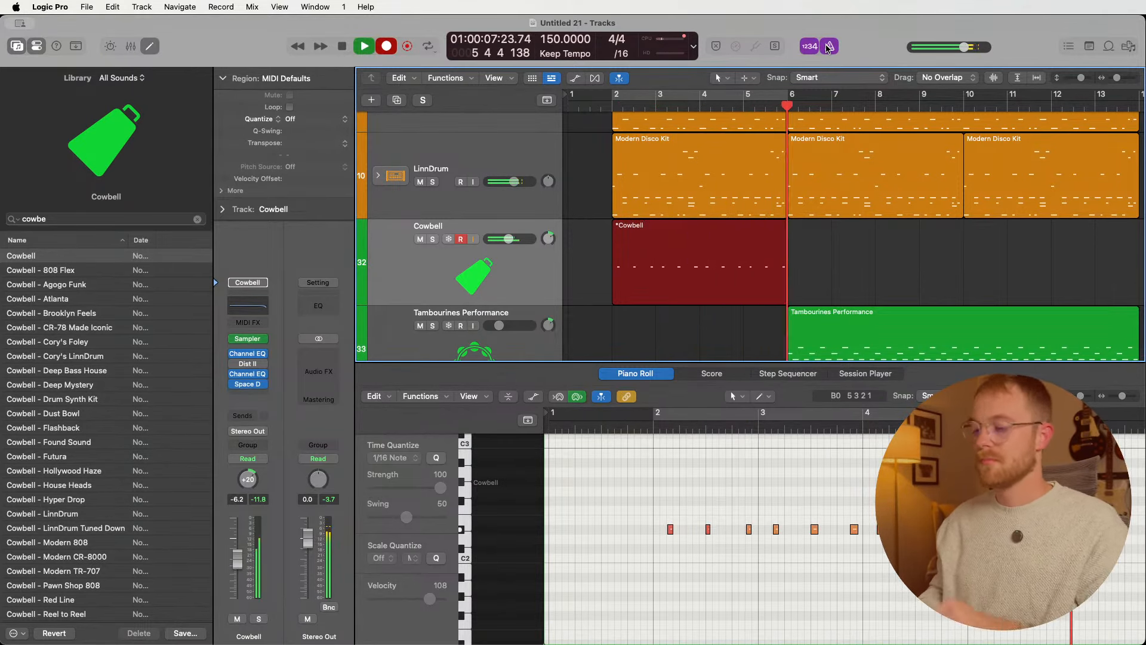
key(space)
- Delete the Cowbell track together with its recorded region
click(771, 256)
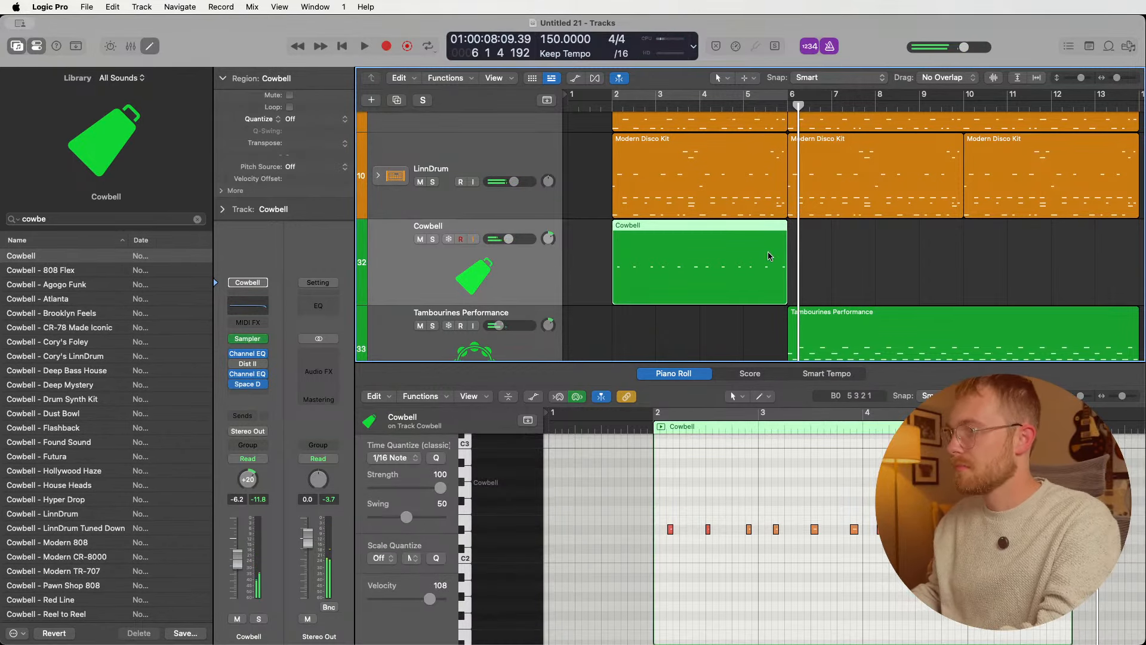
click(514, 481)
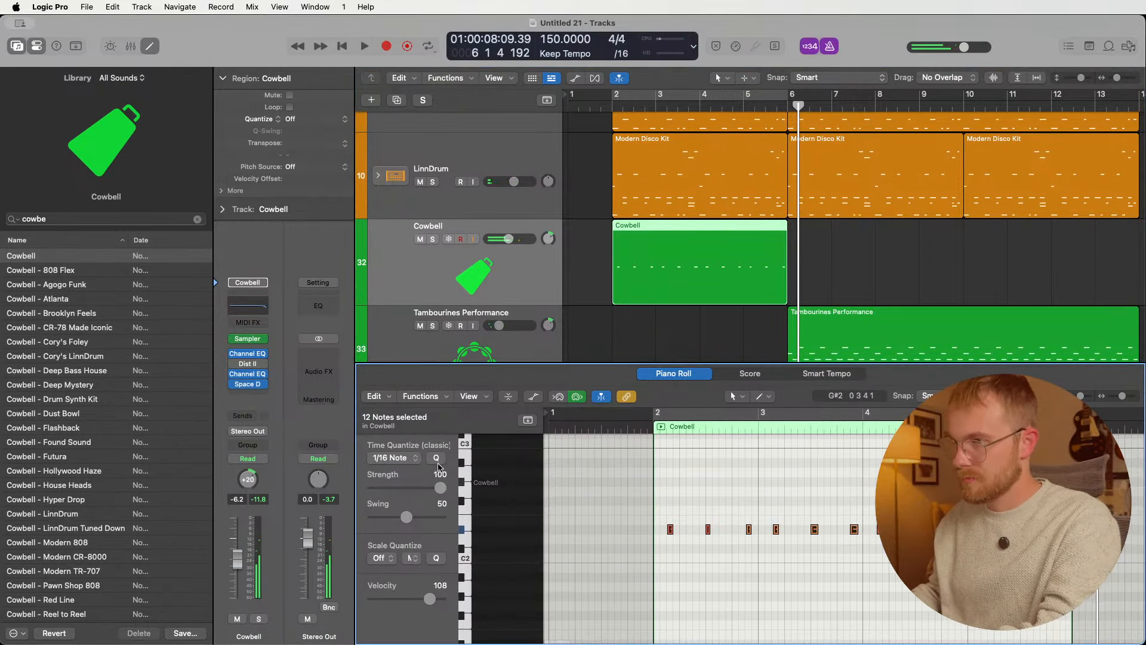
click(515, 288)
key(BackSpace)
key(super+BackSpace)
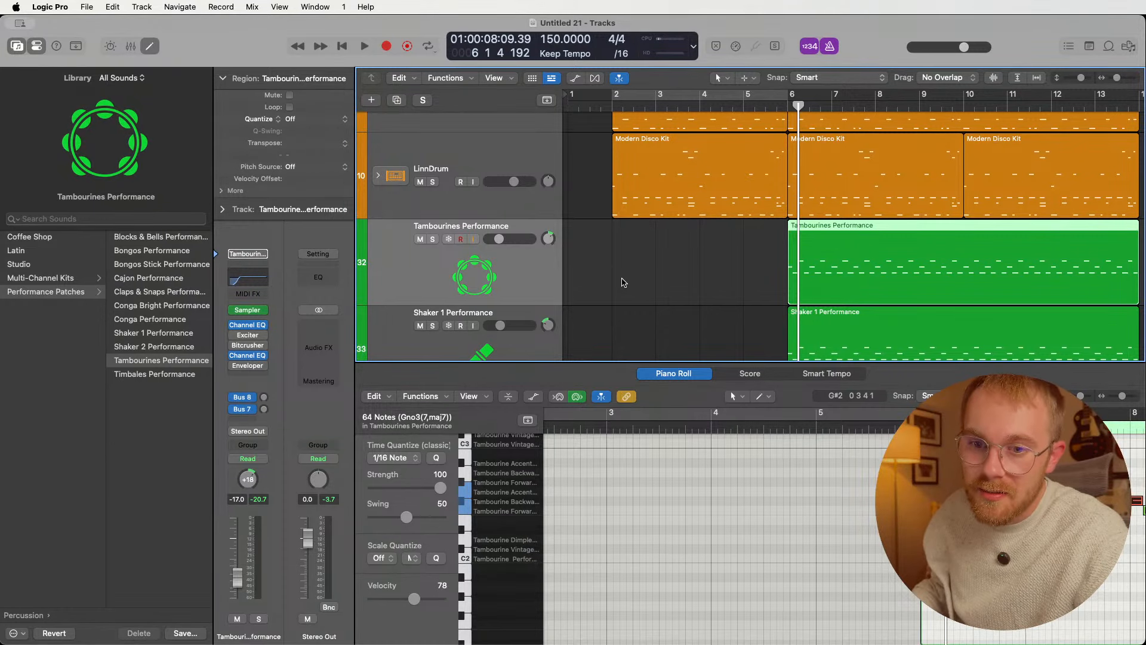
- Move the bar 2 regions on the Modern Disco Kit and LinnDrum tracks out of the way to bar 16
scroll(622, 282, up, 4)
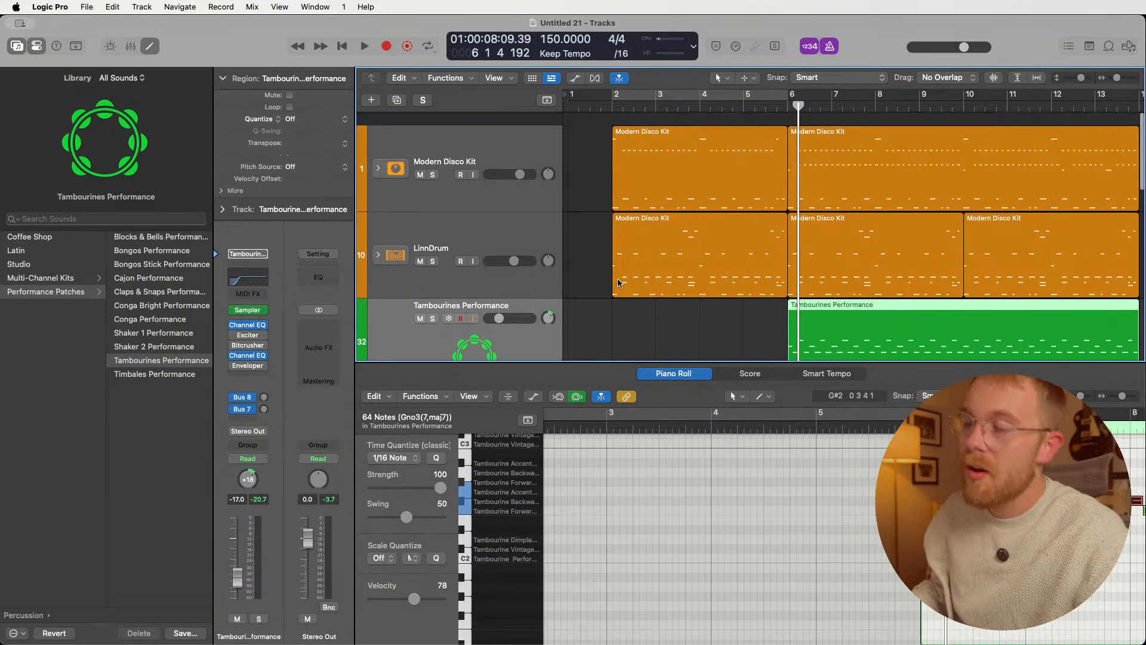
scroll(637, 173, right, 2)
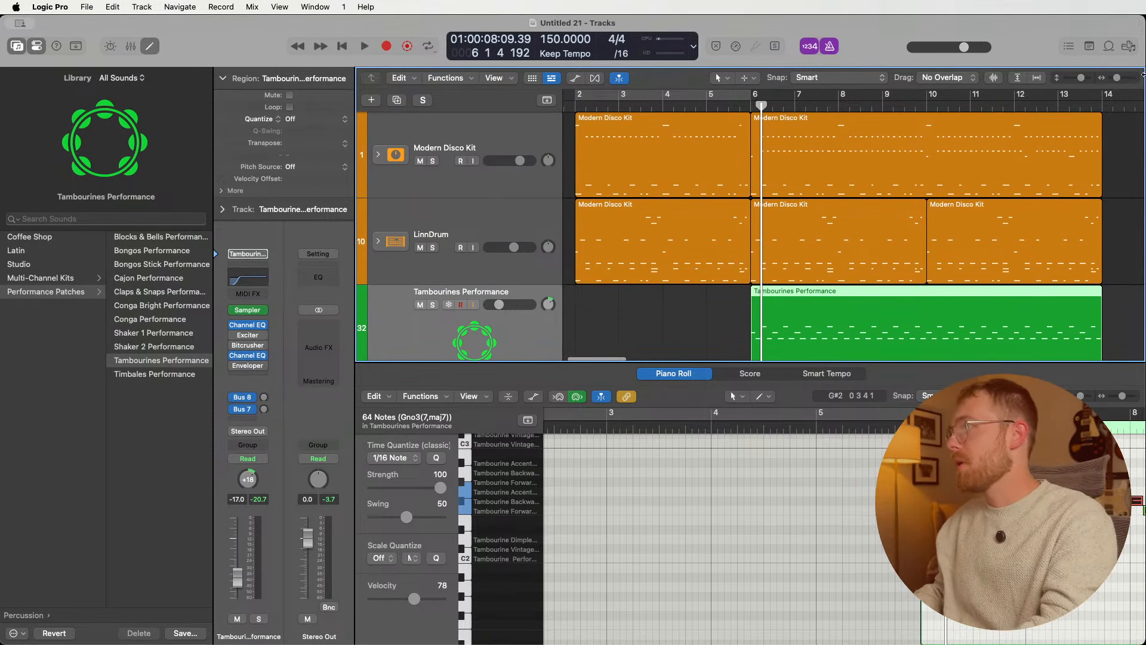
scroll(632, 299, down, 3)
drag(634, 312, 1014, 158)
click(644, 152)
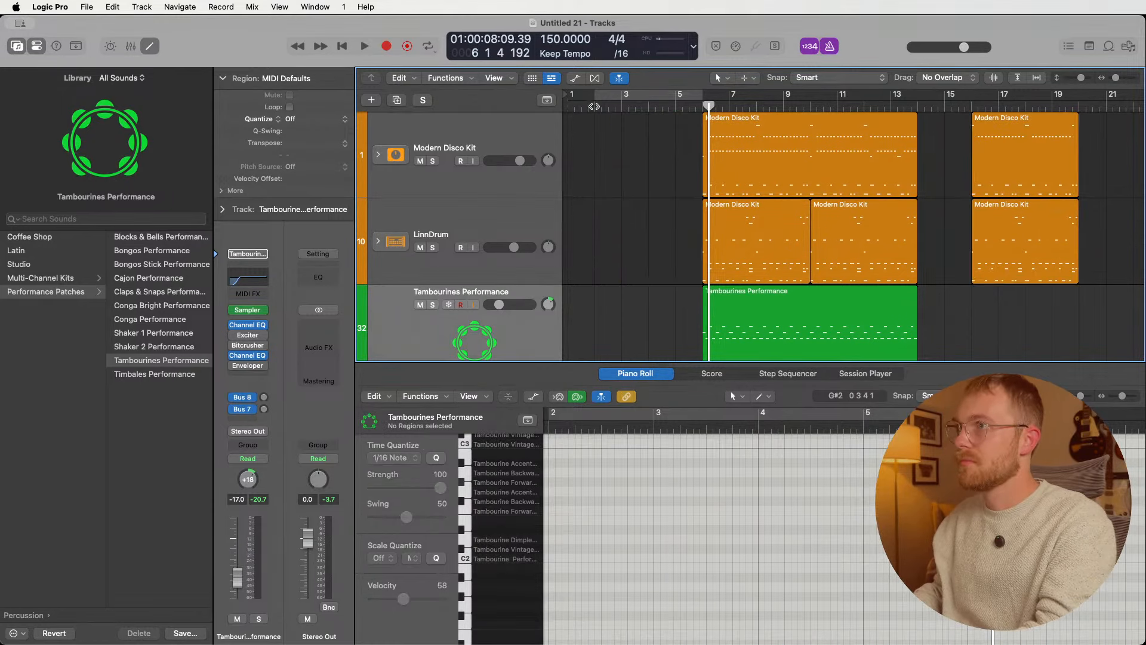
- Record a new Modern Disco Kit part from bar 2 to bar 6 and quantize its notes to 1/16
key(Return)
click(513, 145)
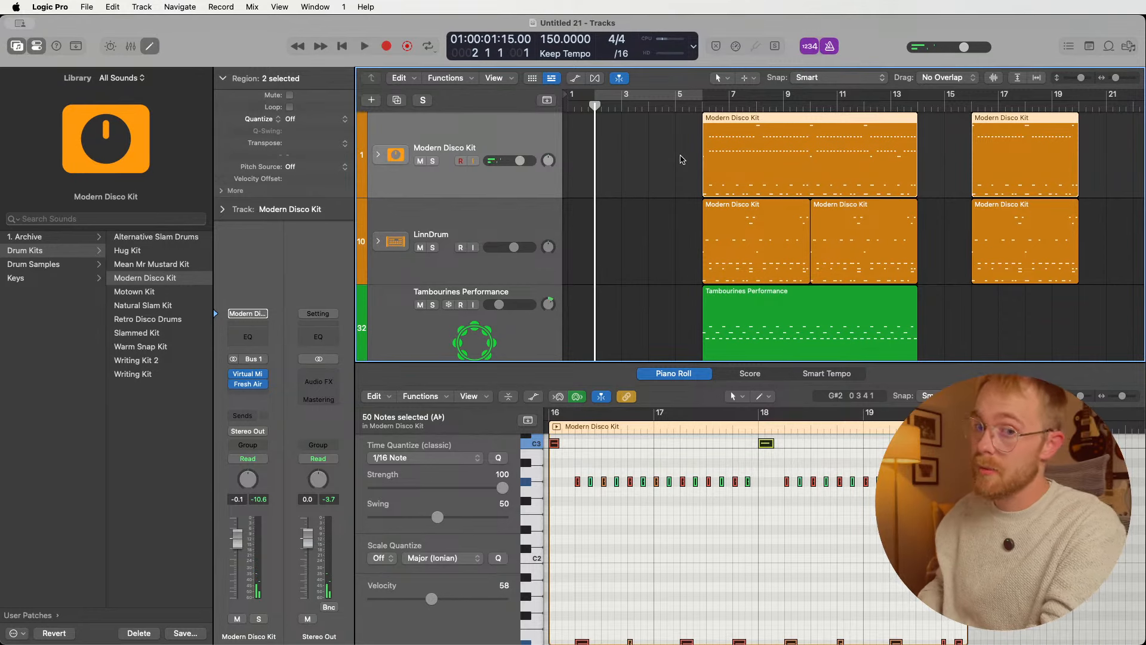
key(r)
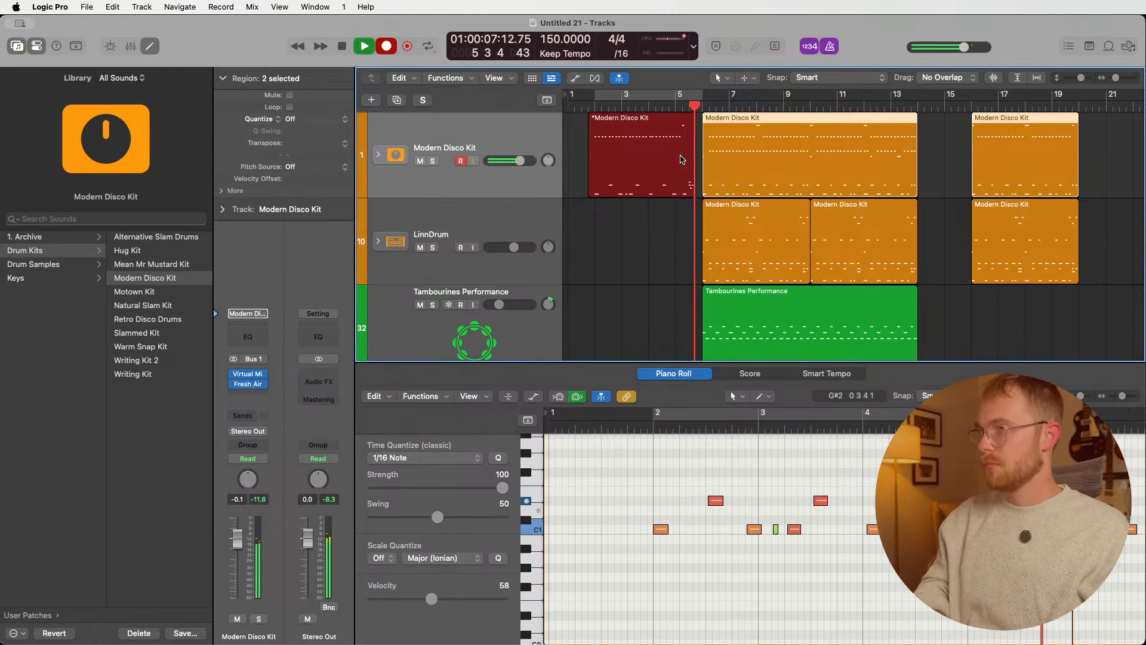
key(space)
click(637, 179)
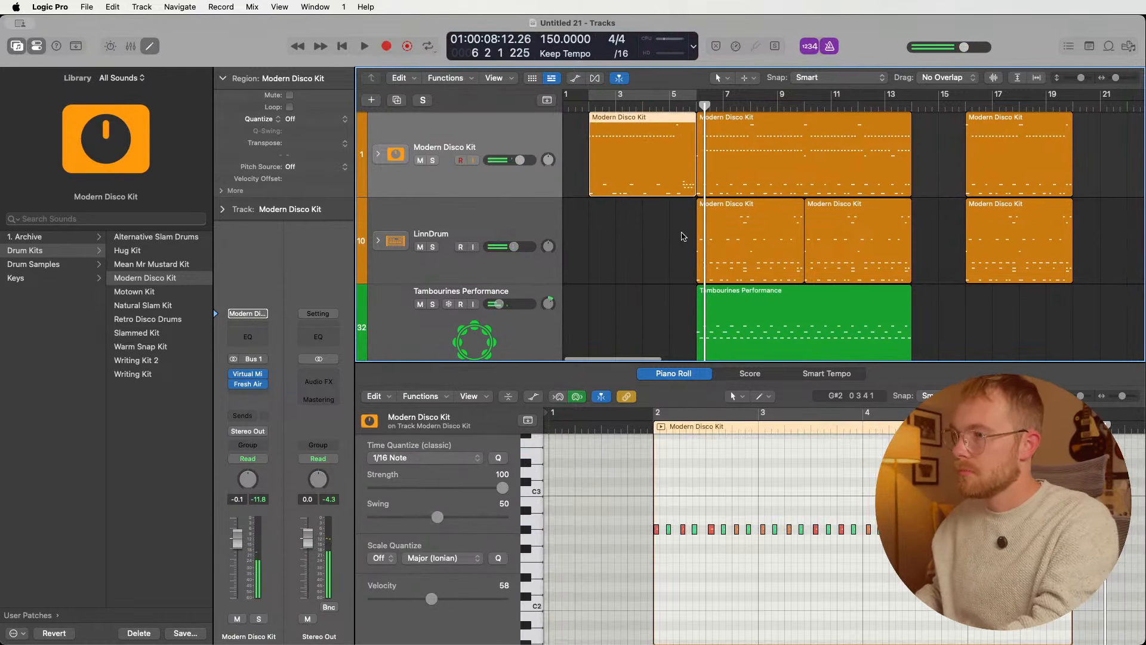
mouse_move(1063, 553)
mouse_down()
mouse_move(551, 412)
mouse_move(534, 449)
mouse_up()
click(499, 458)
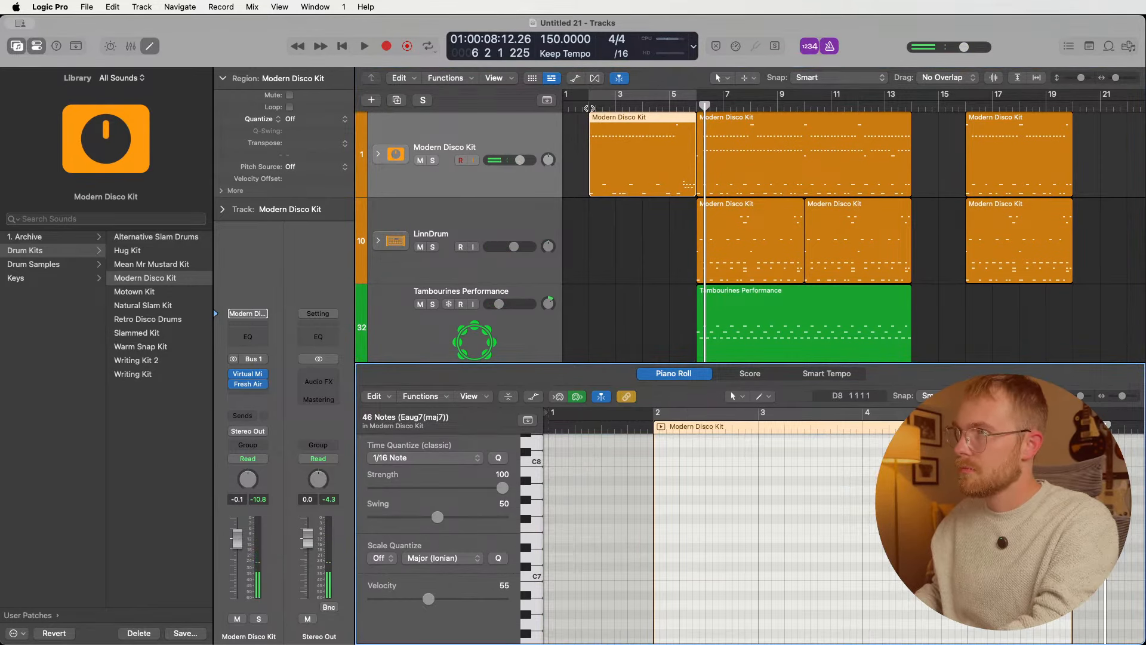
- Turn off the metronome and play back the newly recorded drum part from bar 2
click(589, 108)
click(829, 46)
key(space)
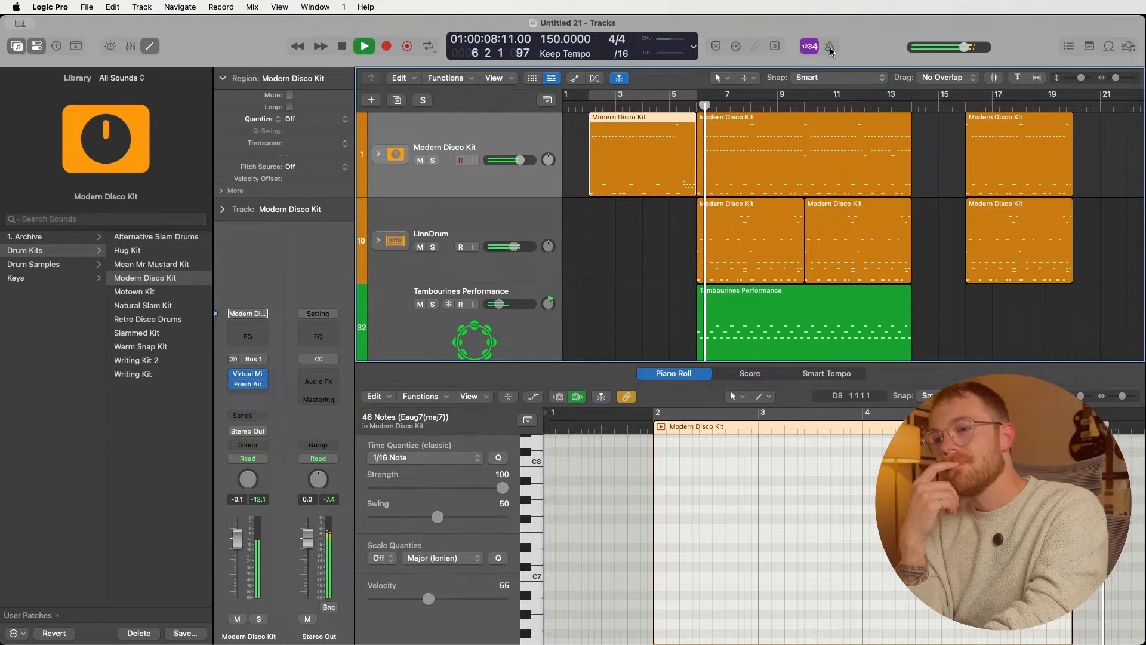
key(space)
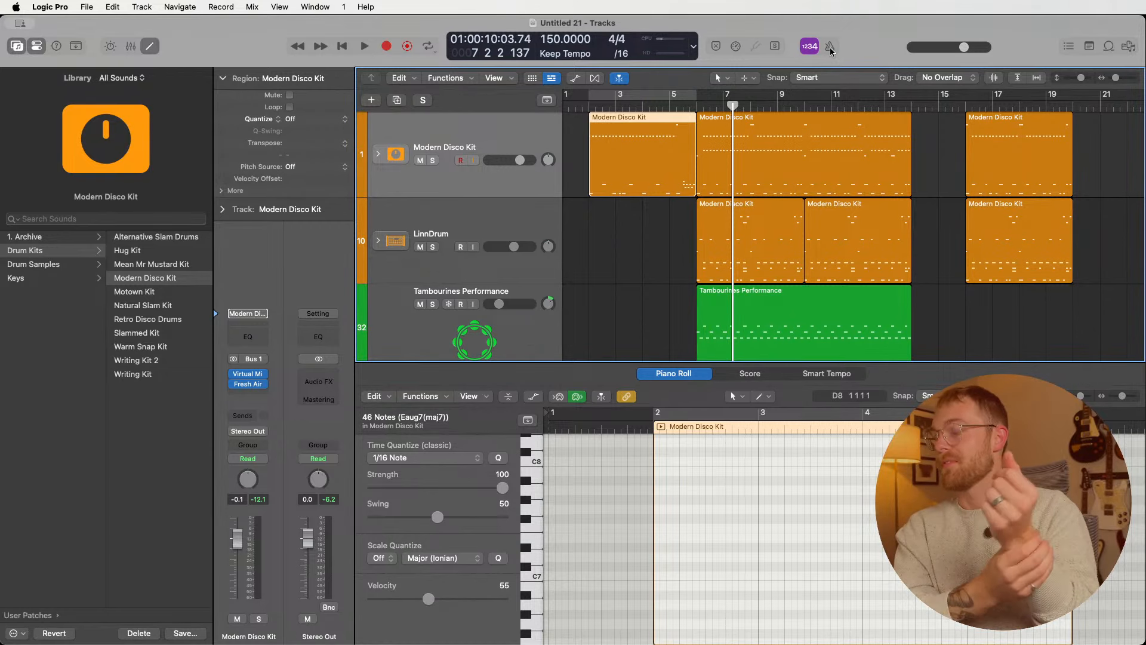
- Delete the newly recorded Modern Disco Kit region and move the two drum regions at bar 16 back to bar 2
click(666, 214)
click(618, 173)
key(Delete)
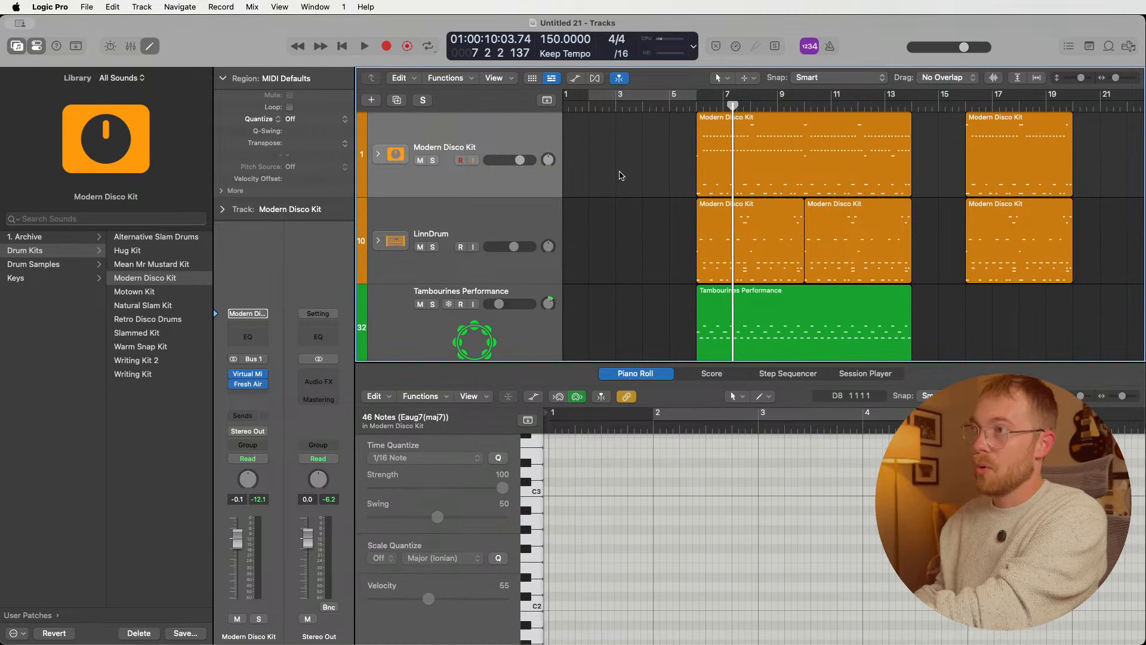
click(588, 109)
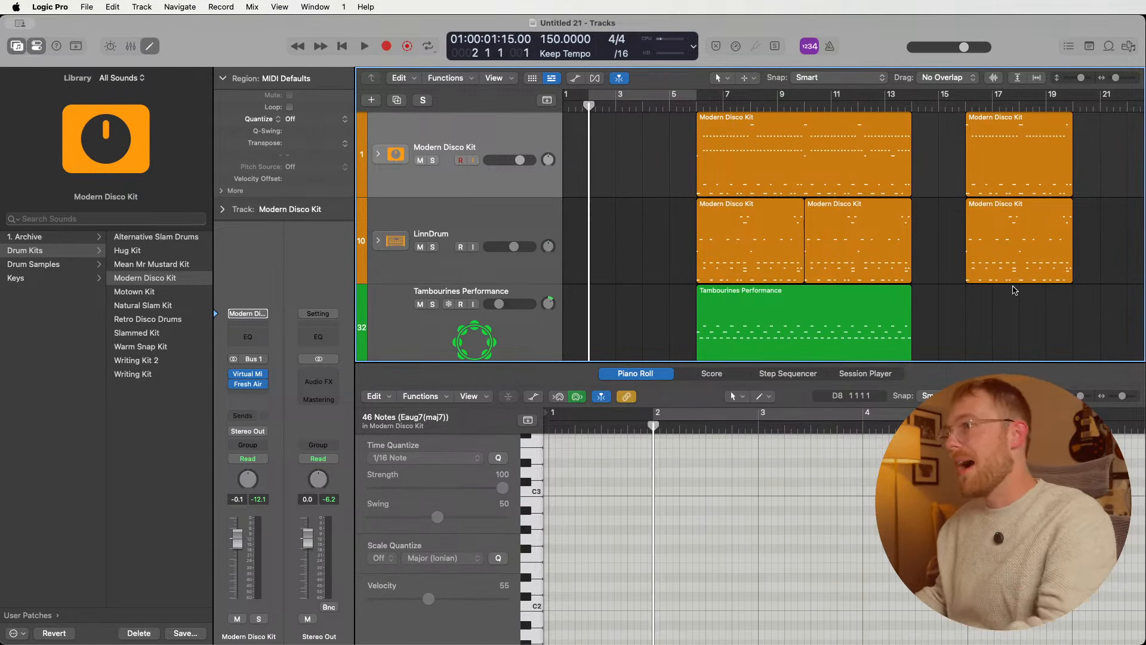
drag(1013, 290, 642, 148)
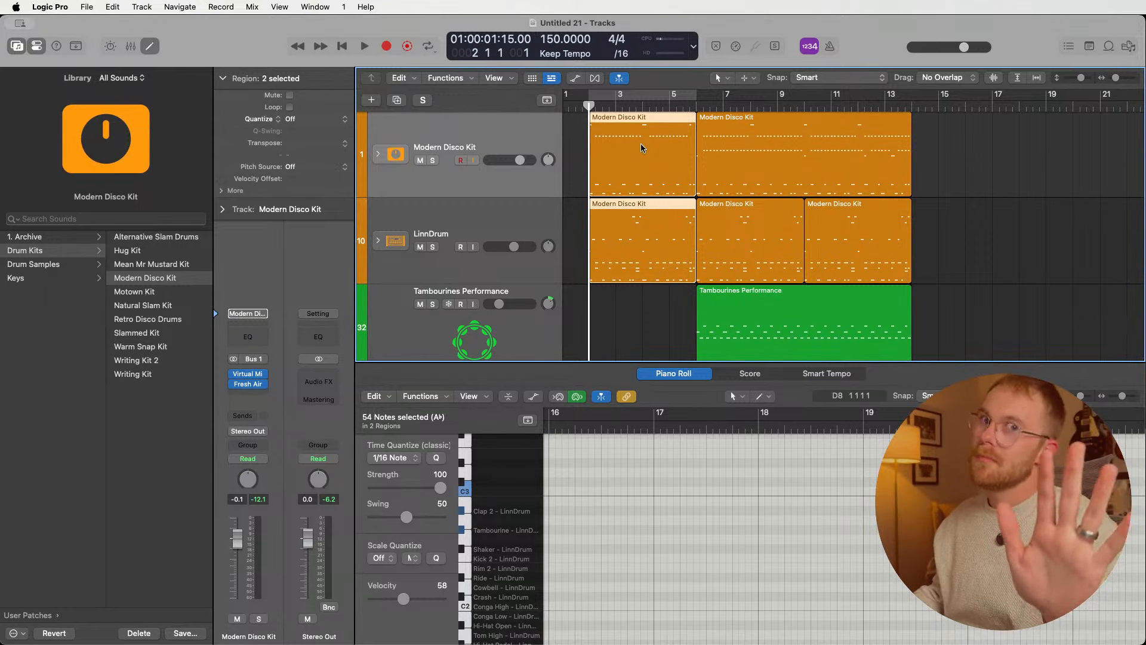
- Place the playhead at bar 6 and set an active cycle range from bar 6 to bar 14
click(938, 258)
scroll(684, 310, down, 2)
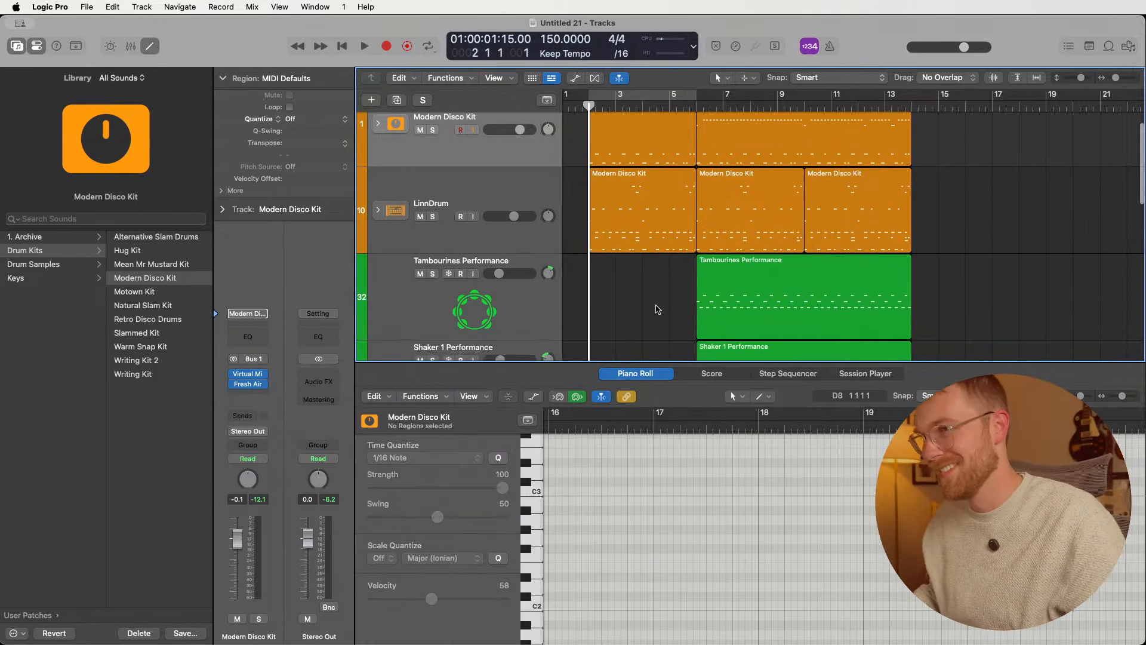
scroll(684, 309, down, 5)
click(535, 320)
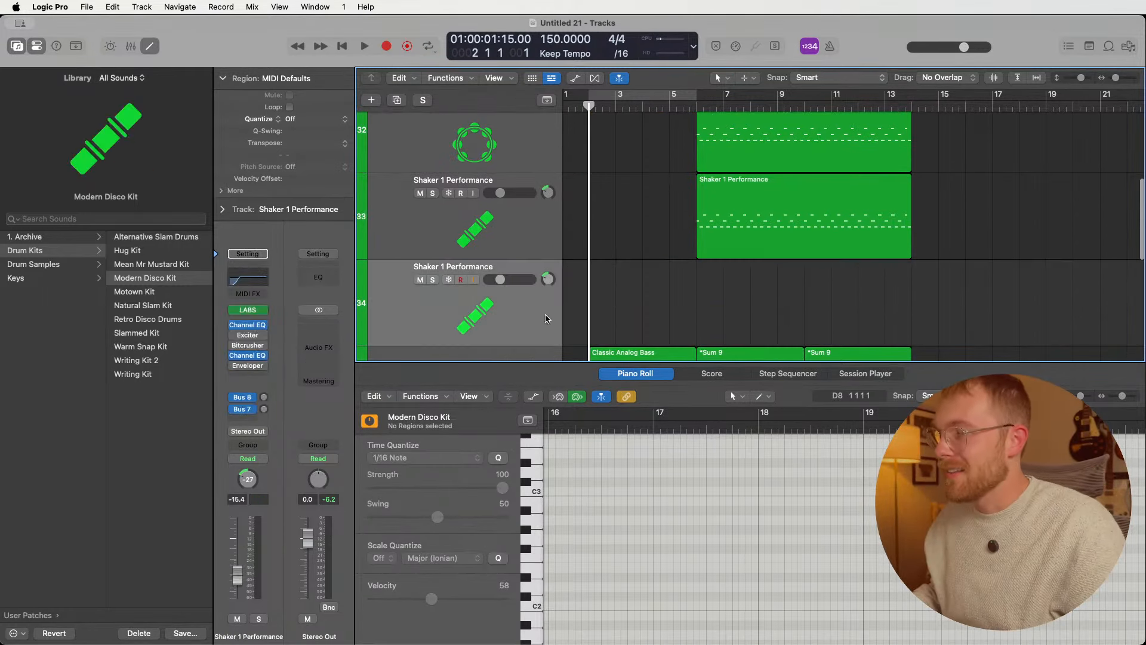
scroll(692, 209, up, 15)
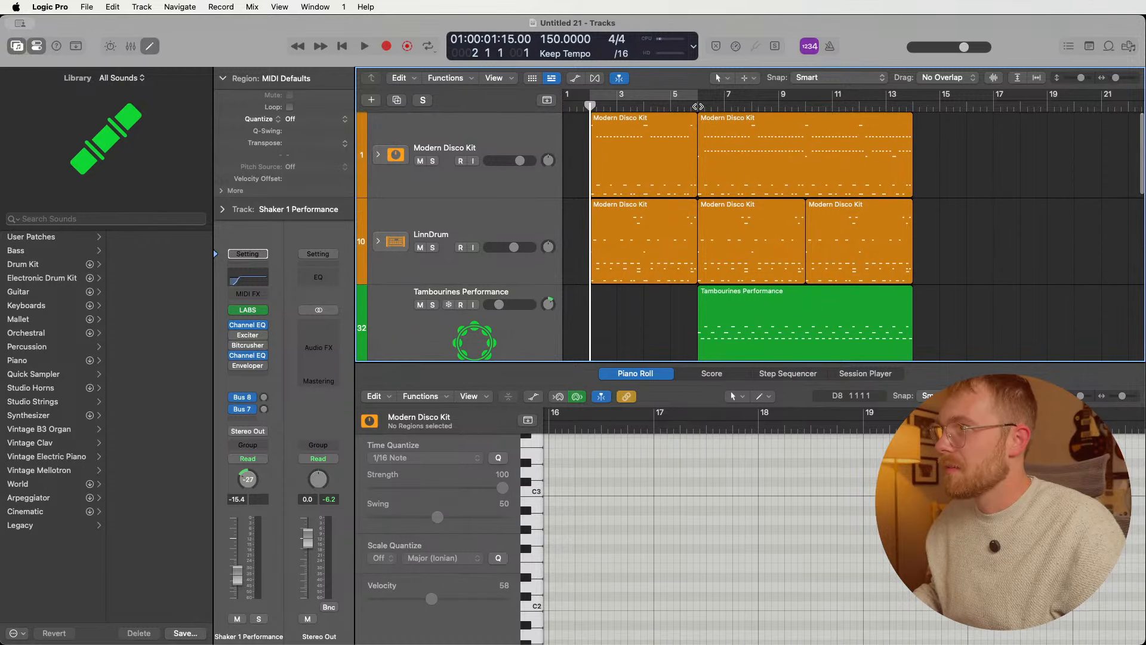
click(697, 107)
scroll(711, 204, down, 8)
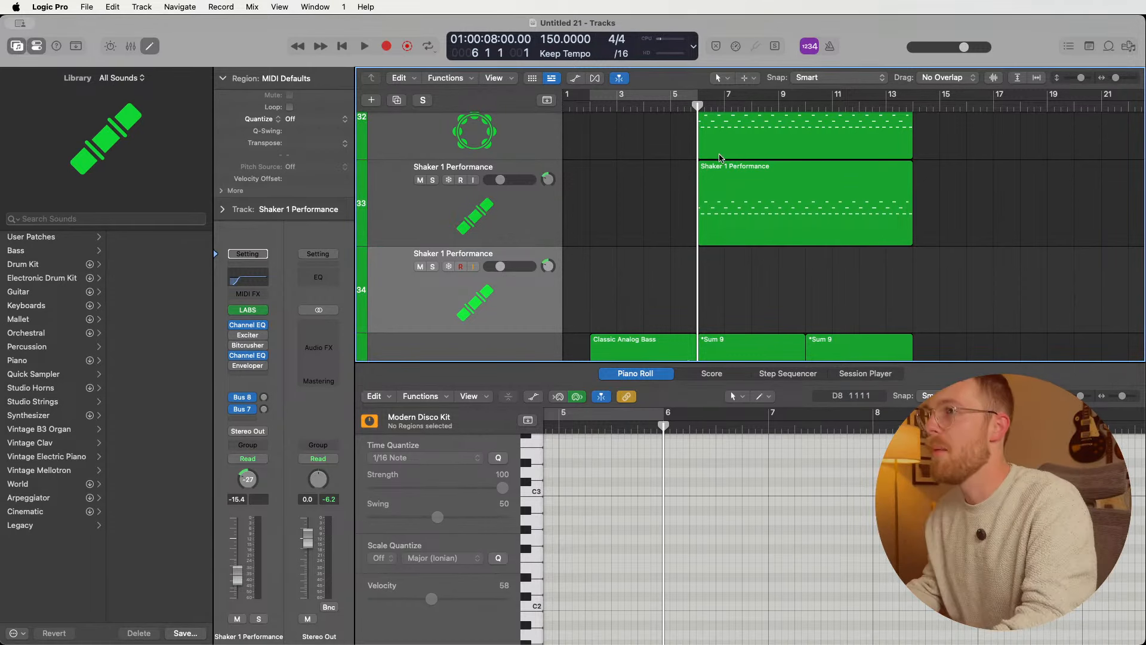
drag(699, 191, 811, 128)
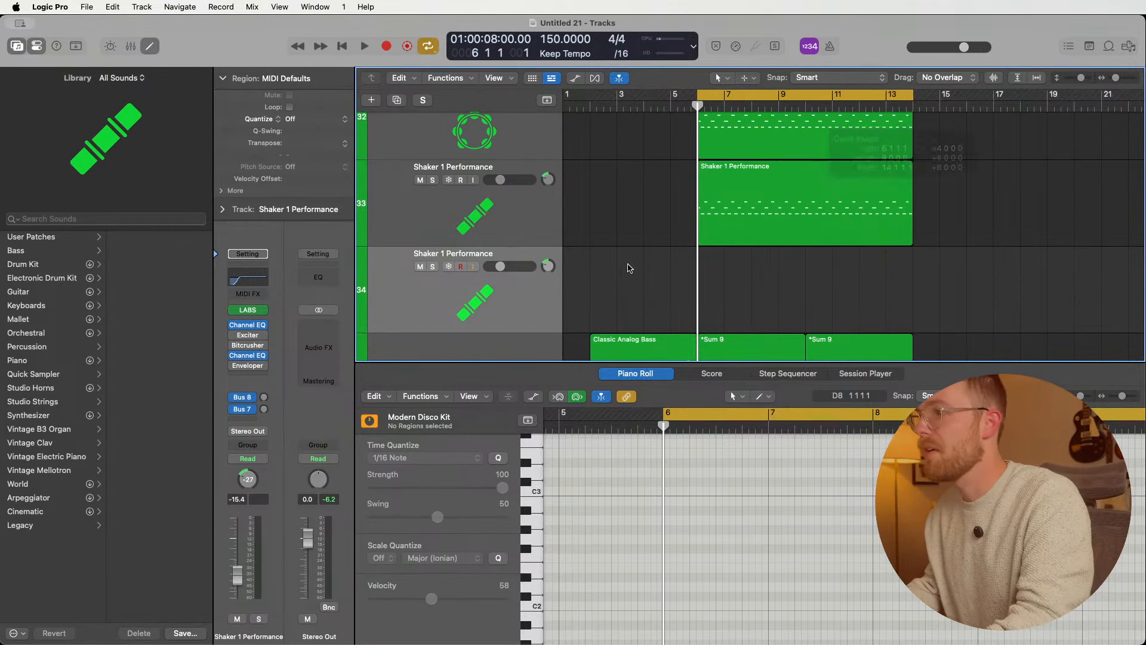
- Mute both Cheap Organ tracks
scroll(627, 268, down, 5)
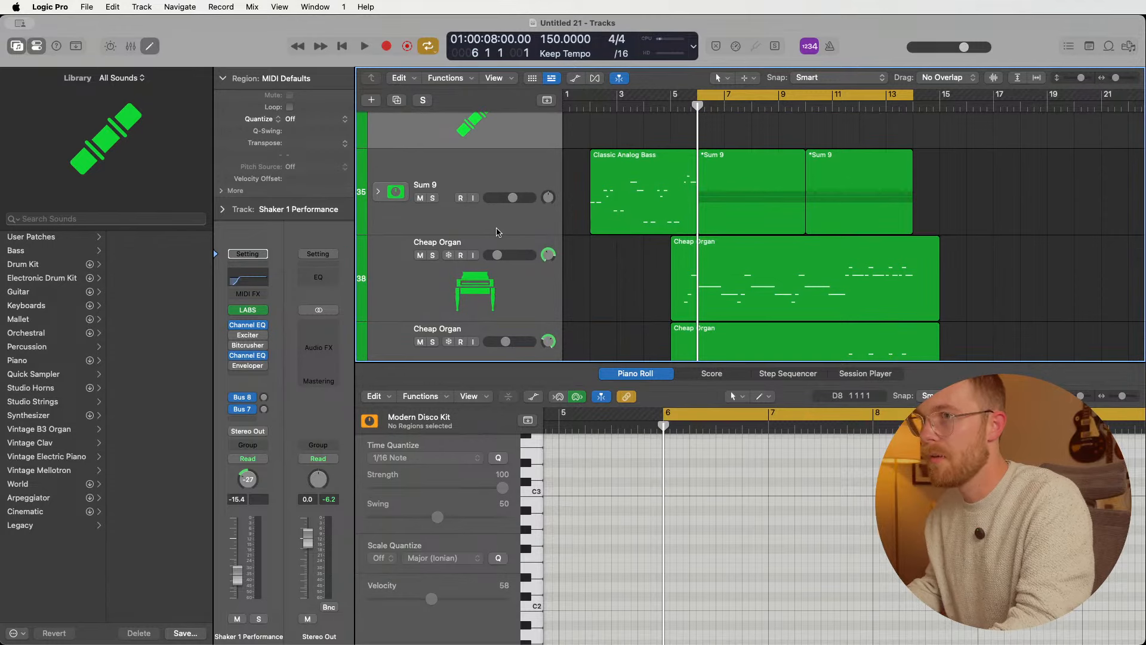
scroll(501, 234, down, 2)
click(519, 236)
scroll(516, 268, down, 2)
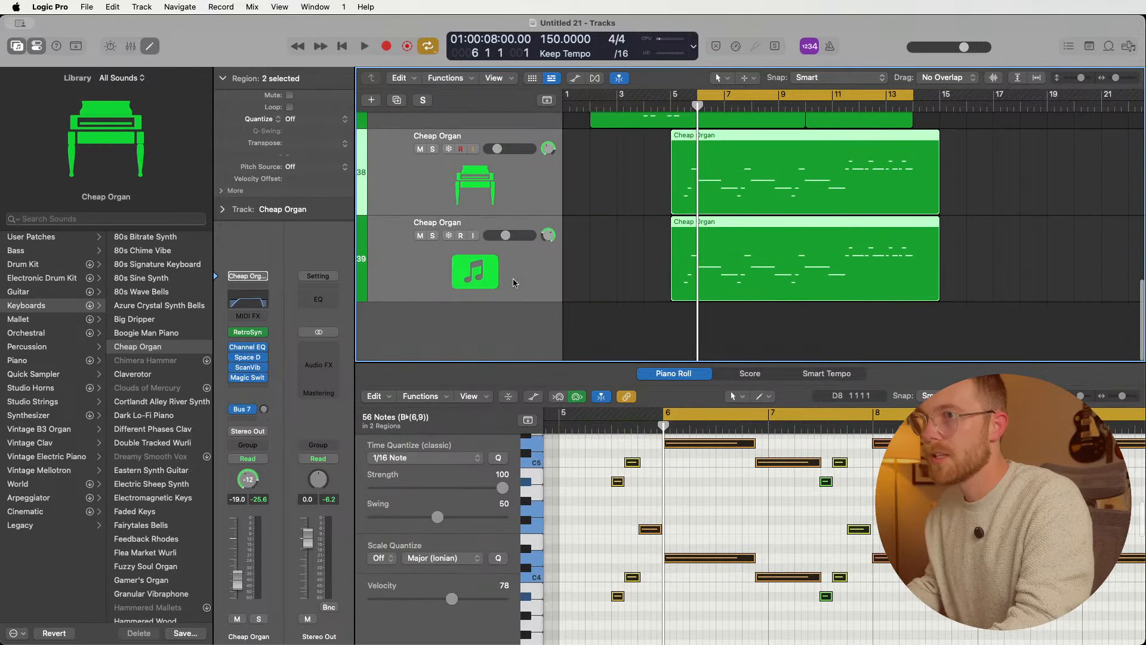
click(420, 235)
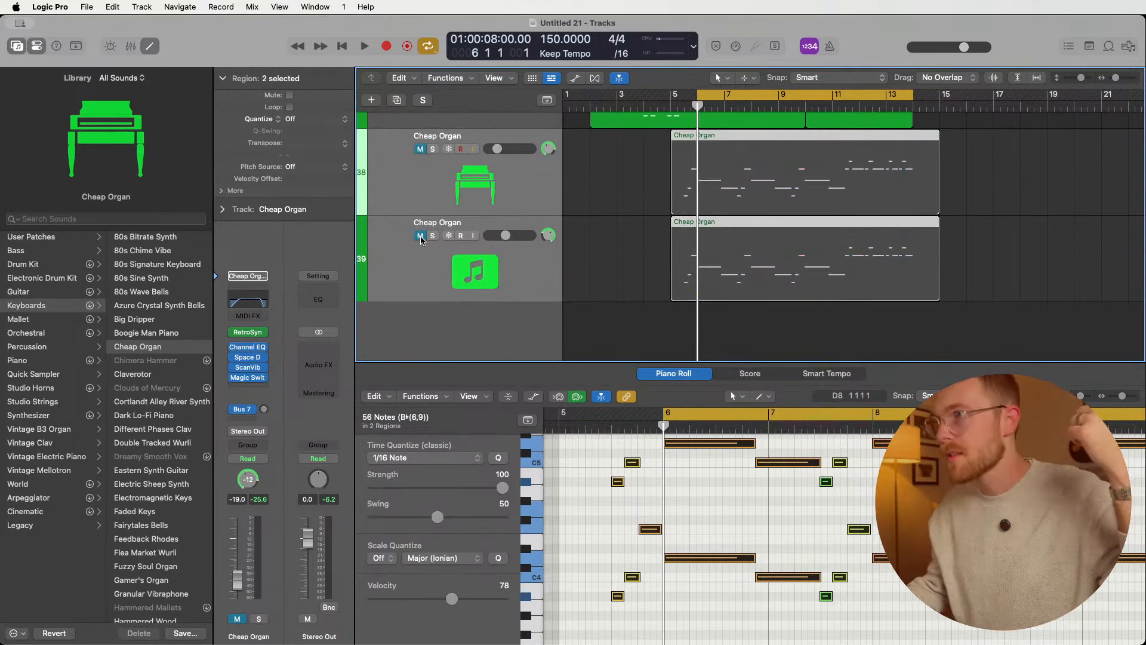
click(860, 328)
- Play back the cycled section from bar 6 with the organs muted
scroll(864, 239, up, 8)
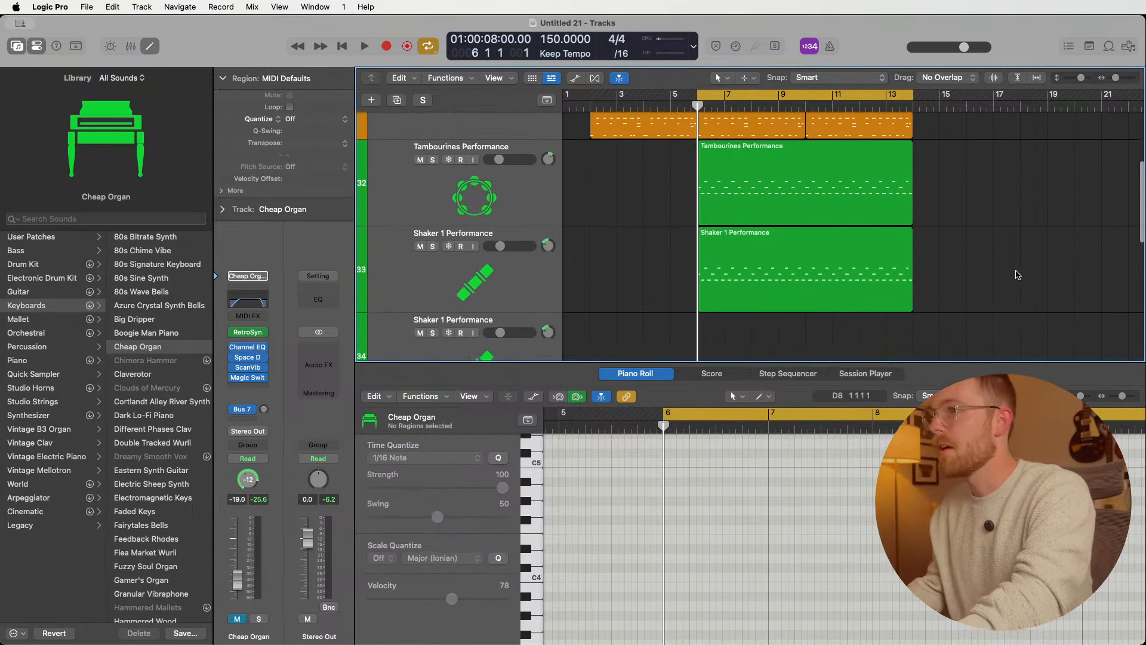
scroll(1007, 273, down, 2)
key(space)
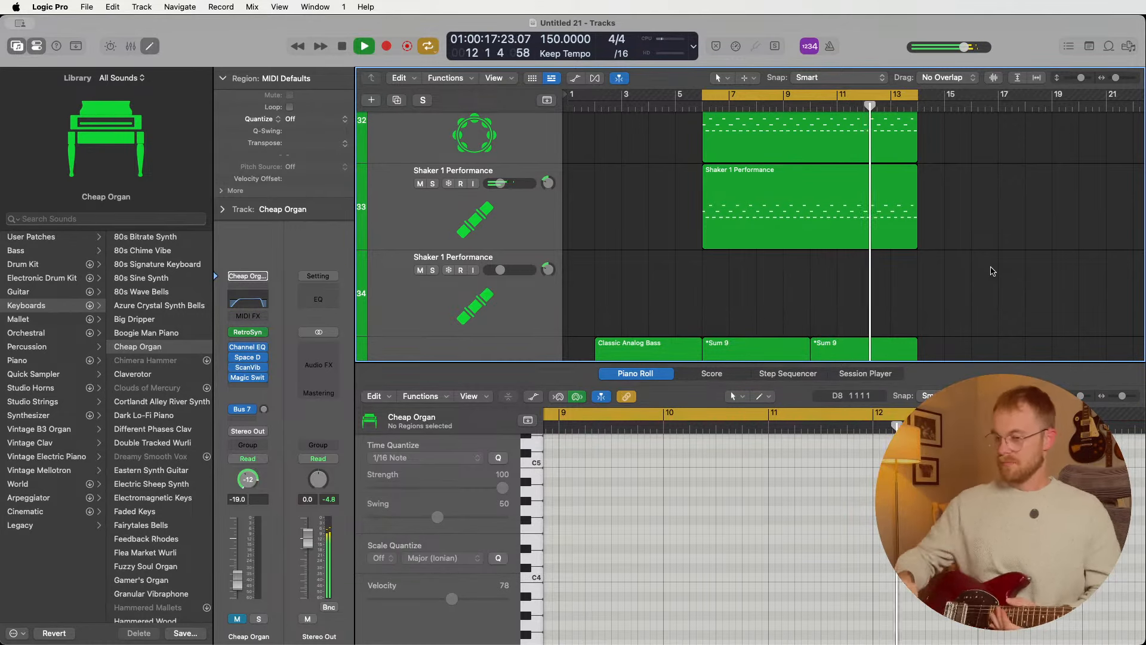
key(space)
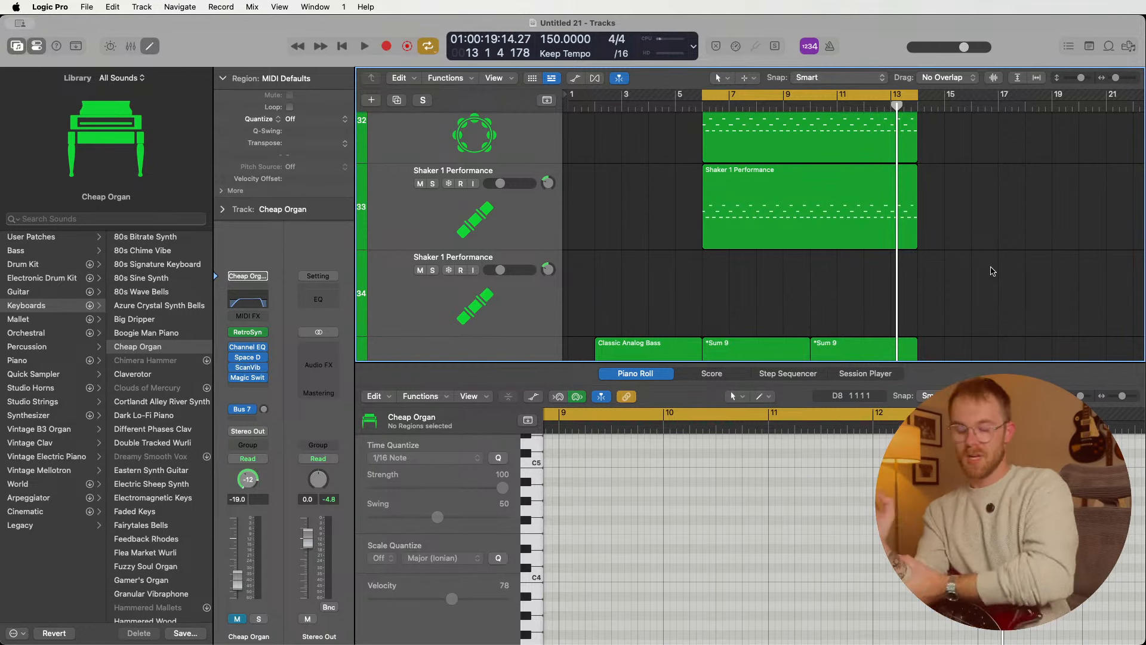
- Create a Guitar or Bass audio track below the Cheap Organ tracks and lower its volume to -3.0 dB
scroll(992, 271, down, 10)
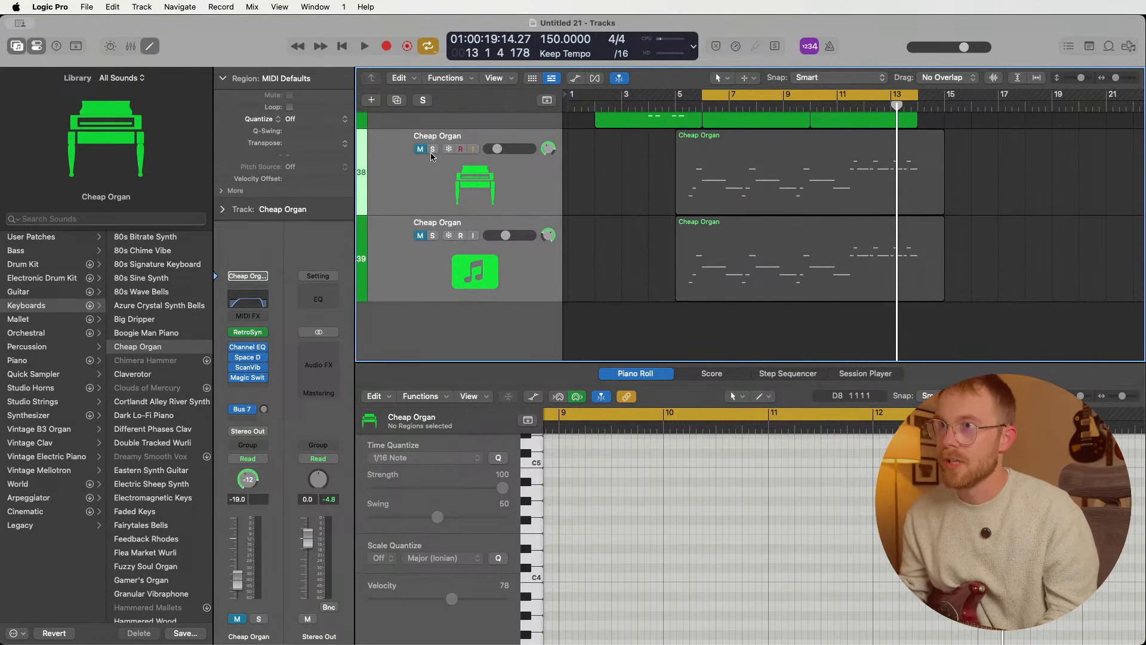
click(524, 282)
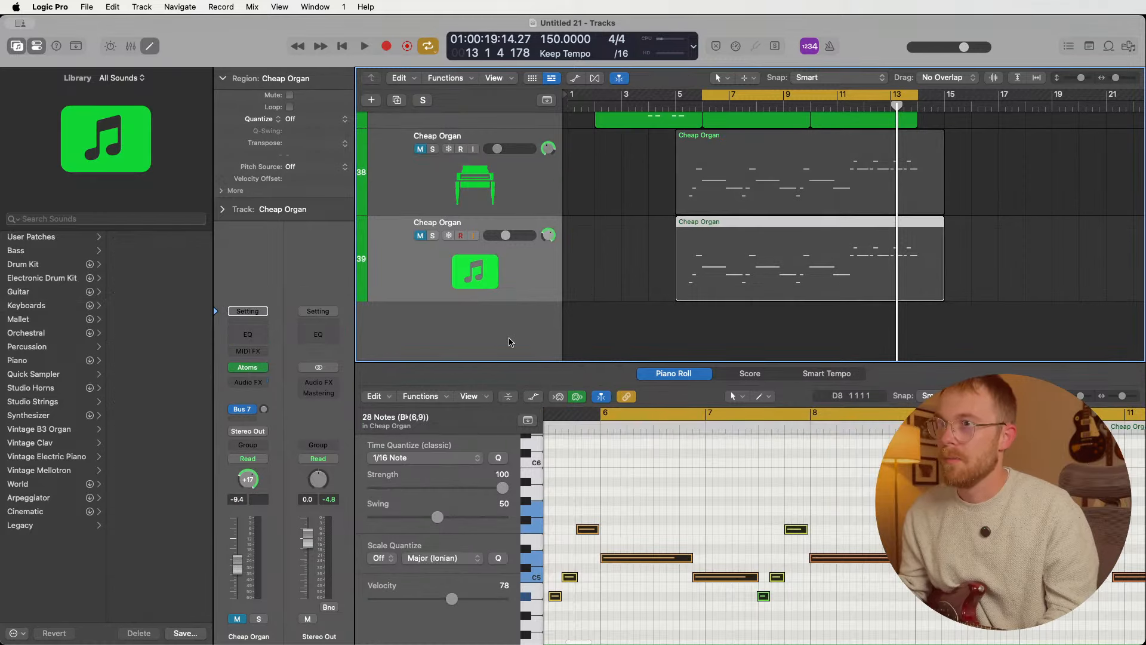
click(370, 100)
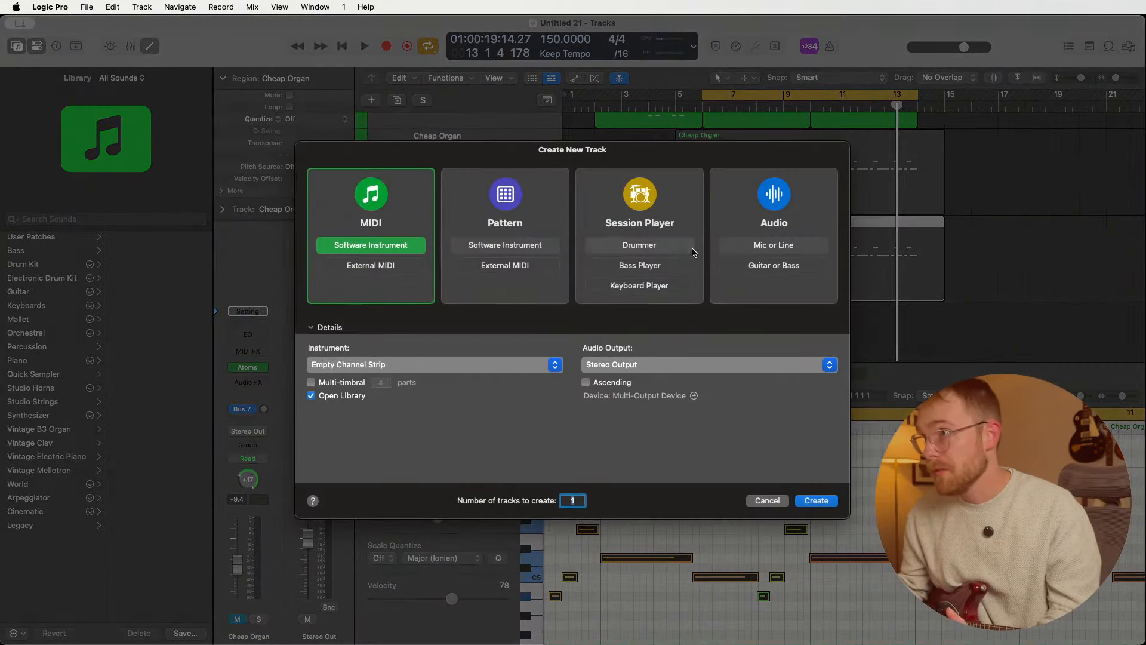
click(794, 265)
click(823, 505)
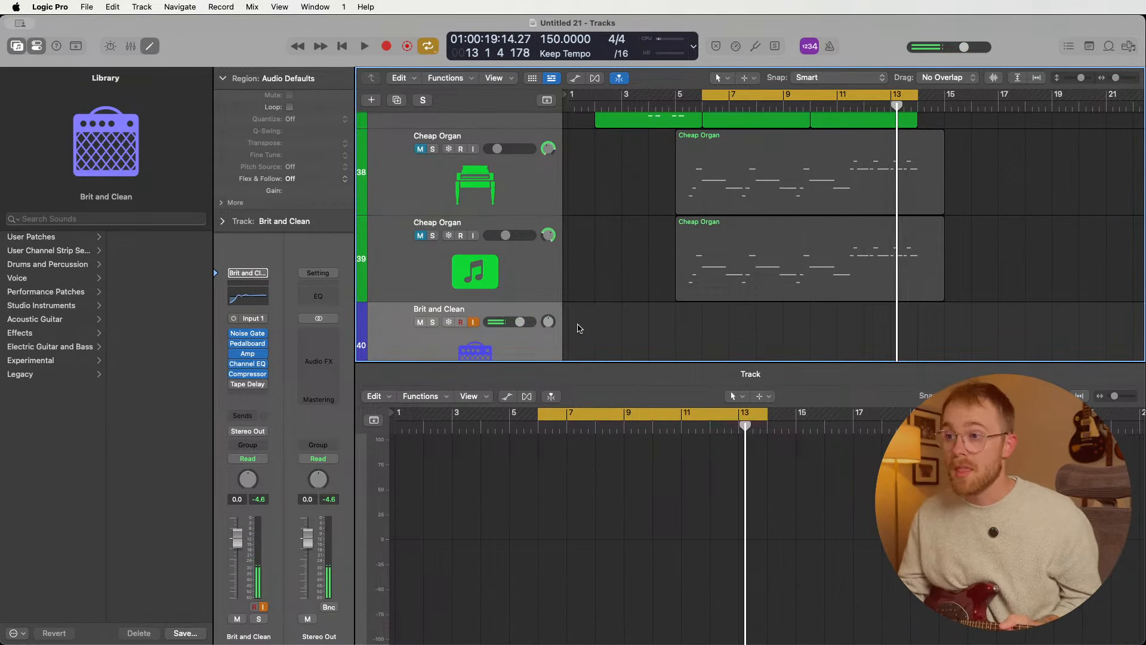
drag(520, 322, 514, 322)
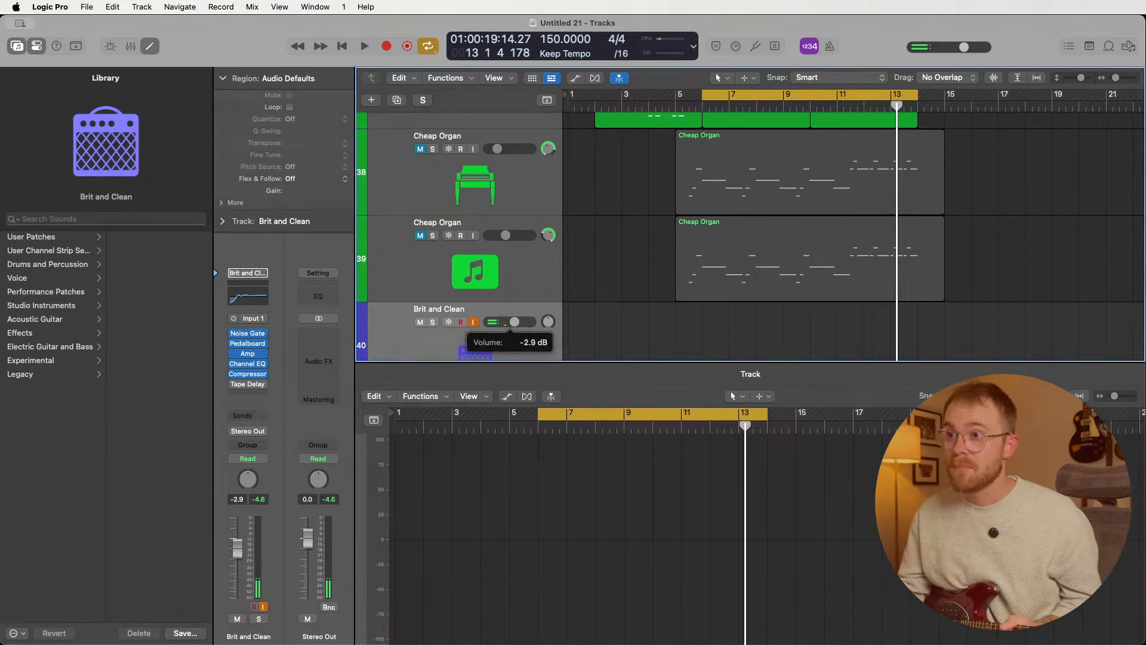
- Adjust the gain, EQ and reverb level in the Brit and Clean track's Amp Designer
click(250, 356)
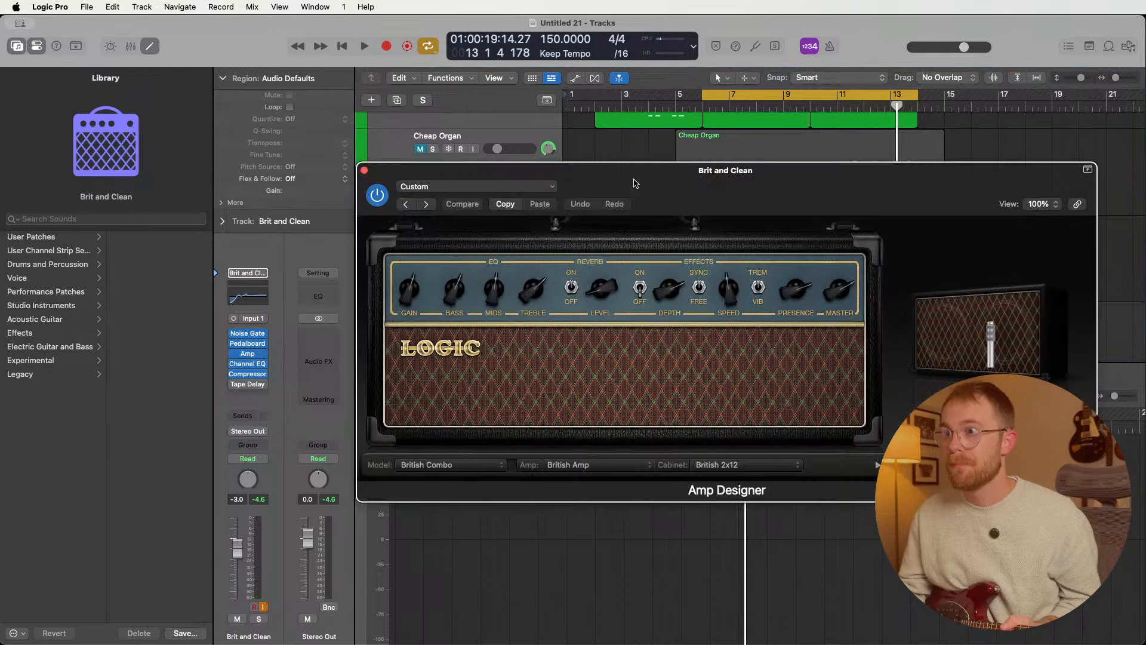
drag(635, 182, 559, 147)
drag(381, 245, 382, 258)
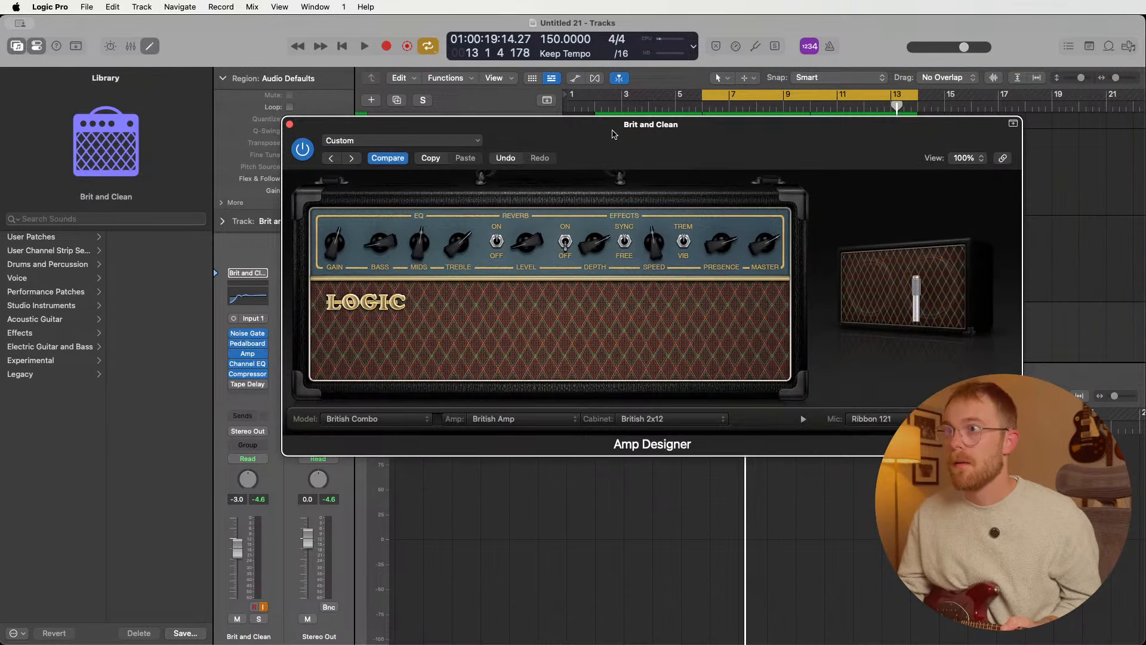
drag(564, 158, 494, 131)
drag(256, 224, 267, 202)
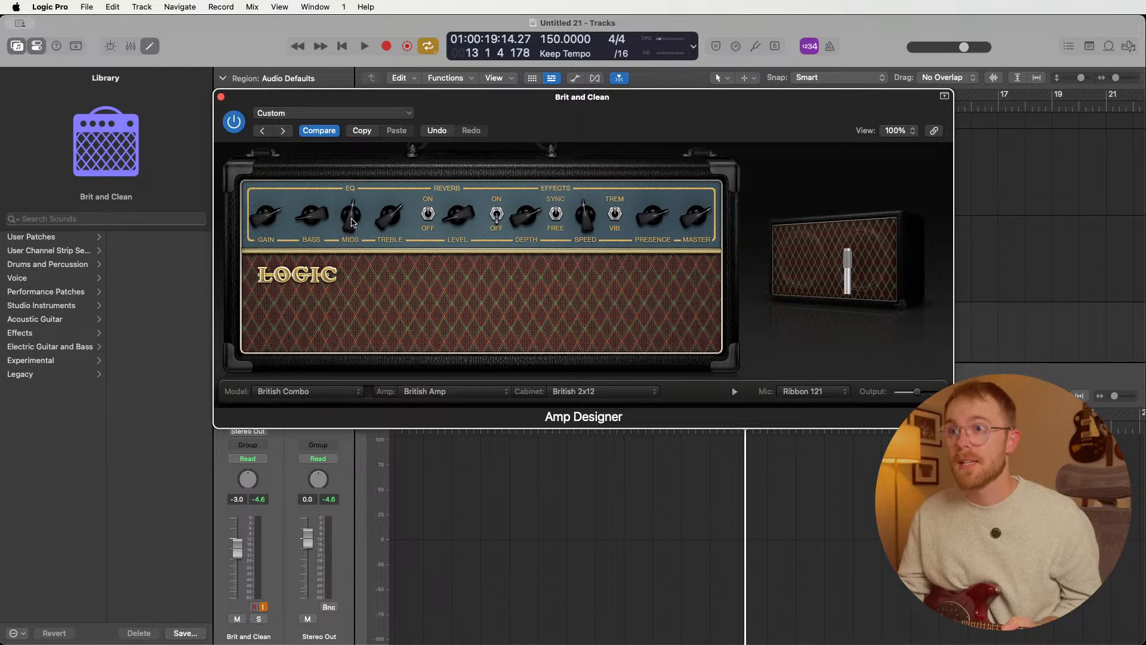
drag(352, 222, 393, 241)
drag(458, 225, 463, 190)
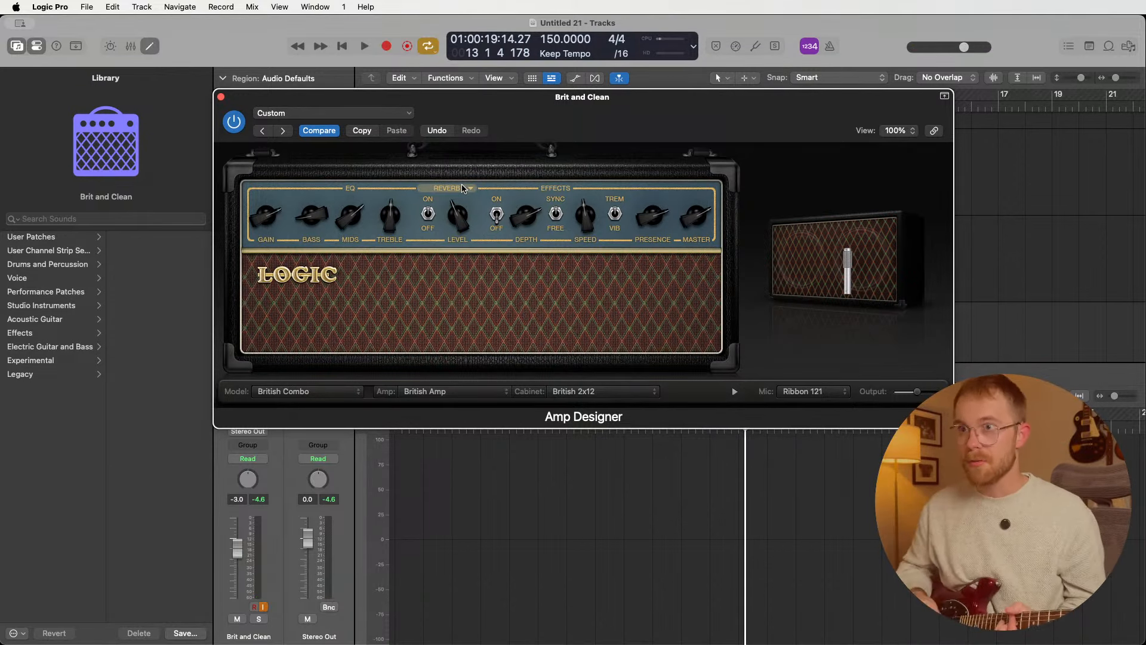
- Fine-tune the amp's reverb level and gain, and shift the microphone slightly off-centre in front of the cabinet
drag(462, 189, 464, 243)
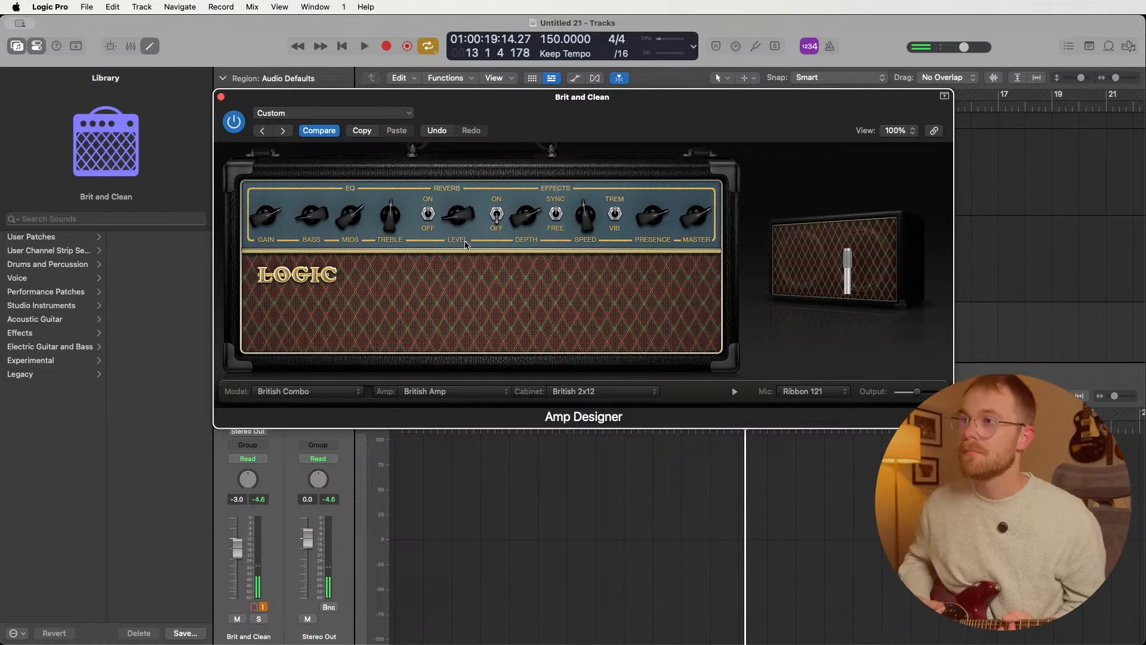
drag(267, 187, 267, 205)
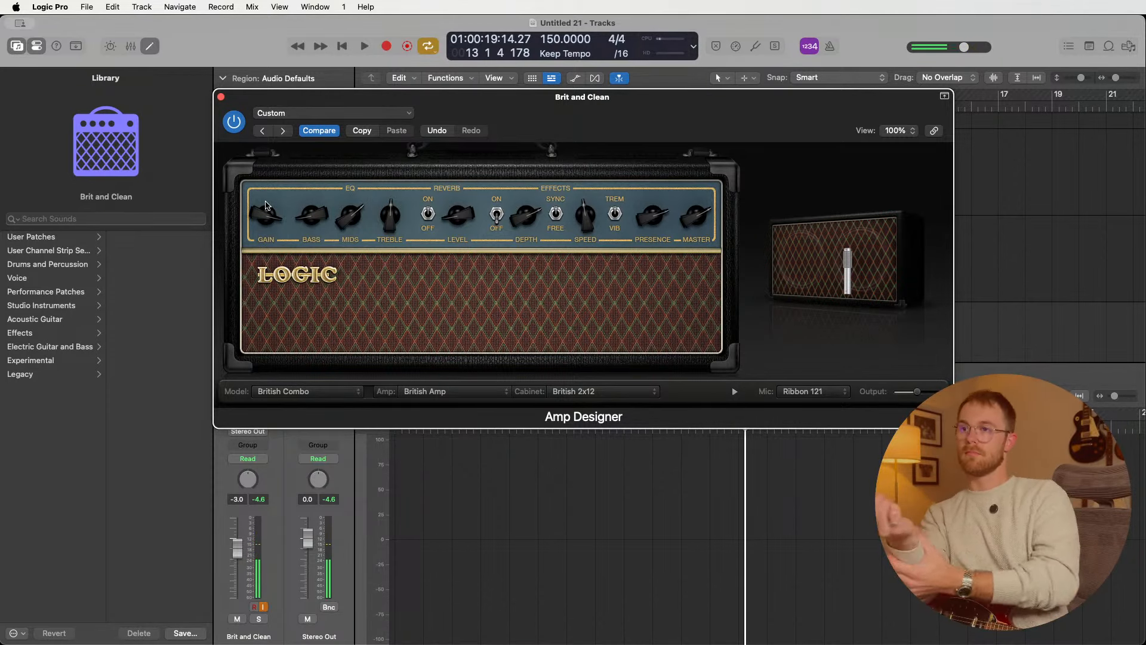
mouse_move(779, 373)
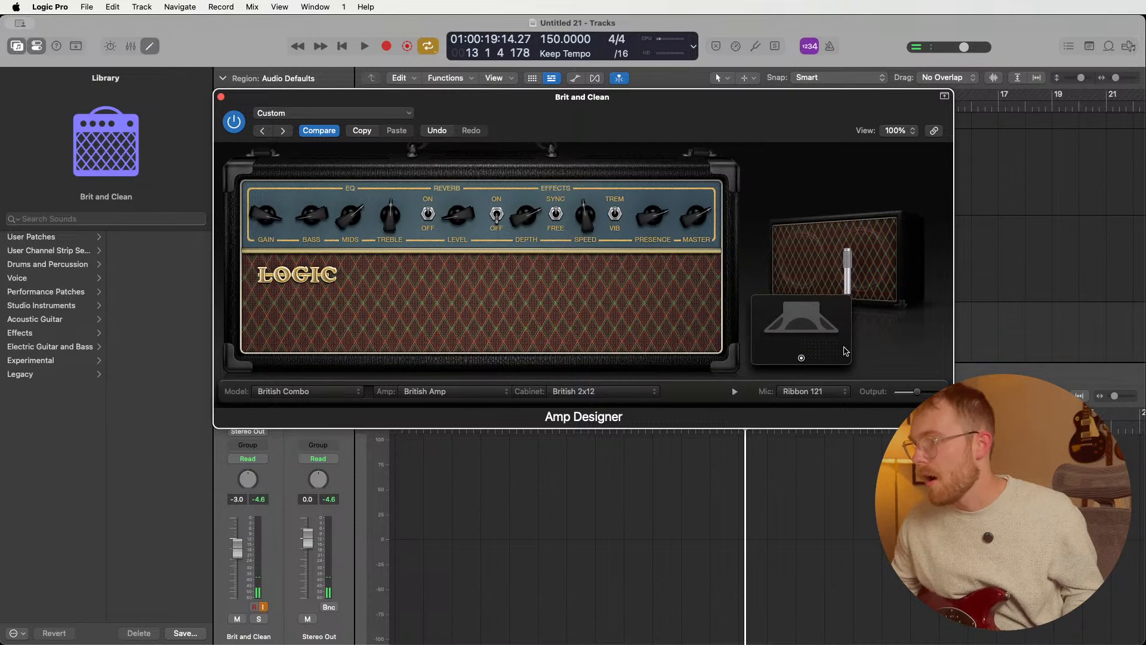
drag(813, 362, 810, 357)
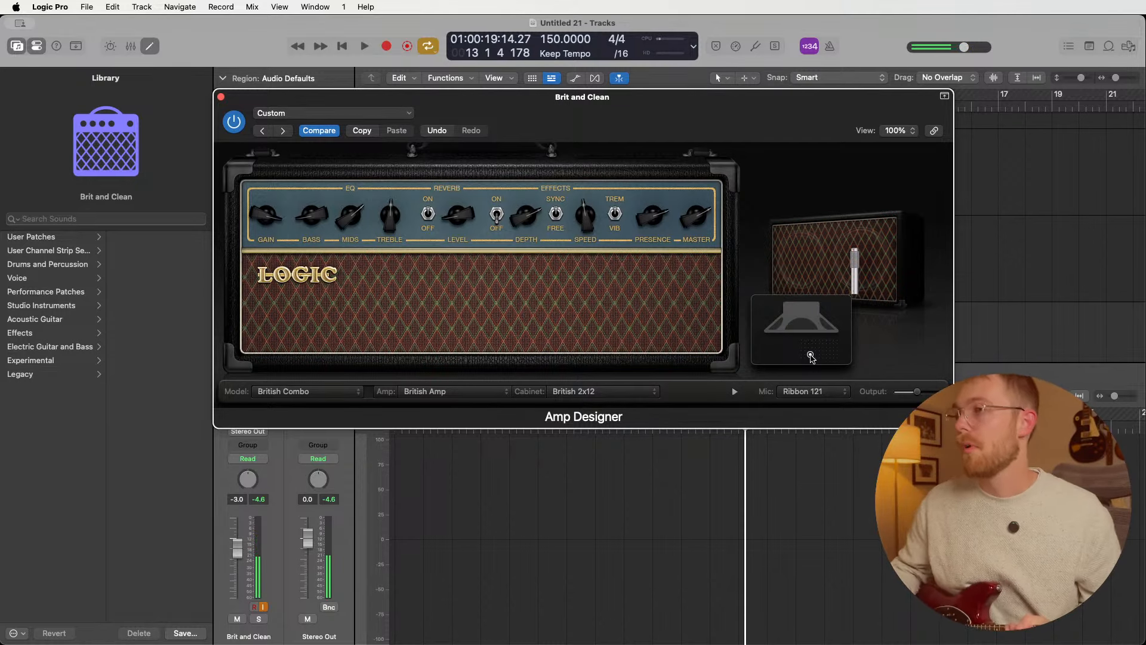
- Tune the guitar on Input 1 with the Tuner, and close the Amp Designer and Tuner windows
click(756, 46)
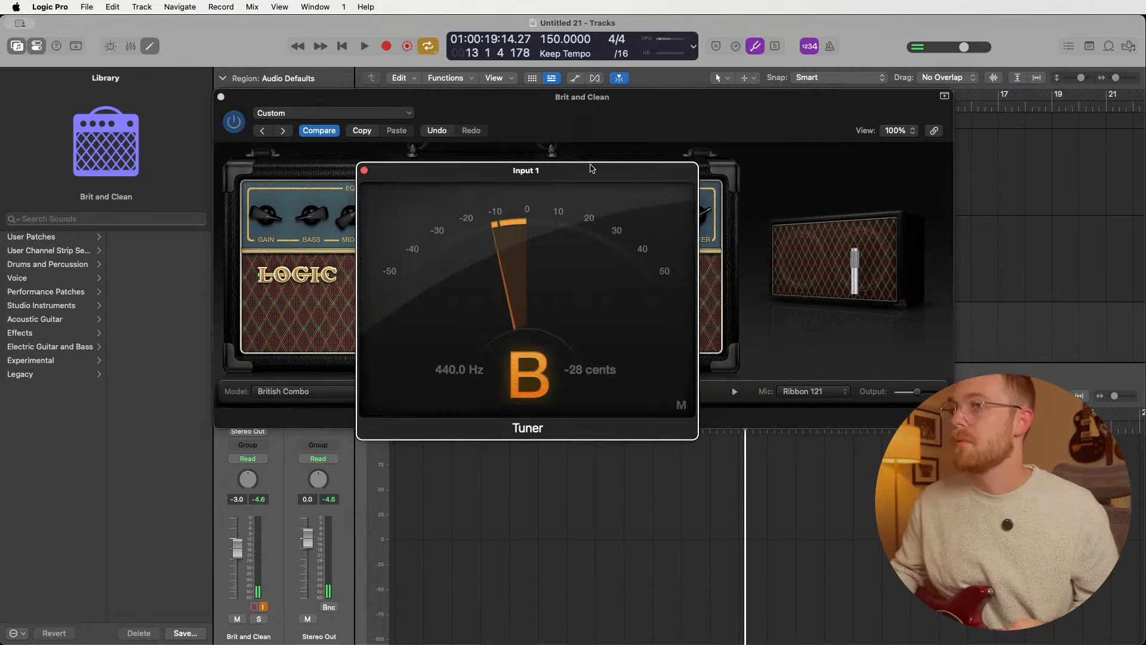
click(220, 96)
click(220, 97)
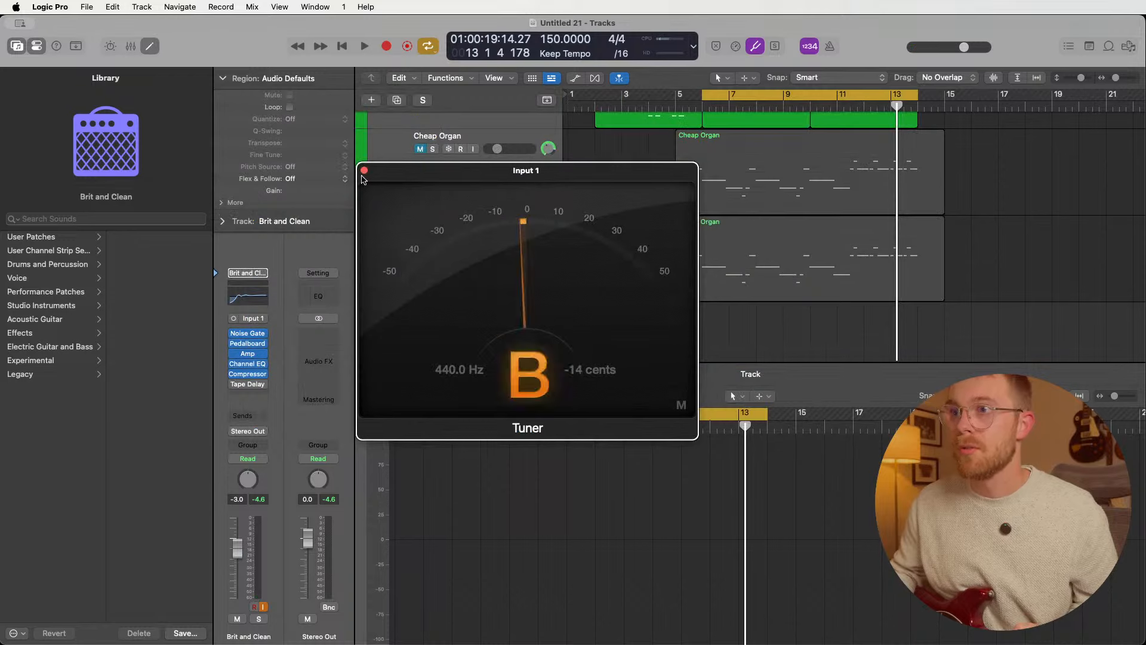
drag(525, 171, 515, 129)
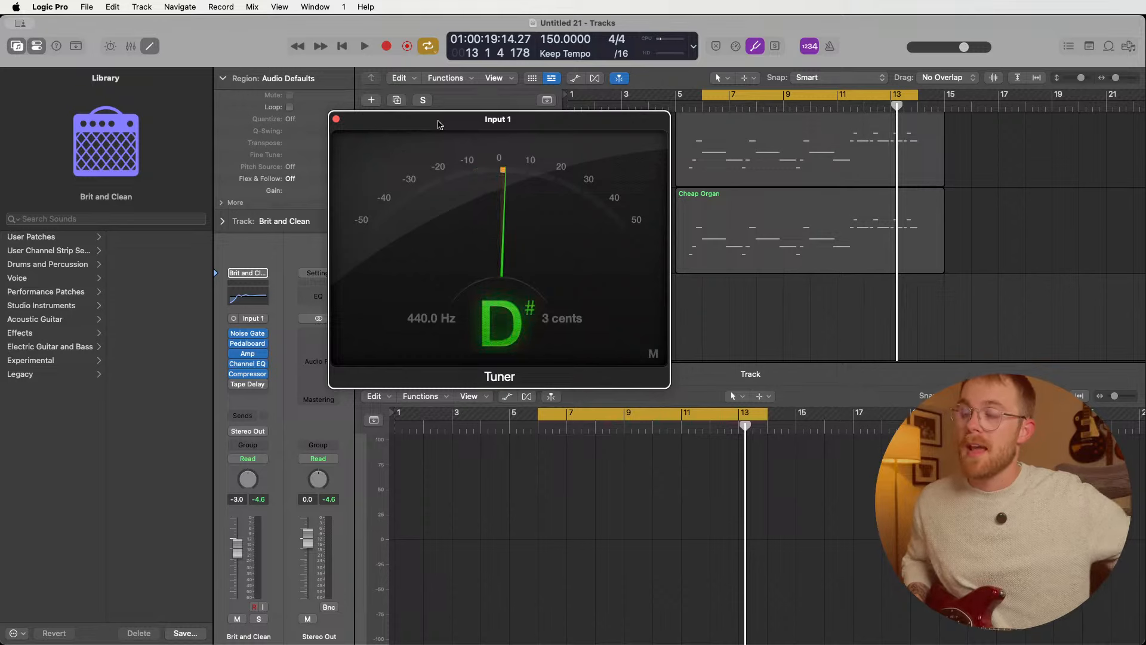
click(336, 119)
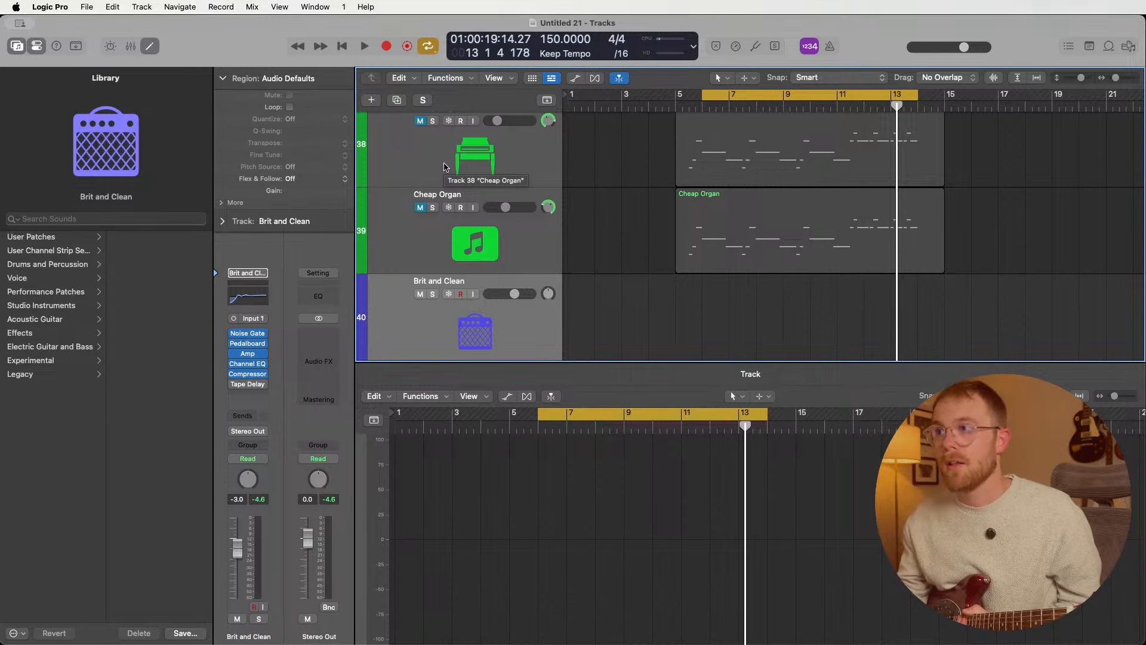
- Turn off the cycle range over bars 6 to 14
click(797, 98)
scroll(664, 173, up, 8)
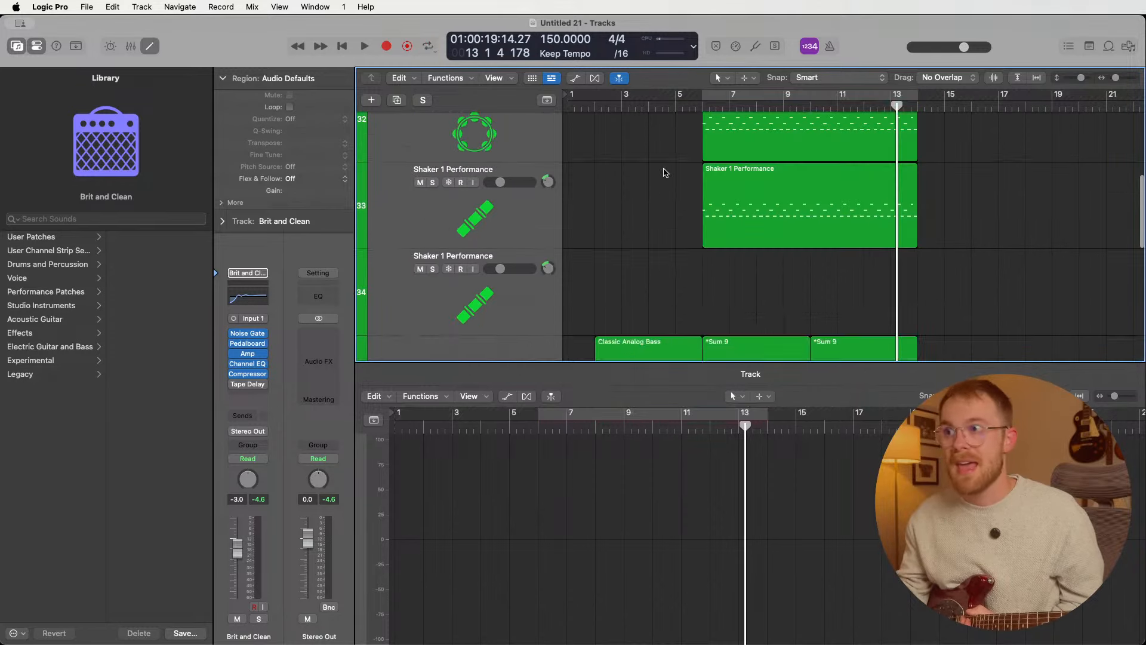
scroll(664, 173, down, 8)
scroll(642, 186, down, 2)
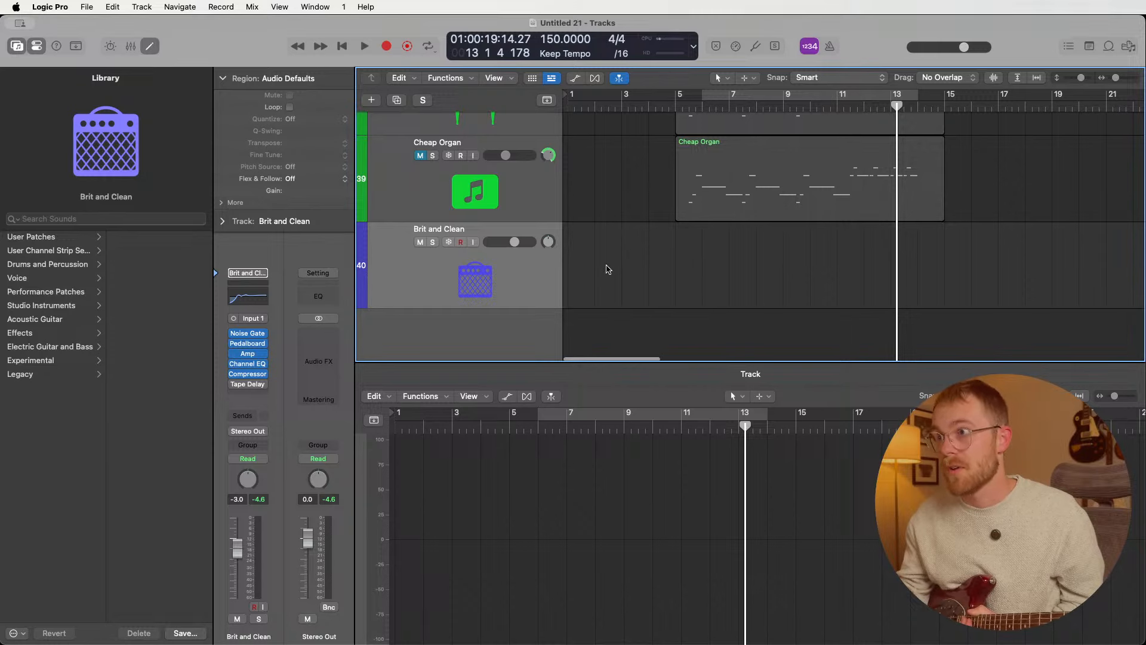
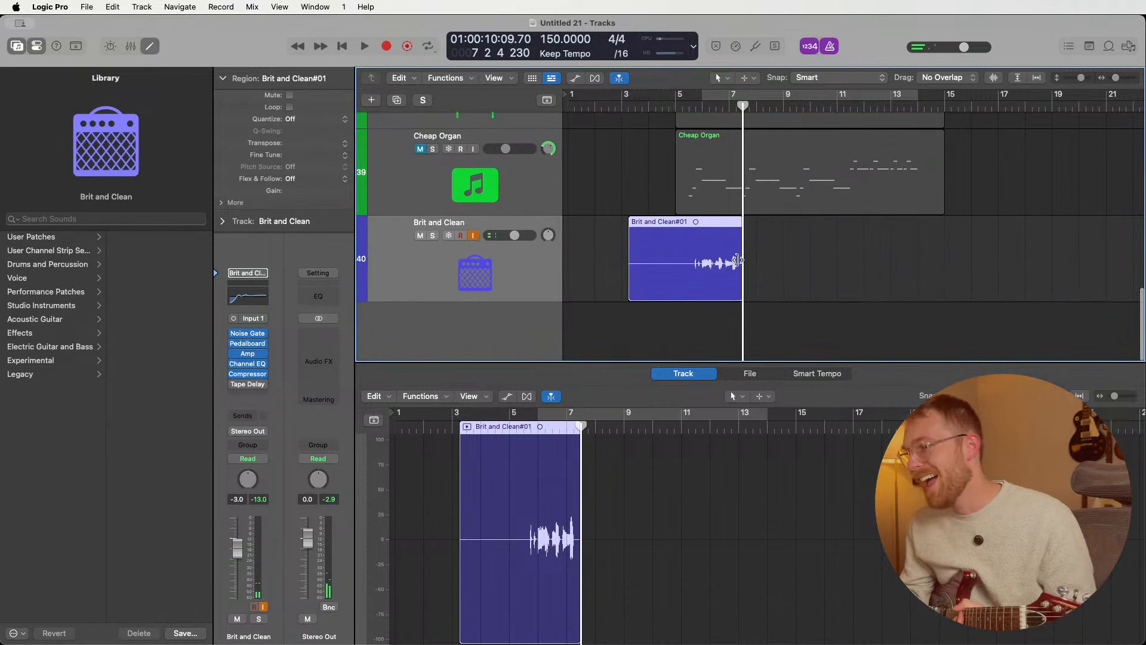
- Delete the short Brit and Clean take, and set the track's volume to -5.5 dB with the playhead at bar 5
key(Delete)
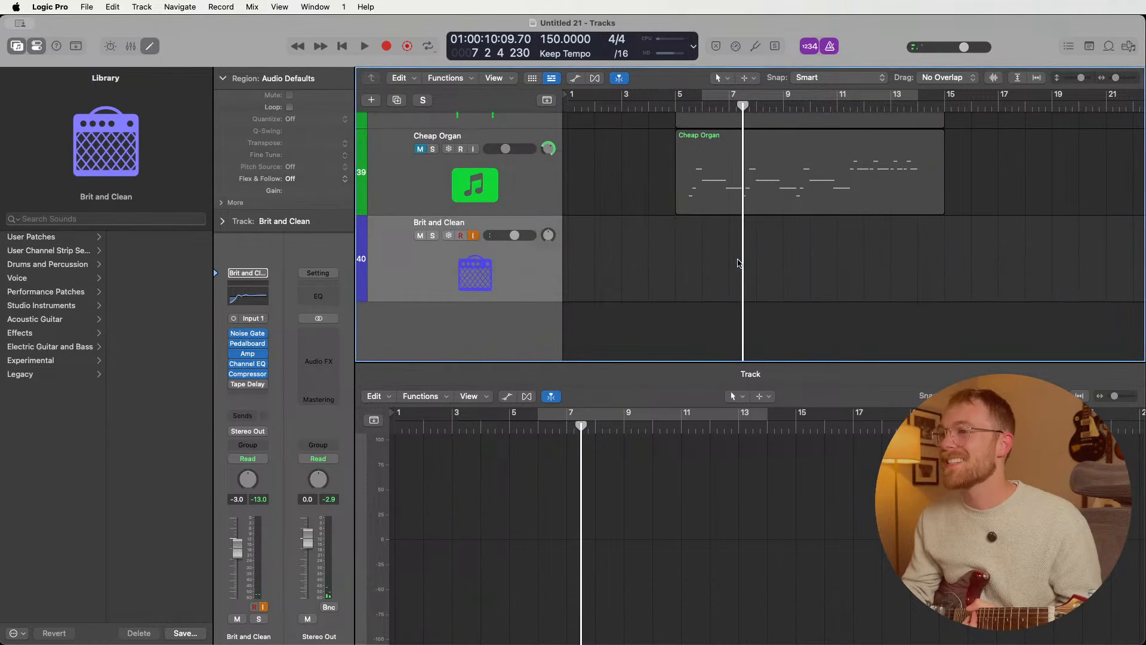
click(678, 104)
drag(528, 235, 514, 235)
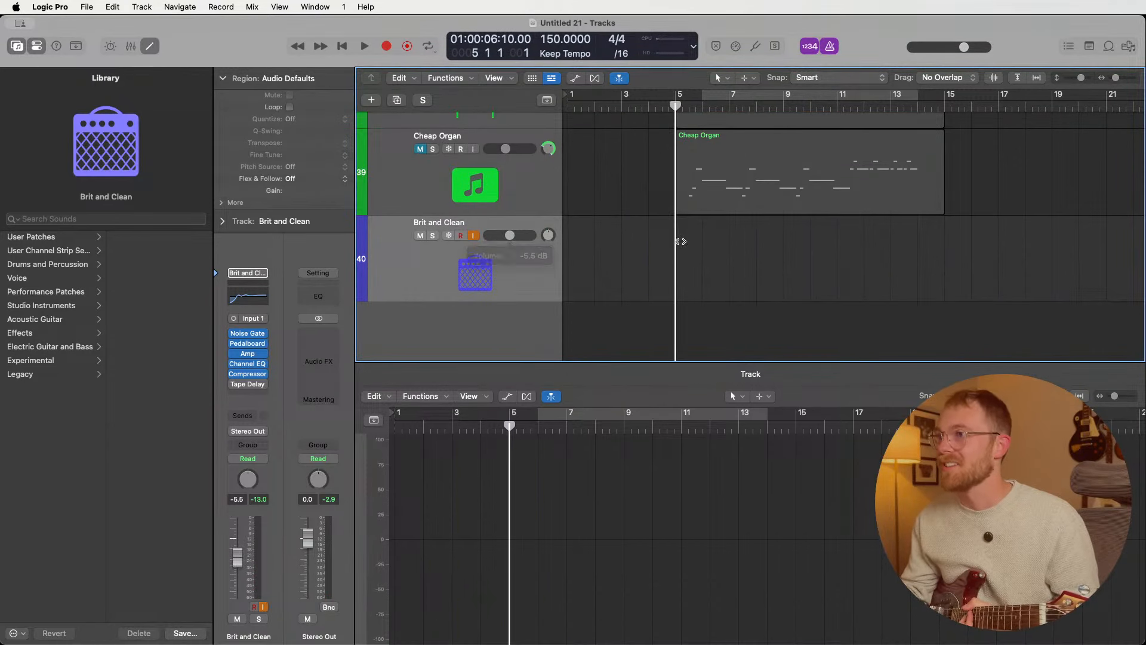
- Unmute both Cheap Organ tracks
scroll(680, 241, up, 5)
click(420, 292)
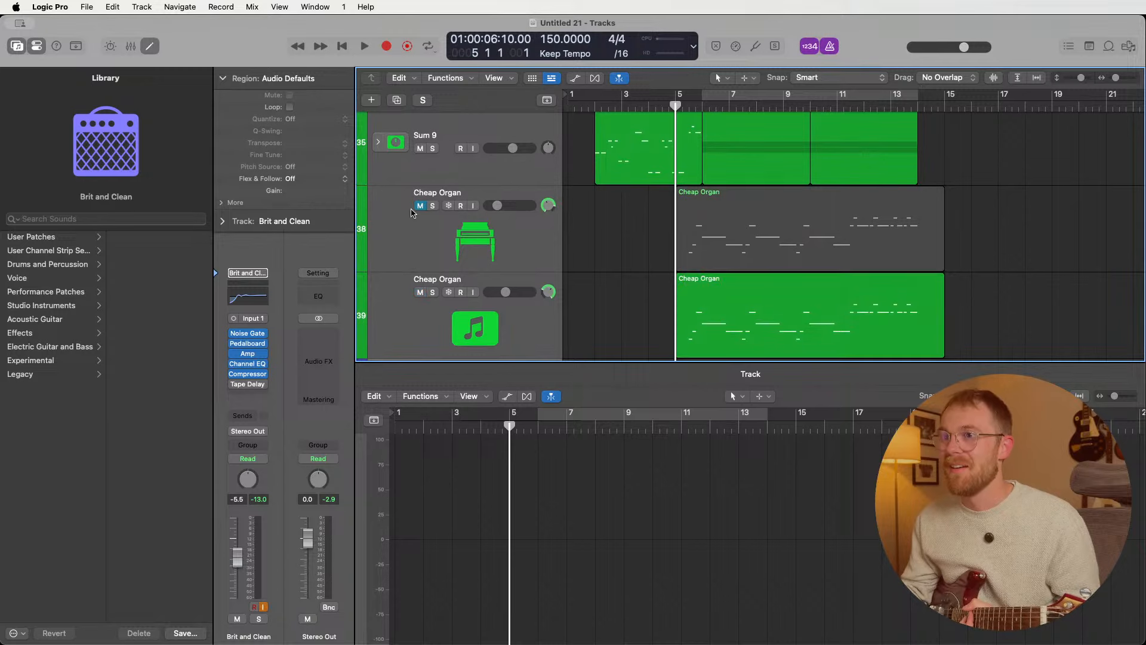
click(418, 205)
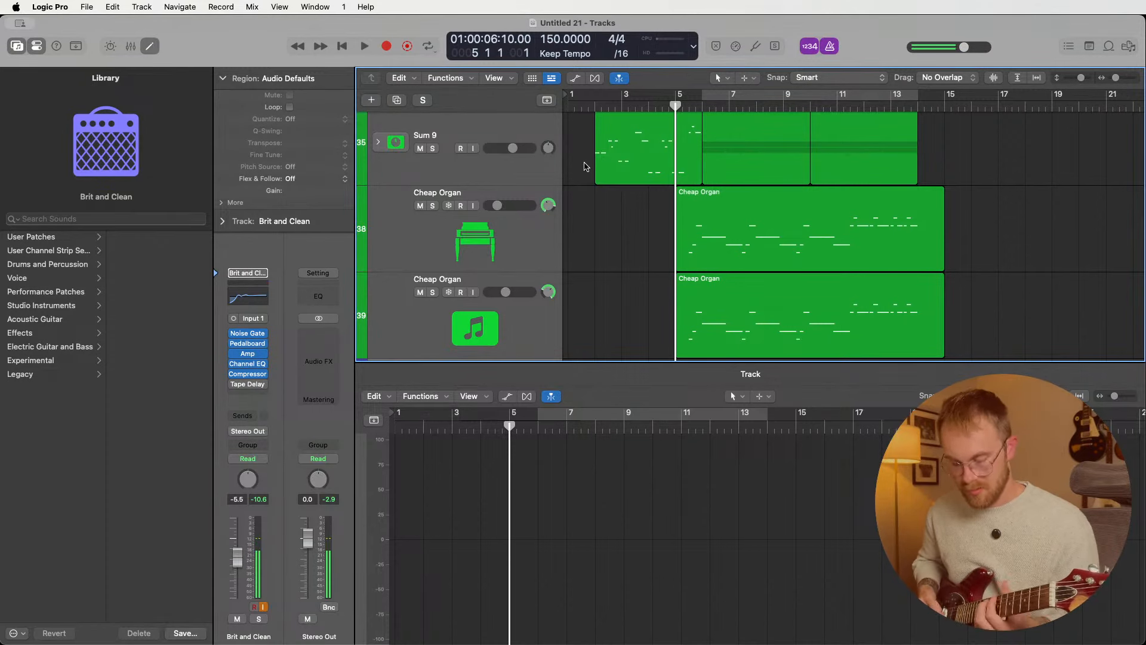
scroll(752, 155, down, 4)
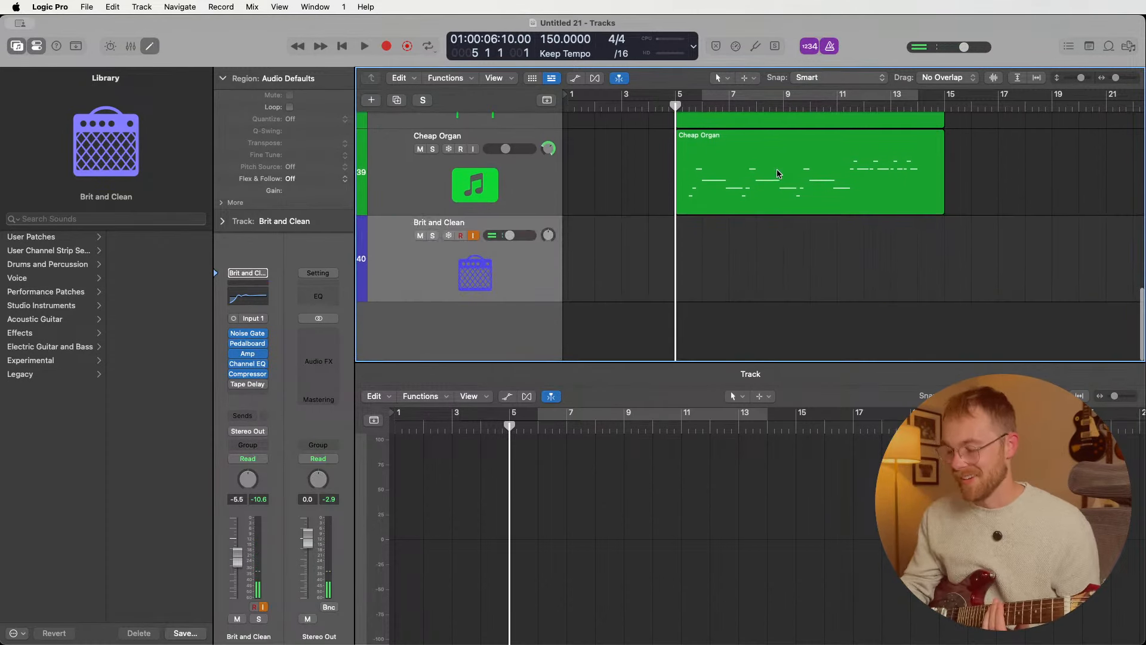
key(r)
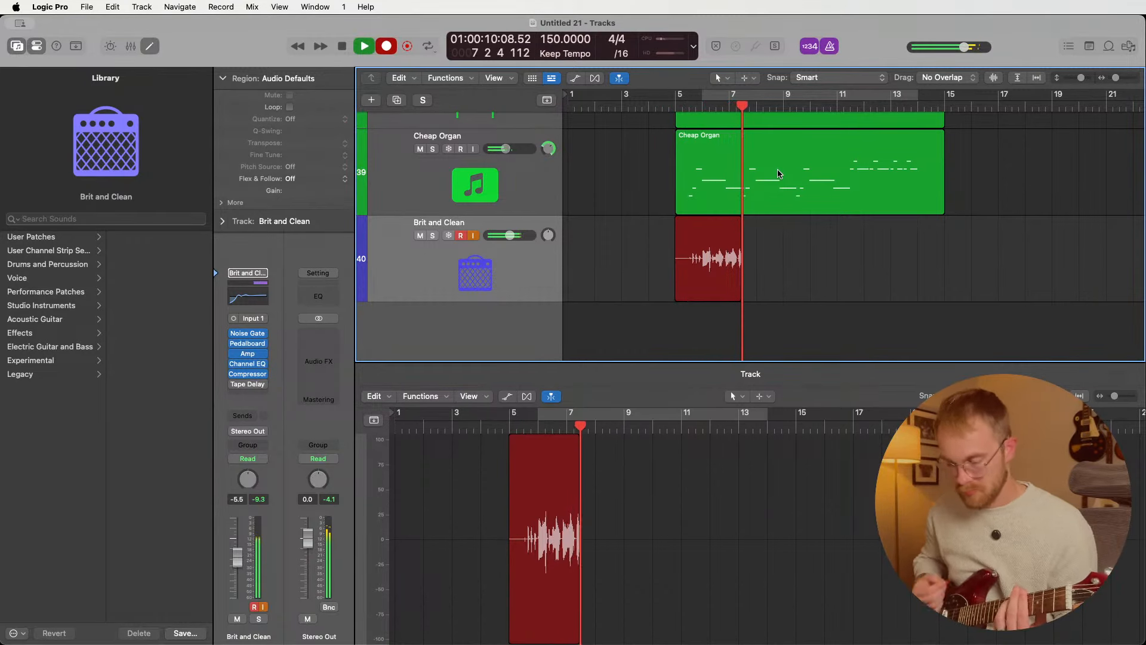
key(super+period)
key(Return)
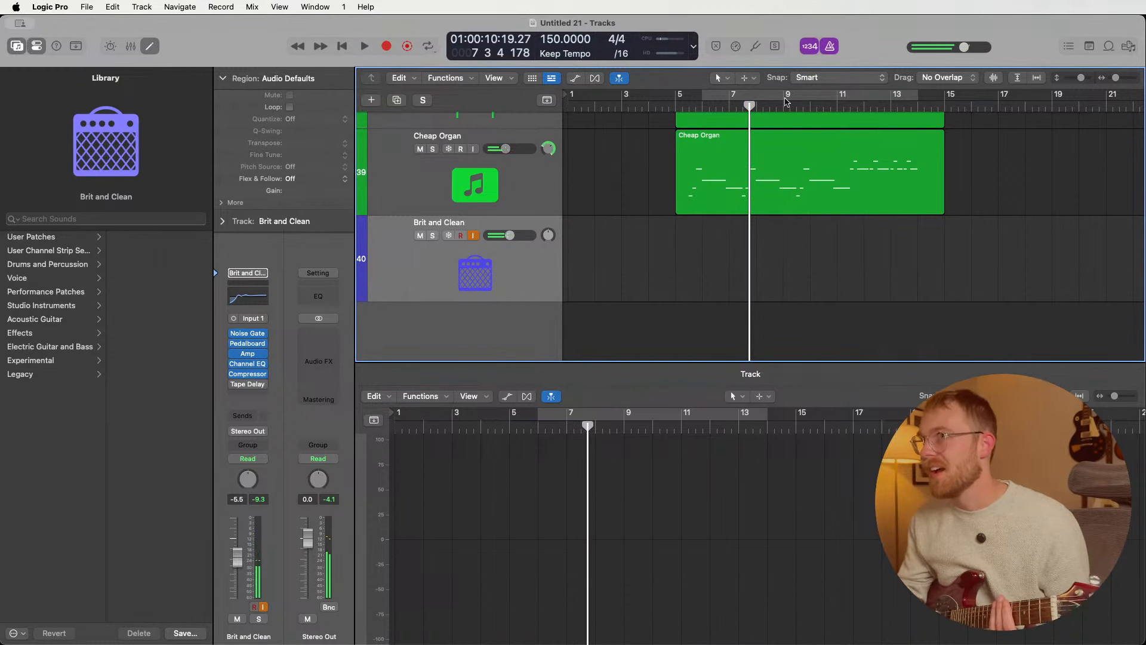
- Check the guitar's tuning with the Tuner, and record a Brit and Clean take from bar 4 to bar 14
click(754, 46)
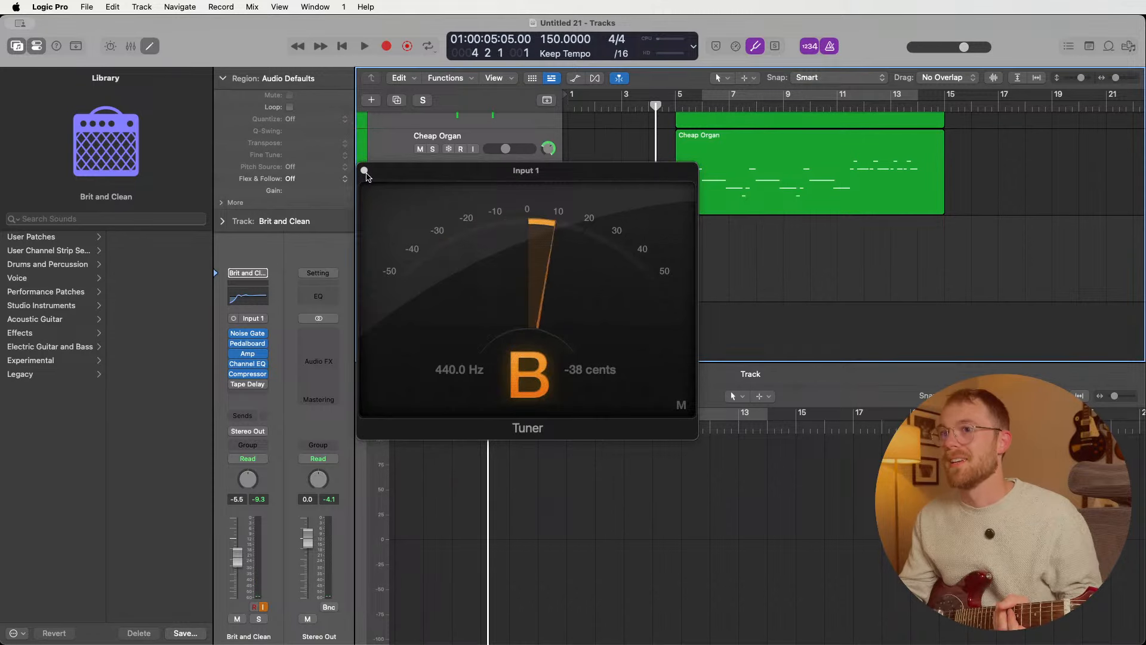
click(363, 171)
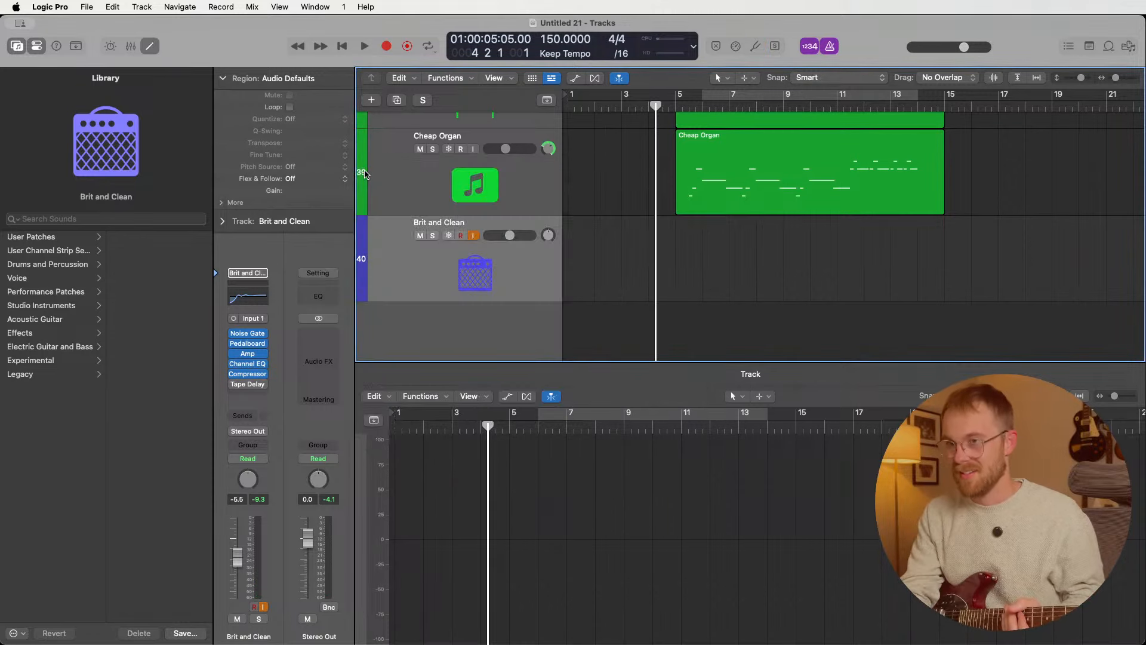
key(r)
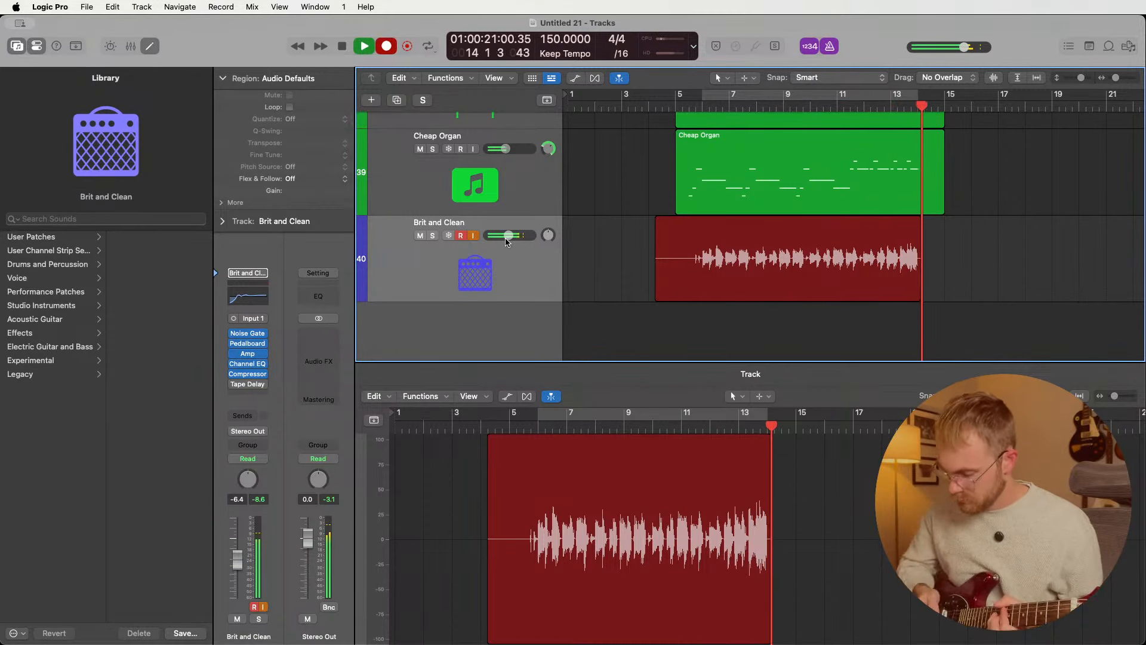
key(space)
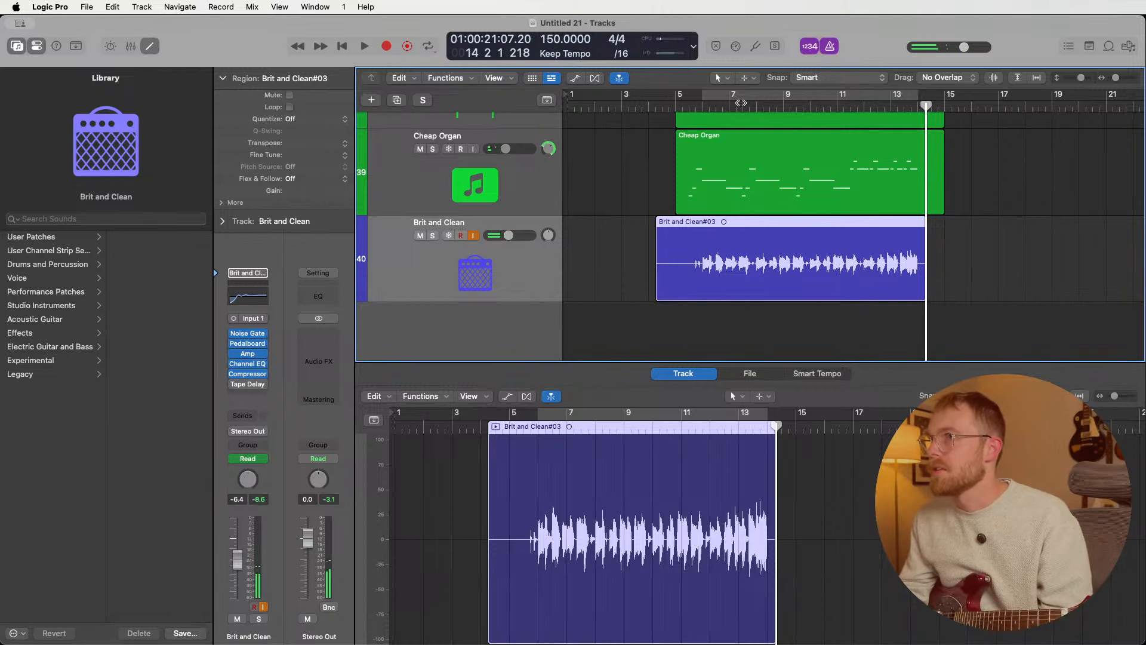
- Play back the soloed Brit and Clean take with the cycle range on, and lower its volume to -8.8 dB
key(c)
key(s)
key(space)
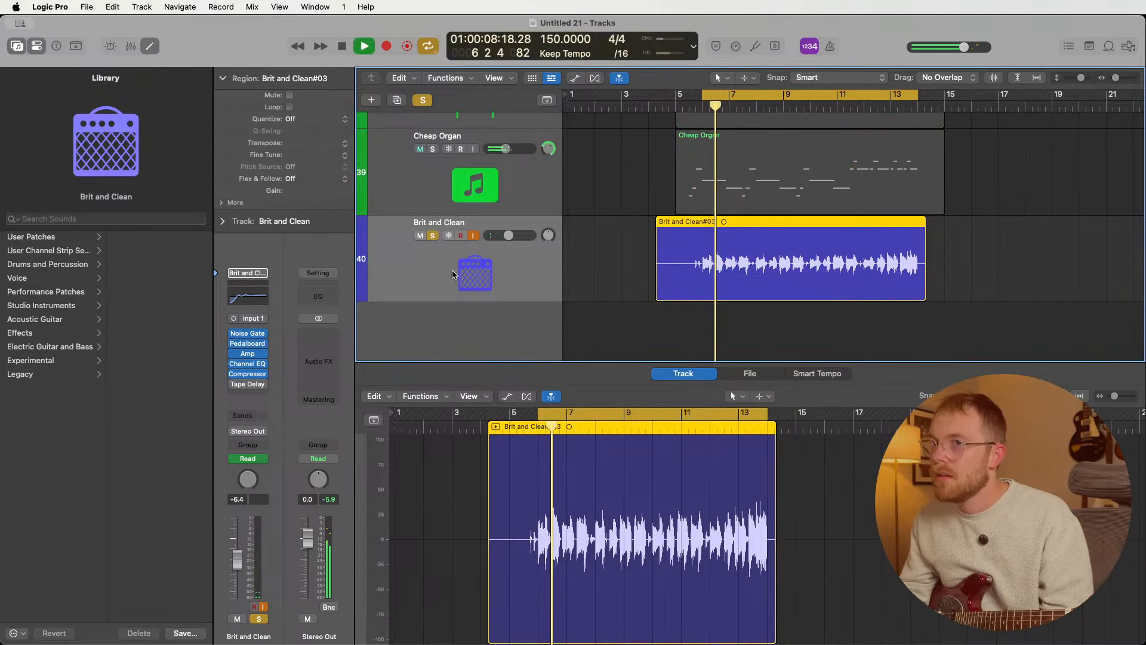
key(space)
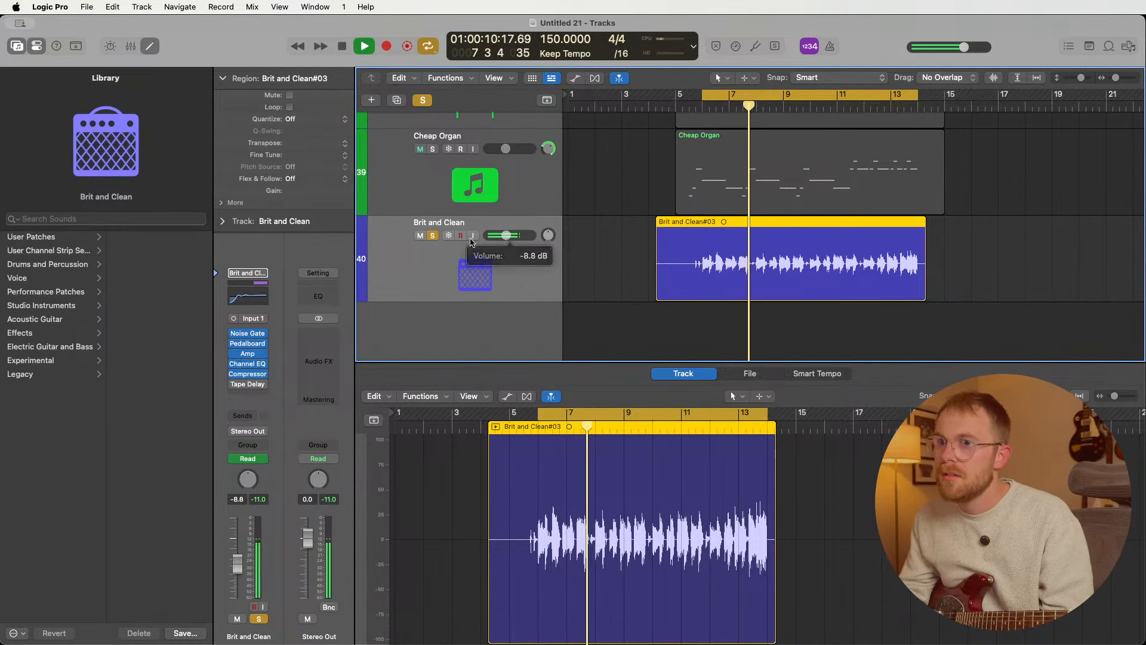
- Audition the Small British Combo in the guitar track's Amp Designer, and switch the model to Boutique British Combo
click(247, 353)
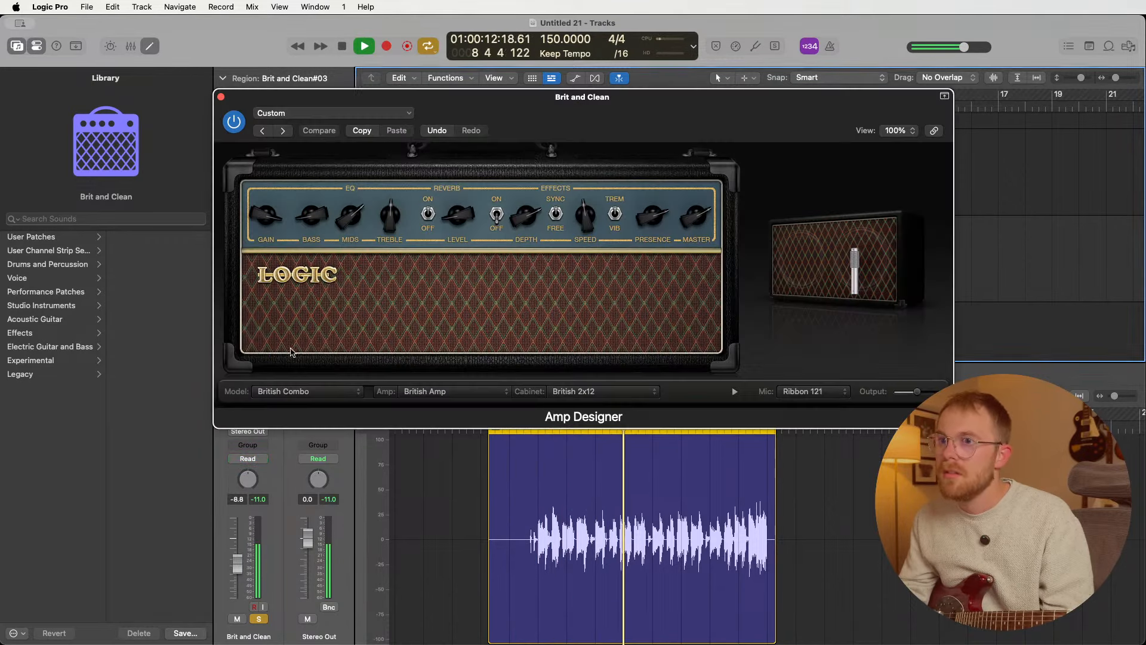
drag(493, 113, 376, 106)
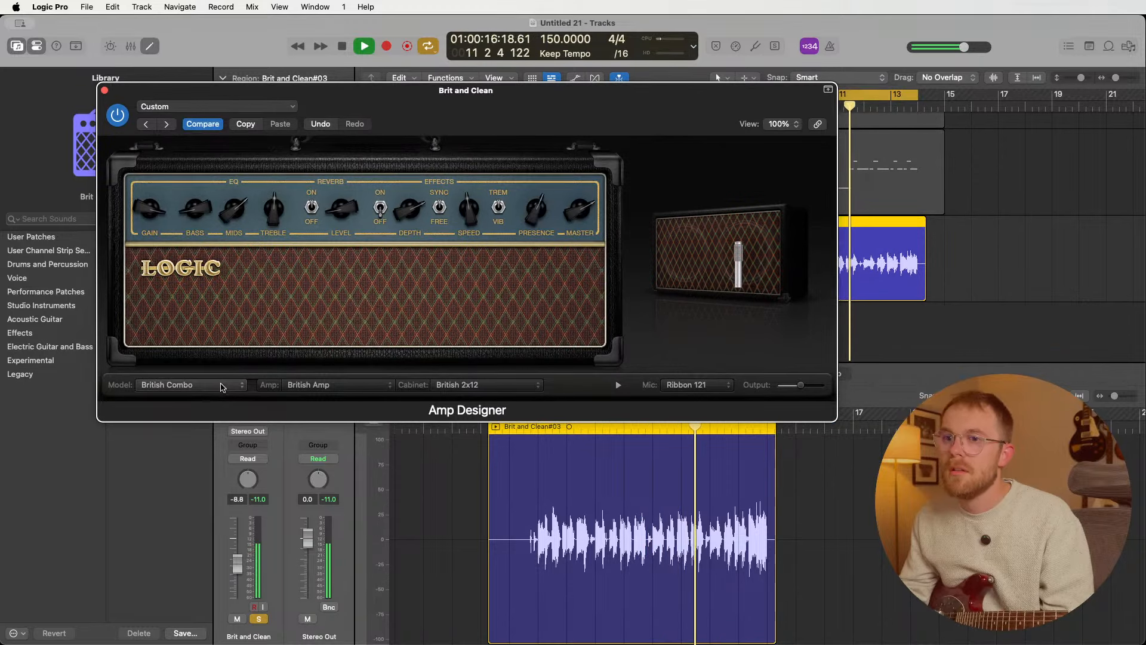
click(209, 386)
click(210, 398)
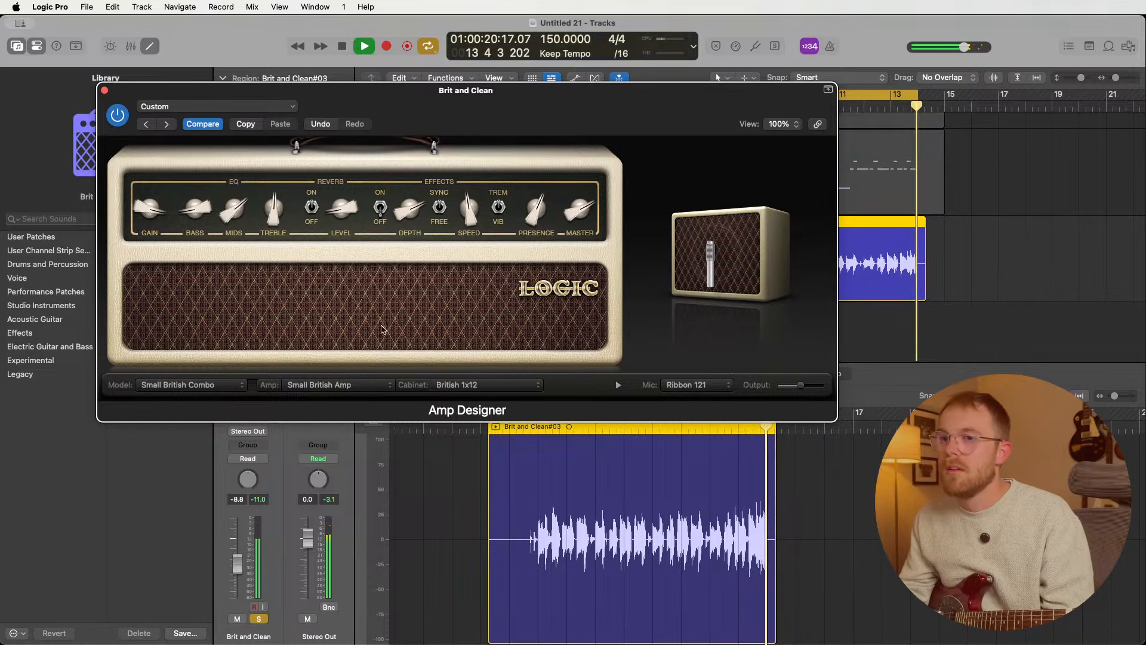
key(space)
click(221, 388)
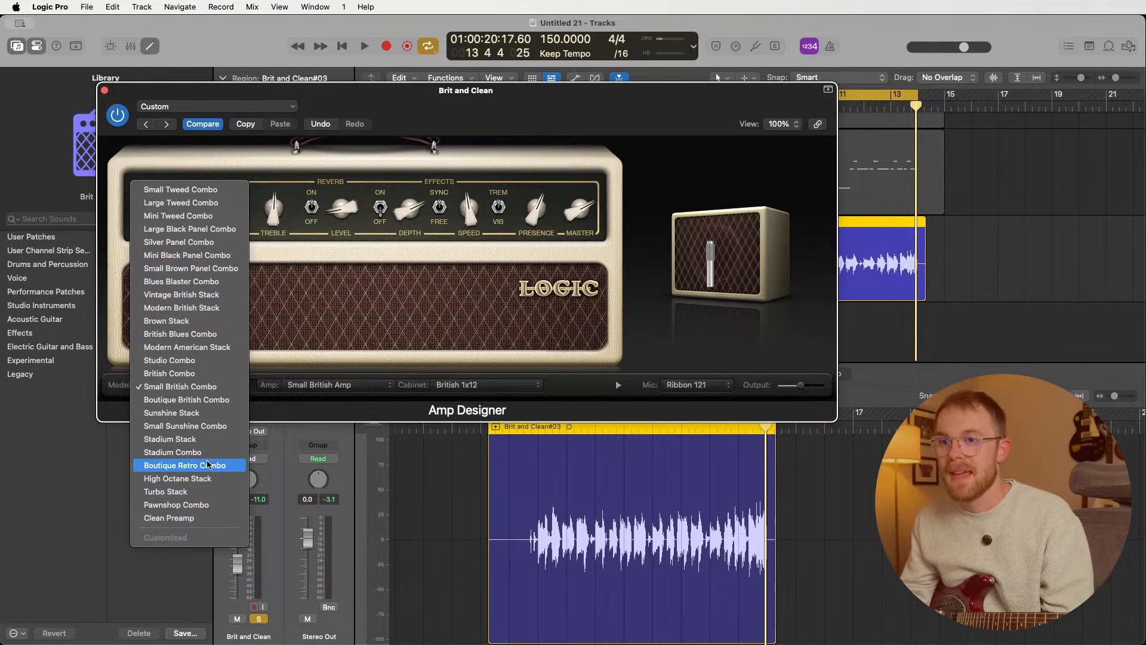
click(191, 398)
key(space)
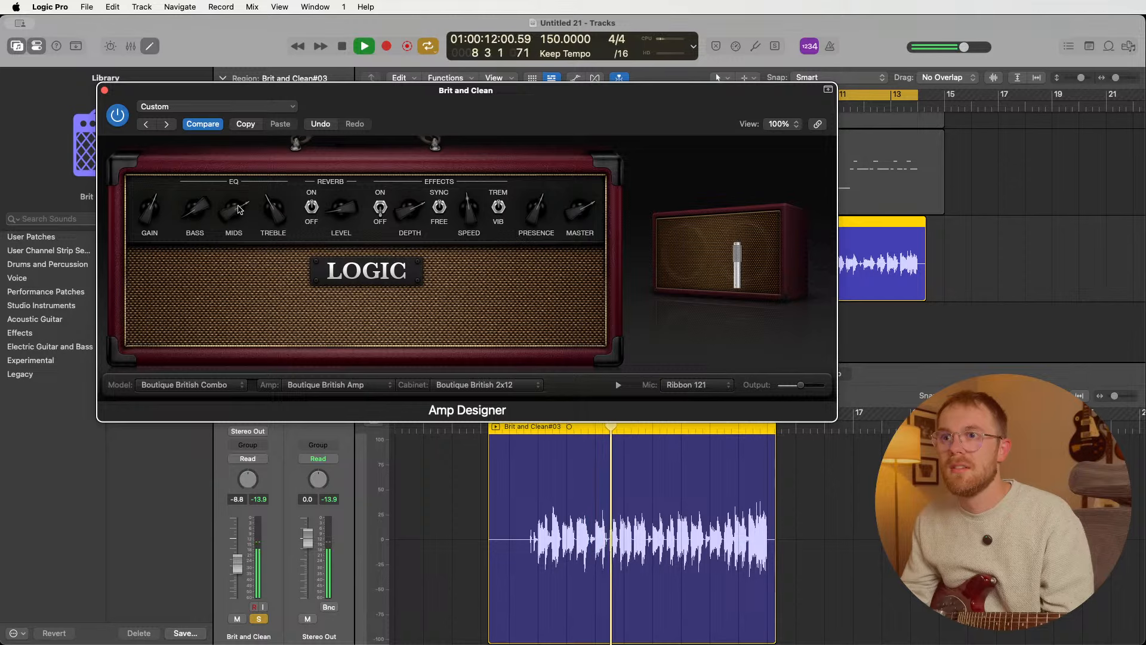
- Lower the amp's mids and presence, adjust its reverb level, and move the microphone closer to the cabinet during playback
drag(239, 209, 240, 220)
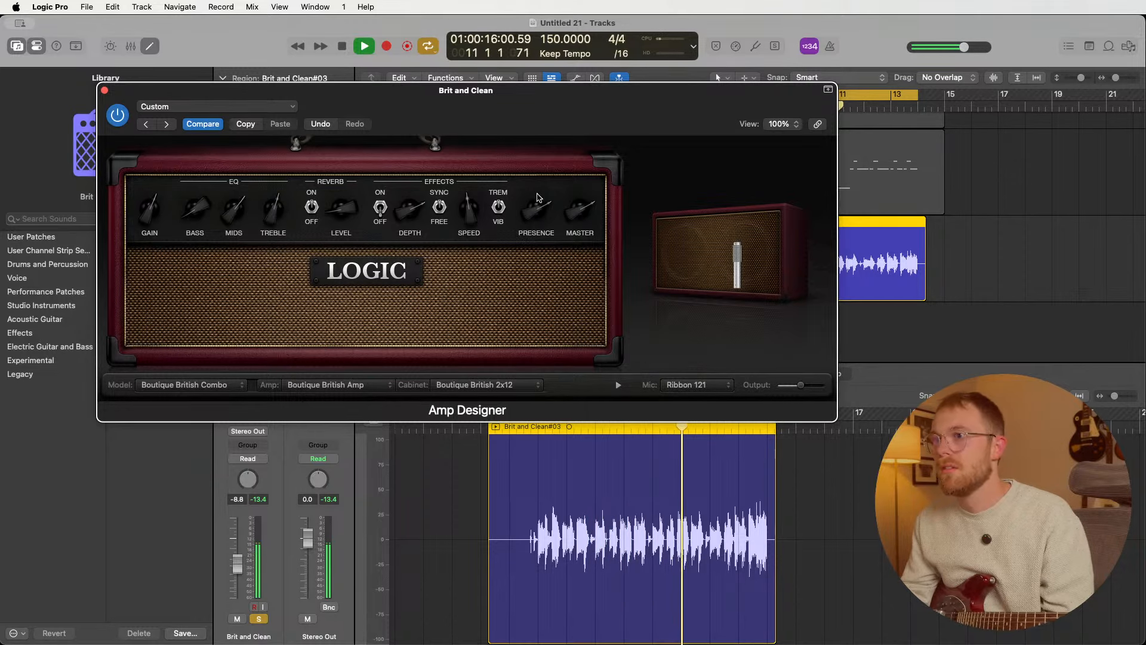
drag(537, 194, 539, 209)
drag(344, 209, 346, 184)
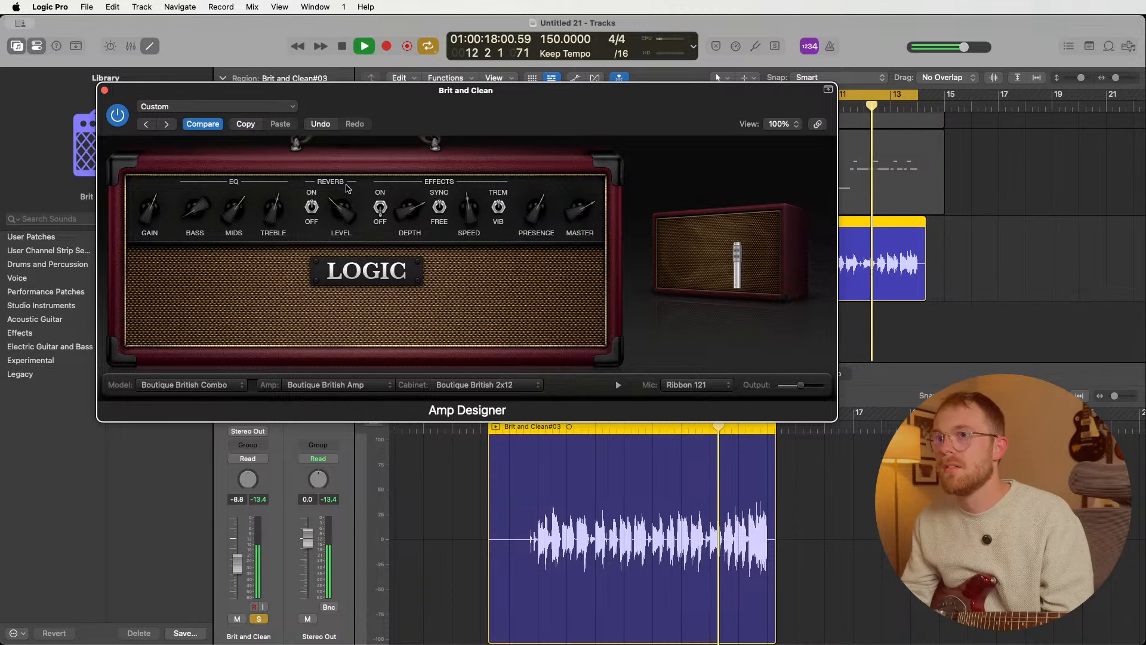
mouse_move(694, 350)
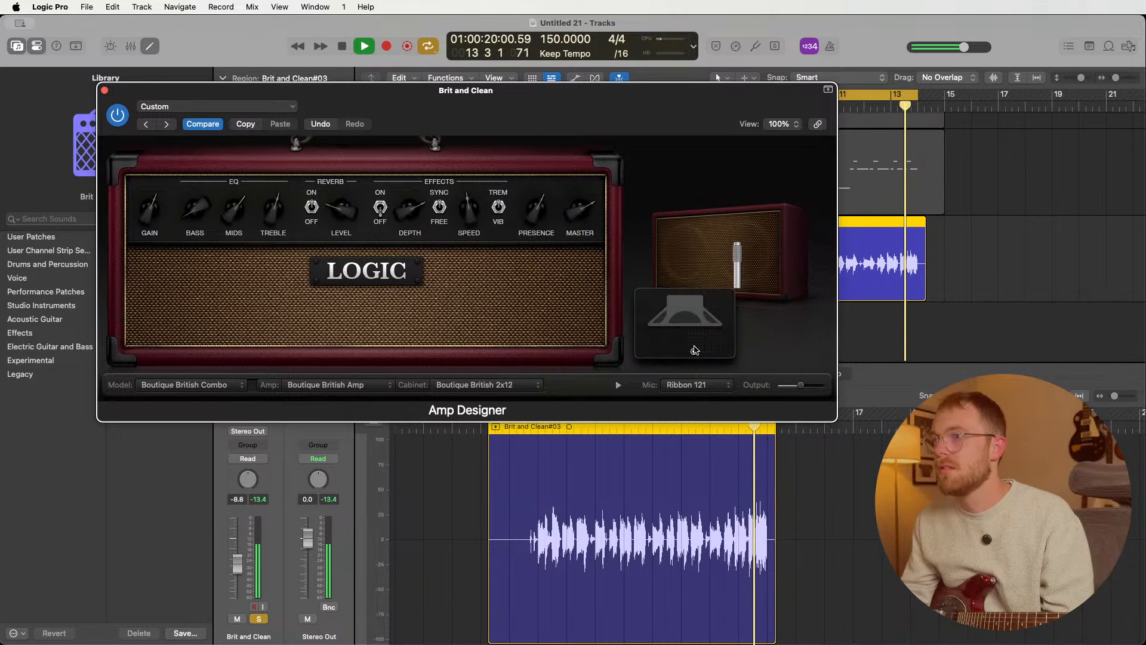
drag(694, 350, 684, 341)
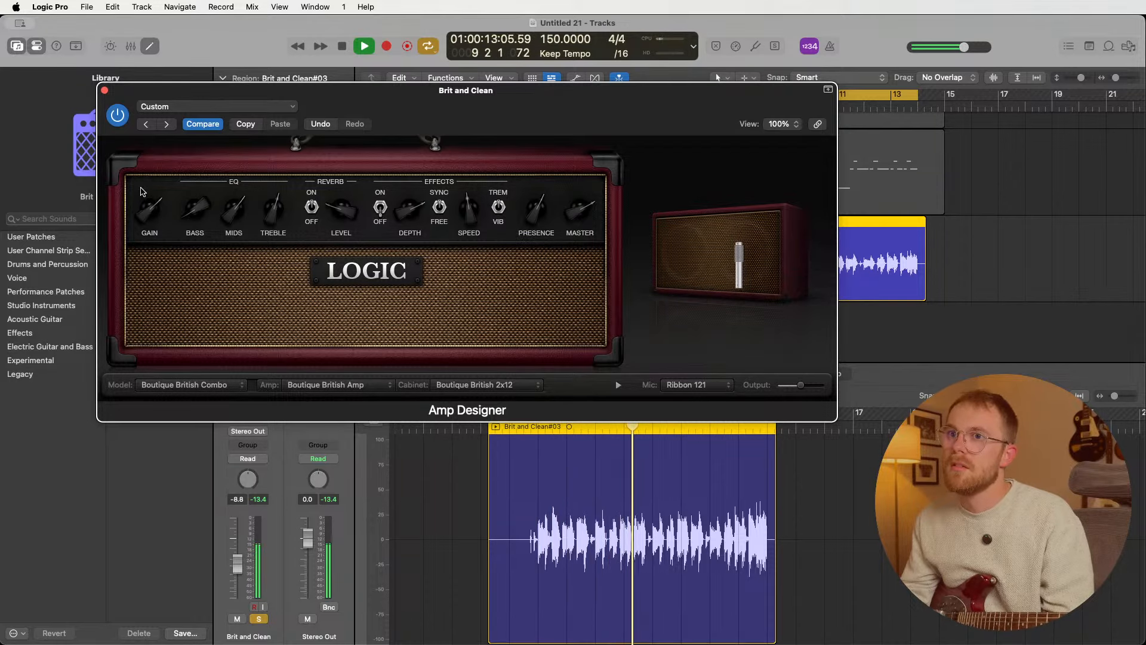
click(104, 91)
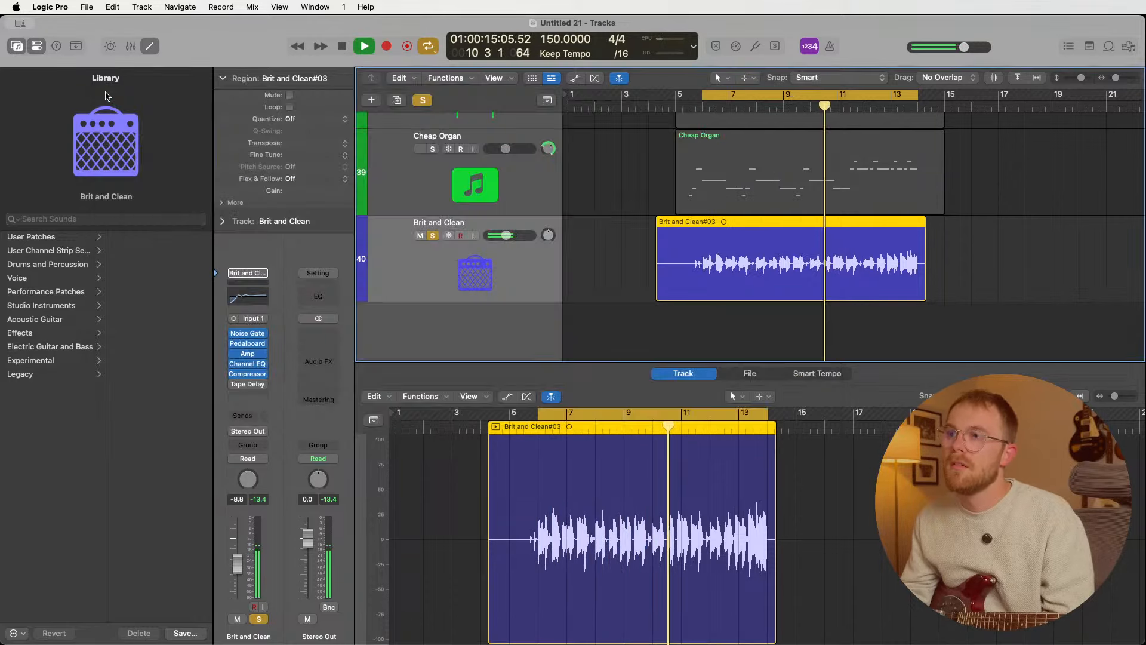
click(597, 316)
key(space)
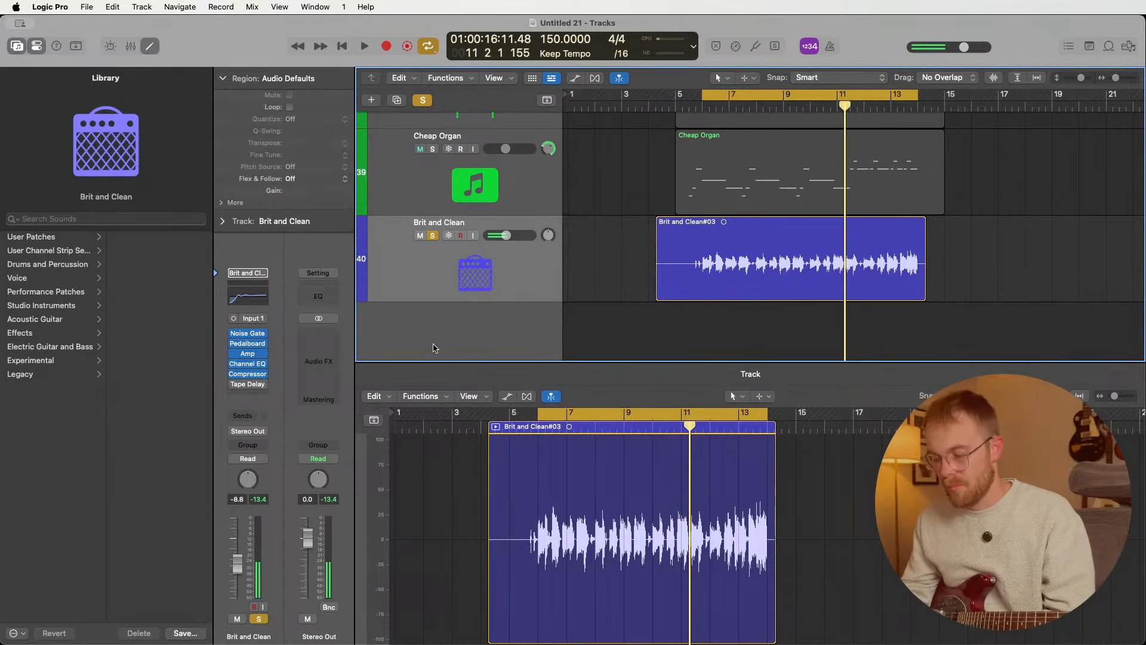
- Duplicate the Brit and Clean guitar track, and pan the original to -40 and the copy to +40
double_click(434, 348)
click(527, 270)
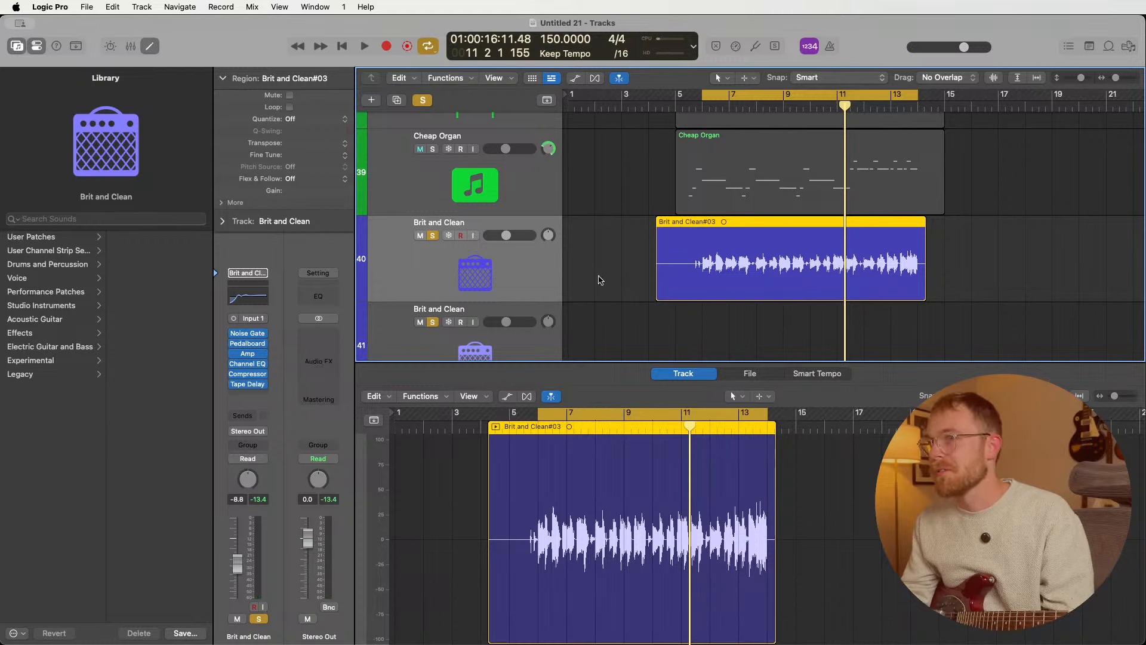
key(space)
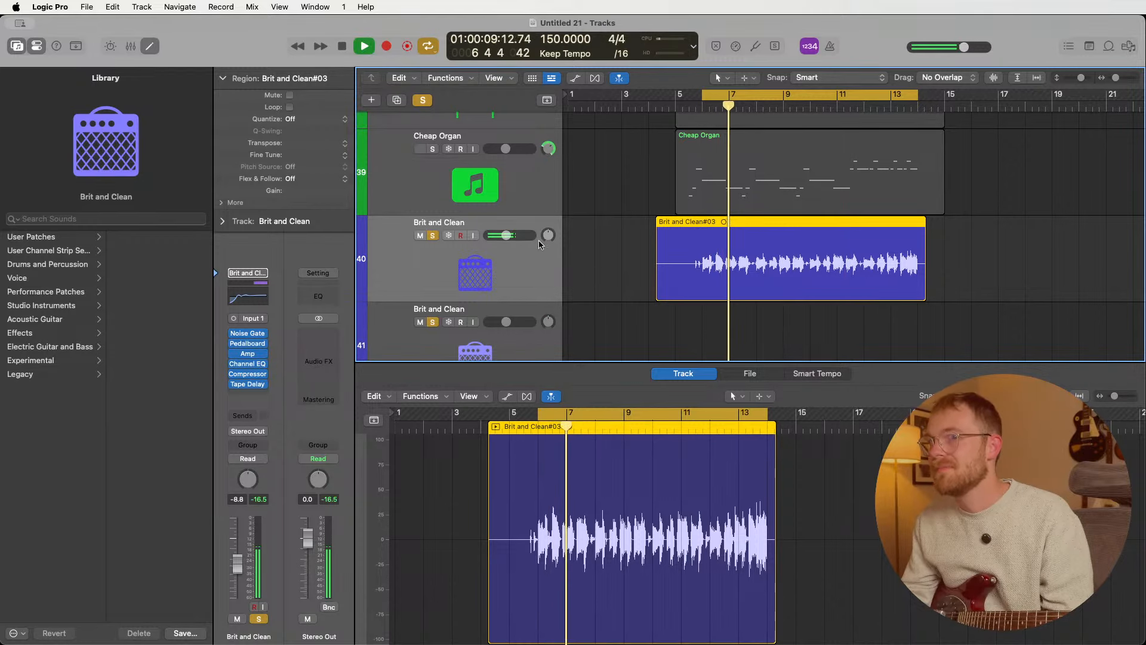
key(space)
right_click(242, 488)
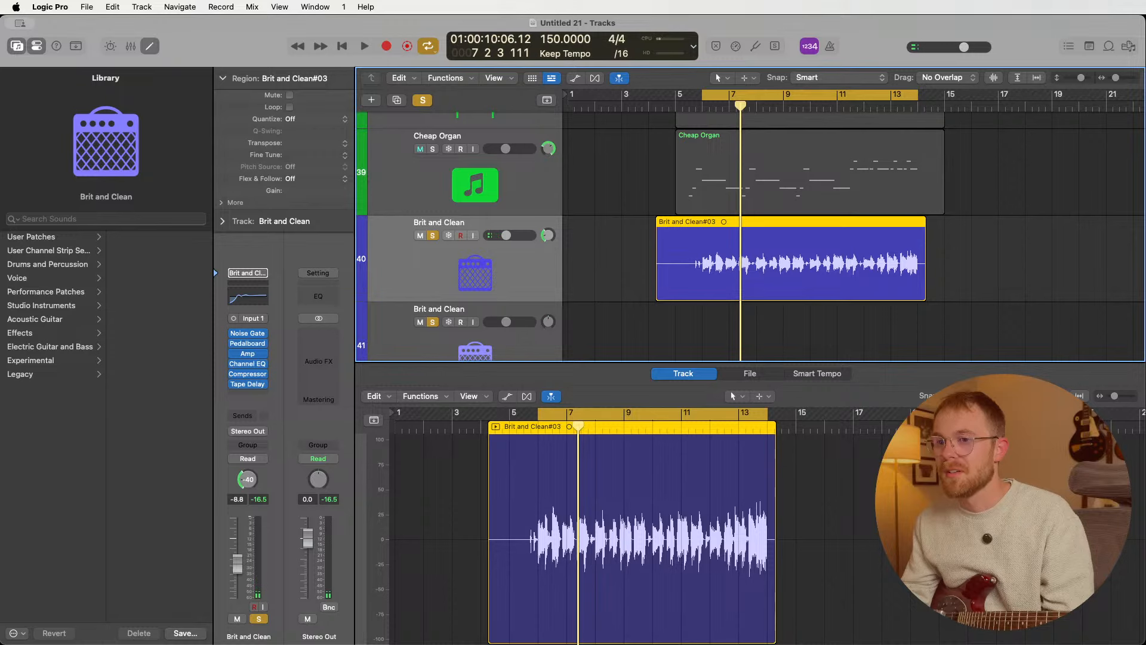
key(Down)
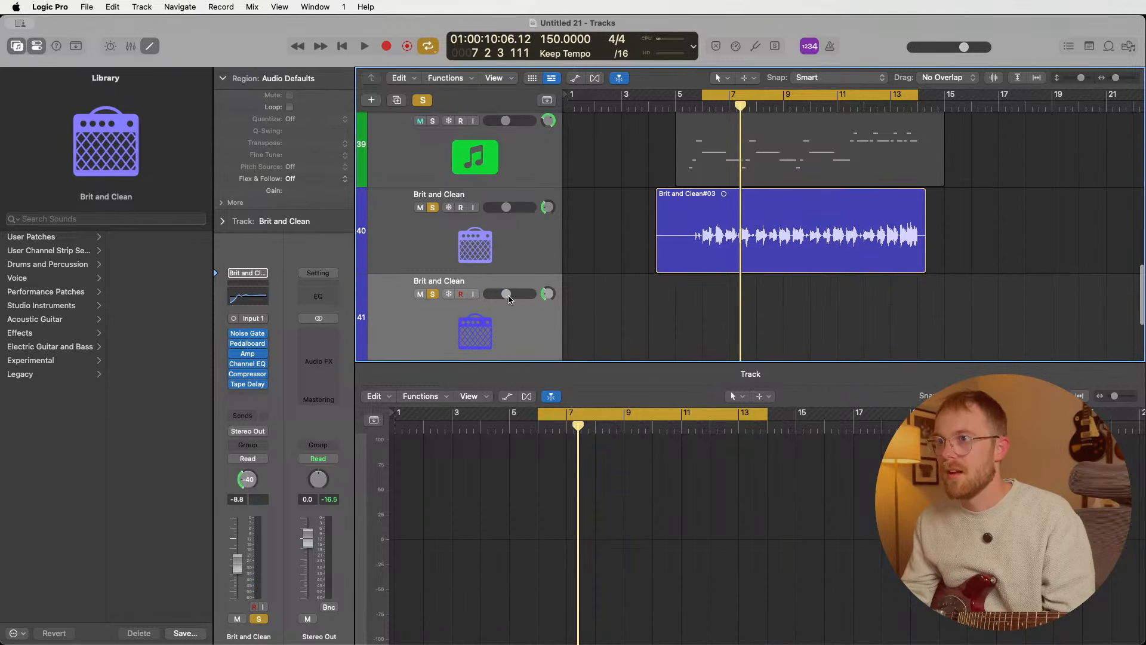
- Turn off the cycle range and all solos, and place the playhead at bar 4
click(420, 207)
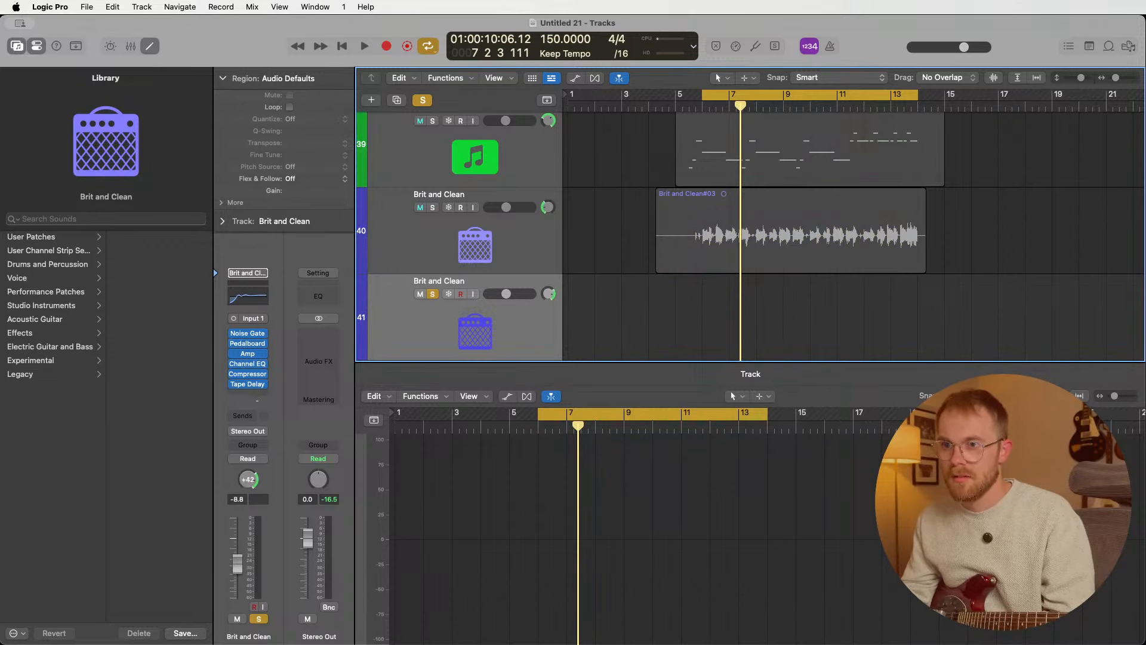
click(721, 97)
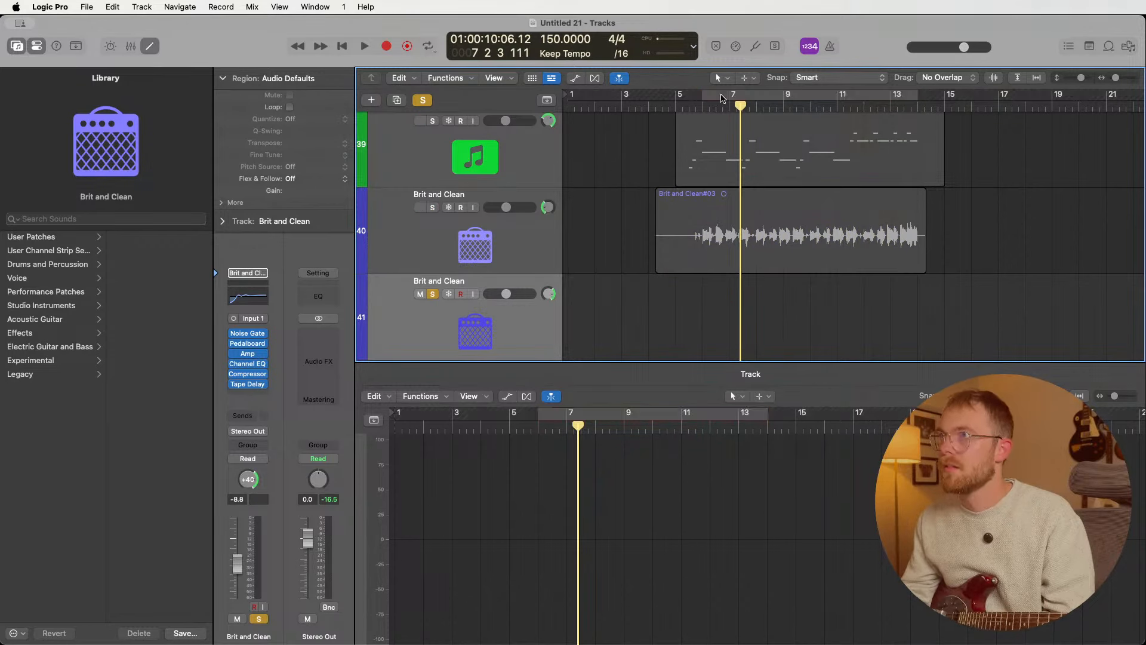
click(648, 107)
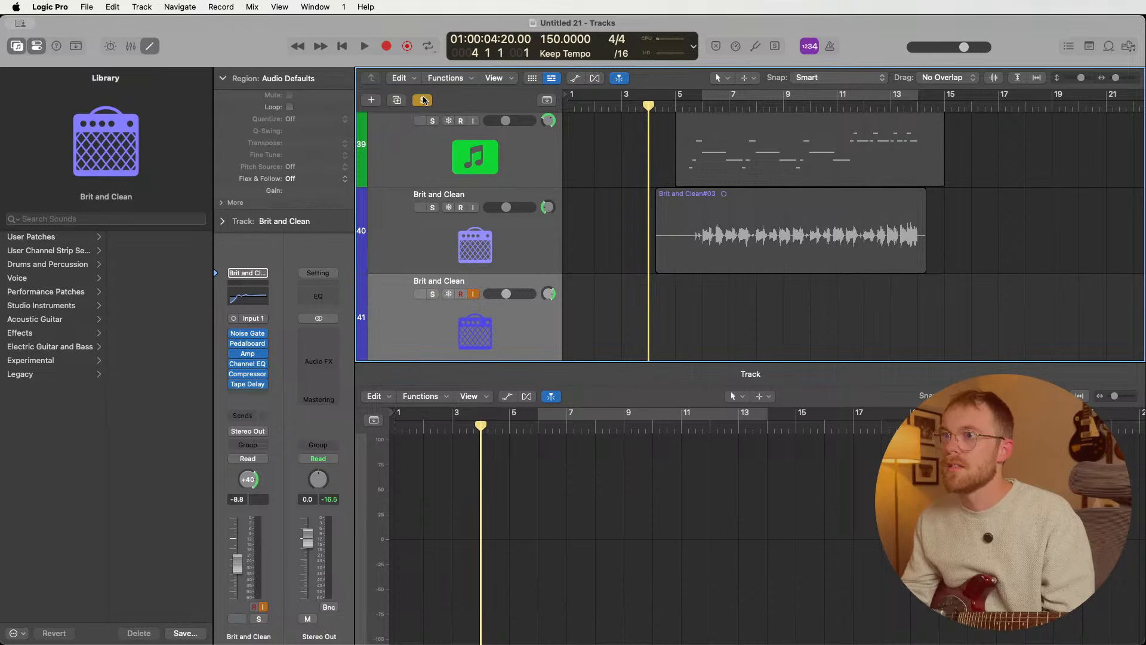
click(423, 100)
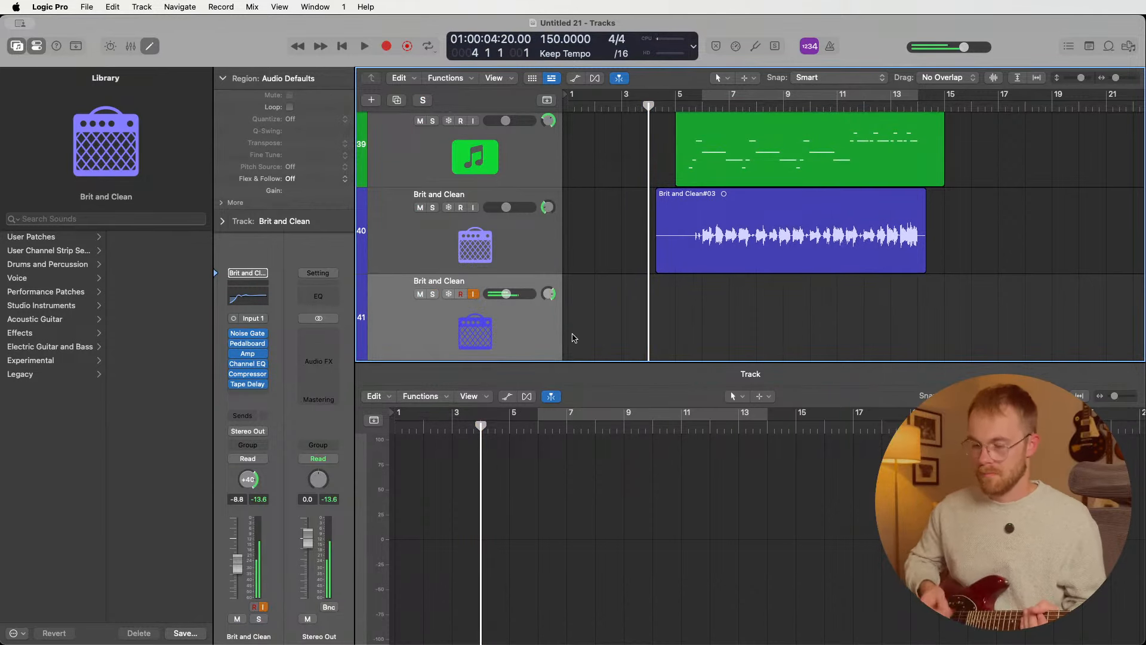
- Record a trial take on the right-panned guitar track from bar 4, and delete both guitar takes
key(r)
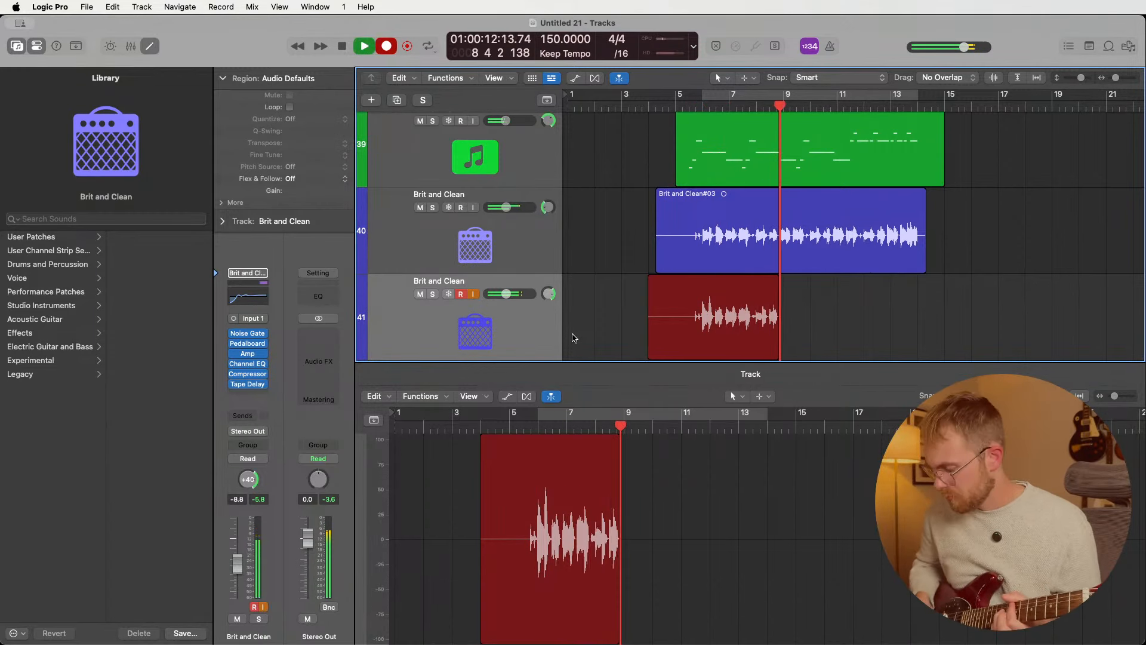
key(space)
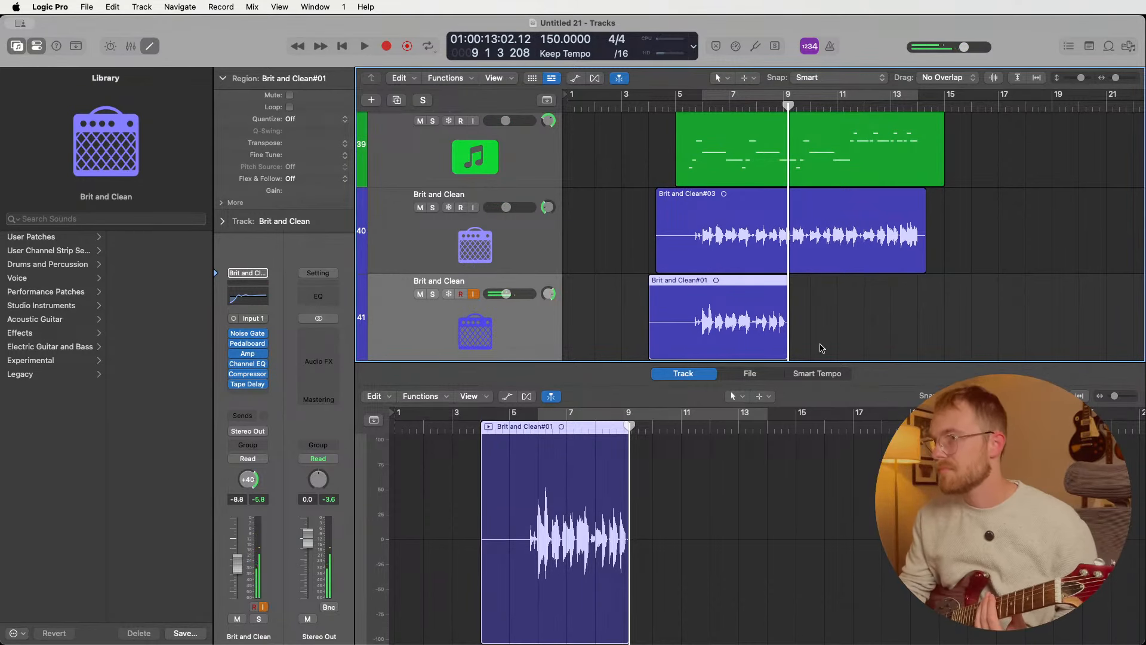
shift+click(740, 267)
key(Delete)
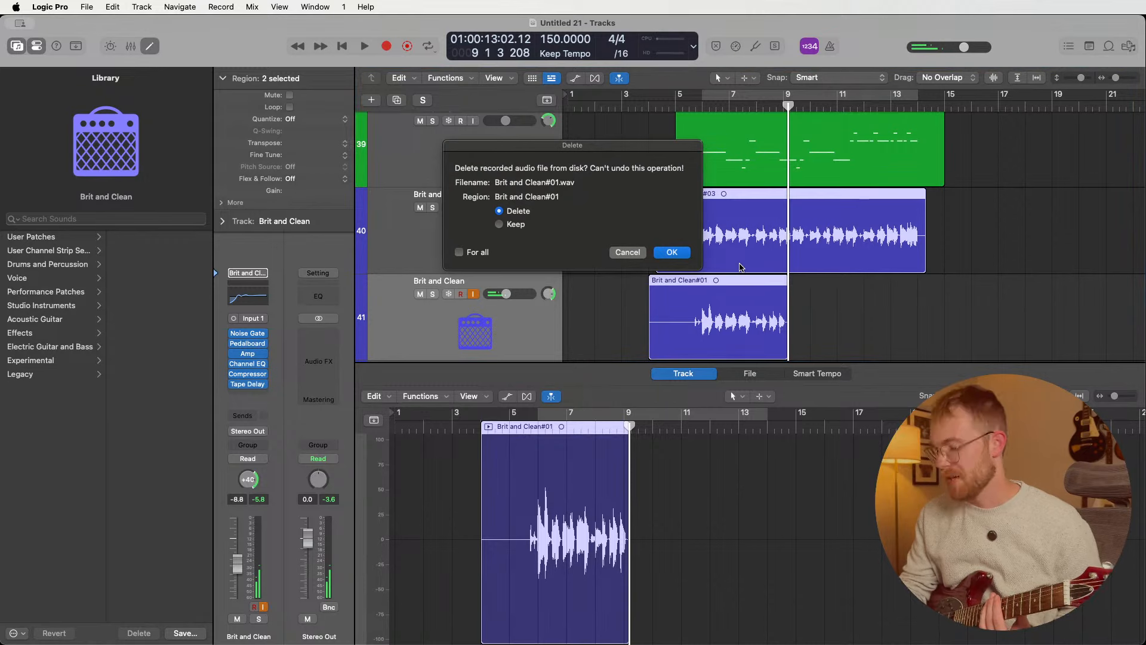
key(Return)
- Record a new take on the left-panned Brit and Clean track from bar 5 to bar 14 with input monitoring on
click(676, 106)
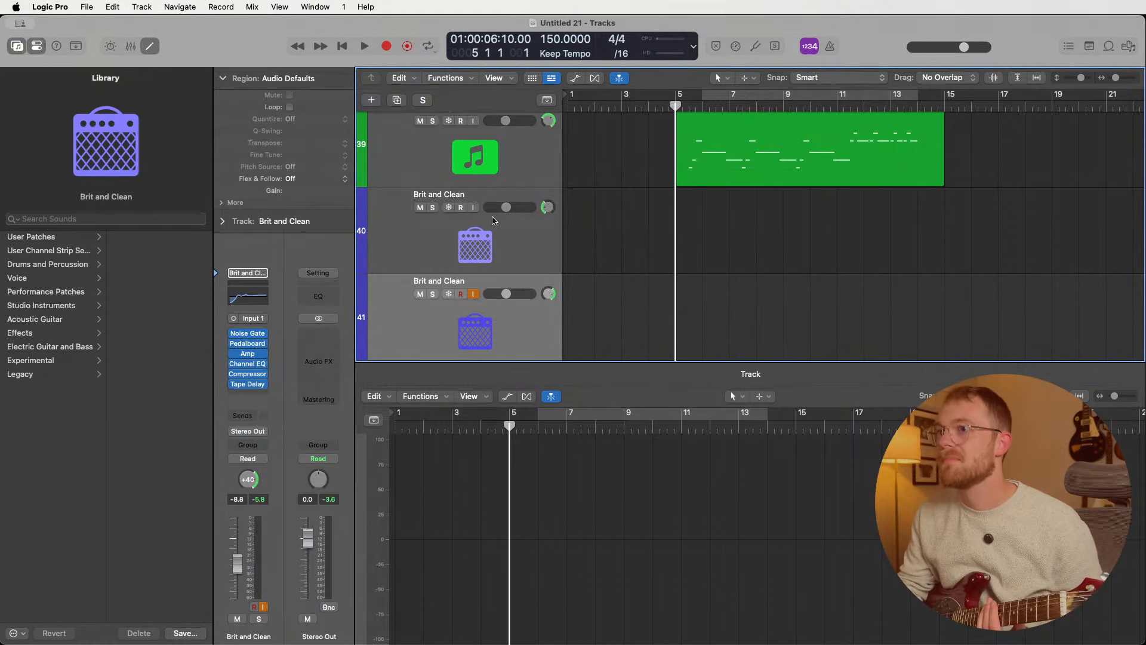
click(464, 220)
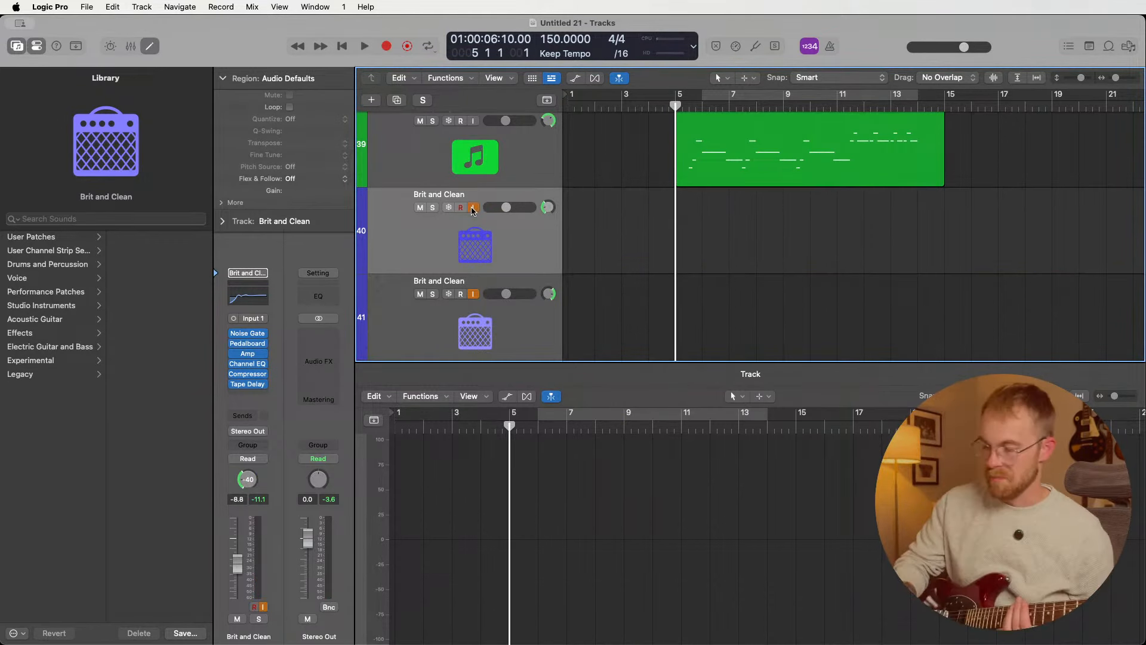
key(r)
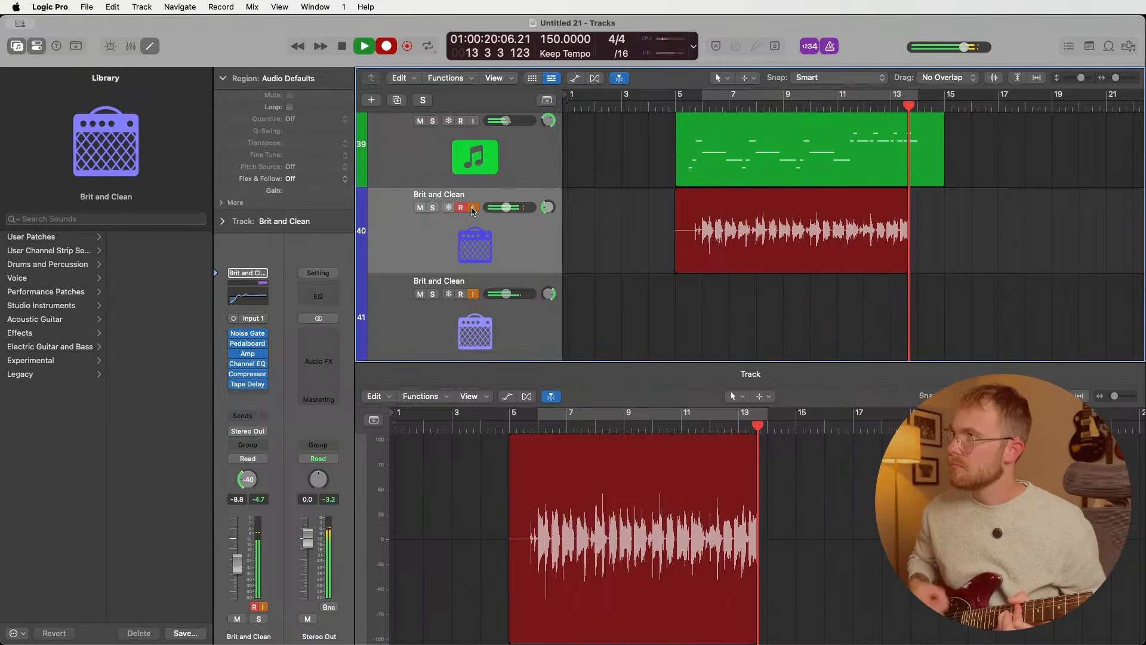
key(space)
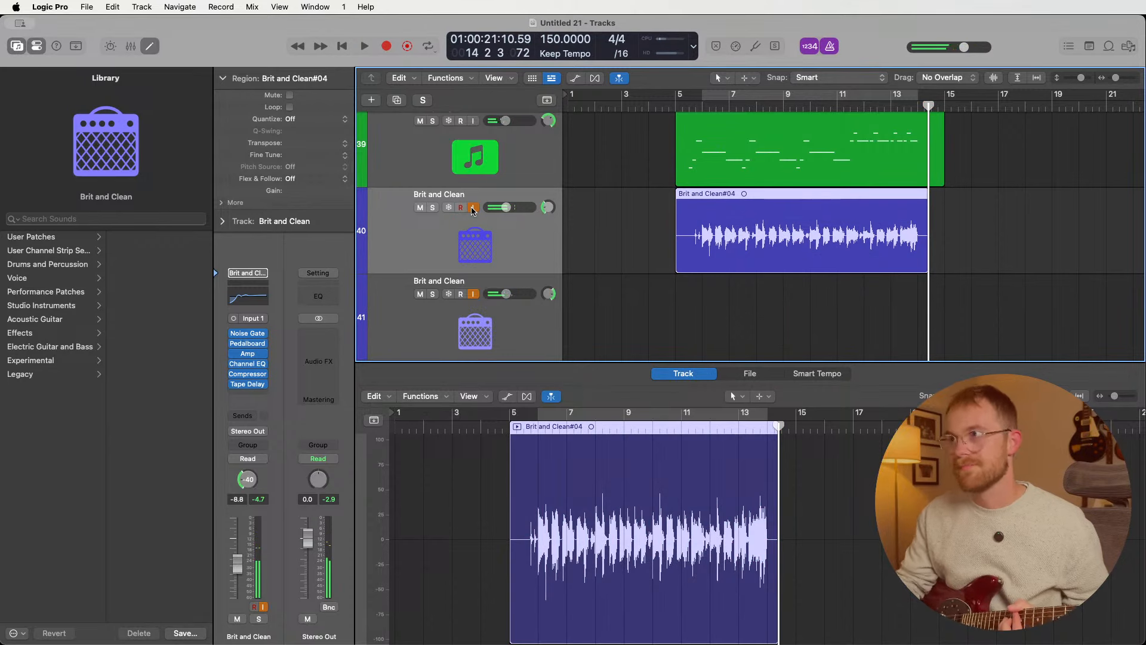
- Record a doubling take on the right-panned Brit and Clean track from bar 5 to bar 14
click(674, 107)
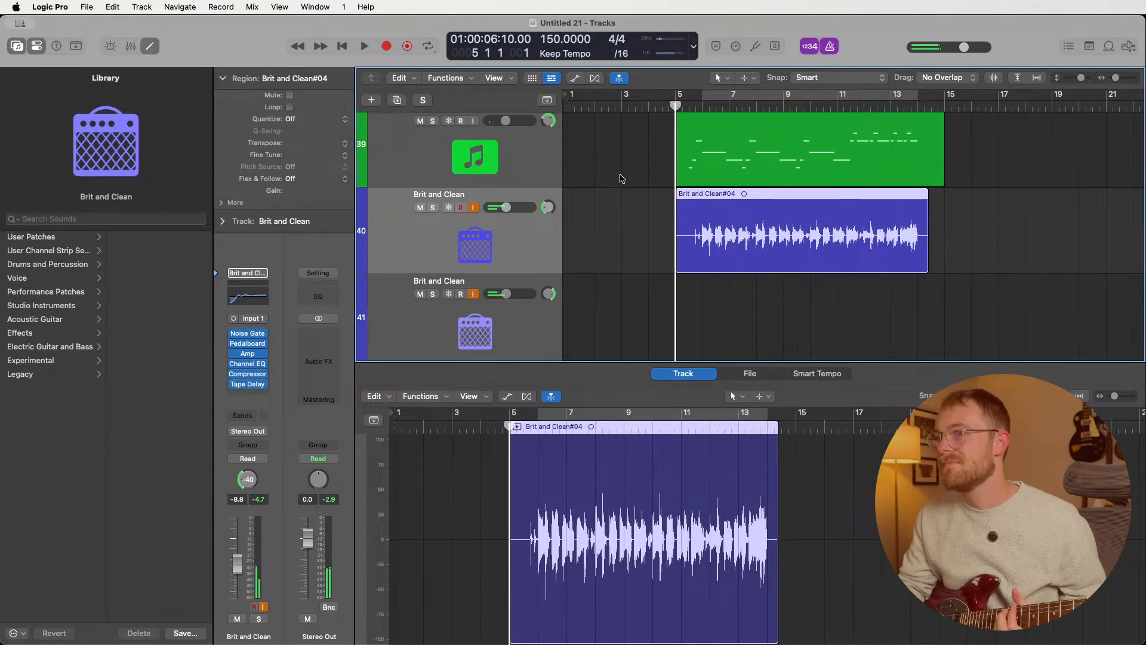
click(547, 325)
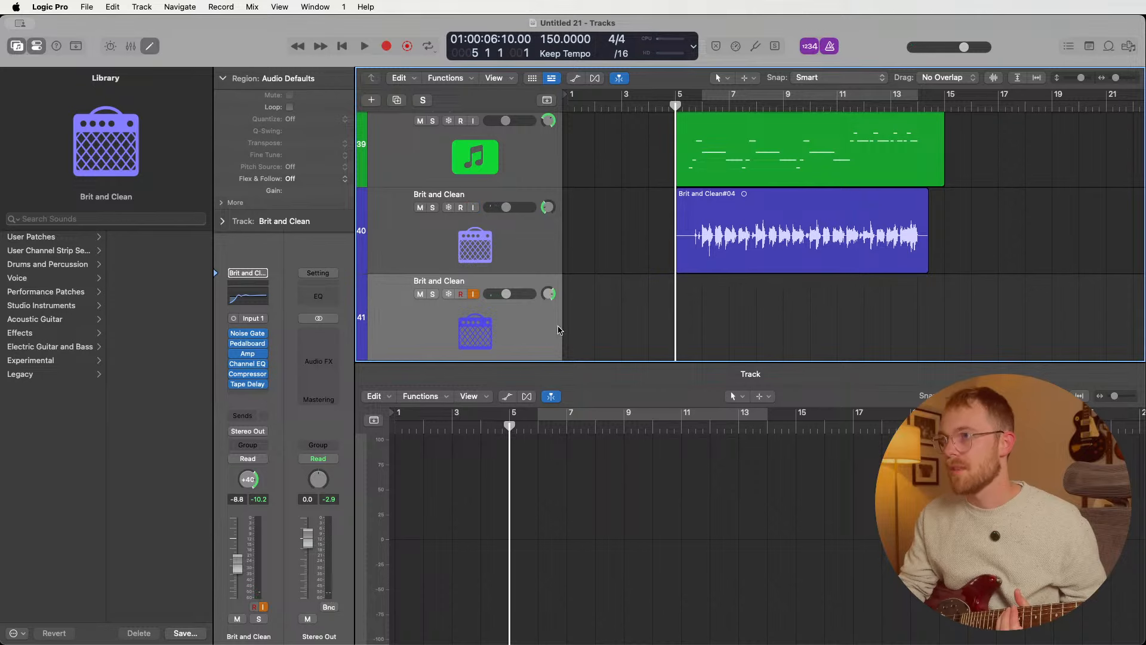
scroll(668, 292, down, 1)
key(r)
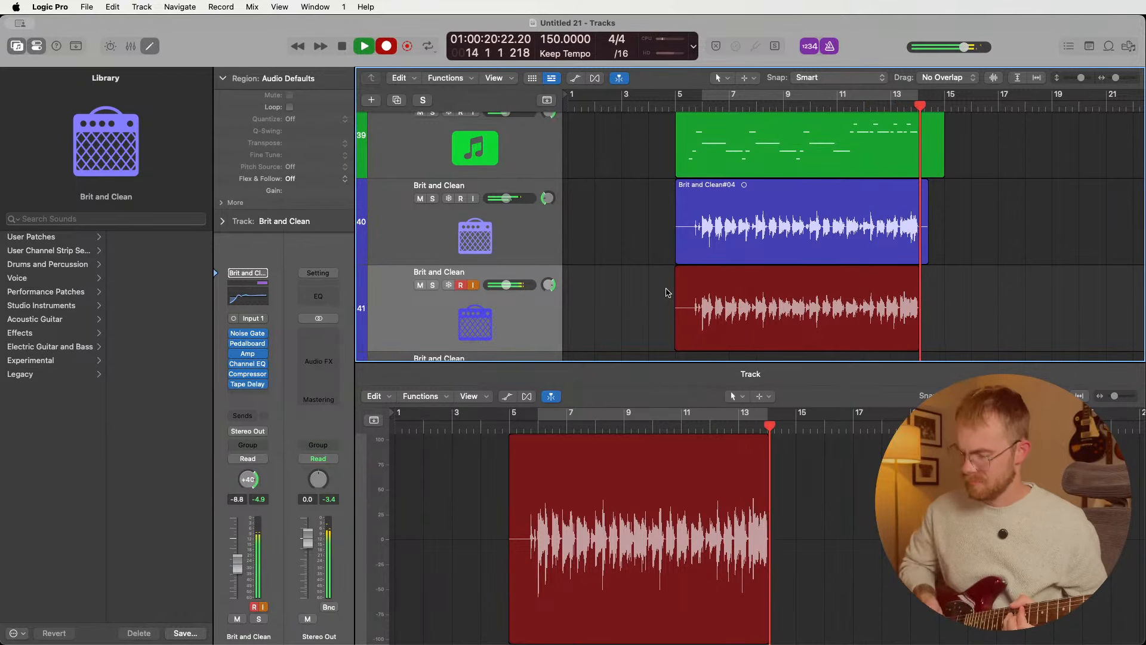
key(space)
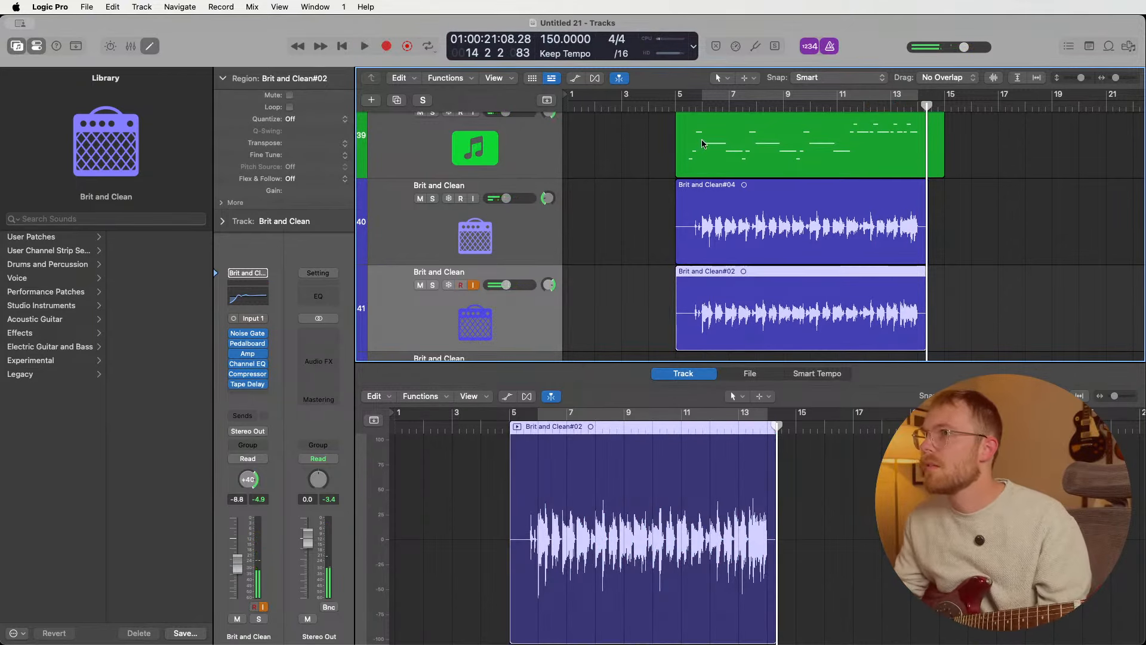
- Play the cycle range with both recorded guitar tracks soloed, and lower their volume to -12.2 dB
key(c)
key(space)
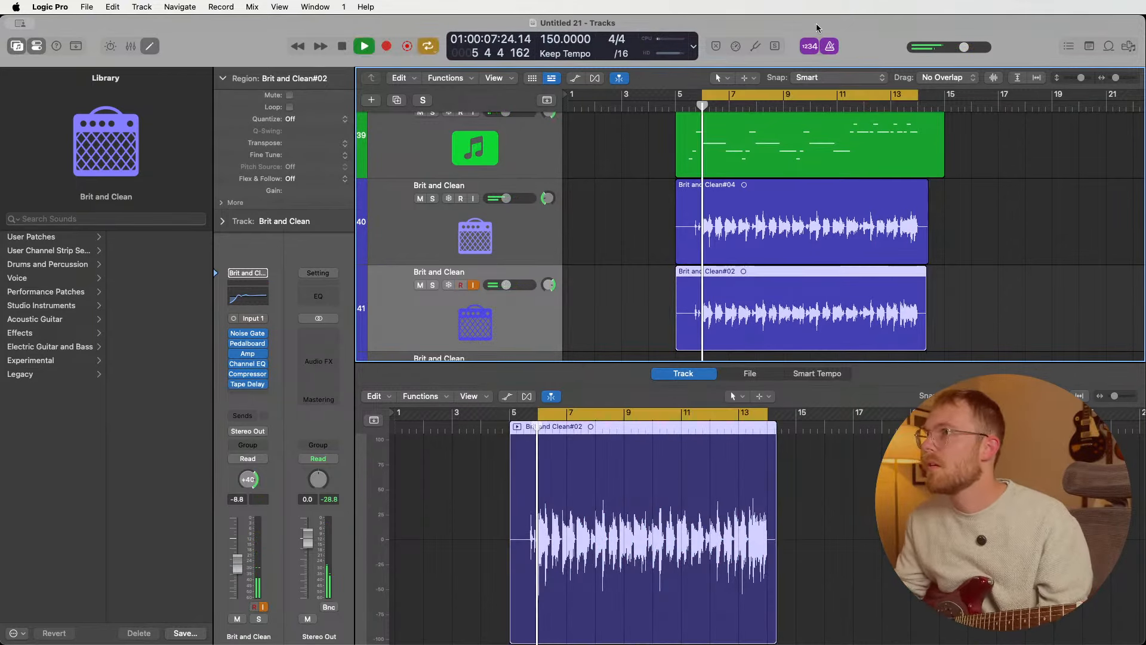
click(520, 242)
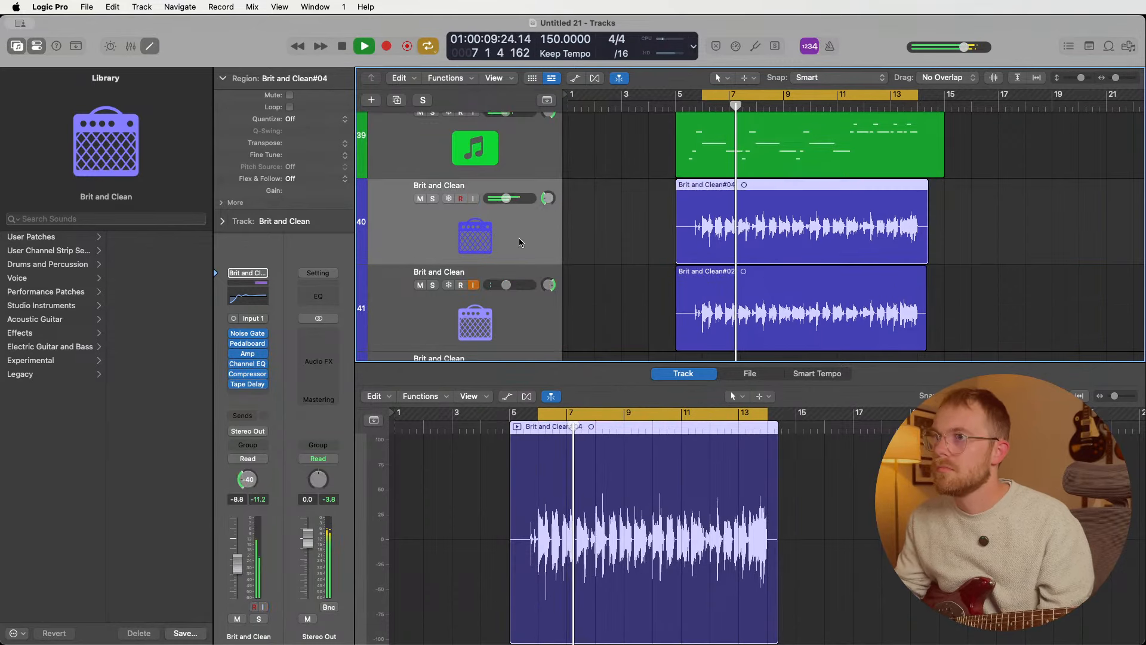
shift+click(517, 315)
key(s)
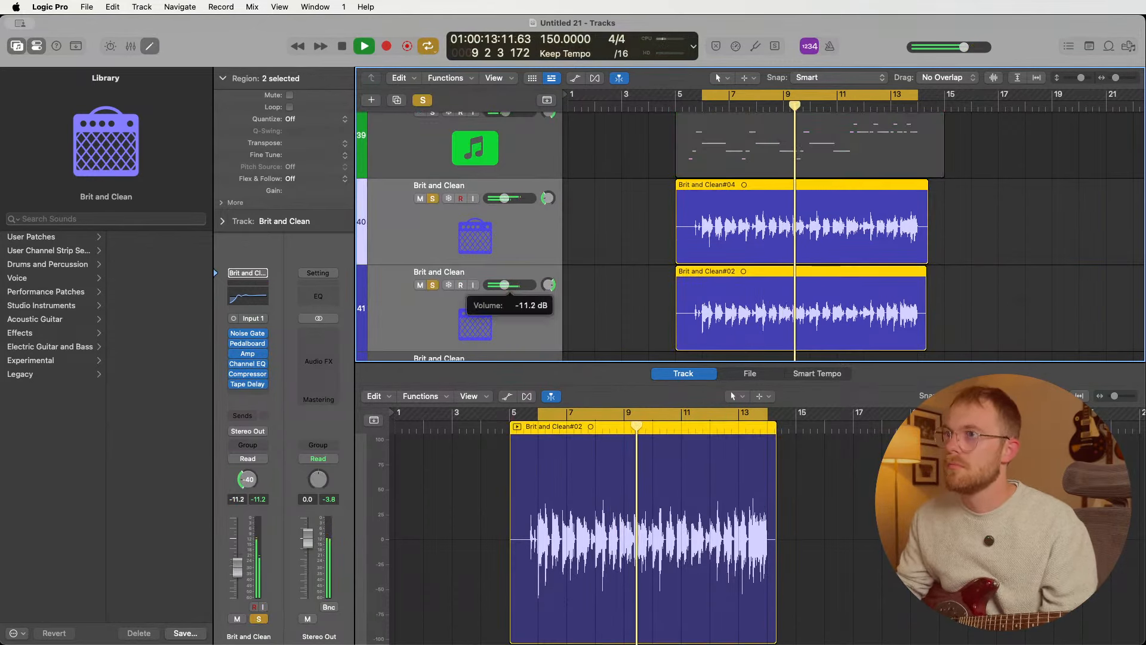
key(space)
- Group the two selected guitar tracks into a summing stack
right_click(525, 253)
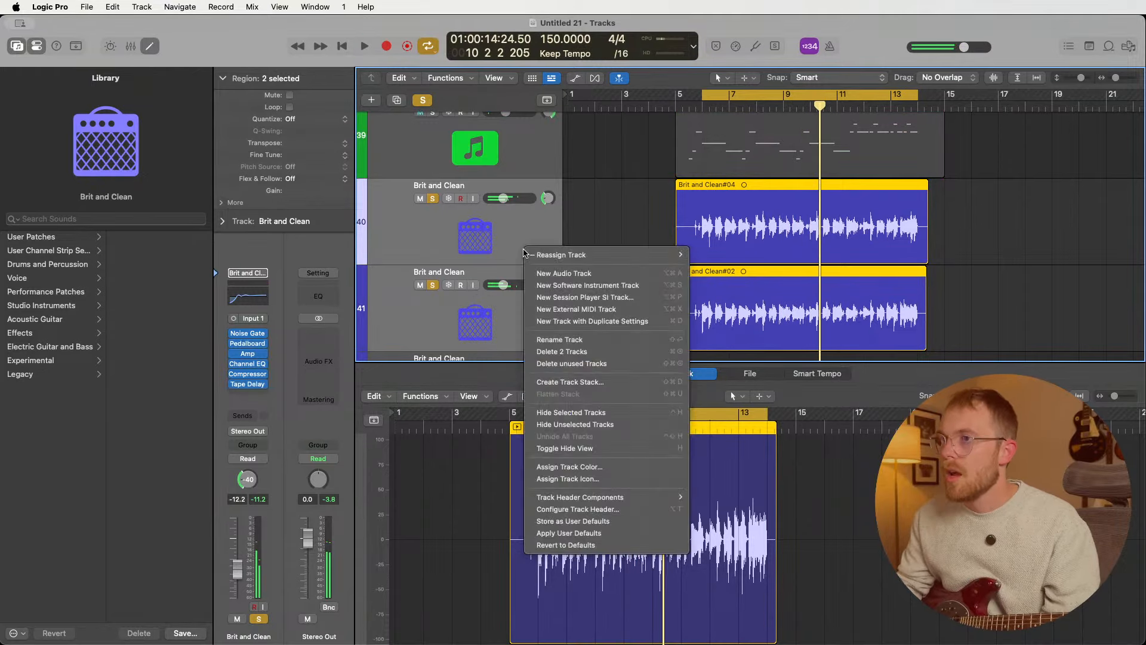
click(613, 383)
click(668, 387)
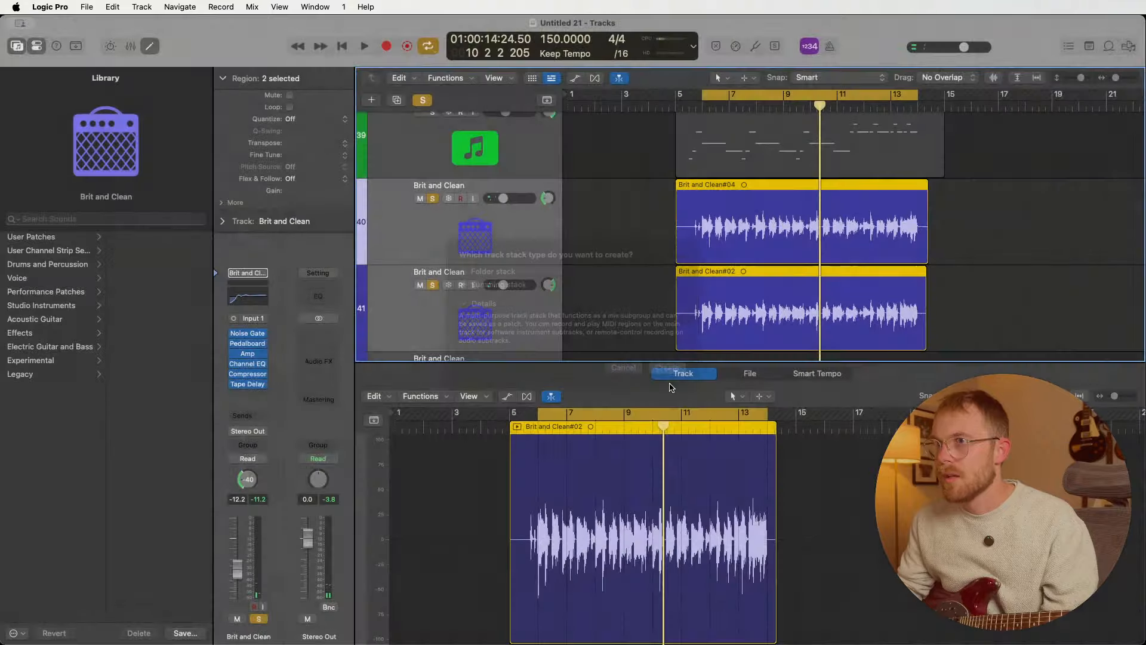
click(378, 222)
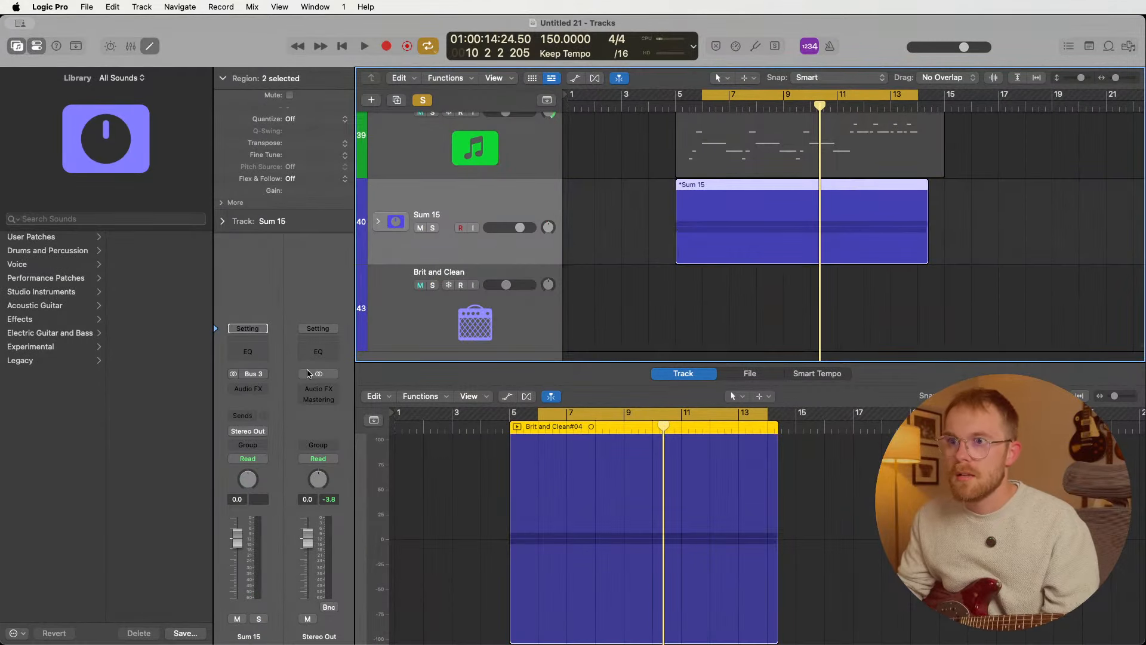
- Add a Channel EQ to the guitar stack with an 18 dB/oct low cut at 230 Hz
click(246, 356)
click(249, 385)
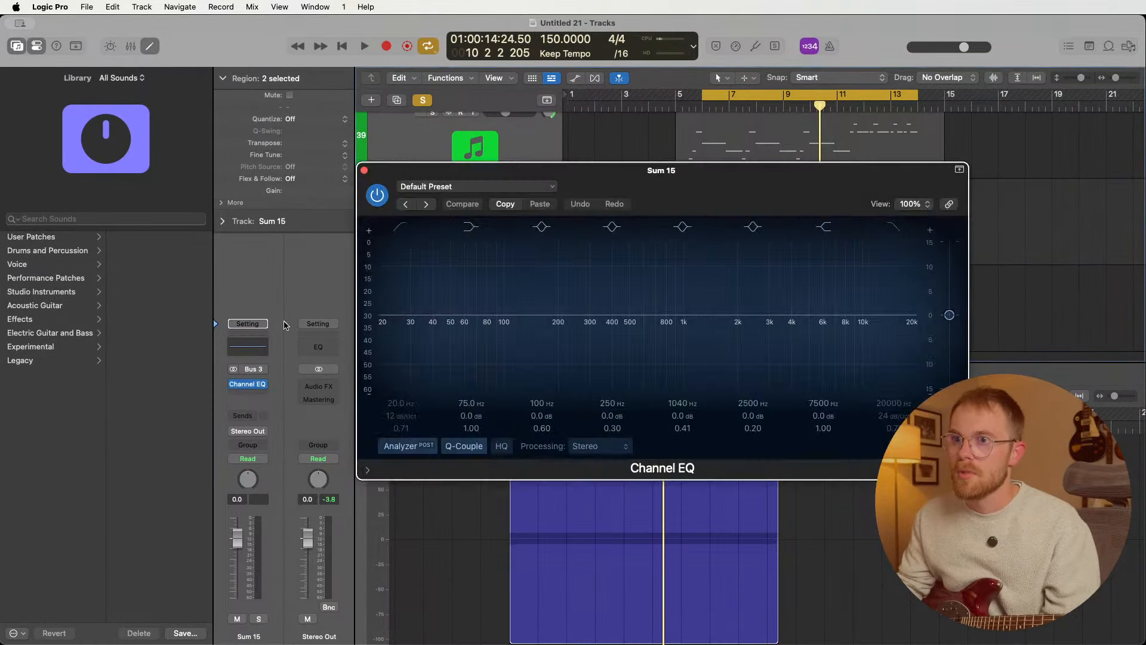
click(401, 227)
key(space)
drag(410, 404, 410, 358)
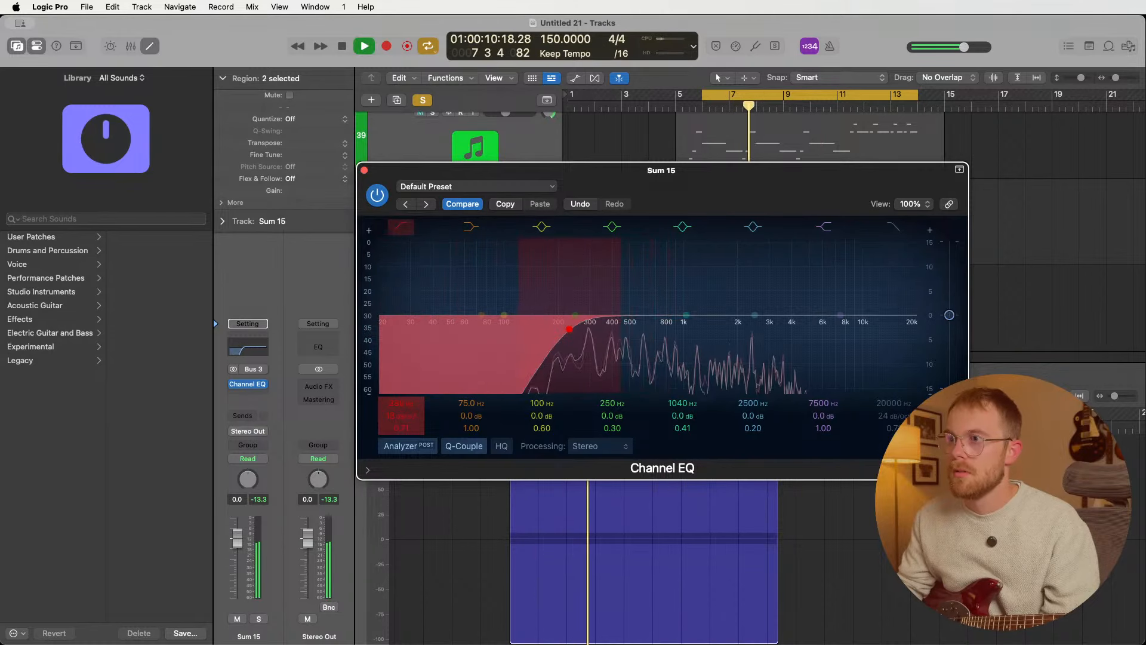
- Boost the guitar stack's EQ by 2.4 dB at 805 Hz with Q 1.20, and notch 300 Hz by -24 dB with Q 100
drag(686, 315, 666, 296)
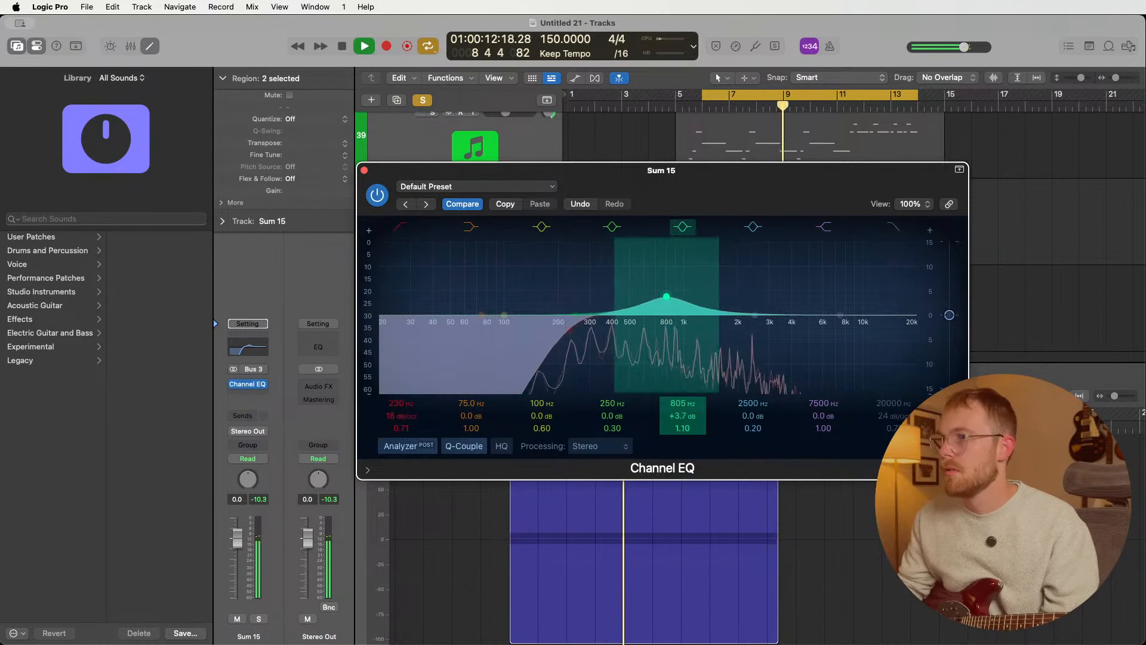
key(space)
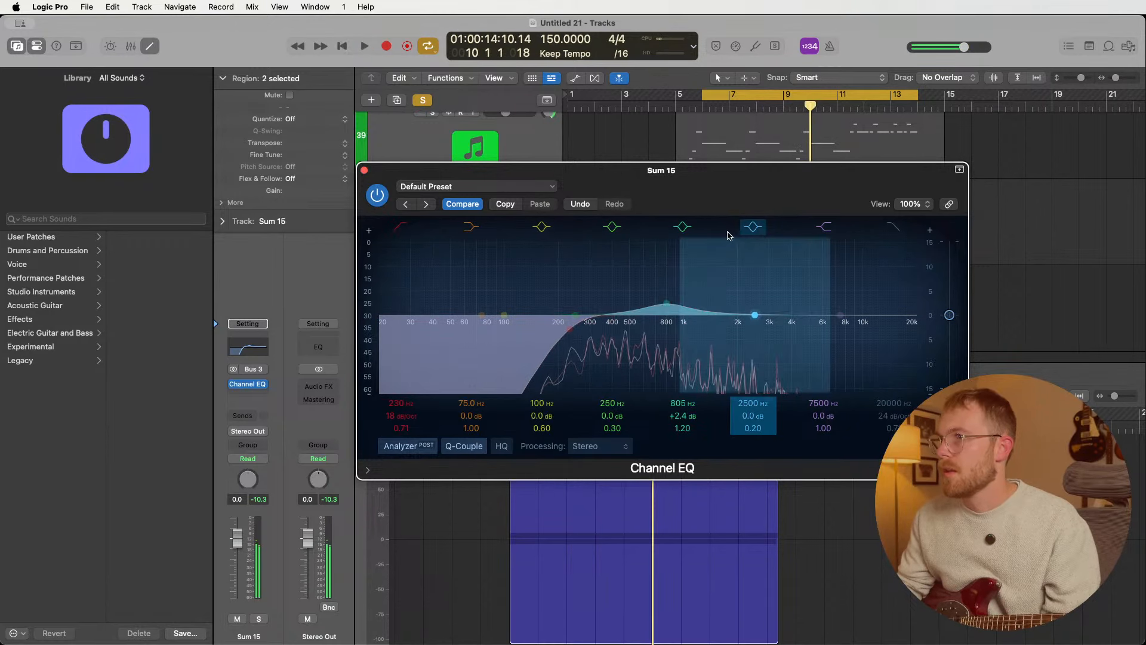
mouse_move(612, 428)
mouse_down()
mouse_move(614, 391)
mouse_move(613, 436)
mouse_up()
key(space)
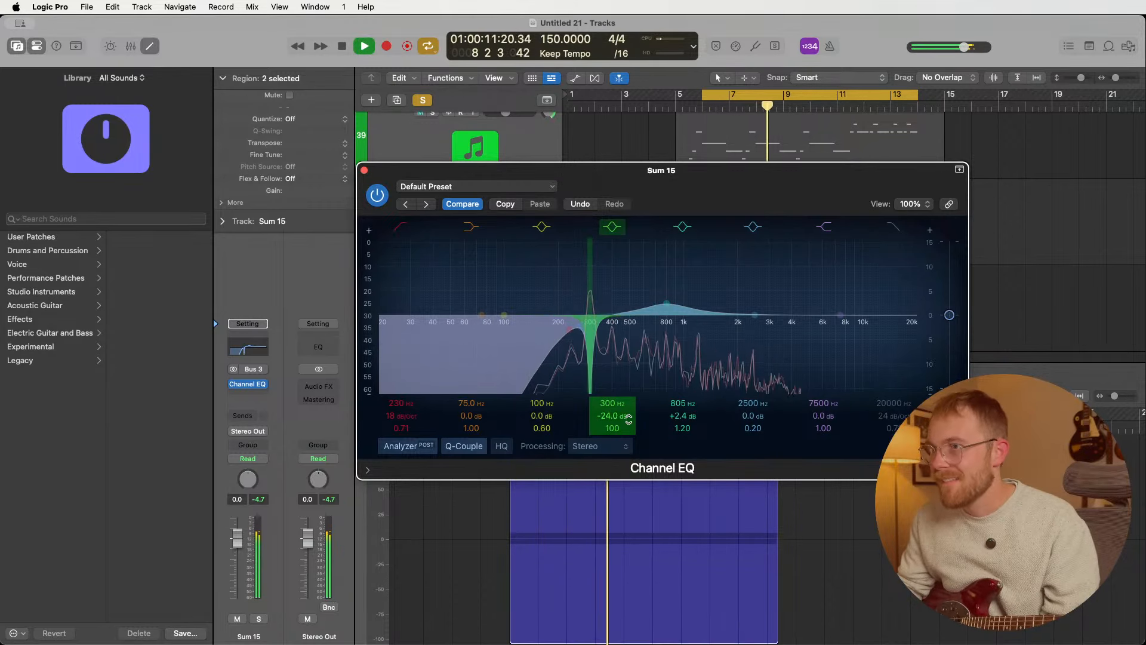
key(space)
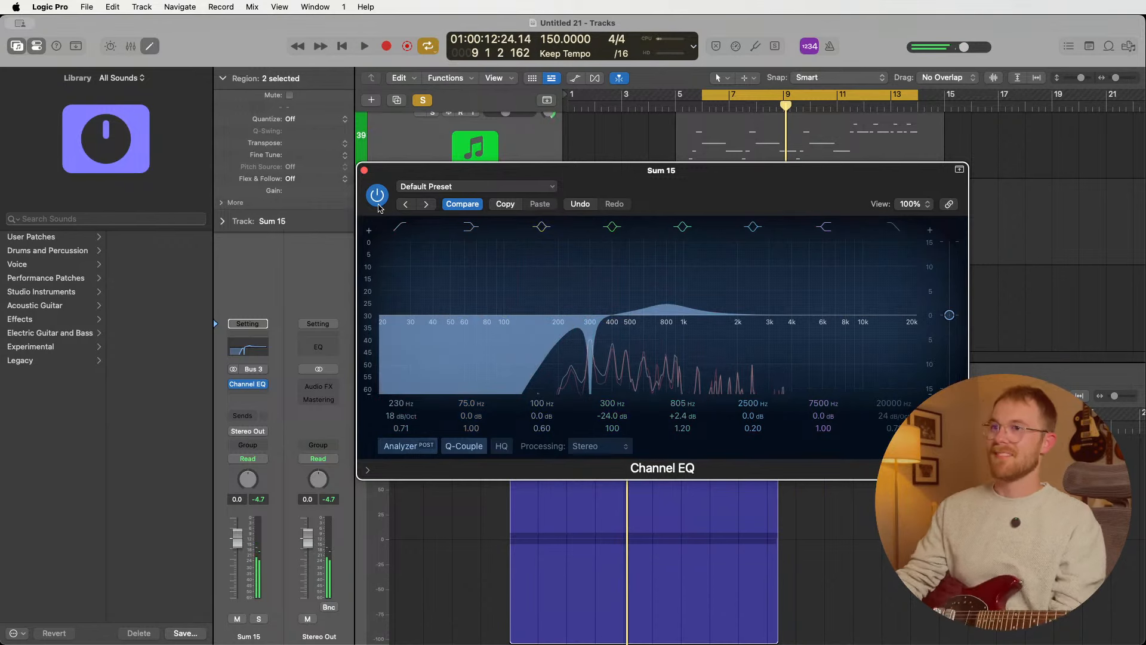
click(364, 171)
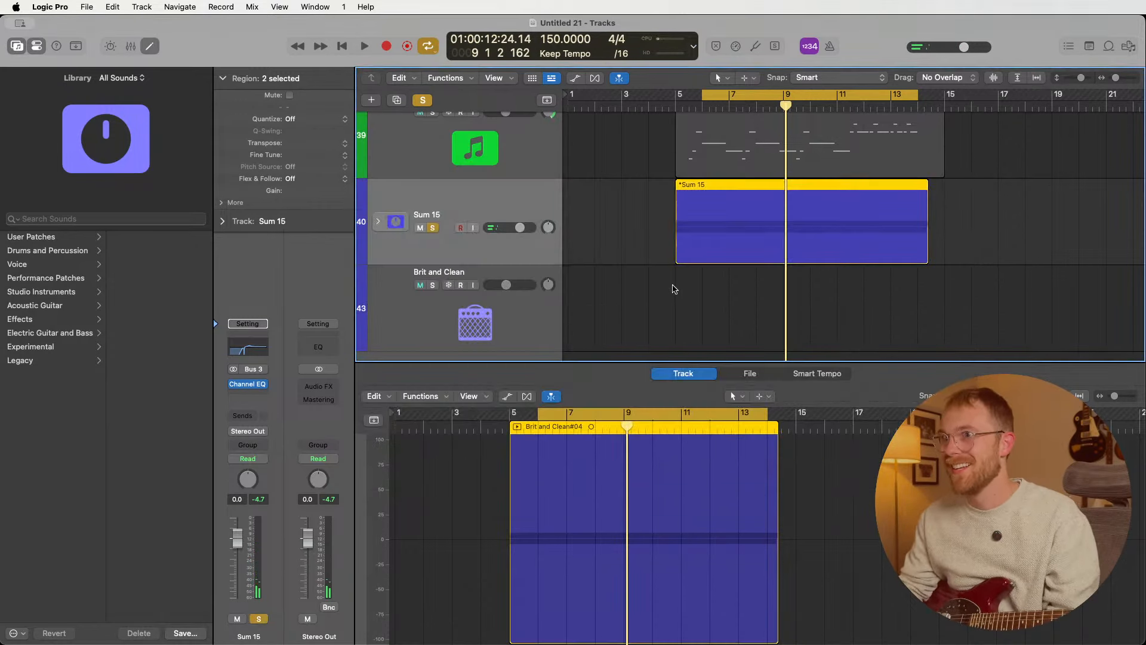
- Play the full mix with all solos cleared, and reset the guitar stack's volume to 0 dB
key(space)
click(423, 99)
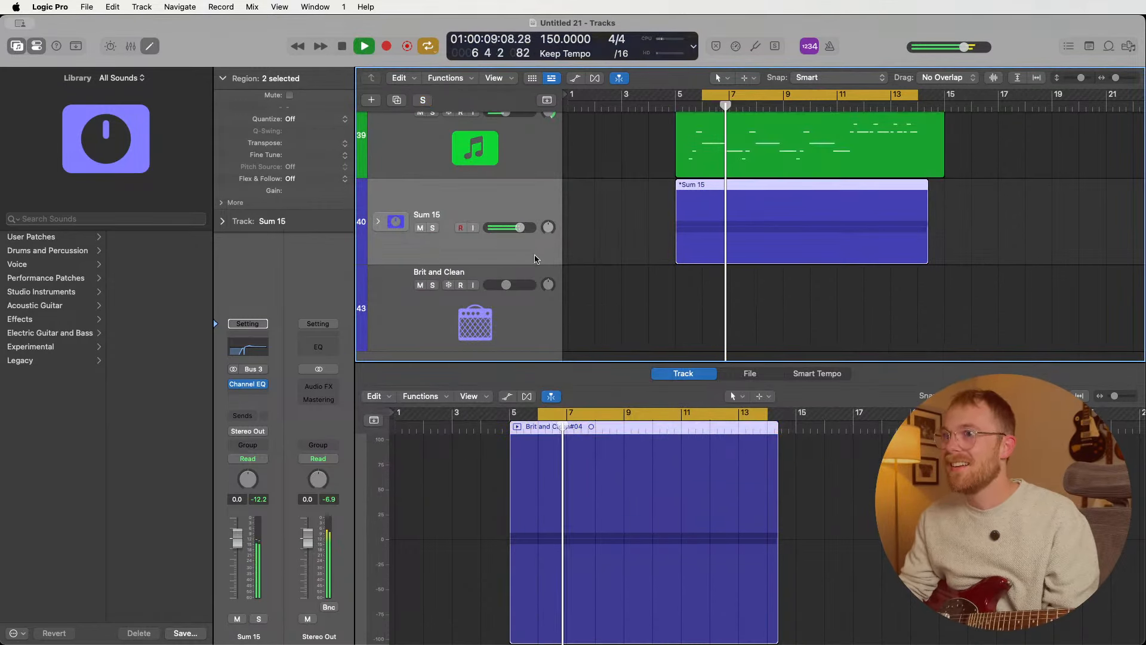
drag(521, 232, 519, 230)
alt+click(519, 228)
click(604, 248)
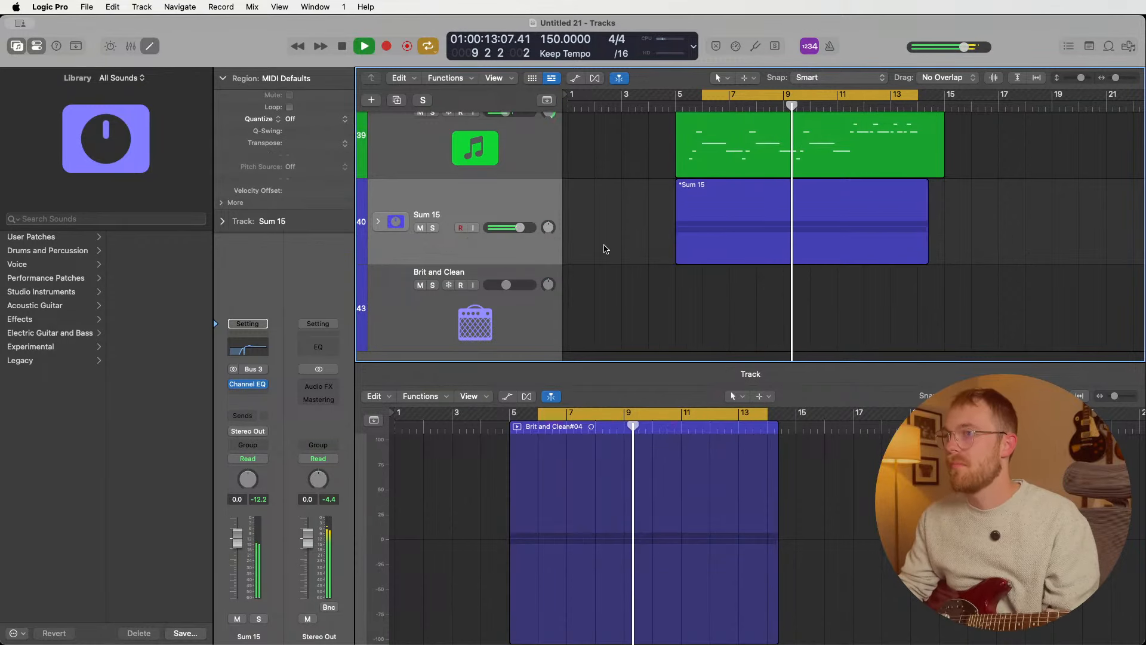
- Select the empty Brit and Clean guitar track, enable its input monitoring and stop playback
scroll(661, 272, down, 1)
scroll(660, 273, down, 1)
click(524, 308)
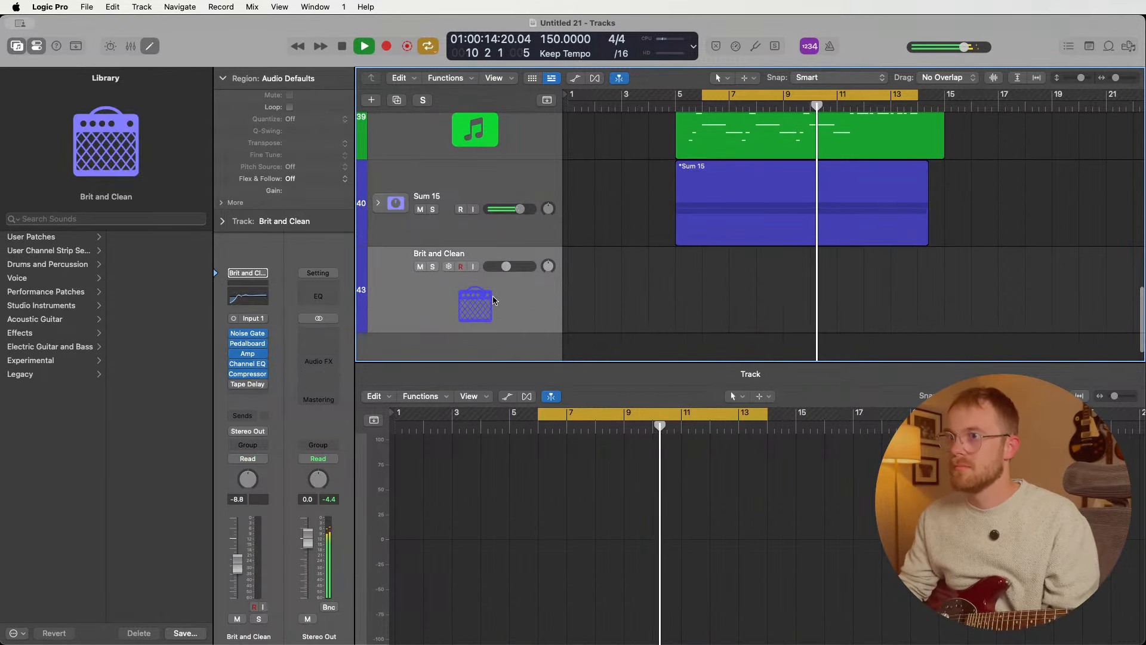
click(474, 267)
key(space)
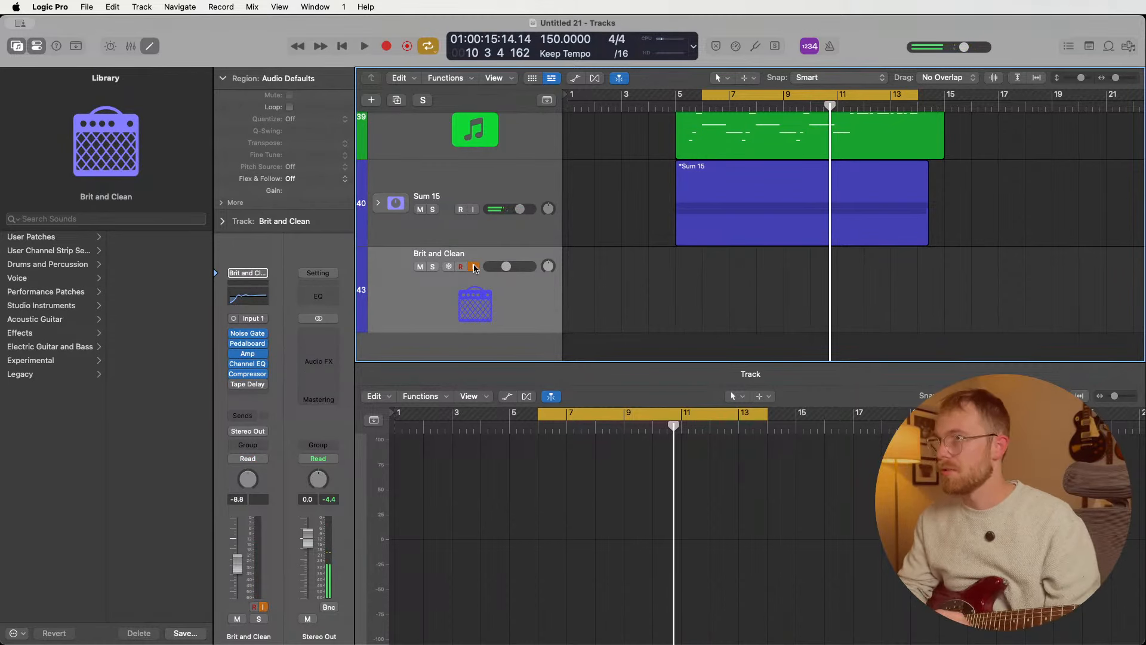
- Select the Cheap Organ track, turn off the cycle range and play the song from bar 6
scroll(656, 249, up, 2)
click(543, 189)
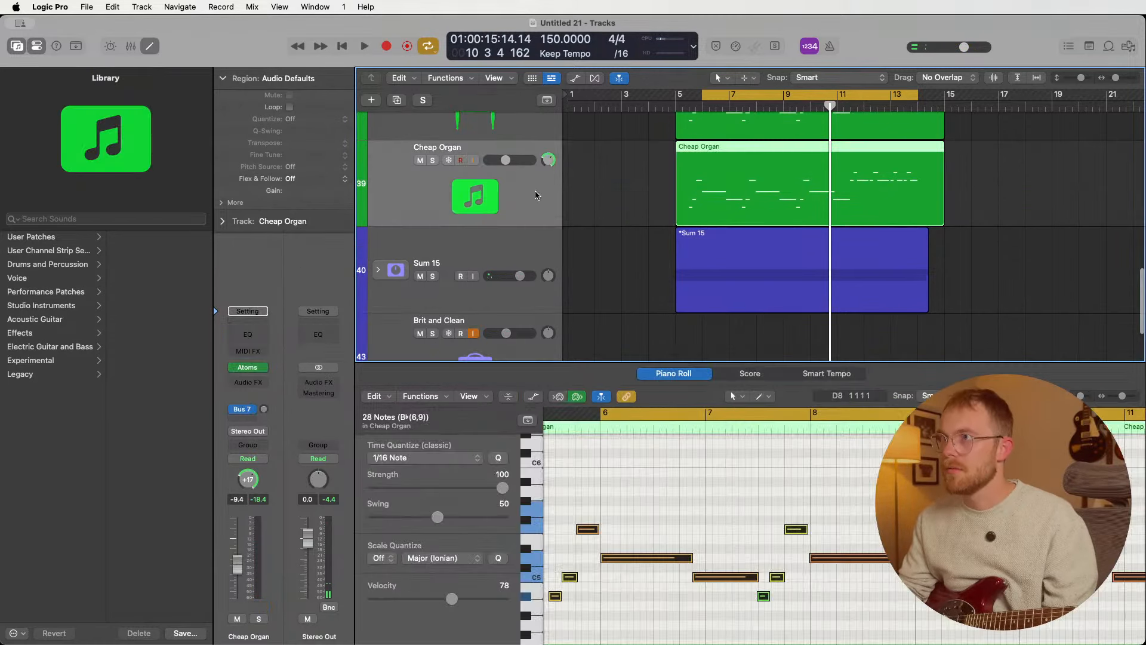
click(708, 97)
key(shift+space)
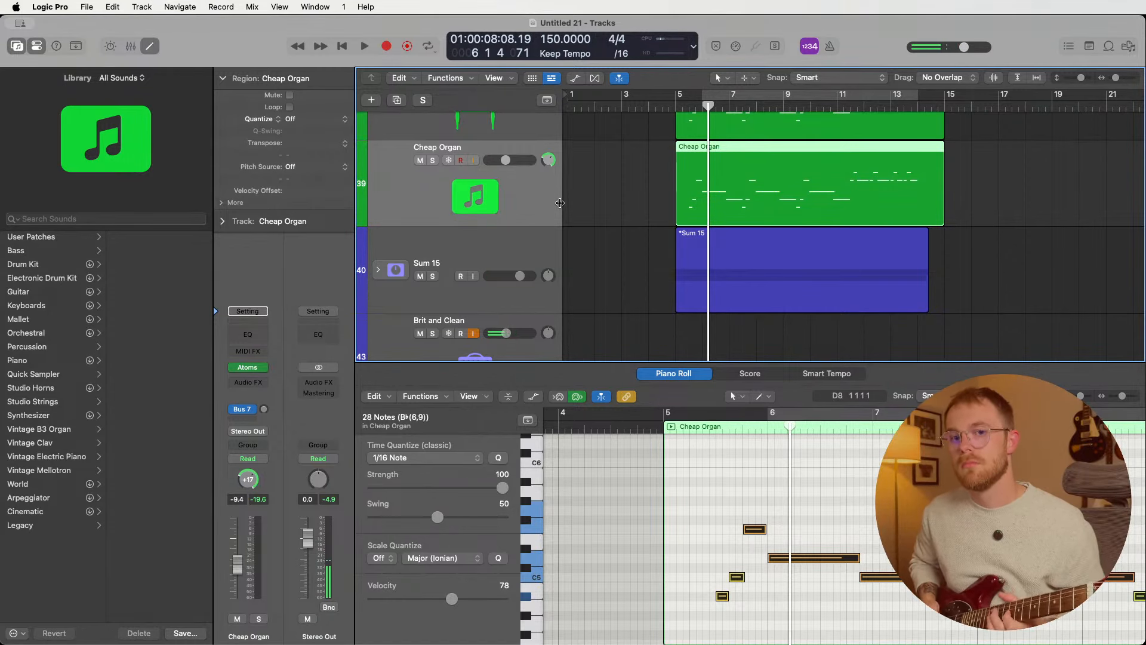
key(space)
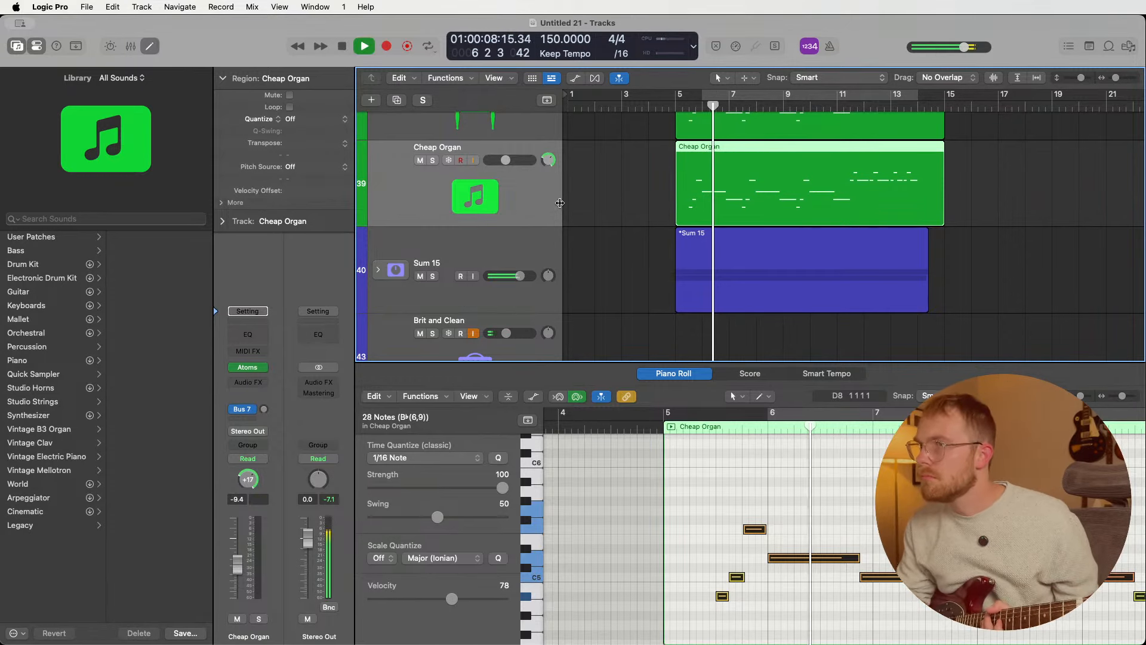
- Raise the volume of the empty Brit and Clean guitar track to -0.7 dB
scroll(537, 239, down, 3)
click(507, 273)
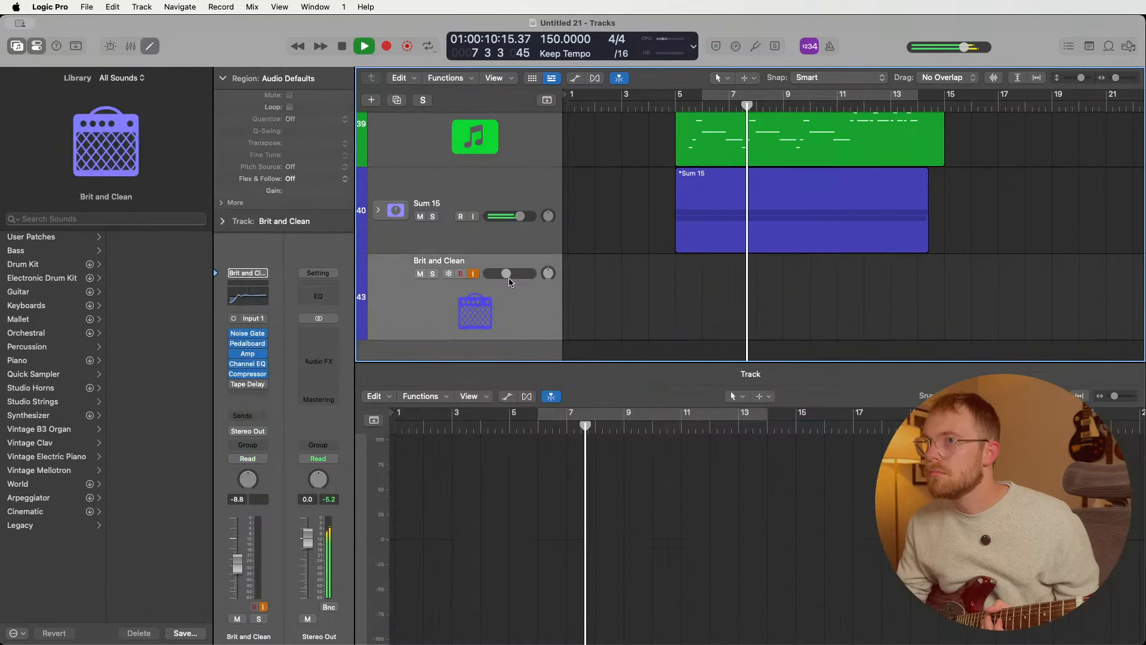
drag(506, 273, 519, 273)
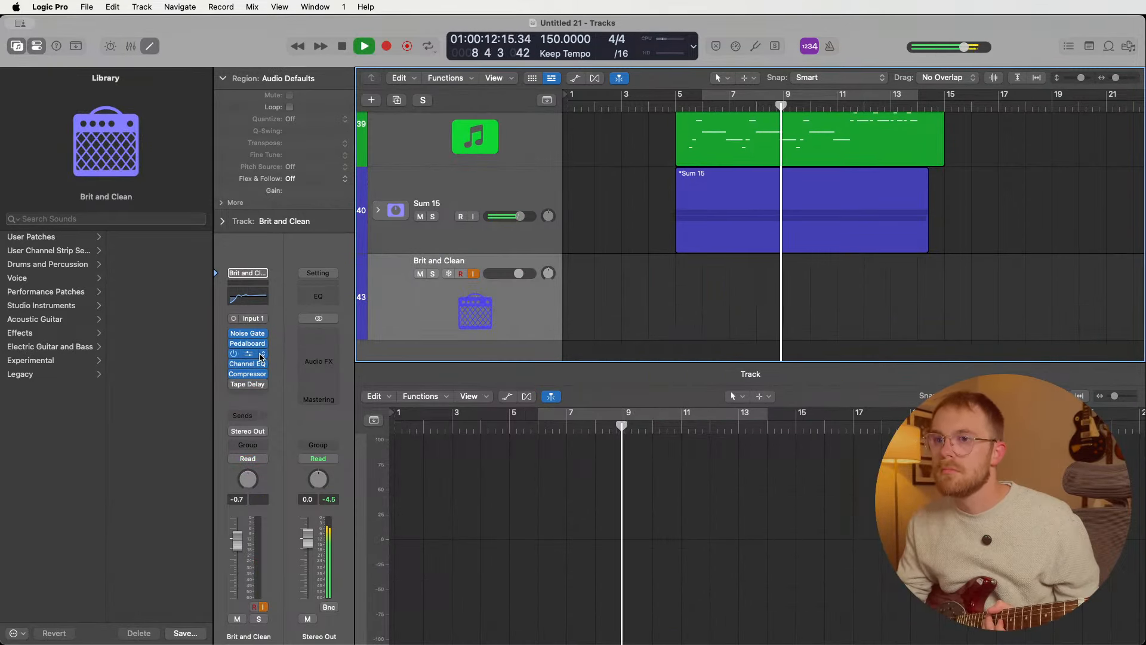
- Switch on the Hi-Drive treble boost pedal in the Brit and Clean track's Pedalboard, close the plug-in and stop playback
mouse_move(251, 339)
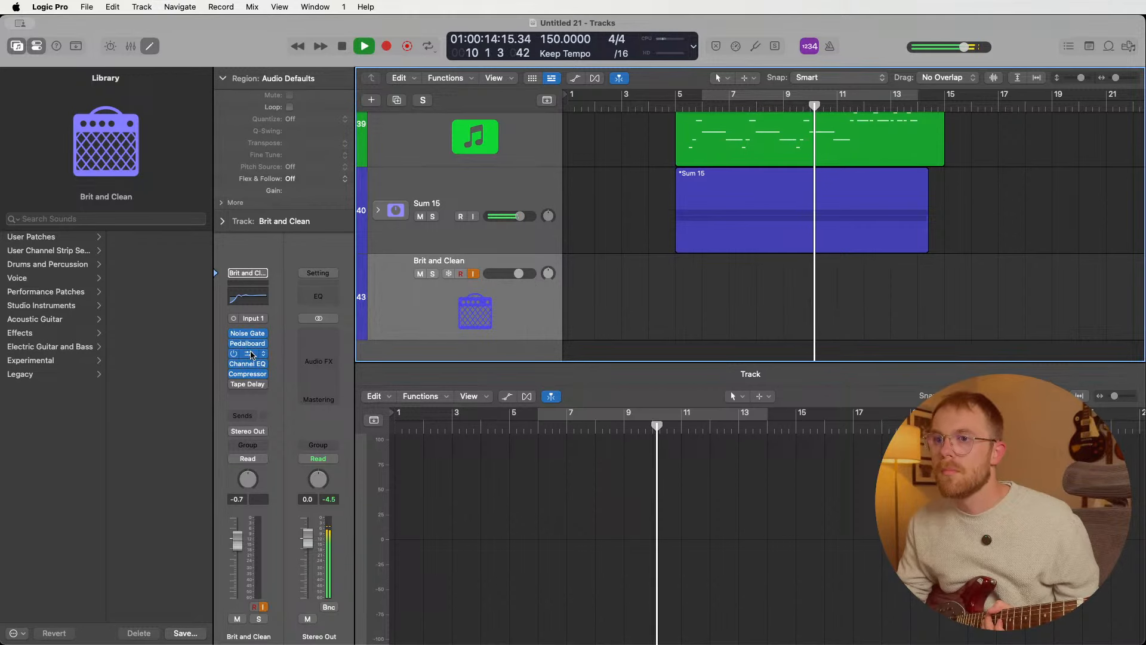
click(249, 343)
click(441, 410)
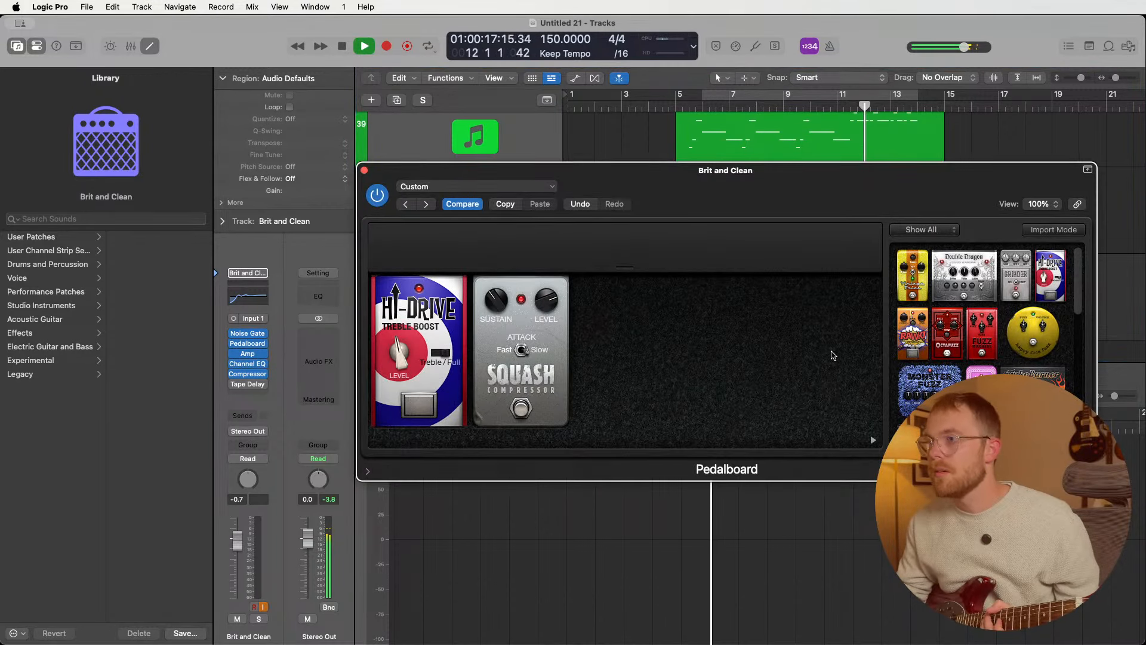
click(364, 170)
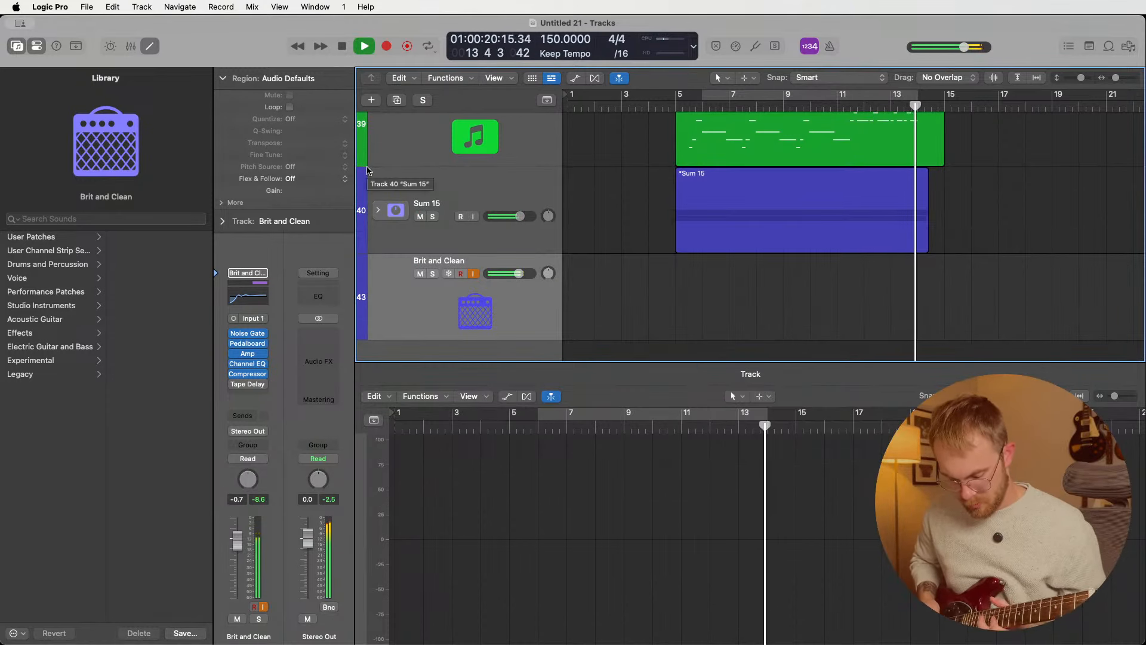
key(space)
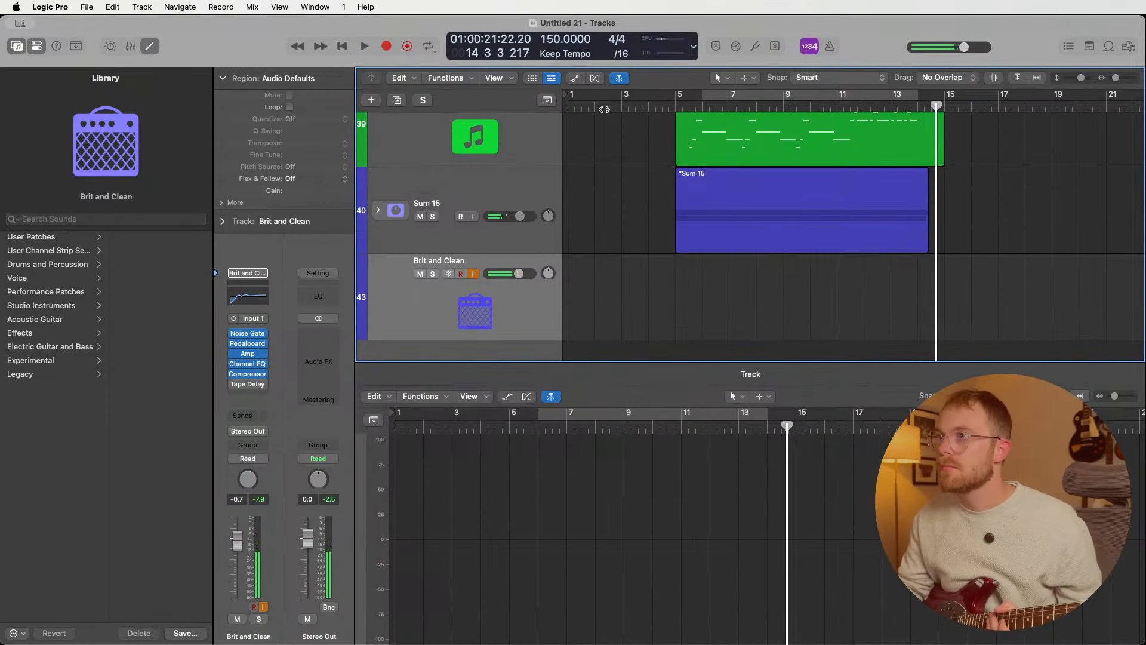
- Record a guitar take on the Brit and Clean track from bar 5 to about bar 14
click(672, 112)
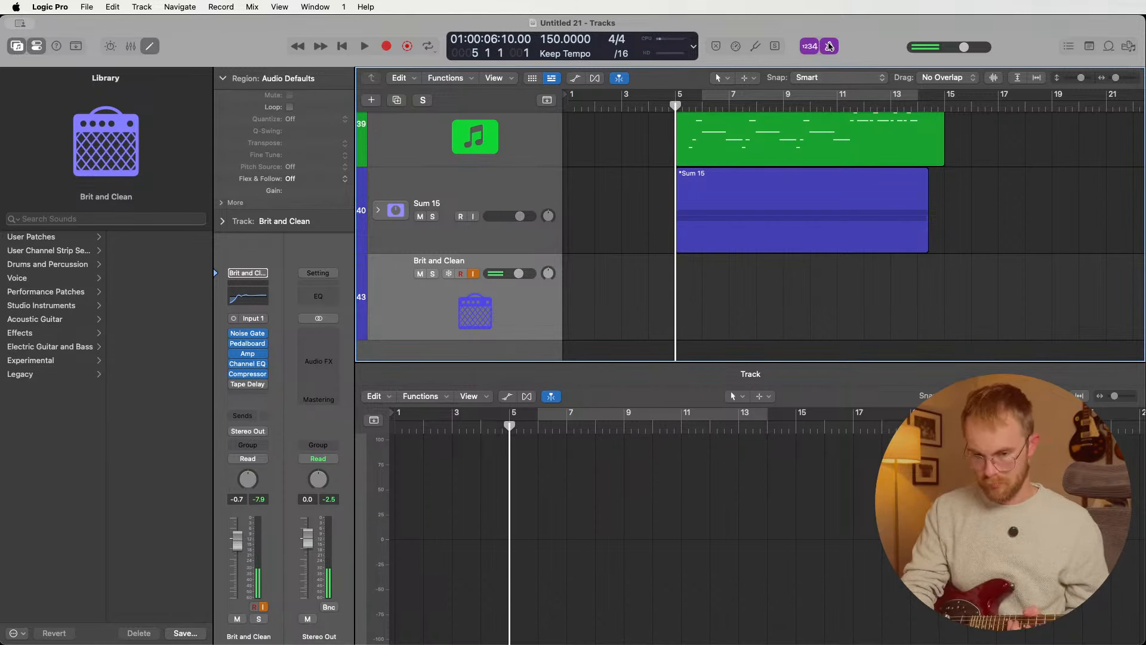
key(r)
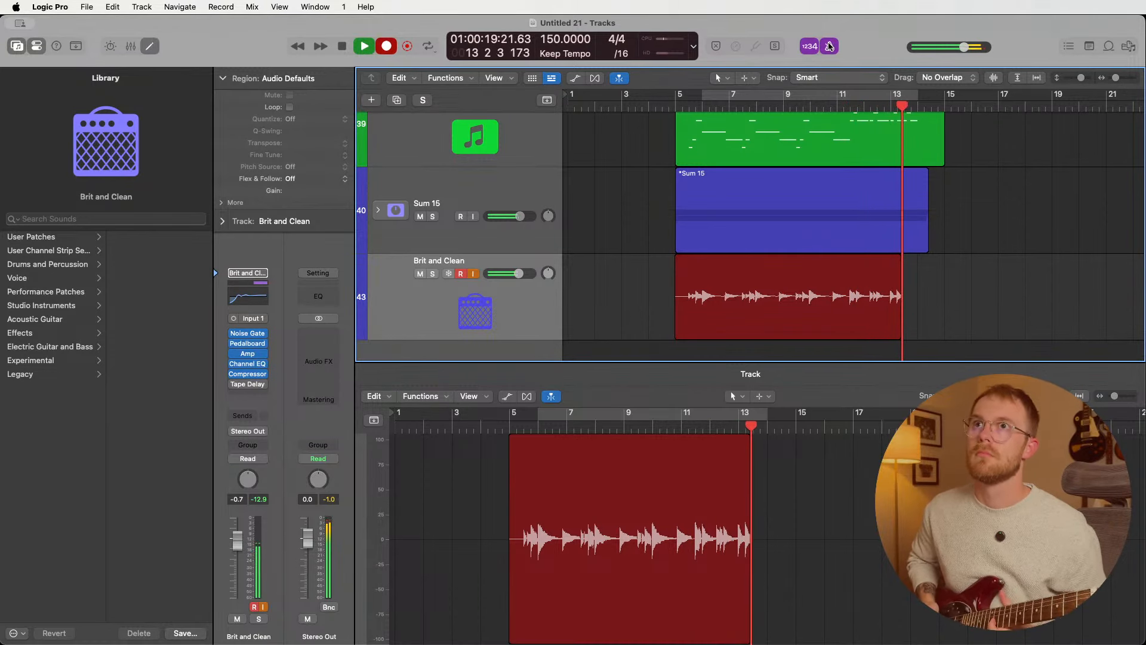
key(space)
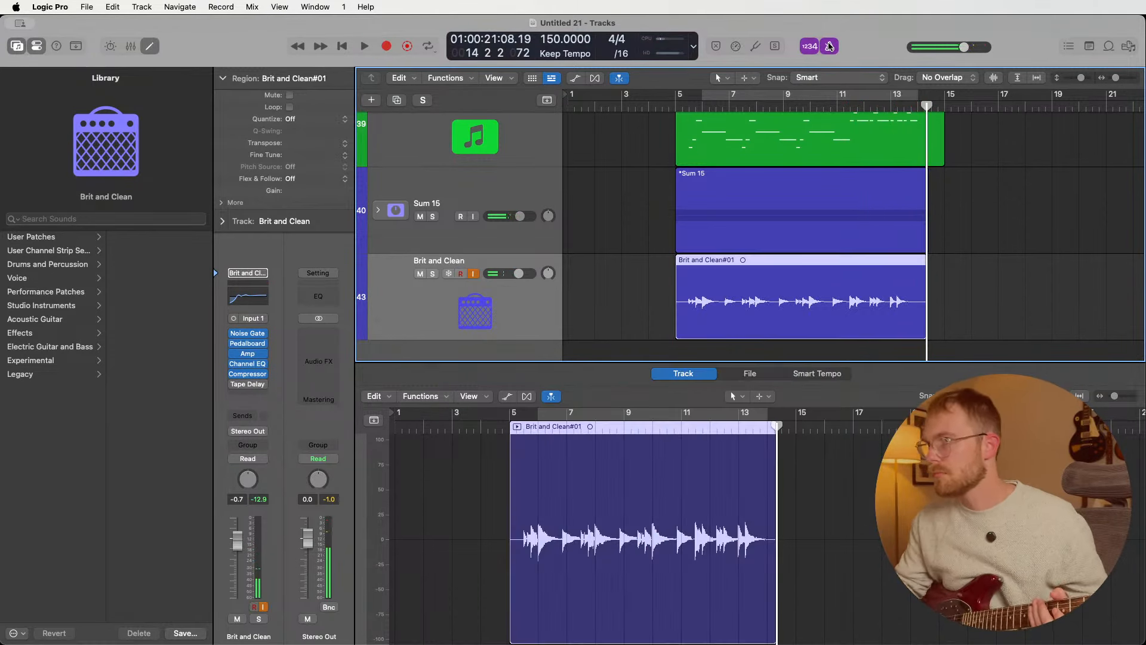
- Play the take back soloed in cycle mode with input monitoring off, lowering the track volume to -7.4 dB
click(667, 106)
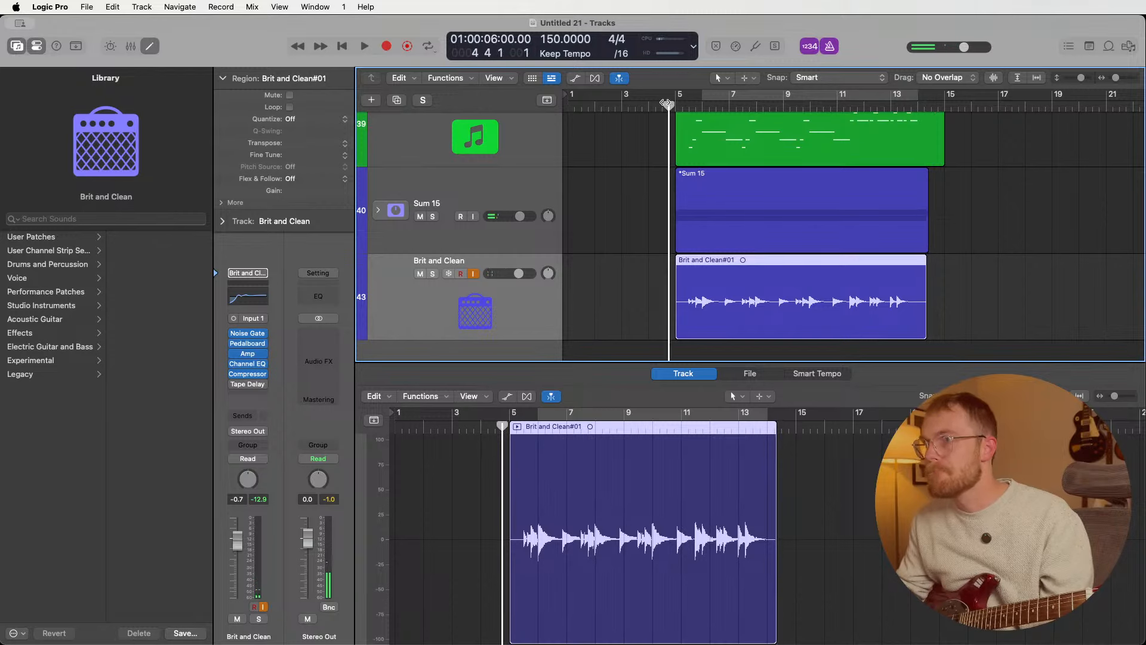
click(472, 273)
key(space)
drag(518, 273, 507, 273)
key(s)
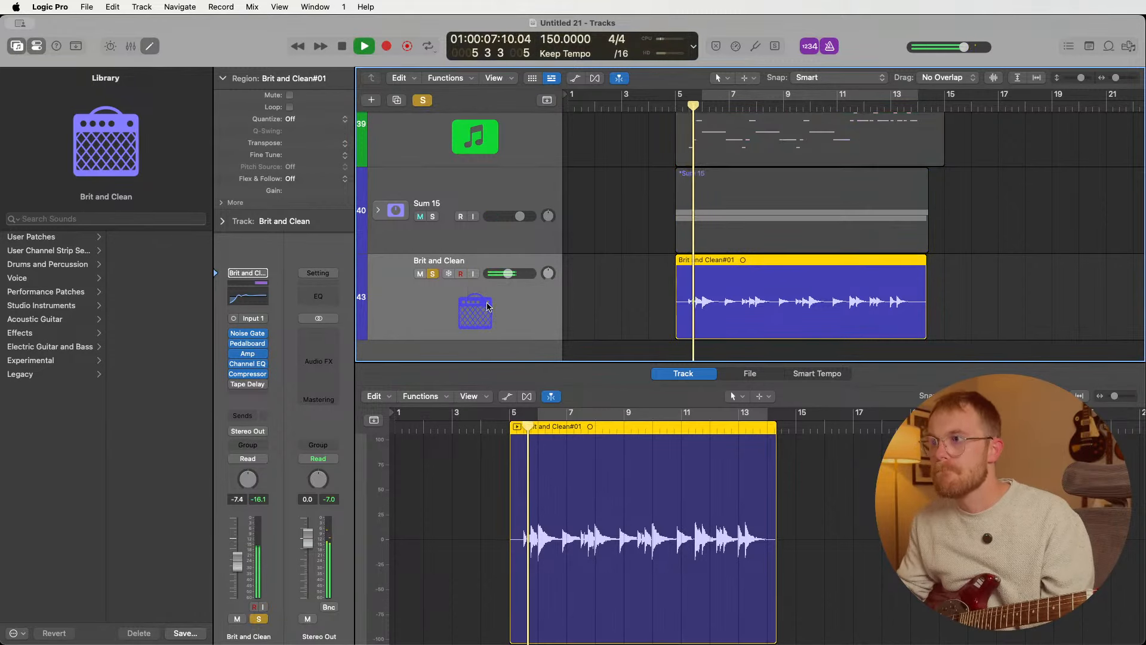
key(c)
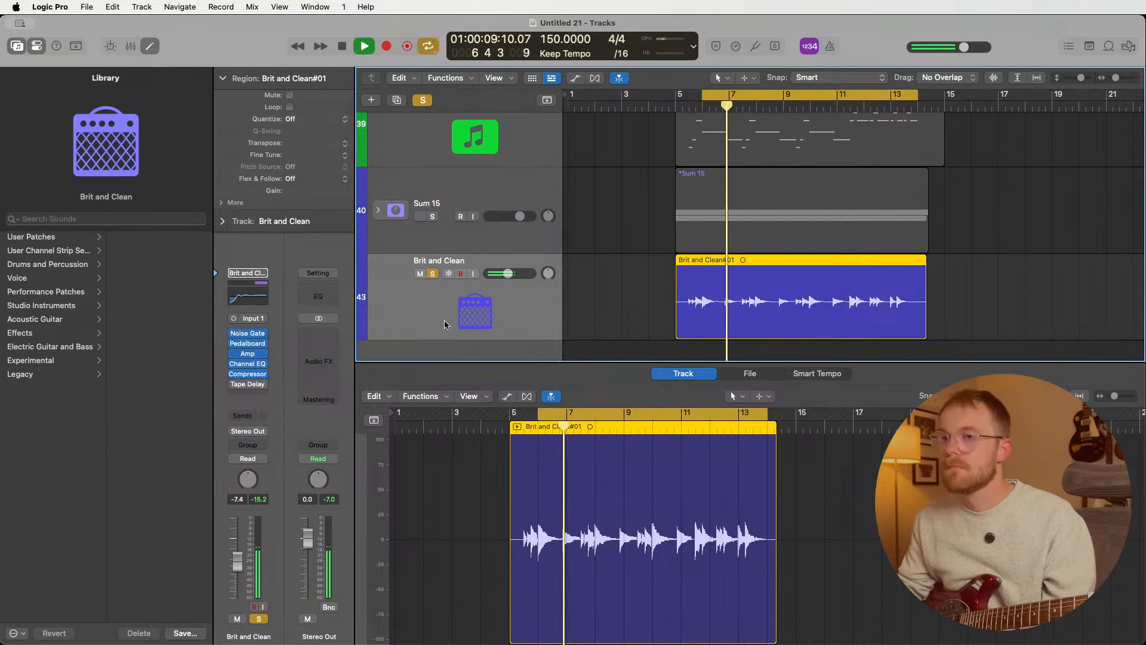
- Adjust the gain and reverb level in the Brit and Clean track's Amp Designer
click(247, 354)
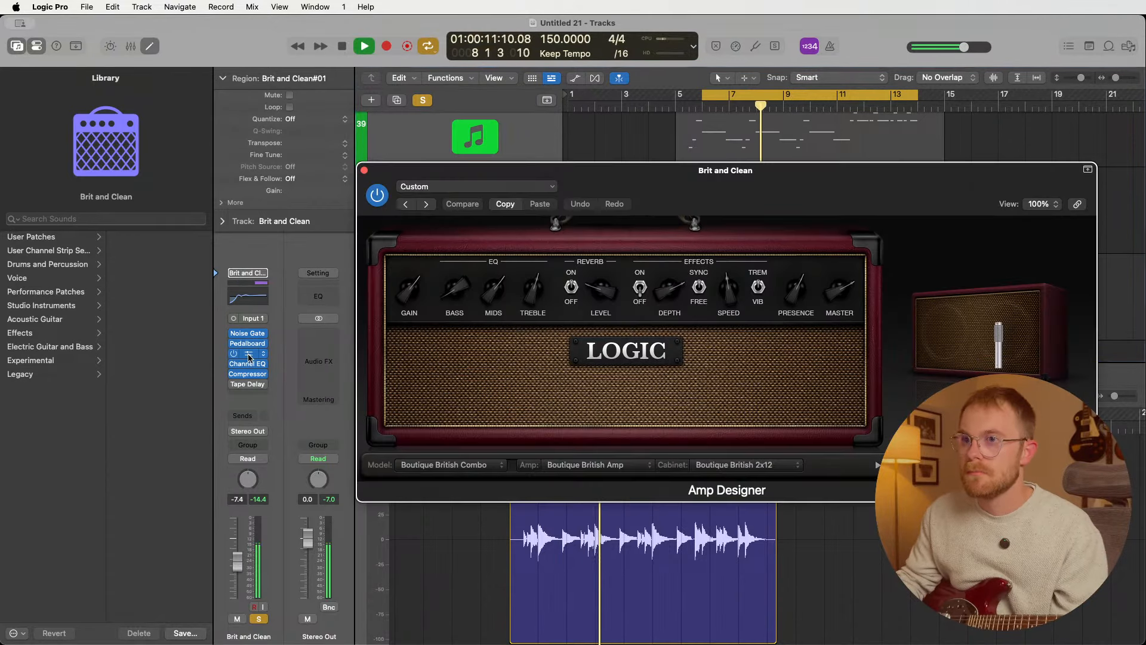
drag(603, 288, 610, 233)
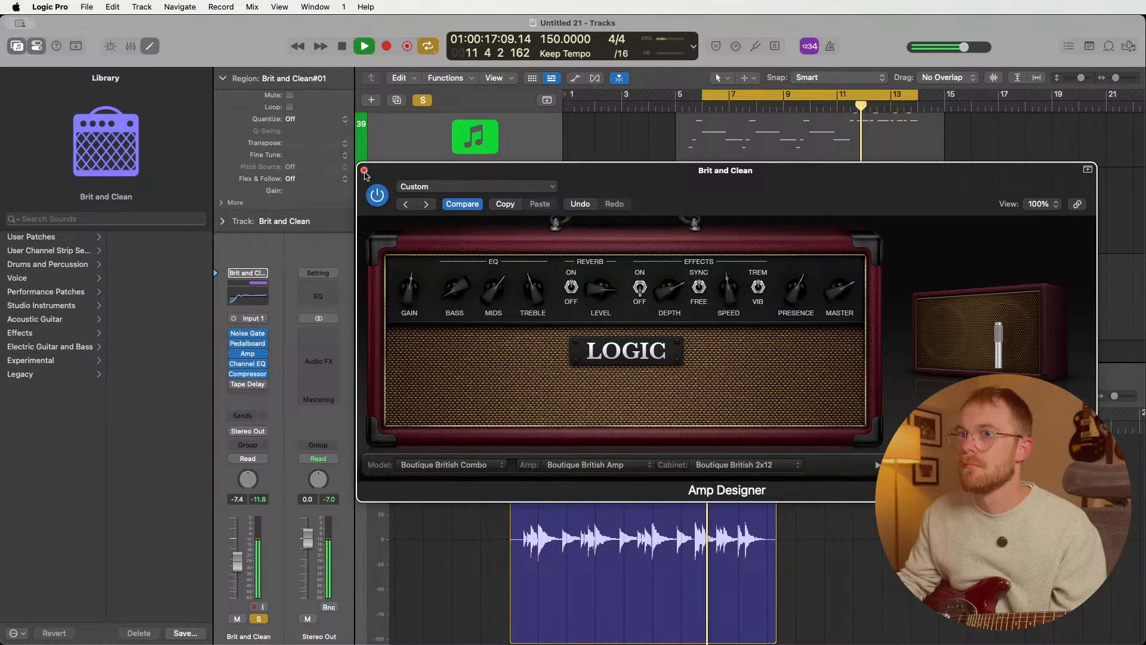
click(364, 173)
- Add a Vintage Drive pedal between the Hi-Drive and Squash Compressor in the guitar track's Pedalboard
click(248, 343)
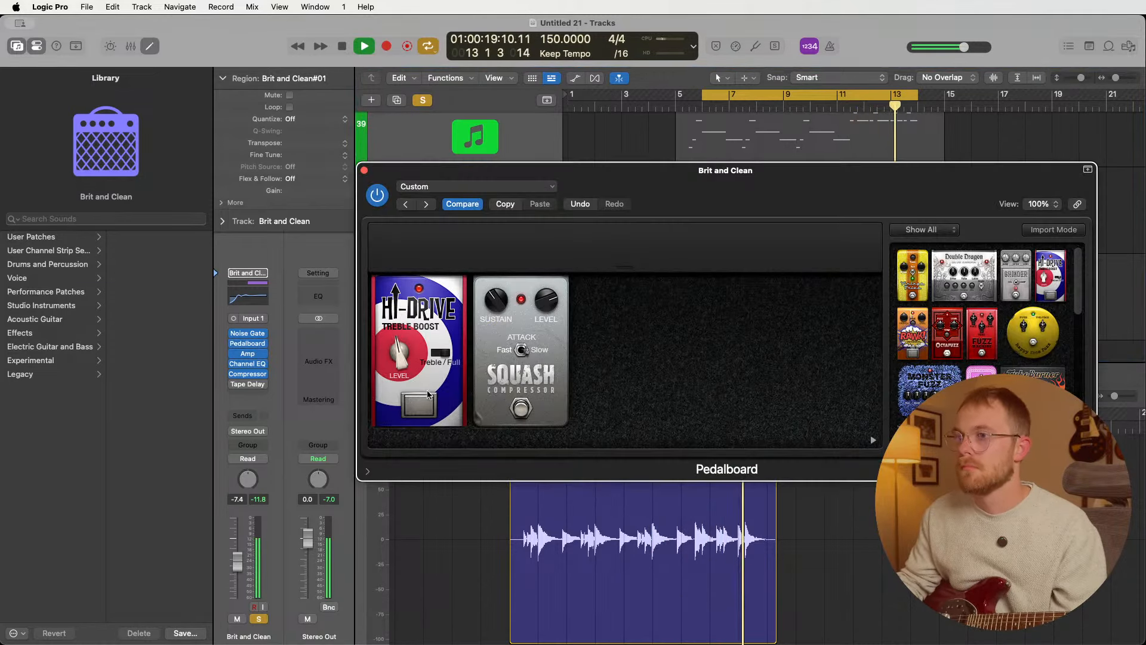
drag(912, 276, 439, 380)
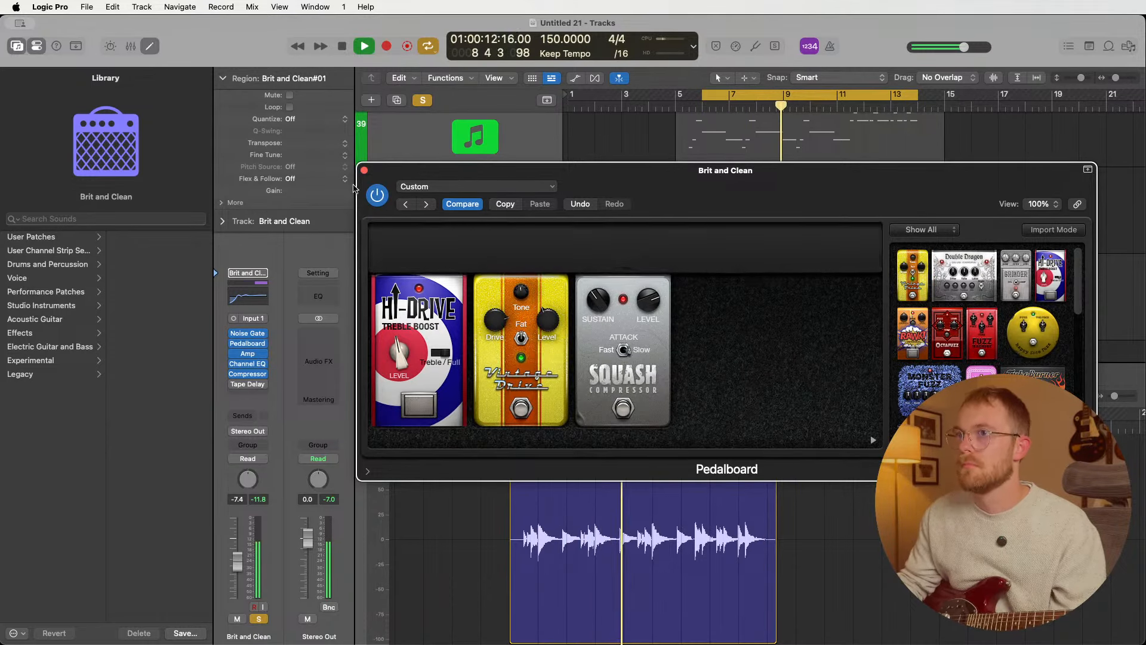
key(v)
- Set the Brit and Clean track volume to -10.8 dB within the full mix and stop playback
drag(508, 273, 505, 274)
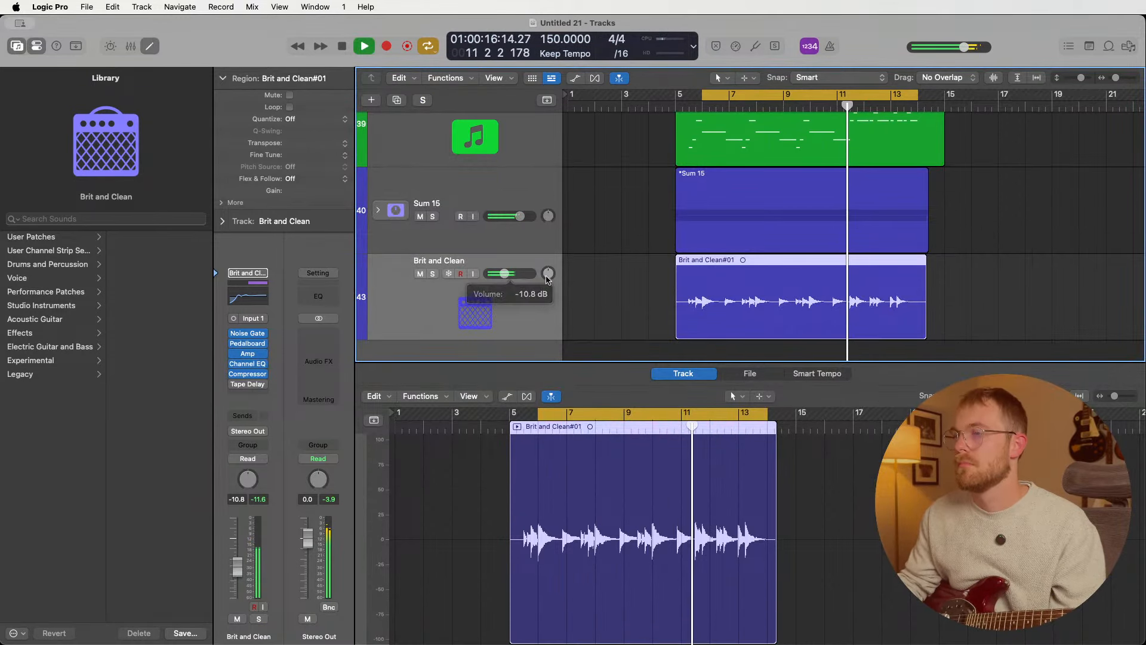
click(634, 289)
key(space)
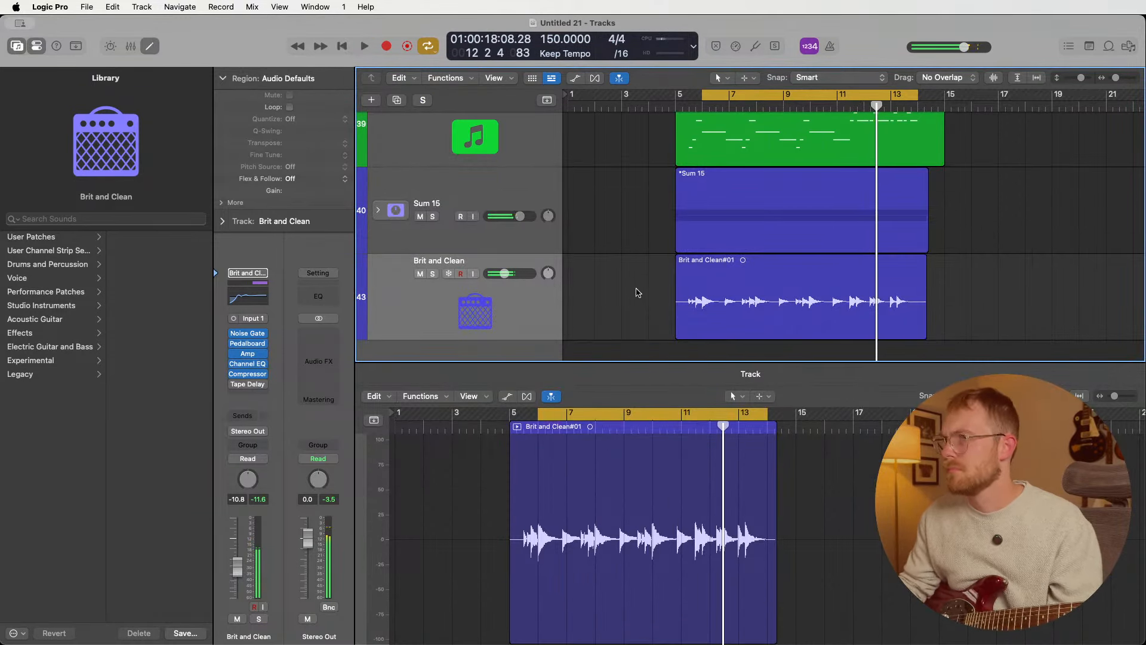
- Check the guitar's tuning on Input 1 with the Tuner
scroll(637, 292, up, 1)
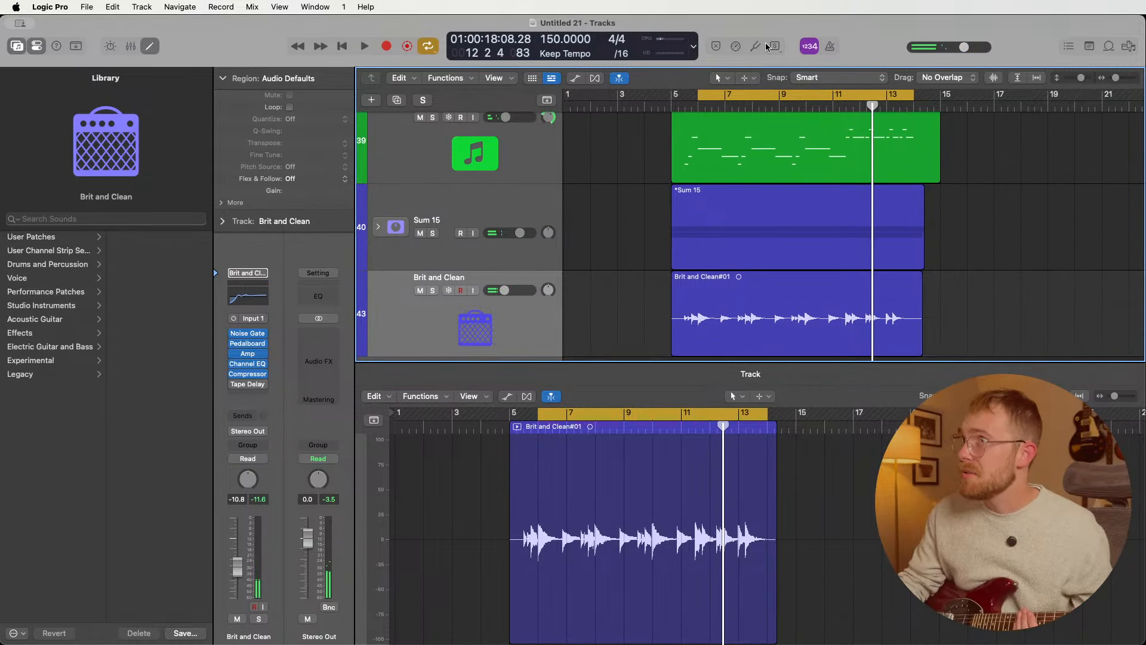
click(757, 47)
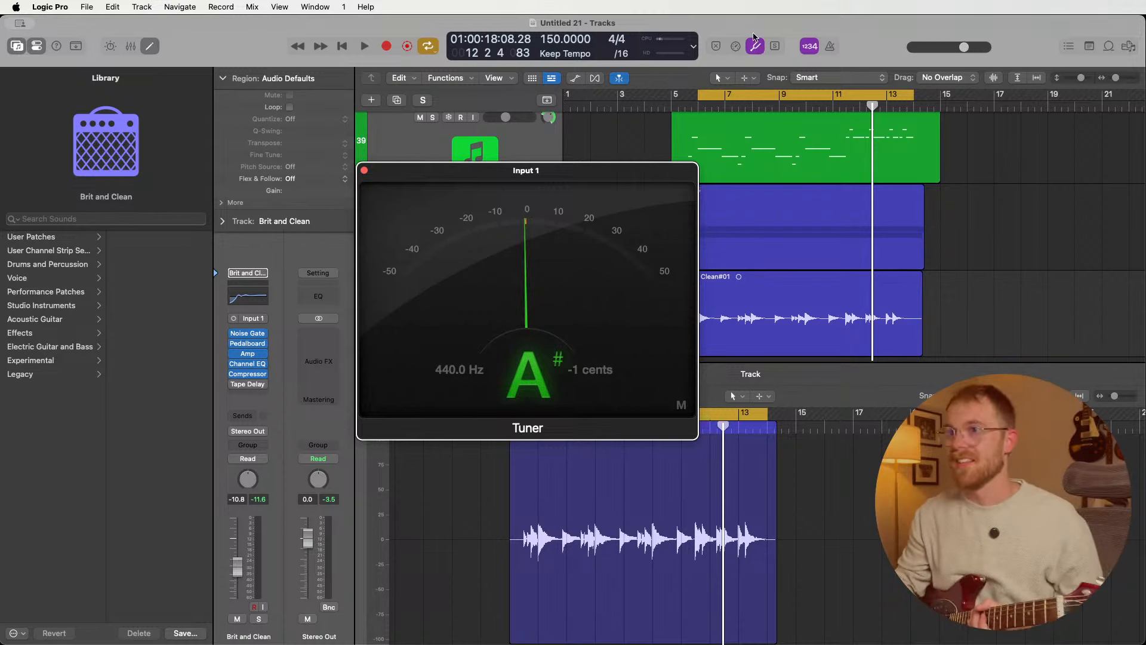
click(364, 170)
- Delete the recorded guitar region from the Brit and Clean track and turn off cycle mode
click(728, 310)
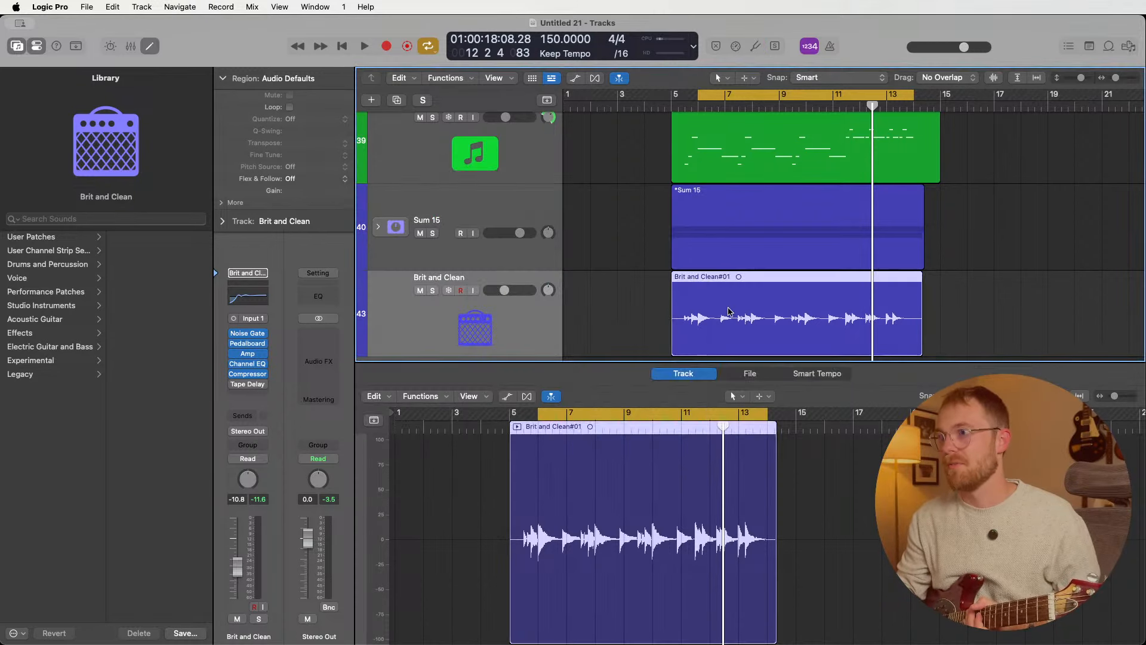
key(Delete)
click(709, 95)
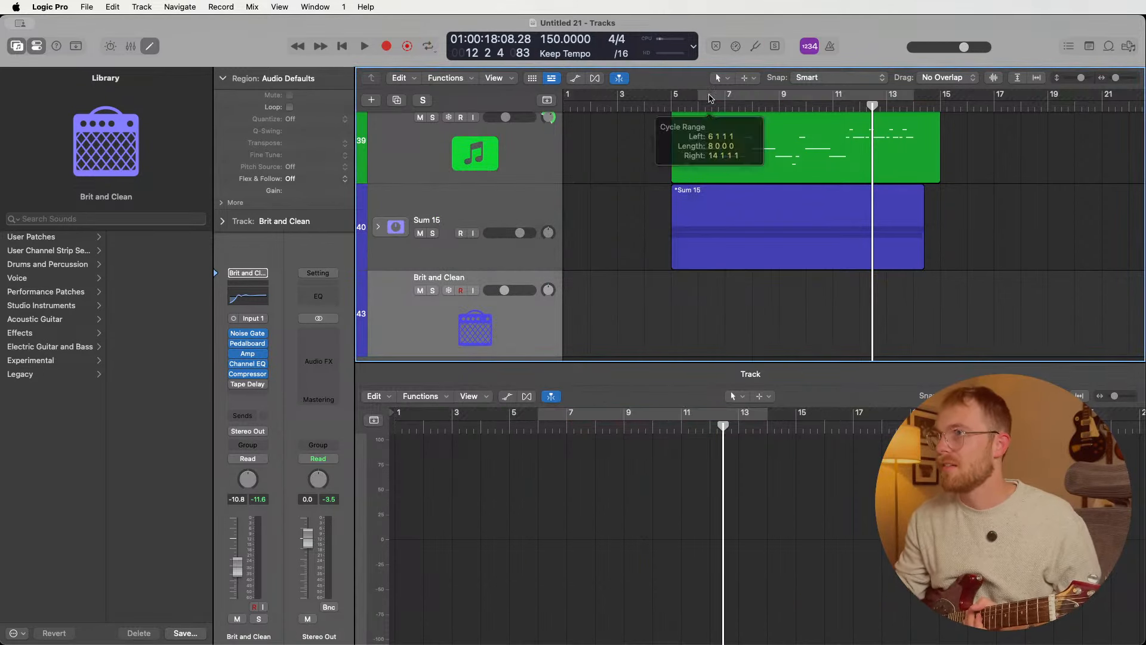
- Record a new Brit and Clean guitar take from bar 5 to about bar 14, with input monitoring and metronome on
click(671, 102)
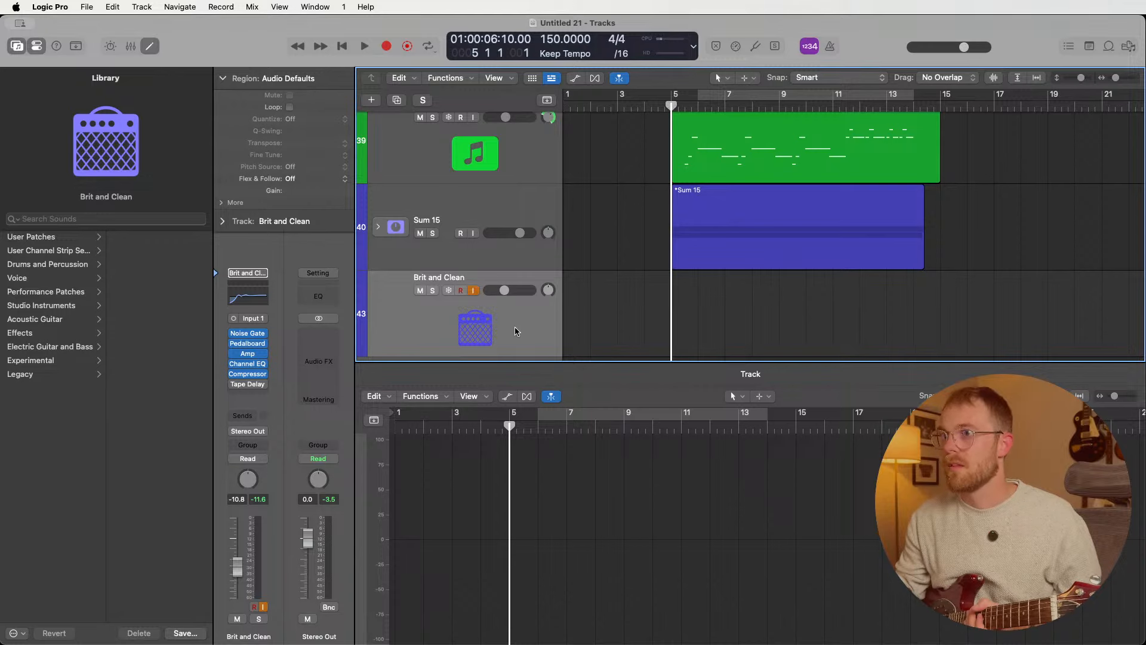
scroll(516, 332, down, 2)
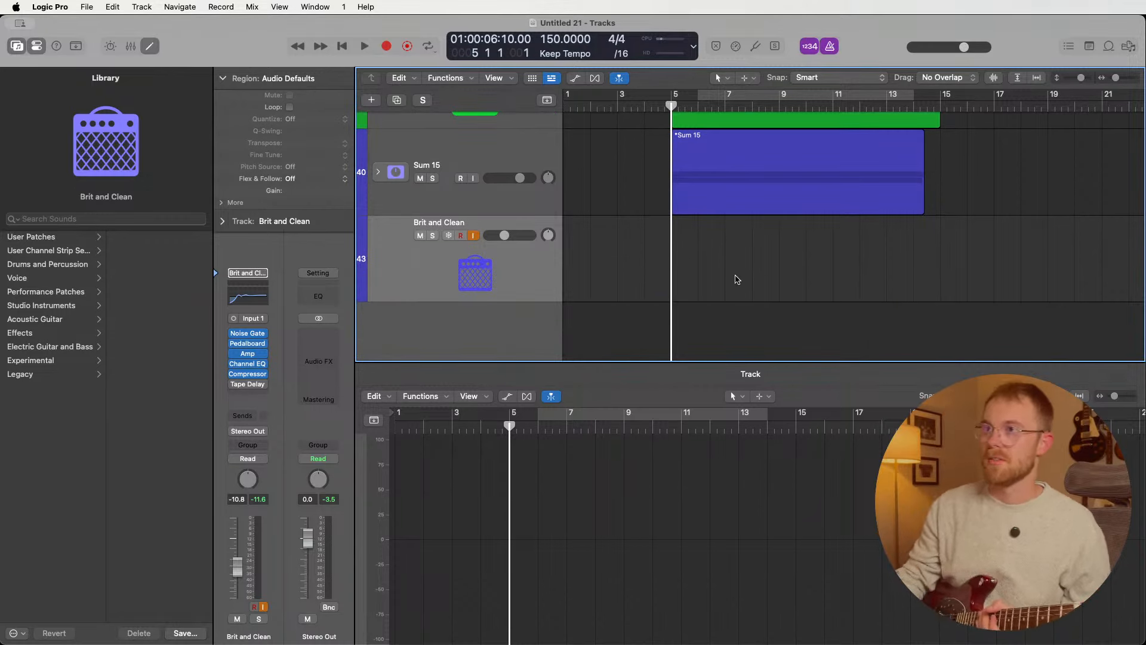
scroll(737, 280, up, 1)
key(r)
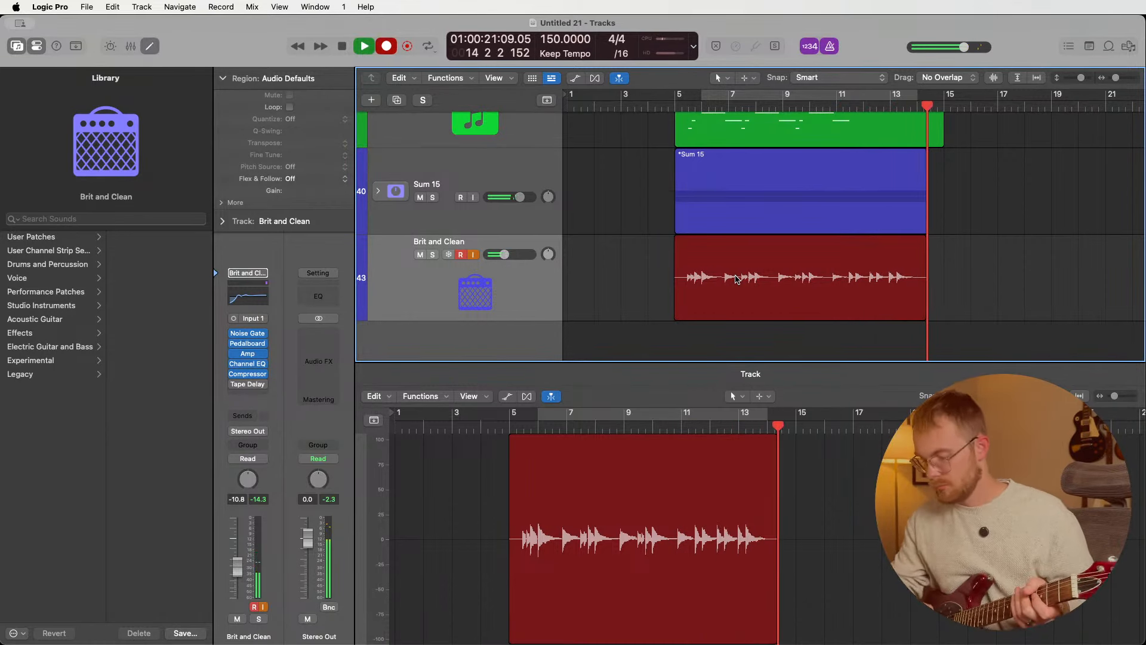
key(space)
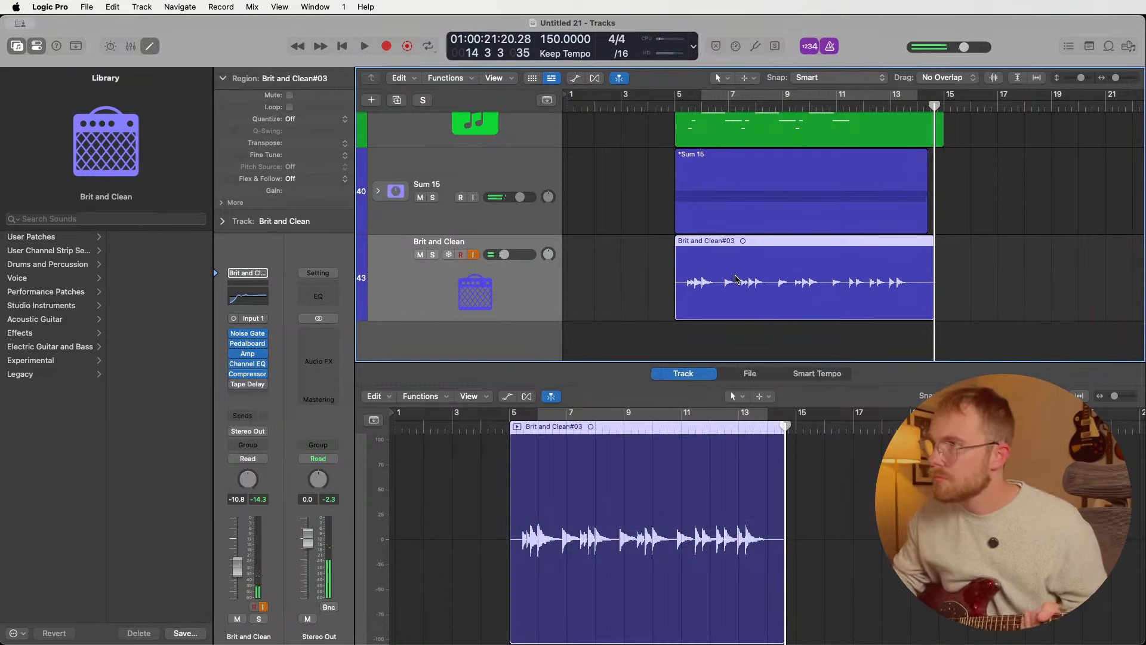
- Turn cycle mode on and the metronome off, and listen briefly to the LinnDrum track in solo
click(673, 109)
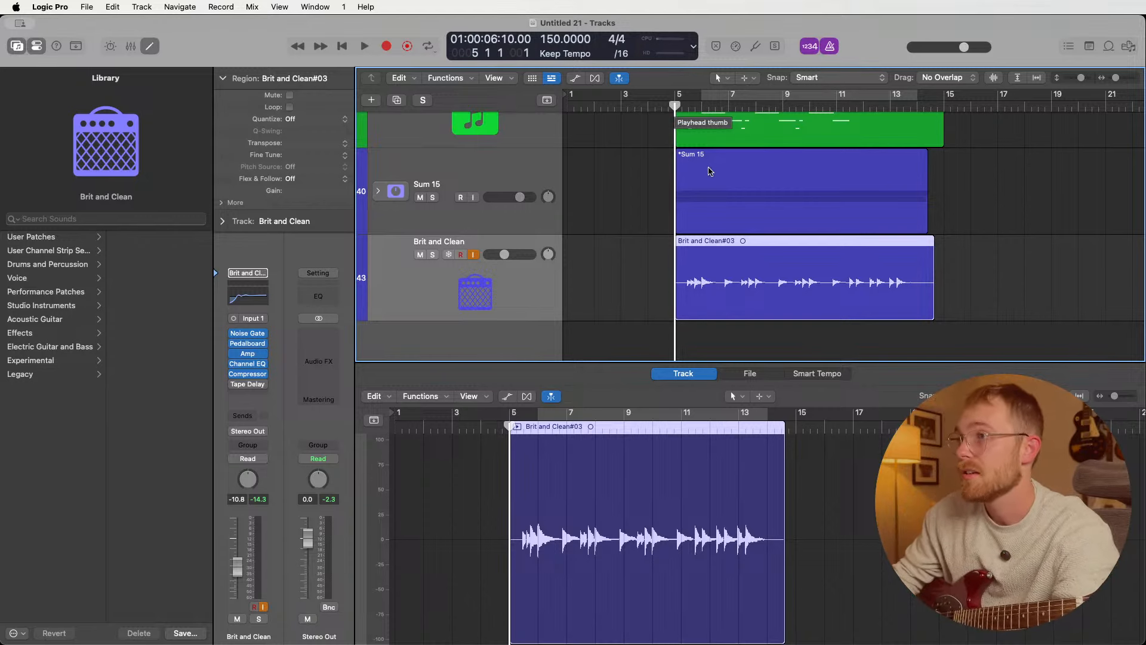
scroll(722, 203, up, 10)
click(746, 102)
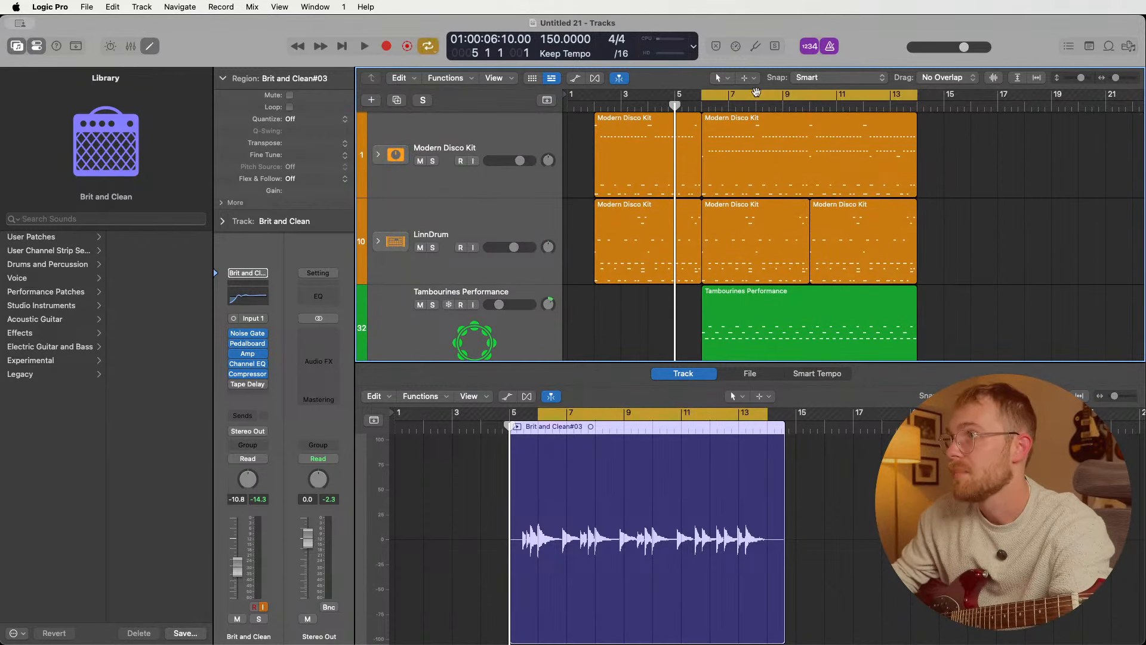
click(438, 254)
click(433, 247)
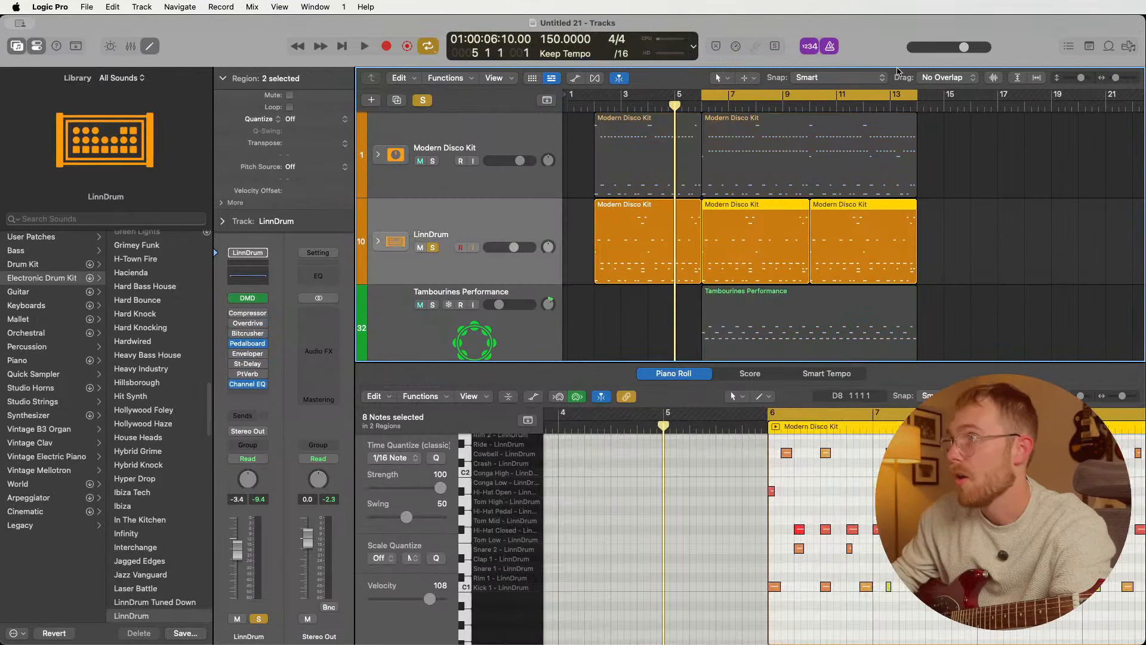
click(829, 47)
key(space)
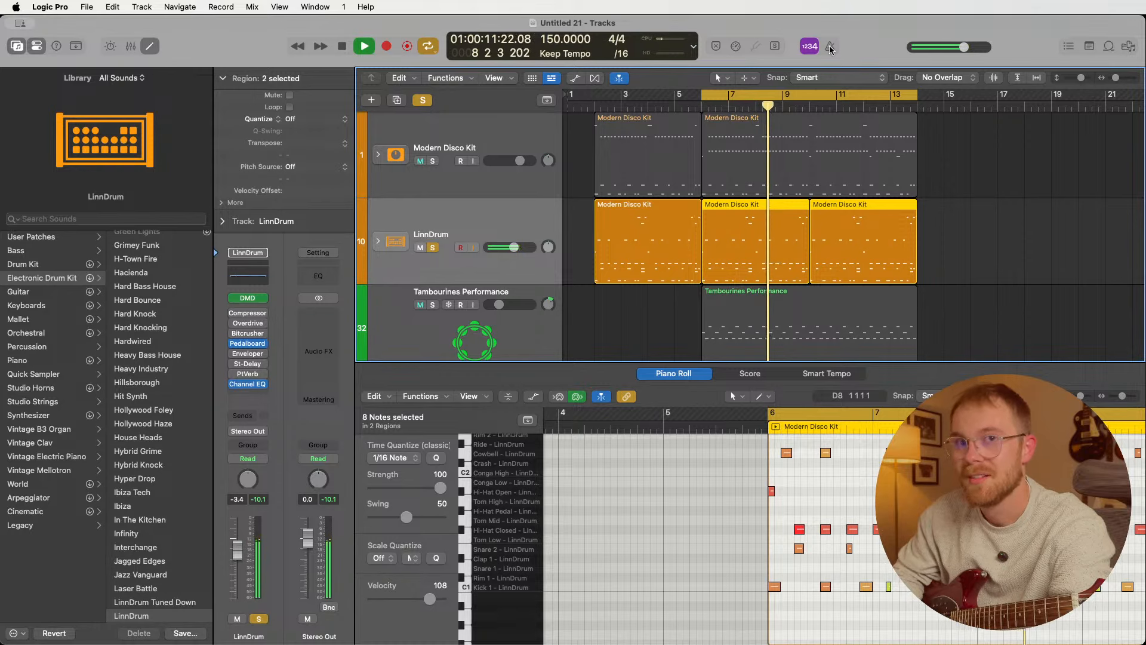
key(space)
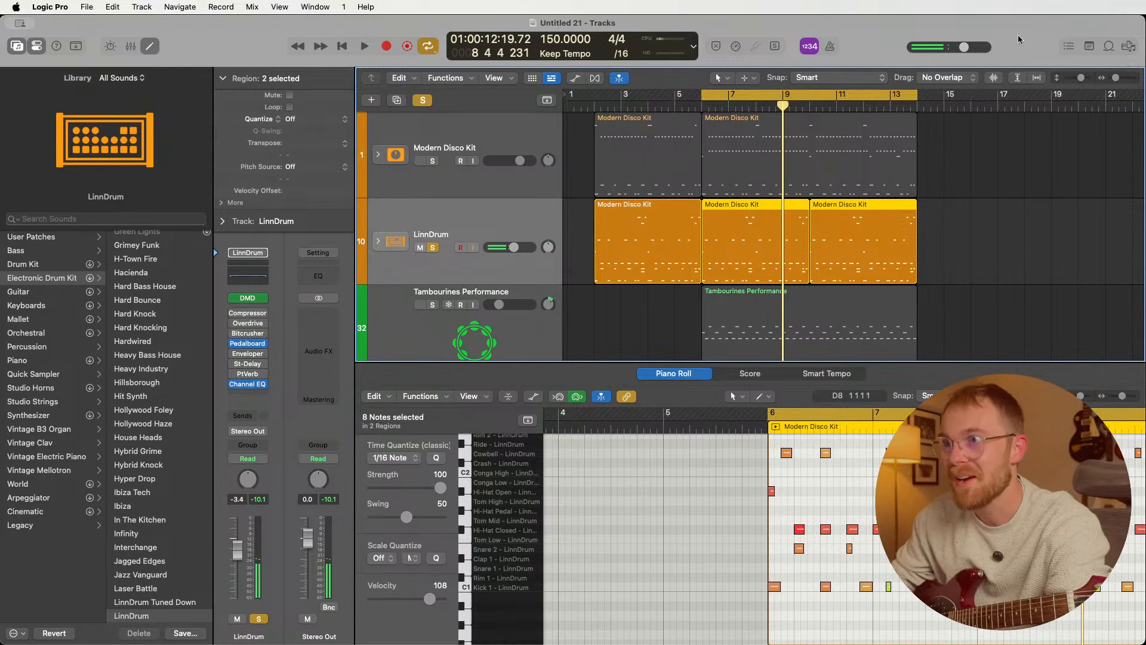
click(433, 248)
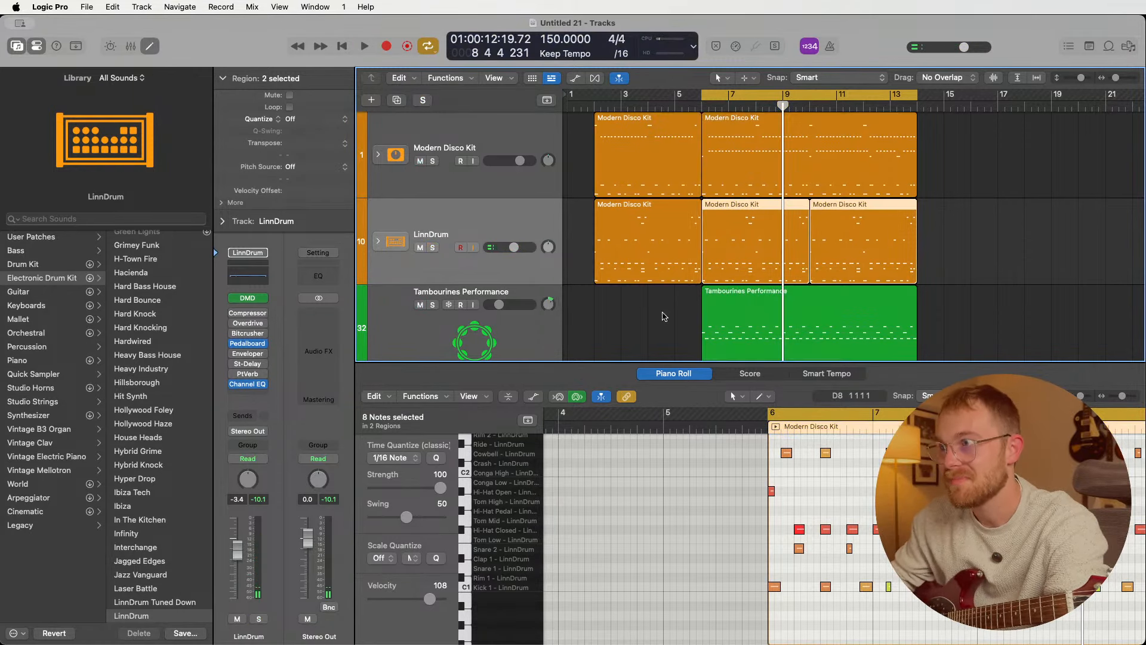
- Select the Brit and Clean track and open its Amp Designer, moving the window so all amp settings are visible
click(689, 321)
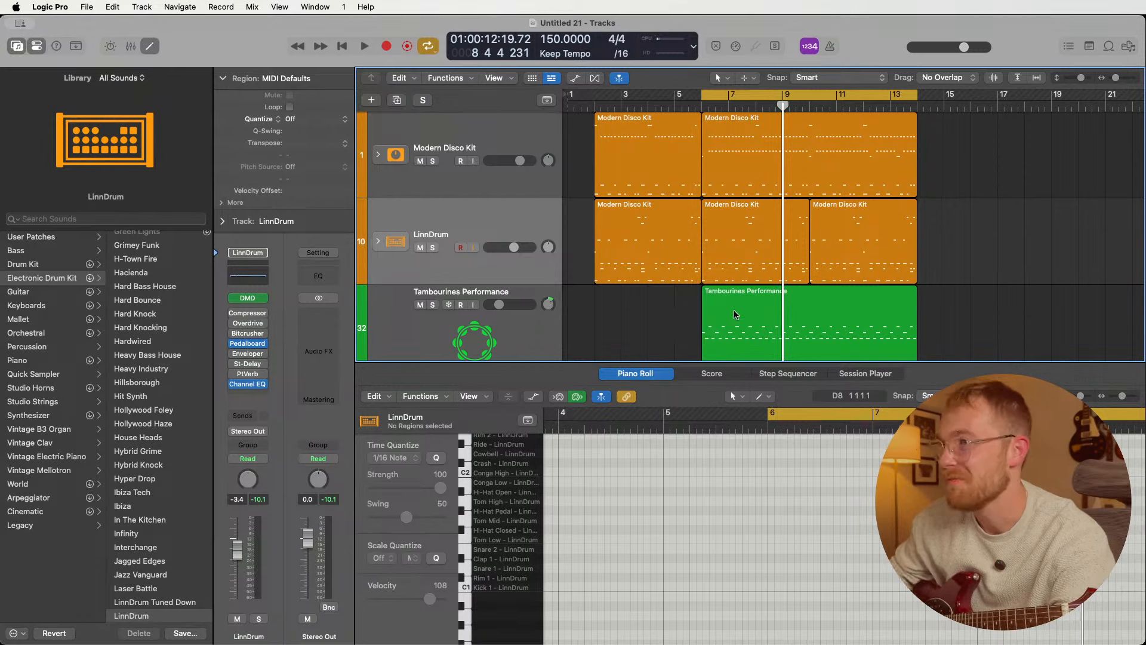
scroll(690, 323, down, 10)
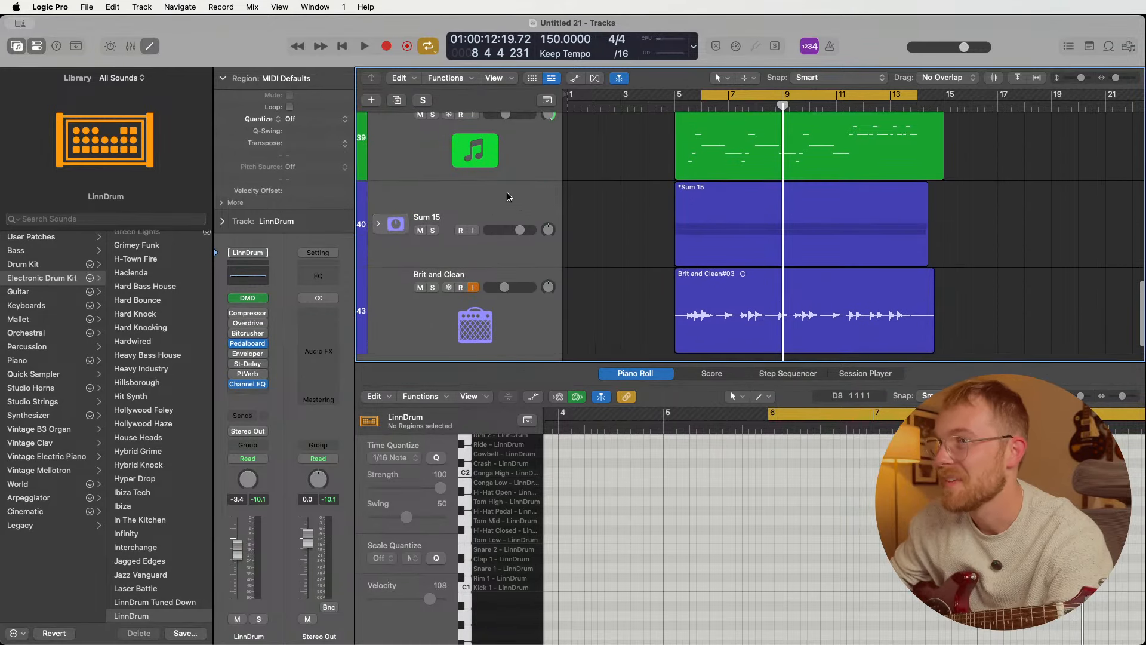
click(512, 251)
click(511, 330)
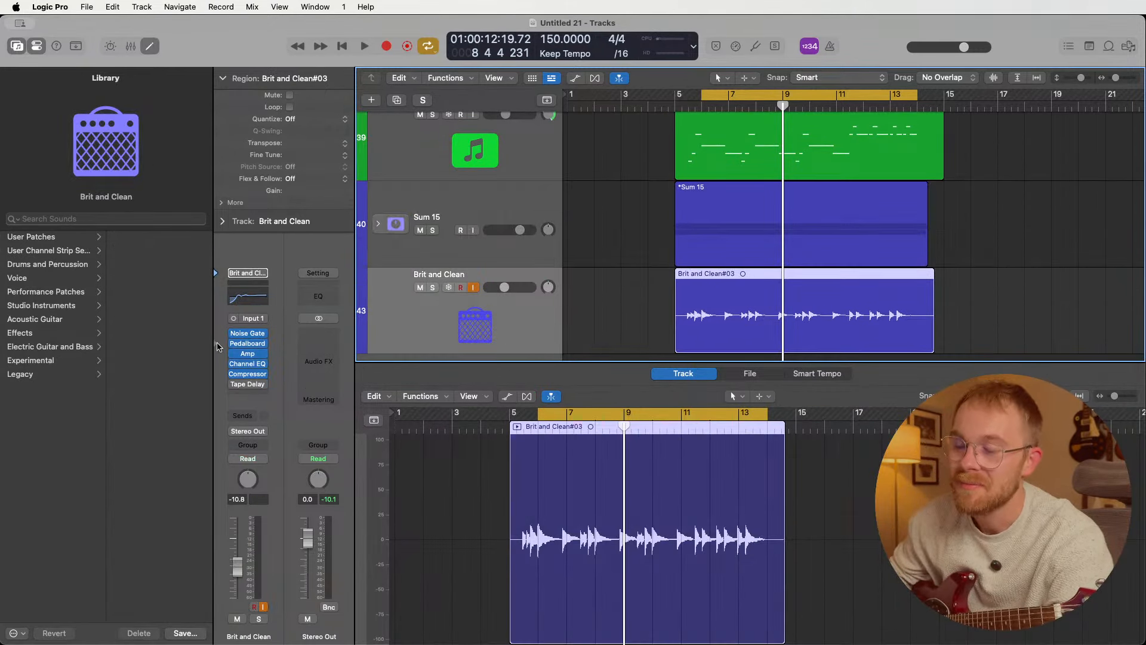
click(245, 353)
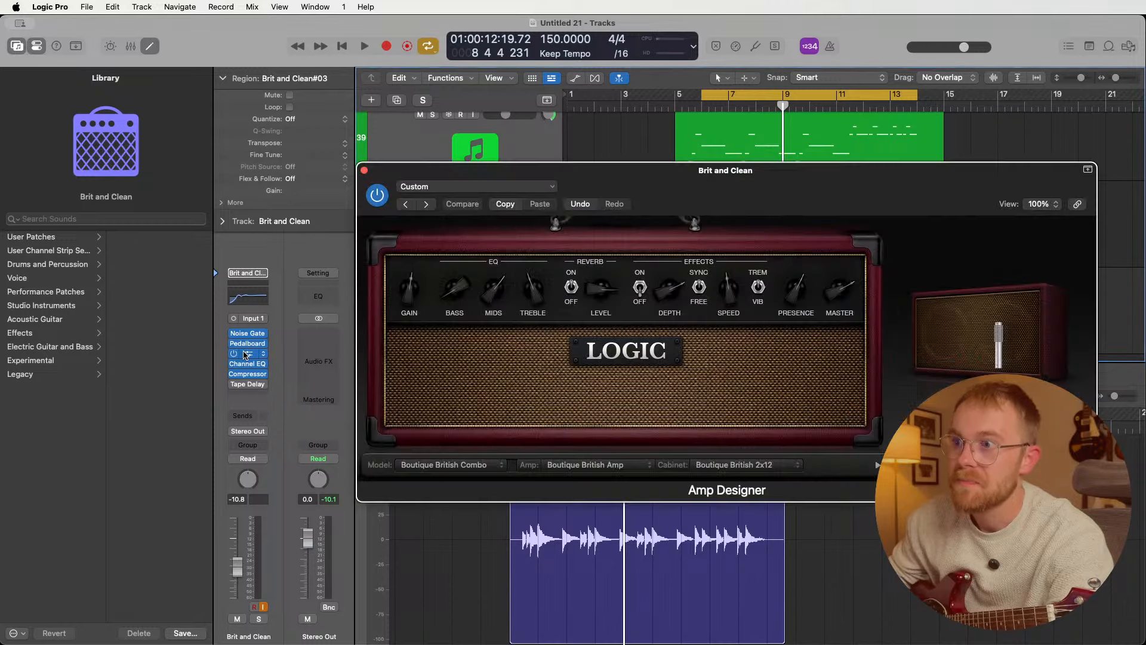
drag(758, 184, 448, 108)
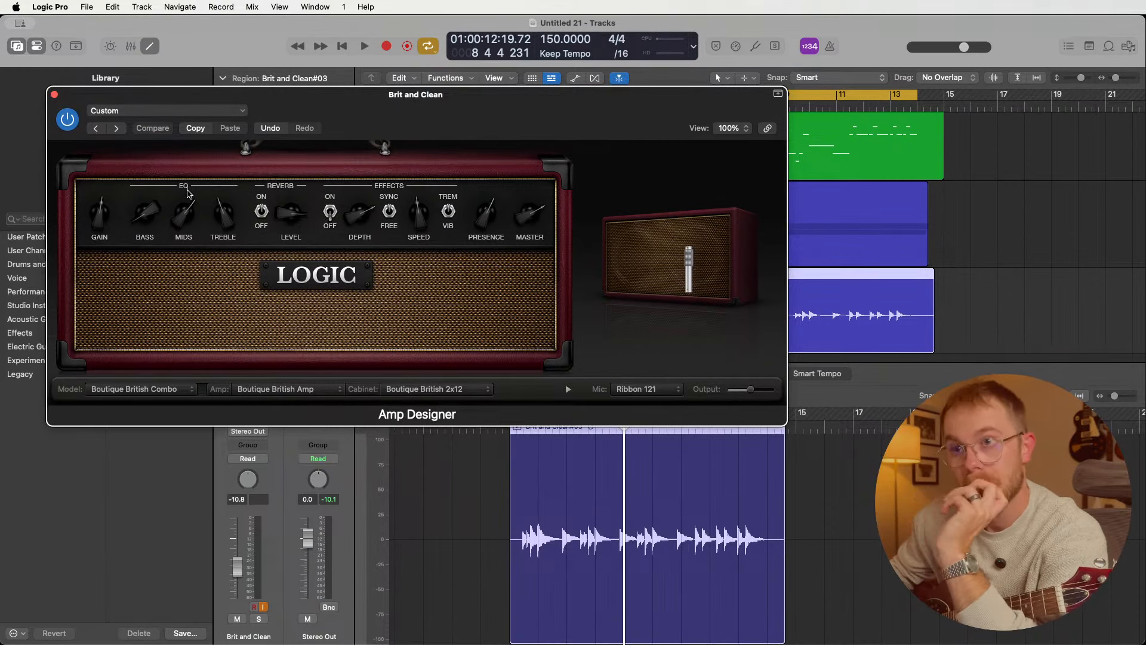
- Turn down the Mids setting slightly on the Boutique British amp
mouse_move(189, 191)
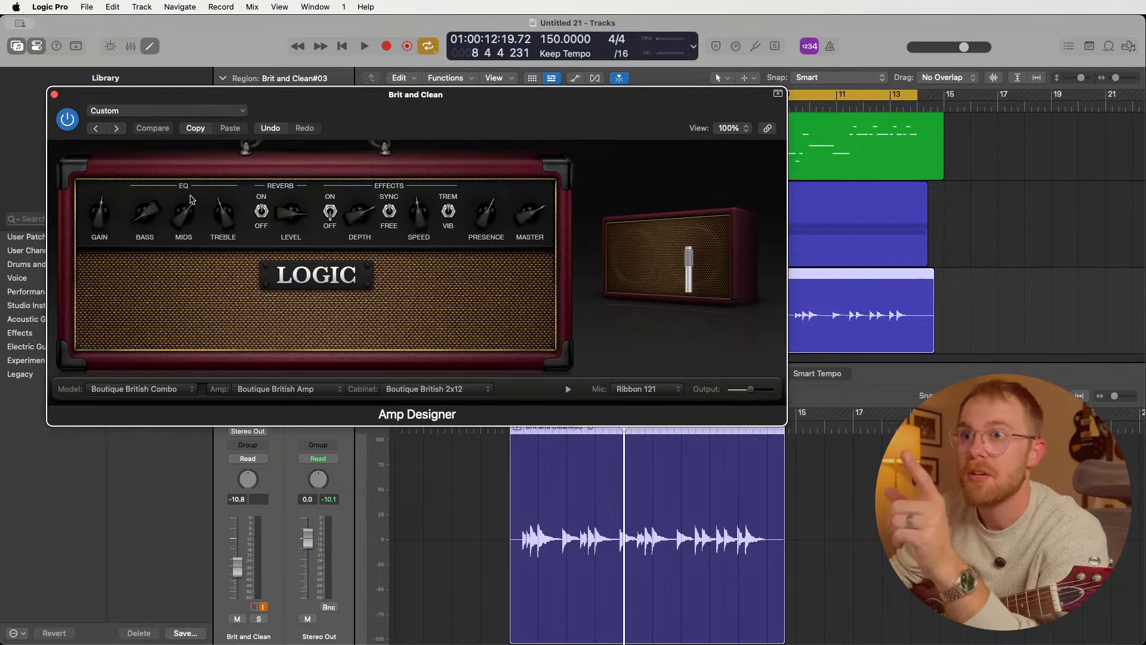
mouse_move(182, 216)
mouse_down()
mouse_move(181, 228)
mouse_move(182, 207)
mouse_move(183, 219)
mouse_up()
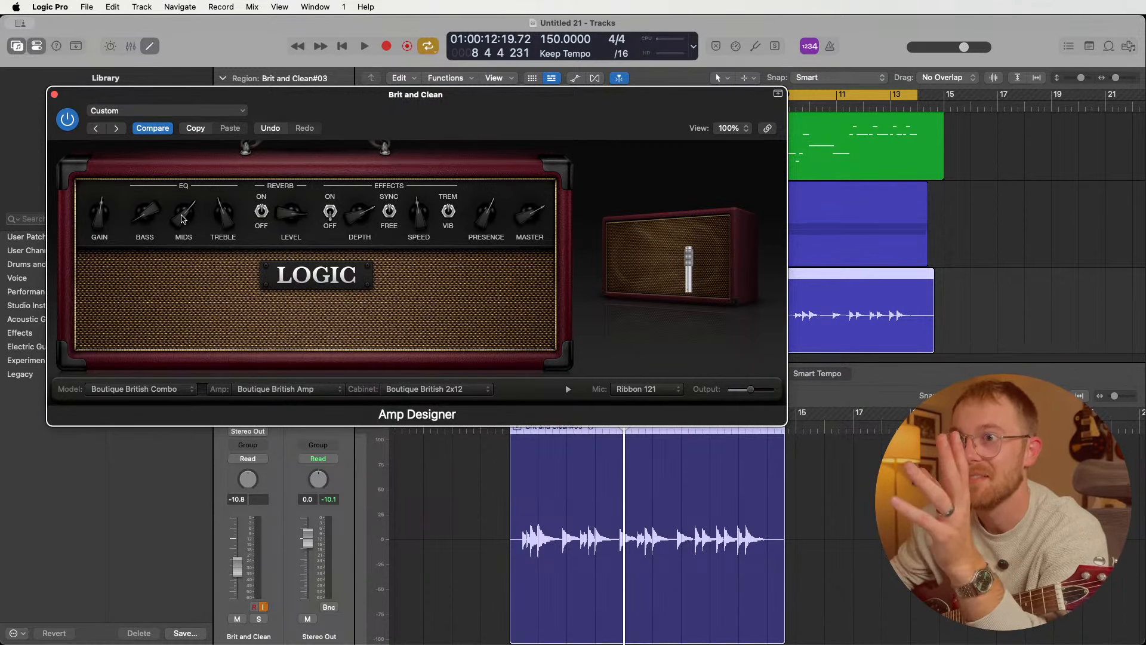
drag(182, 219, 187, 252)
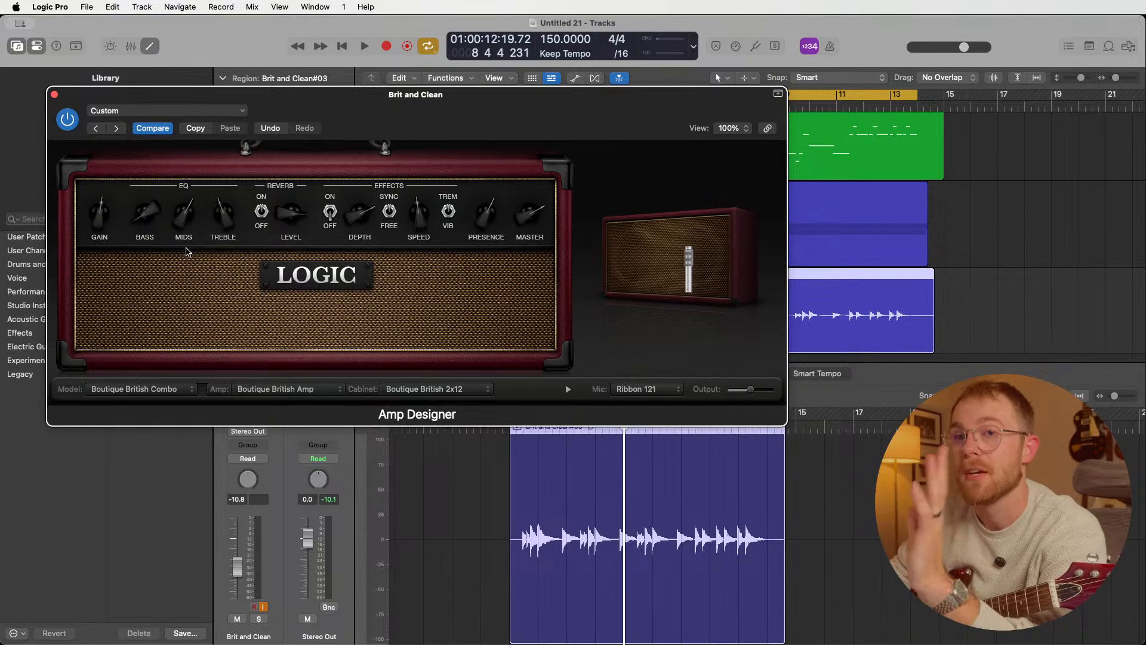
- Try the amp's alternative EQ types, including Vintage and Modern, and return the EQ to Boutique
click(190, 188)
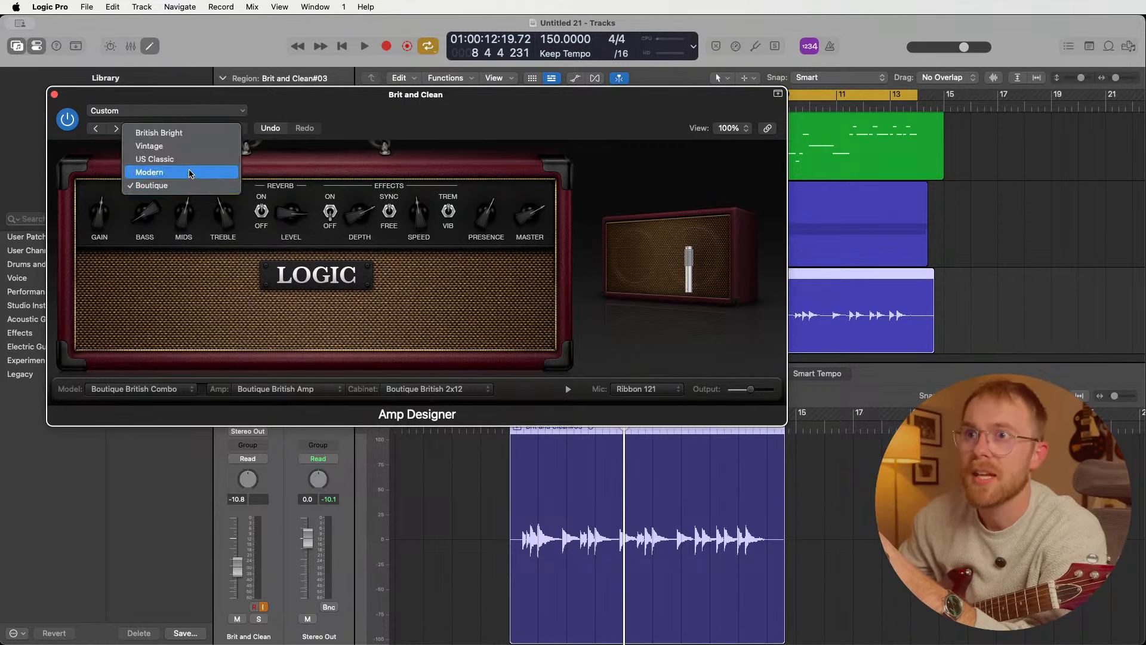
click(174, 133)
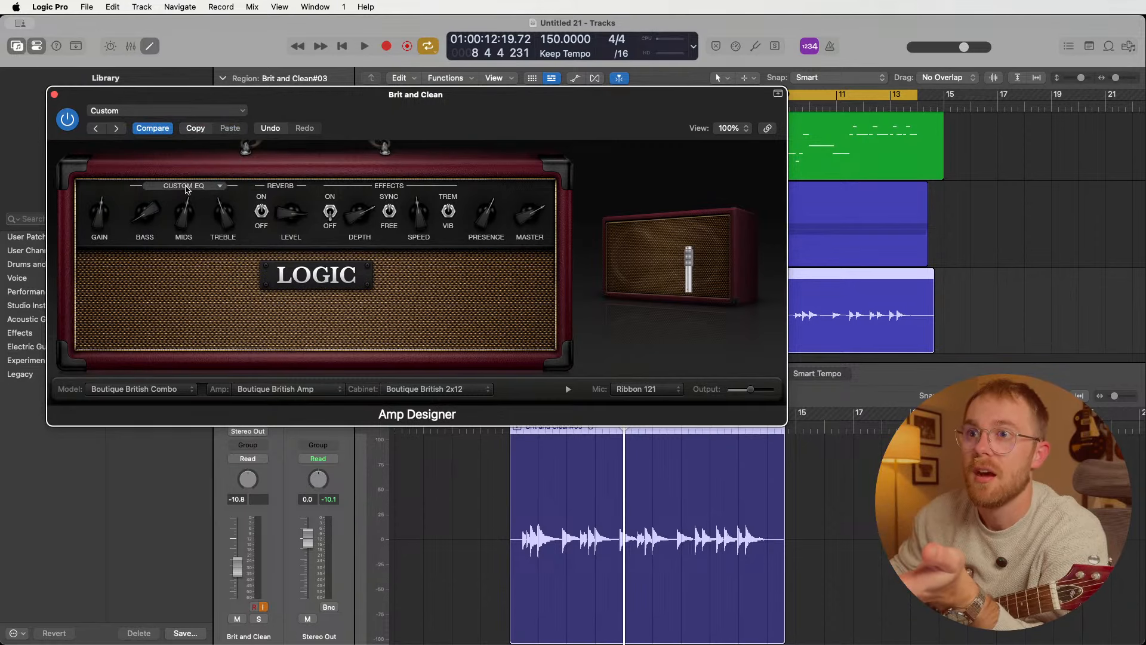
click(183, 185)
click(183, 187)
click(183, 189)
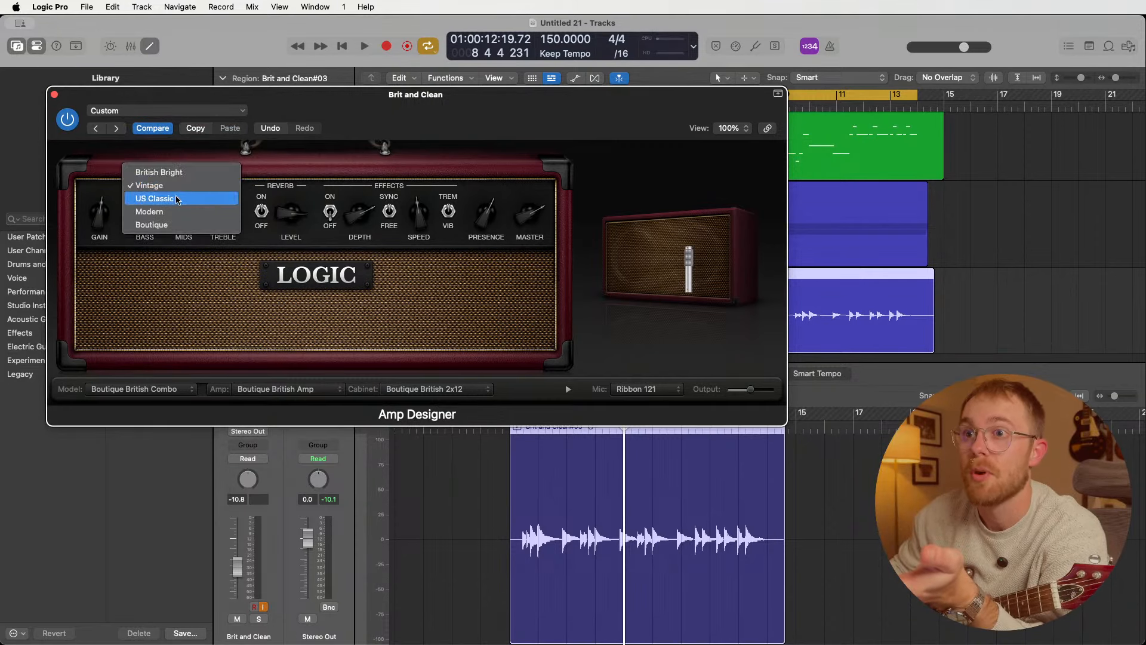
click(184, 197)
click(184, 190)
click(184, 199)
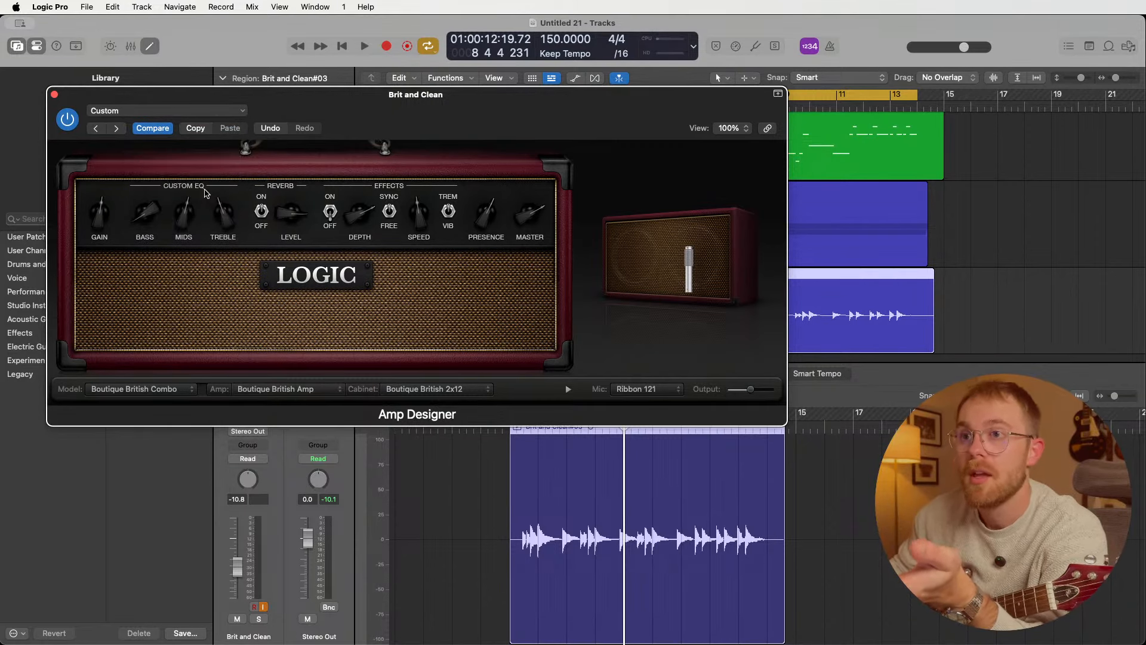
click(183, 188)
click(183, 187)
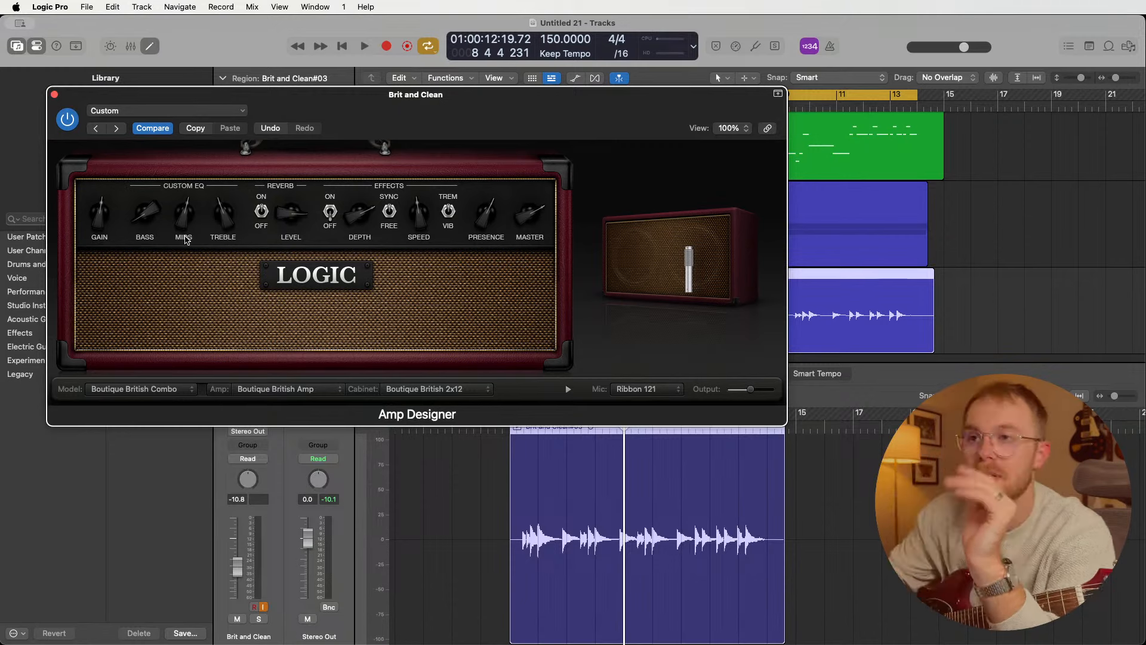
click(197, 190)
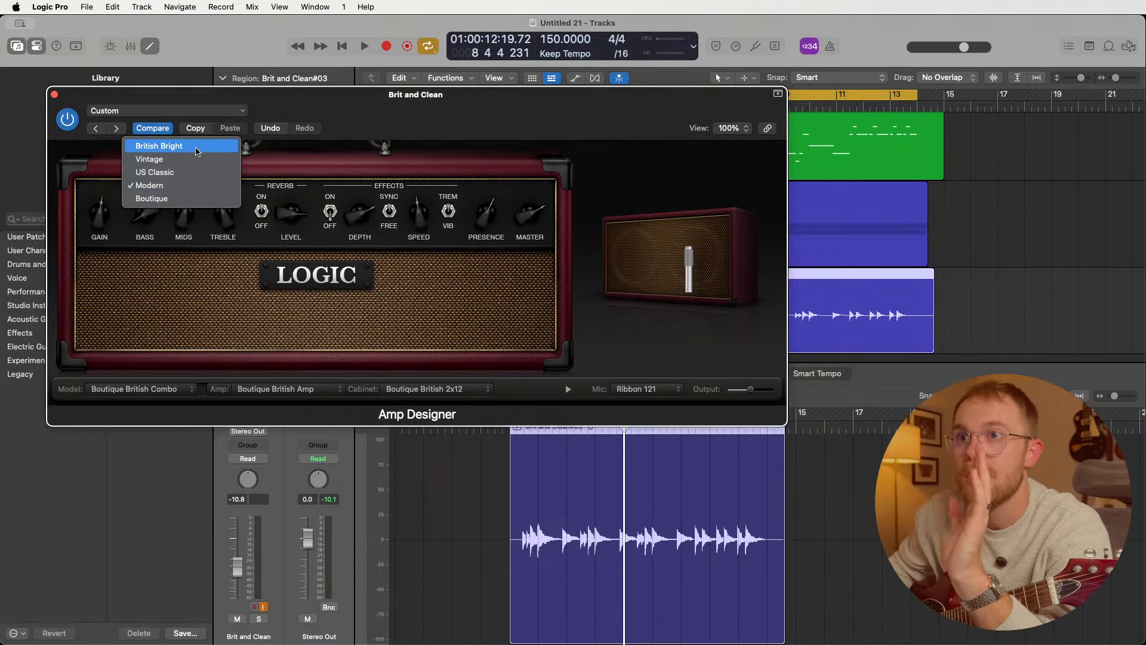
click(184, 198)
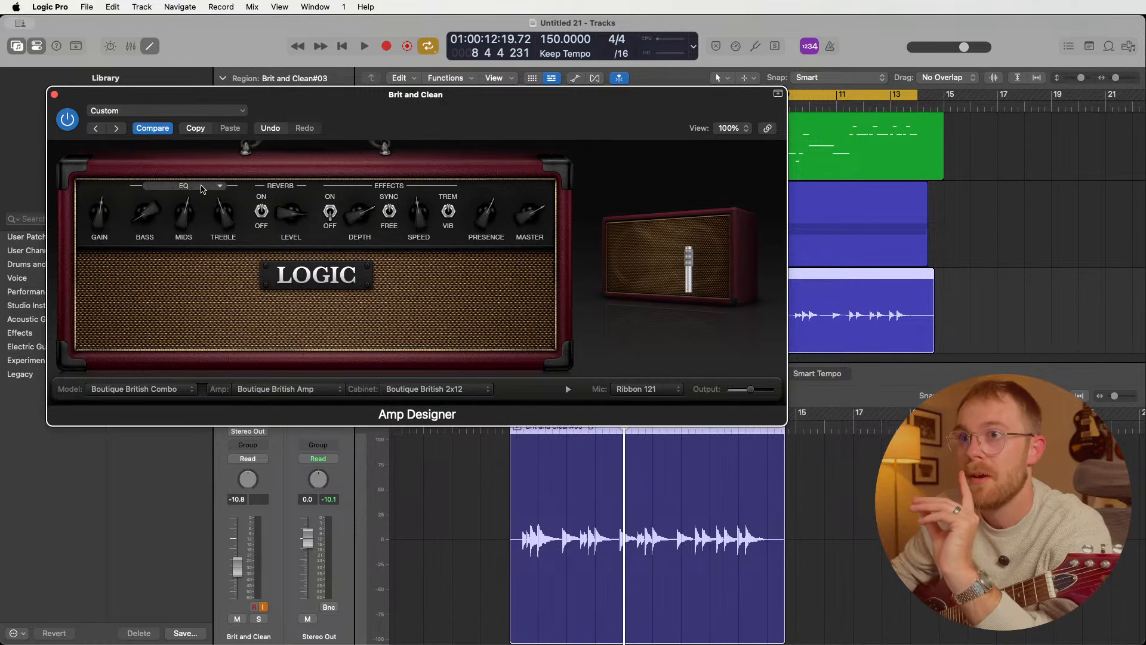
click(212, 188)
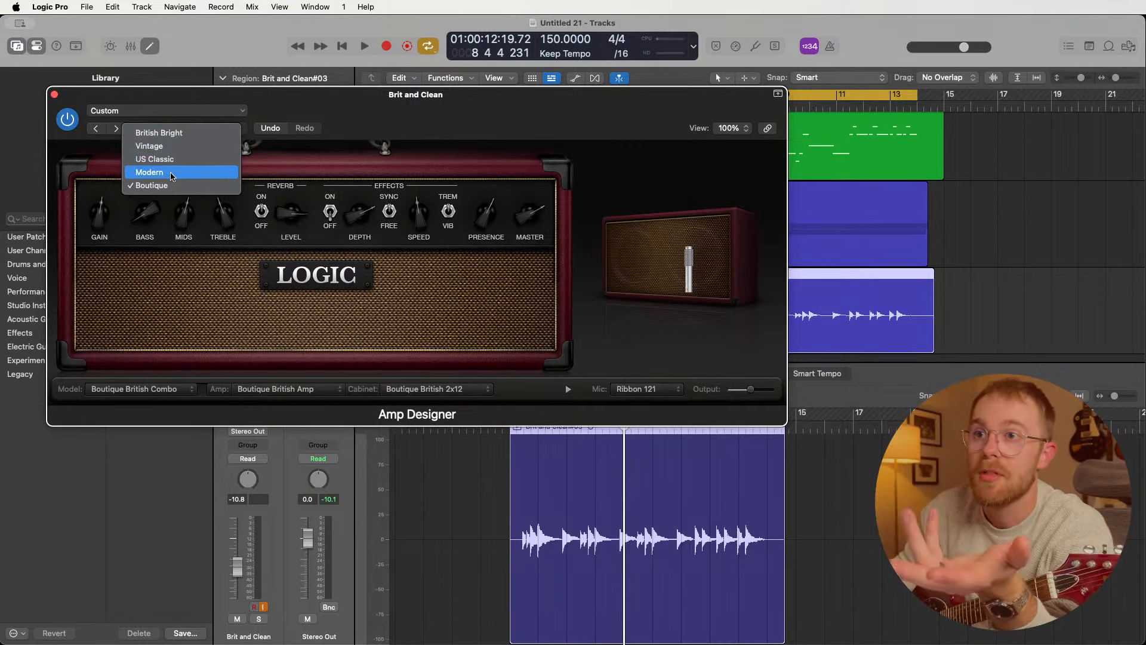
click(162, 276)
- Shift the Ribbon 121 microphone slightly in front of the cabinet, look over the microphone models, and close Amp Designer
mouse_move(623, 295)
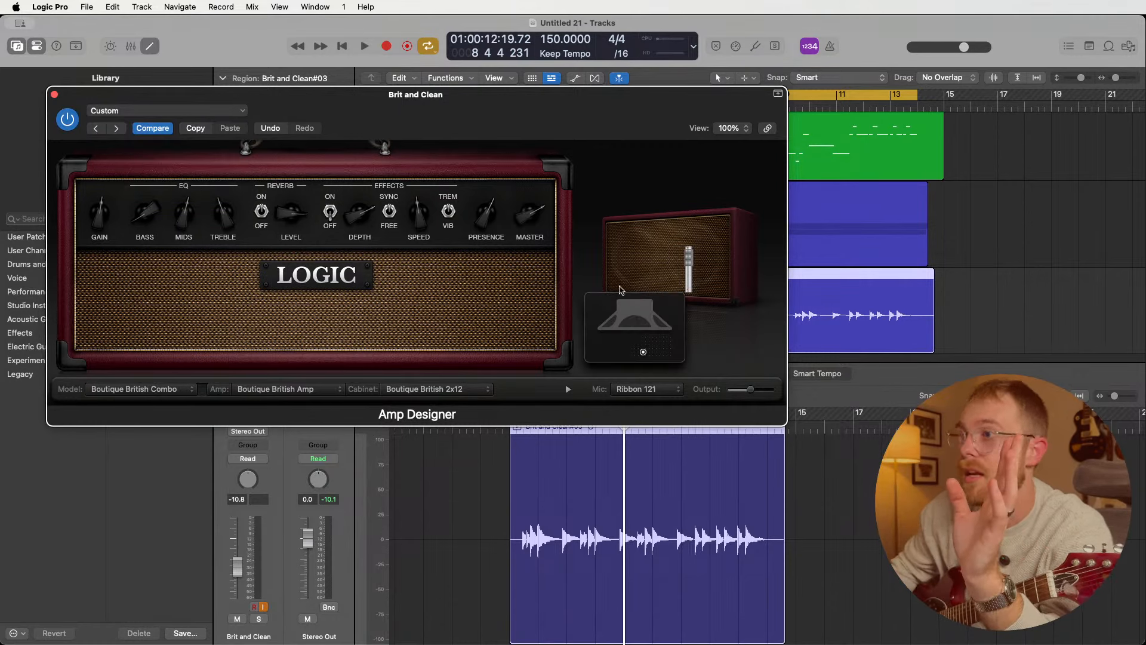
mouse_move(648, 353)
mouse_down()
mouse_move(670, 344)
mouse_move(643, 349)
mouse_up()
click(647, 389)
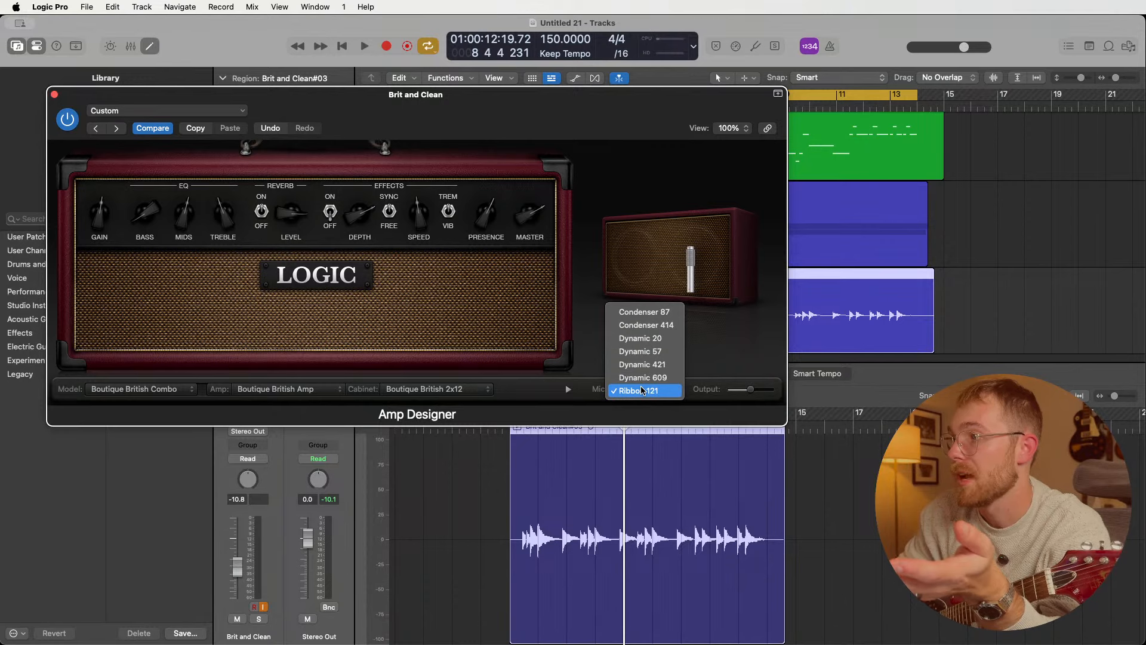
click(557, 394)
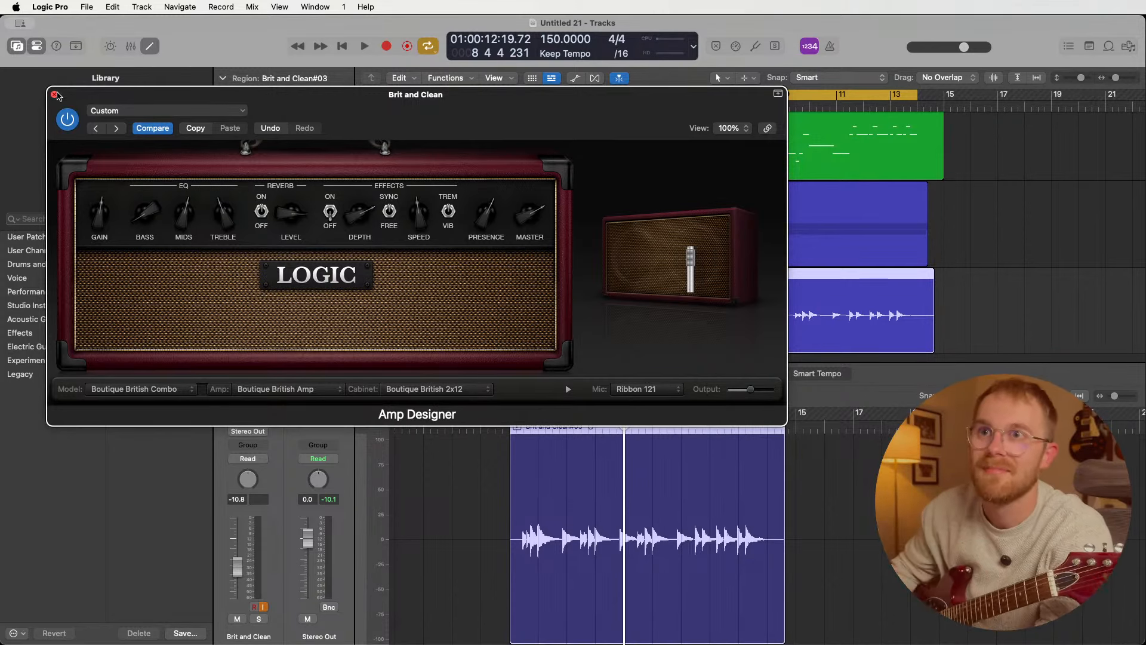
click(55, 95)
- Play the arrangement briefly and expand the Sum 15 stack to show its guitar tracks
click(636, 323)
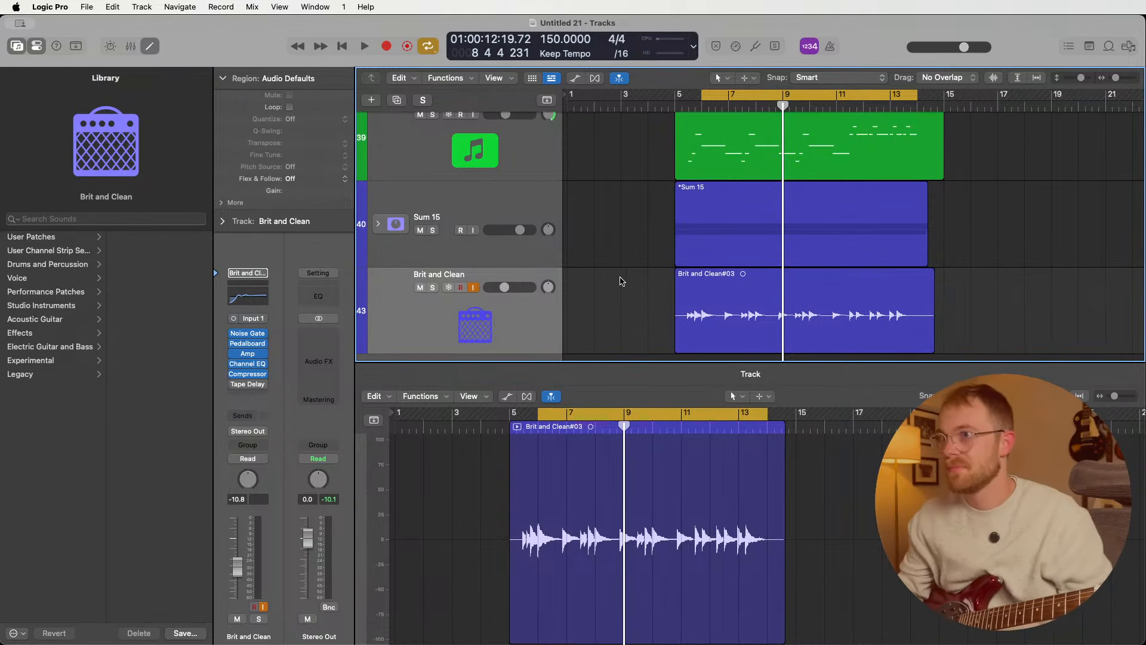
key(space)
click(632, 252)
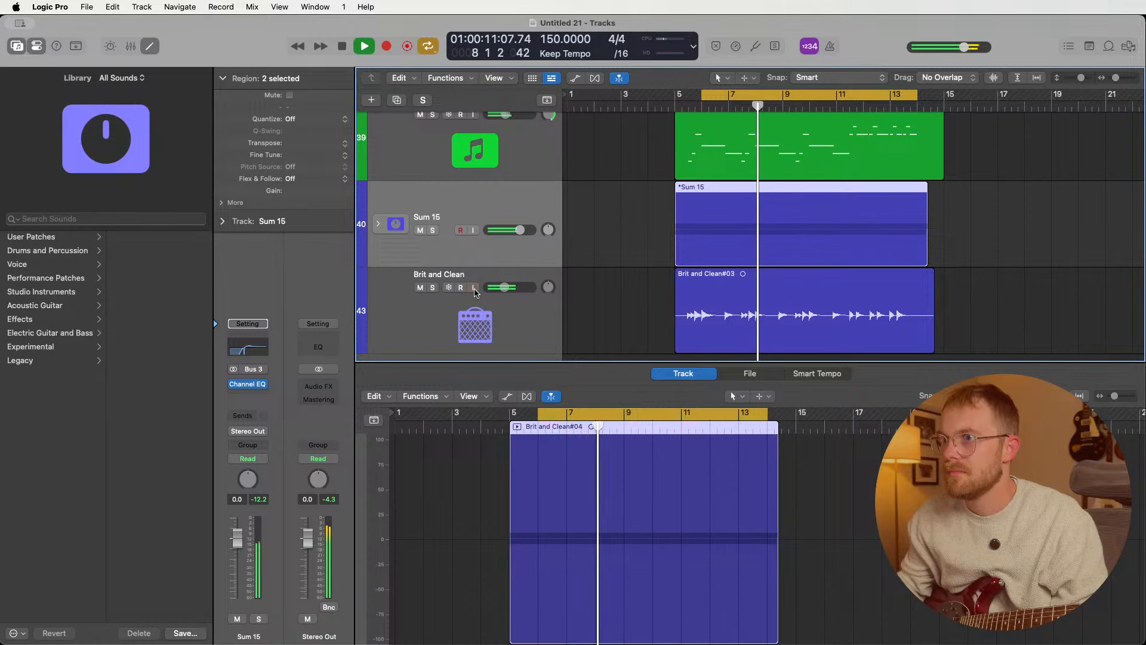
click(378, 224)
scroll(645, 275, down, 2)
key(space)
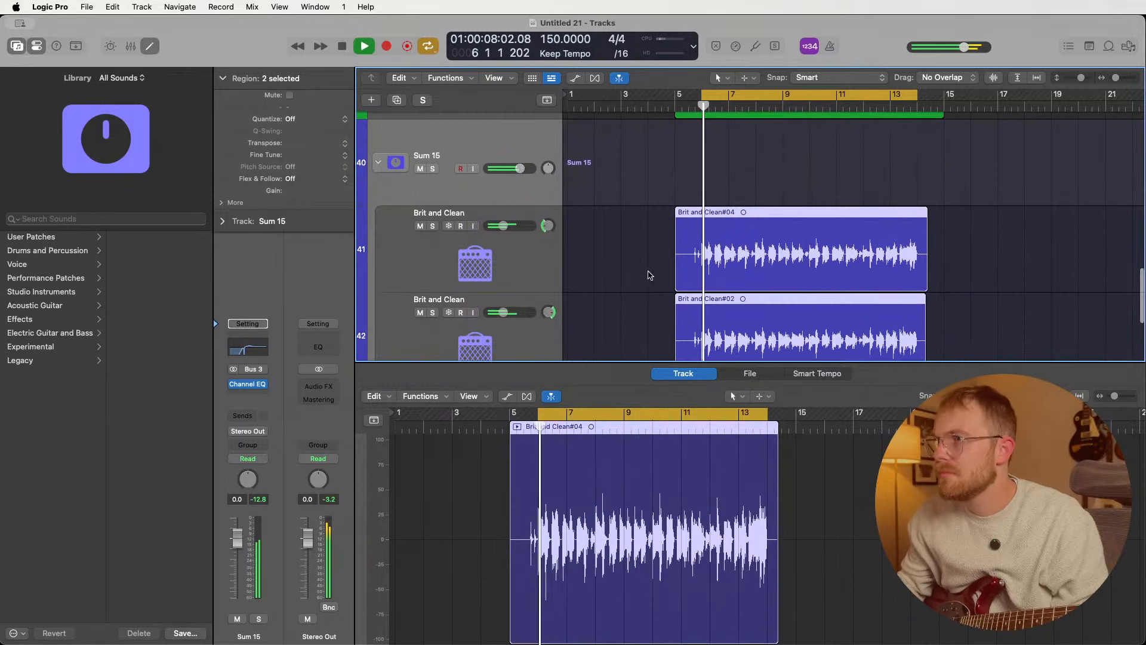
- Select the first Brit and Clean track in the Sum 15 stack and check the guitar's tuning with the Tuner
click(616, 270)
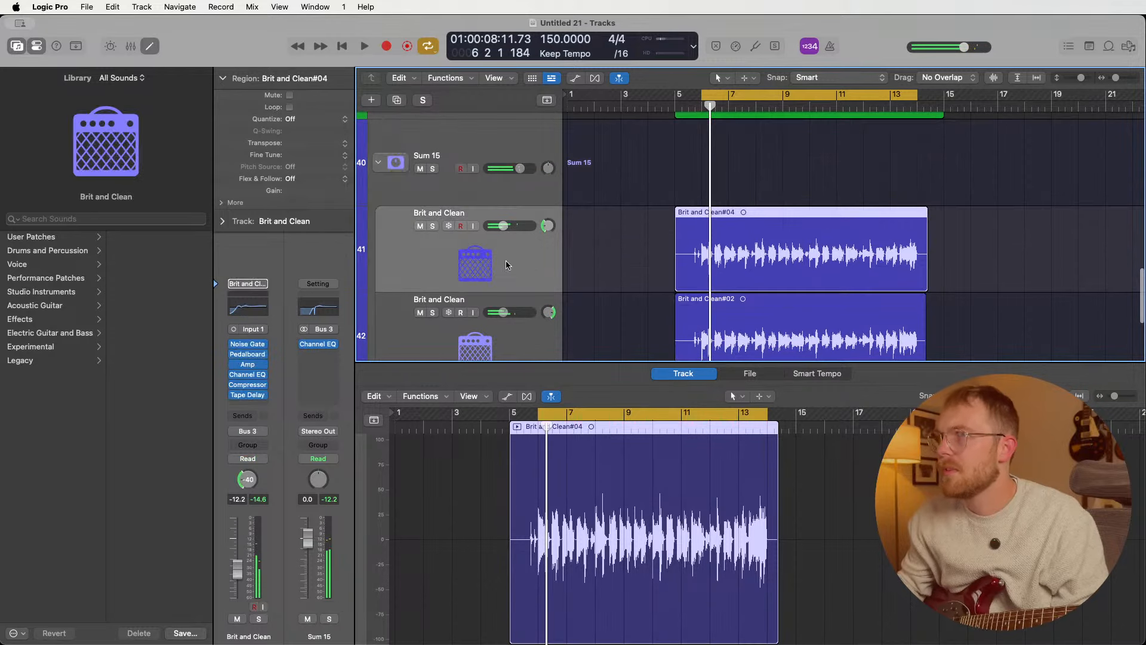
click(754, 48)
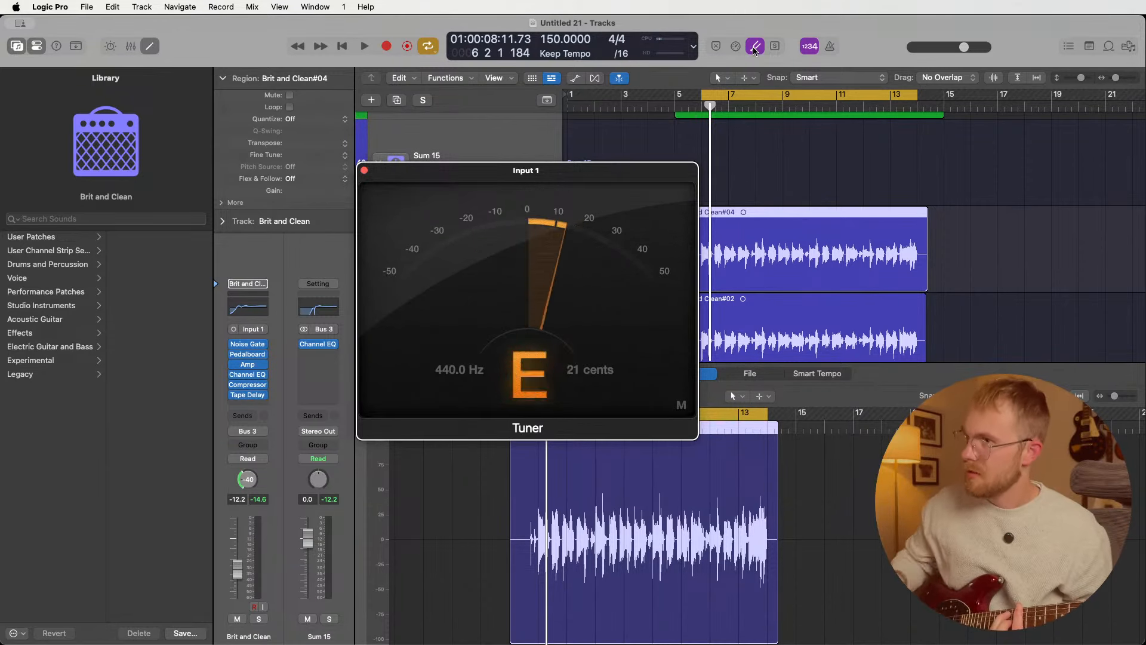
click(364, 172)
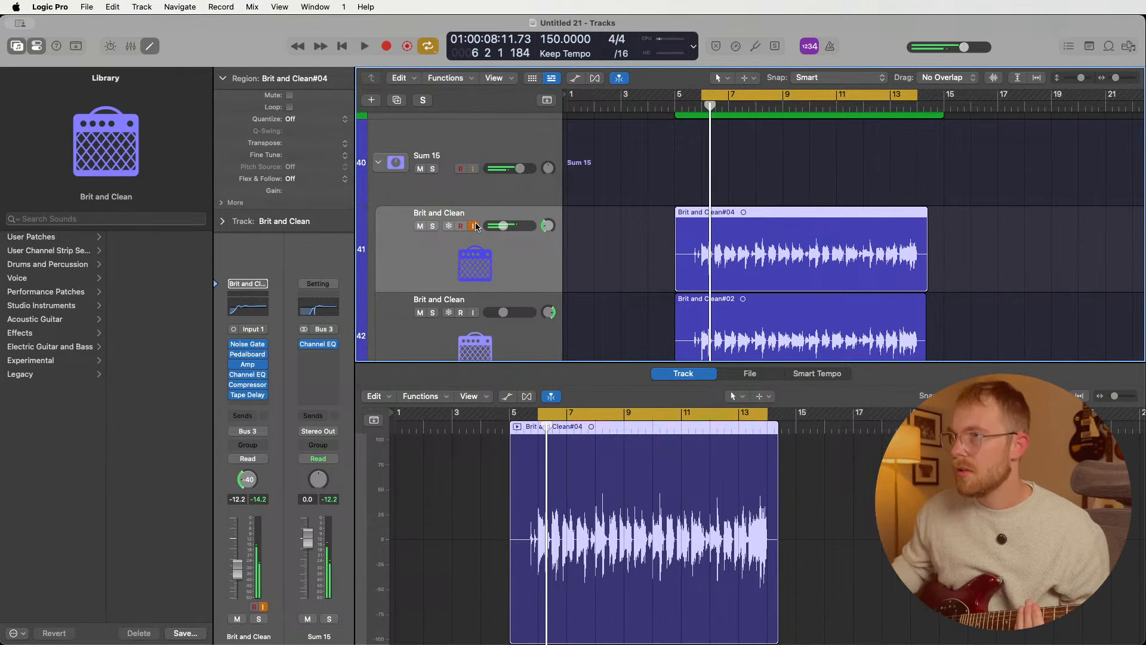
- Delete the two recorded guitar regions from the Brit and Clean tracks inside the Sum 15 stack
click(647, 269)
scroll(647, 250, down, 2)
drag(643, 210, 746, 319)
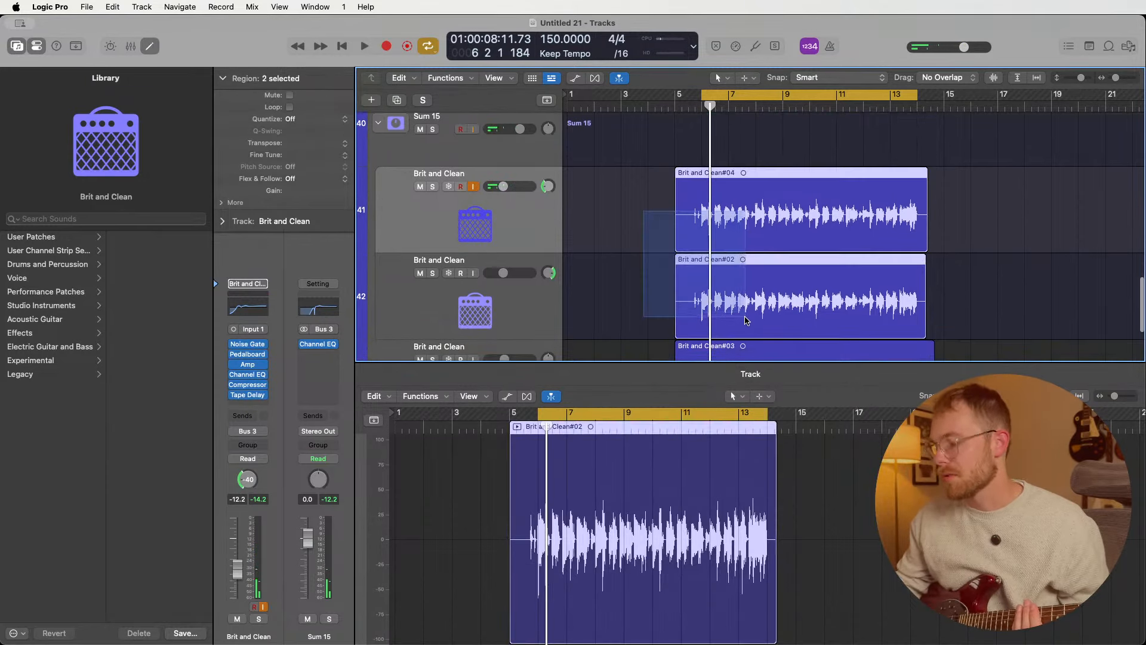
key(Delete)
key(Return)
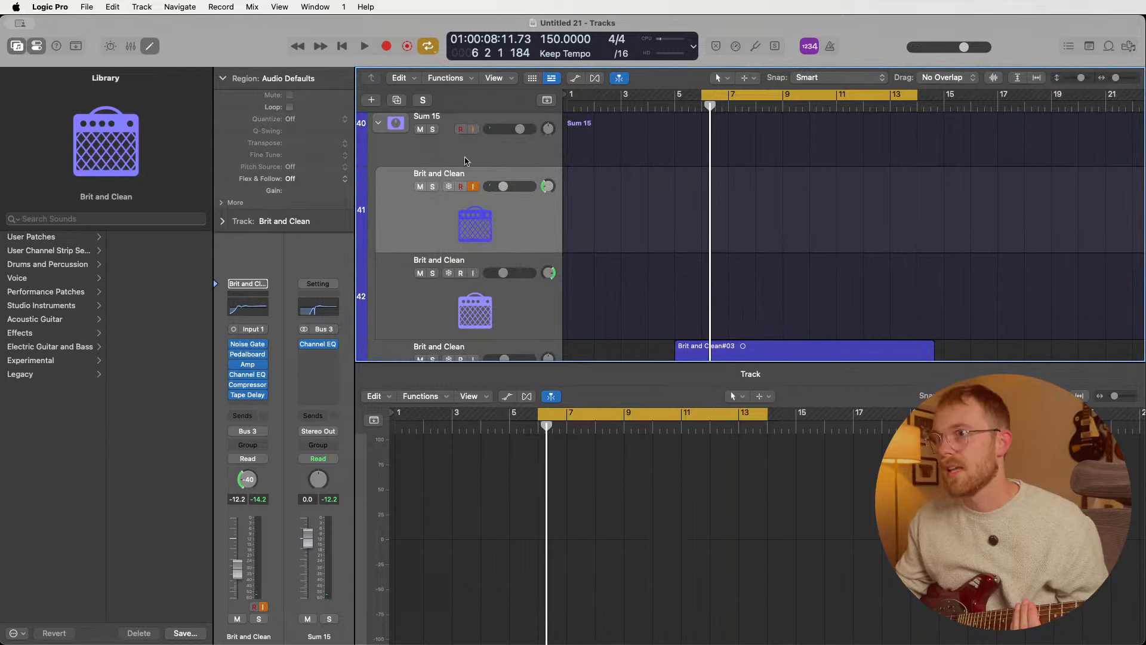
- Turn cycle mode off and record a new take on the first Brit and Clean track from bar 5 to about bar 14
click(746, 94)
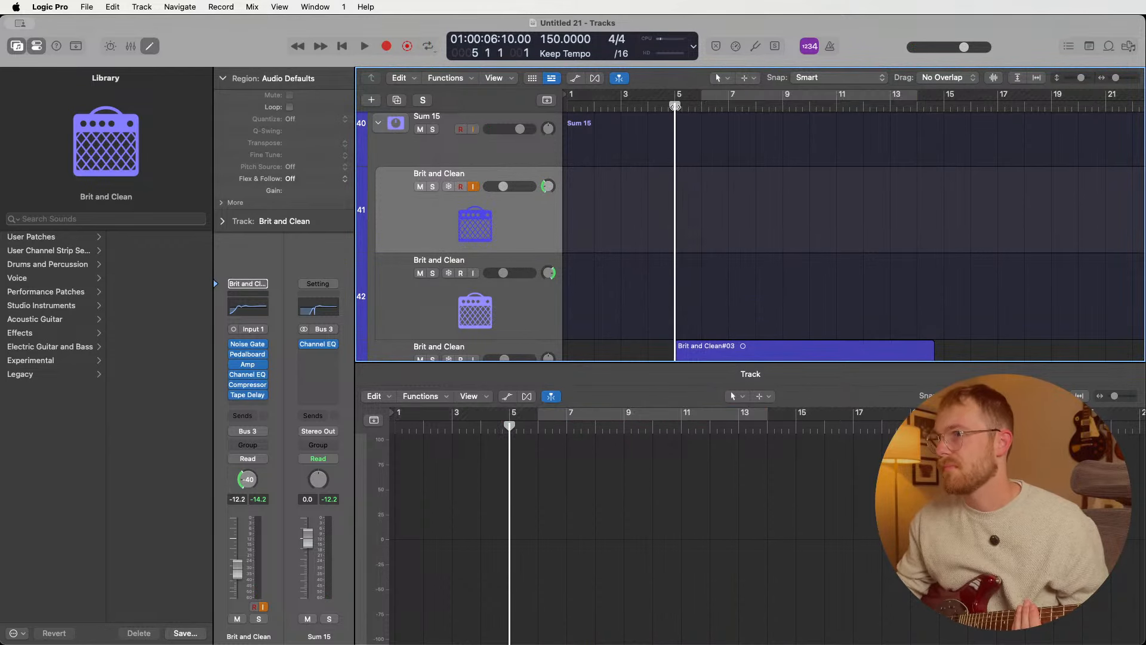
scroll(762, 159, up, 3)
scroll(763, 160, down, 2)
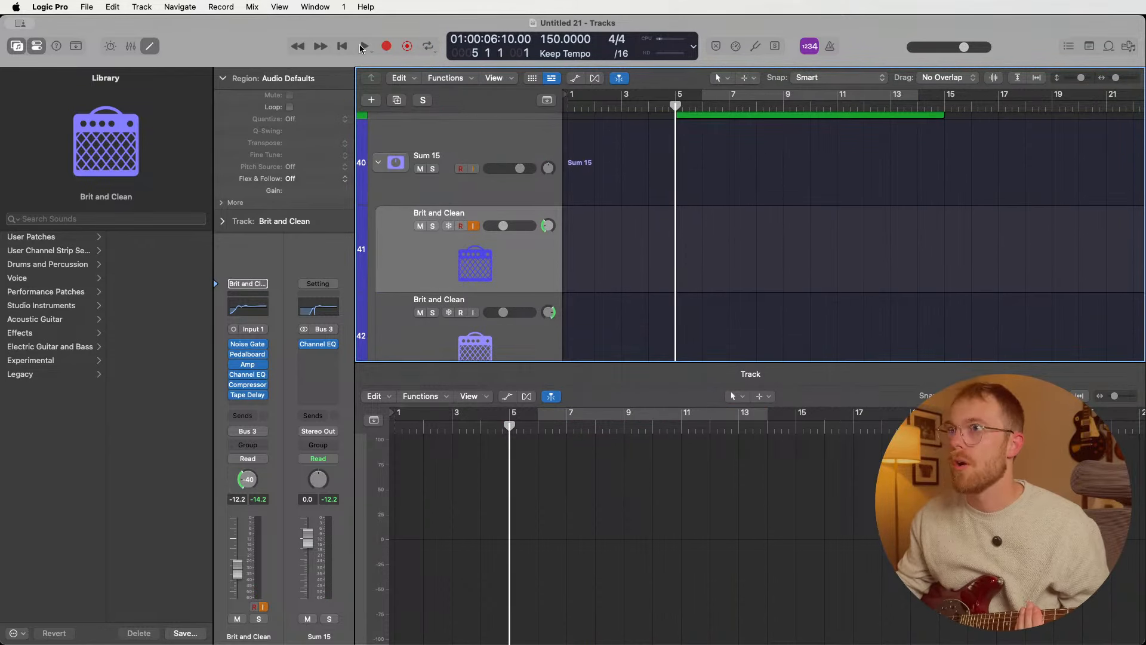
click(387, 46)
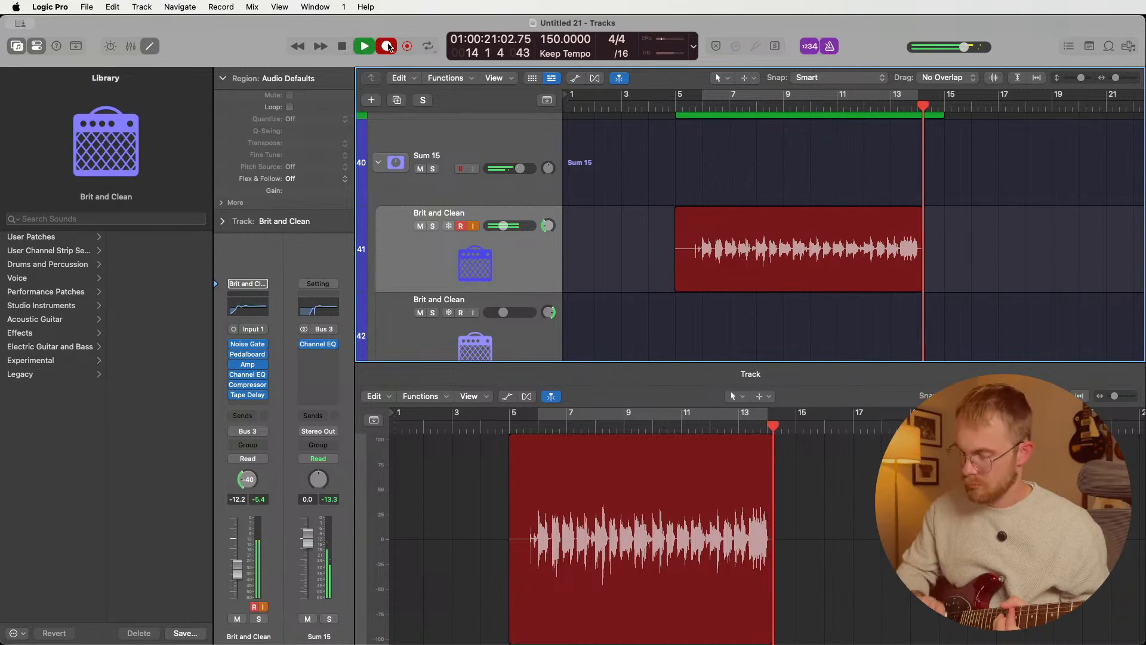
click(386, 46)
- Record a second guitar take from bar 5 to about bar 14 on the stack's other Brit and Clean track, and turn off its input monitoring
click(674, 115)
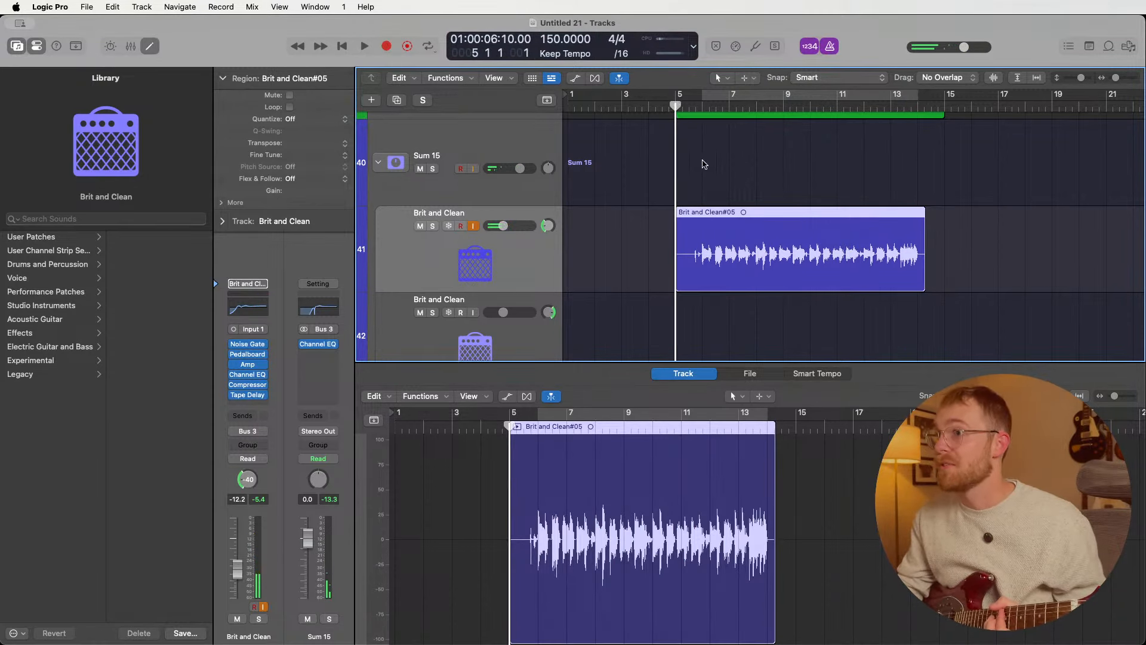
scroll(483, 298, down, 1)
click(480, 298)
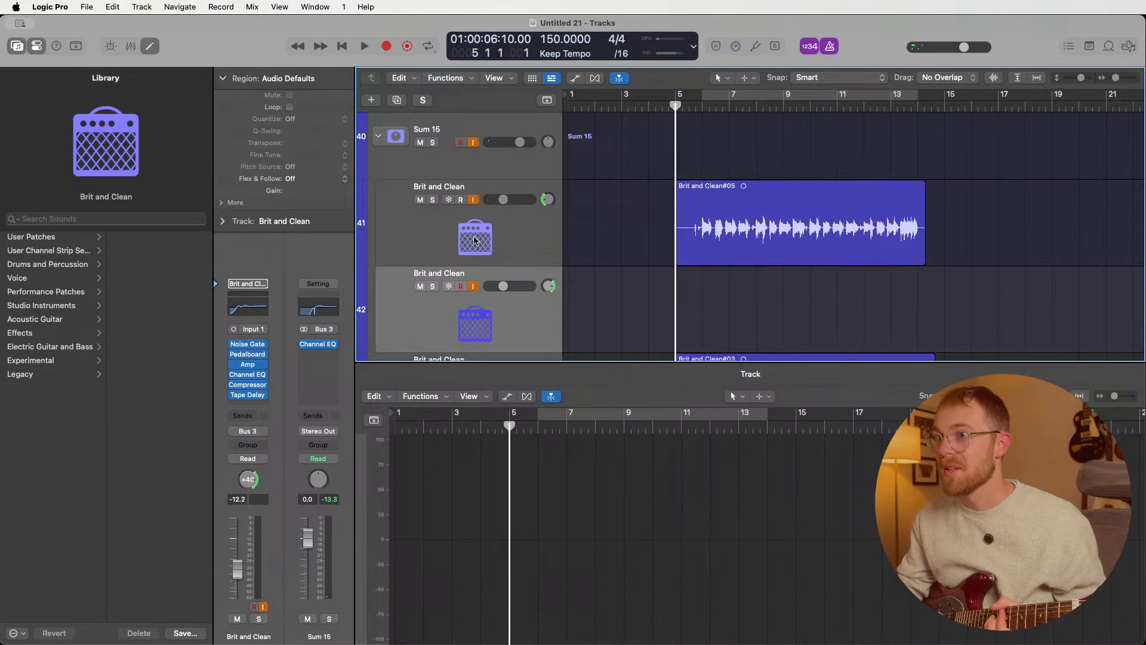
key(r)
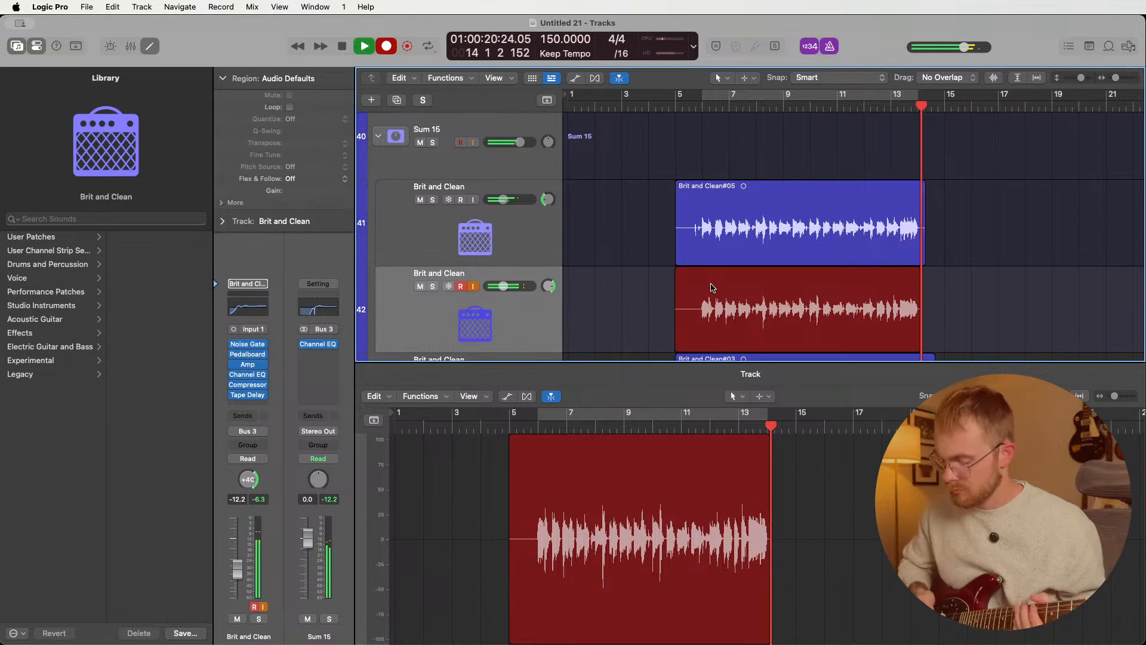
key(space)
click(474, 287)
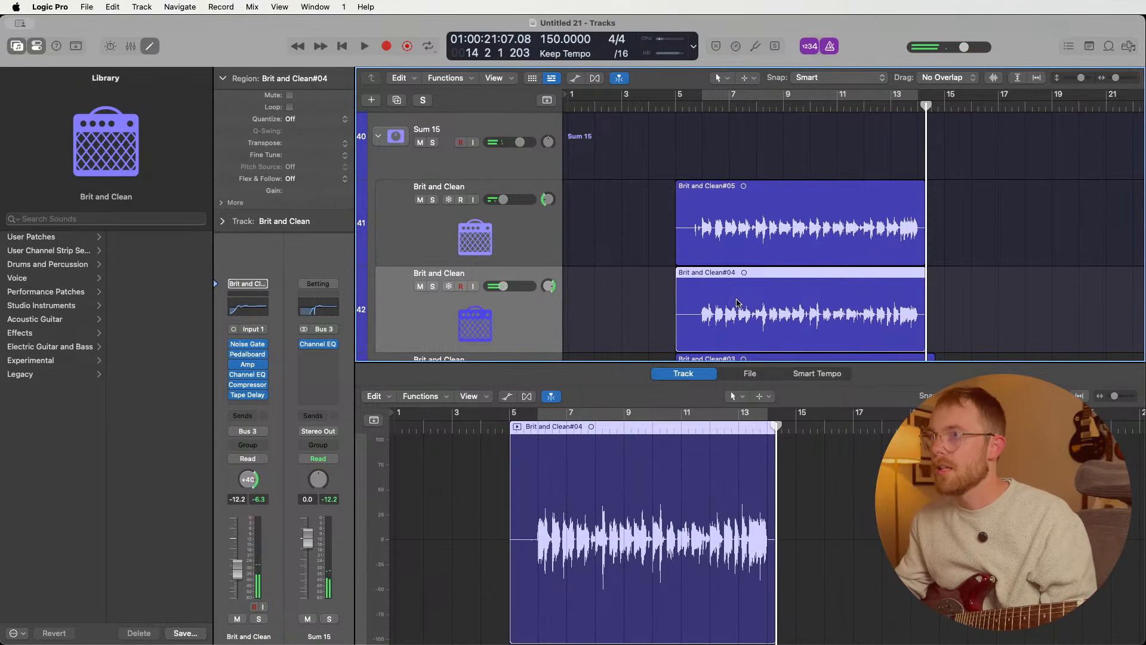
- Copy the first Modern Disco Kit region to bar 14 on the same track and start playback
scroll(481, 239, up, 15)
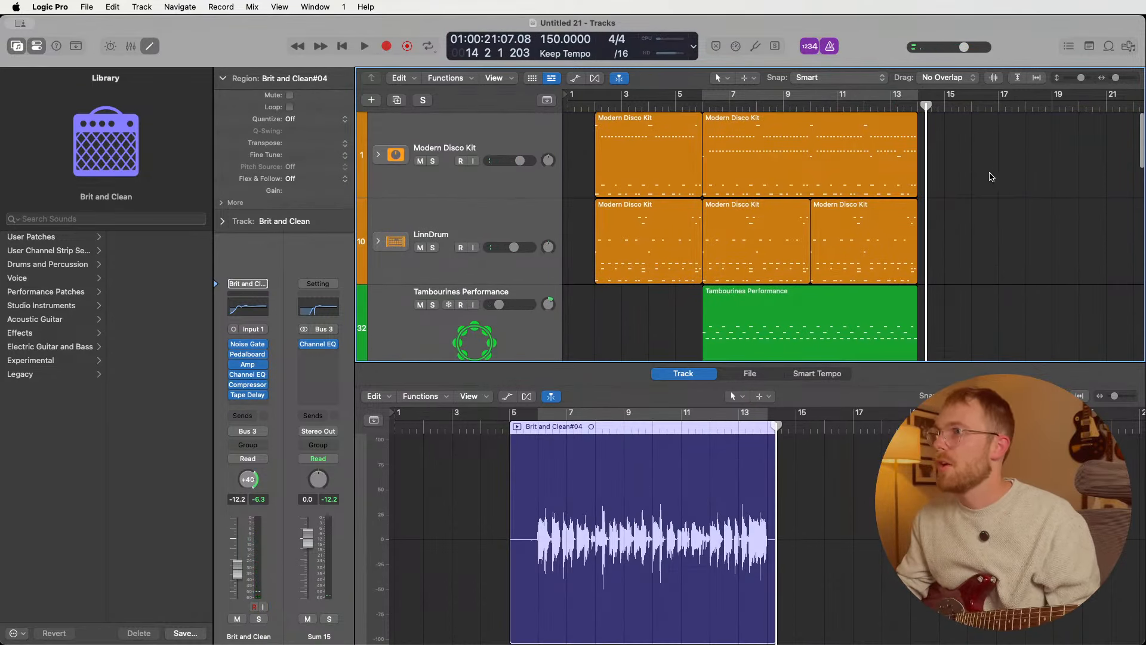
drag(614, 174, 943, 130)
key(space)
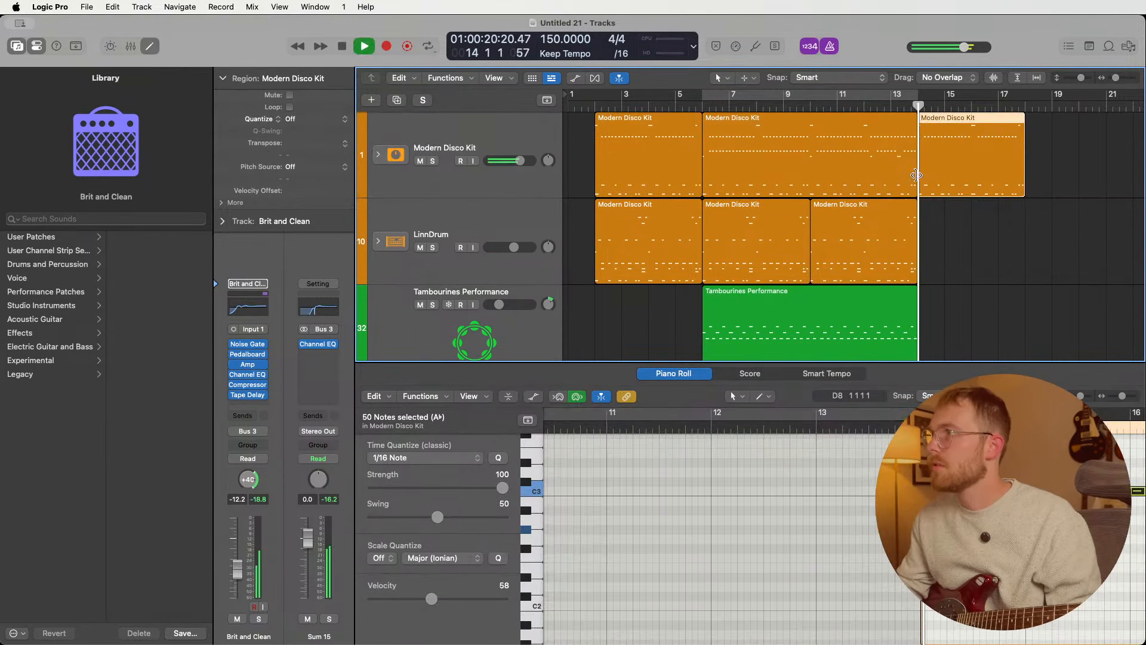
- Copy the first LinnDrum region to bar 14 on the same track, turn the metronome off and stop playback
scroll(716, 239, right, 3)
drag(594, 246, 939, 253)
click(827, 47)
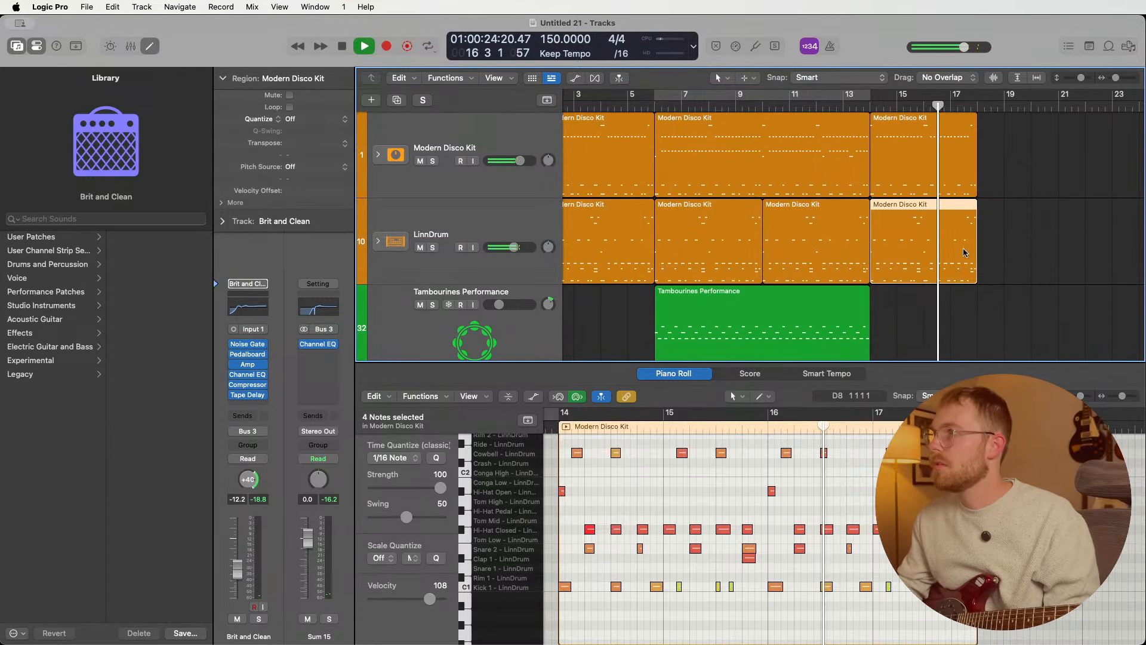
scroll(821, 285, down, 8)
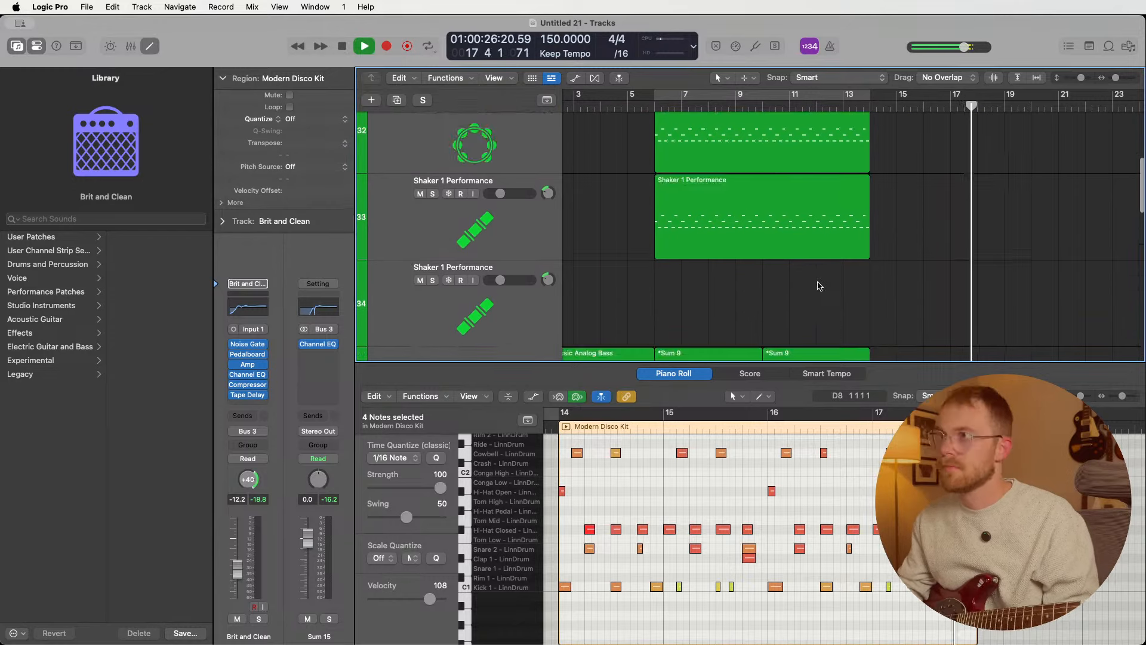
key(space)
scroll(820, 285, up, 3)
scroll(817, 286, down, 8)
scroll(816, 281, up, 5)
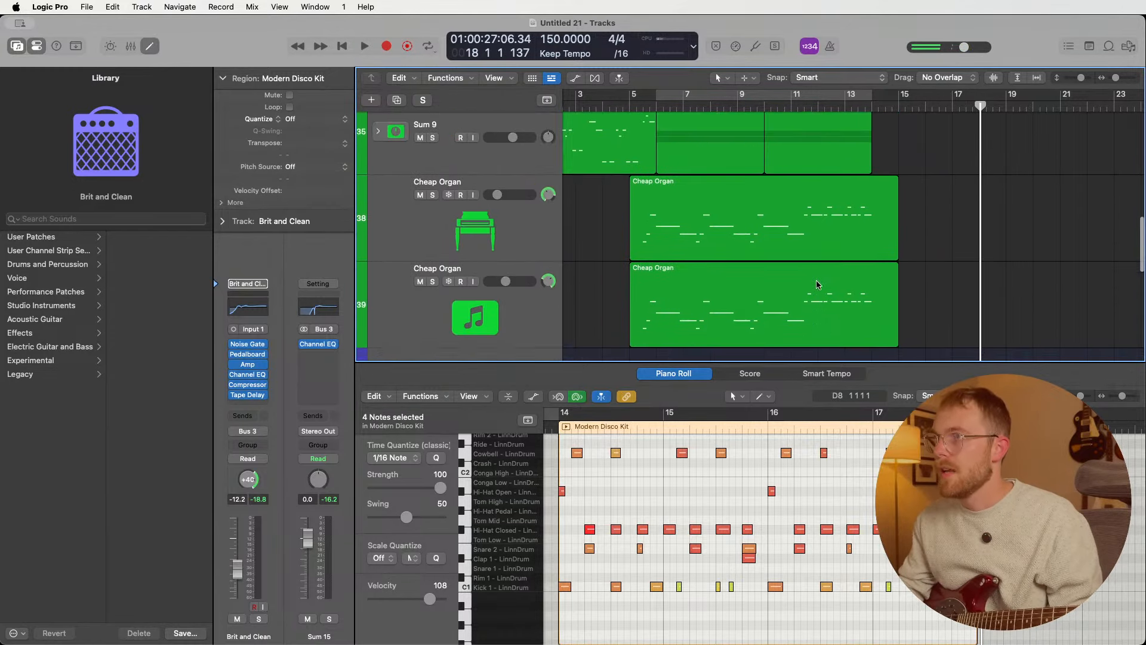
scroll(816, 281, left, 2)
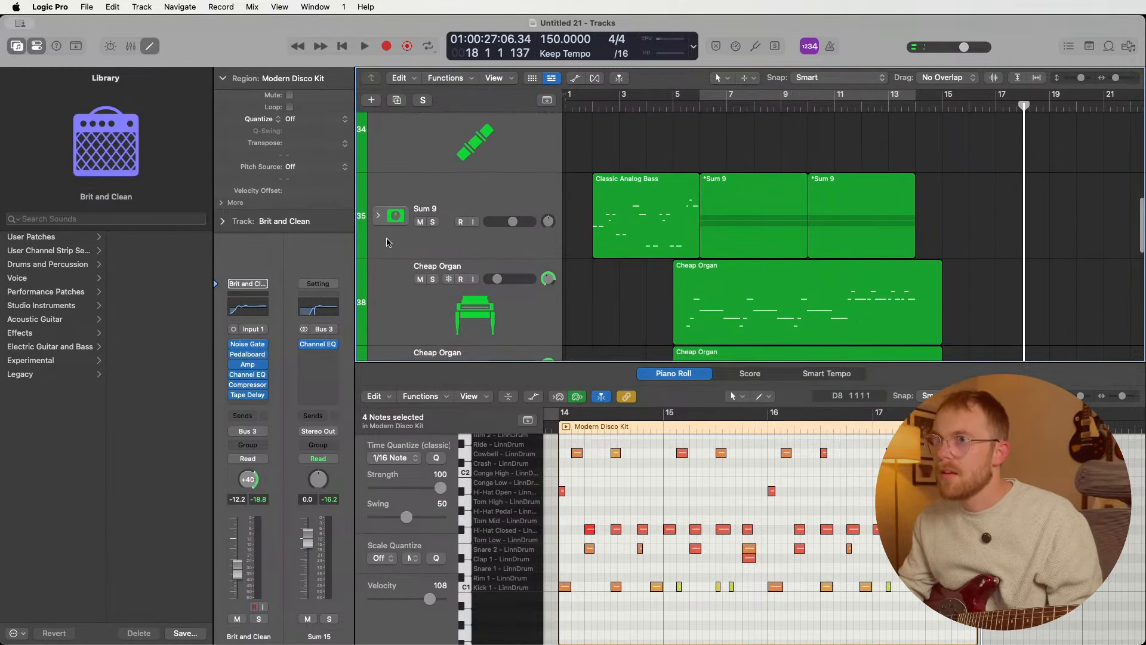
- Copy the first Classic Analog Bass region to bar 14 inside the Sum 9 stack, leaving the Sum 9 and Sum 15 stacks collapsed
click(380, 219)
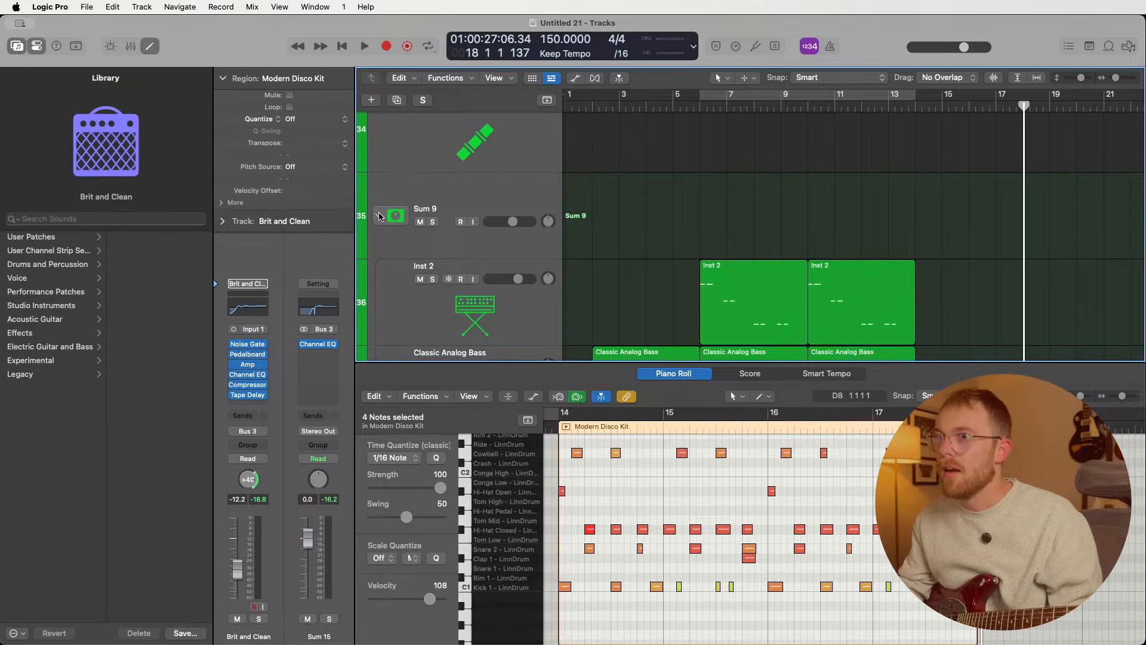
scroll(654, 249, down, 3)
drag(650, 251, 971, 257)
scroll(418, 238, up, 2)
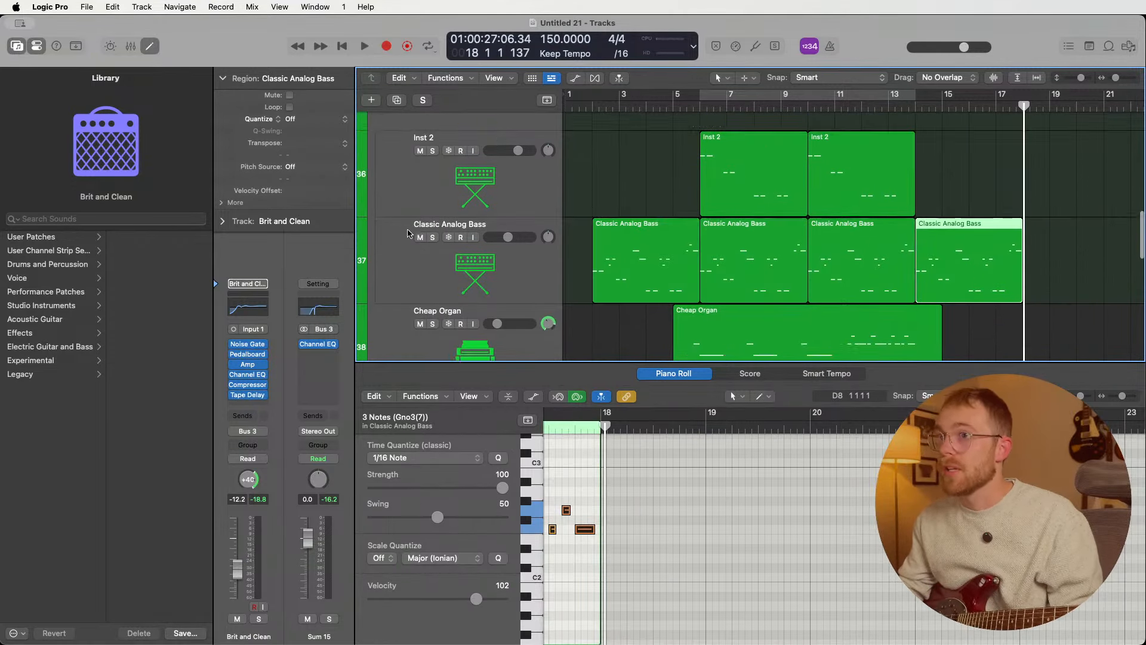
click(376, 220)
scroll(447, 222, down, 5)
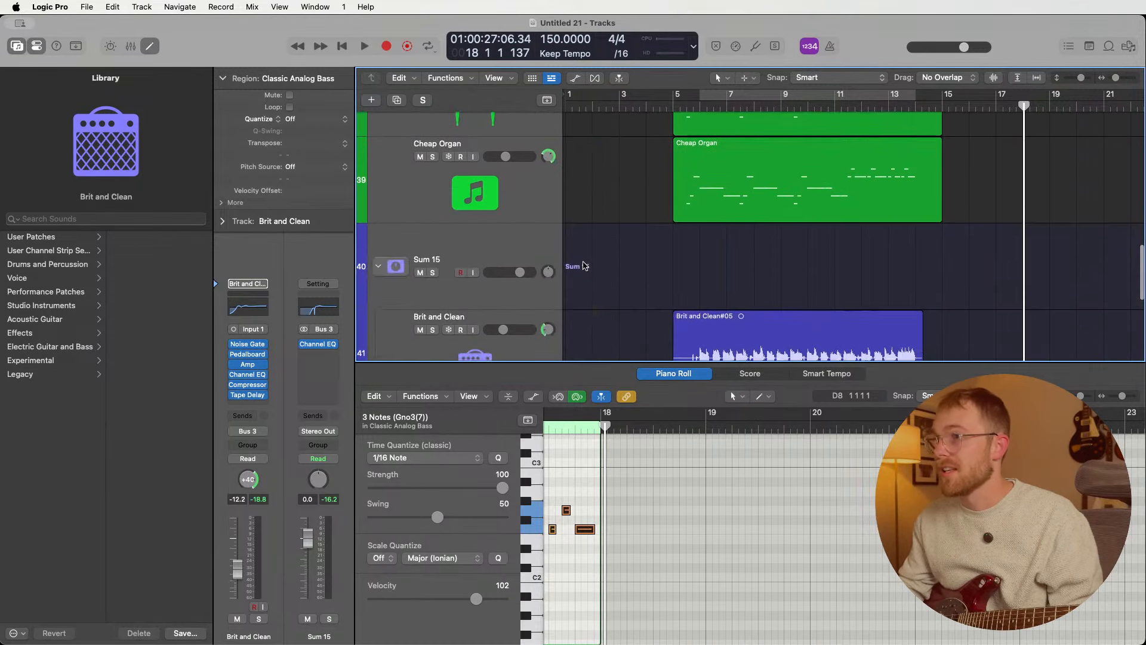
click(378, 168)
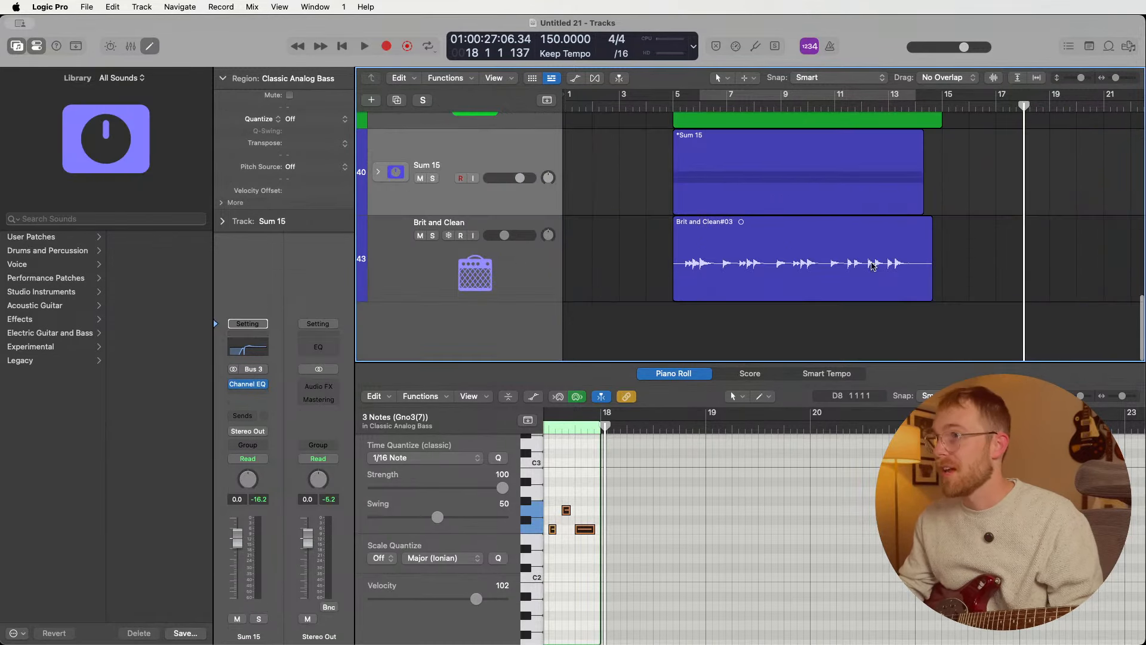
- Play the arrangement from about bar 13 to bar 18 to check the extended drum and bass section
scroll(872, 263, up, 10)
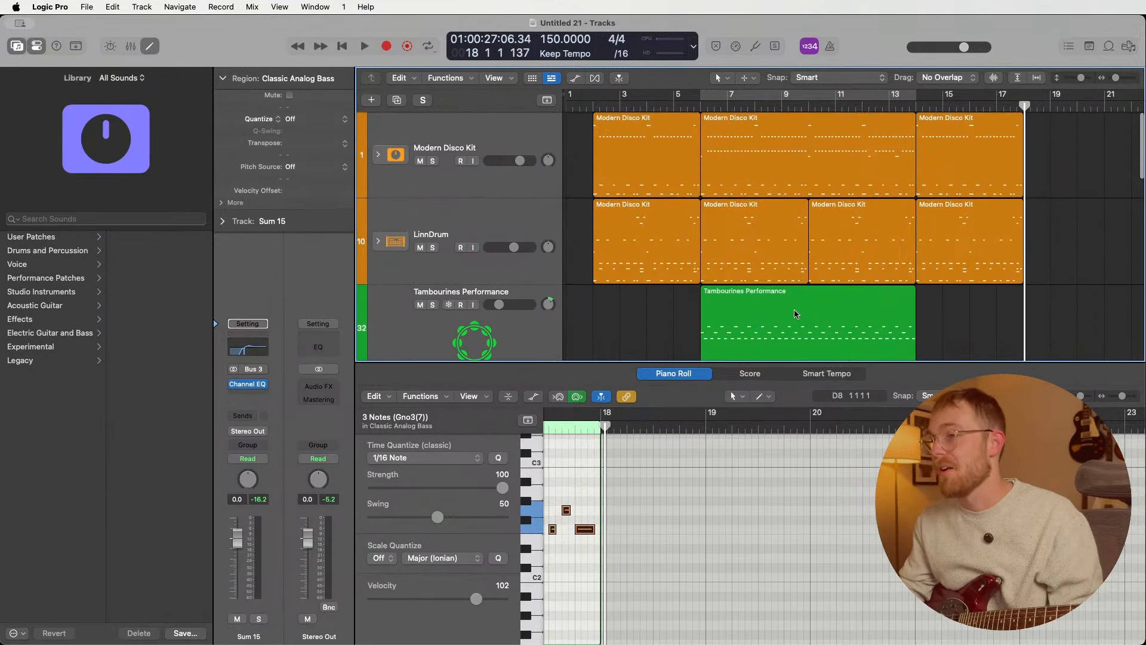
scroll(951, 330, down, 5)
scroll(951, 330, right, 3)
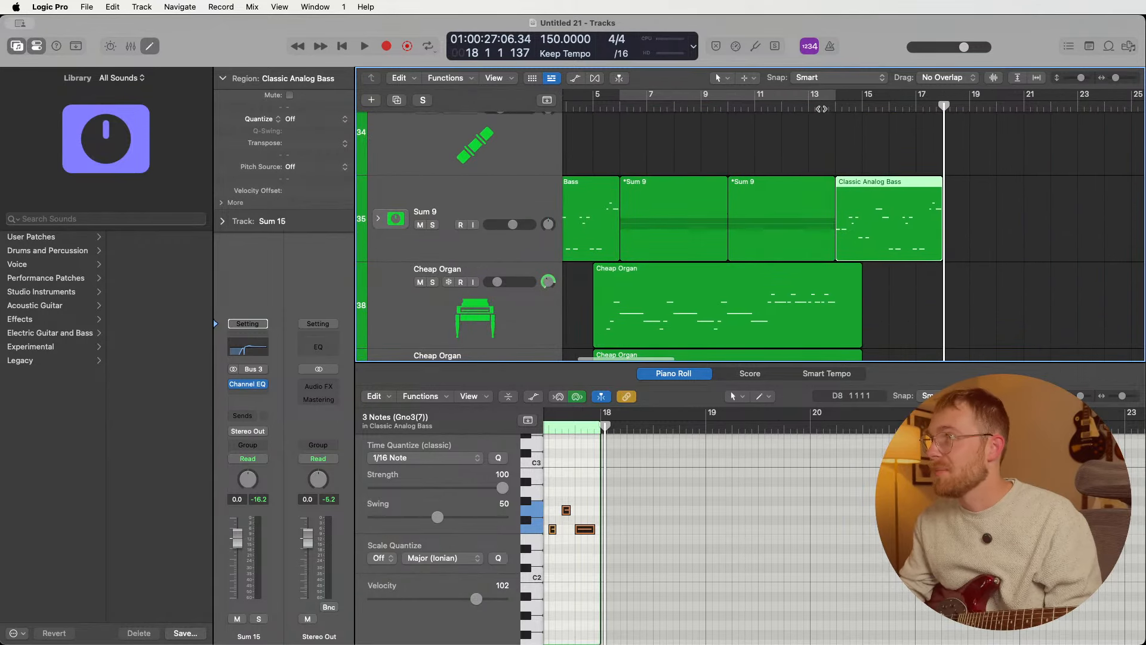
click(818, 108)
scroll(895, 209, up, 6)
key(space)
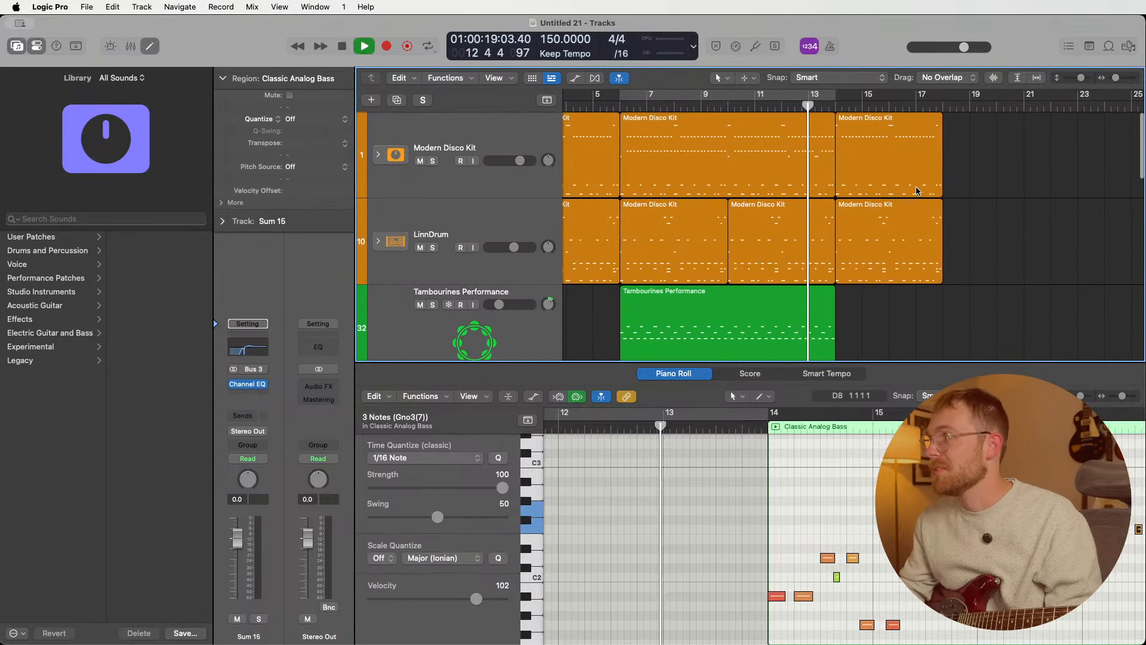
scroll(955, 227, down, 5)
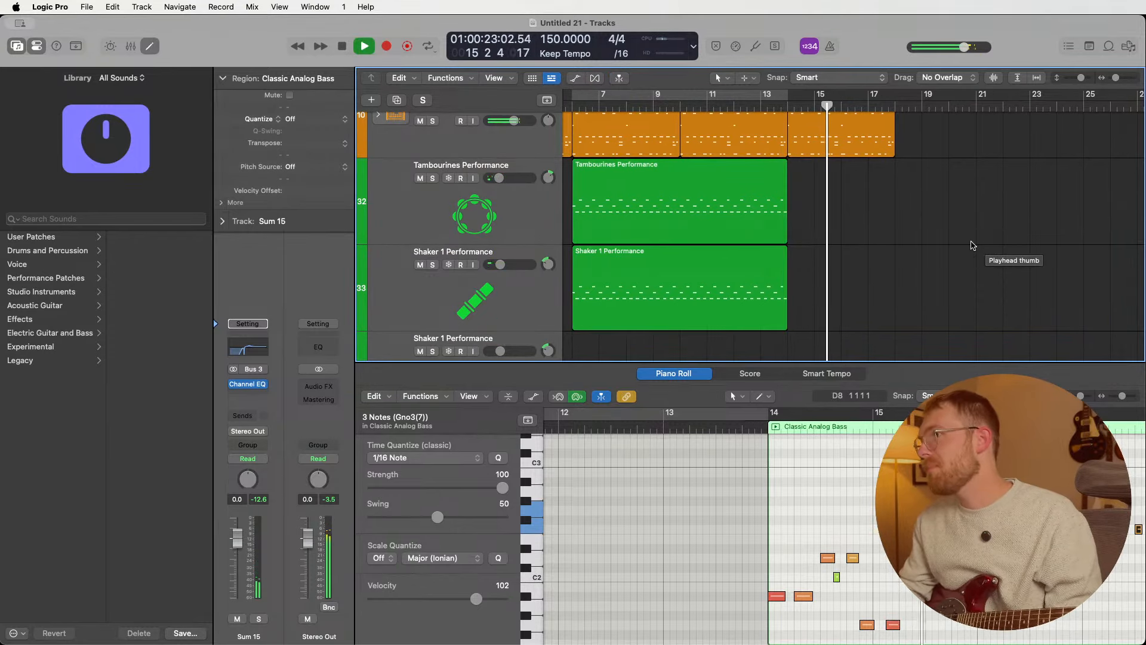
scroll(929, 255, up, 5)
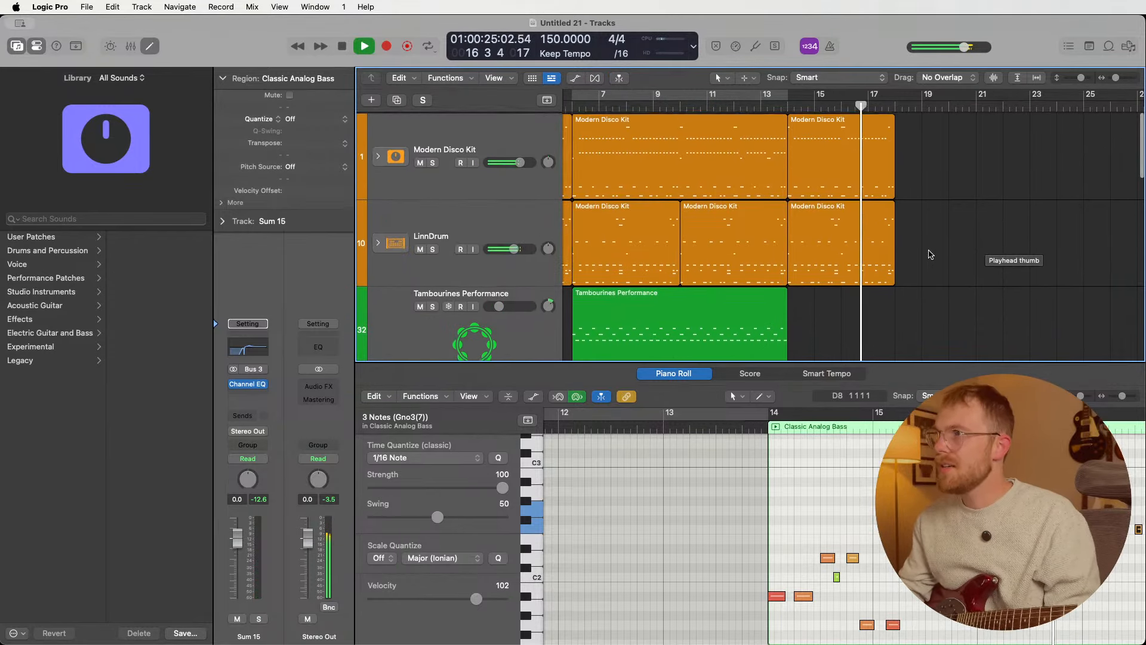
scroll(919, 255, right, 2)
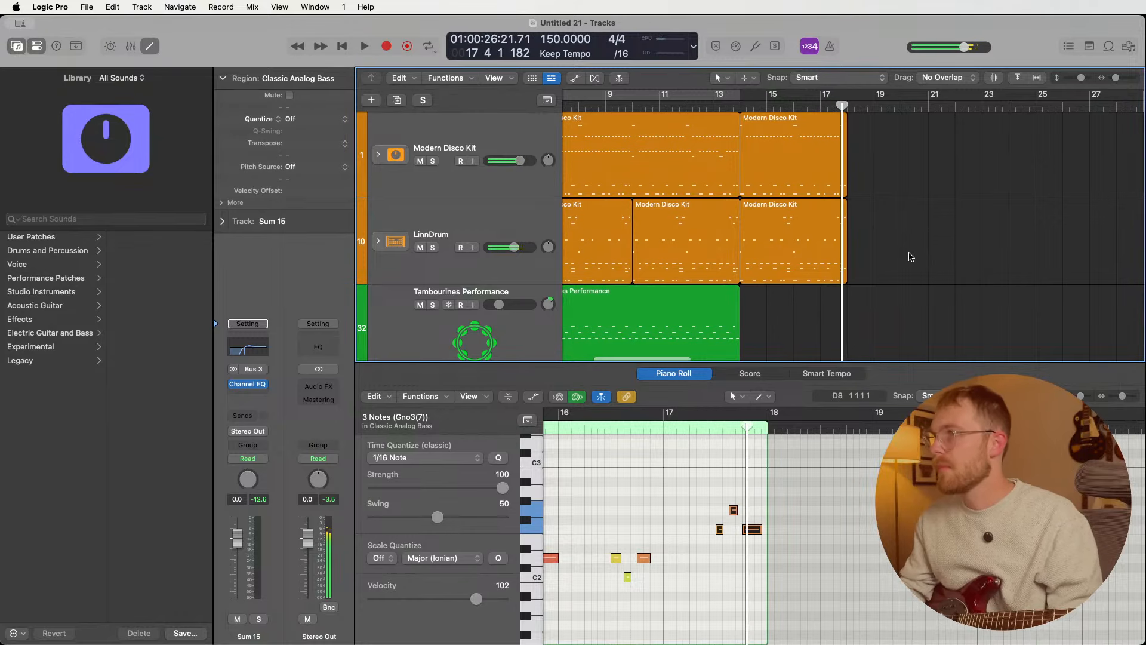
- Copy the Modern Disco Kit, LinnDrum and Classic Analog Bass regions at bar 14 to bar 18 on their own tracks
drag(911, 257, 900, 176)
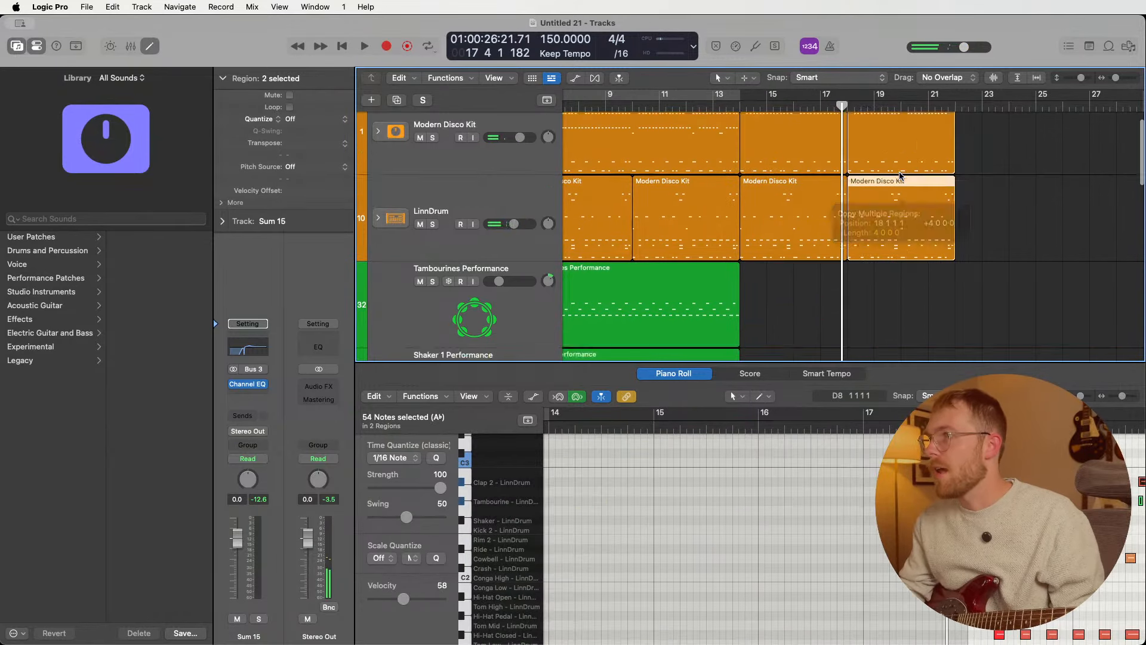
scroll(900, 176, down, 10)
drag(797, 156, 912, 163)
scroll(869, 180, up, 10)
- Play back from just before bar 13 to bar 18 to hear the transition into the section with the copied regions
key(space)
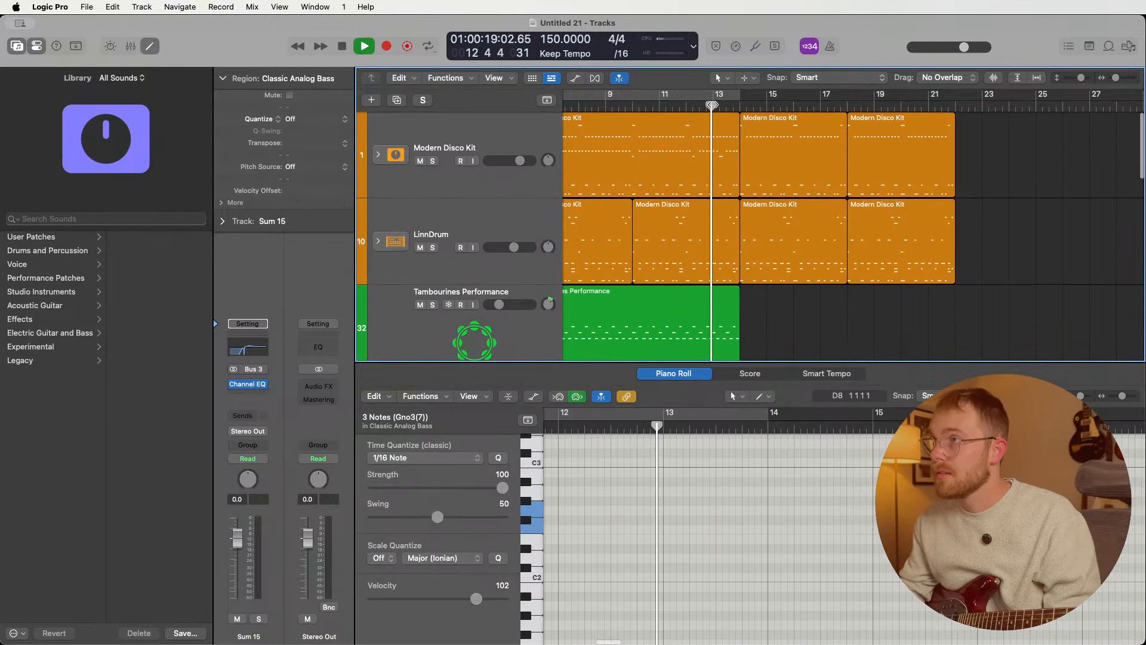
click(852, 332)
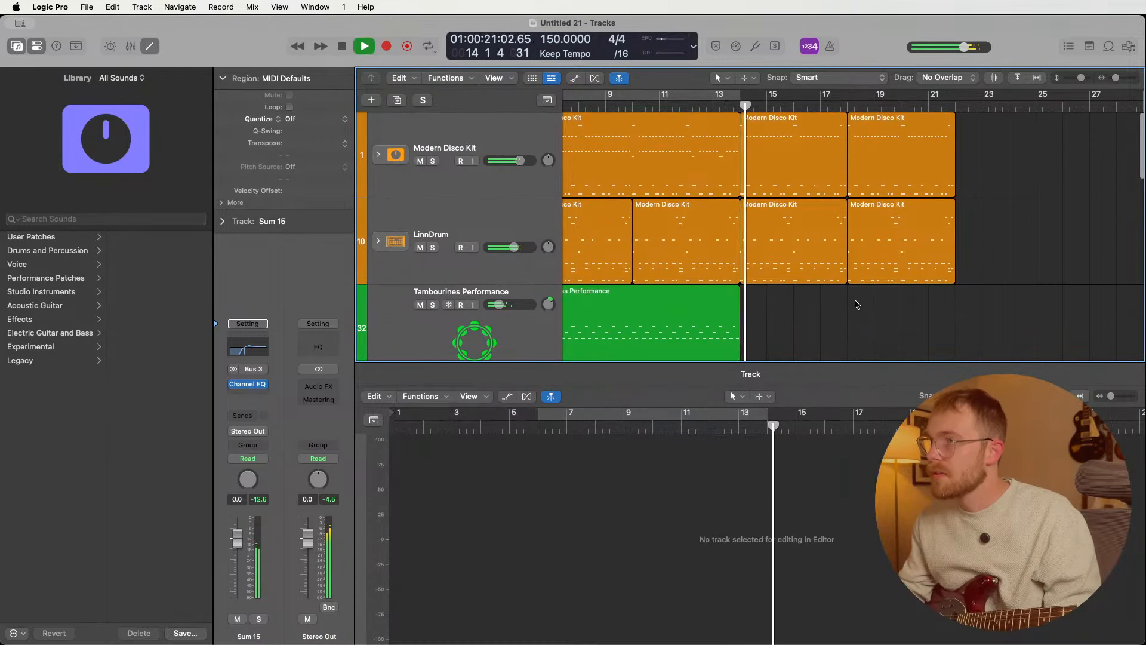
scroll(857, 305, down, 5)
scroll(855, 305, up, 4)
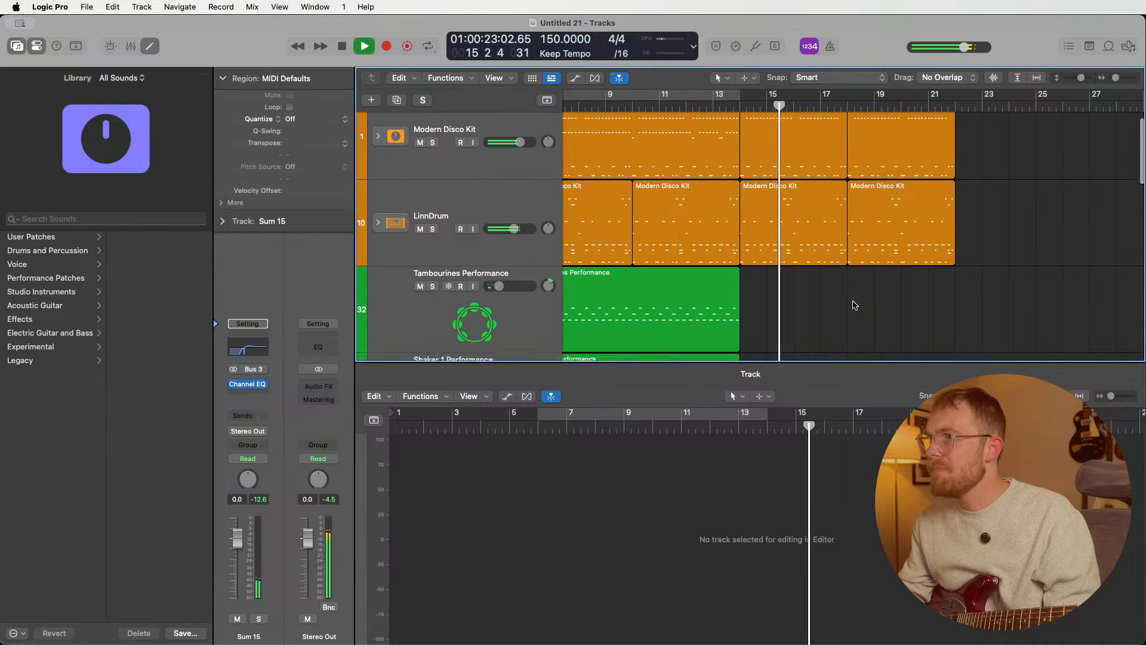
scroll(854, 304, down, 5)
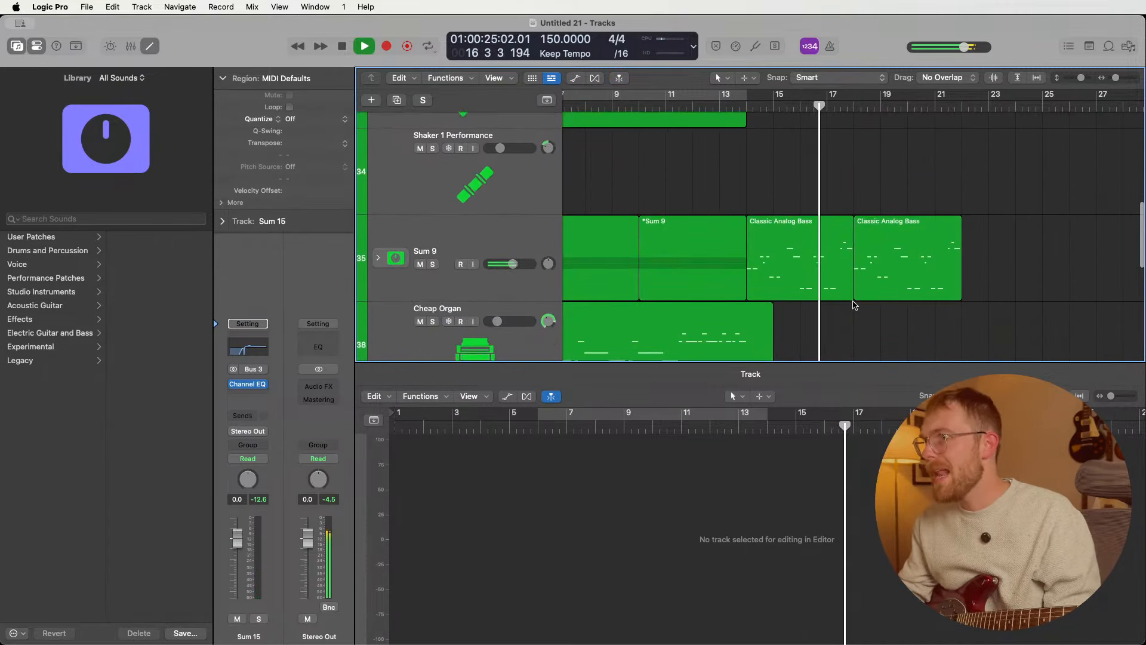
scroll(853, 305, up, 5)
scroll(855, 305, down, 1)
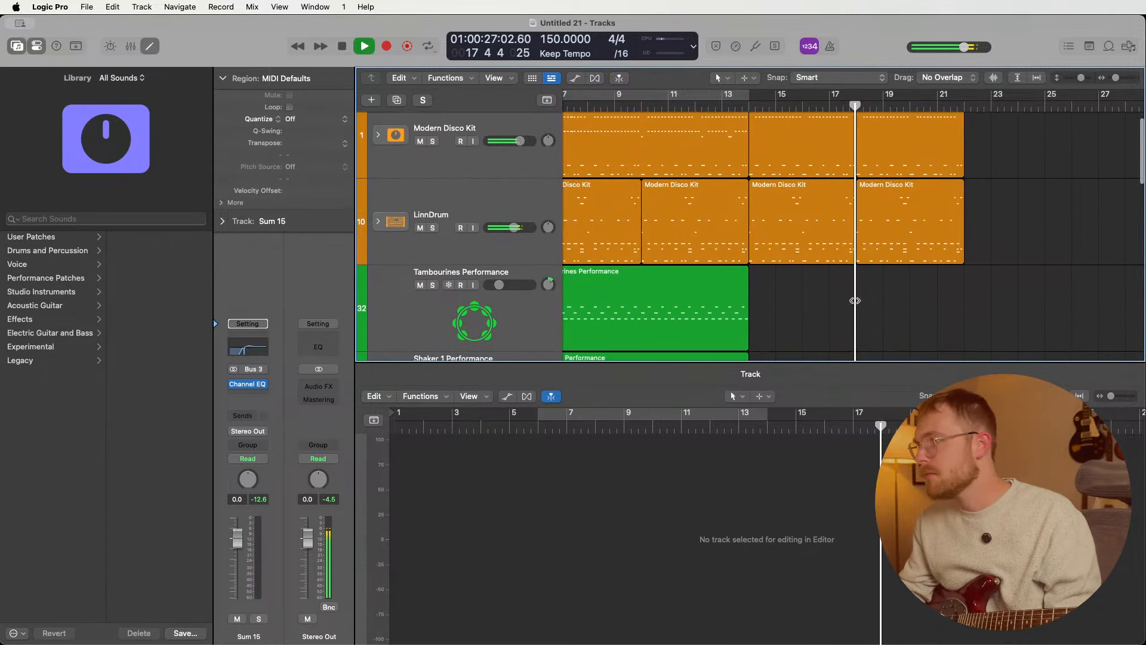
key(space)
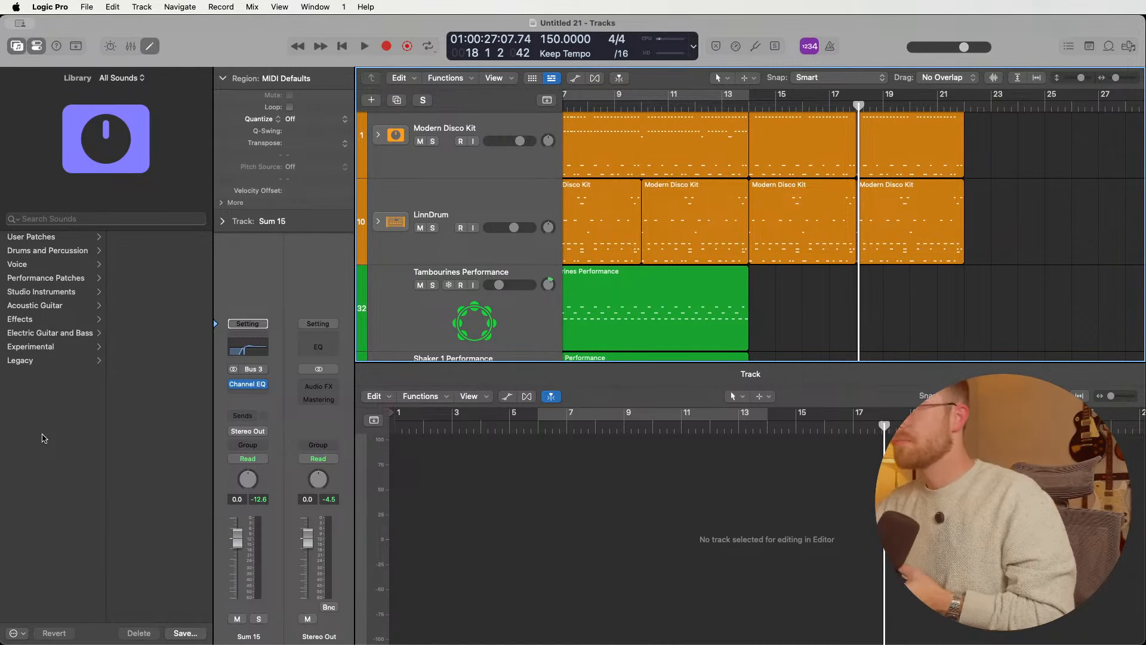
- Create one Mic or Line audio track on Input 2 below the last Brit and Clean track, turn on input monitoring and place the playhead at bar 13
scroll(683, 281, down, 15)
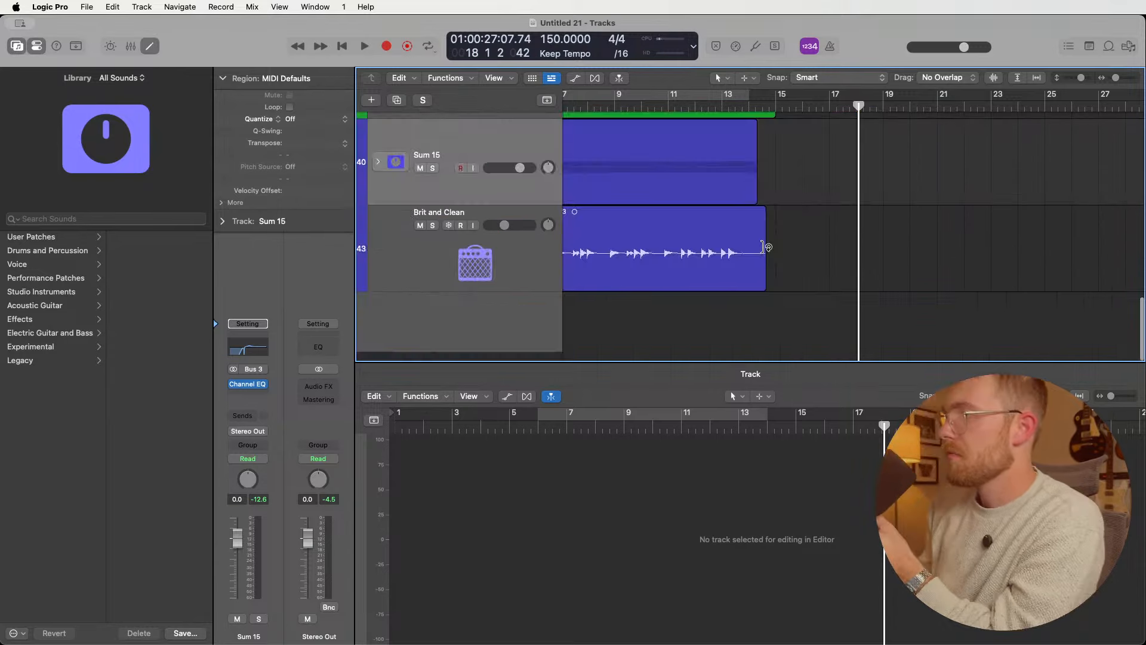
click(519, 271)
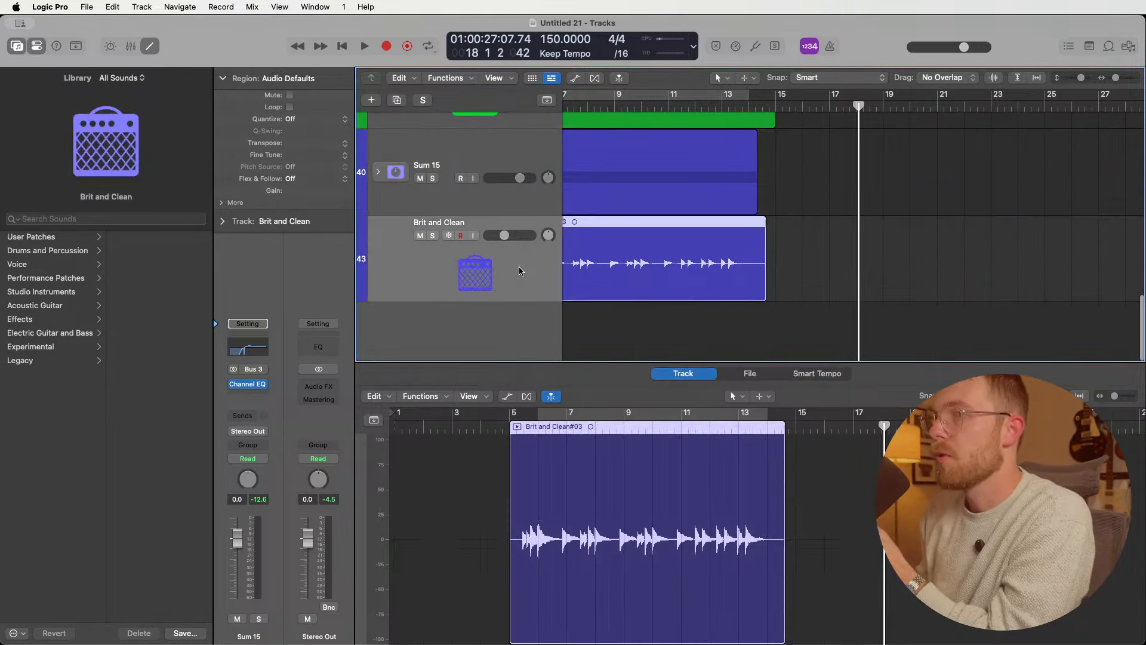
click(372, 100)
click(762, 249)
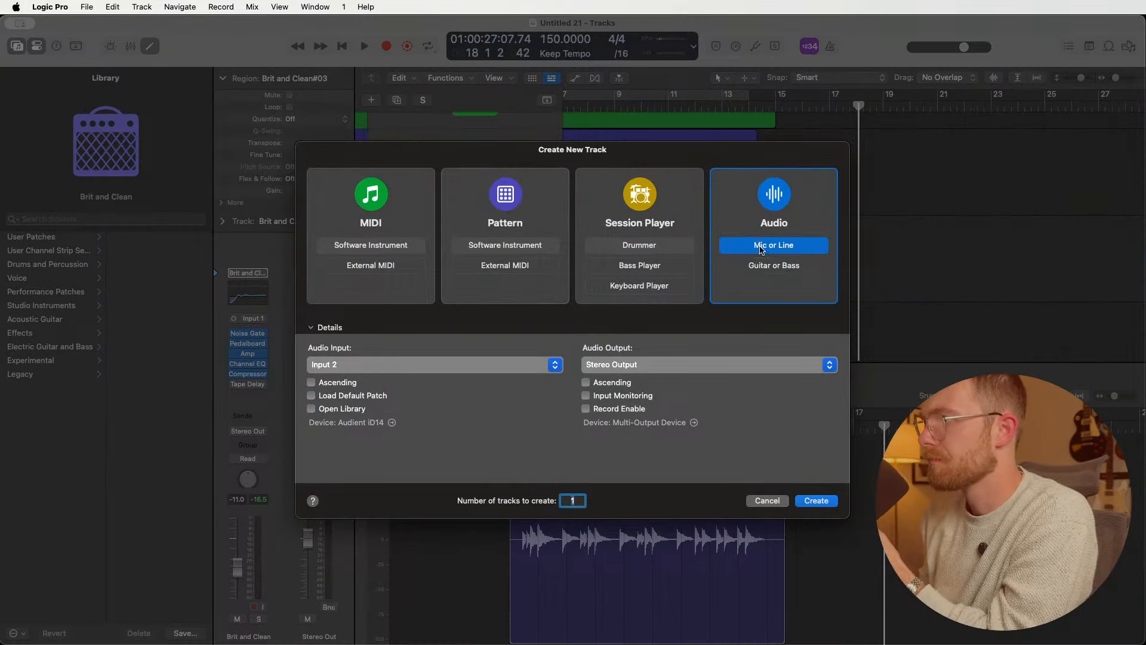
click(822, 505)
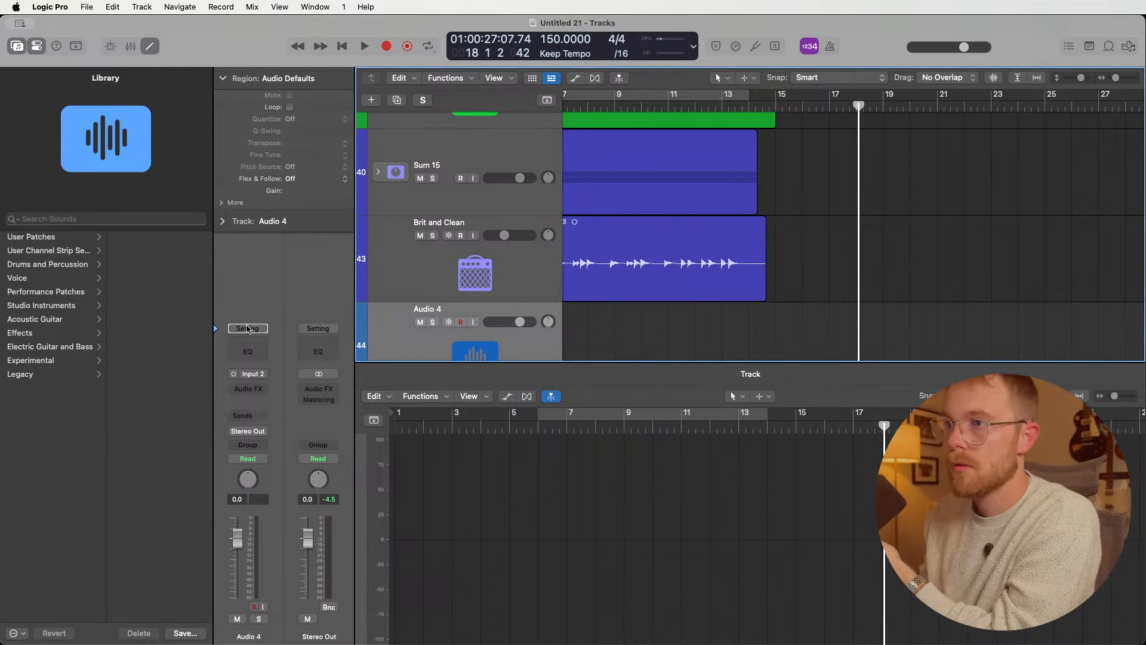
scroll(471, 263, down, 3)
click(473, 259)
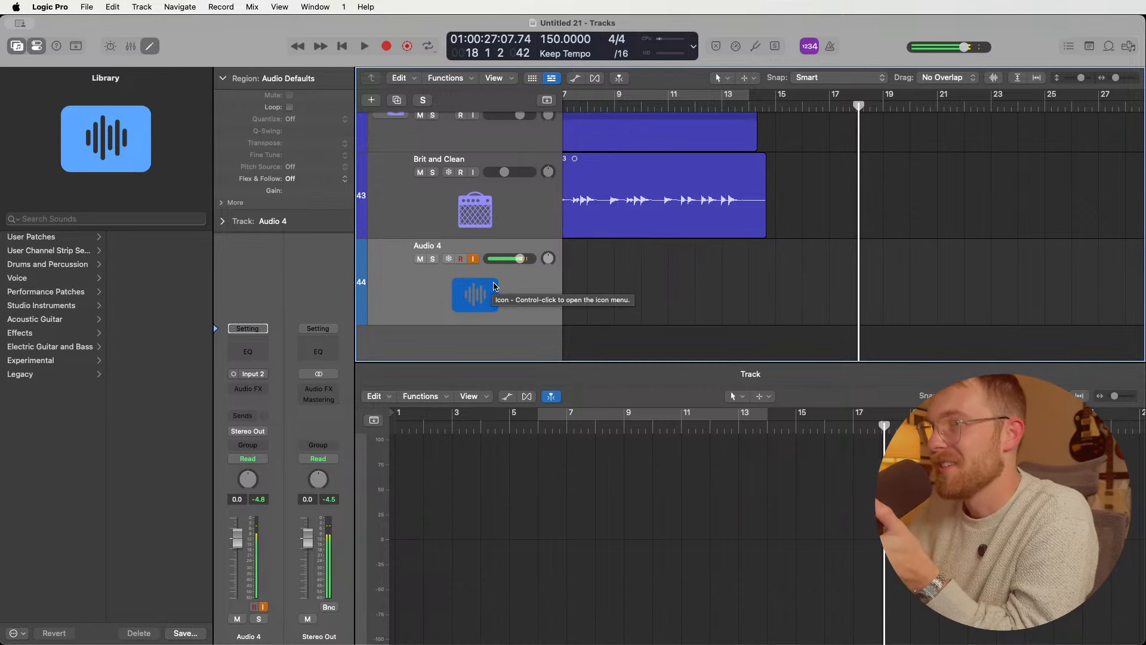
click(723, 104)
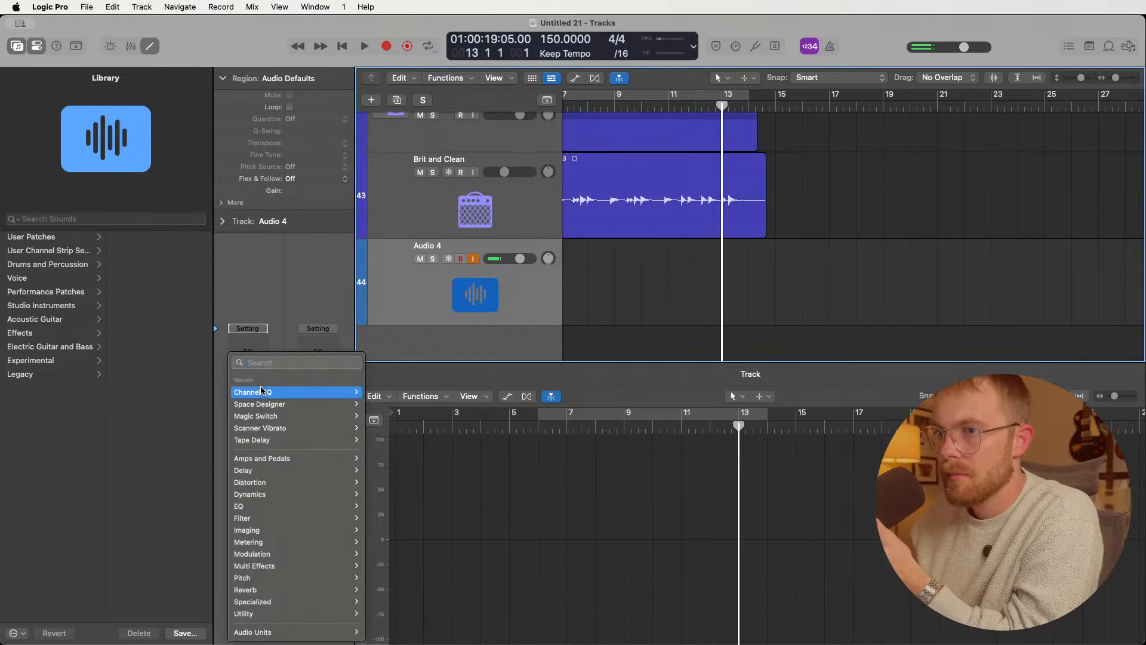
- Insert the Virtual Mix Rack plug-in on the new audio track and move its window clear of the tracks
click(249, 389)
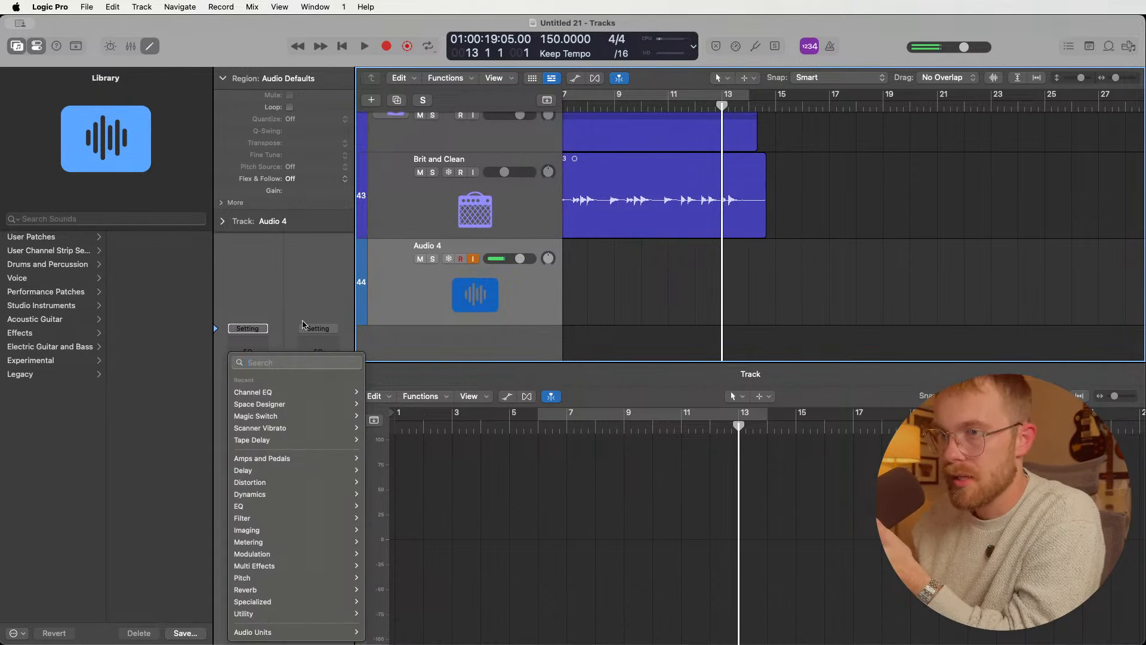
text(virtu)
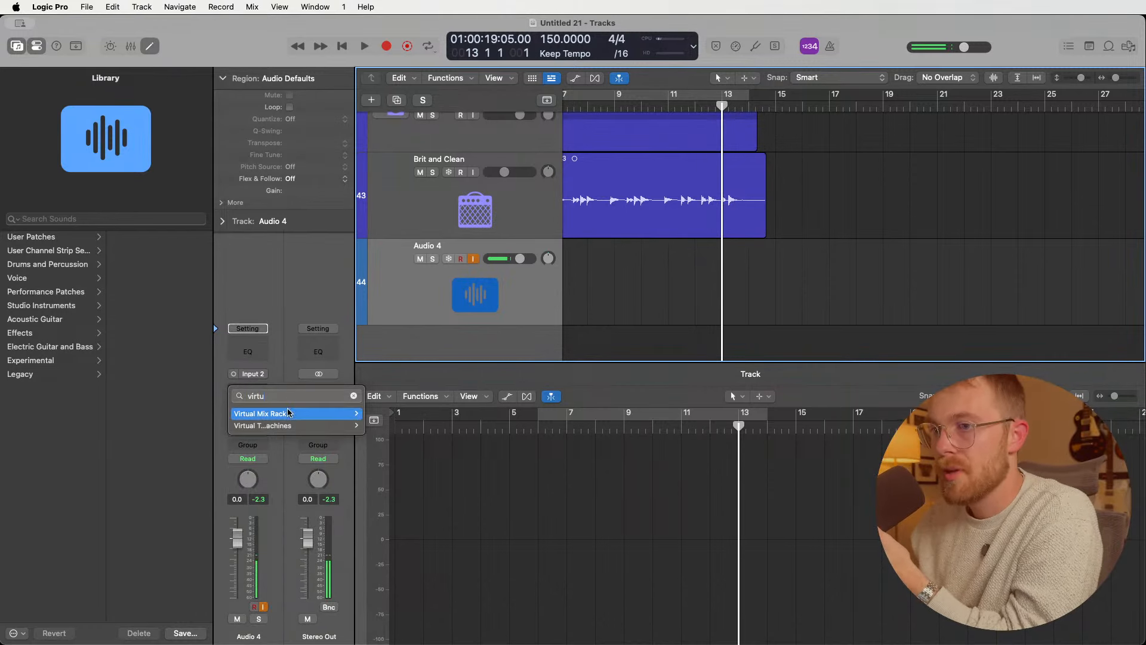
mouse_move(334, 413)
click(381, 417)
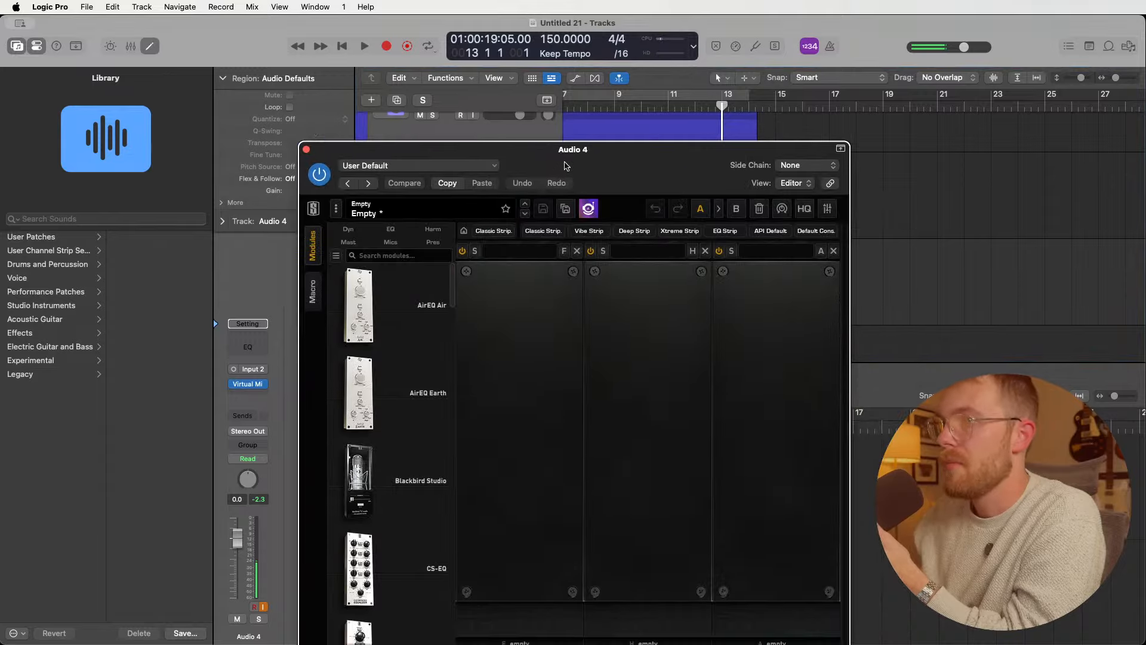
drag(416, 171, 111, 50)
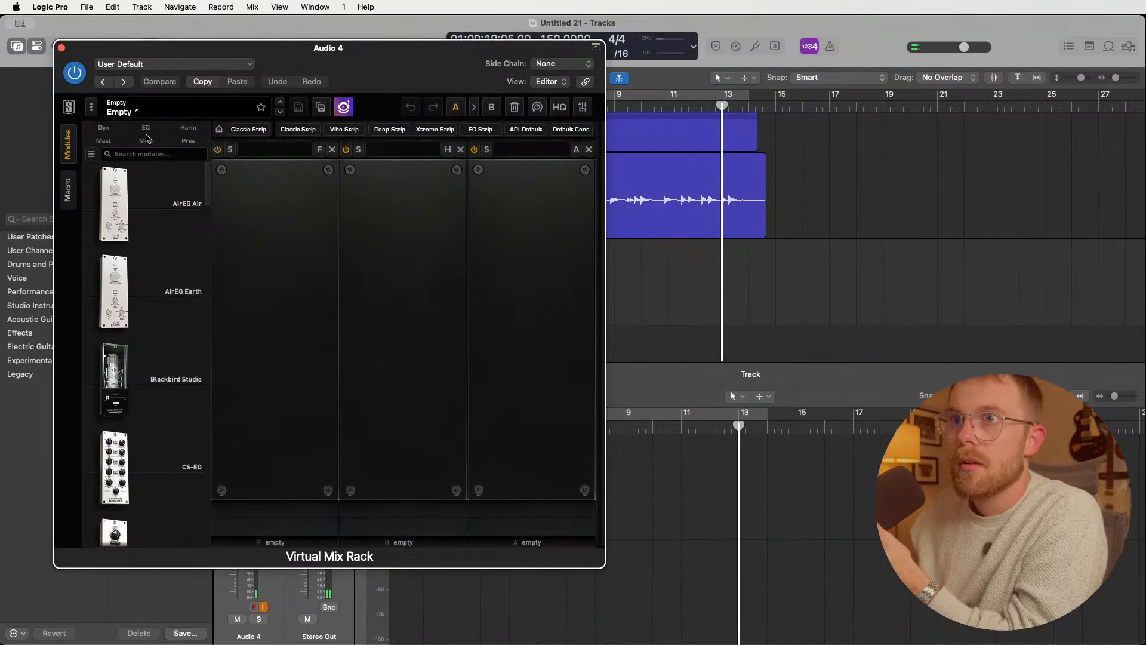
- Load the FG-73 preamp into the rack's first slot and raise its Virtual Drive to about 80
click(105, 140)
click(188, 140)
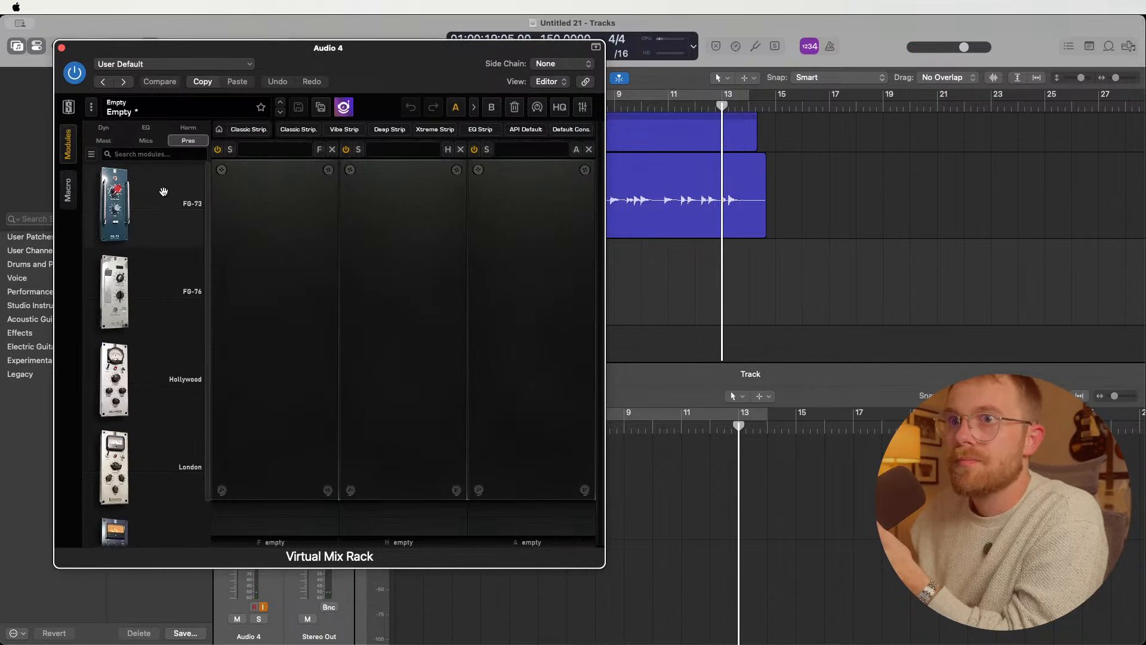
drag(164, 191, 276, 273)
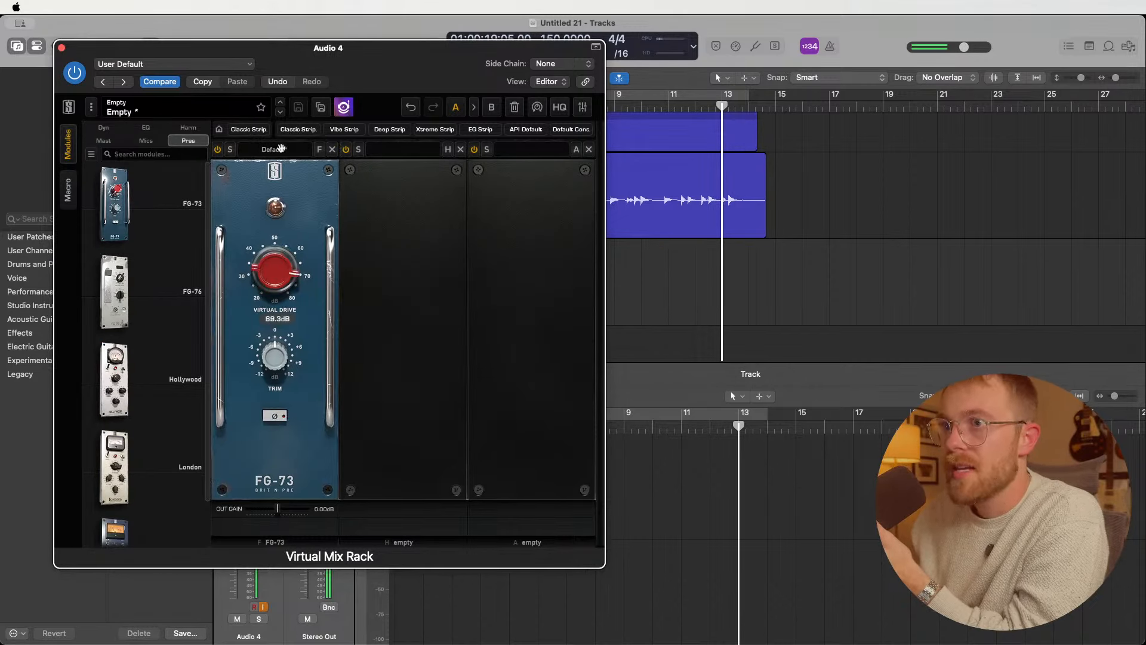
drag(281, 148, 284, 135)
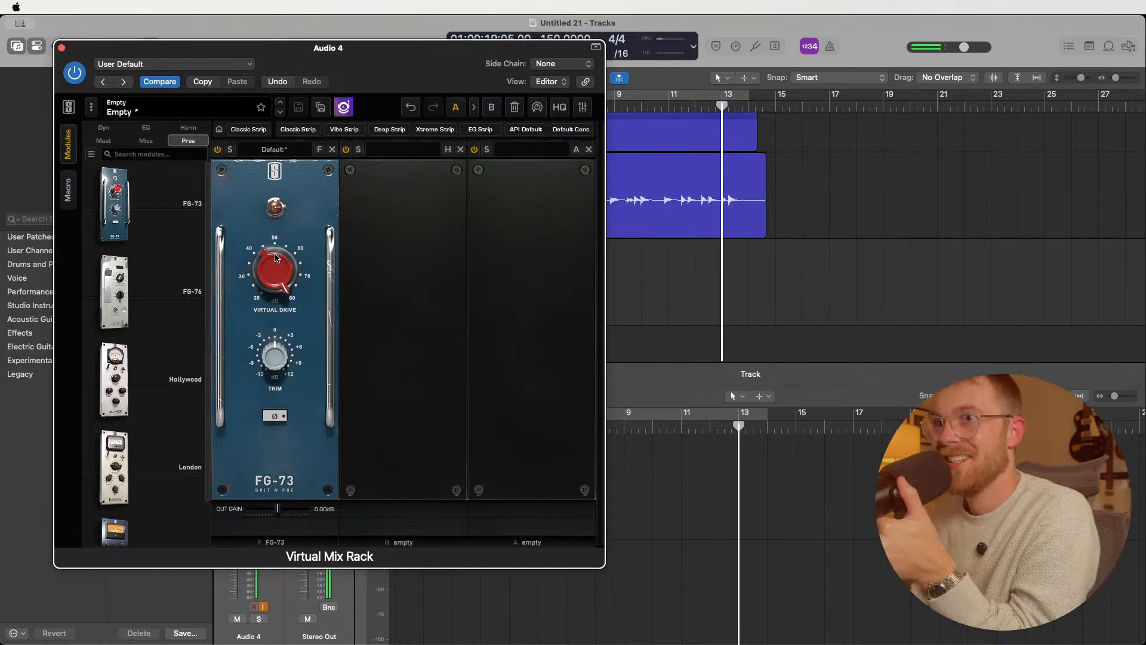
- Load the FG-2A compressor into the rack's second slot, set Peak Reduction to about 50 and raise its Gain slightly
click(104, 128)
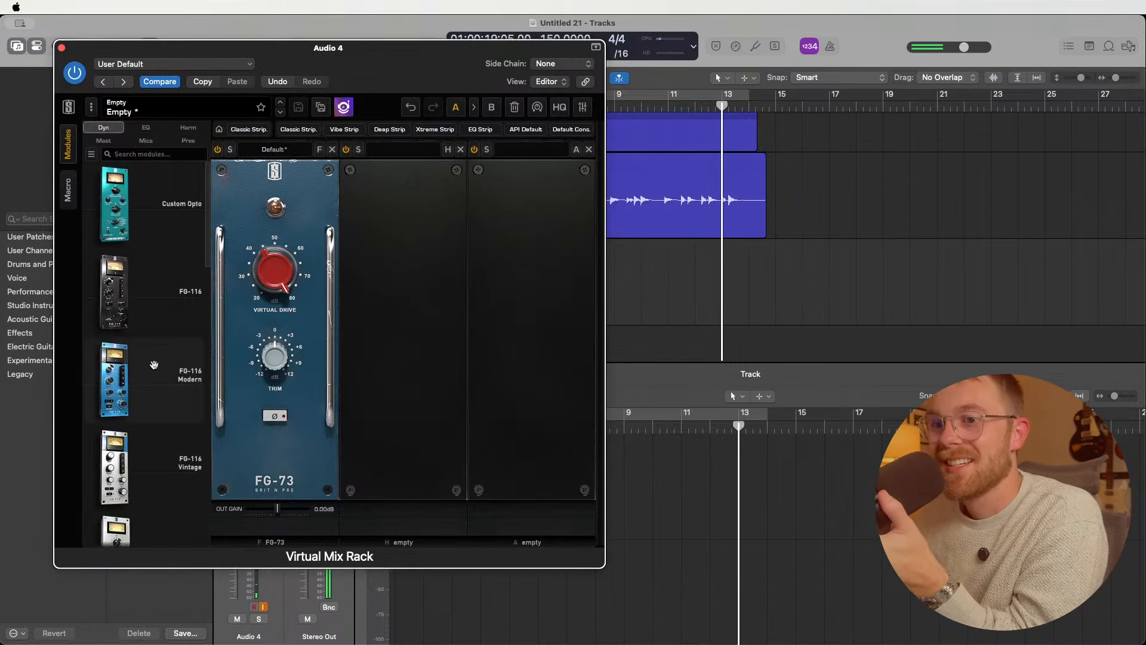
scroll(159, 254, down, 5)
drag(143, 399, 379, 338)
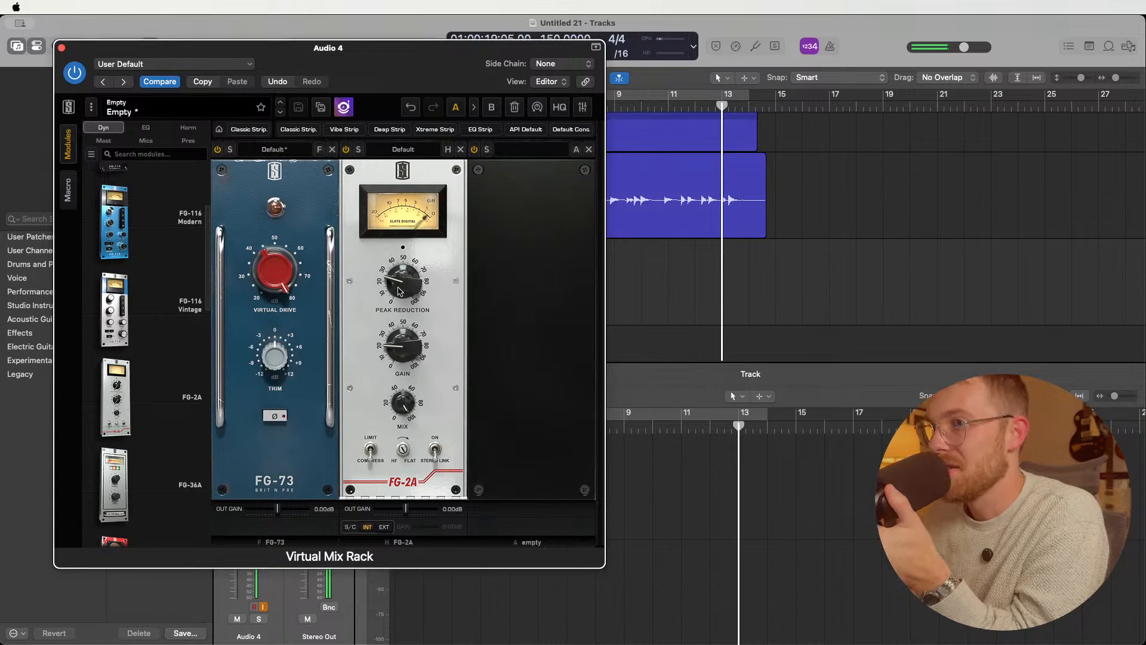
drag(404, 285, 404, 266)
drag(398, 349, 400, 328)
drag(410, 277, 408, 284)
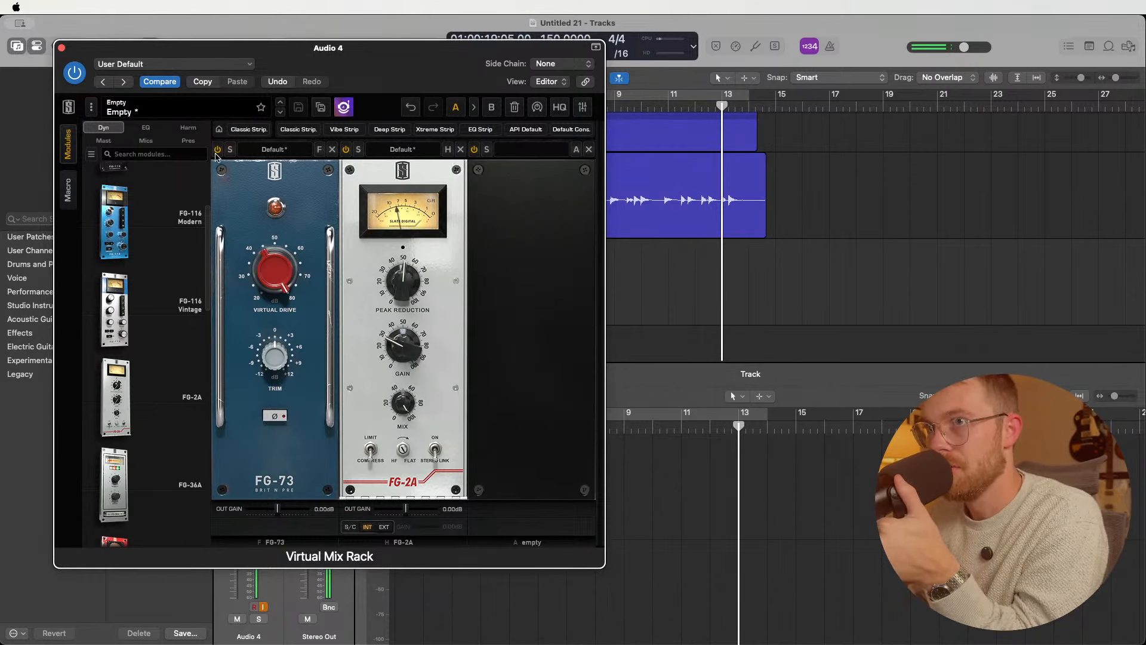
- Load the FG-N equalizer into the rack's third slot
click(145, 128)
scroll(137, 334, down, 5)
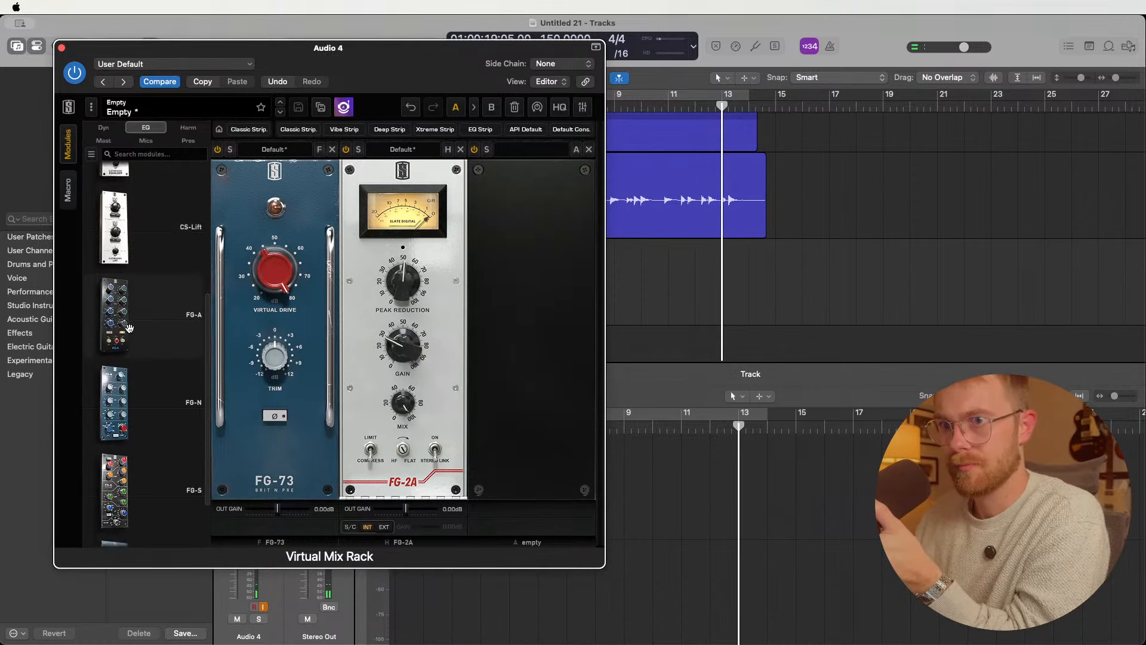
scroll(129, 335, down, 1)
drag(133, 373, 513, 443)
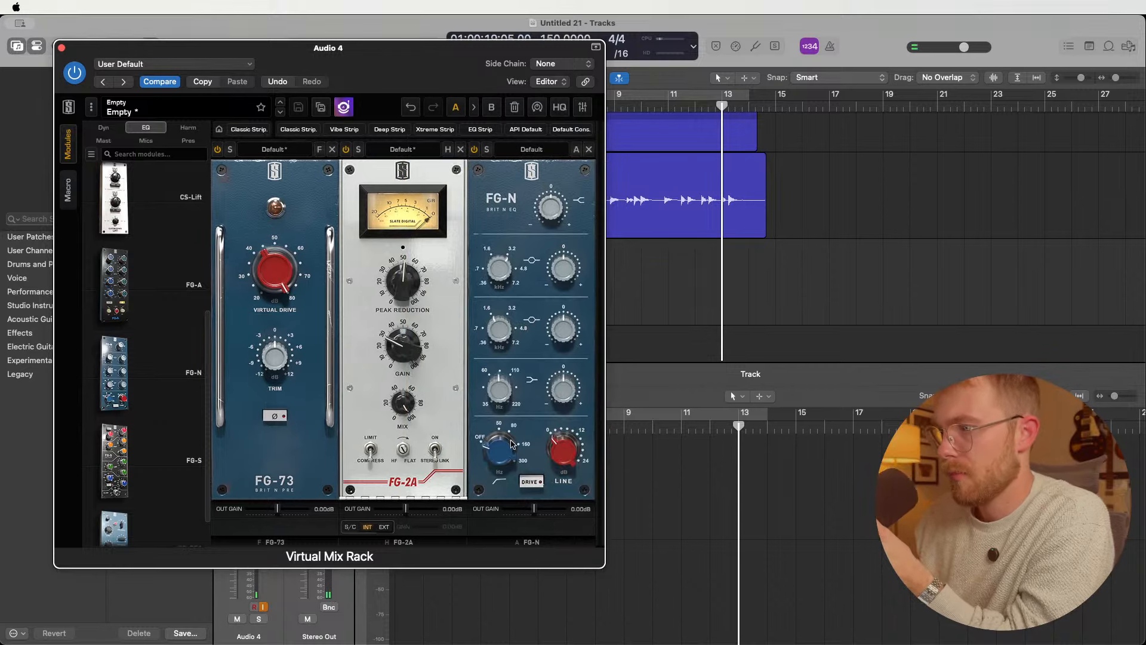
- Fine-tune the high-shelf and upper-mid gains on the FG-N equalizer and raise its lower-mid band to about +0.8 dB
drag(563, 272, 563, 257)
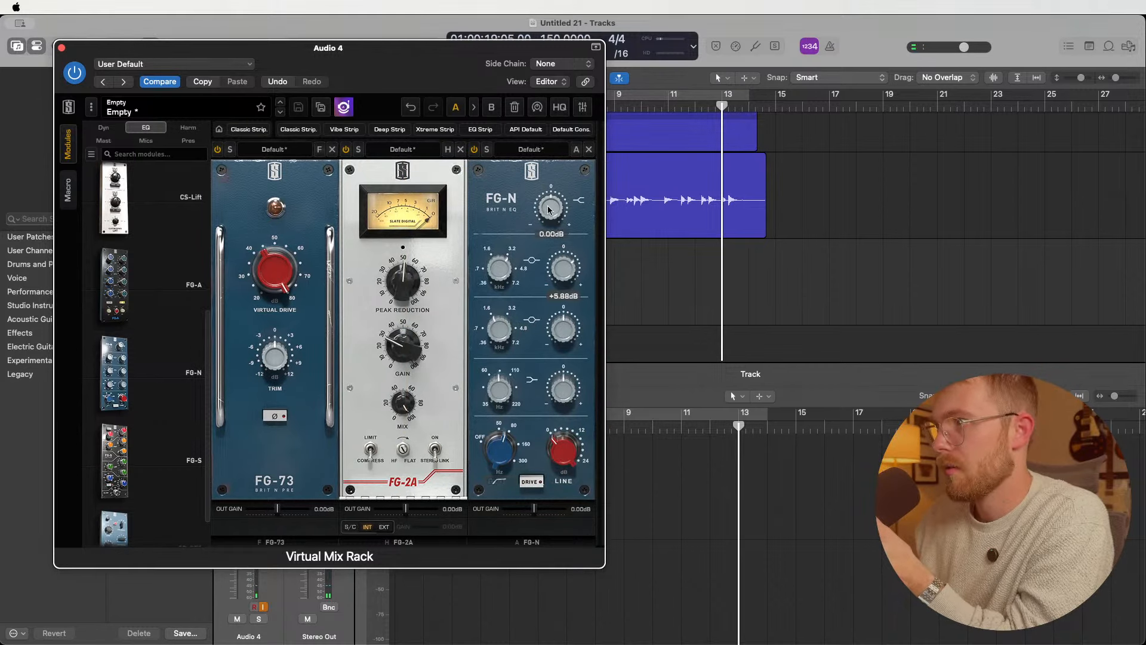
drag(548, 209, 548, 204)
drag(564, 273, 564, 278)
drag(564, 332, 564, 329)
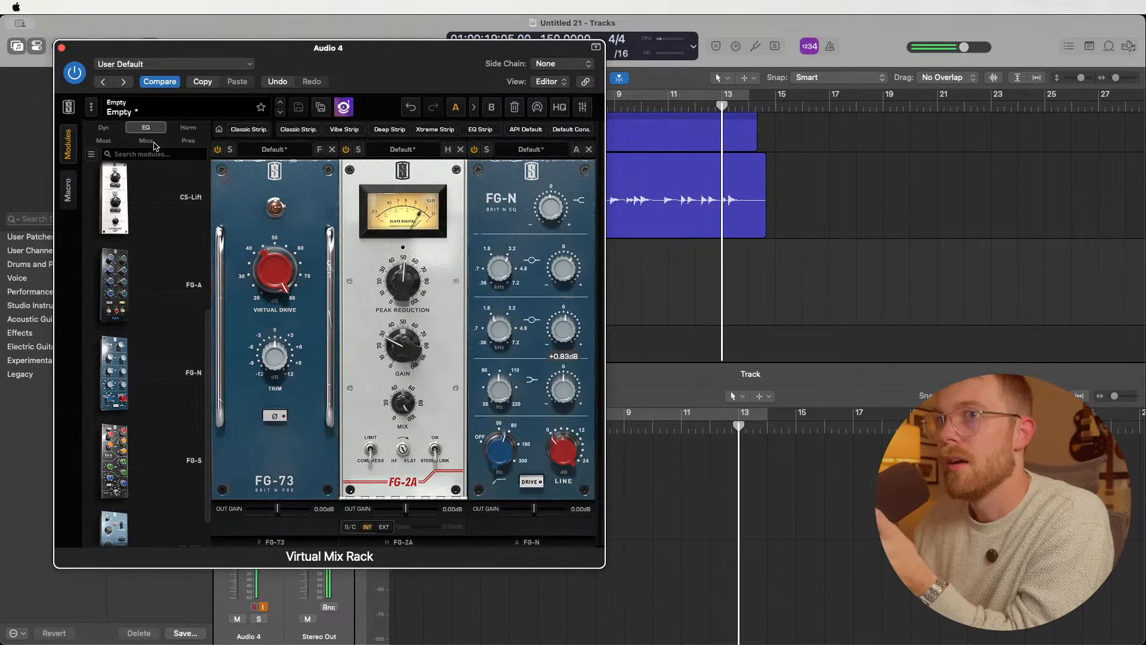
- Load the Custom Opto compressor into the rack's fourth slot and close the plug-in window
click(104, 128)
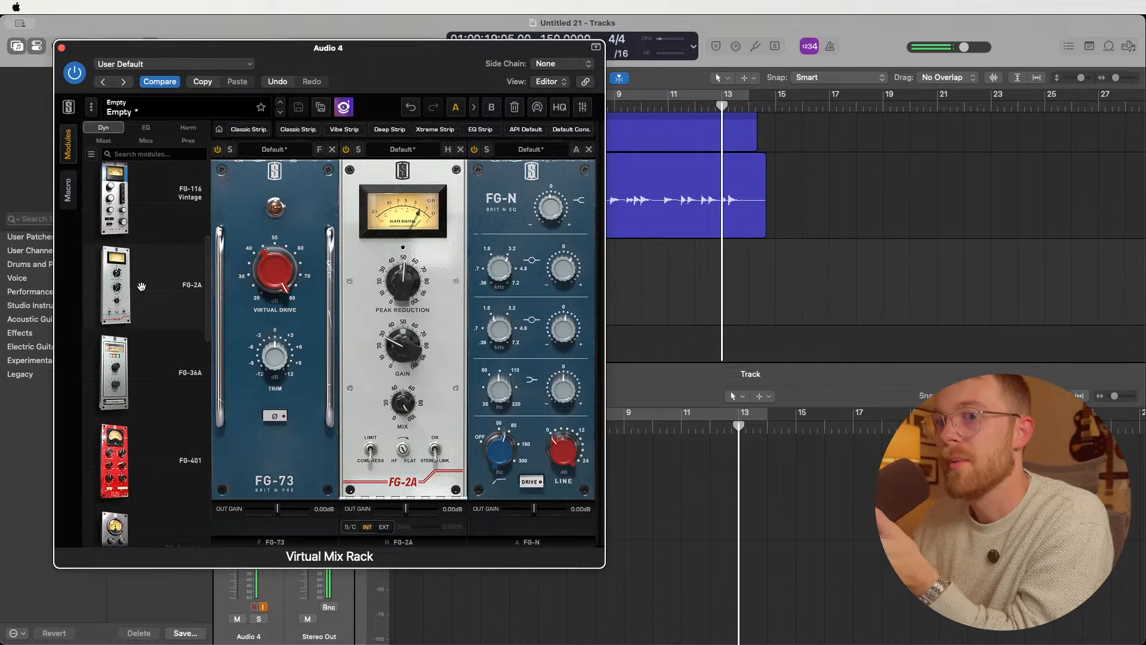
scroll(141, 286, up, 5)
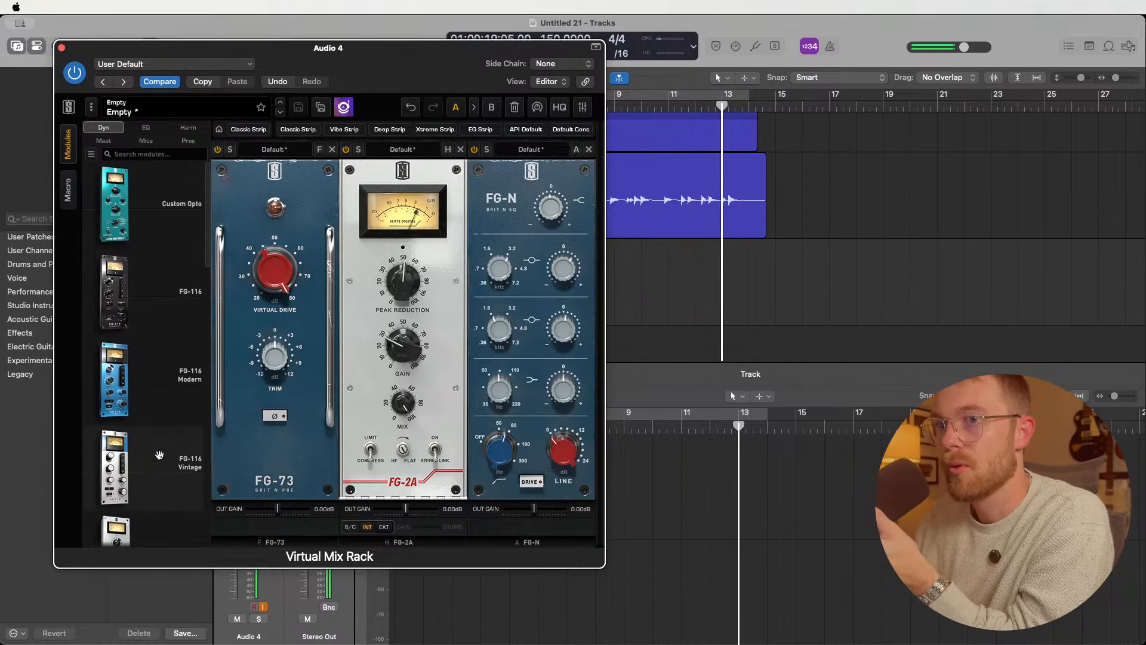
drag(131, 238, 641, 260)
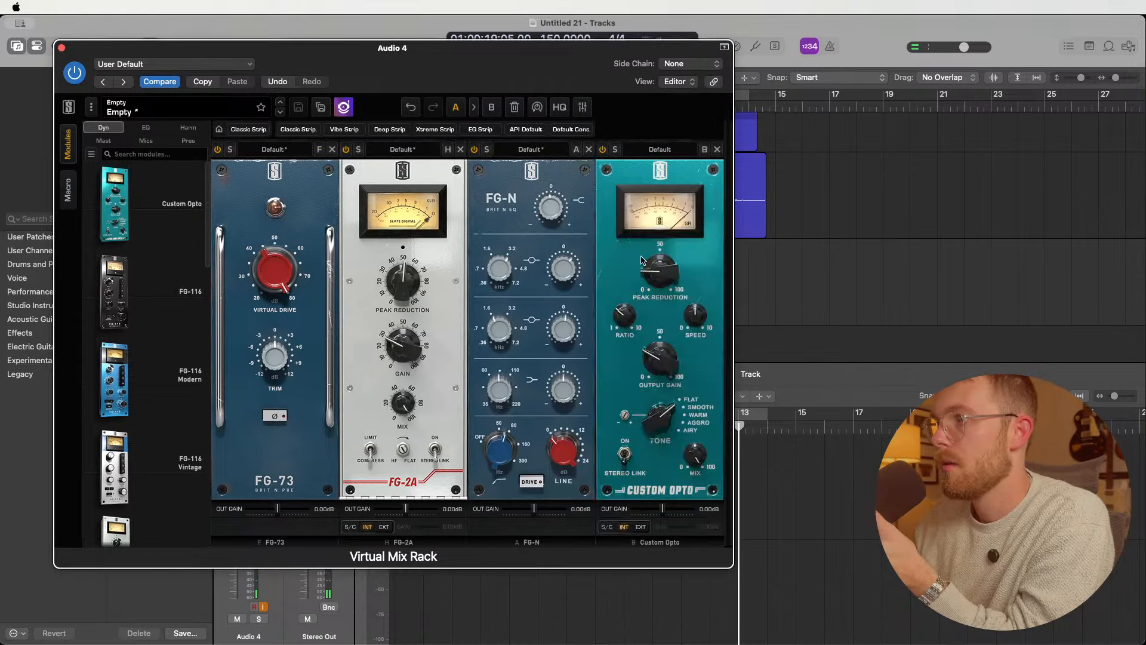
click(62, 48)
- Set the Audio 4 track's volume to -9.4 dB and record a microphone take on it from bar 11 to about bar 22
drag(525, 265, 510, 264)
click(675, 103)
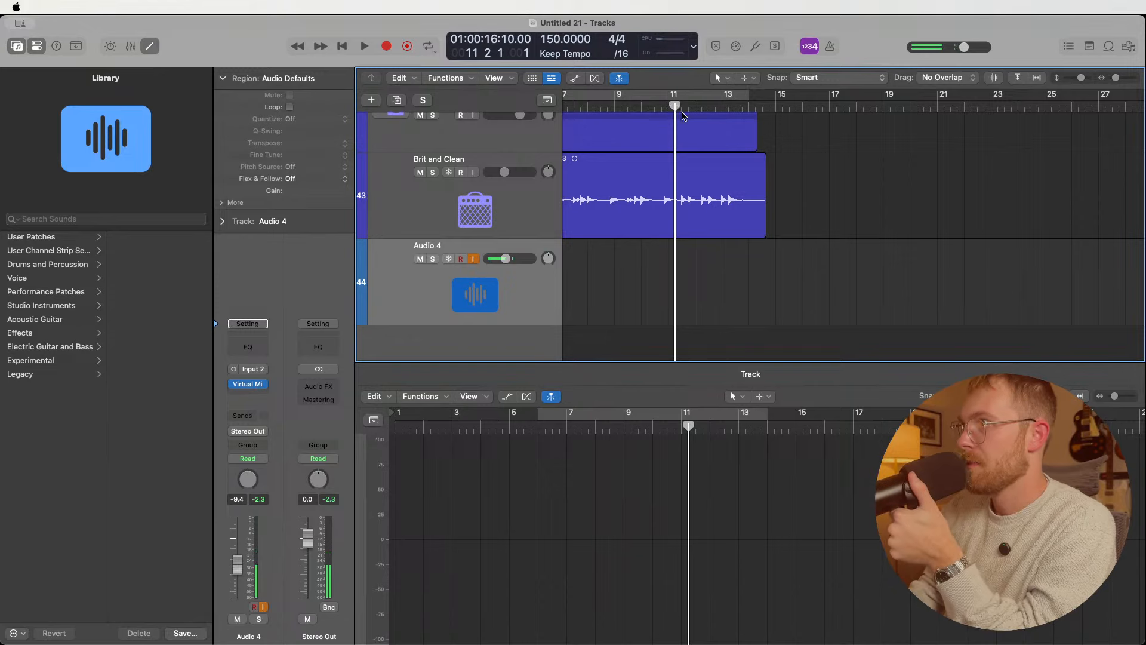
scroll(746, 155, up, 10)
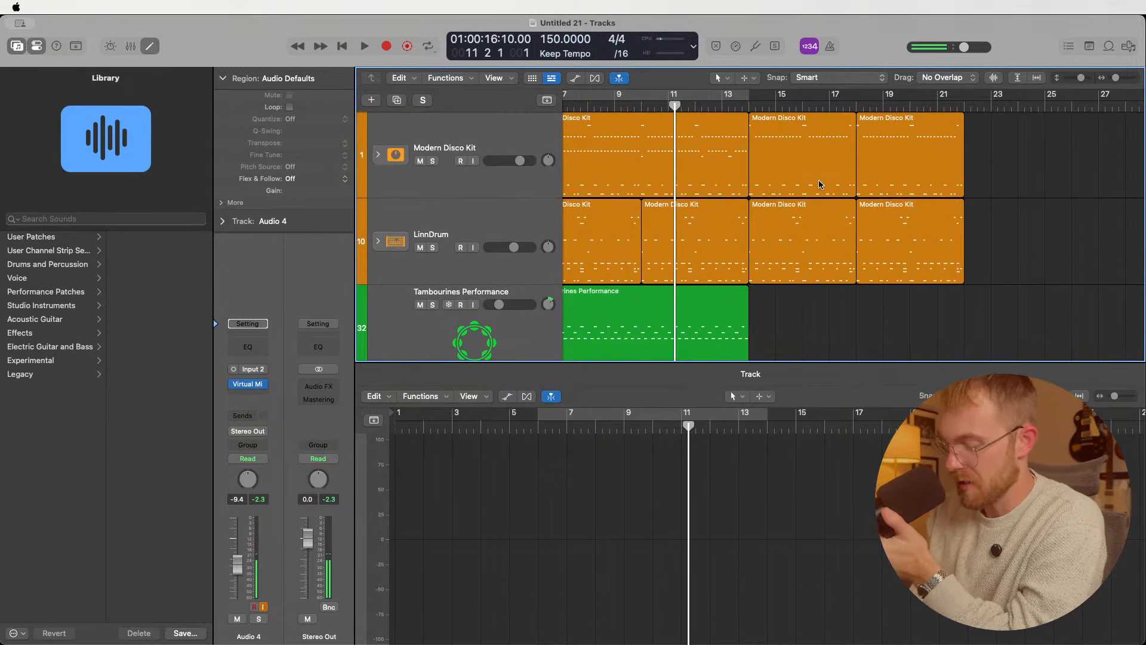
key(space)
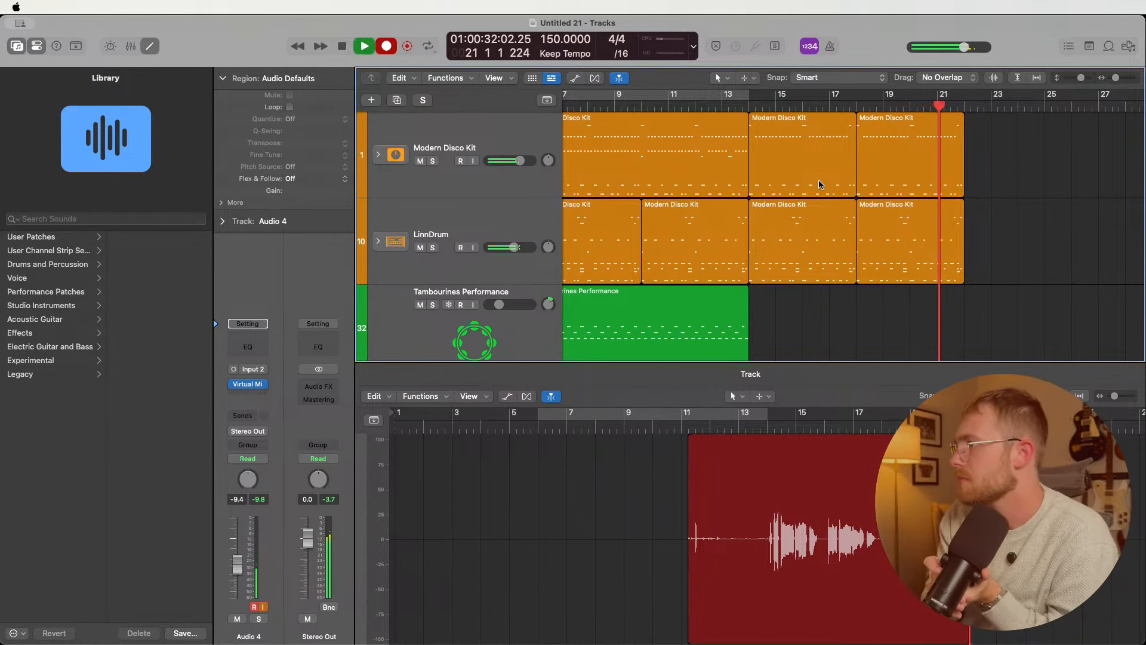
key(space)
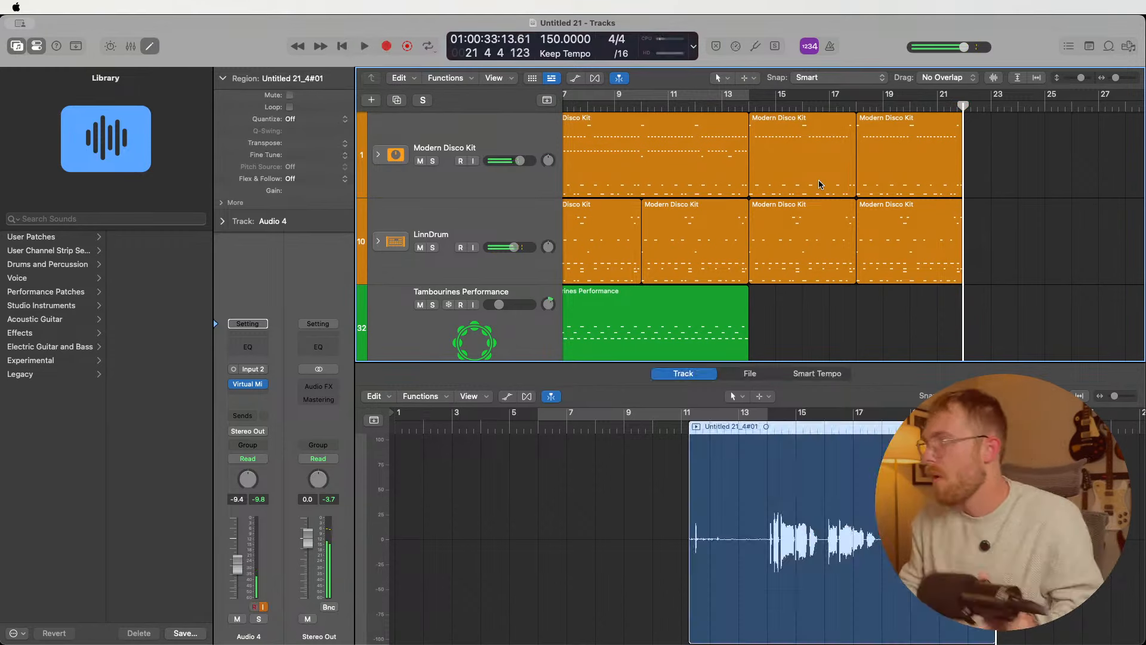
- Copy the four Modern Disco Kit and LinnDrum regions between bars 14 and 22 to start at bar 22
drag(834, 157, 842, 148)
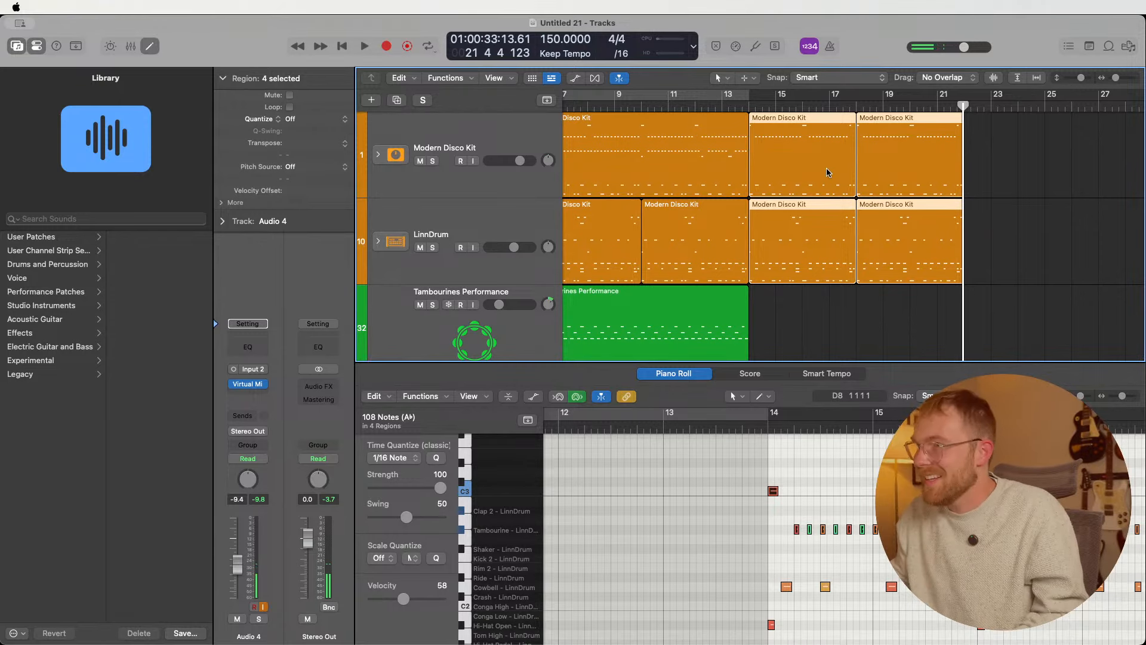
drag(818, 167, 1033, 168)
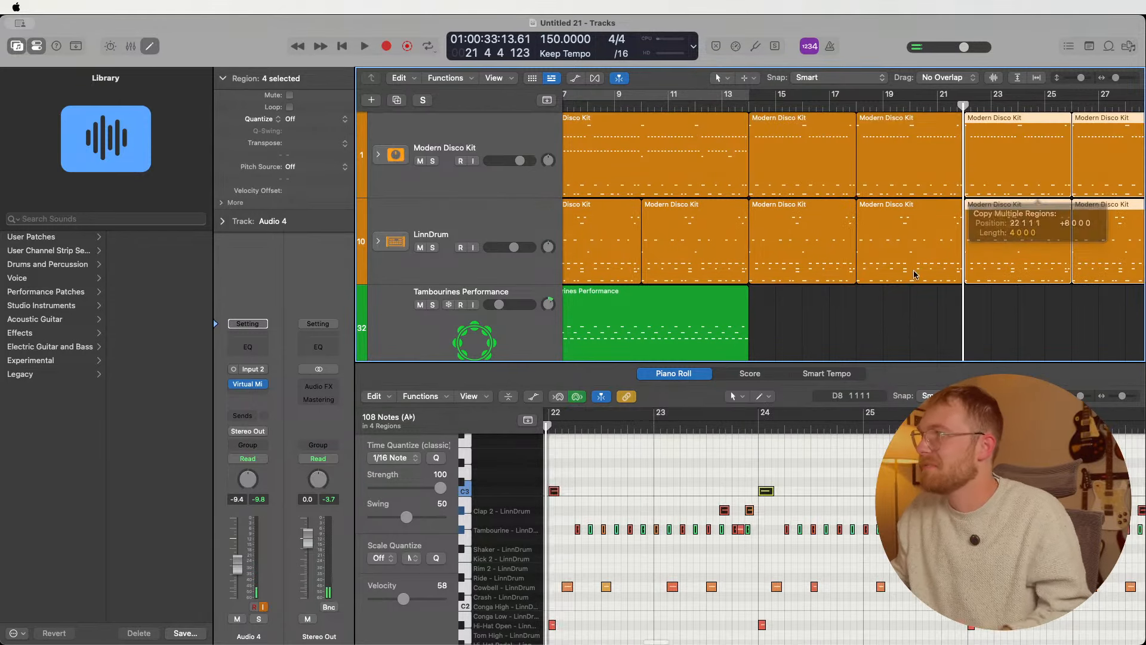
click(836, 325)
- Play back the Audio 4 take from bar 13 with input monitoring off and raise the track's volume to -1.8 dB
scroll(836, 325, down, 10)
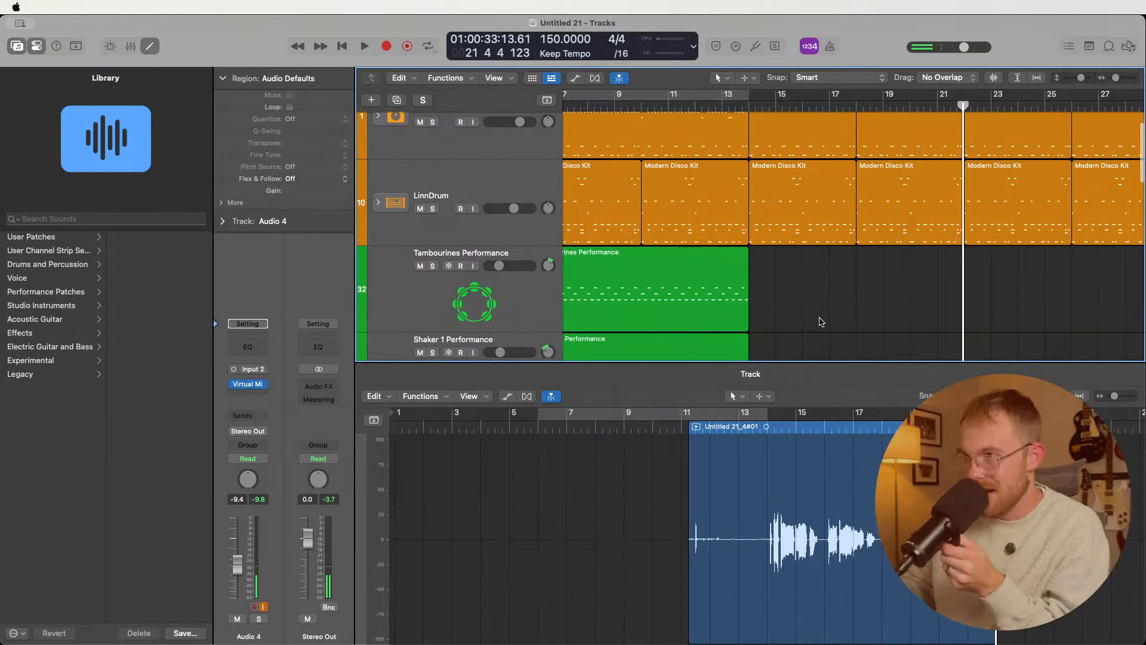
scroll(816, 315, right, 3)
scroll(816, 315, down, 10)
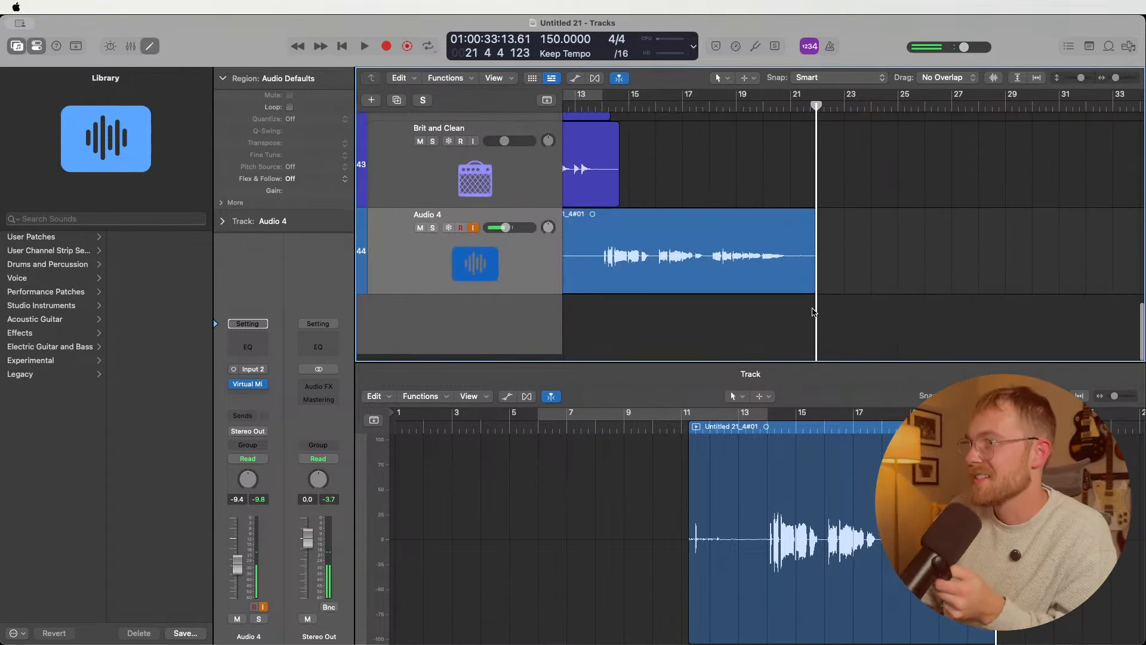
click(588, 105)
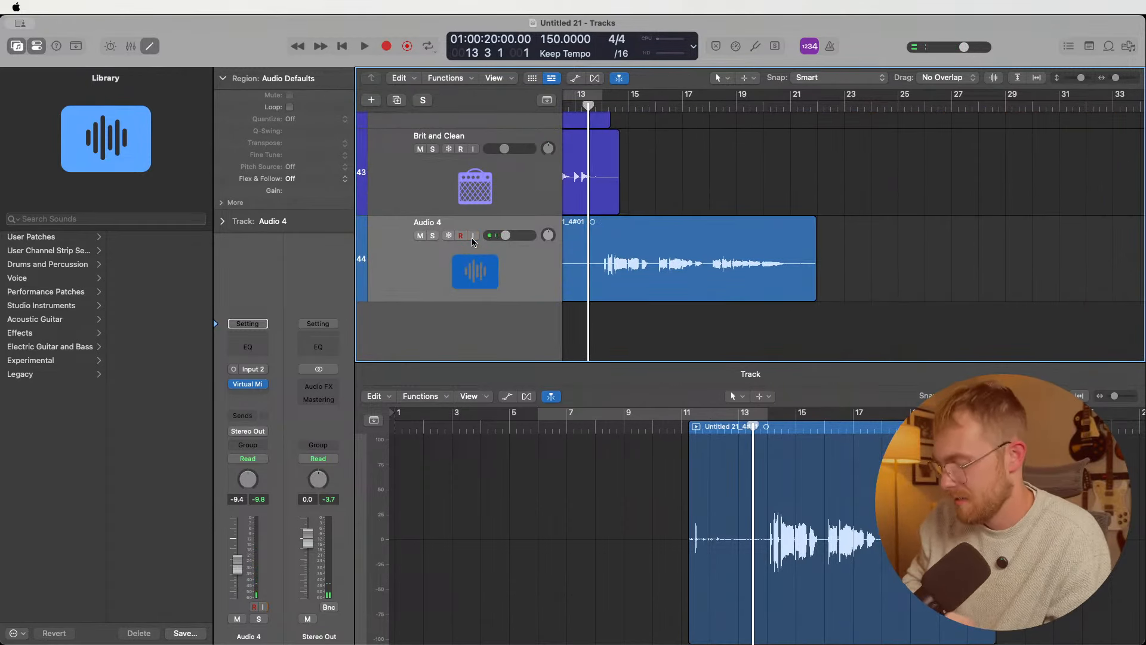
key(space)
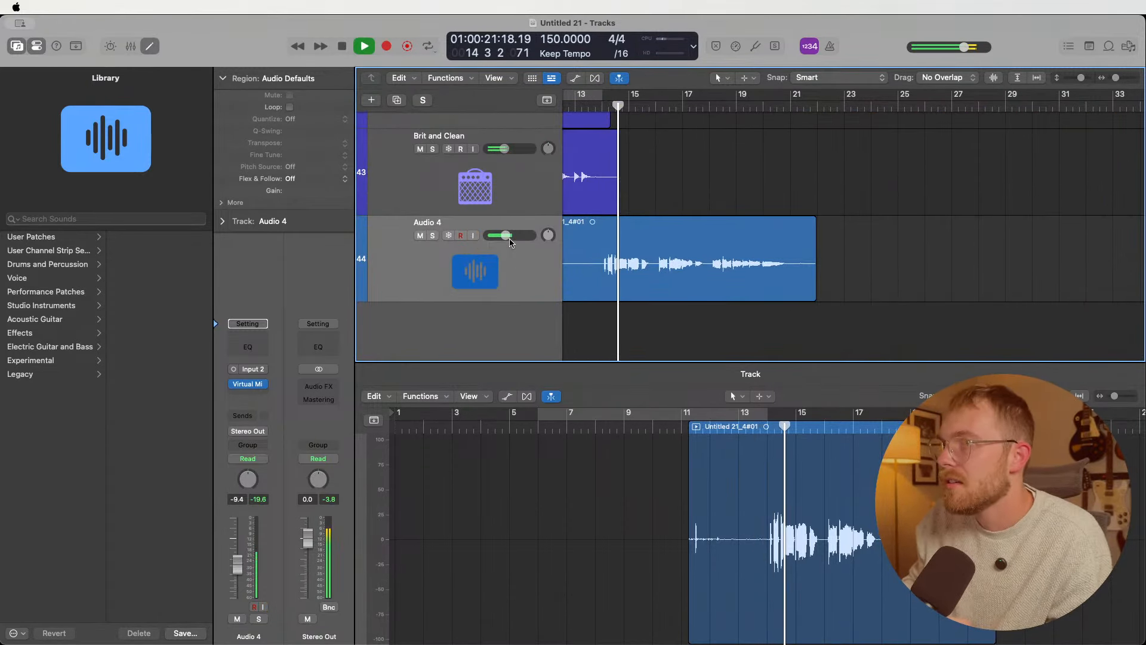
mouse_move(511, 241)
mouse_down()
mouse_move(523, 241)
mouse_move(516, 235)
mouse_up()
key(space)
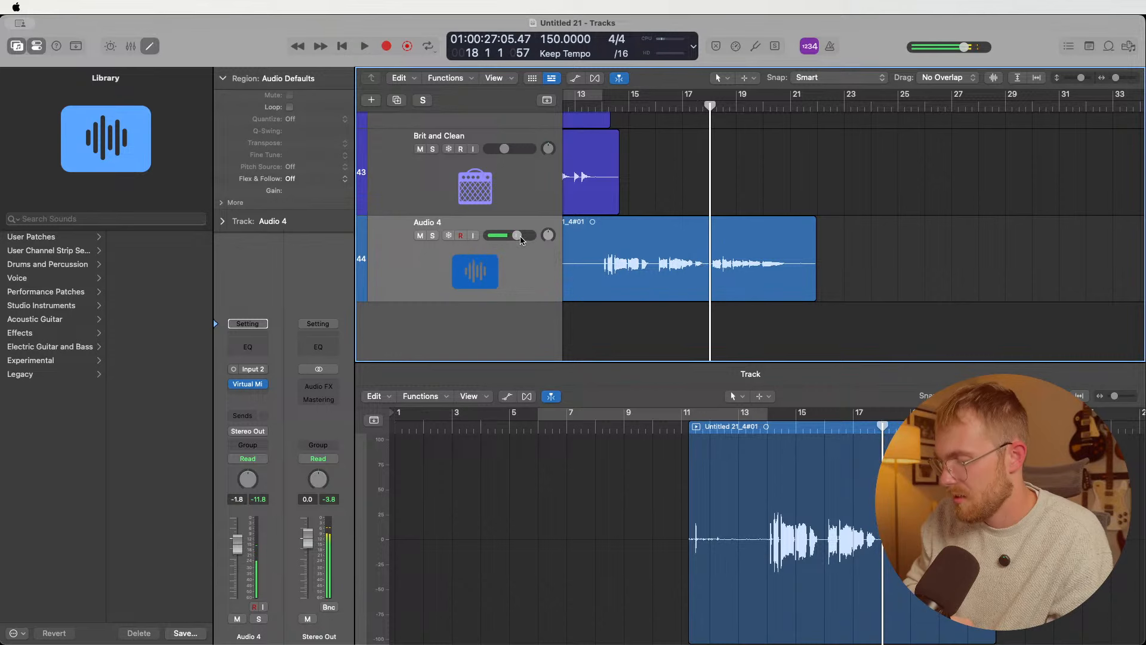
- Duplicate Audio 4 with its settings as a new monitored track and switch off input monitoring on Audio 4
click(472, 235)
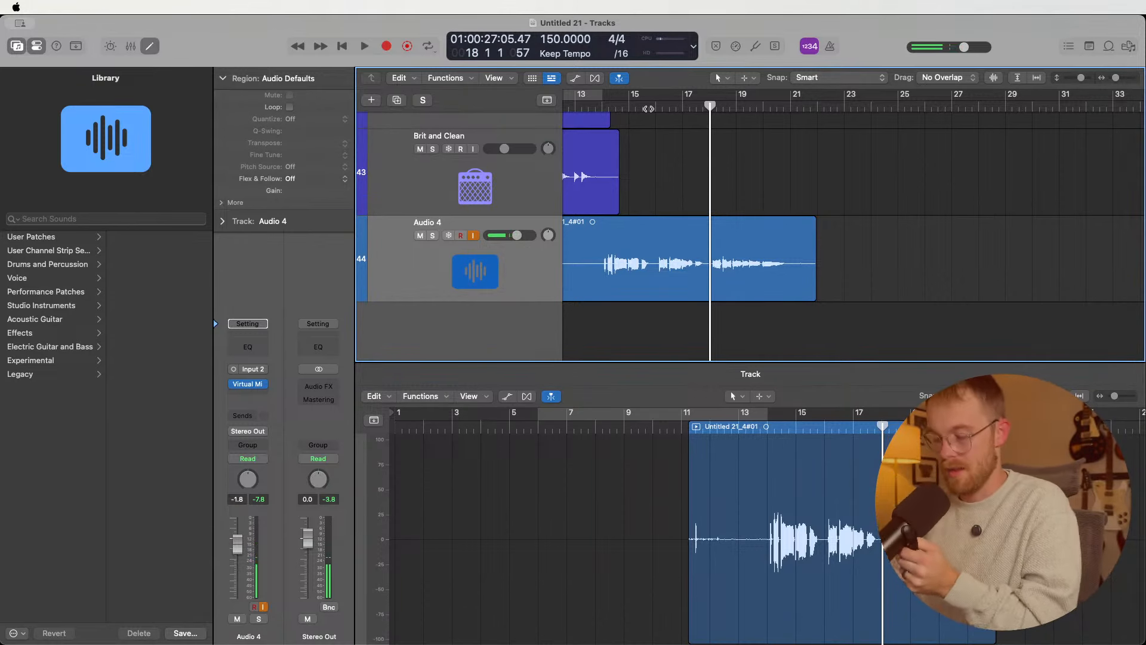
key(super+d)
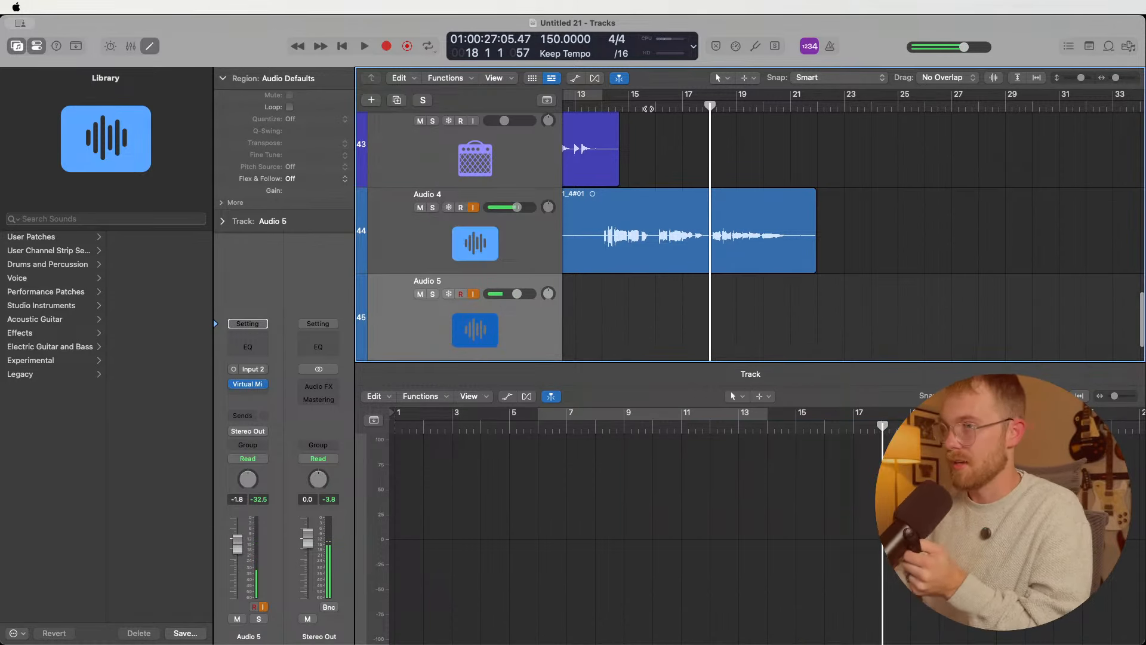
click(461, 207)
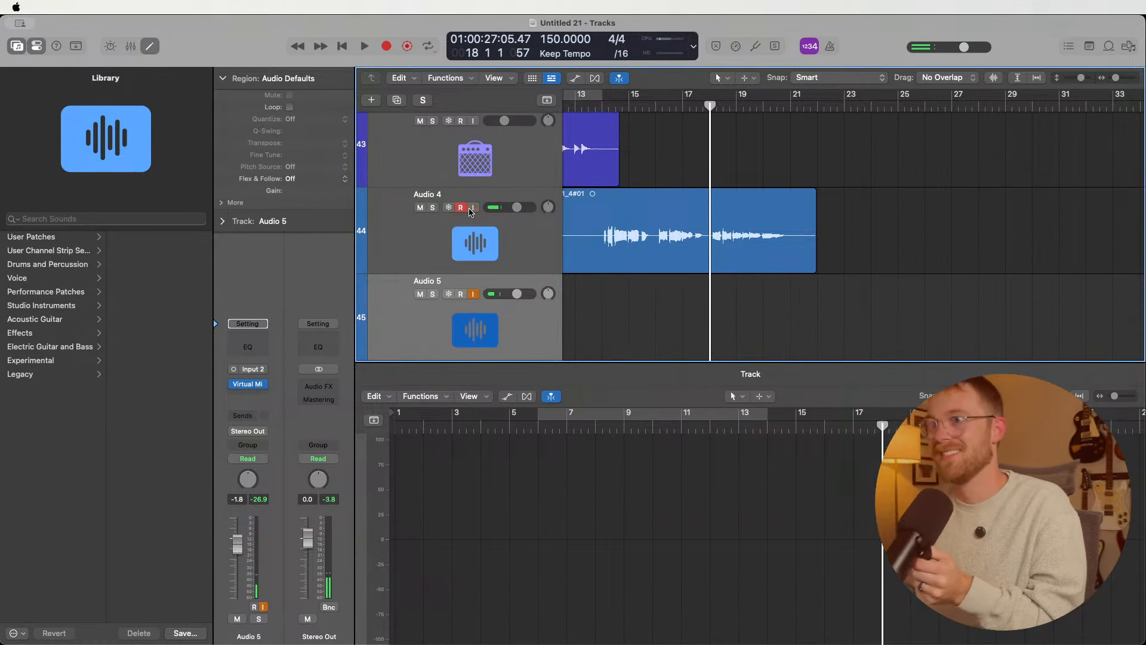
- Record a second microphone take on the Audio 5 track from bar 18 to about bar 30
click(623, 106)
click(710, 106)
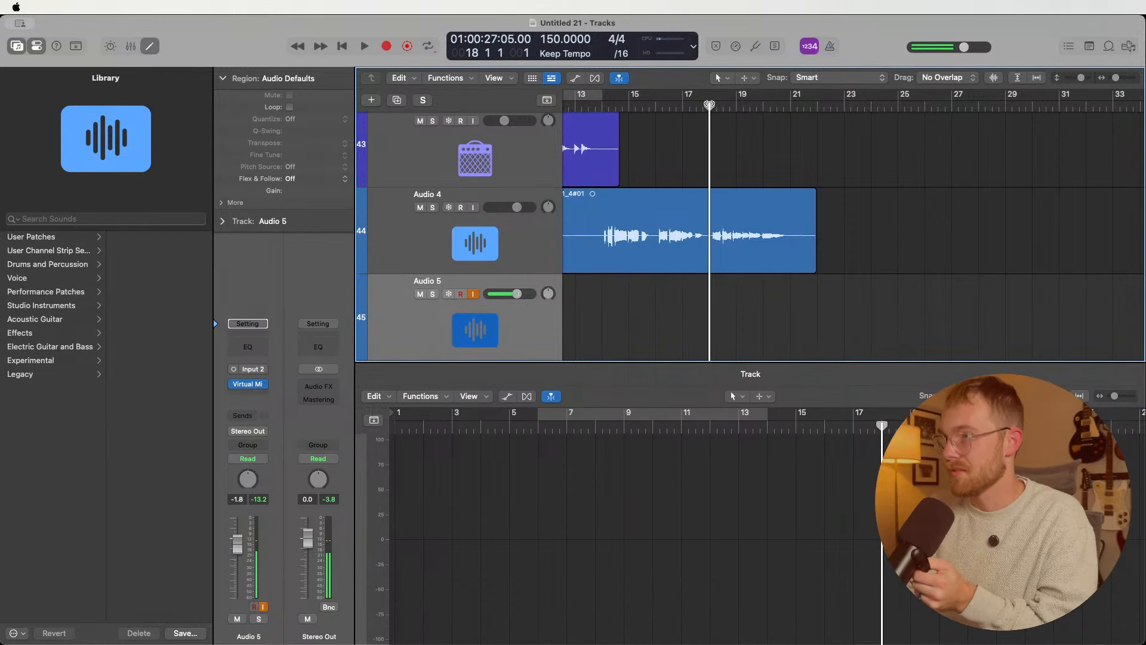
key(r)
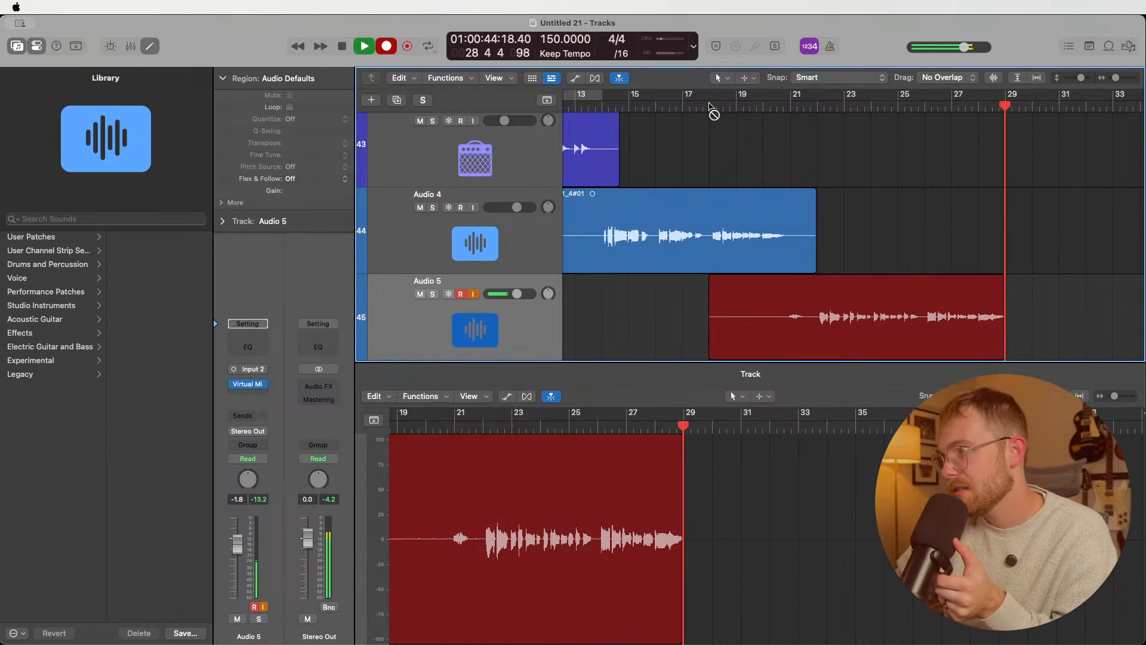
key(space)
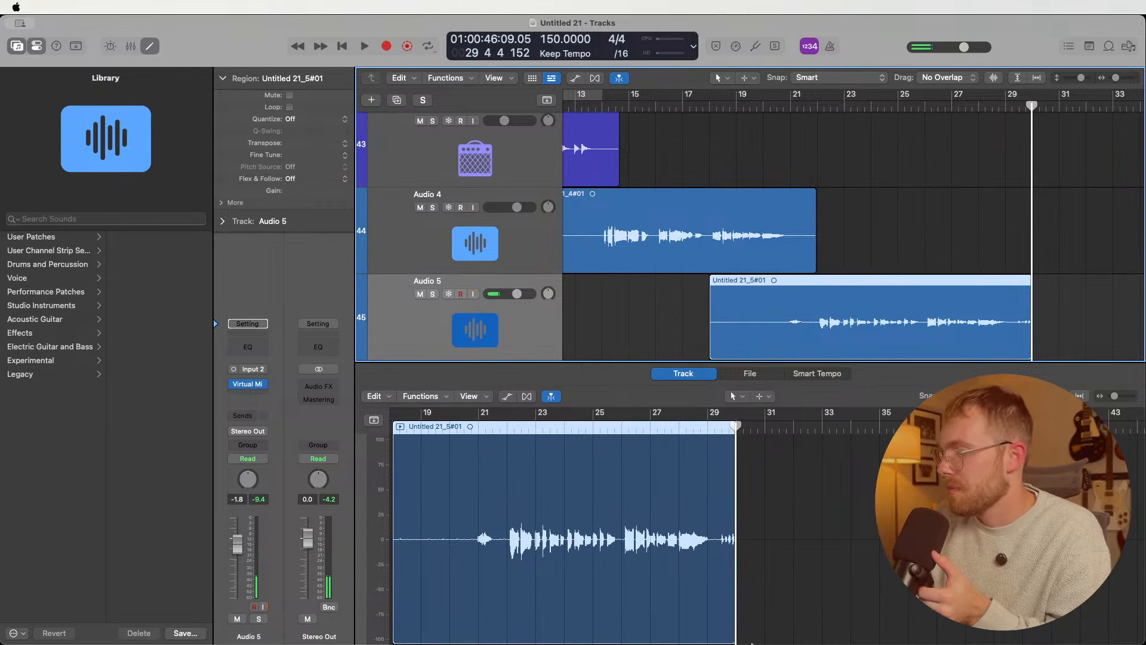
click(904, 614)
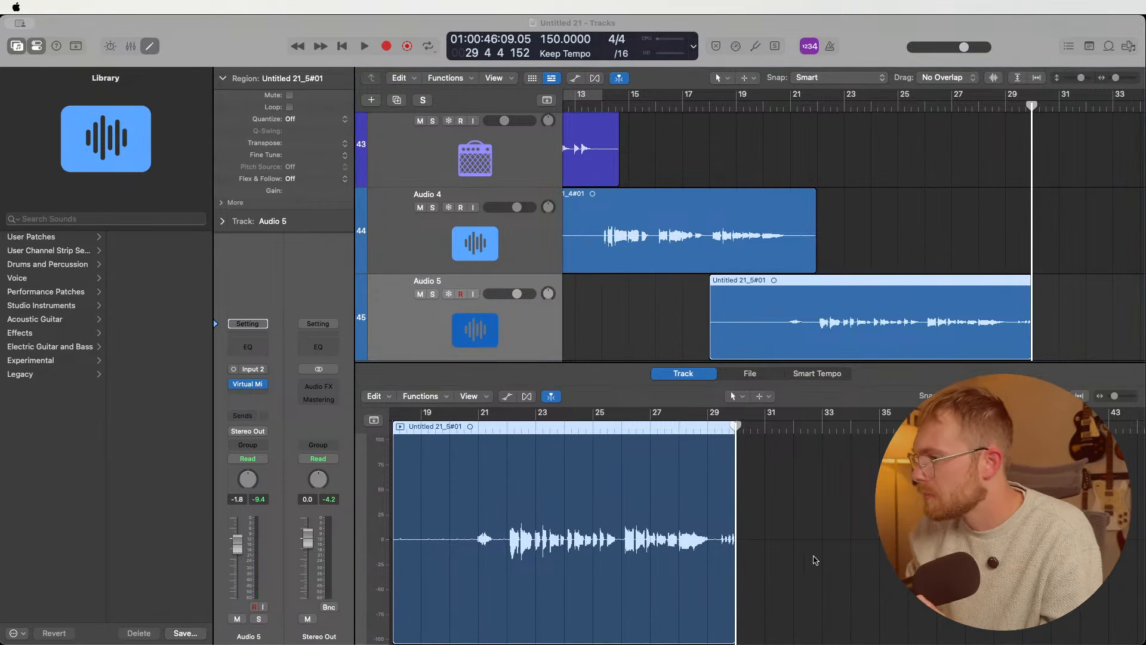
- Duplicate the Brit and Clean guitar track with its settings as a new empty track
click(36, 556)
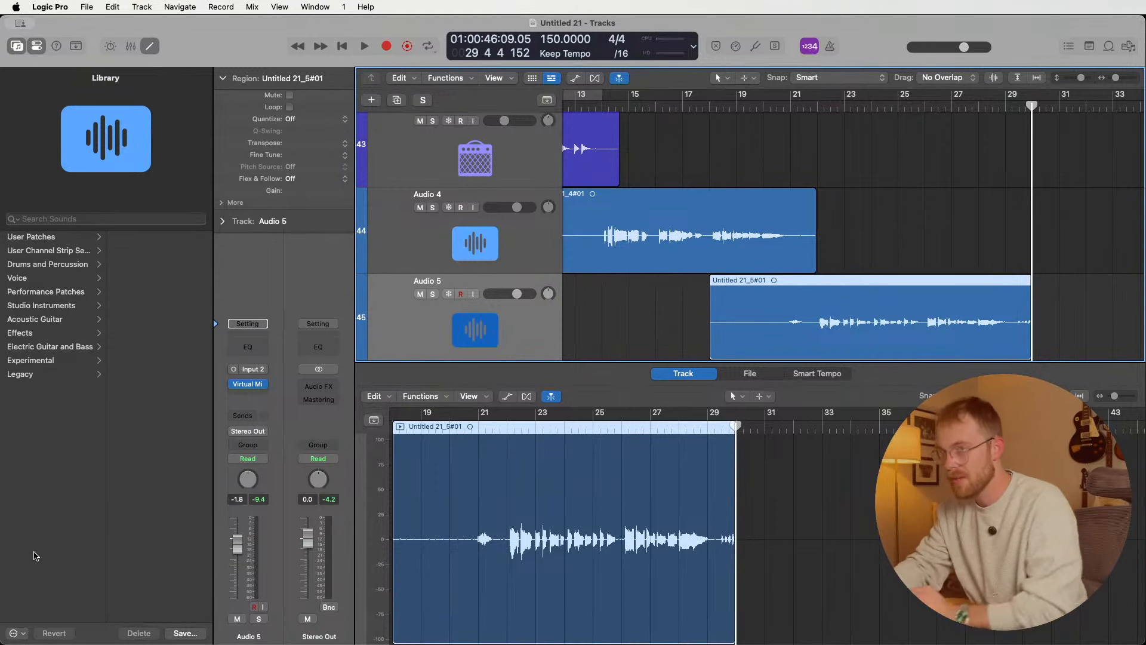
click(614, 318)
scroll(612, 298, up, 10)
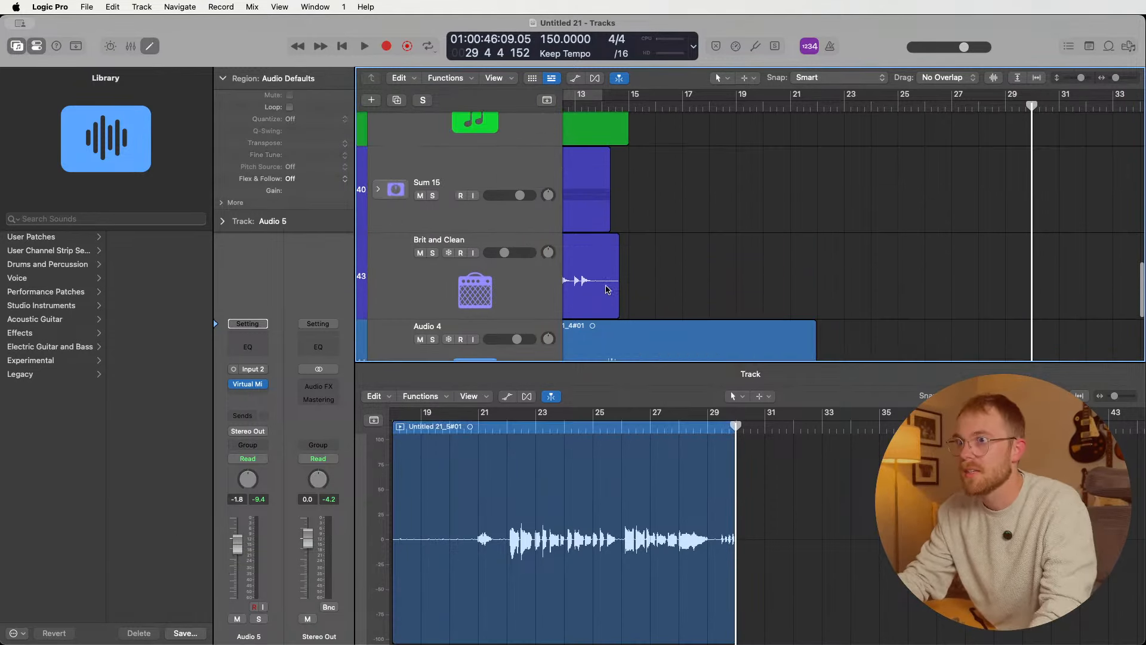
scroll(609, 287, down, 10)
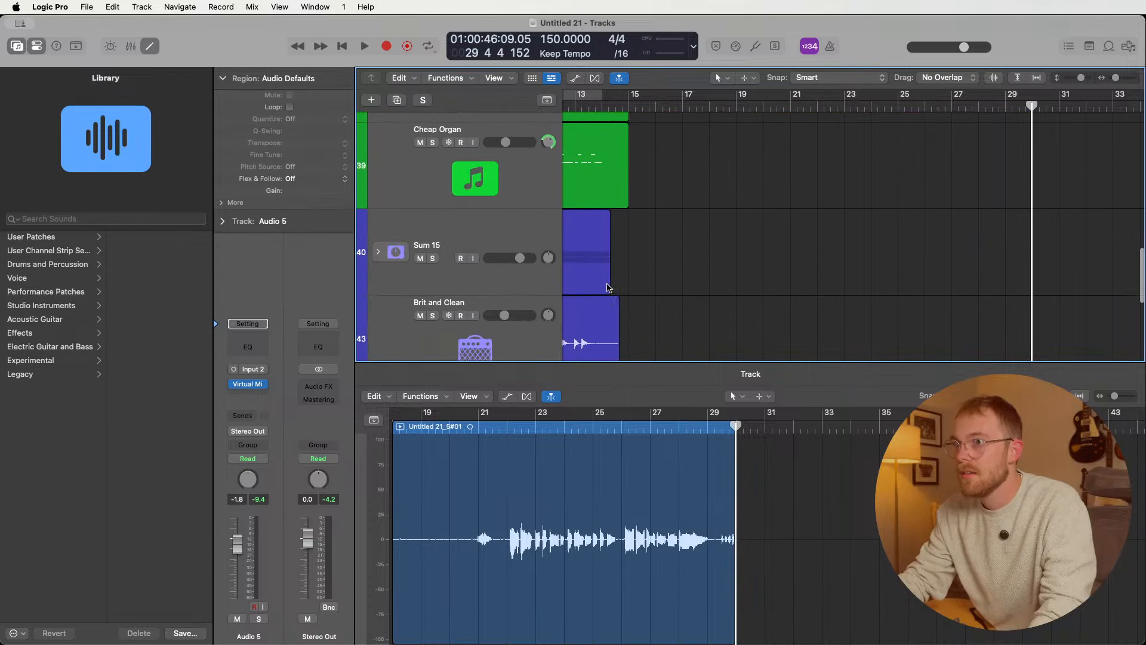
scroll(607, 282, up, 4)
click(528, 286)
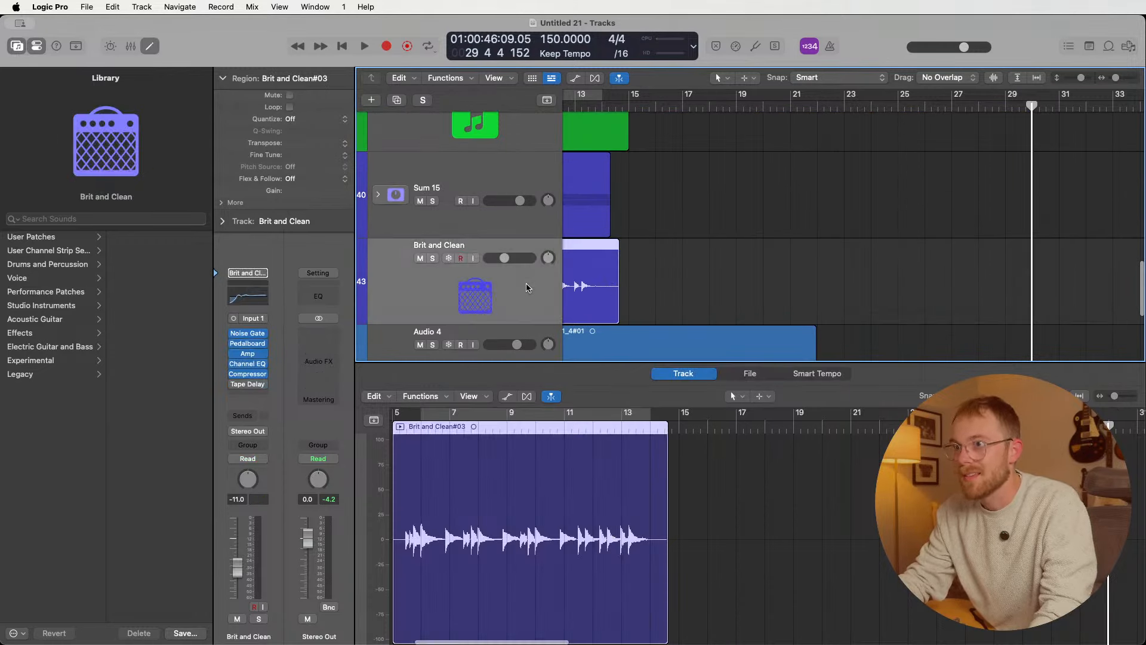
key(super+d)
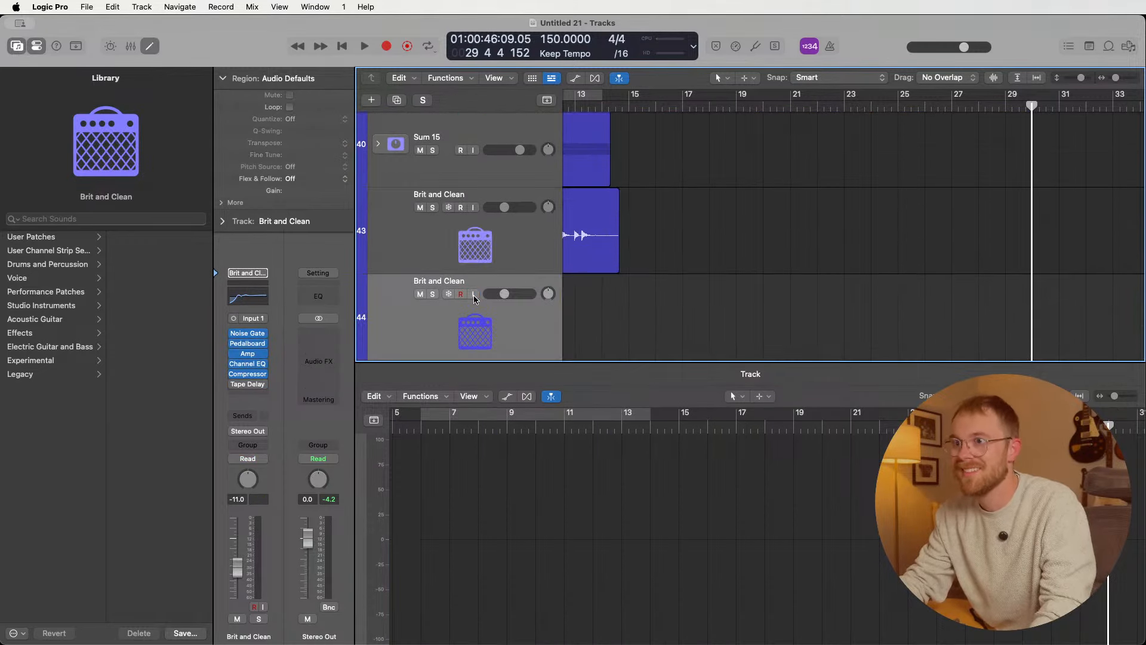
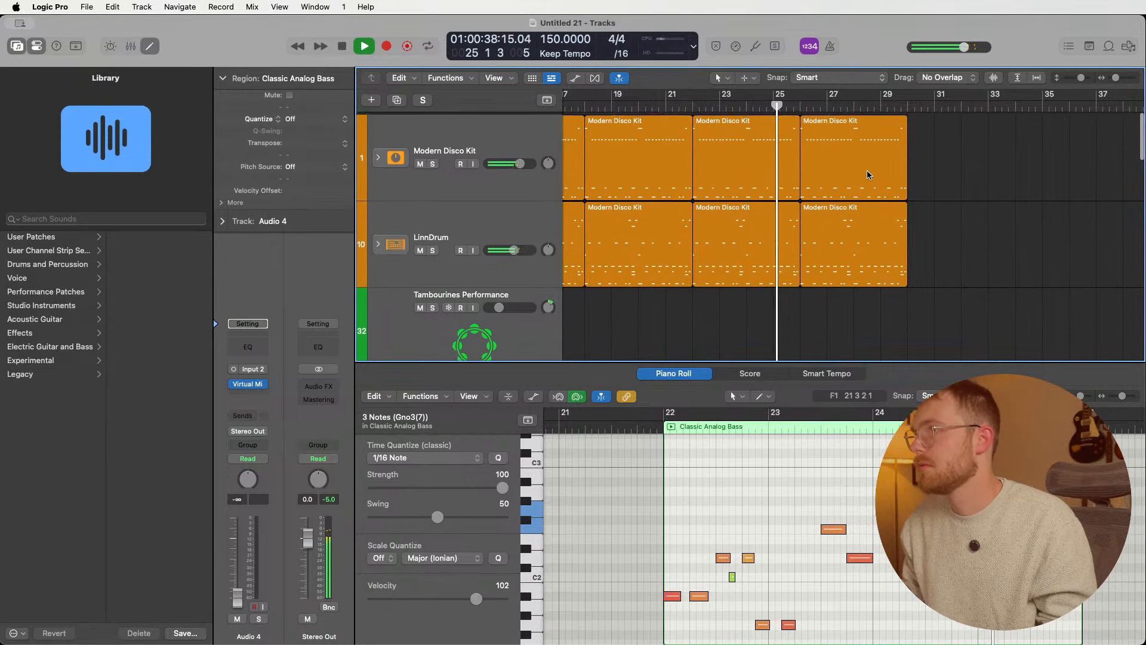
- Stop playback and delete the Modern Disco Kit and LinnDrum regions from bar 22 onwards
key(space)
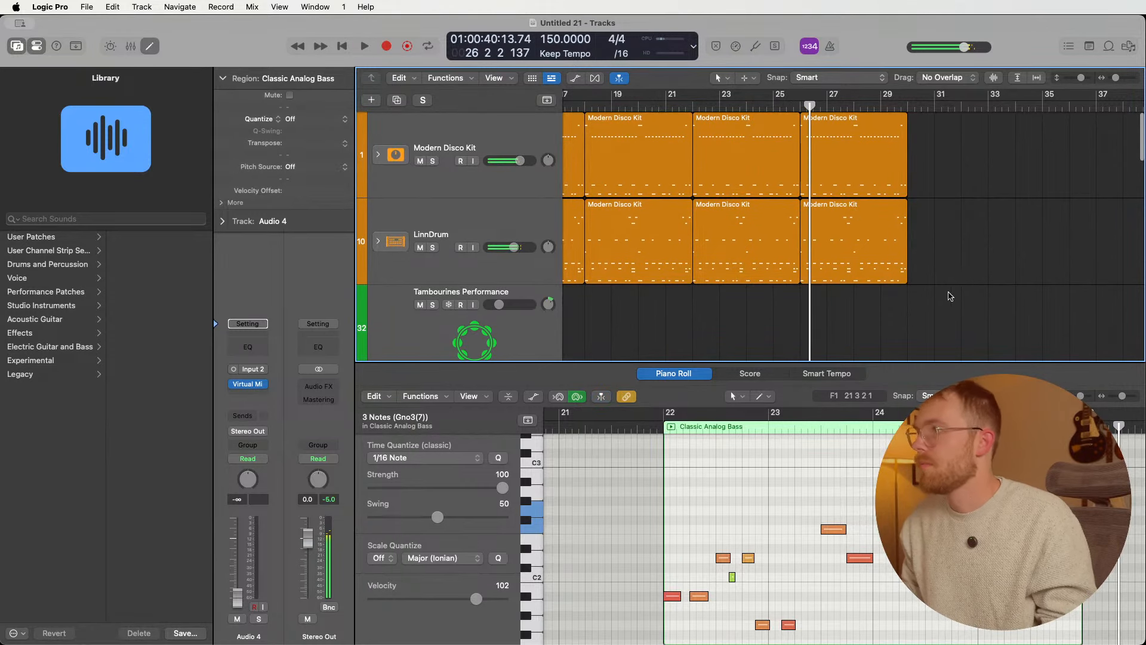
drag(960, 271, 749, 124)
key(Delete)
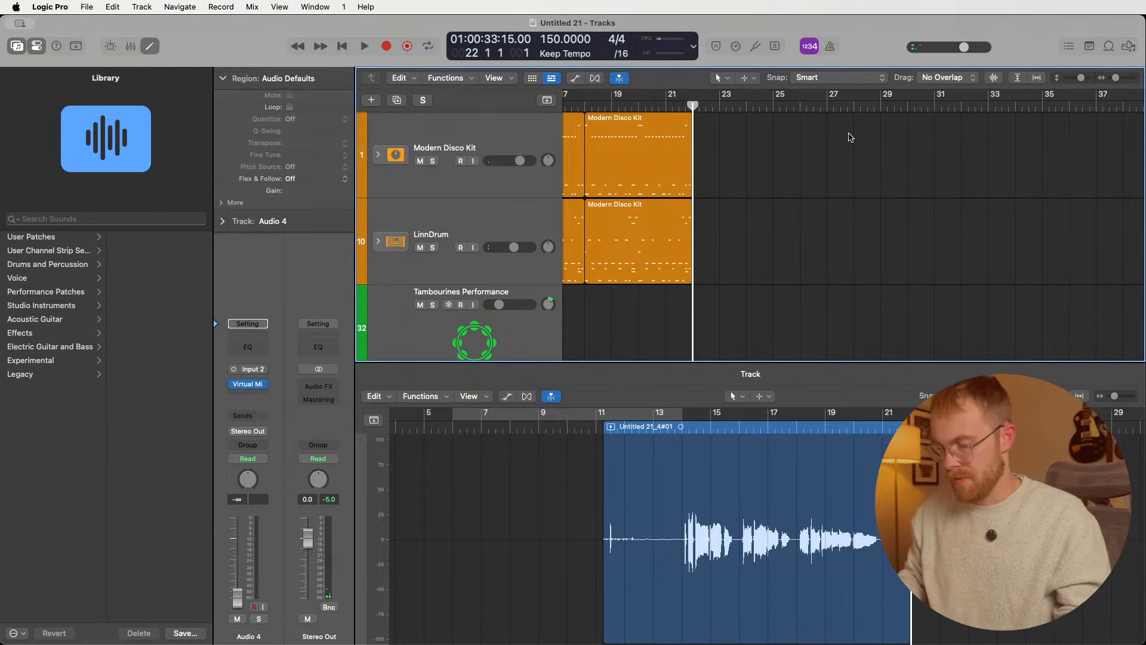
- Try to record a new drum pattern on the Modern Disco Kit track from bar 22 and return the playhead to bar 22
click(526, 146)
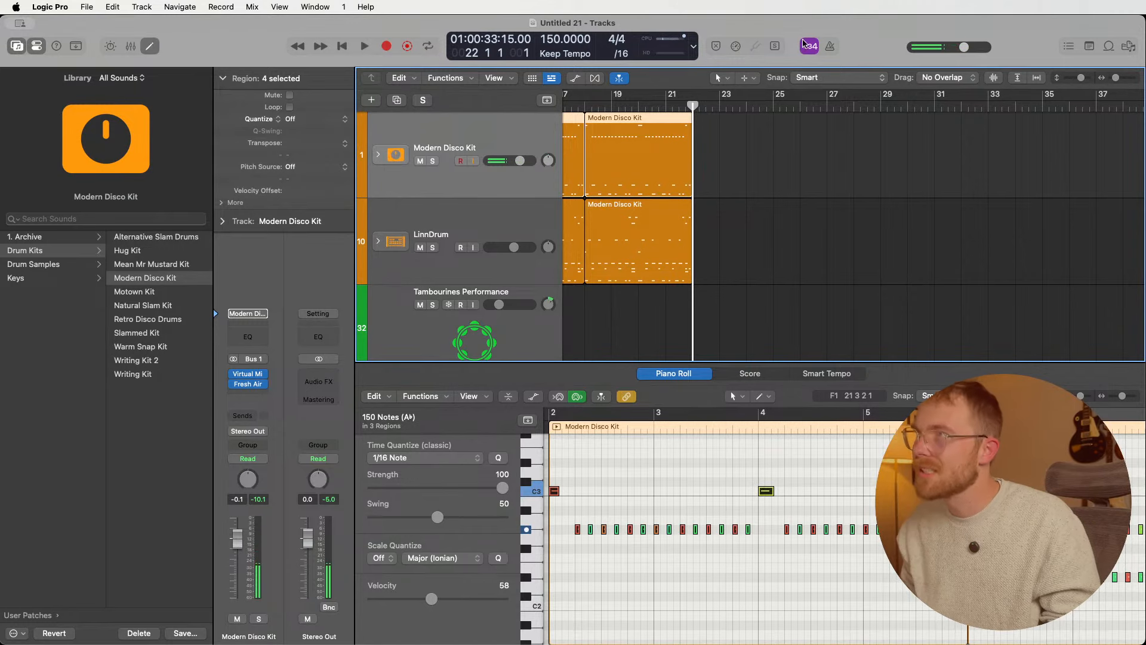
click(387, 47)
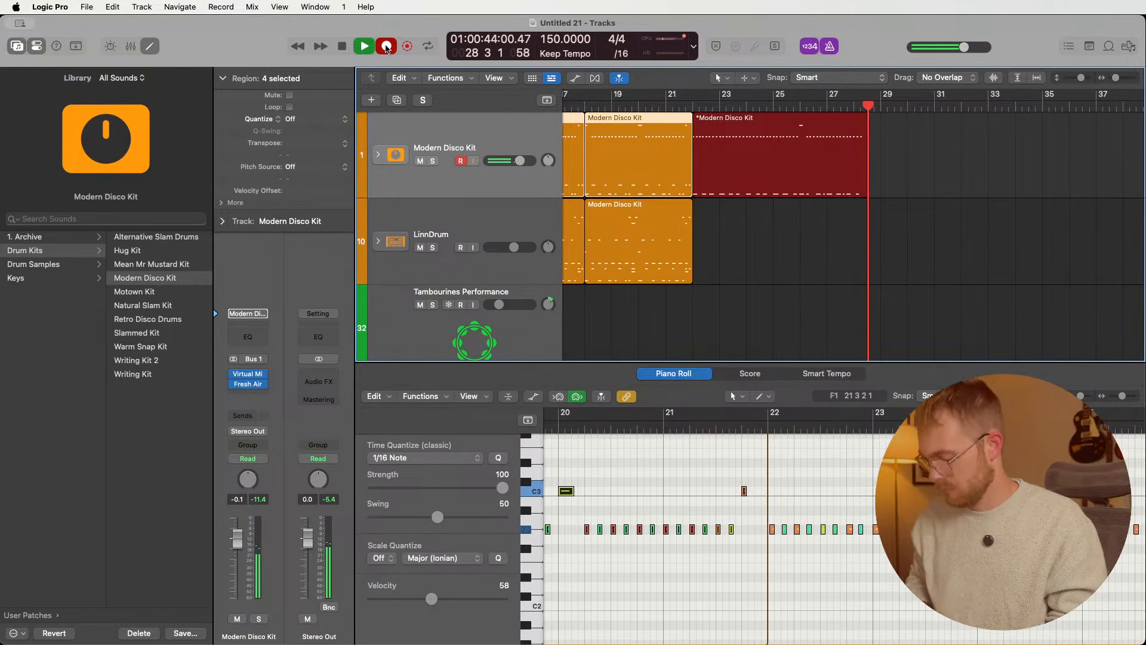
click(387, 47)
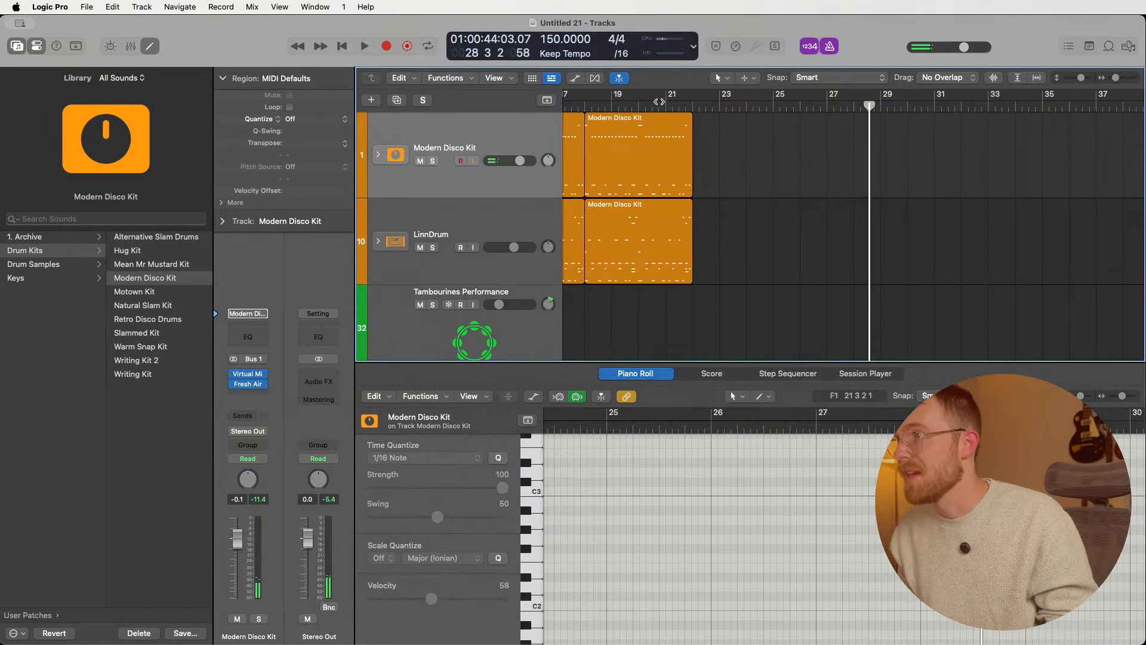
click(697, 108)
drag(697, 107, 693, 106)
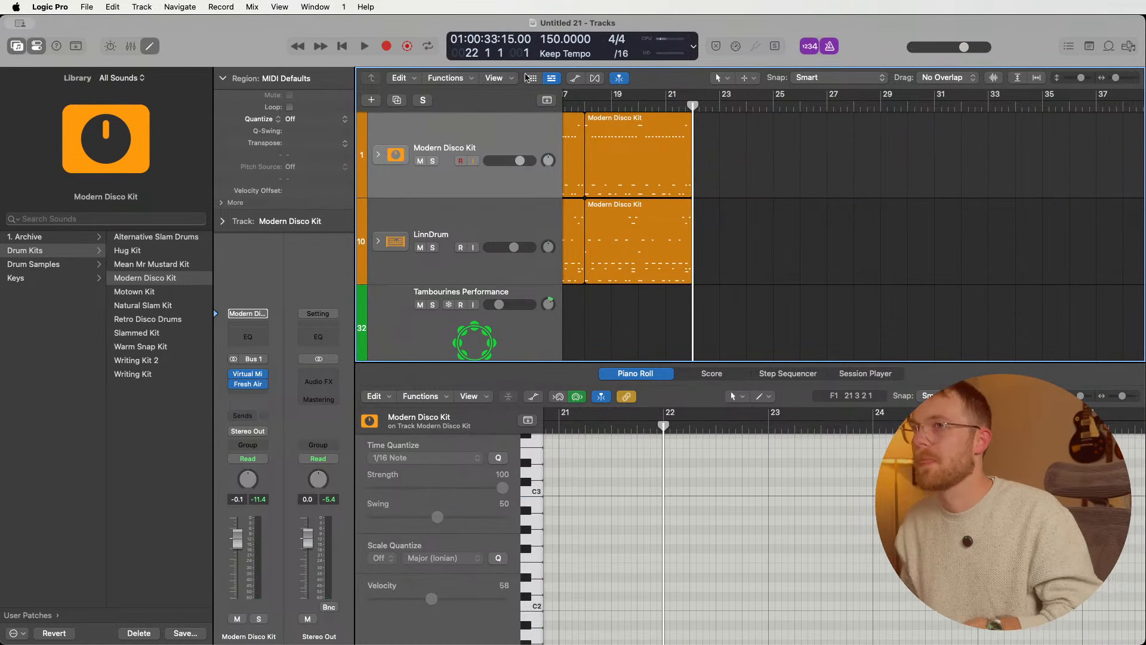
- Record a drum pattern on the Modern Disco Kit track from bar 22 to bar 30 and select all its notes in the piano roll
click(387, 47)
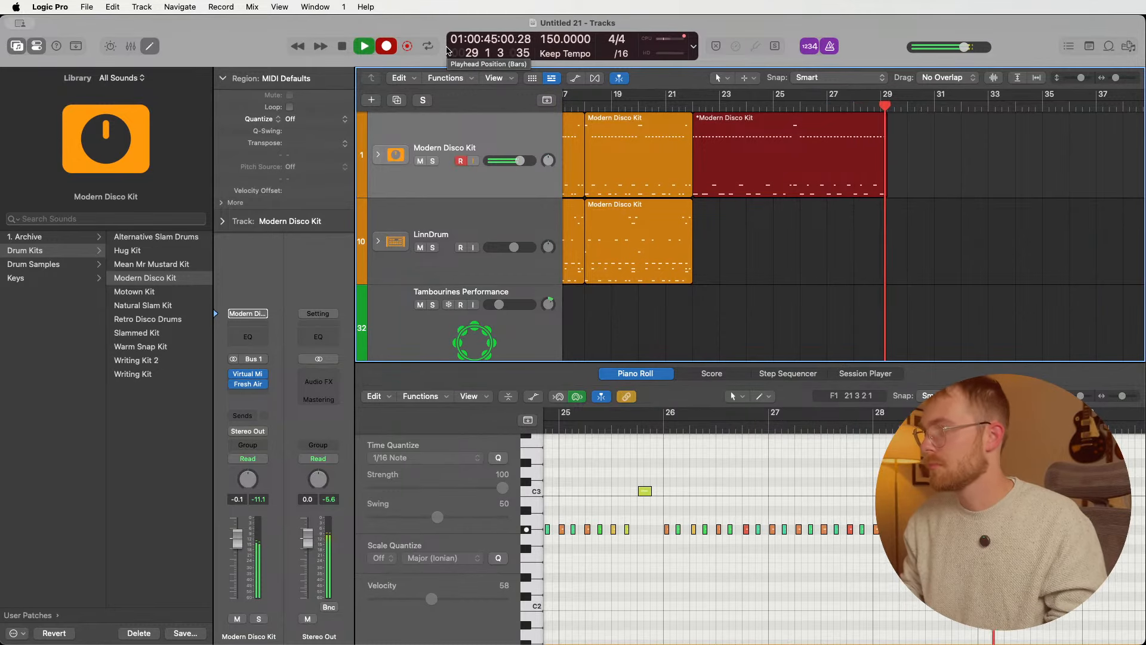
key(space)
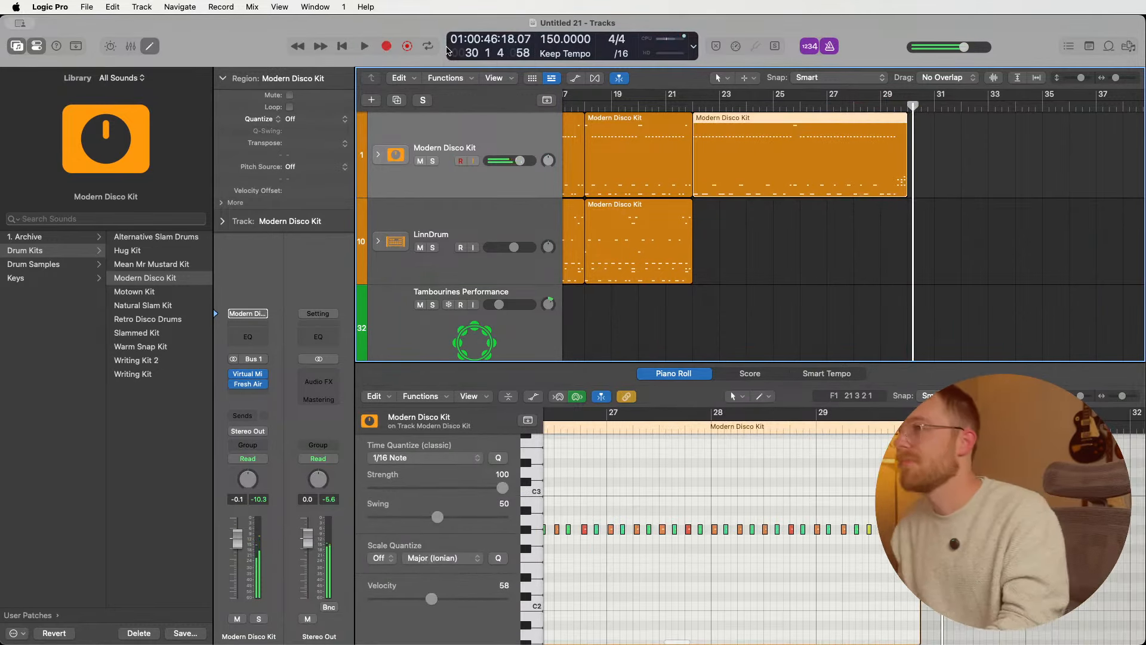
click(694, 201)
double_click(792, 170)
scroll(931, 477, right, 5)
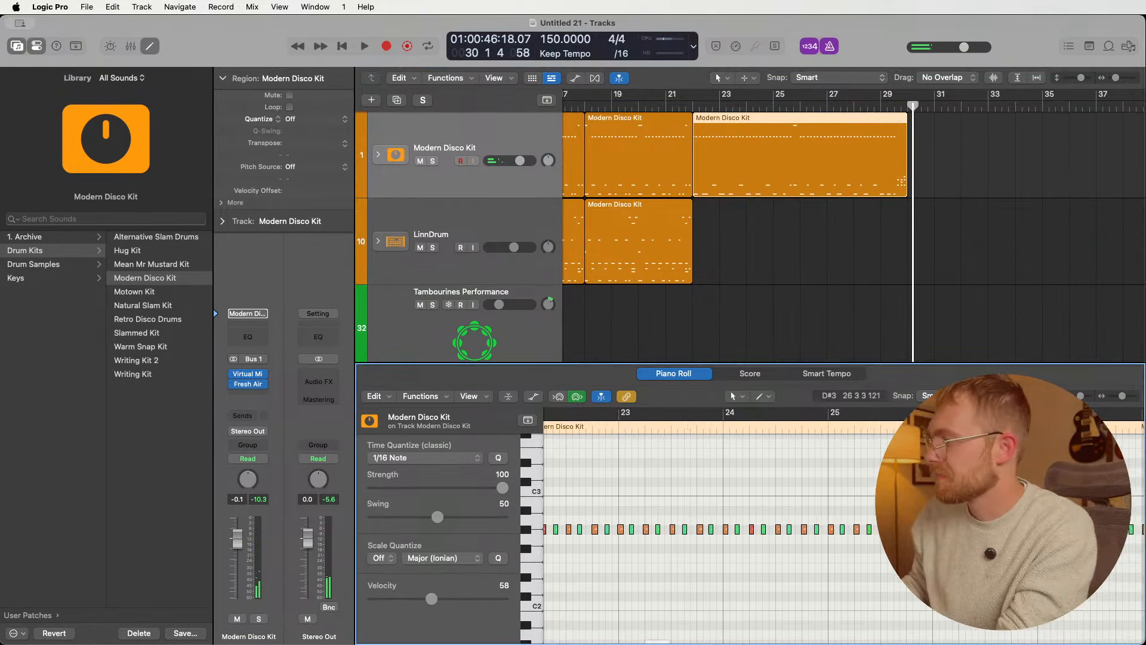
key(z)
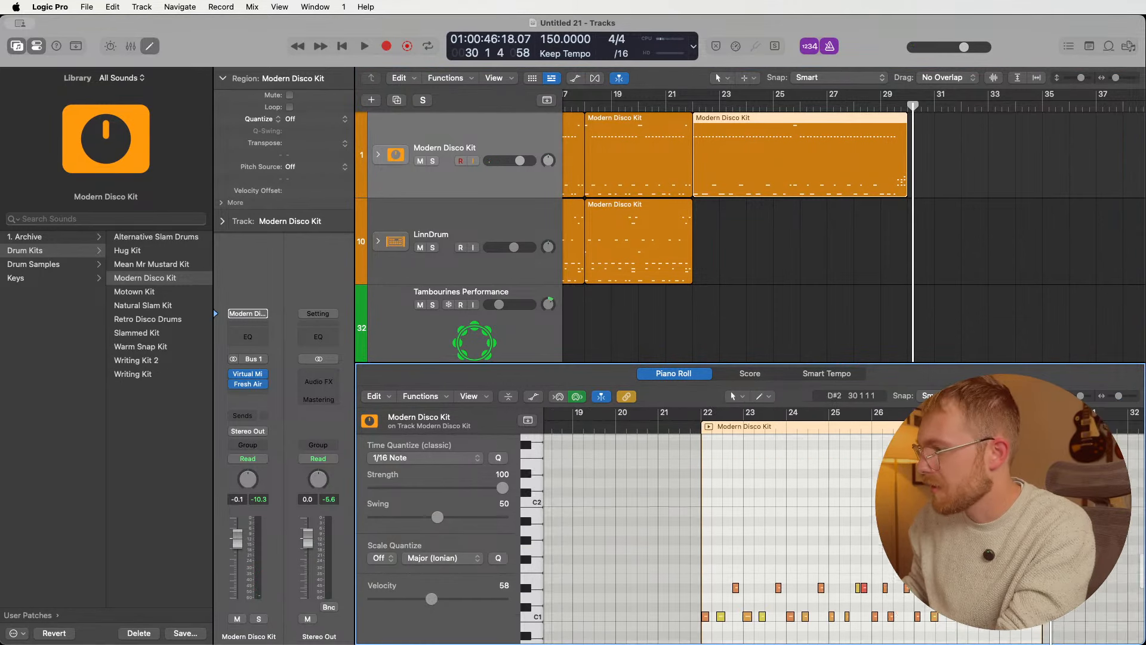
drag(884, 608, 535, 453)
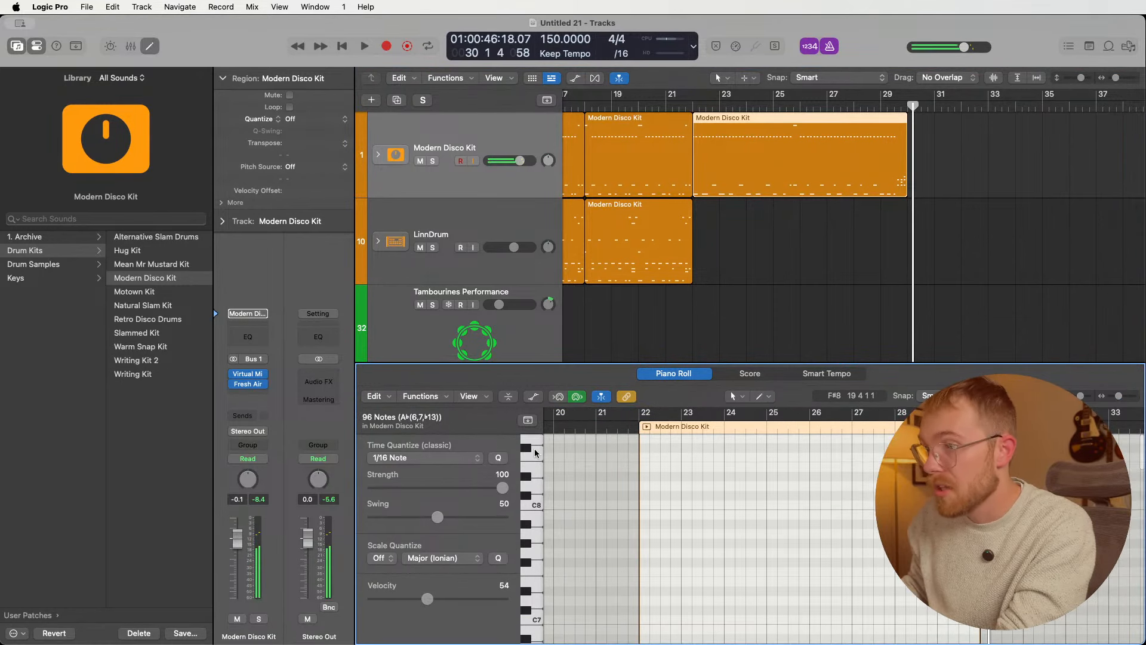
- Record a matching drum pattern on the LinnDrum track from bar 22 to bar 30
click(695, 111)
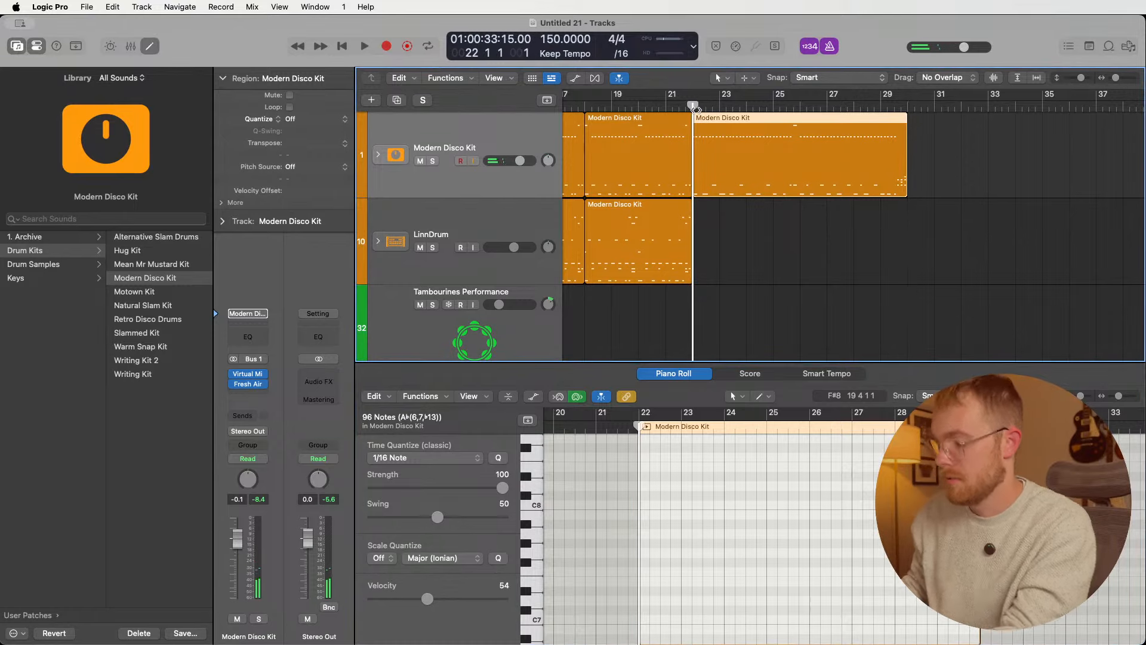
click(500, 225)
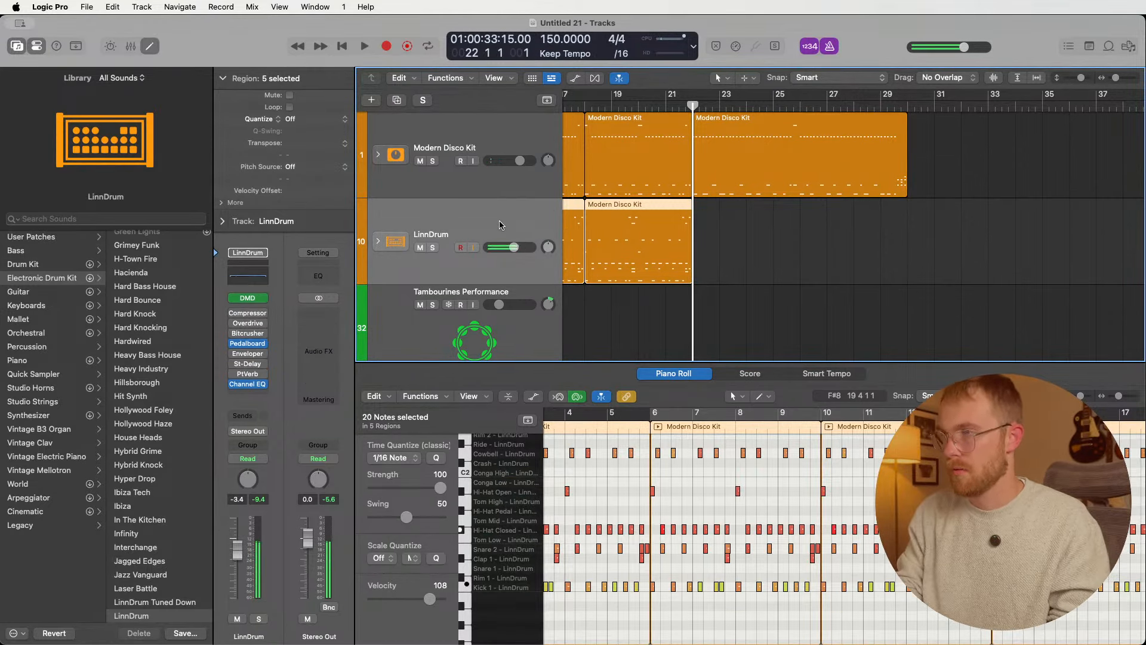
key(r)
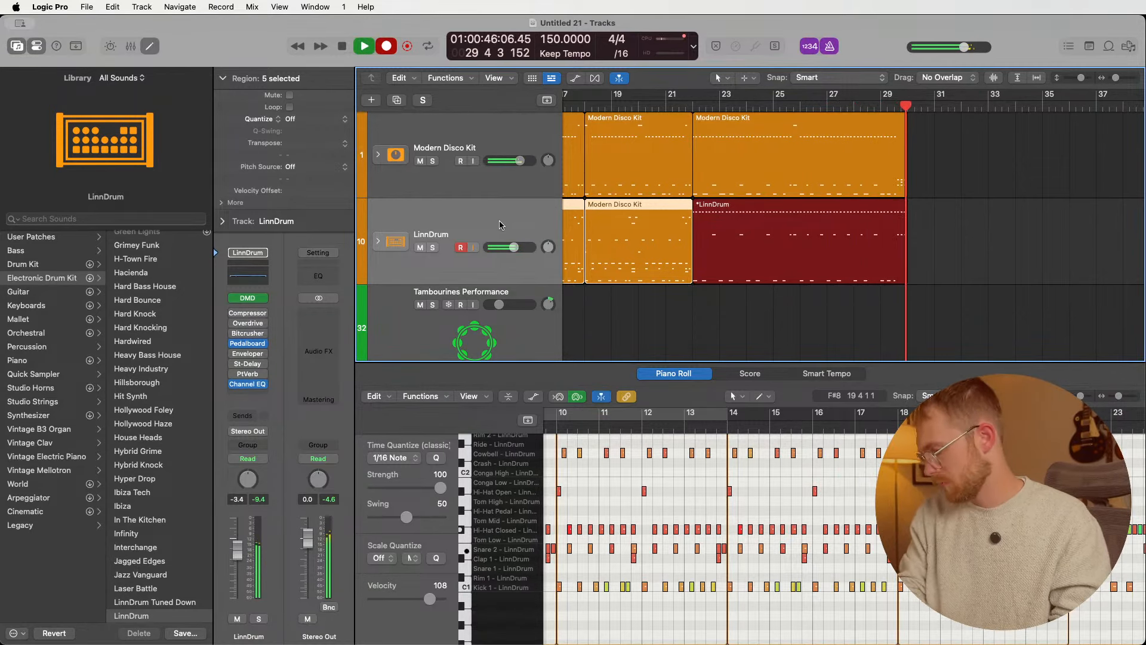
key(space)
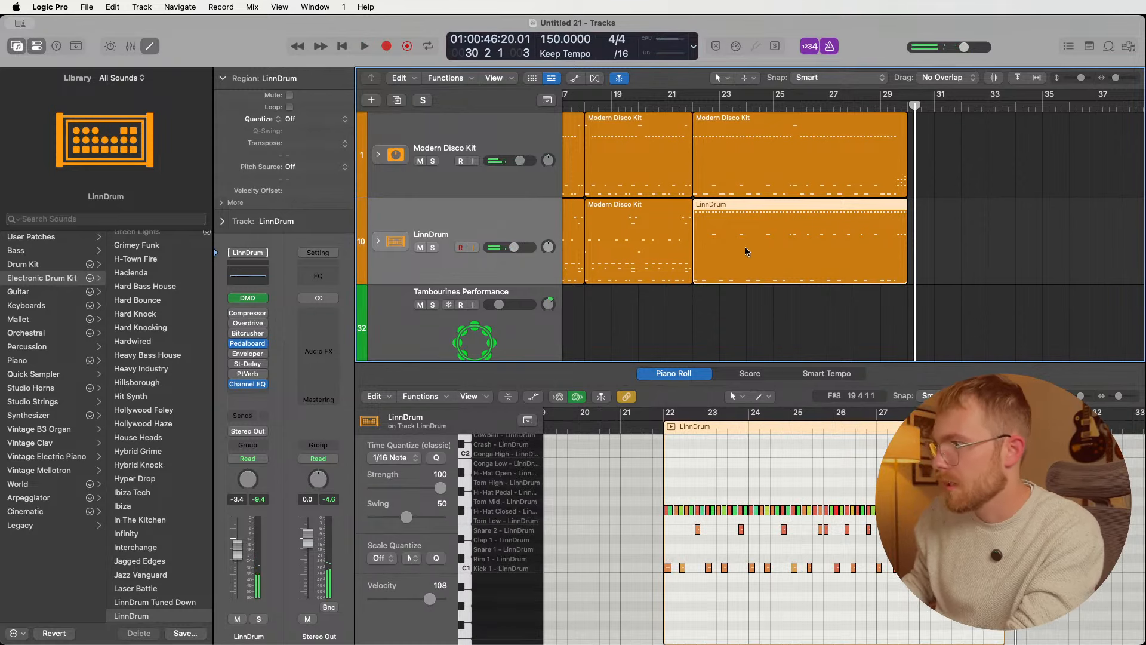
- Select all notes of the newly recorded LinnDrum region and return the playhead to bar 22
scroll(951, 465, down, 2)
scroll(952, 466, right, 2)
click(542, 434)
key(super+a)
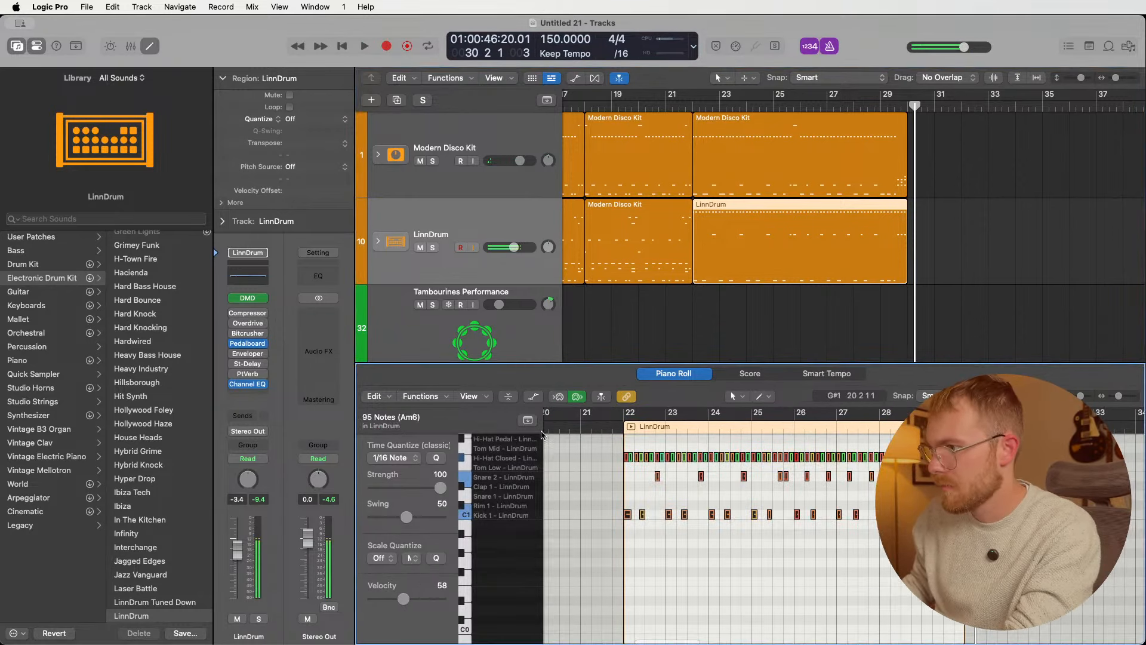
click(694, 106)
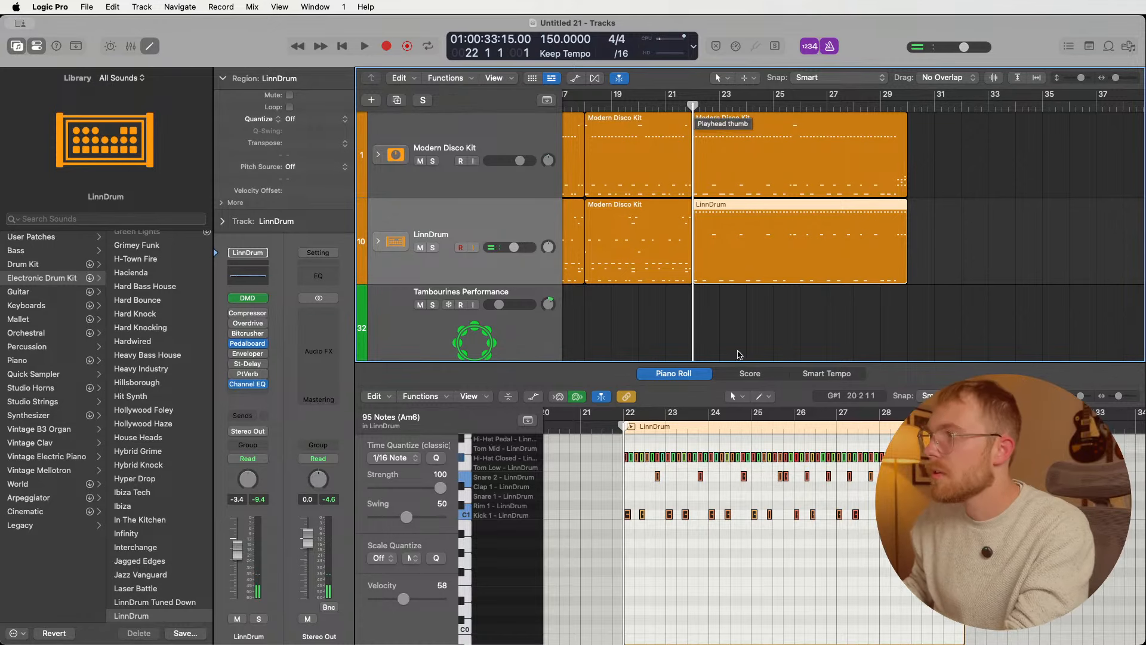
- In the LinnDrum track's bar 18 region, select the percussion notes for copying, leaving out the kick, closed hi-hat and Snare 2 notes
click(646, 245)
scroll(686, 569, up, 8)
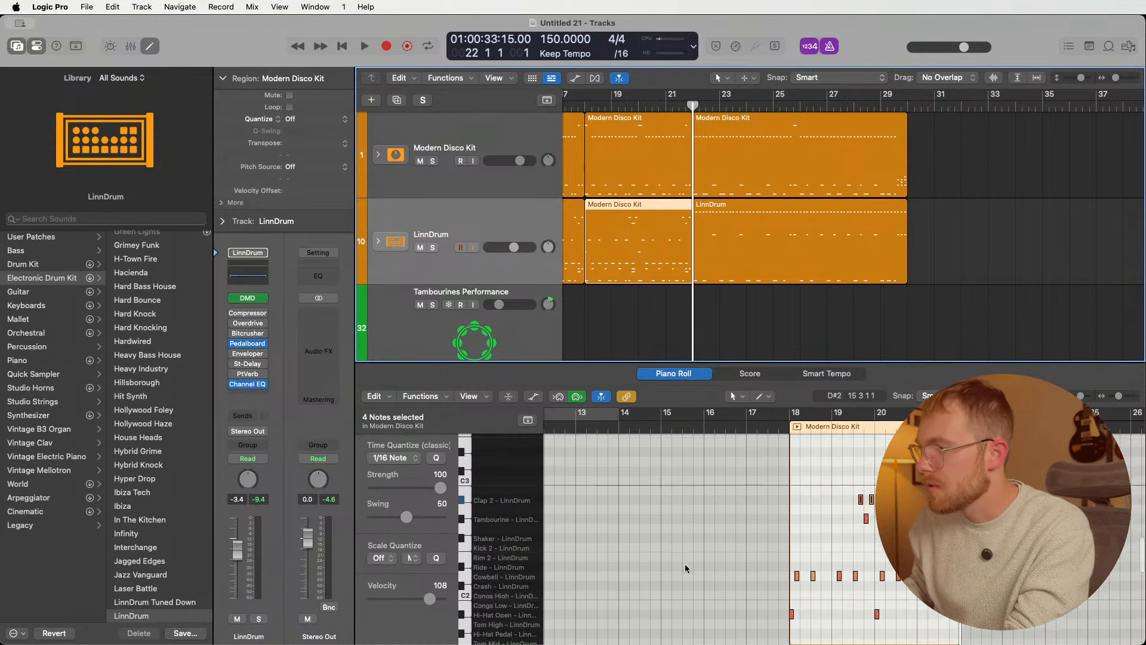
scroll(850, 567, right, 4)
scroll(849, 567, down, 4)
click(805, 560)
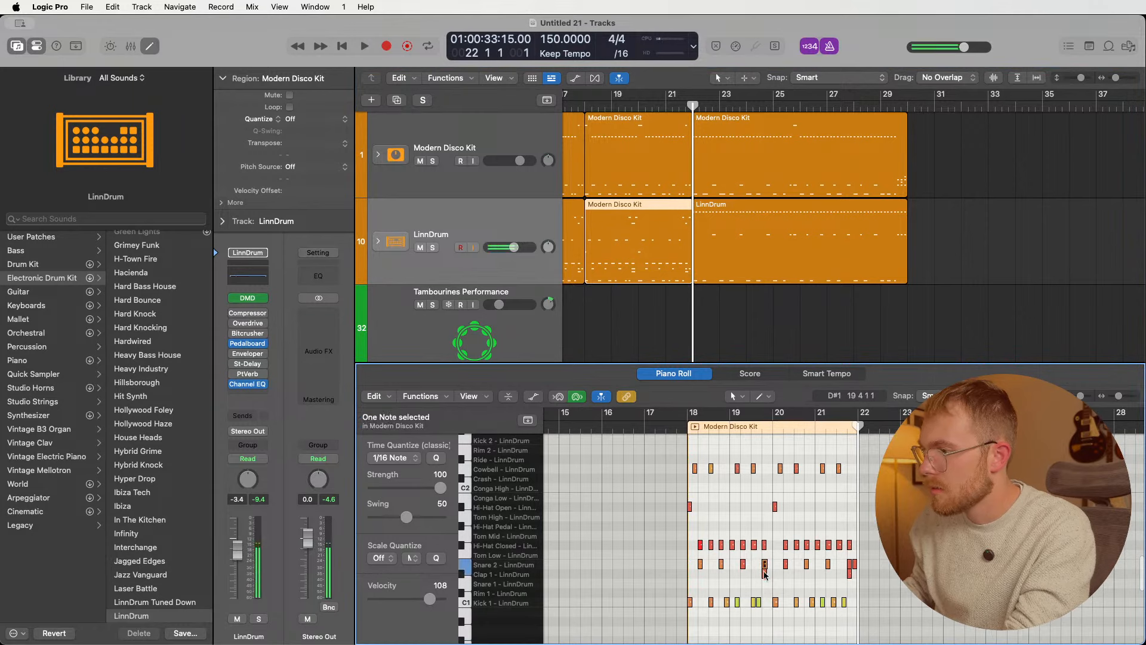
drag(875, 588, 623, 633)
scroll(760, 507, up, 1)
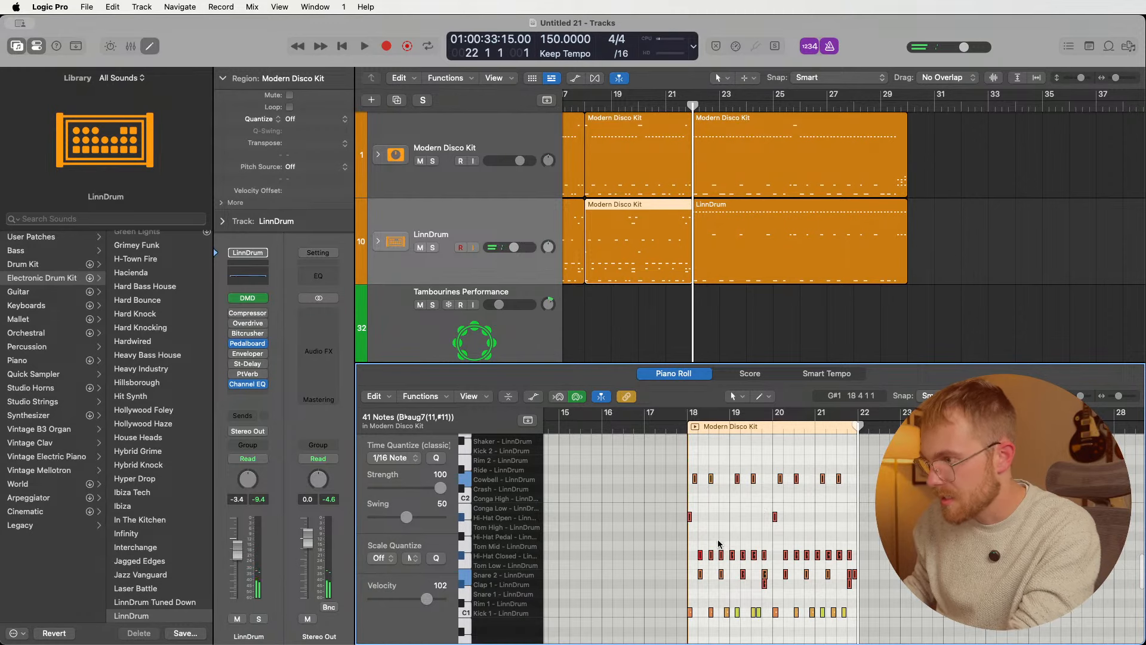
drag(863, 557, 868, 557)
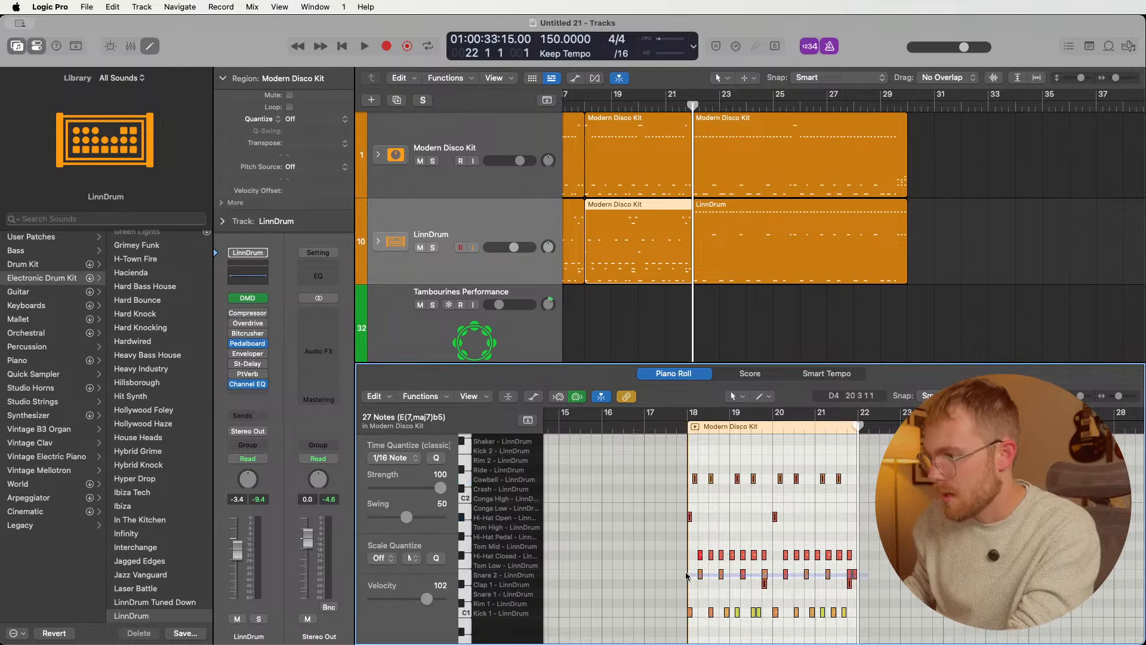
drag(687, 576, 684, 574)
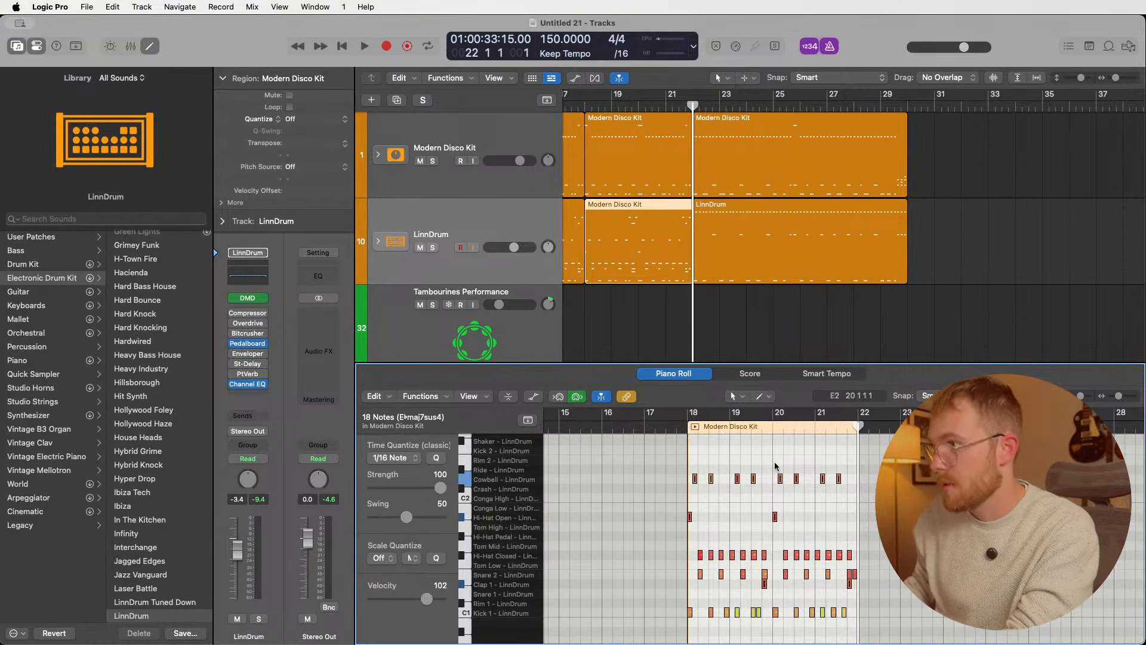
- Paste the copied percussion notes into the new LinnDrum region at bar 22 and repeat them once to fill it to bar 30
click(736, 150)
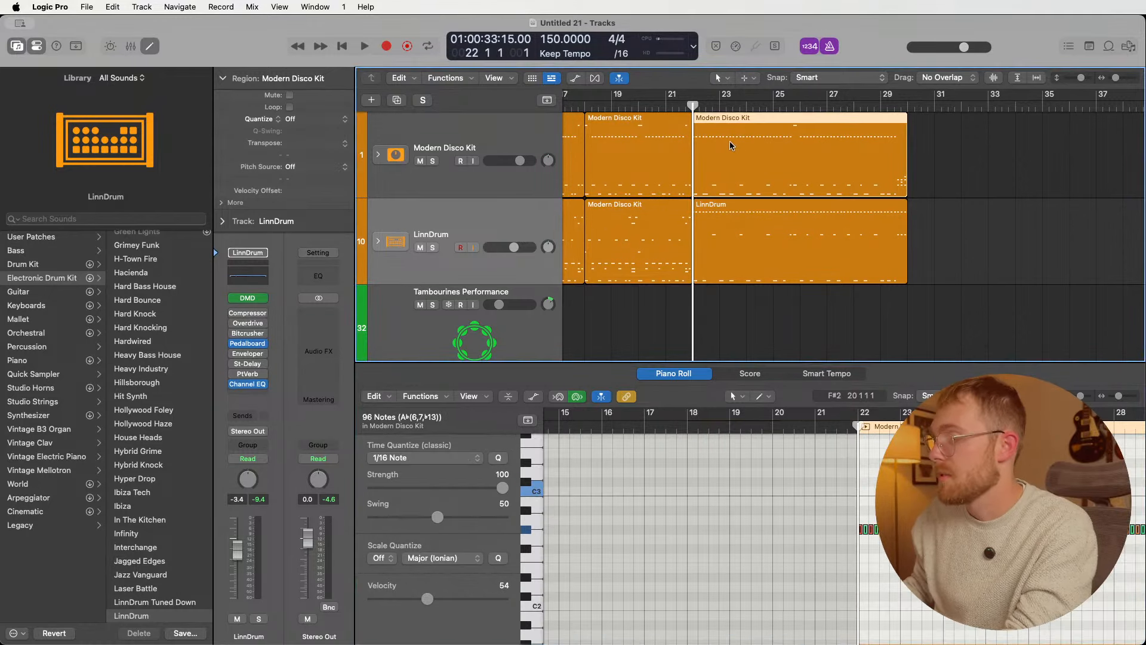
click(743, 281)
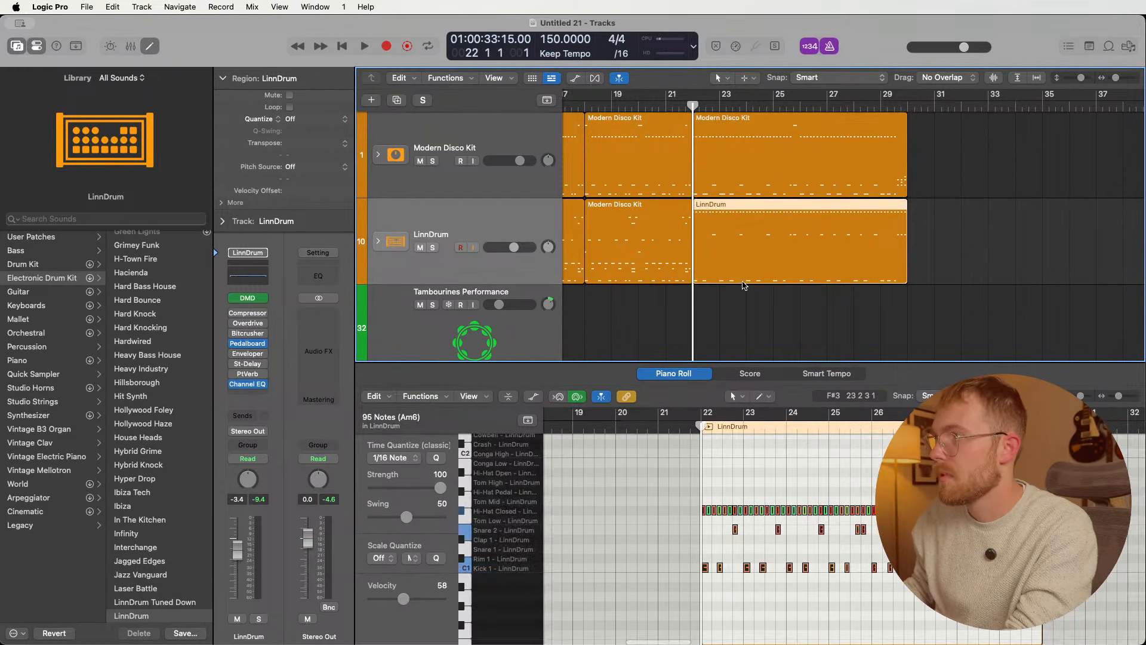
click(768, 458)
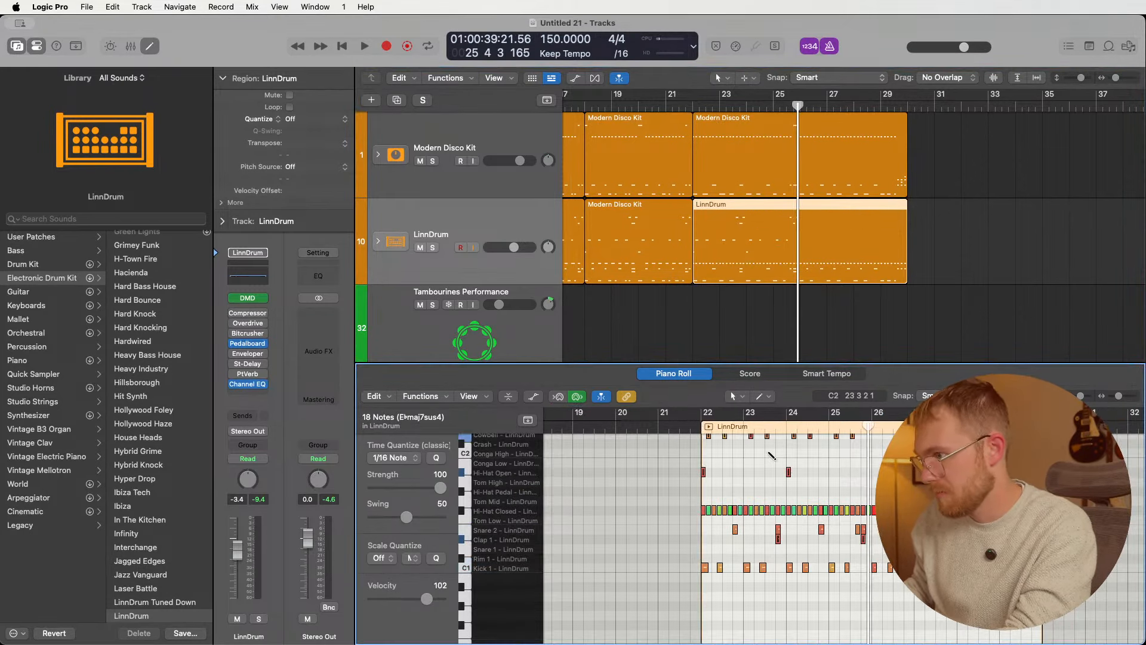
key(super+r)
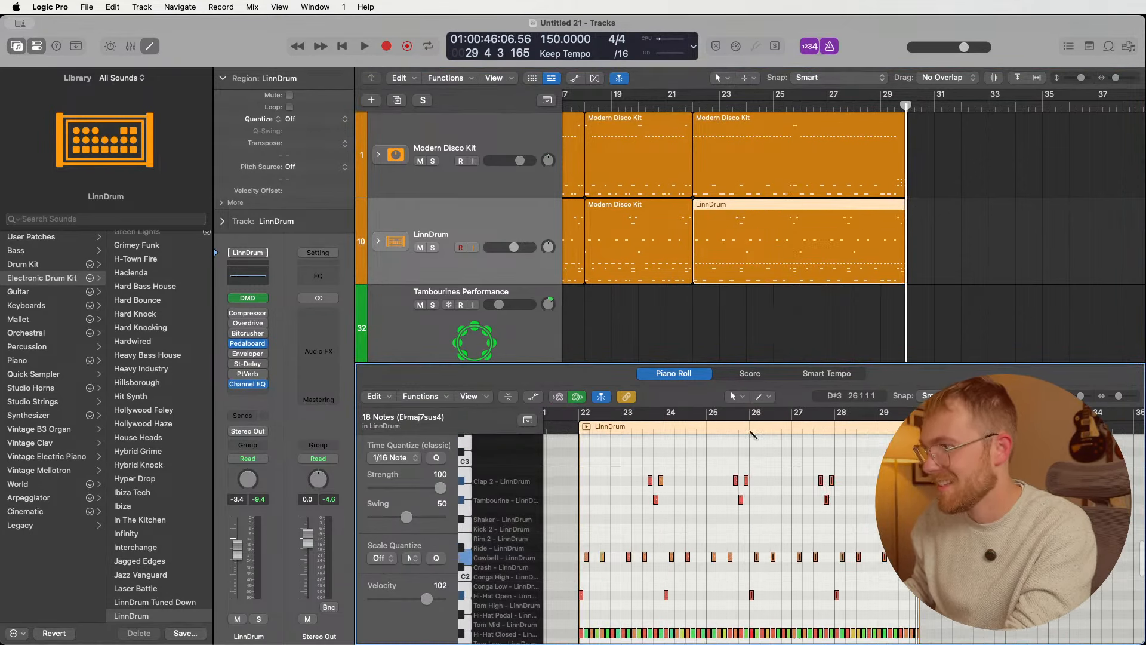
- Play the new drum section from bar 22, look over its LinnDrum notes and turn off the metronome click
key(shift+space)
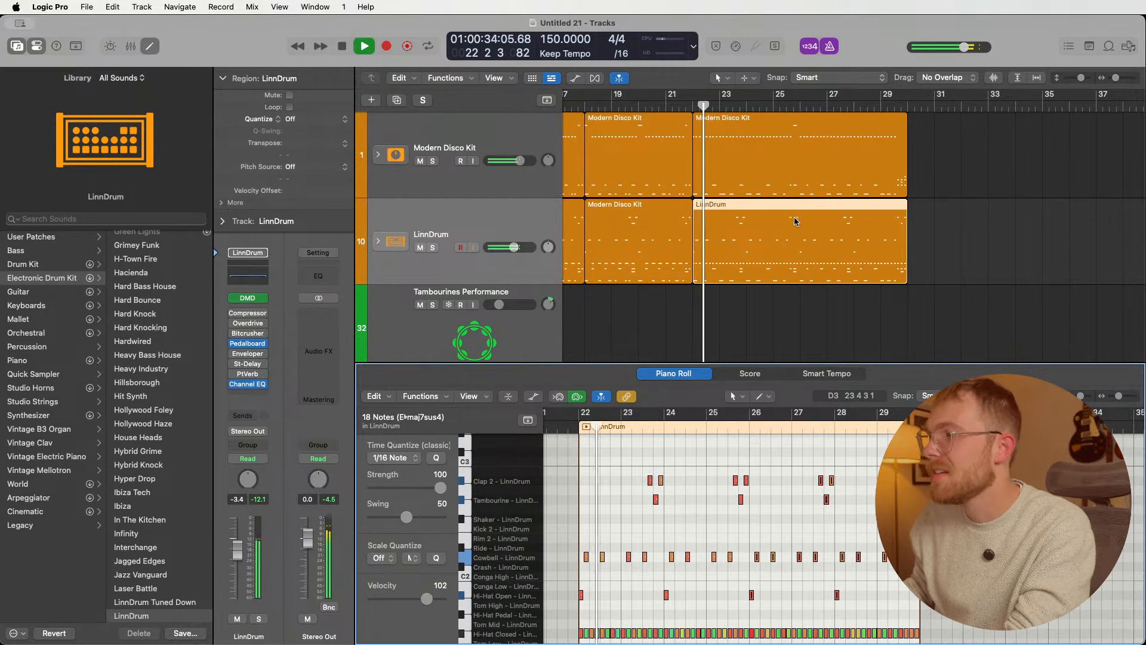
click(729, 511)
scroll(721, 501, down, 4)
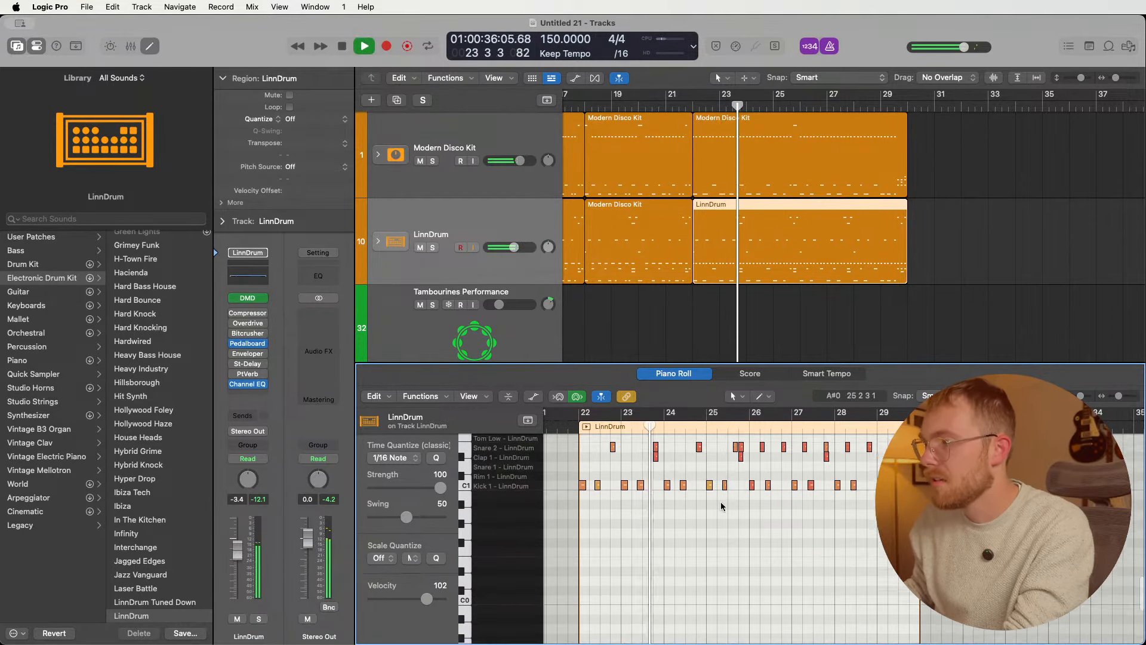
scroll(712, 495, down, 1)
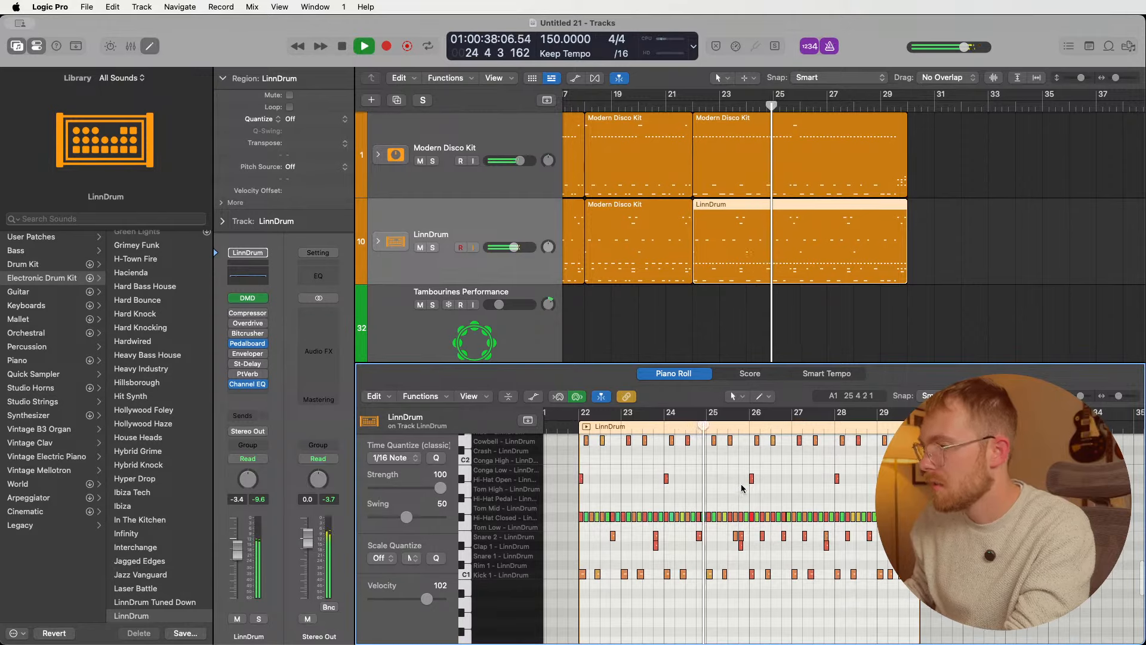
click(833, 51)
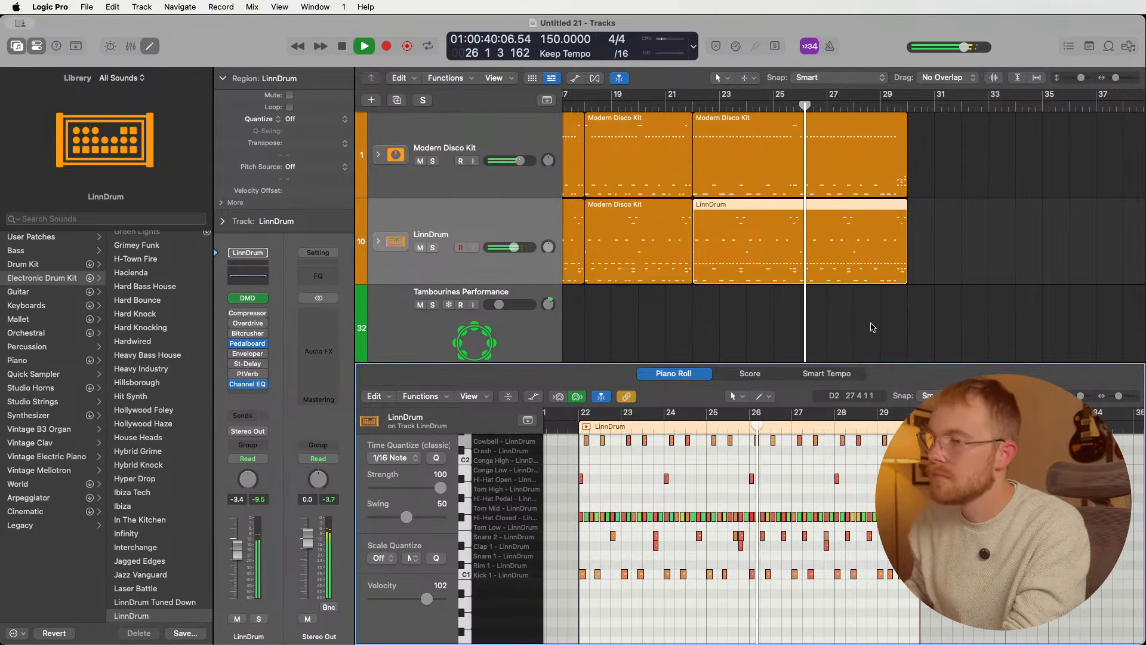
- Stop playback and place the playhead at bar 26, at the end of the Classic Analog Bass region
scroll(746, 158, down, 10)
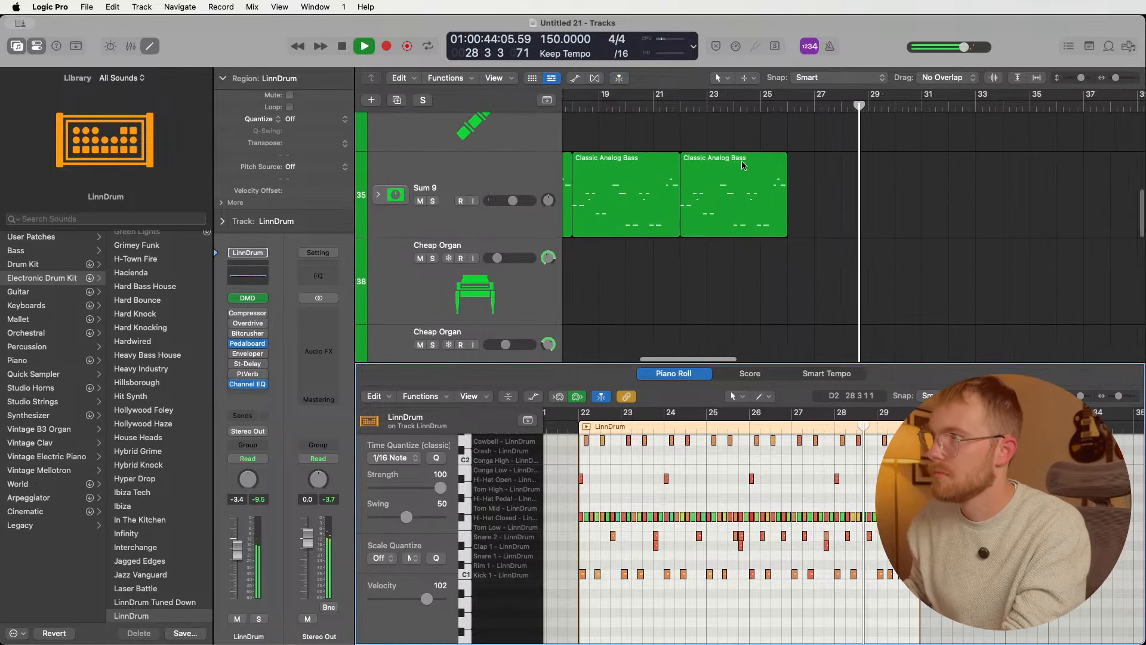
scroll(736, 163, up, 2)
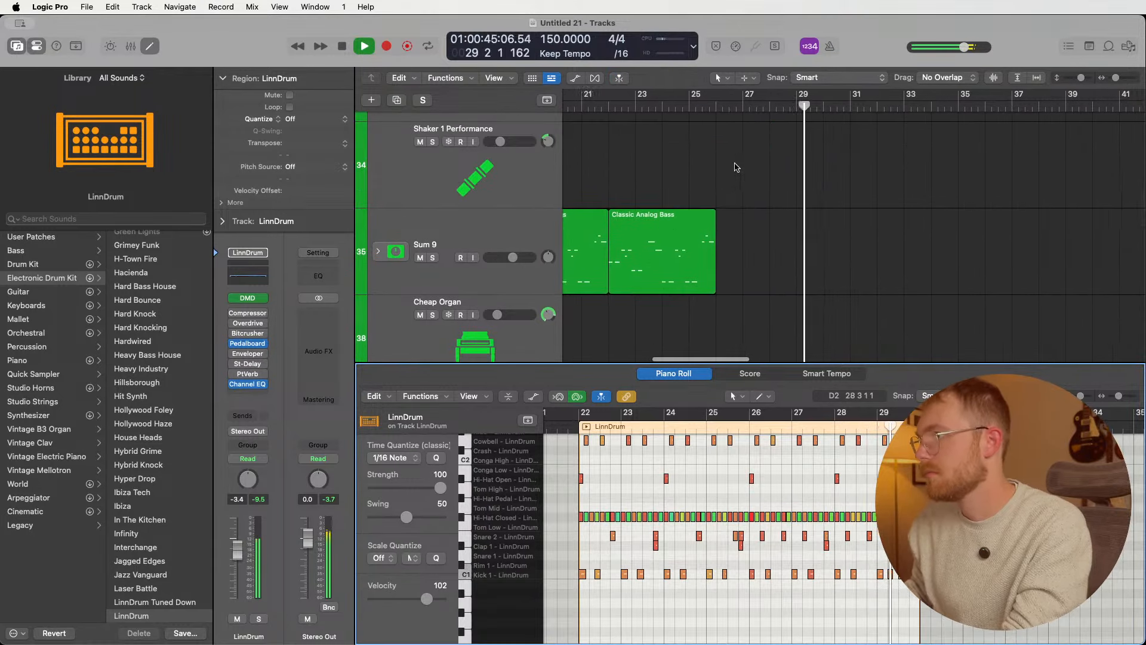
key(space)
click(708, 107)
drag(709, 107, 713, 108)
scroll(689, 274, down, 3)
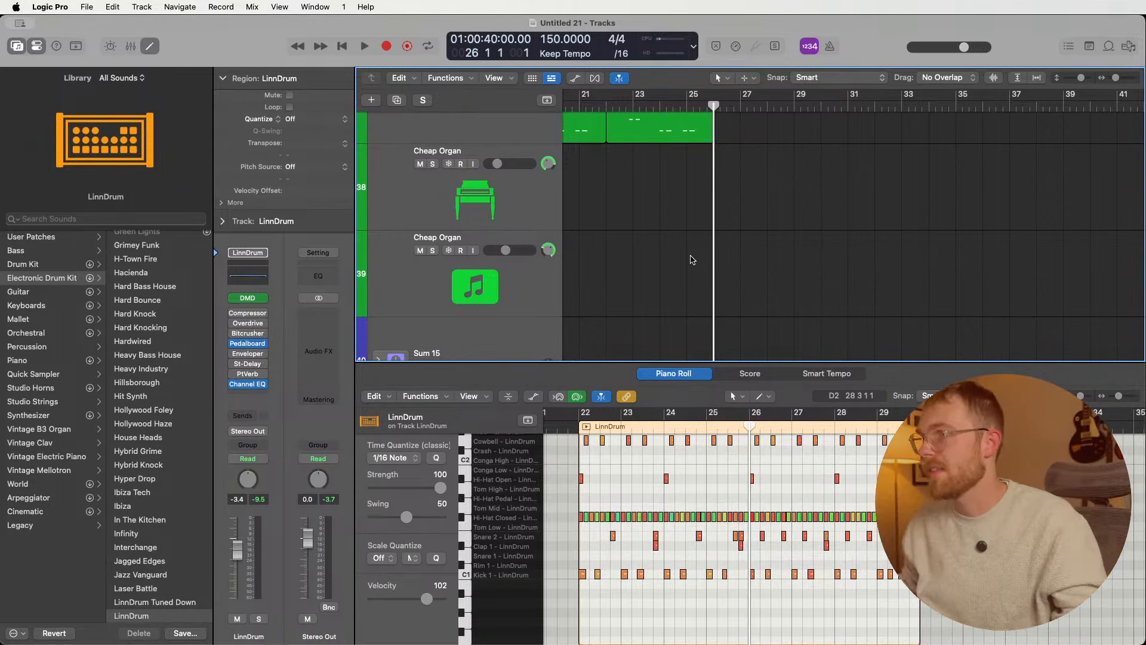
scroll(691, 259, up, 5)
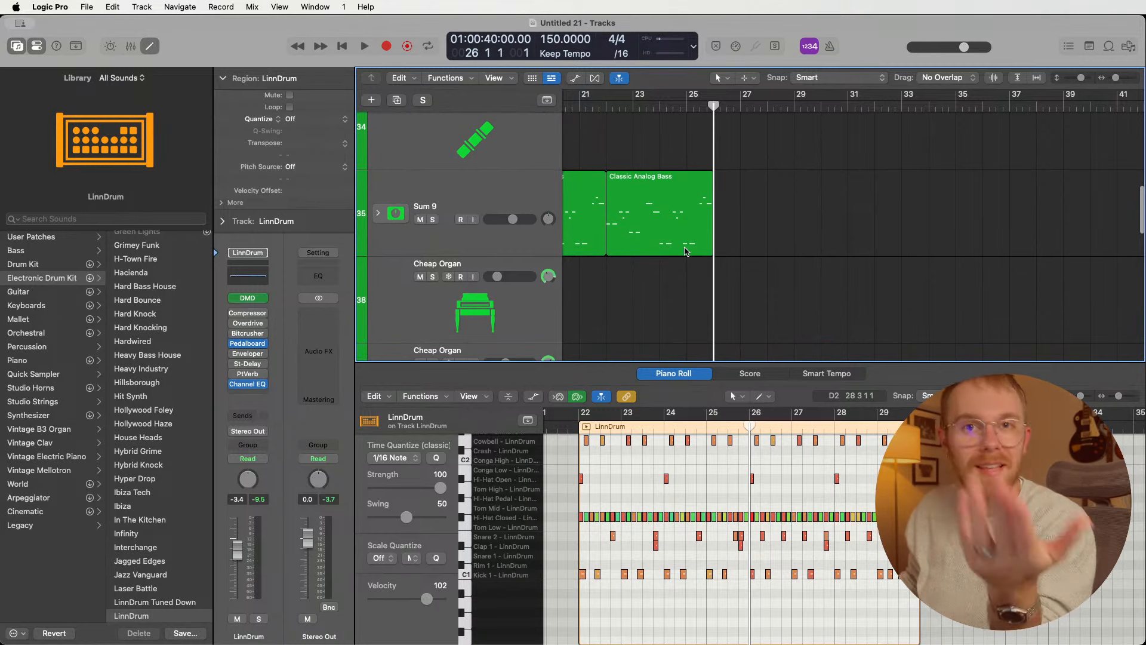
scroll(724, 254, up, 5)
scroll(725, 251, down, 8)
scroll(728, 244, up, 5)
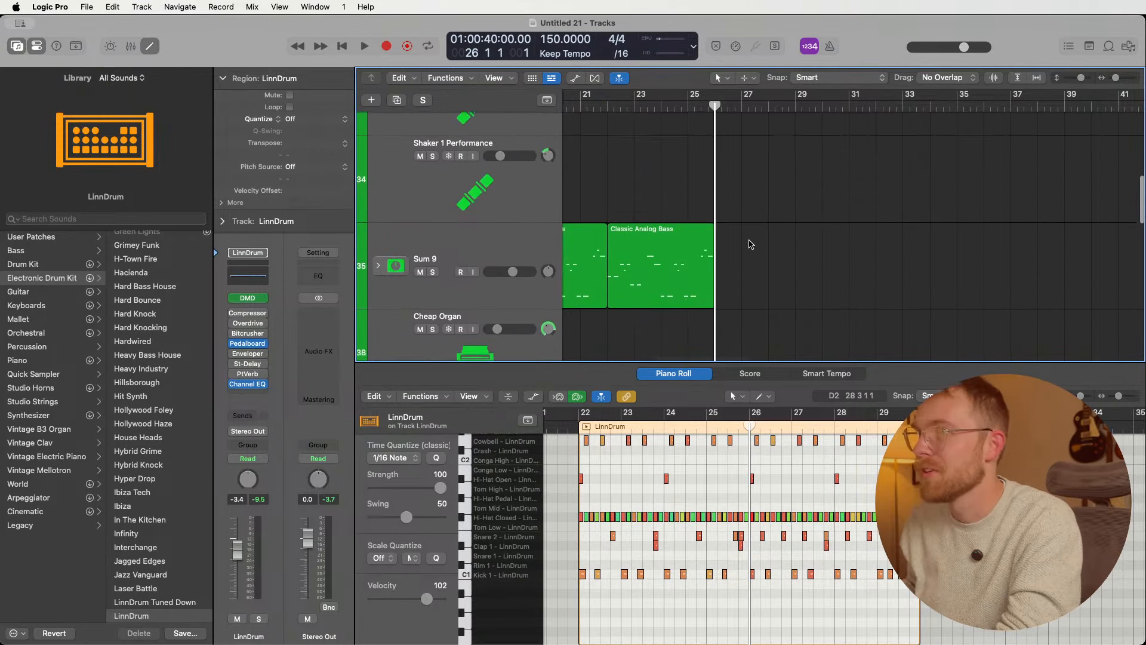
scroll(773, 241, up, 5)
scroll(773, 241, down, 4)
scroll(774, 242, up, 4)
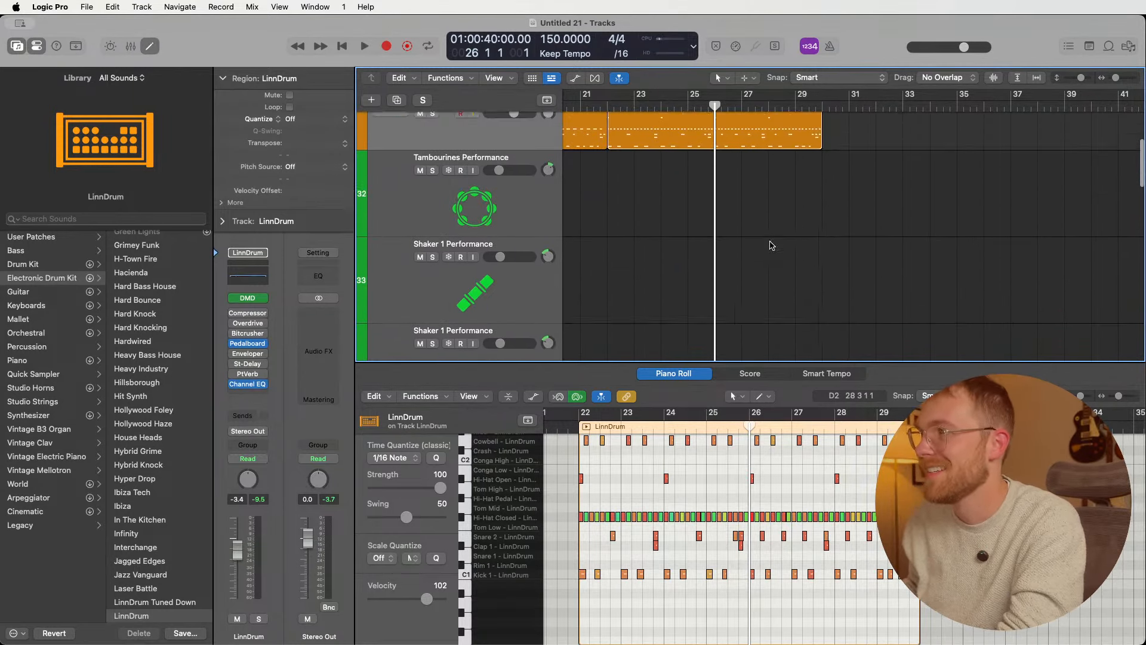
- Listen to the new section from bar 22 to bar 30 while reviewing the drum and Sum 9 bass tracks
key(space)
key(space)
key(space)
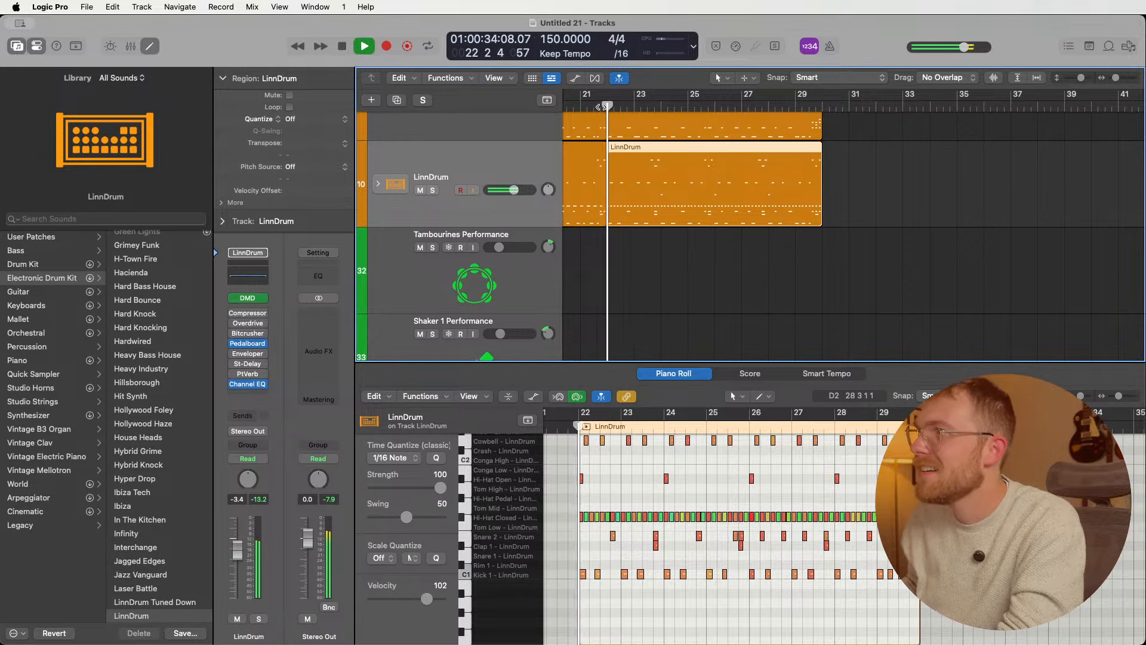
click(756, 299)
scroll(755, 299, up, 3)
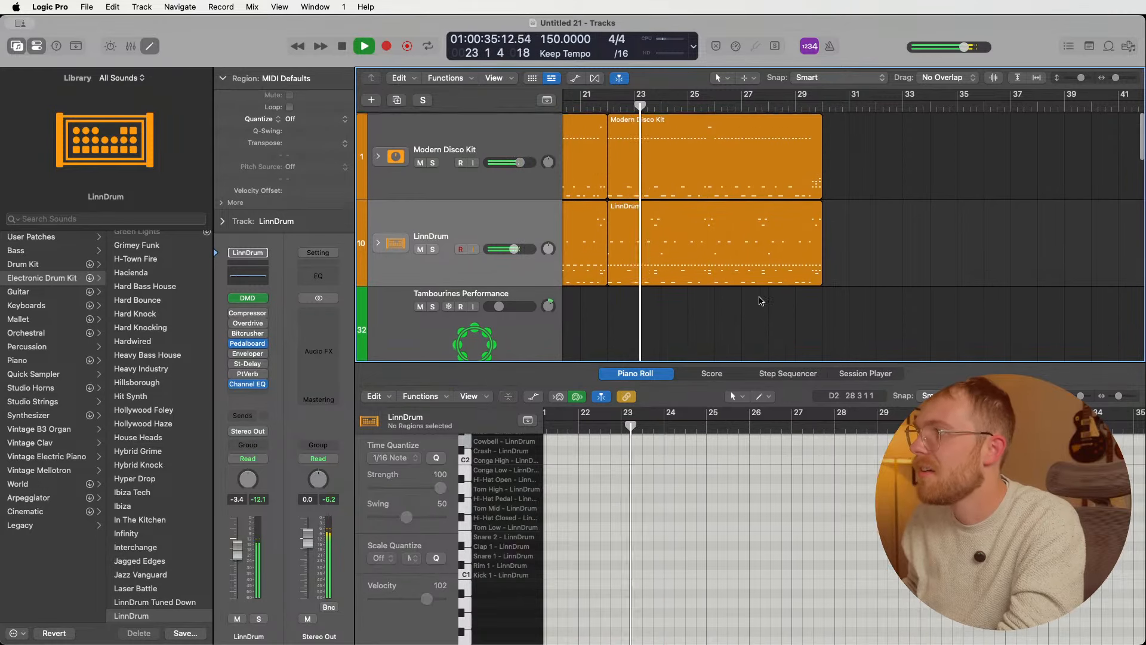
scroll(756, 299, left, 2)
scroll(756, 299, down, 6)
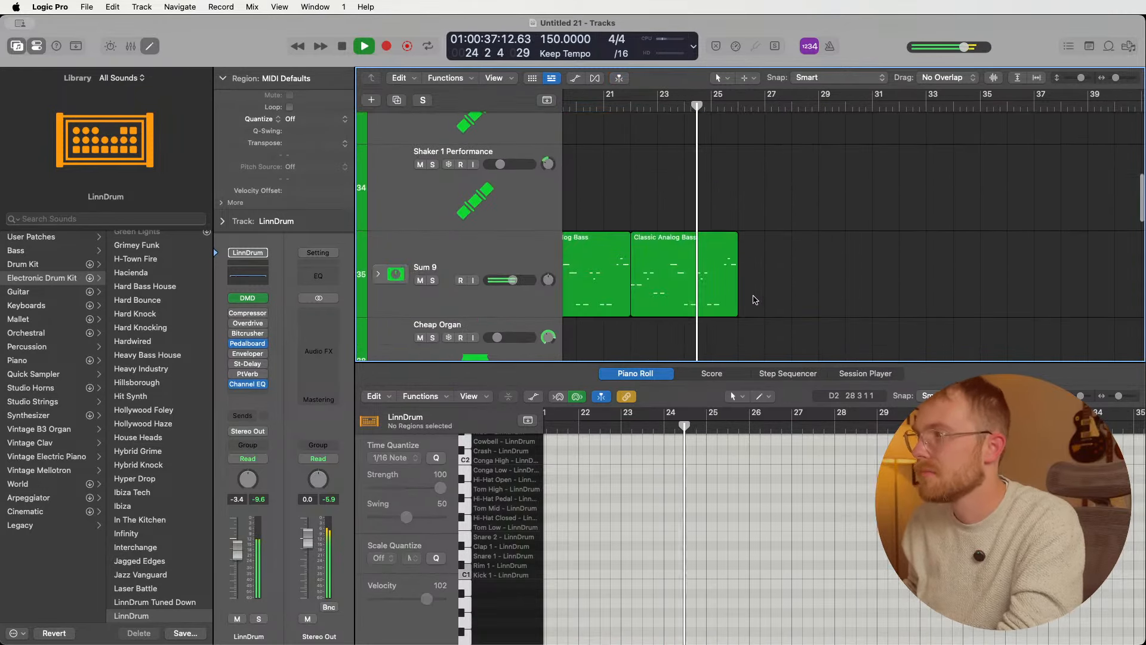
scroll(755, 299, down, 4)
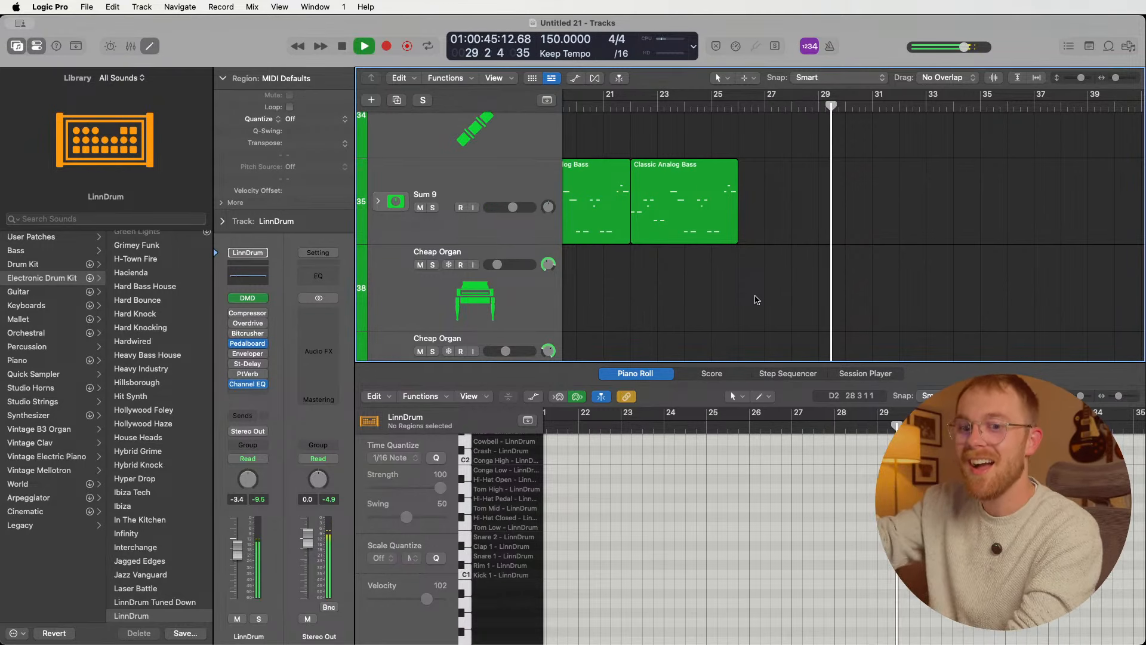
key(space)
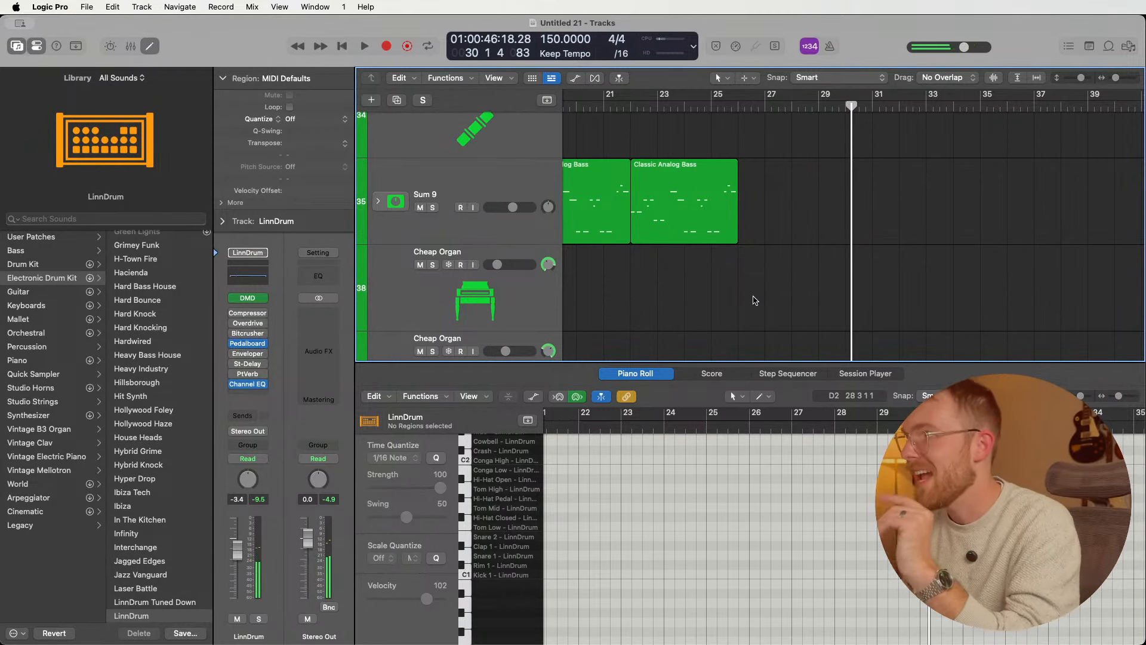
- Look over the whole arrangement, from the drum and percussion tracks down to the organ, guitar and audio tracks
scroll(776, 220, right, 3)
scroll(750, 137, down, 2)
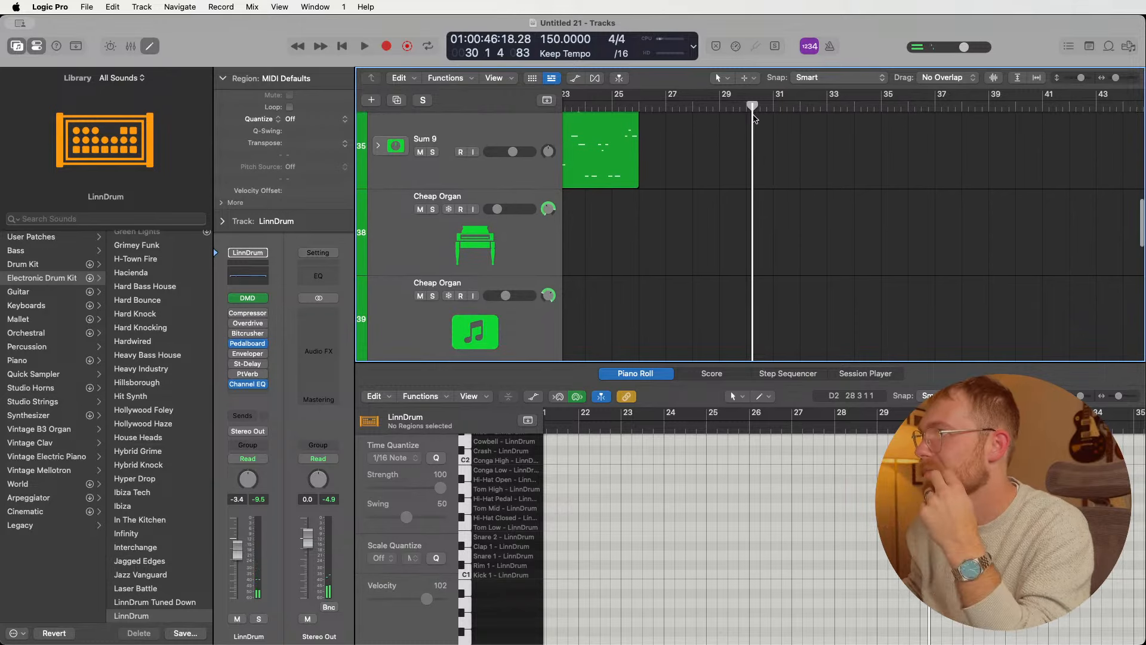
scroll(689, 200, up, 10)
scroll(692, 199, left, 8)
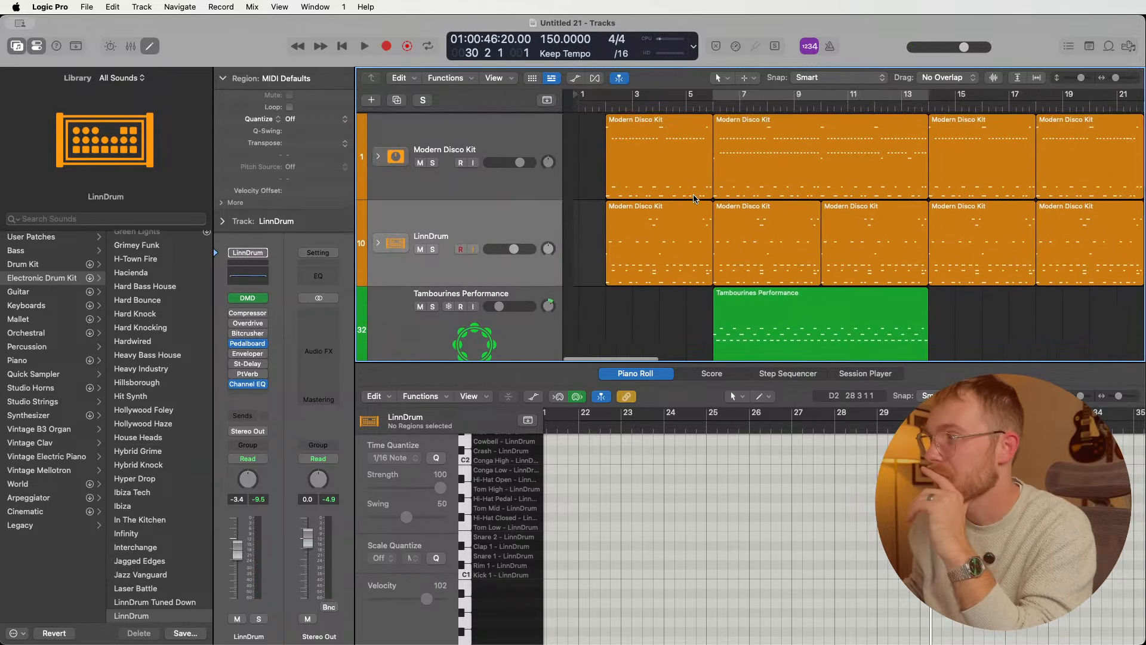
scroll(695, 199, down, 15)
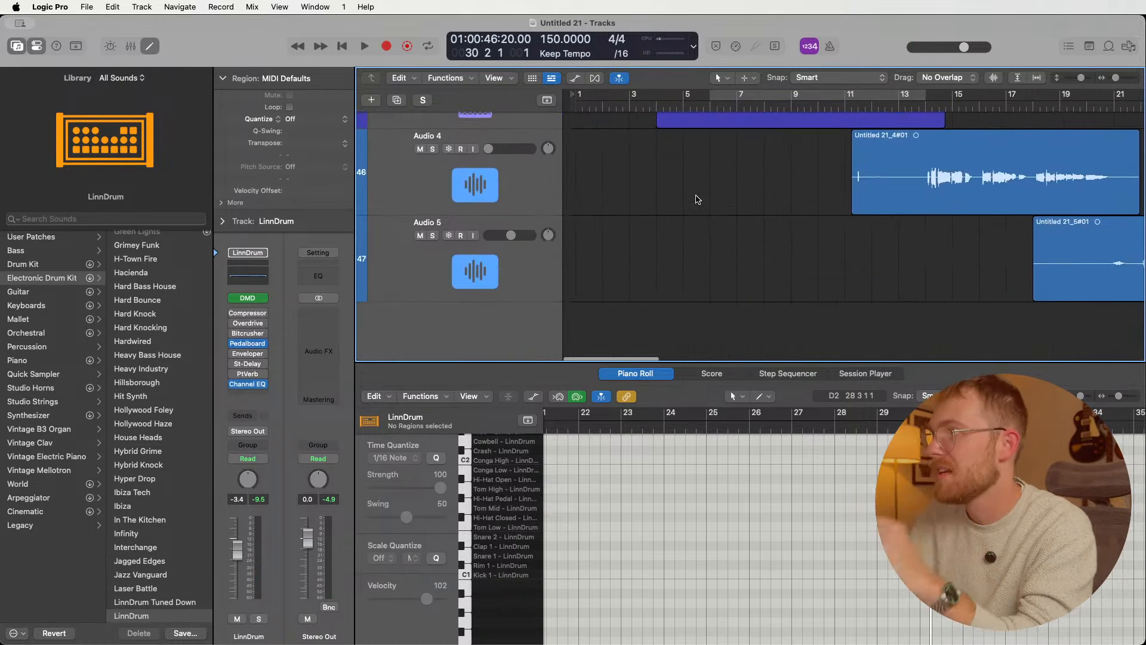
scroll(697, 199, up, 15)
scroll(697, 199, down, 12)
scroll(698, 195, up, 3)
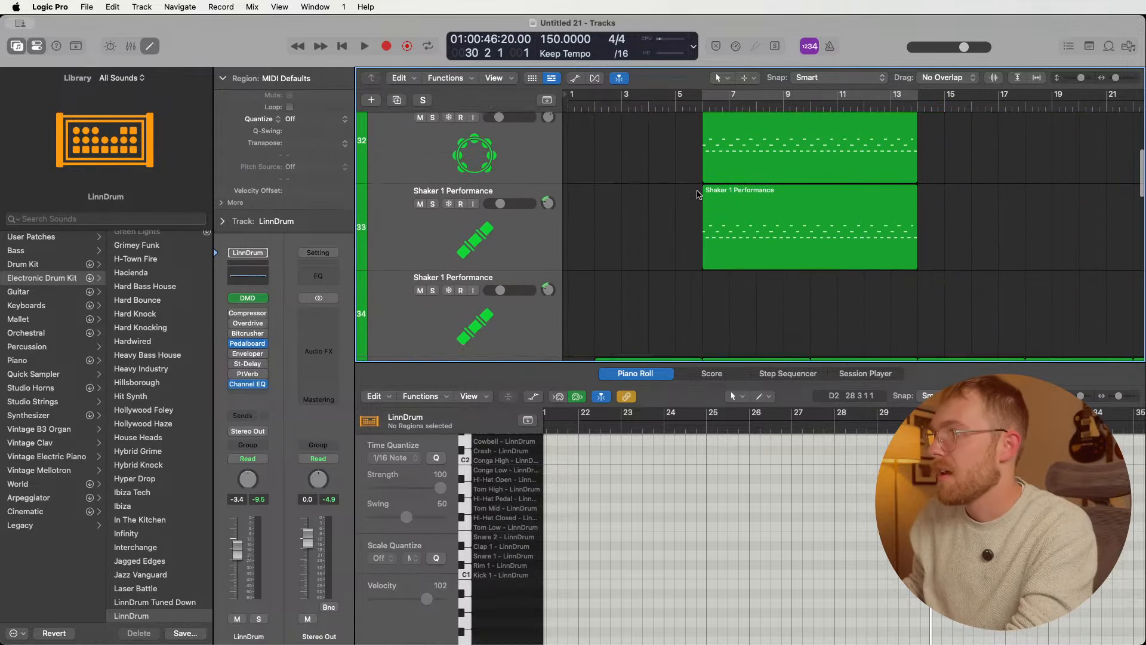
scroll(697, 194, down, 6)
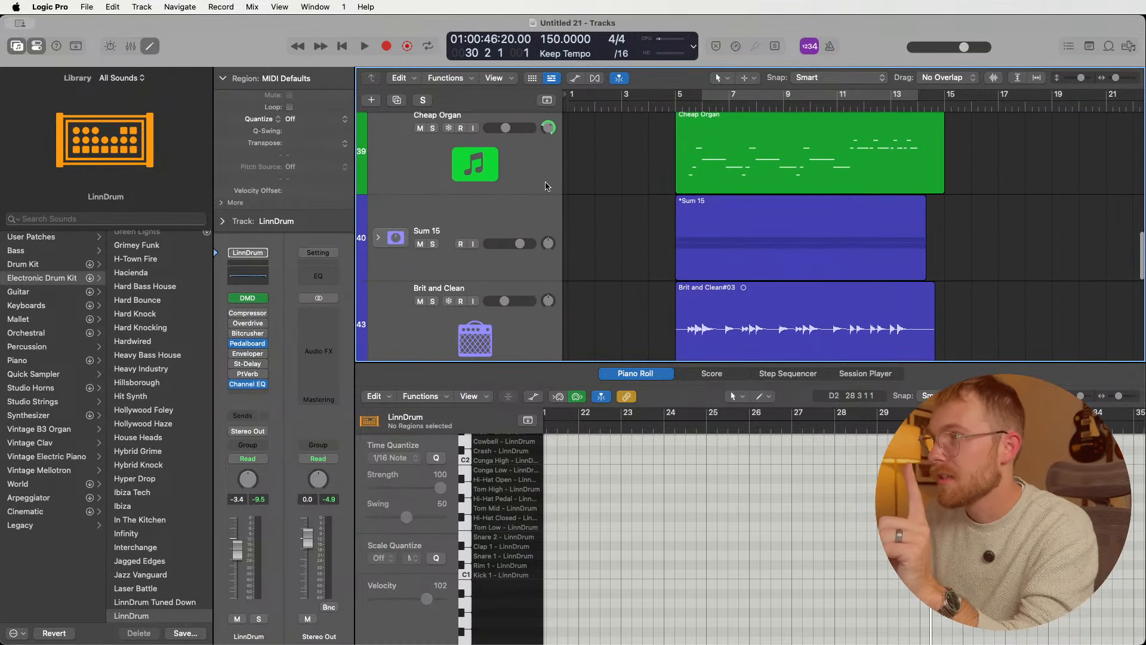
- Select the second Cheap Organ track (track 39) and examine its region alongside the neighbouring organ and Sum 15 tracks
click(545, 186)
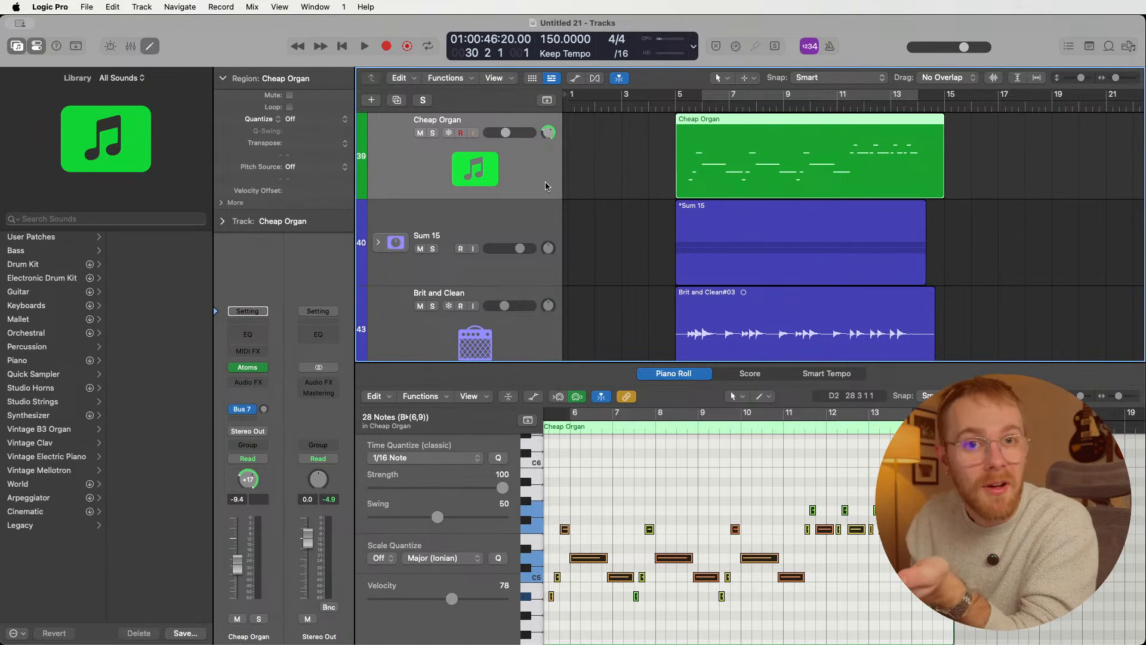
click(664, 244)
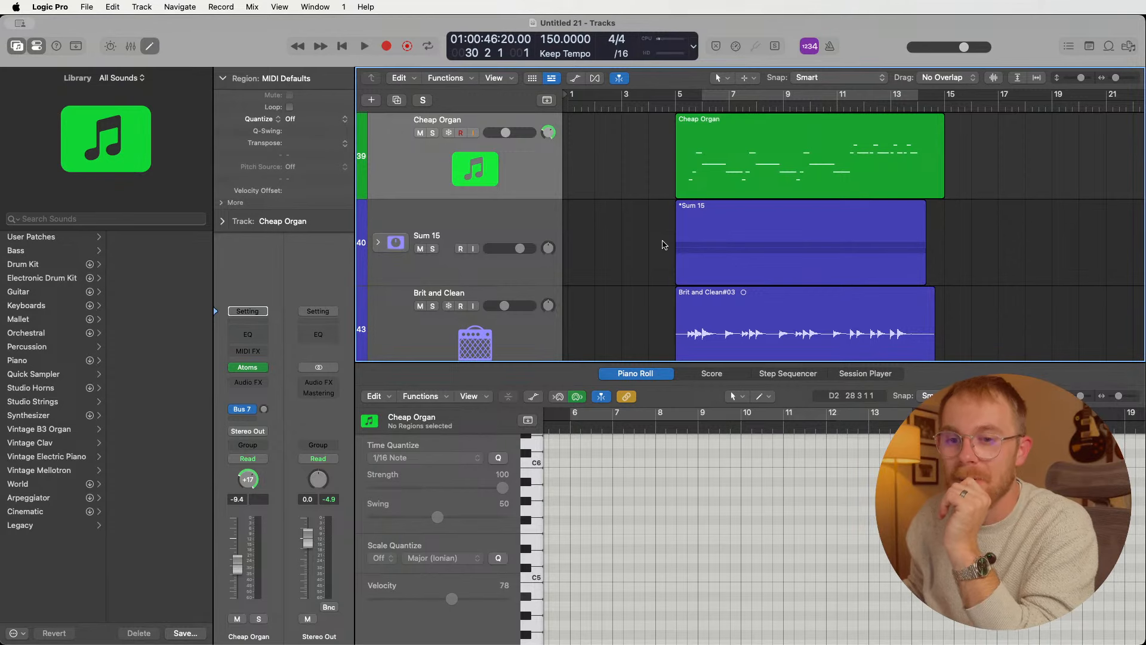
scroll(664, 245, up, 1)
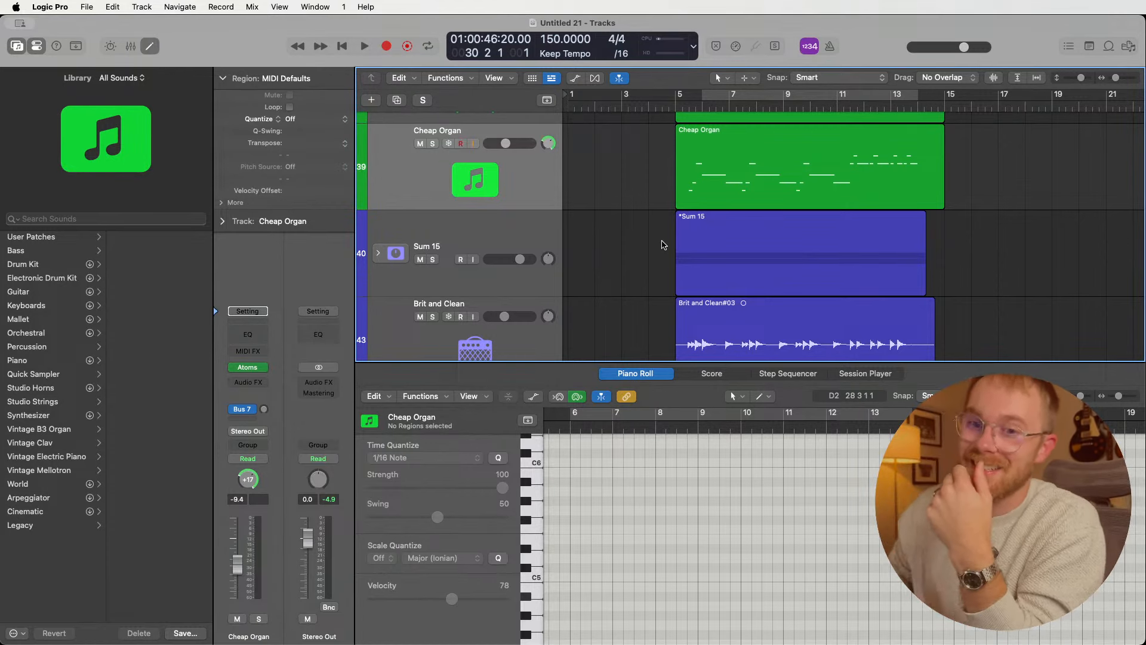
scroll(657, 251, up, 4)
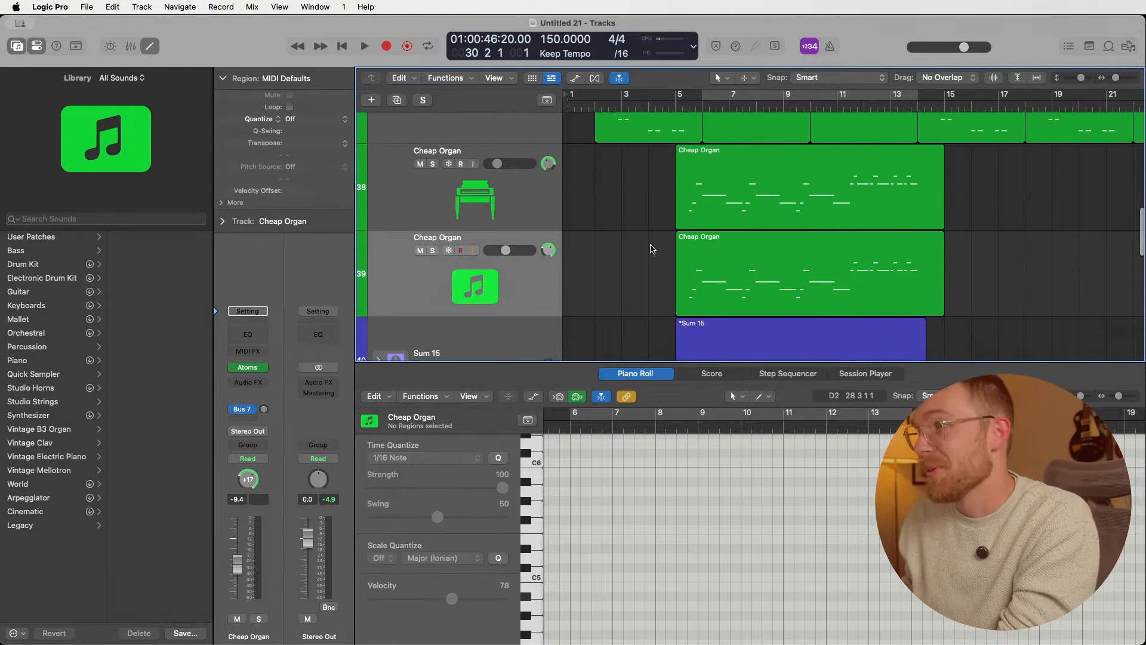
click(543, 286)
scroll(537, 275, down, 2)
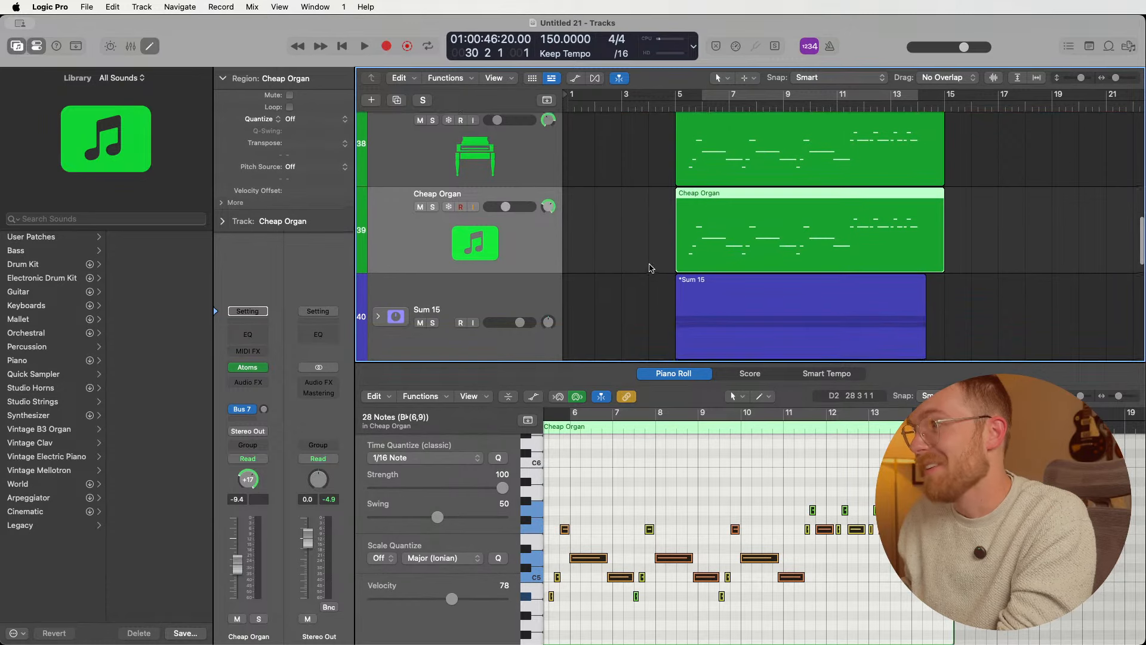
click(510, 255)
scroll(600, 264, up, 1)
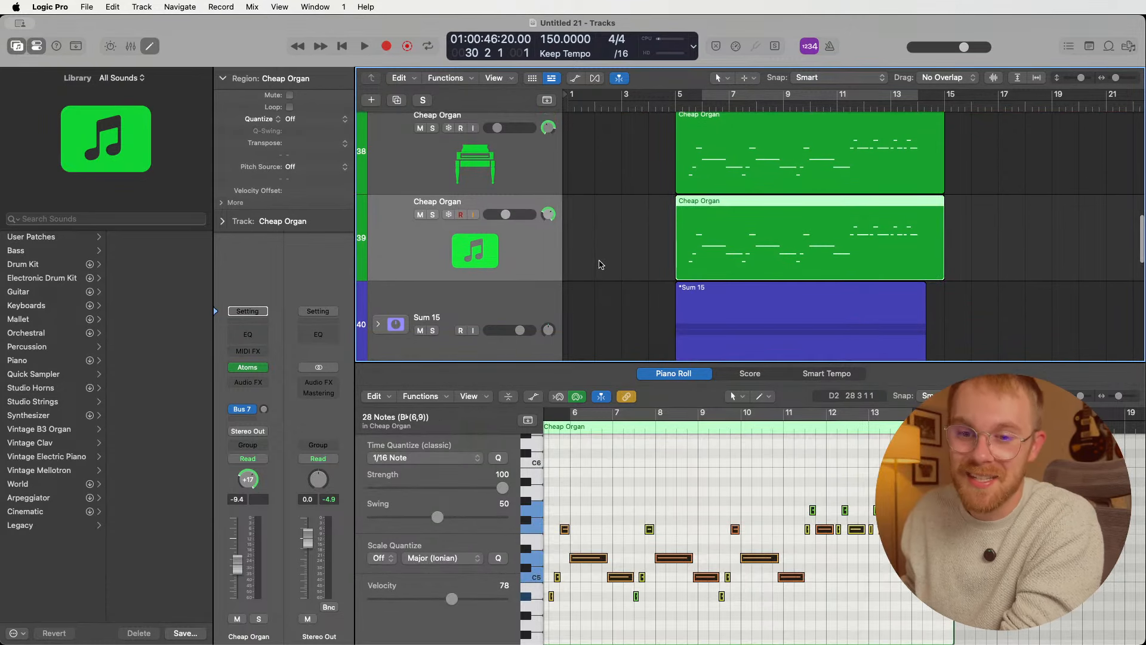
- Review the Audio 4 and Audio 5 recordings and how they line up with the new section from bar 22 to bar 30
scroll(600, 264, down, 10)
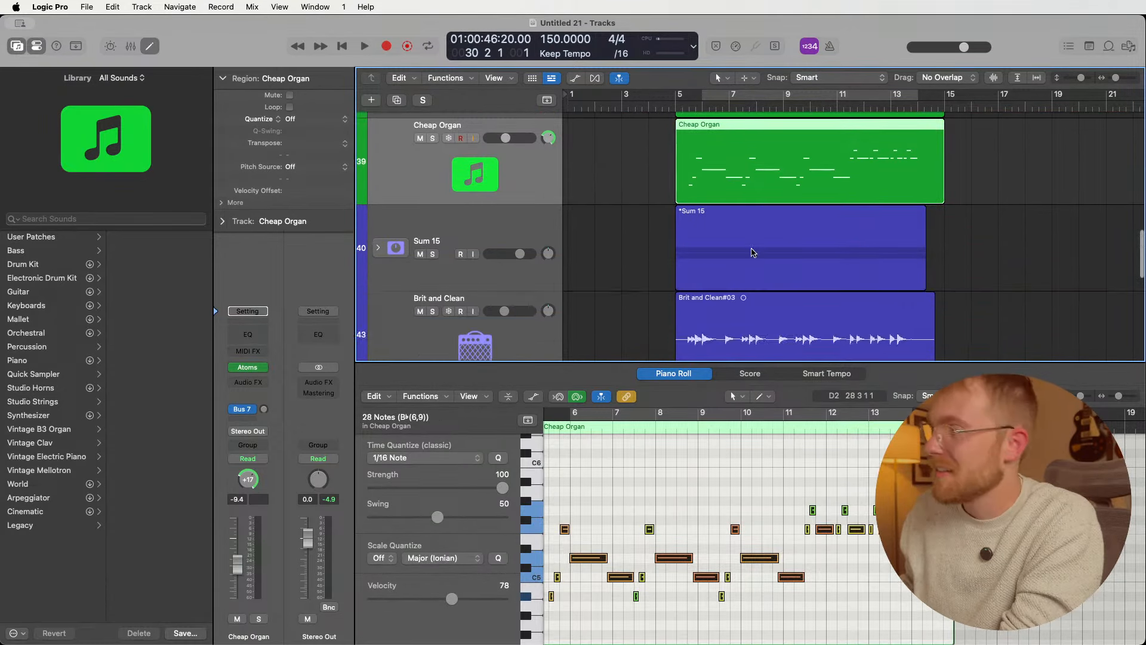
scroll(762, 256, right, 8)
scroll(749, 253, up, 2)
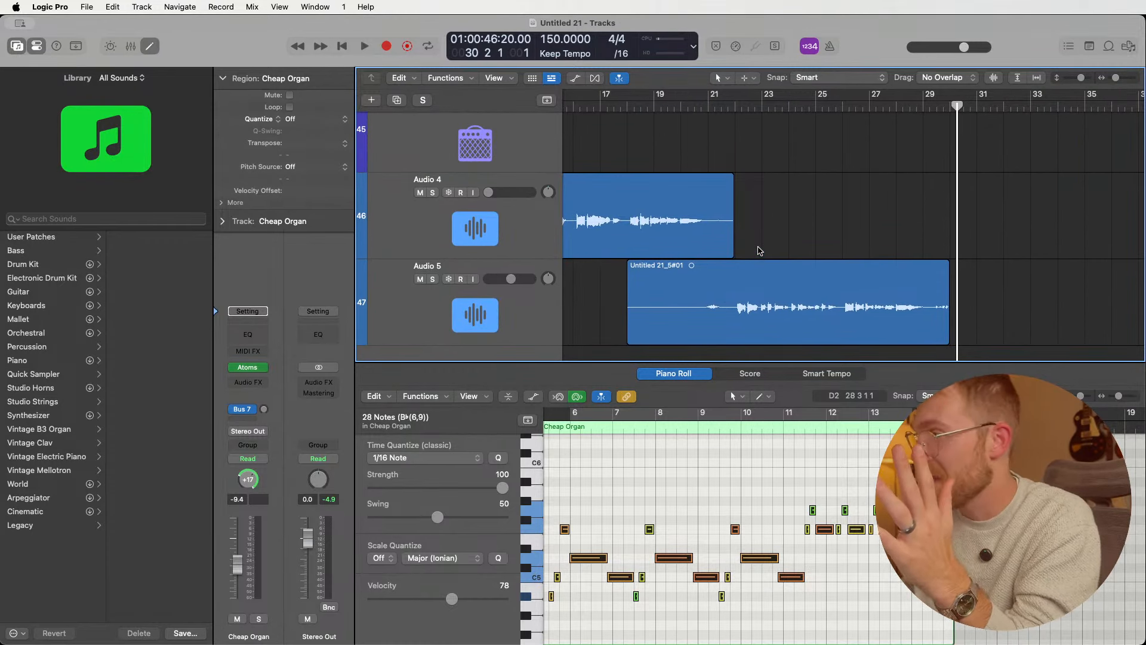
scroll(760, 251, down, 2)
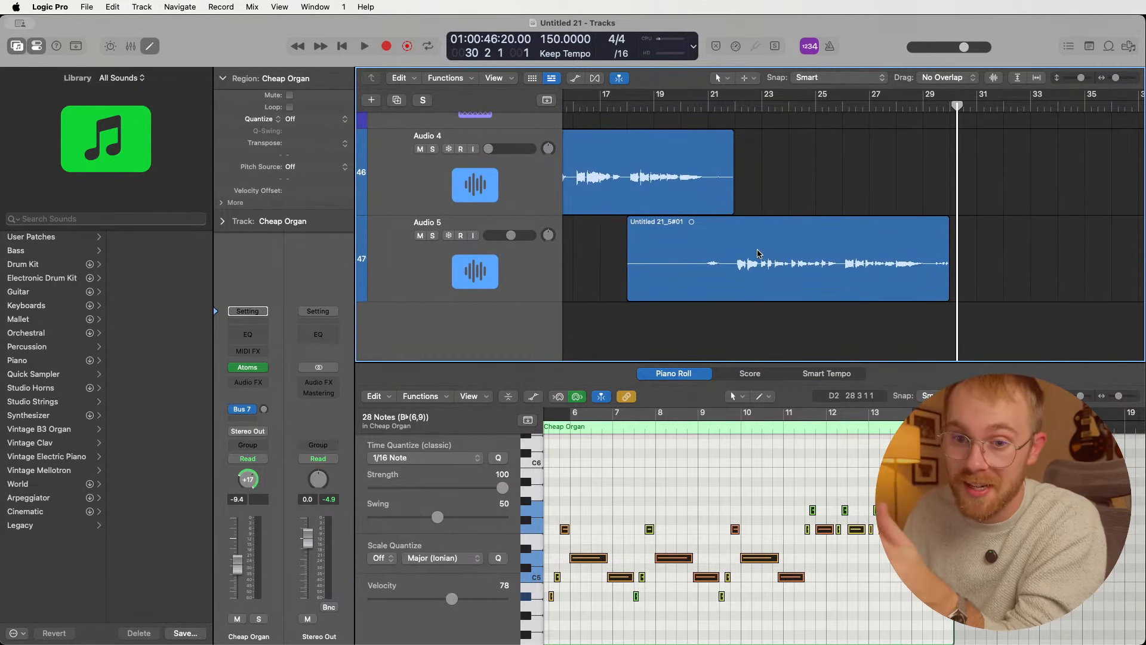
scroll(758, 253, right, 2)
scroll(758, 253, up, 15)
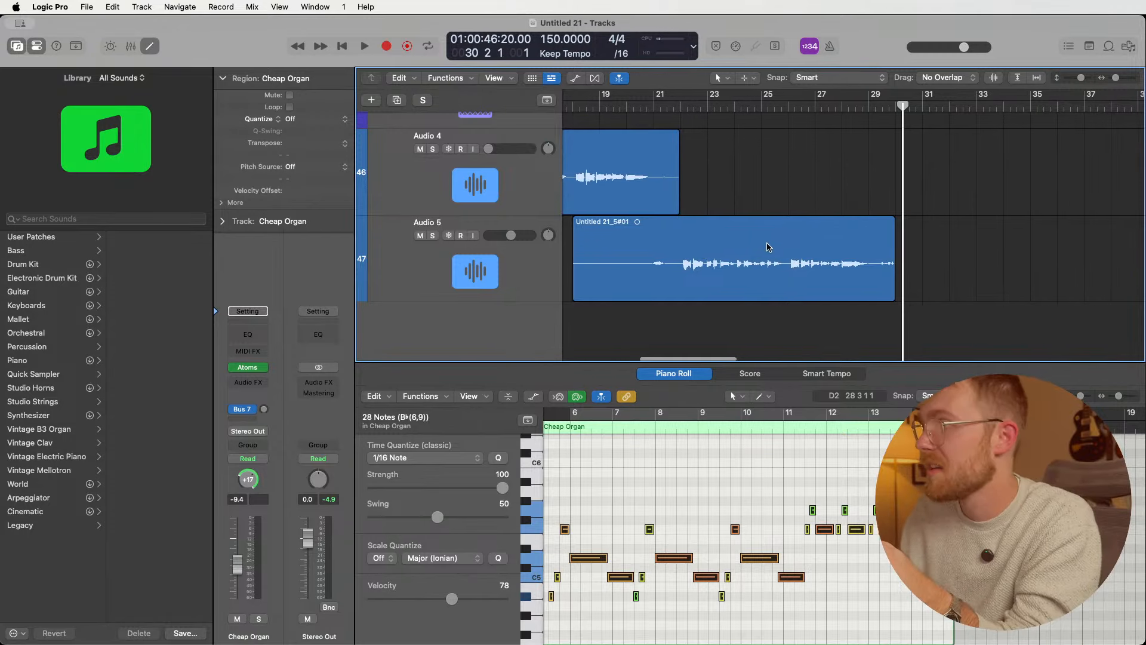
- Place the playhead at bar 26, where the bass ends, and set an active cycle range from bar 26 to bar 30
scroll(759, 245, down, 8)
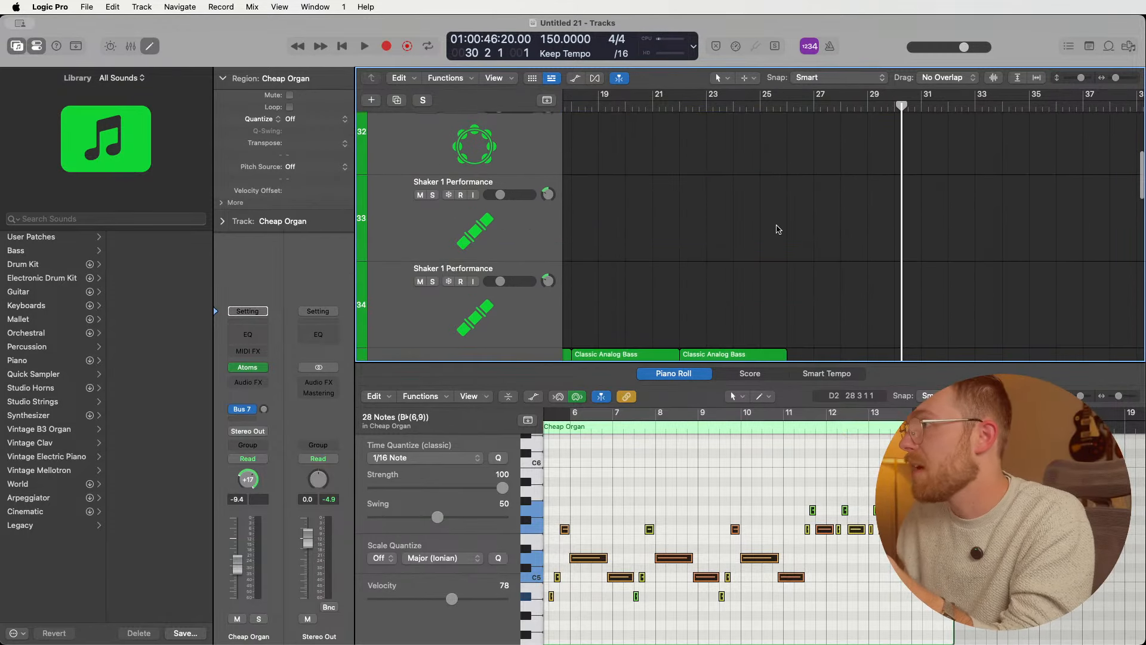
click(788, 108)
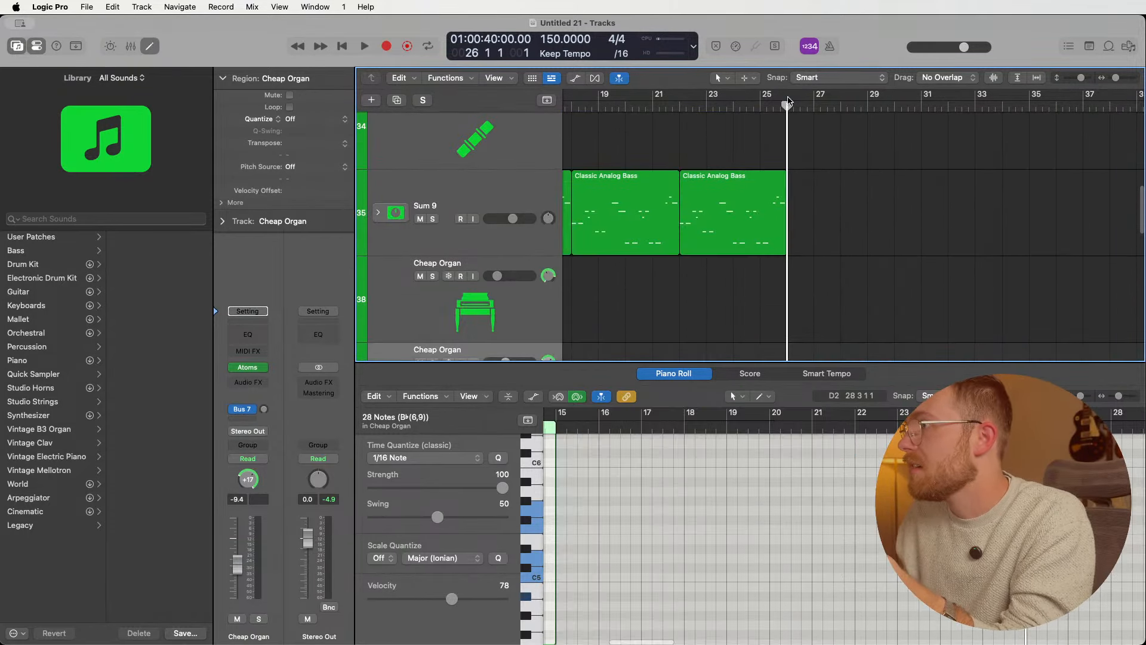
drag(788, 108, 852, 144)
scroll(829, 165, up, 8)
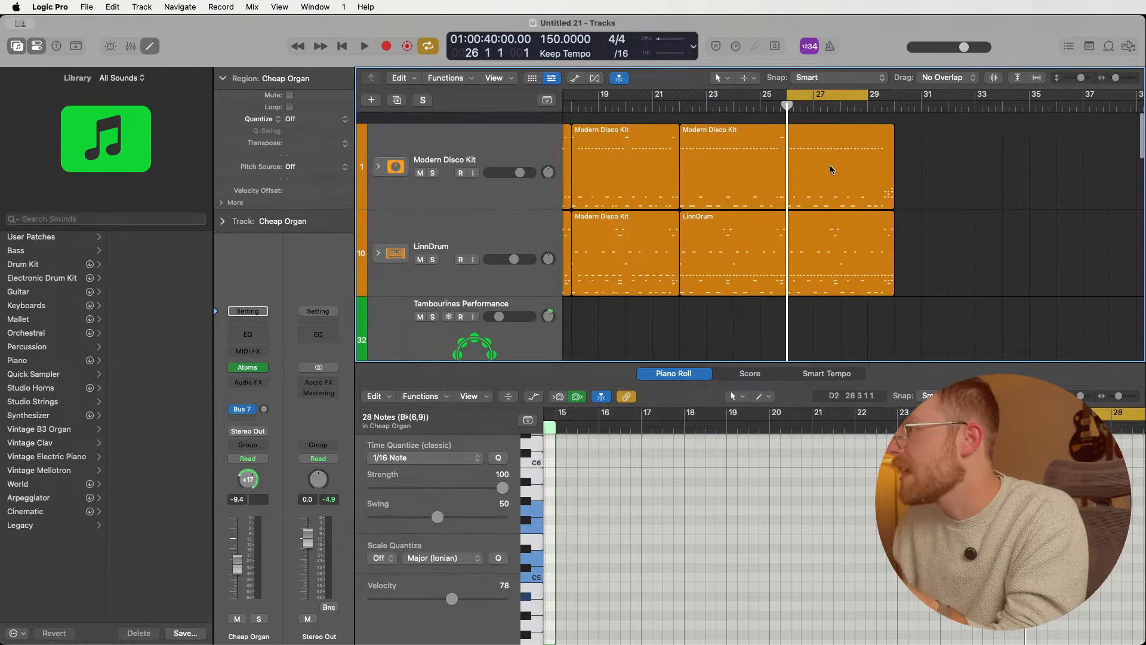
drag(867, 102, 894, 112)
click(968, 245)
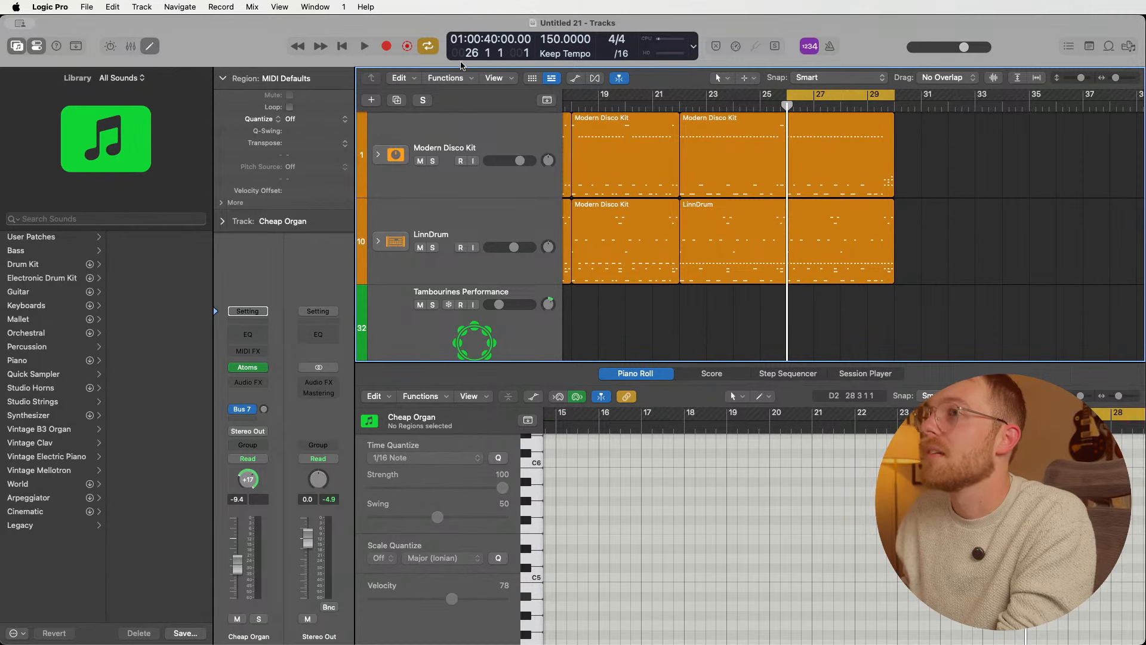
- Listen to the drums from bar 26 with cycle mode turned off during playback, and place the playhead at bar 30
key(space)
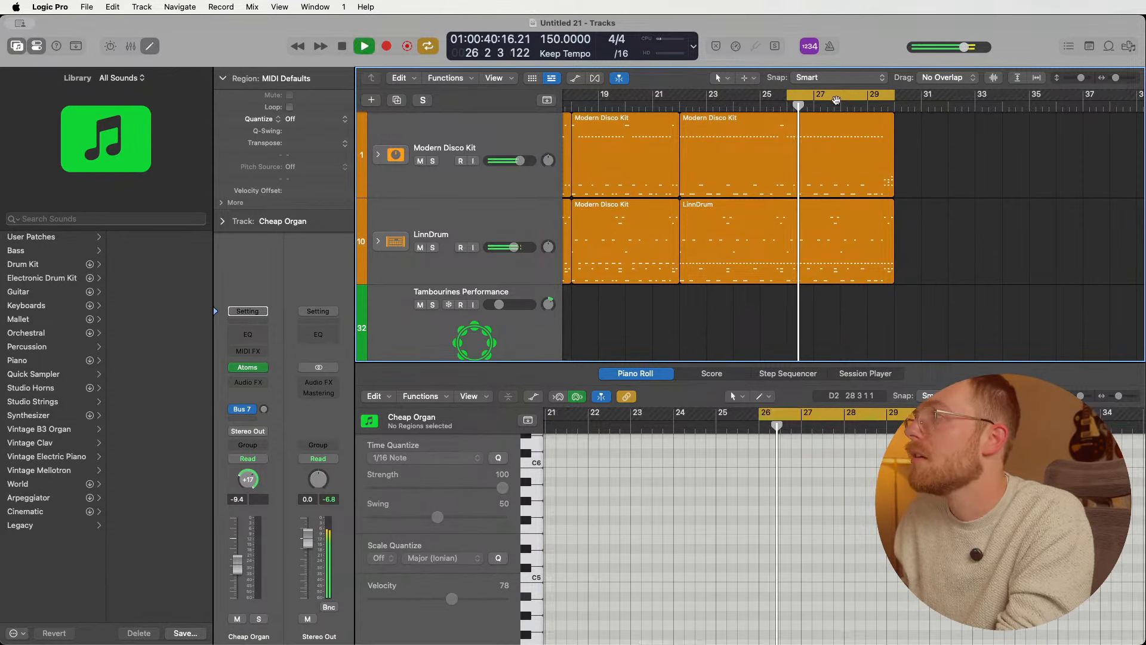
key(c)
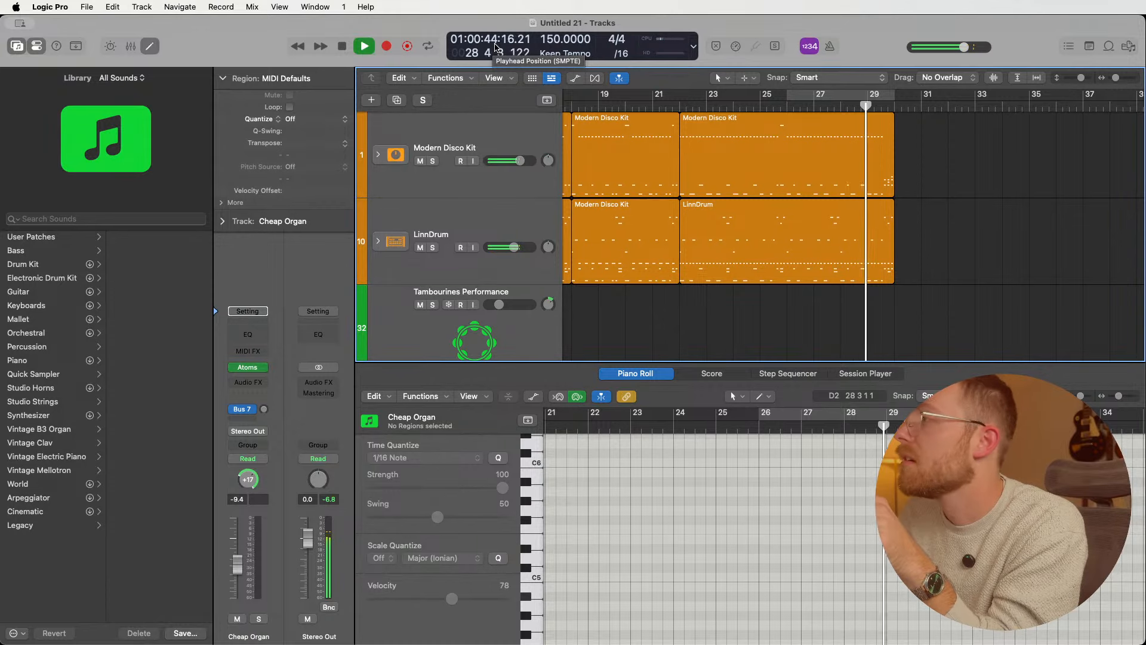
key(space)
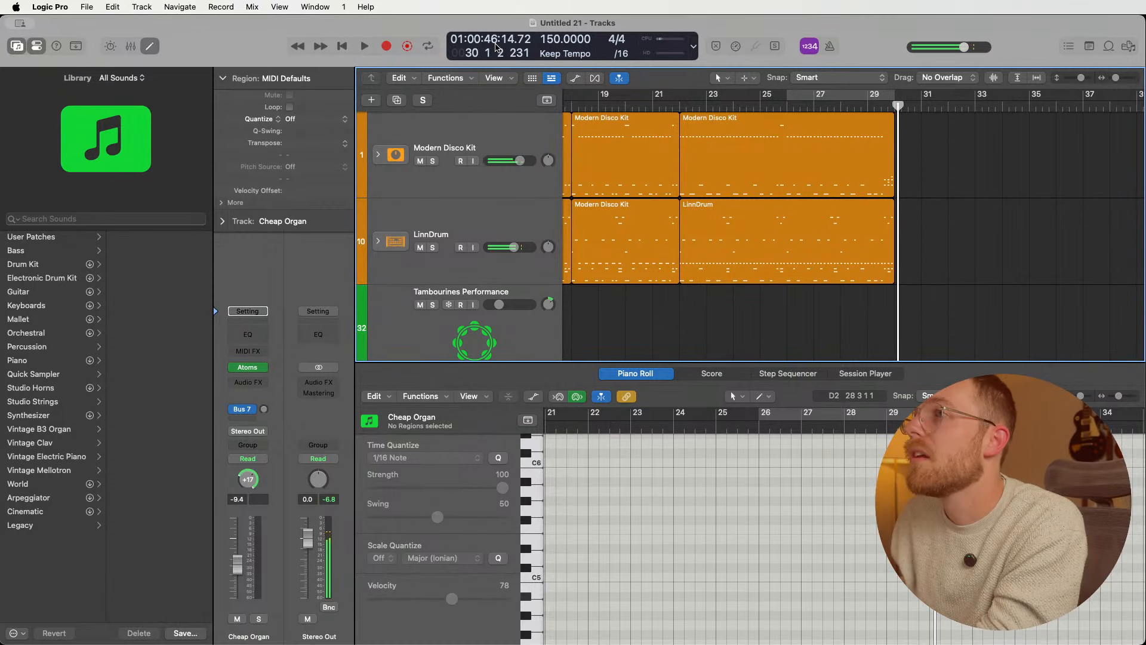
drag(896, 106, 894, 105)
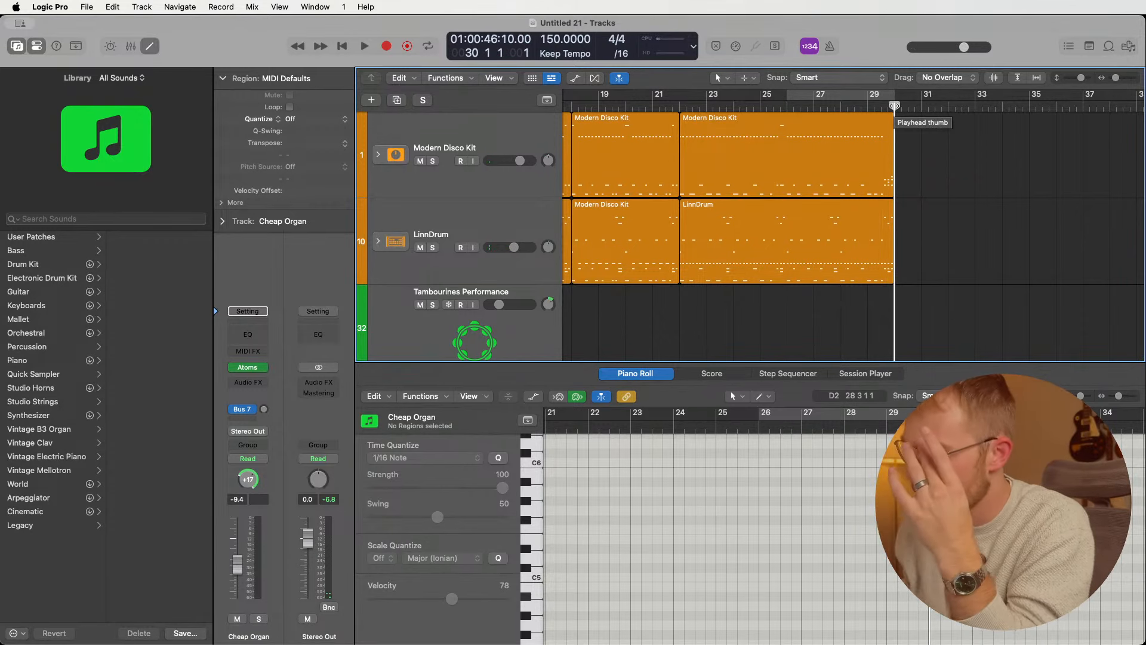
- Compare the drum, percussion, bass and audio tracks across the section that ends at bar 30
scroll(790, 148, down, 5)
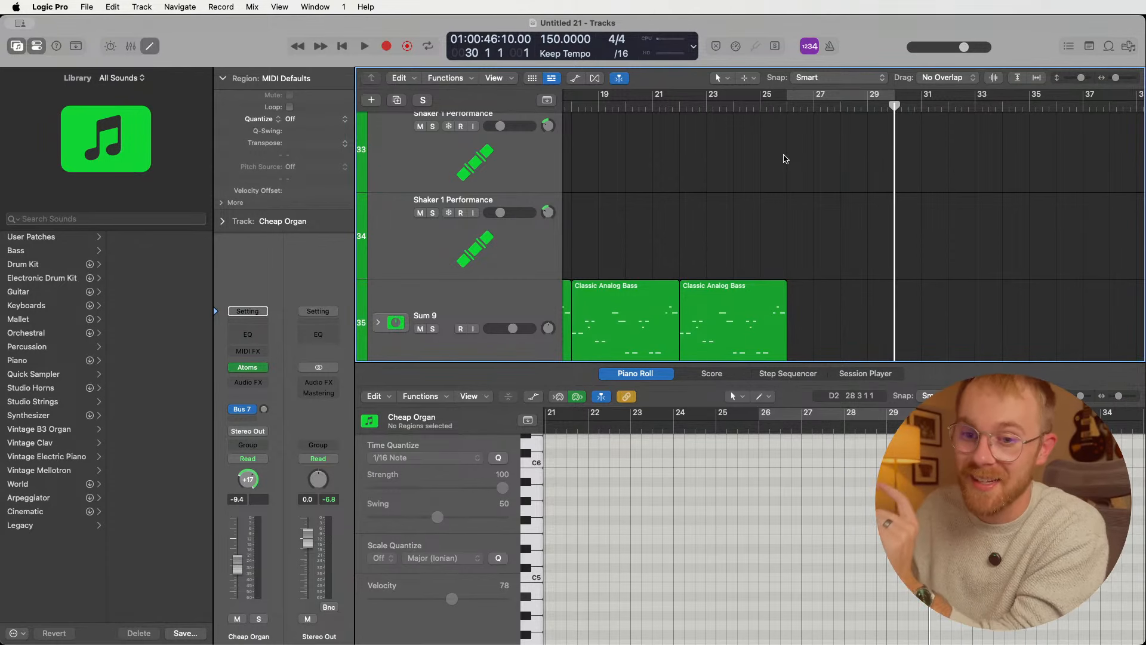
scroll(801, 169, up, 5)
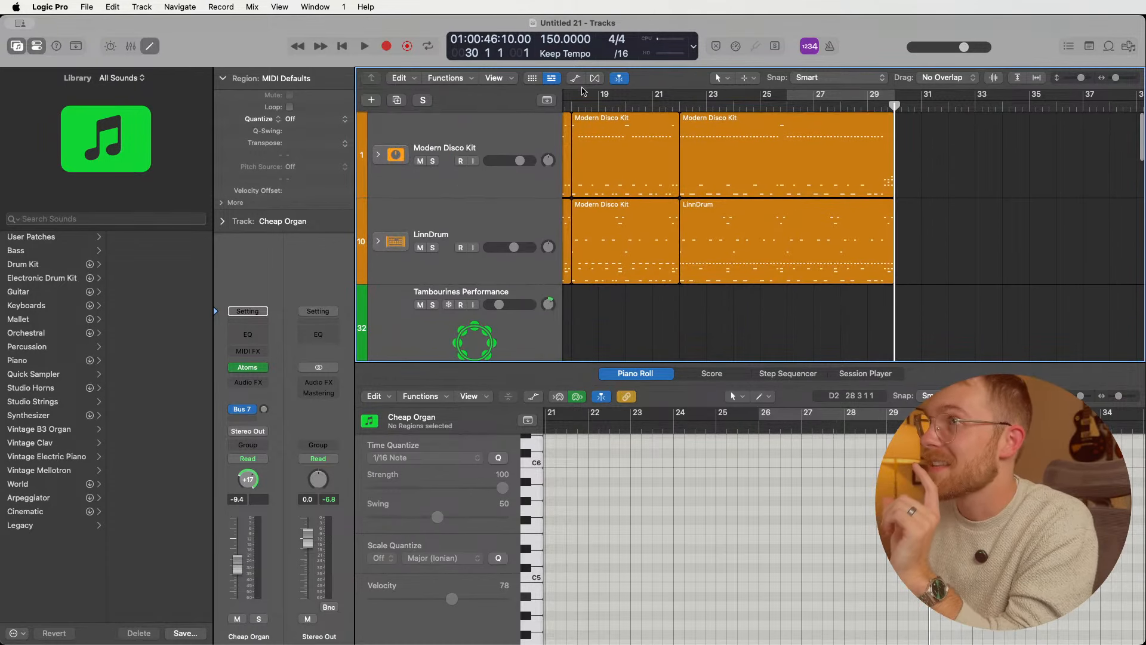
scroll(729, 224, down, 5)
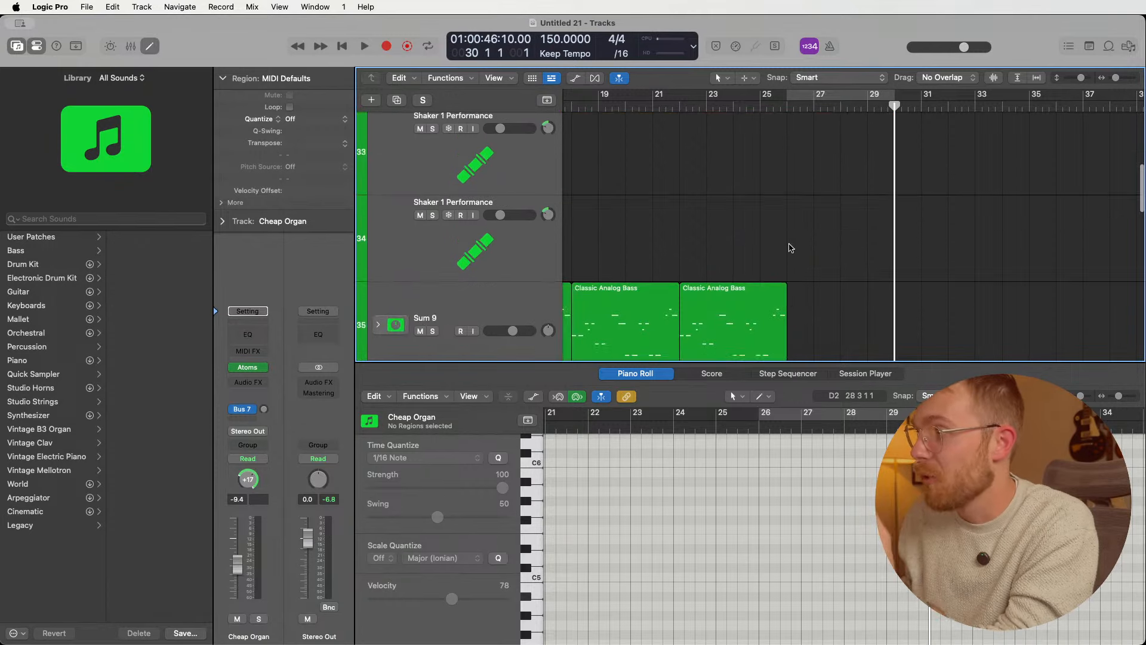
scroll(805, 244, right, 1)
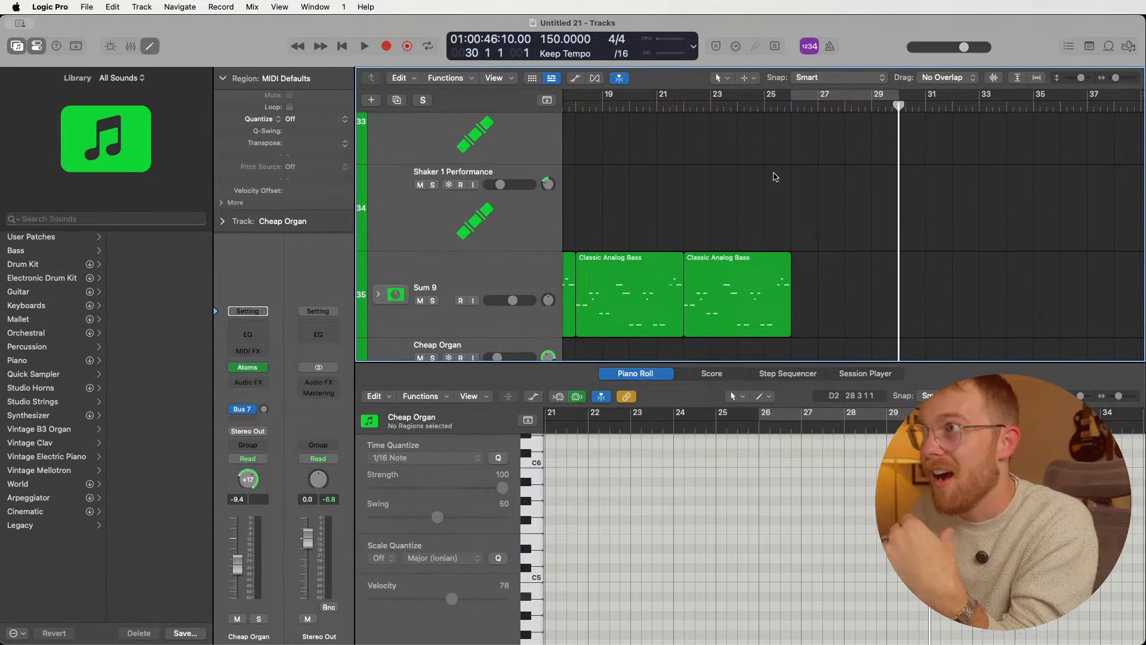
scroll(780, 197, up, 10)
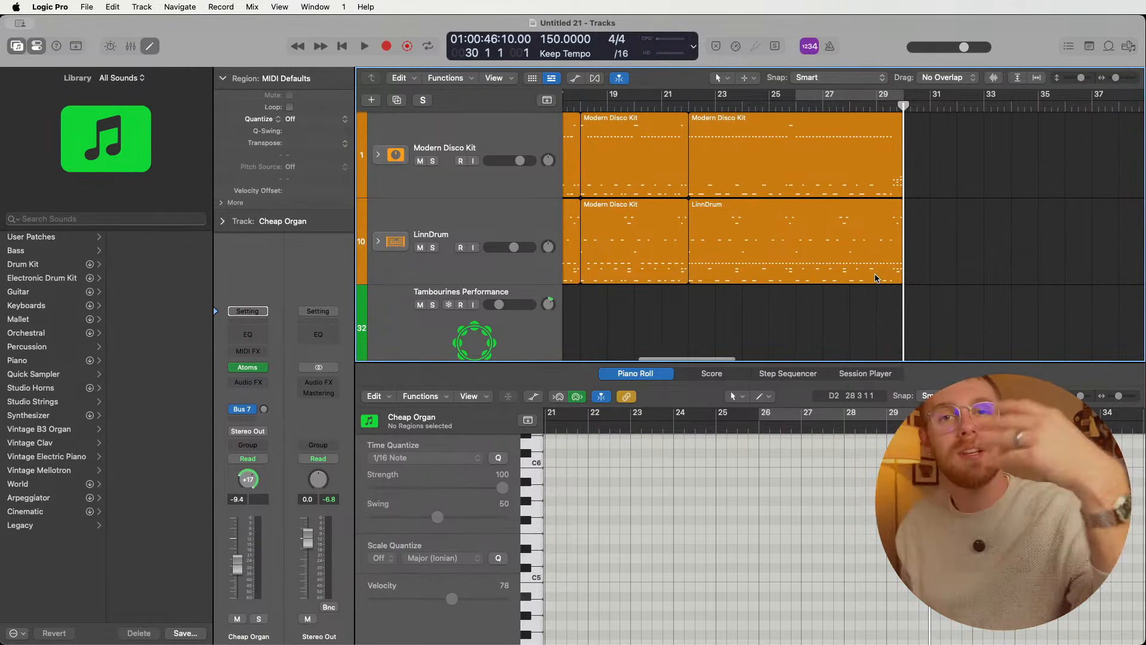
scroll(867, 282, left, 1)
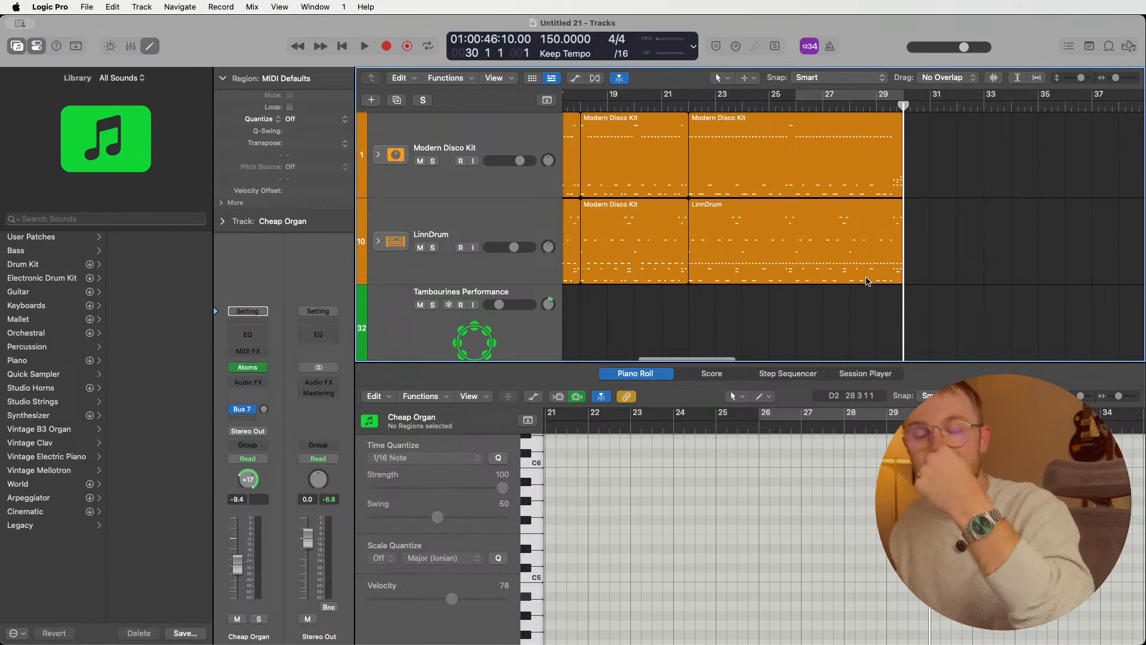
scroll(851, 283, left, 1)
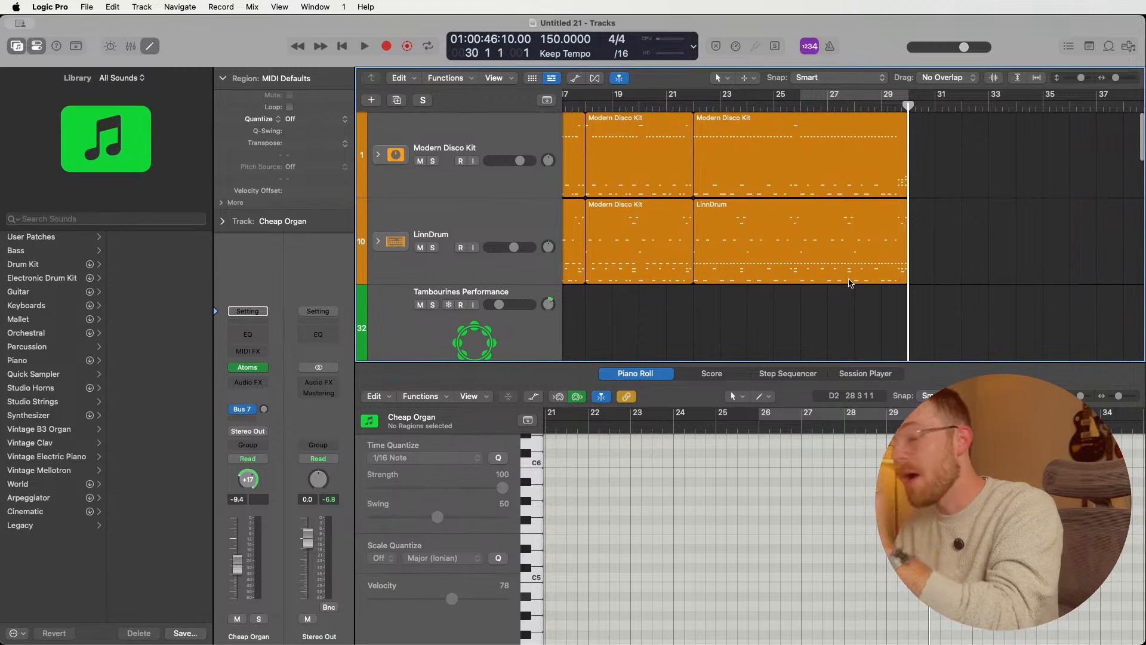
scroll(794, 282, down, 10)
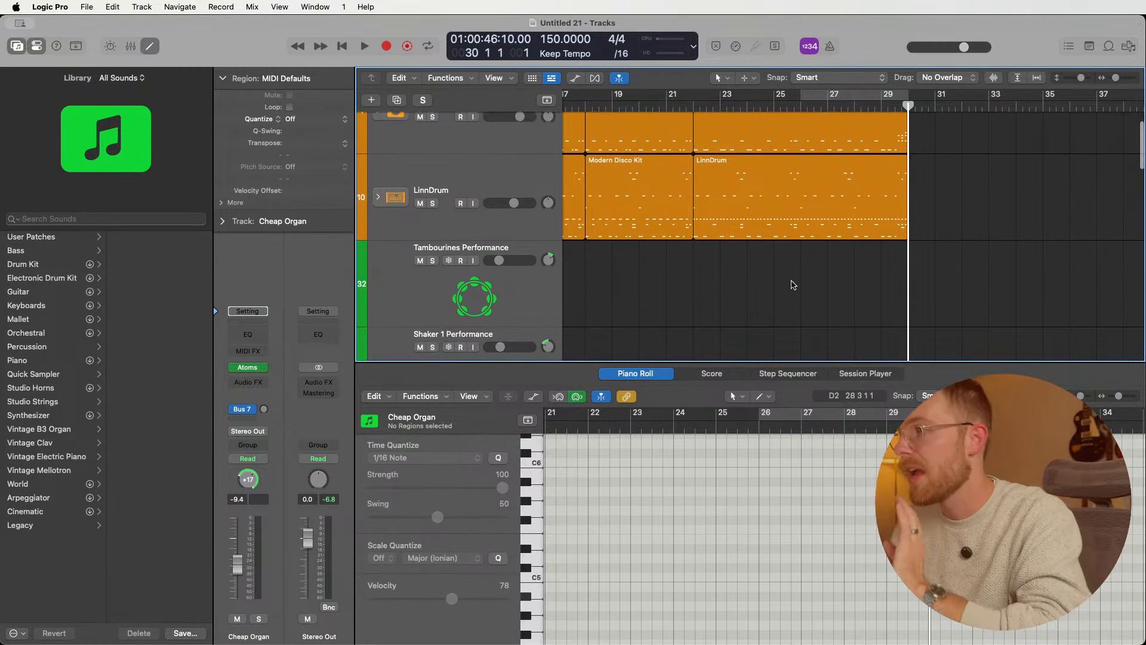
scroll(794, 283, down, 12)
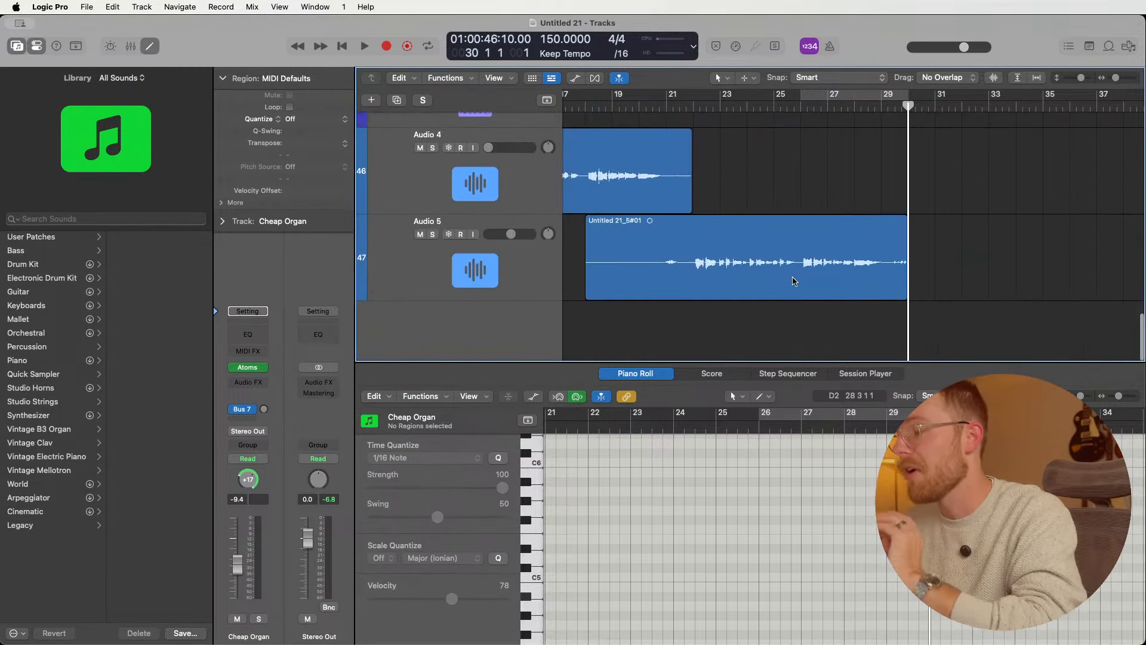
- Place the playhead at bar 6 in the earlier section and select the Sum 9 bass track with all its regions
scroll(794, 275, left, 5)
scroll(797, 272, up, 12)
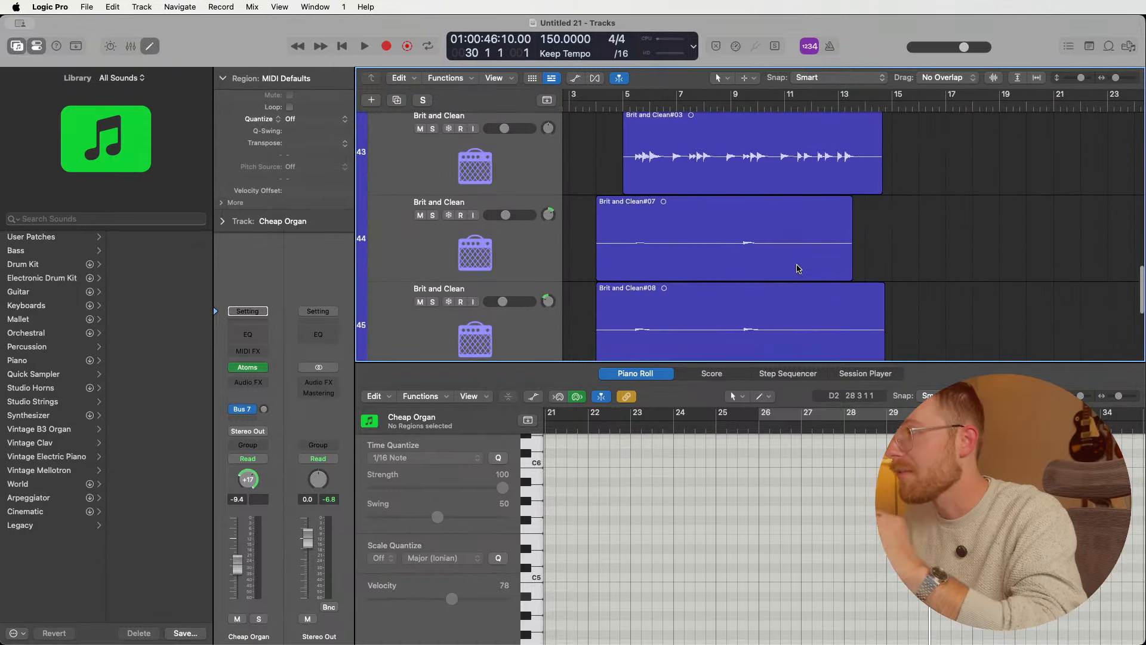
scroll(803, 265, down, 4)
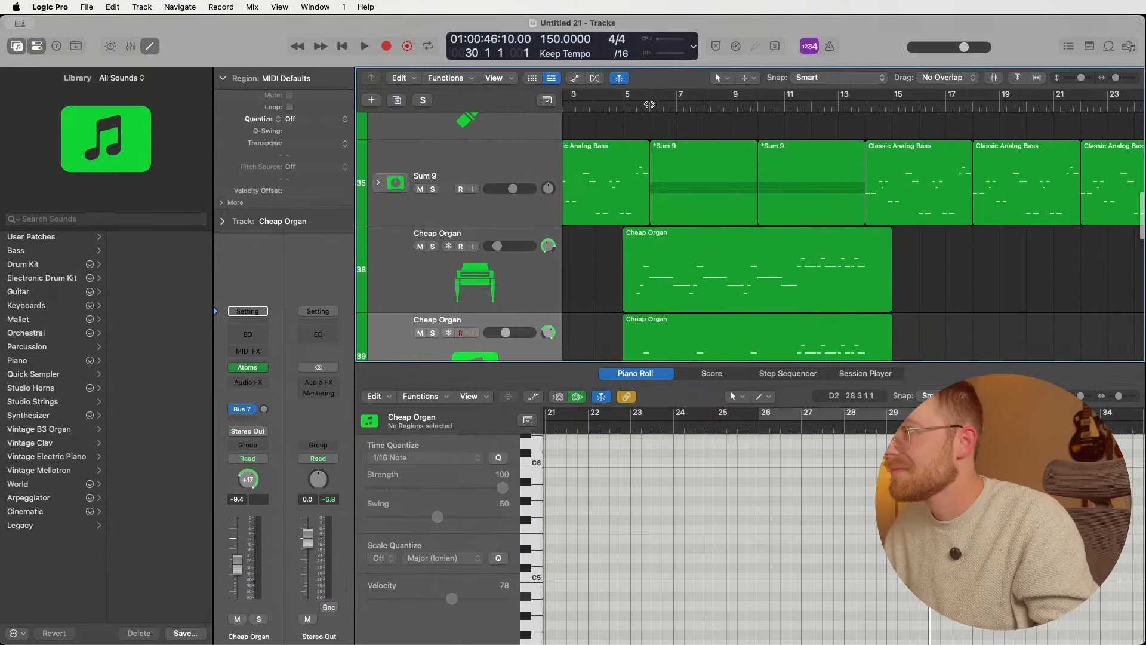
click(649, 105)
scroll(742, 166, up, 3)
scroll(742, 166, down, 4)
click(537, 251)
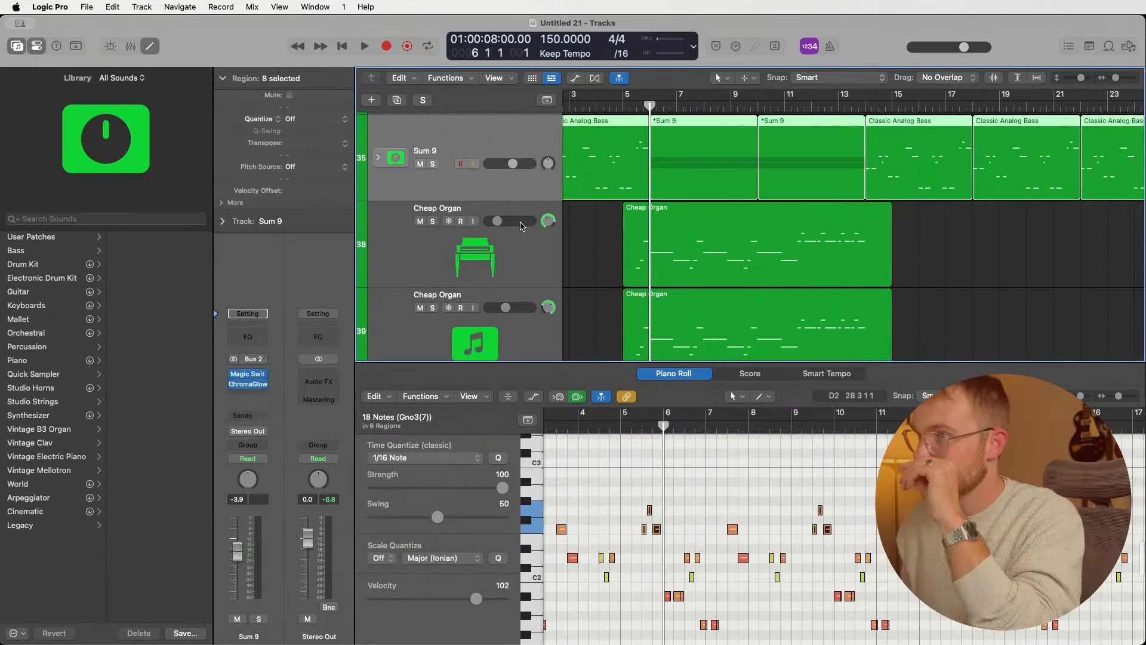
- Duplicate the second Cheap Organ track, the one using Atoms, as a new empty track below it
scroll(529, 286, down, 1)
click(529, 292)
scroll(529, 291, down, 3)
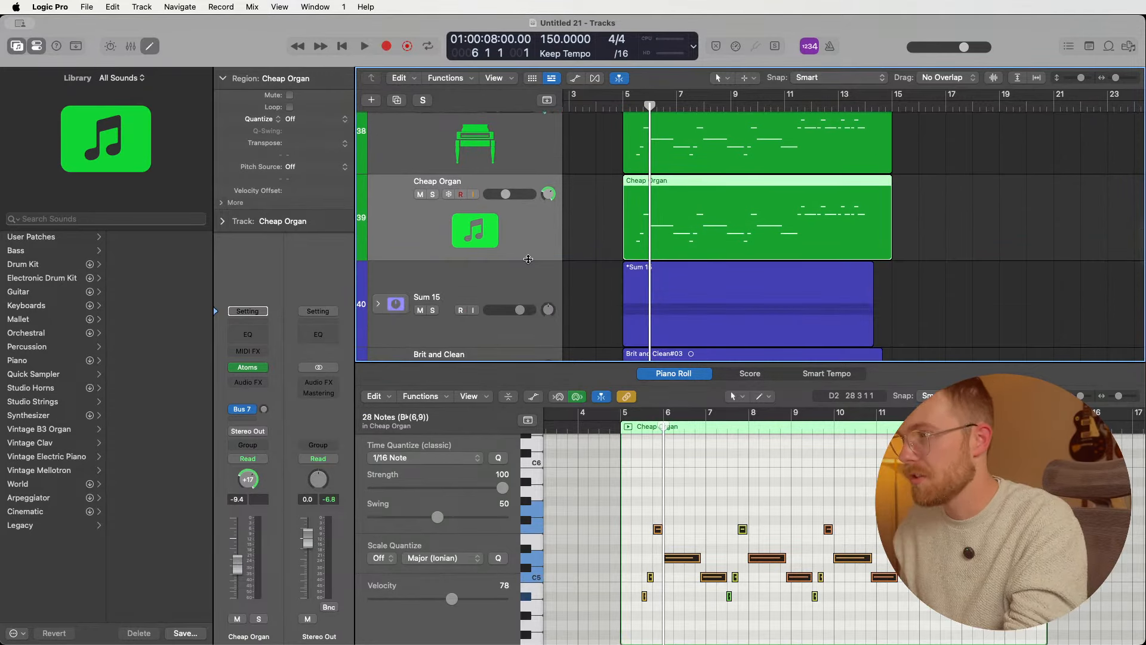
key(super+d)
scroll(662, 186, up, 5)
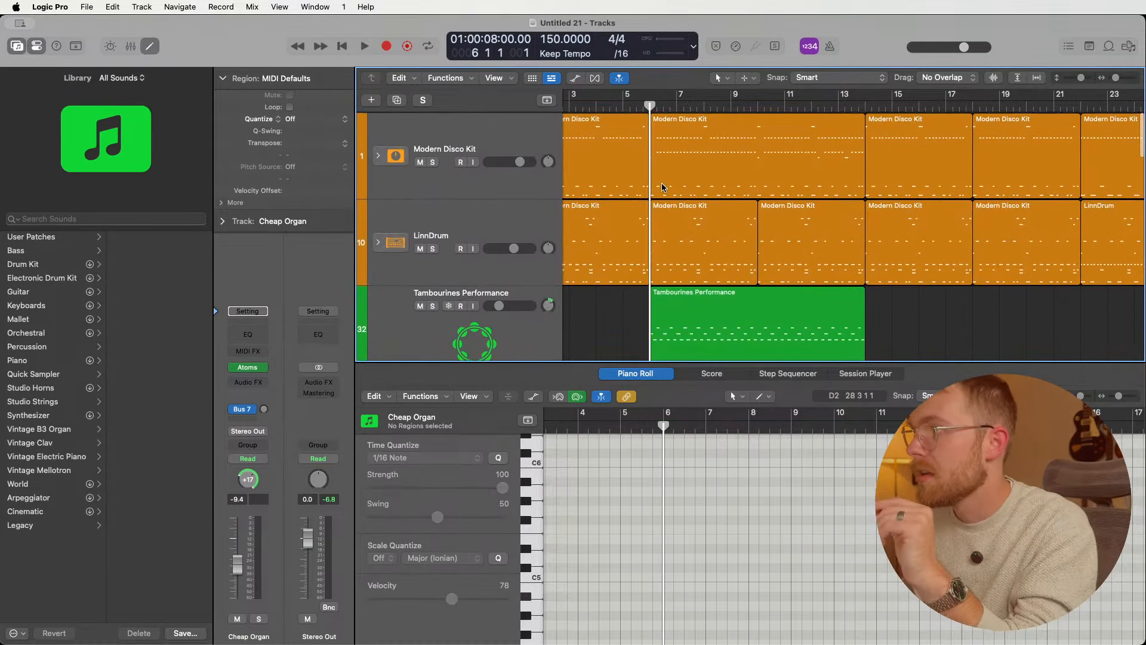
scroll(661, 185, down, 4)
scroll(661, 188, down, 3)
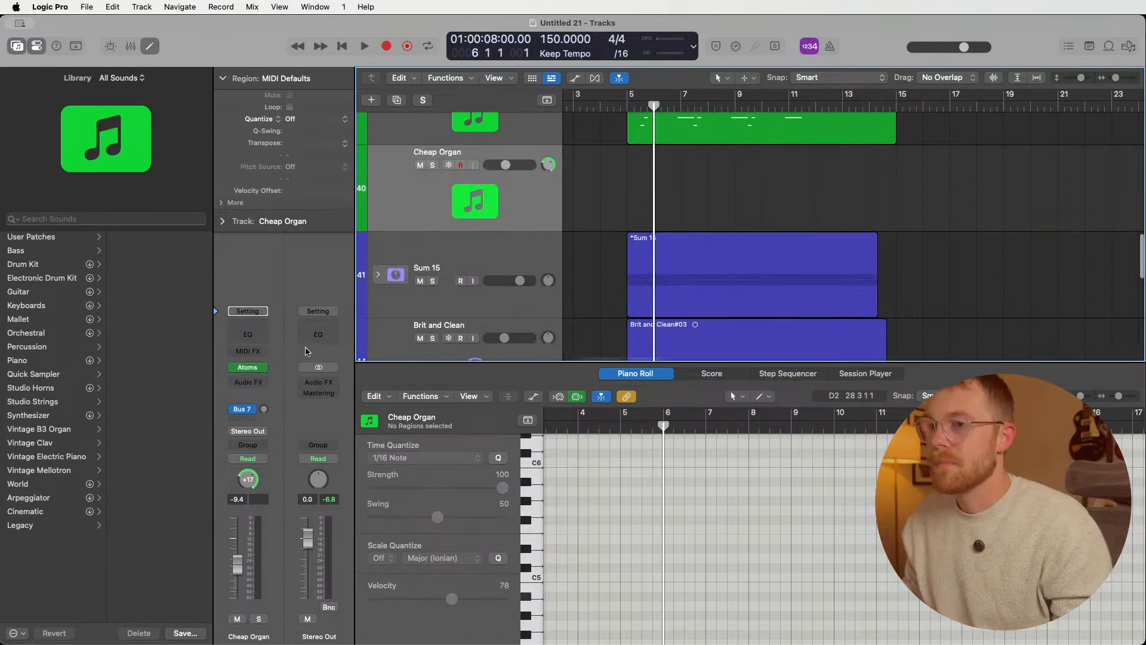
- Replace Atoms with Retro Synth on the duplicated Cheap Organ track and open its window clear of the arrangement
click(267, 369)
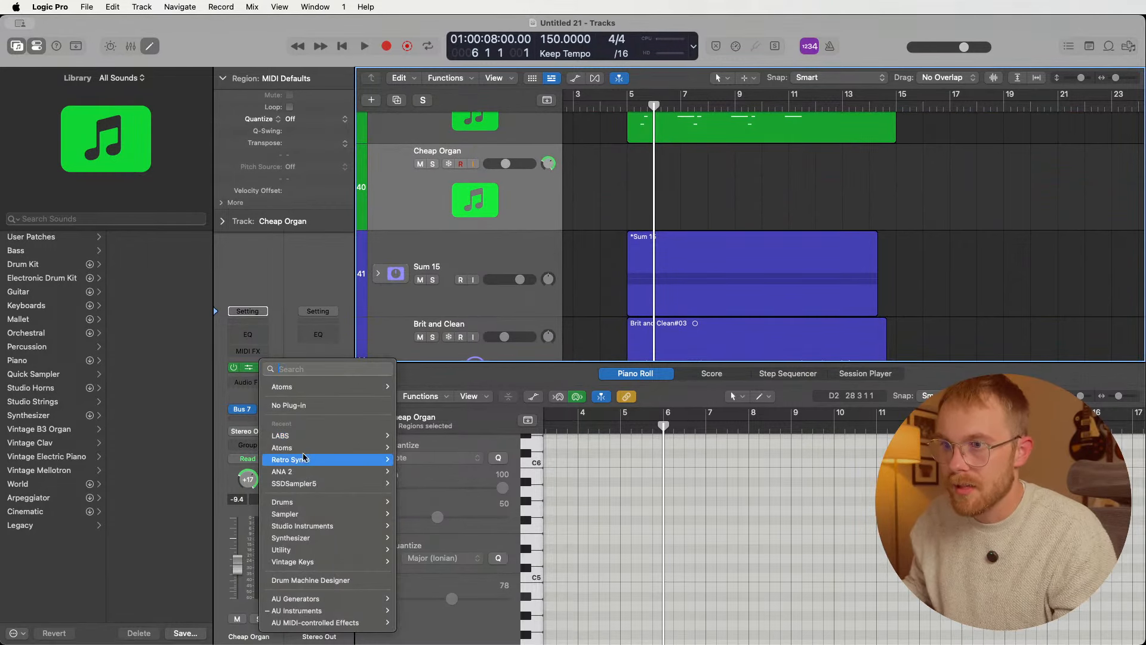
click(409, 459)
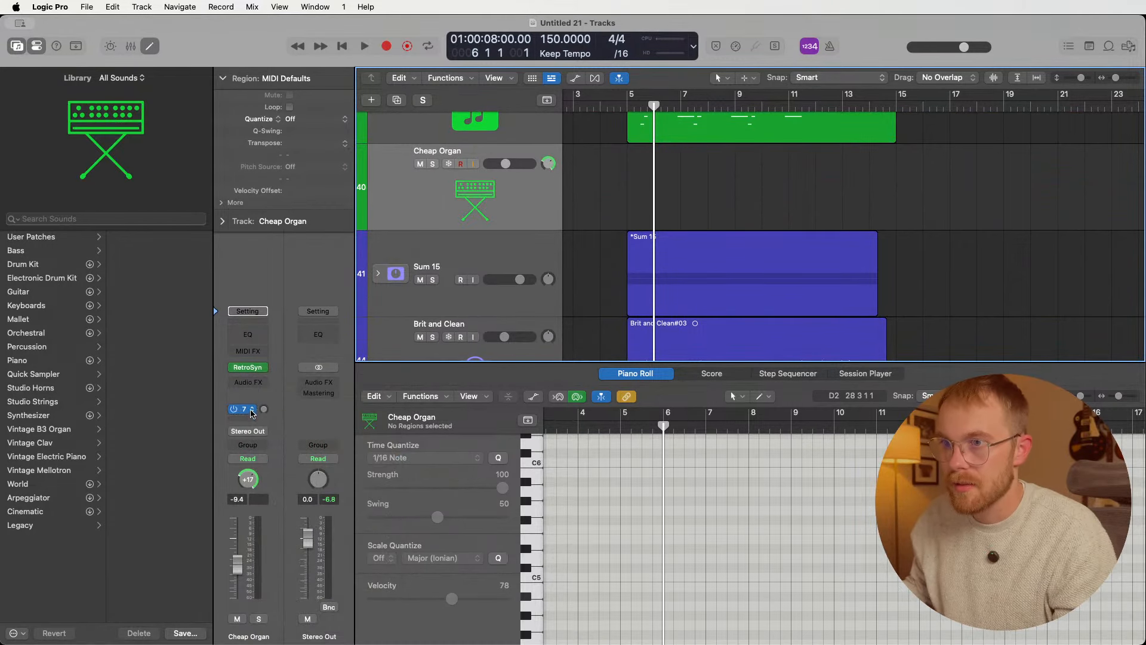
click(248, 368)
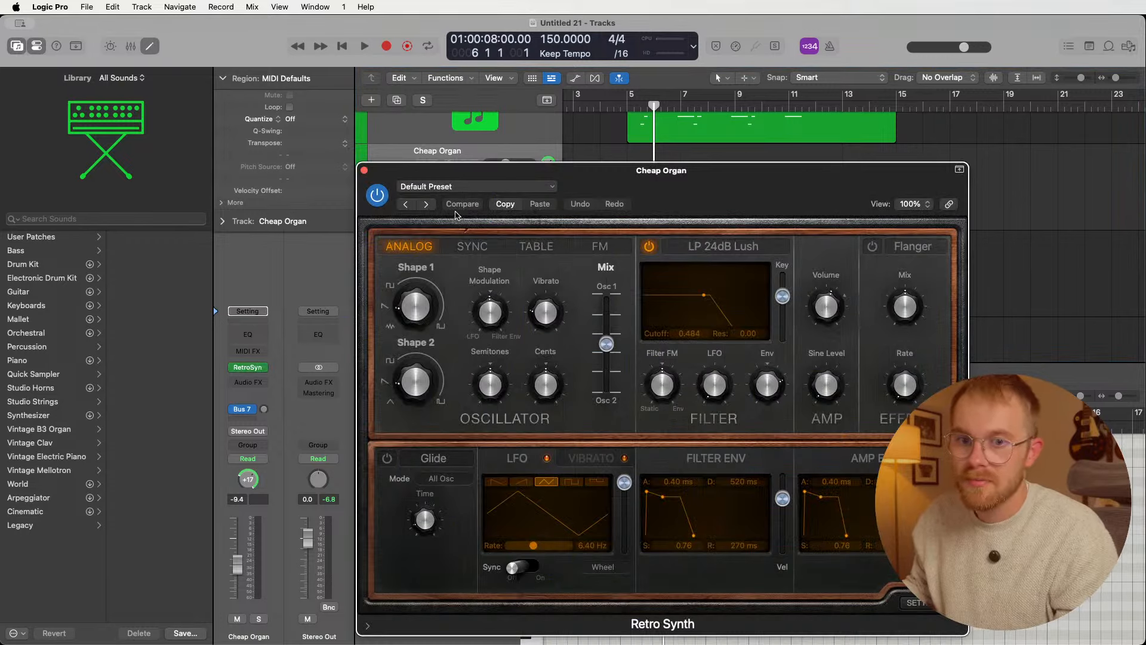
drag(613, 182, 348, 114)
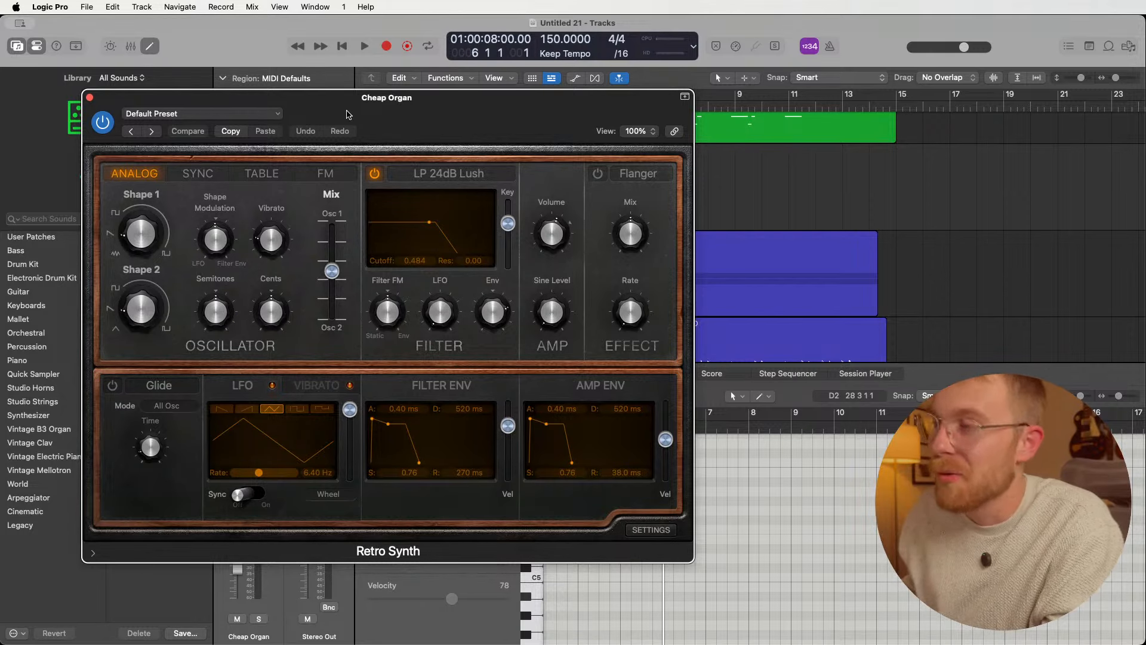
drag(428, 102, 427, 102)
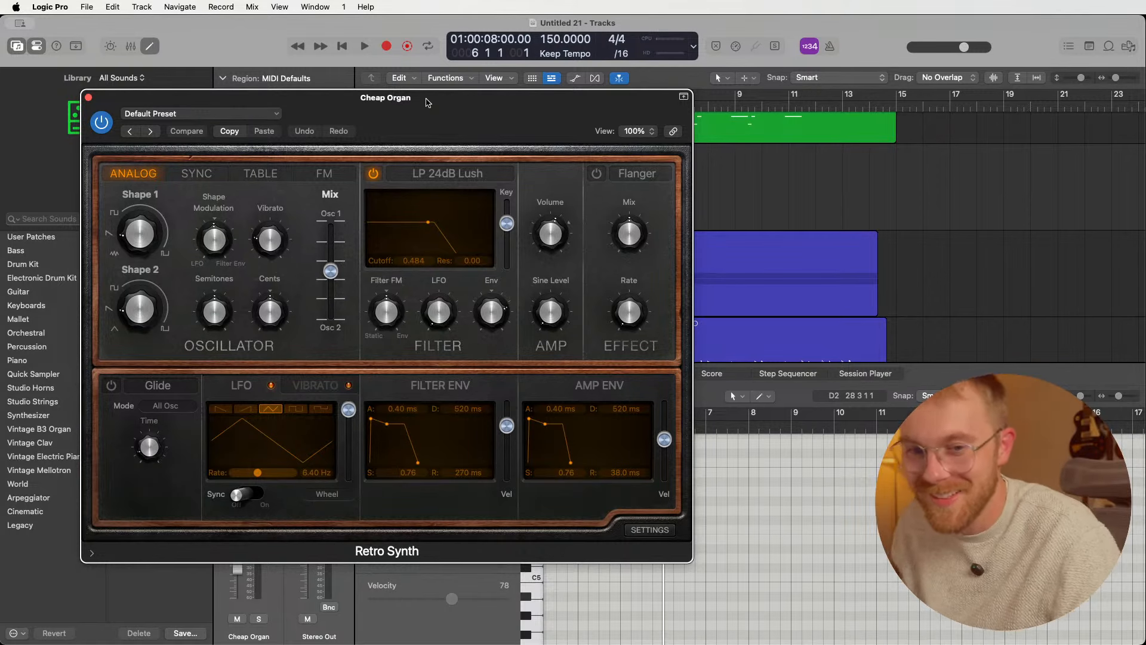
drag(424, 102, 429, 102)
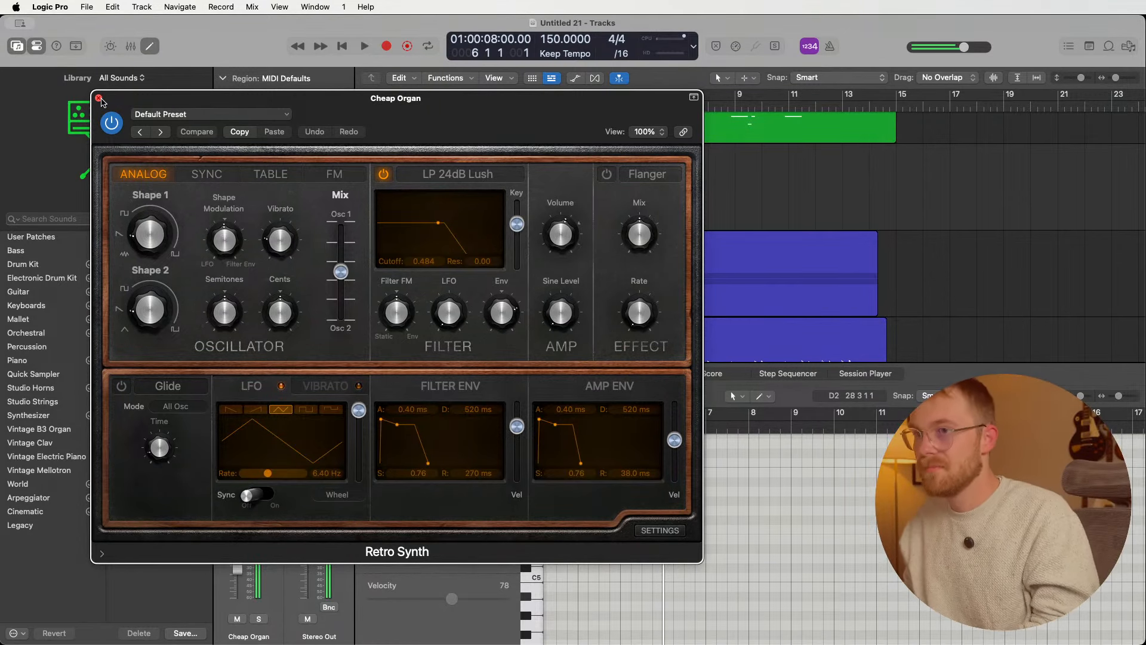
- Raise Retro Synth's filter cutoff to 0.592, enable its effect as Chorus, and show the vibrato settings before closing it
drag(438, 224, 451, 225)
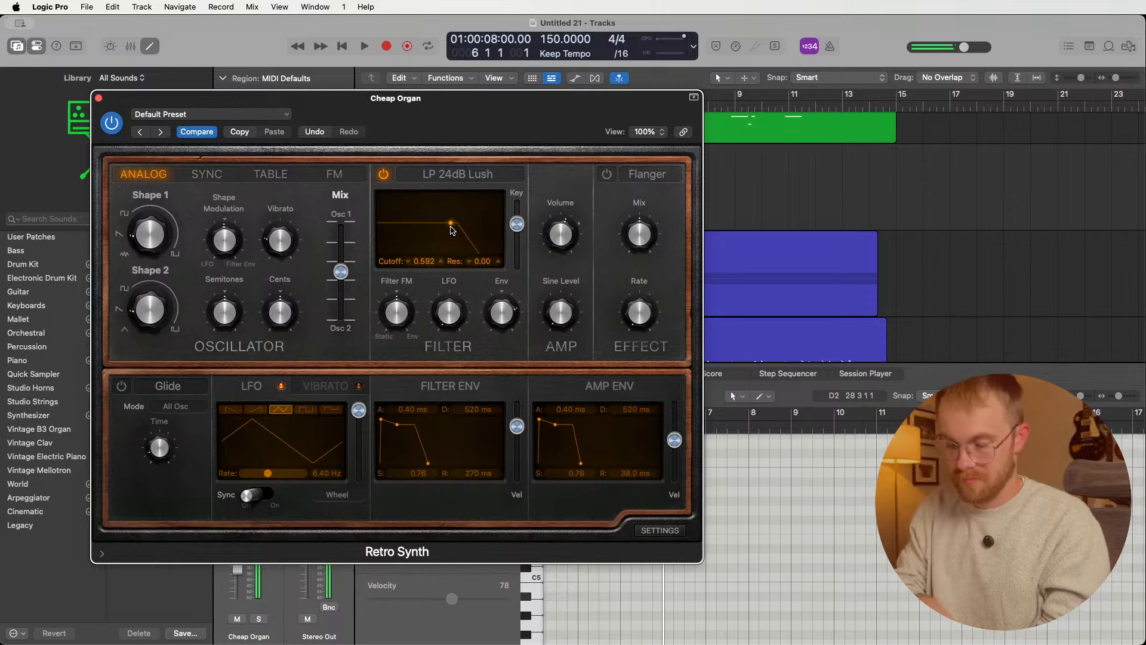
mouse_move(232, 291)
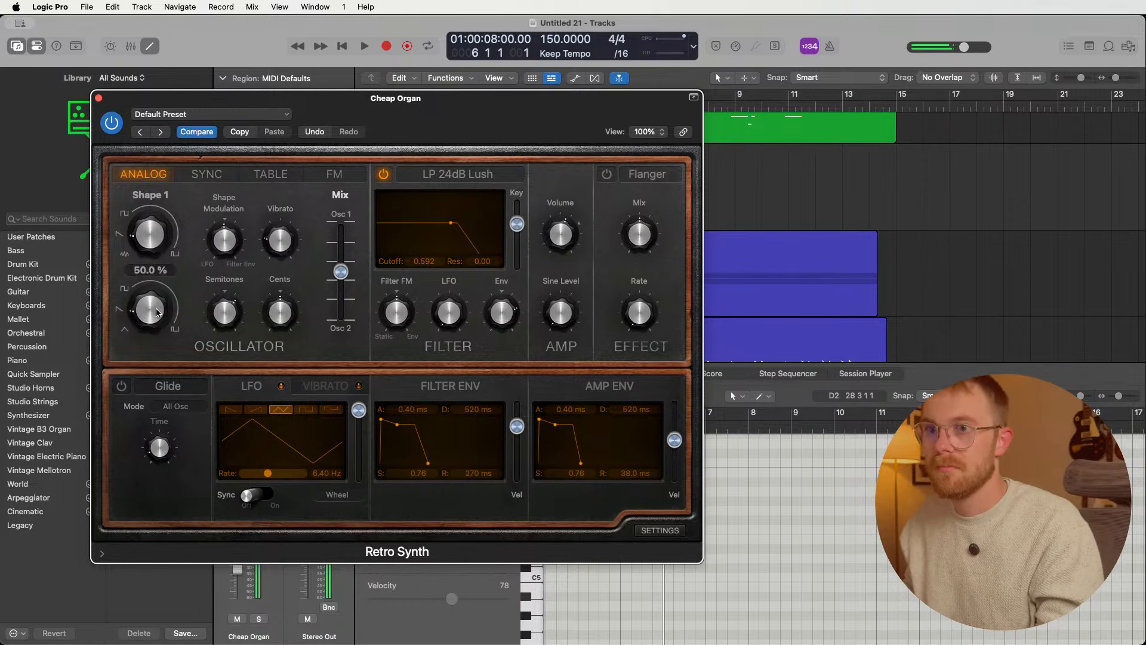
click(652, 174)
click(634, 160)
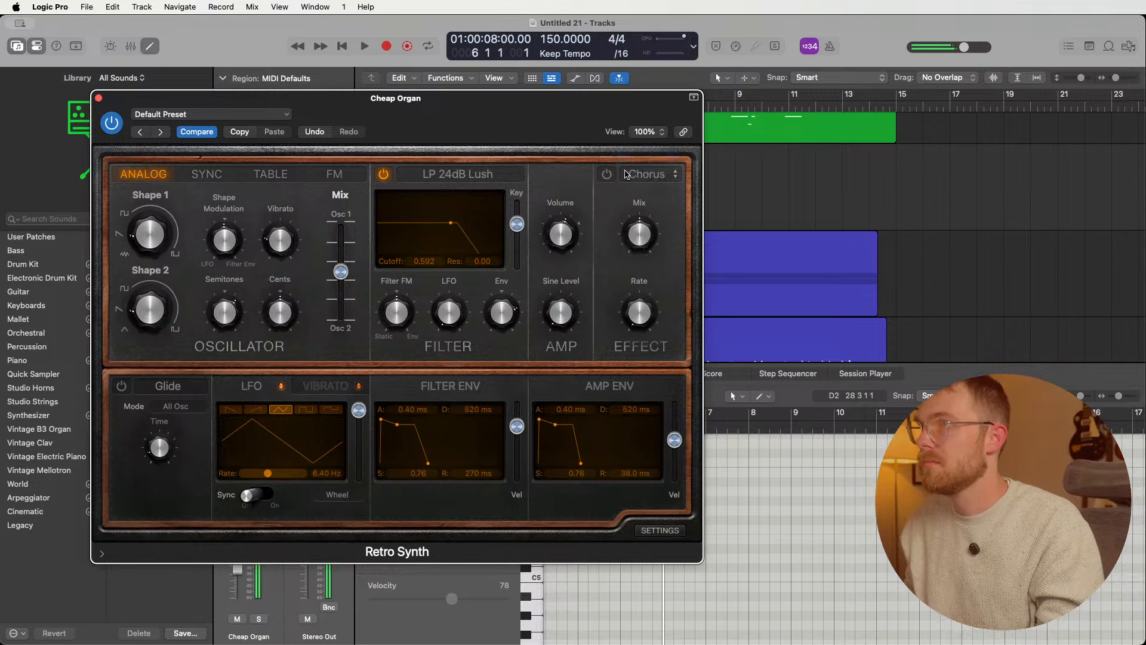
drag(643, 238, 649, 227)
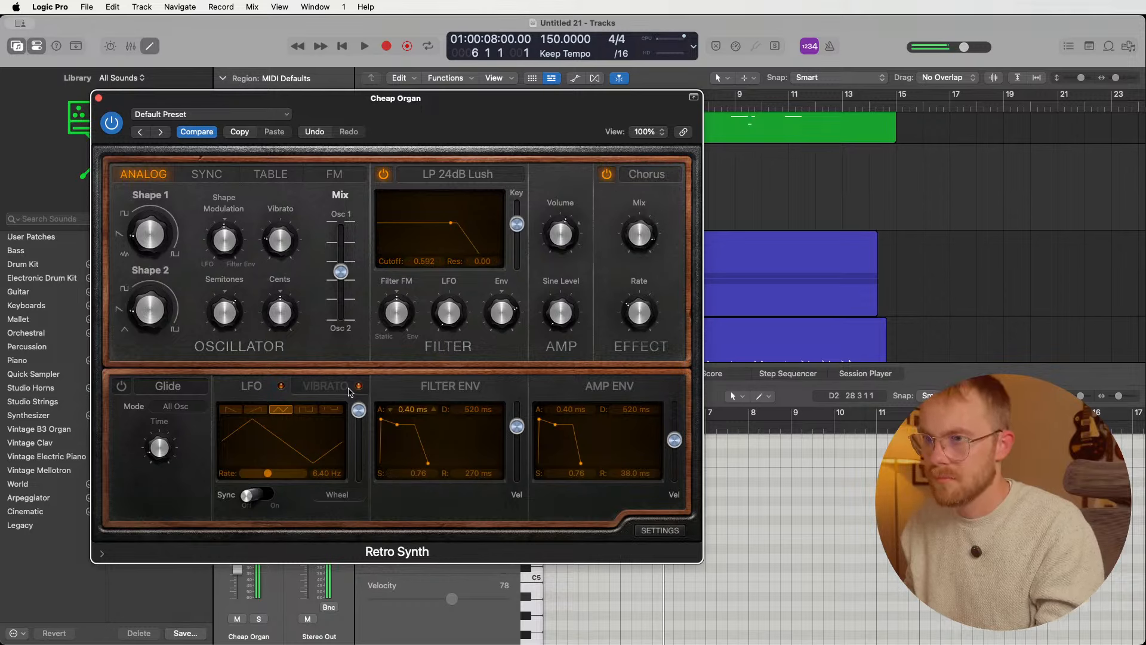
click(325, 386)
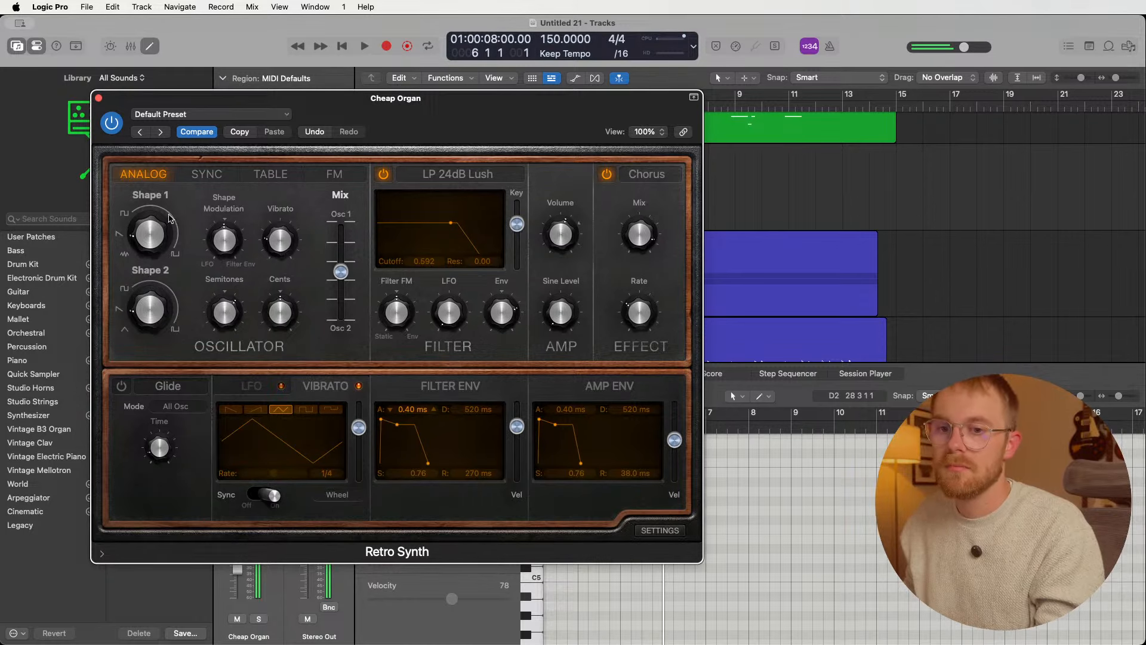
mouse_move(152, 189)
click(99, 98)
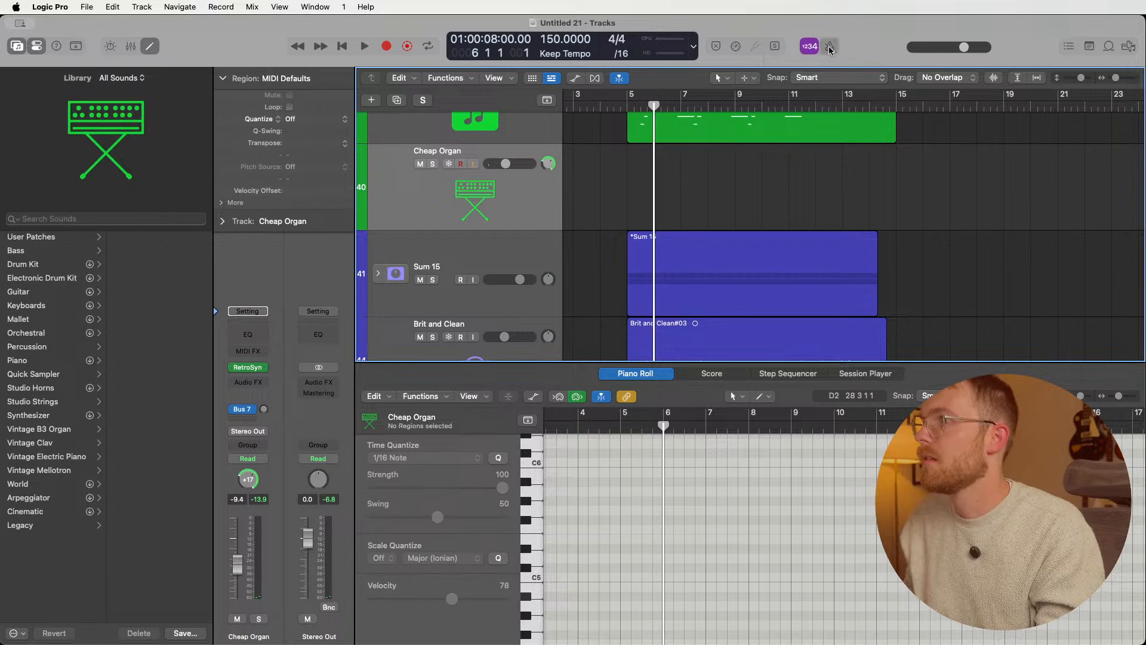
- Raise the duplicated track's volume to -3.6 dB and insert a stereo Magic Switch effect on it
click(512, 171)
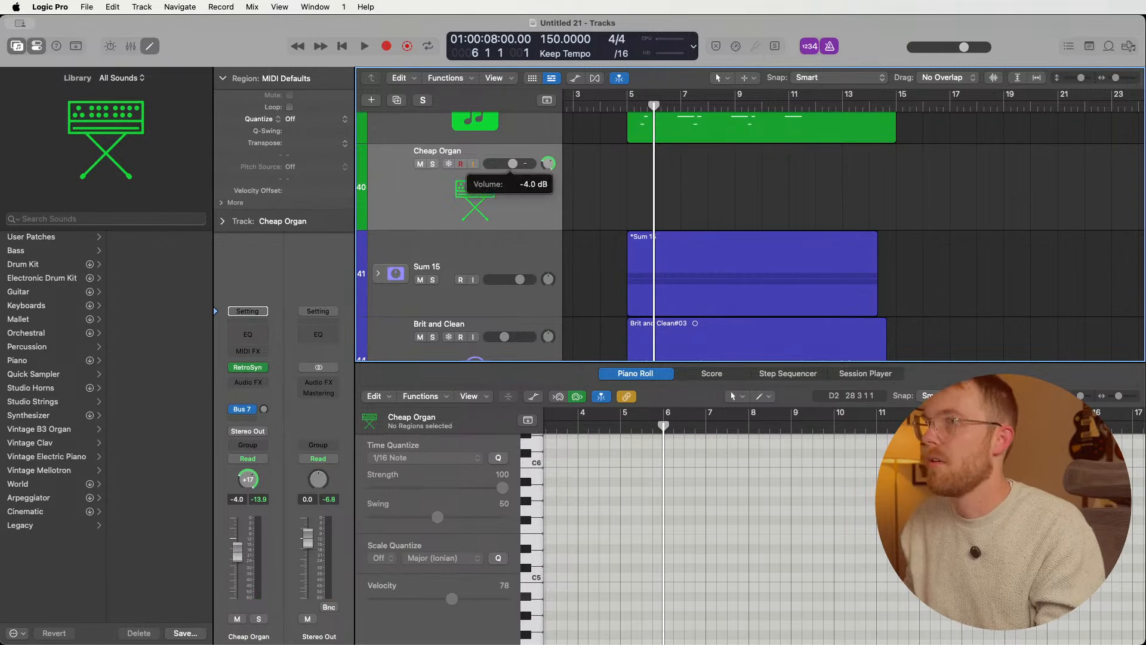
click(247, 382)
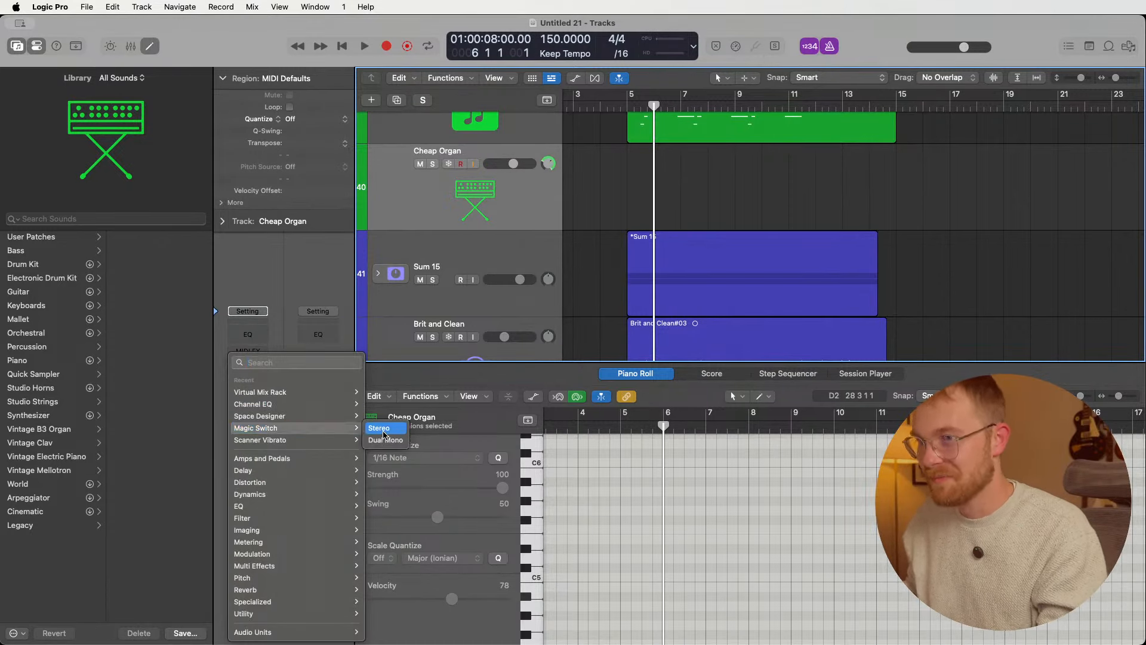
click(370, 435)
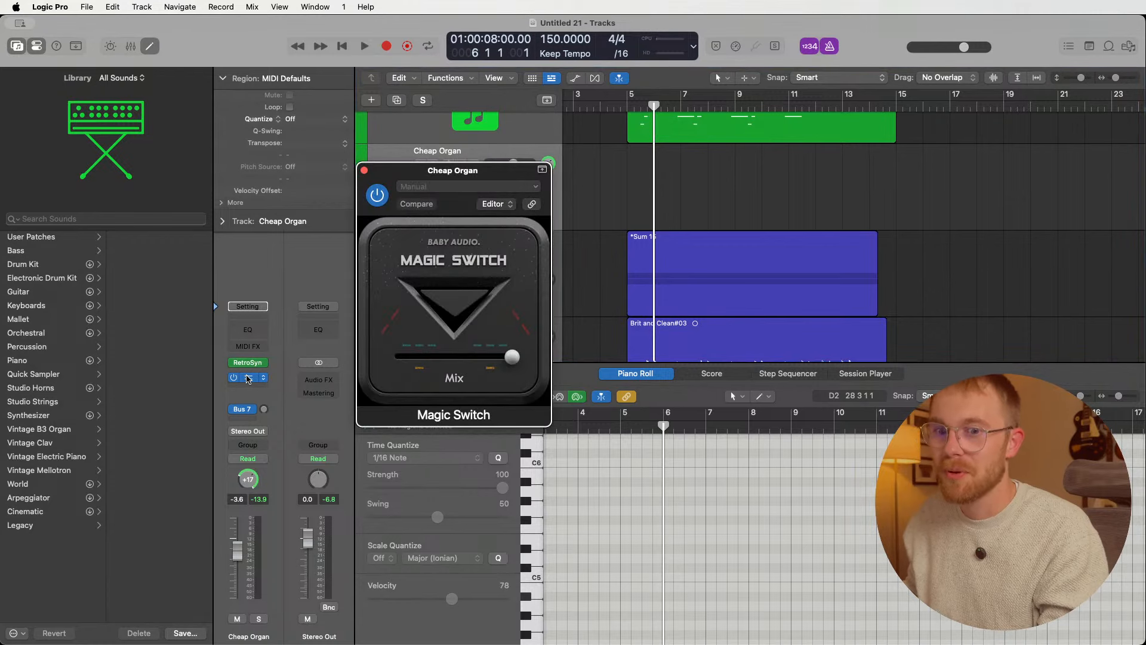
click(364, 171)
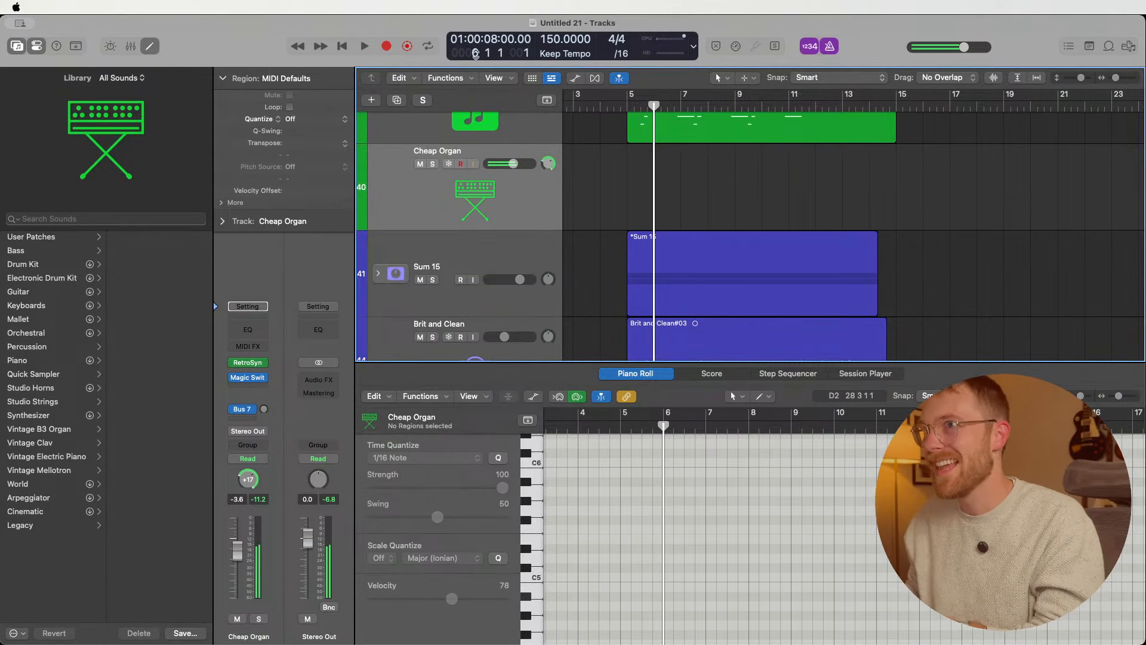
- Try recording chords on the Retro Synth track from bar 6 in two short takes, discarding each take
click(390, 47)
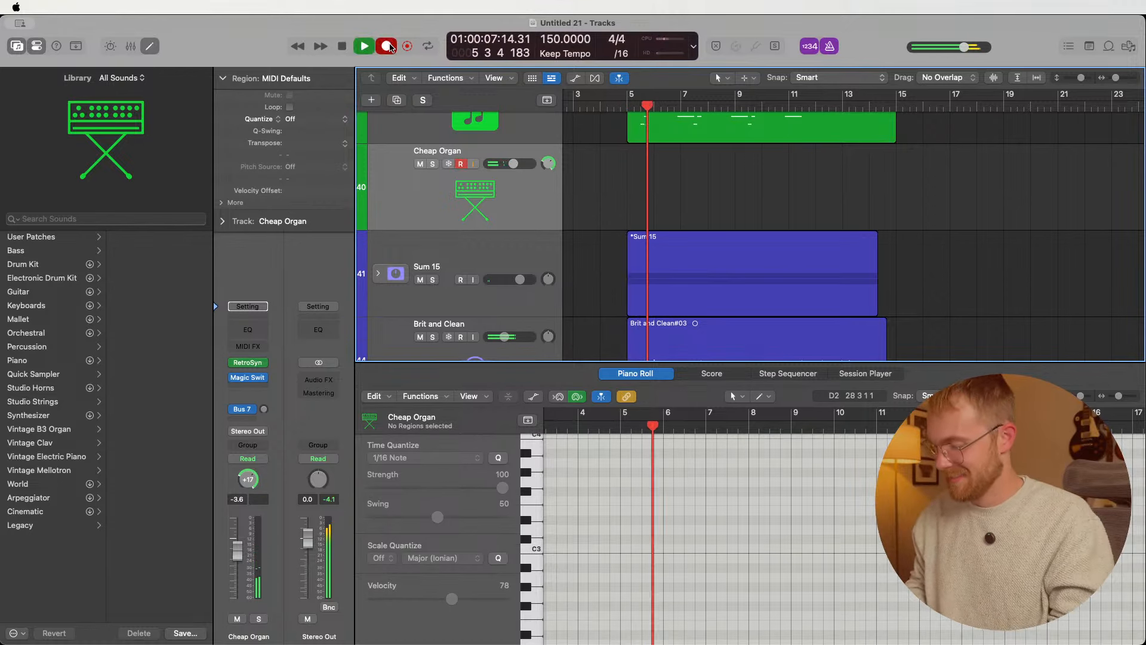
key(space)
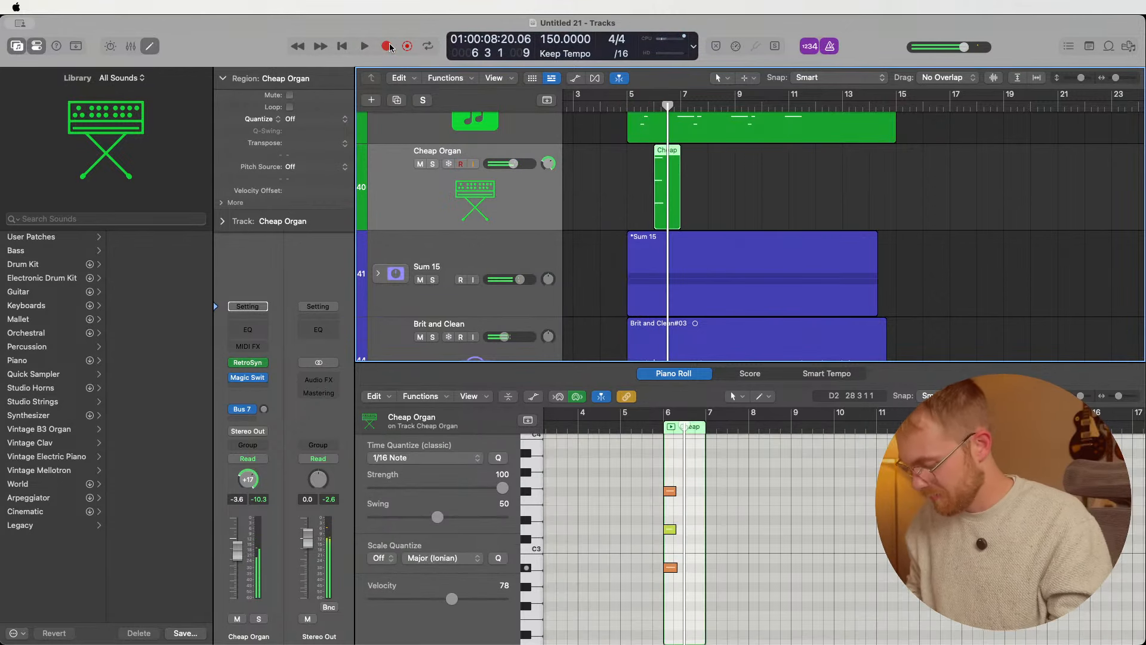
key(super+z)
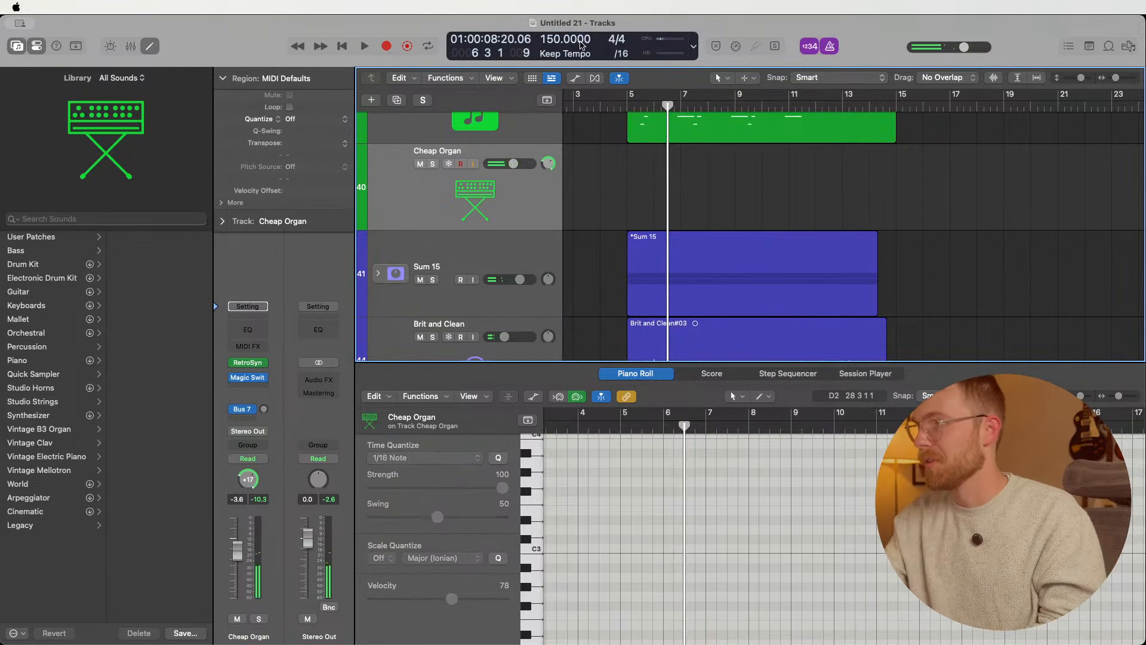
key(comma)
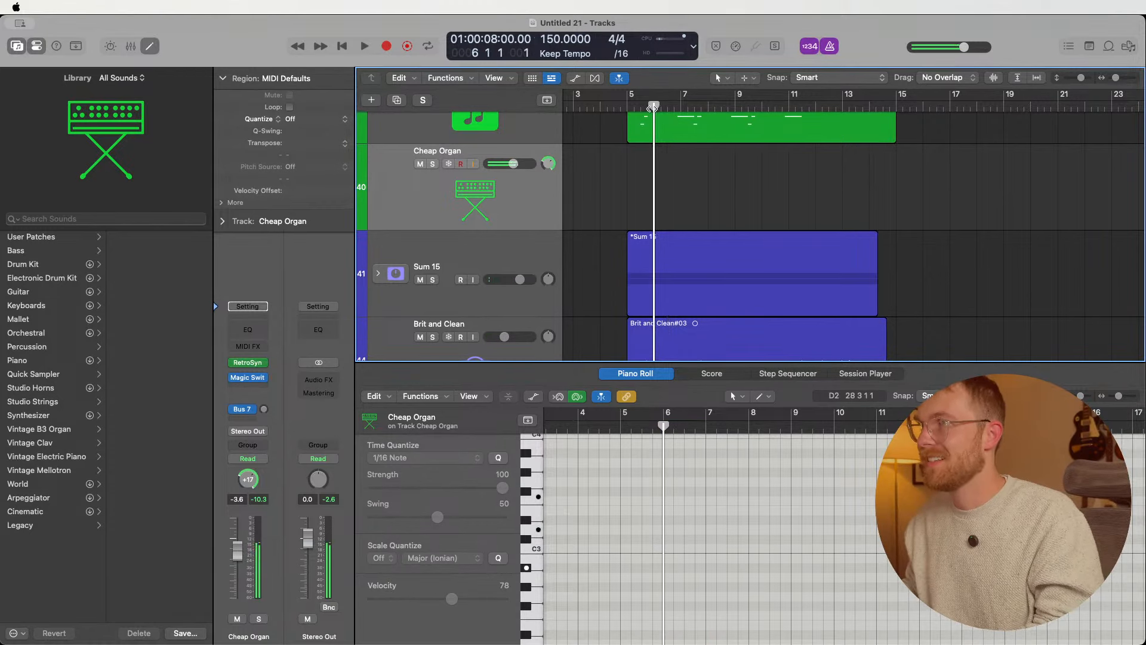
click(387, 45)
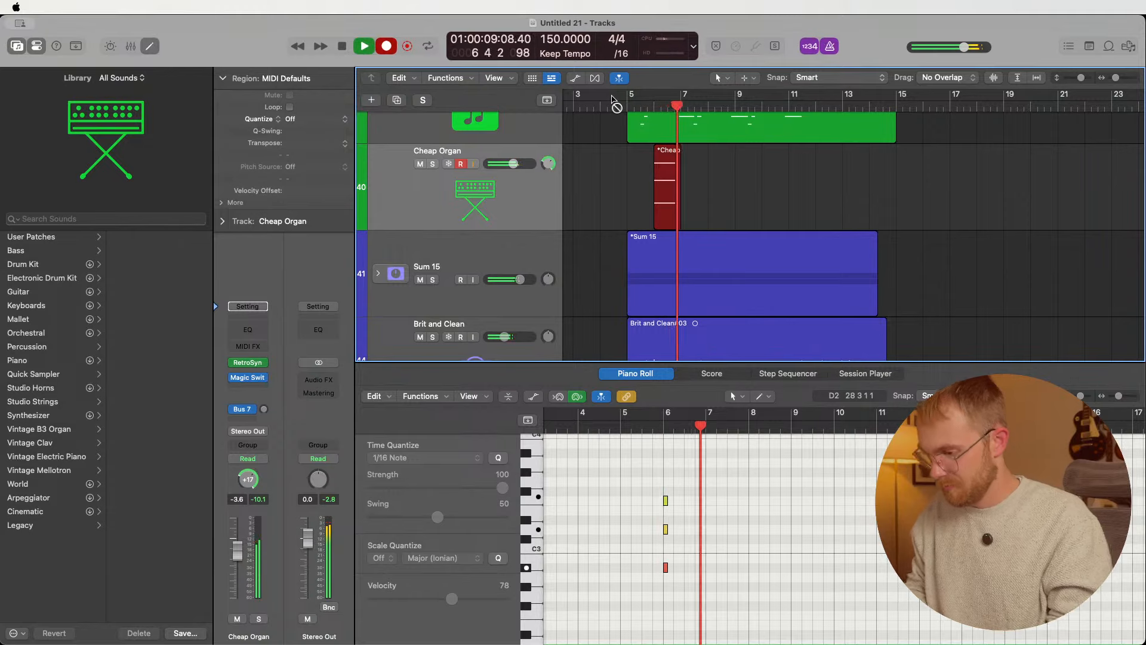
key(space)
scroll(791, 222, down, 5)
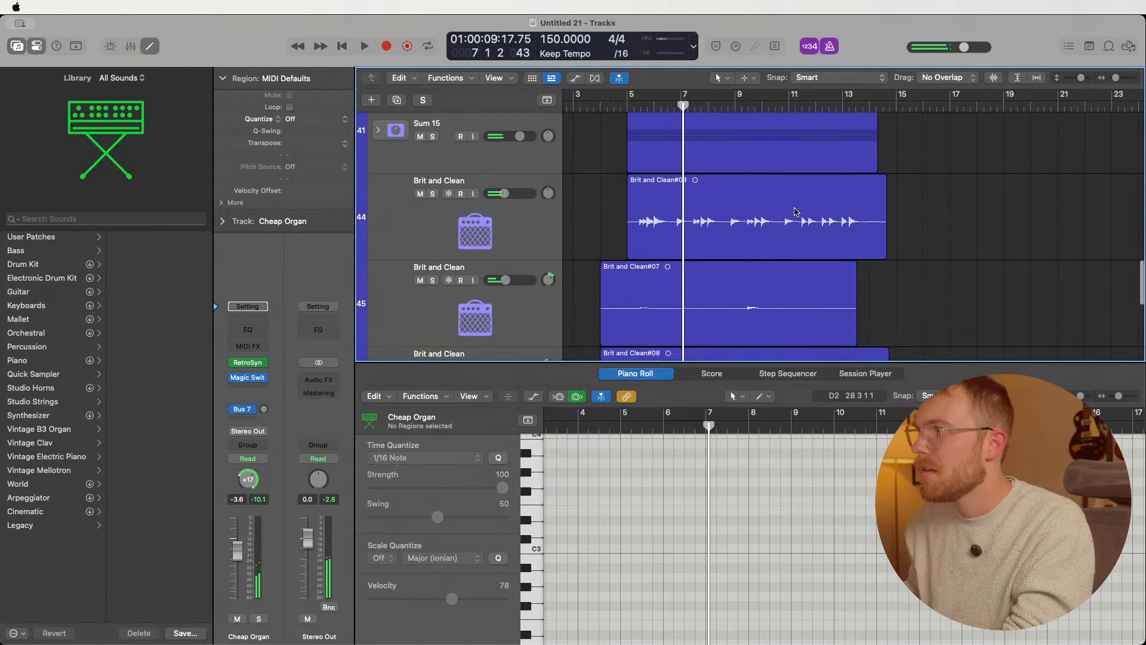
- Delete the duplicated Cheap Organ track that uses Retro Synth
scroll(597, 203, up, 4)
click(553, 194)
key(BackSpace)
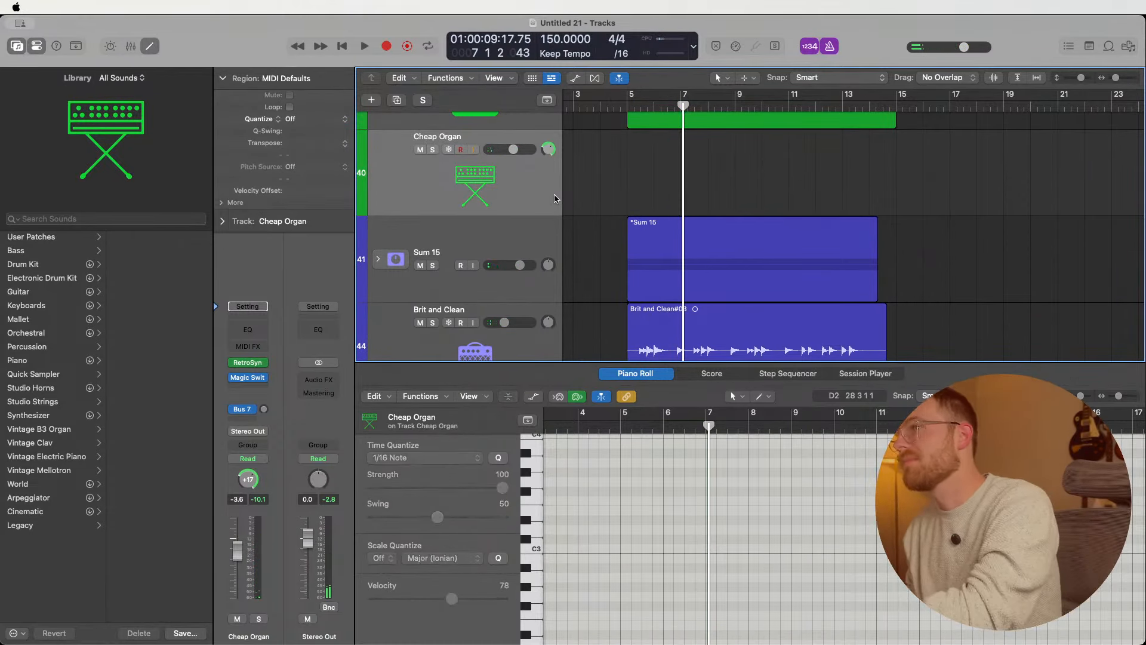
key(super+BackSpace)
- Place the playhead in bar 4 and lower the last two Brit and Clean tracks together, the first to -13.8 dB
scroll(808, 299, down, 3)
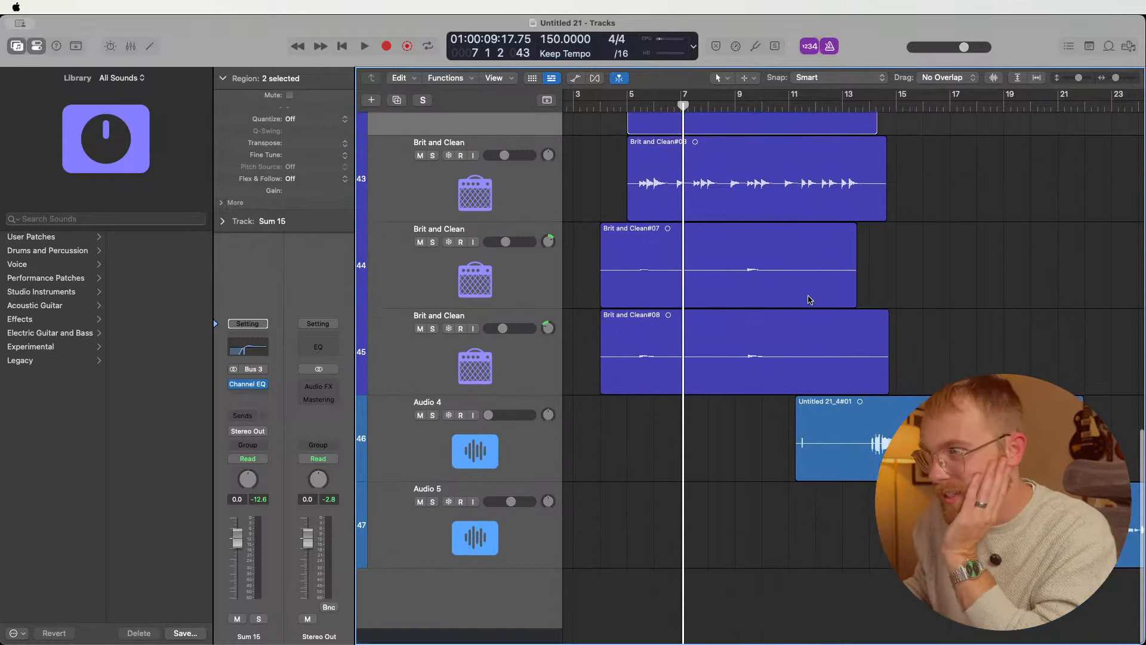
click(608, 108)
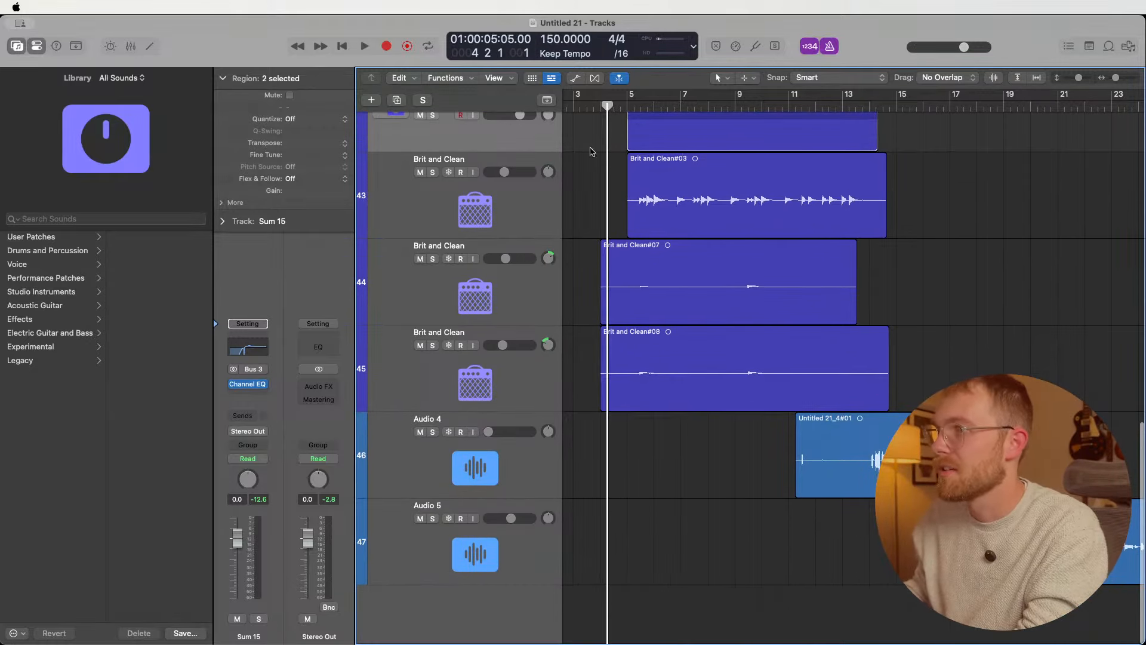
click(519, 274)
shift+click(505, 350)
drag(505, 351, 498, 350)
- Listen to the arrangement from bar 4 up to bar 14 while reviewing the guitar, audio, drum and percussion tracks
key(space)
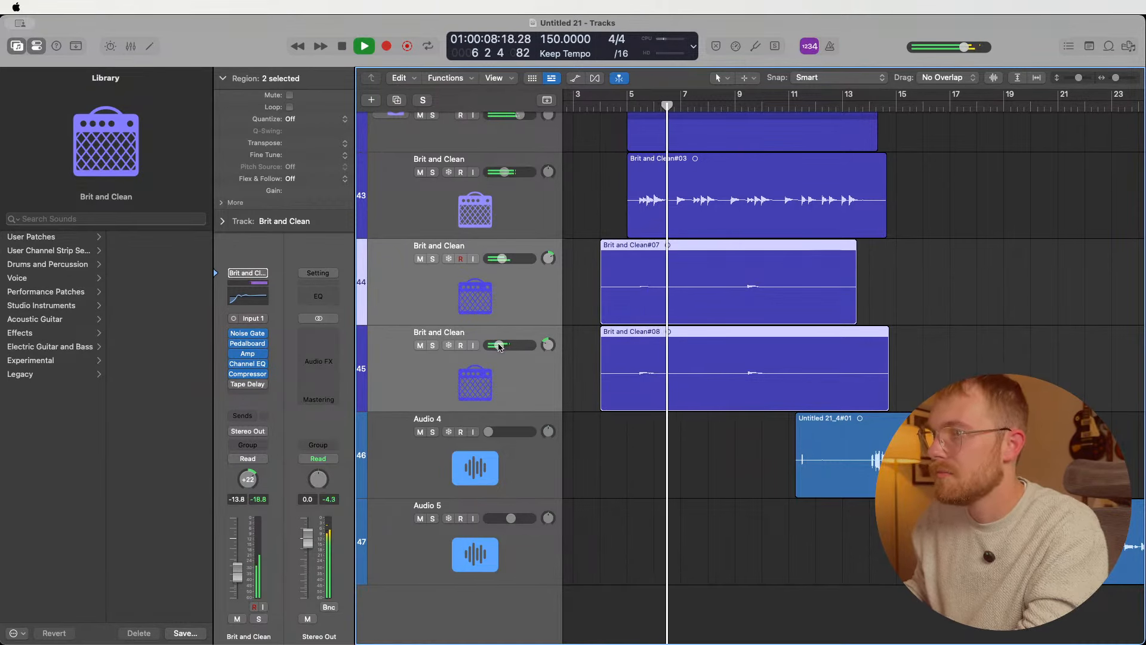
click(600, 442)
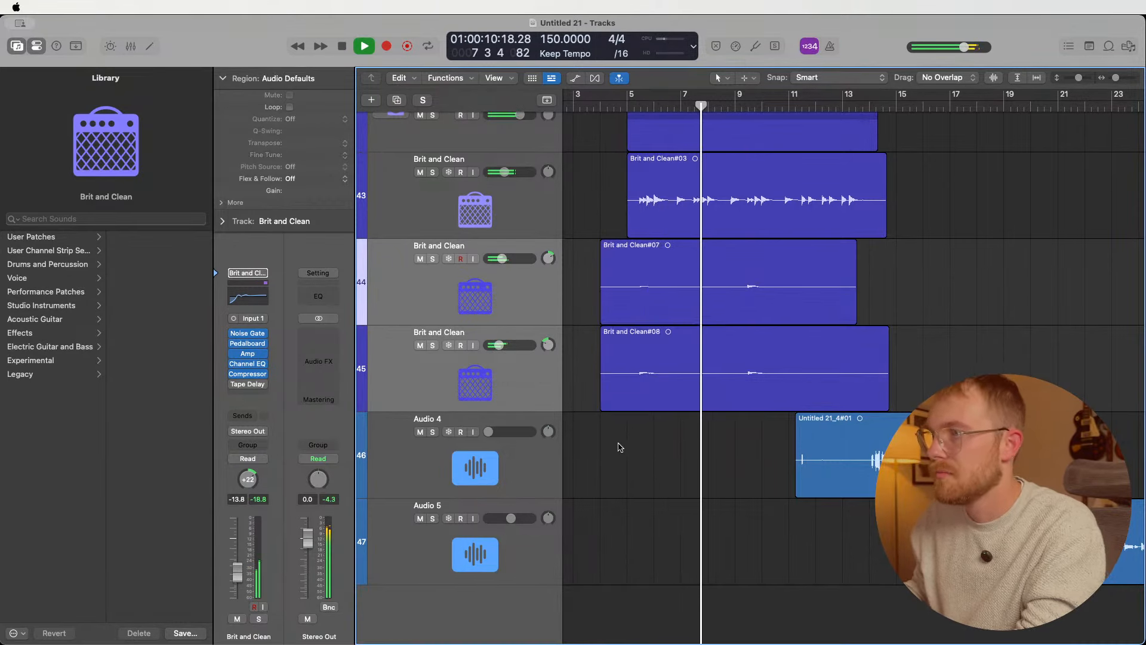
scroll(619, 446, up, 2)
scroll(619, 446, up, 1)
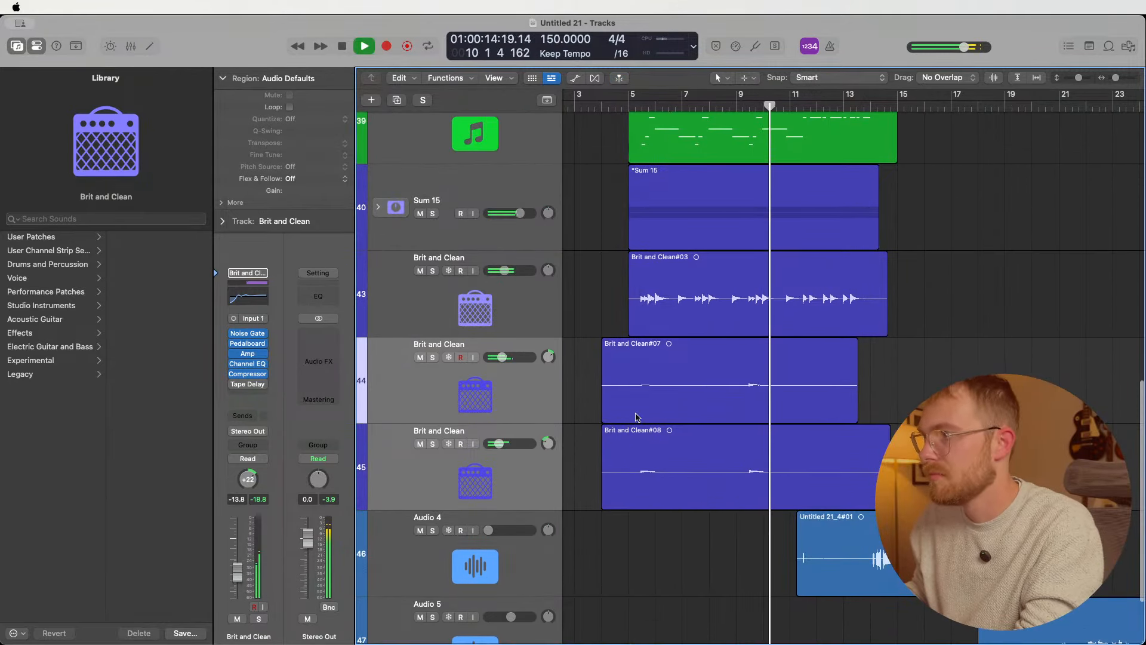
scroll(719, 428, down, 2)
scroll(719, 428, right, 4)
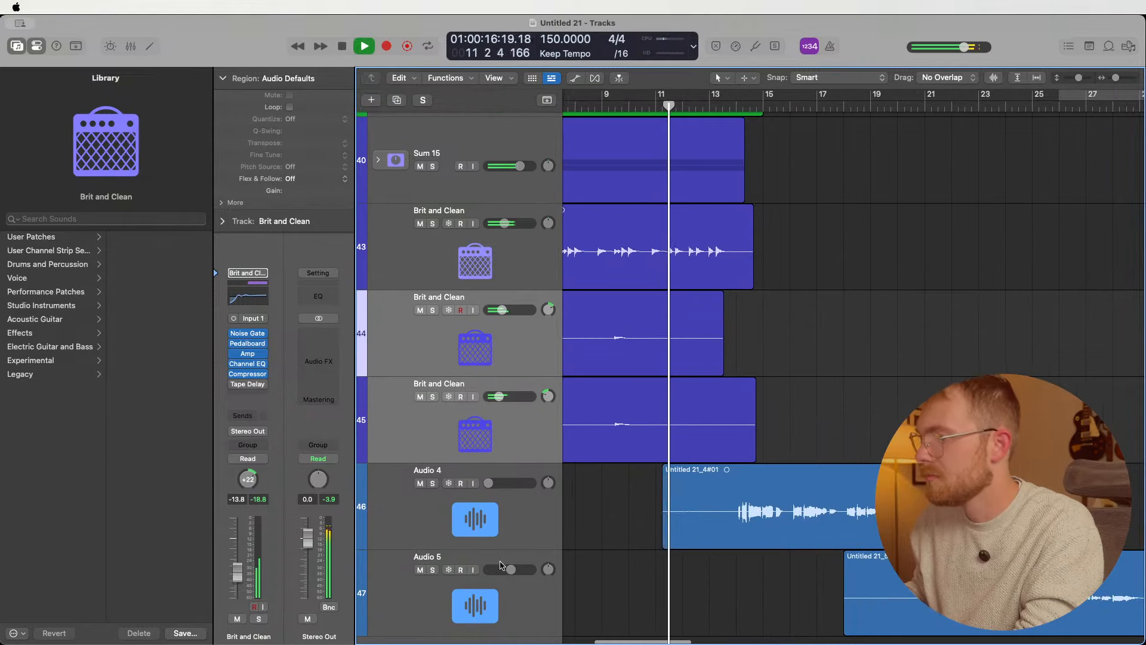
scroll(777, 427, up, 10)
scroll(778, 426, down, 1)
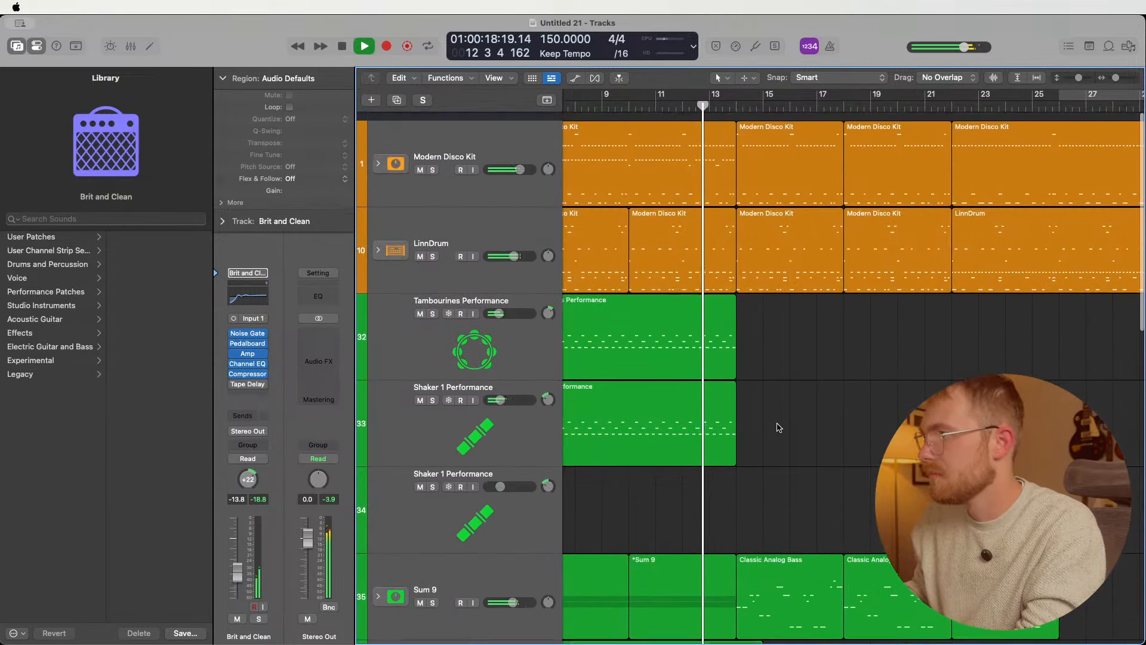
scroll(777, 426, left, 3)
scroll(835, 415, right, 3)
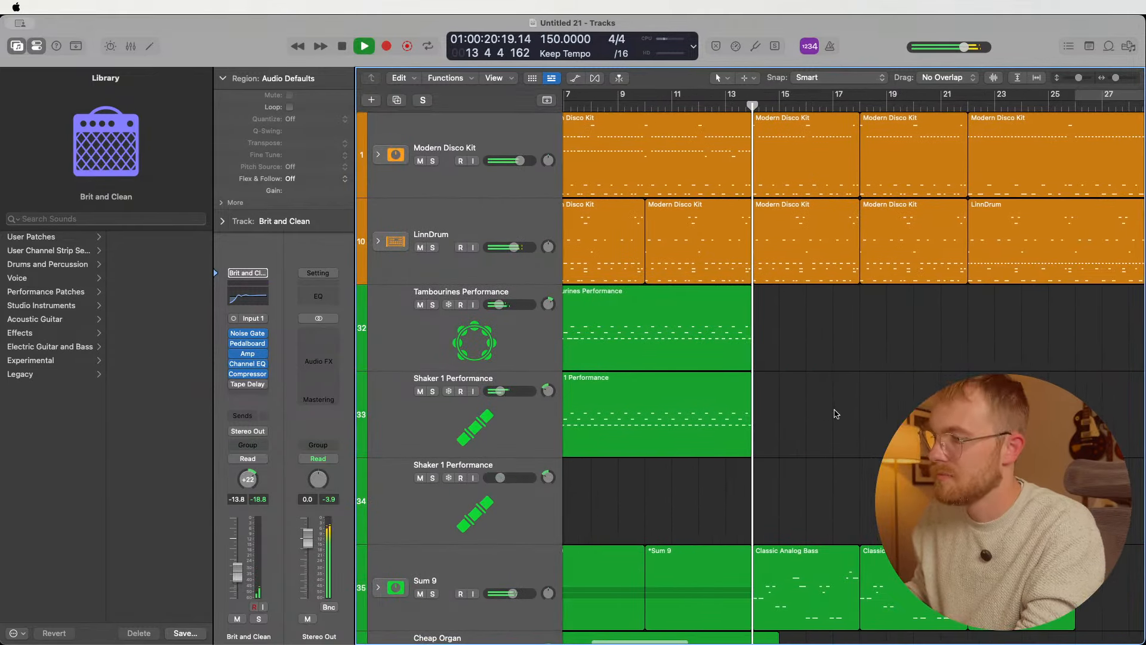
key(space)
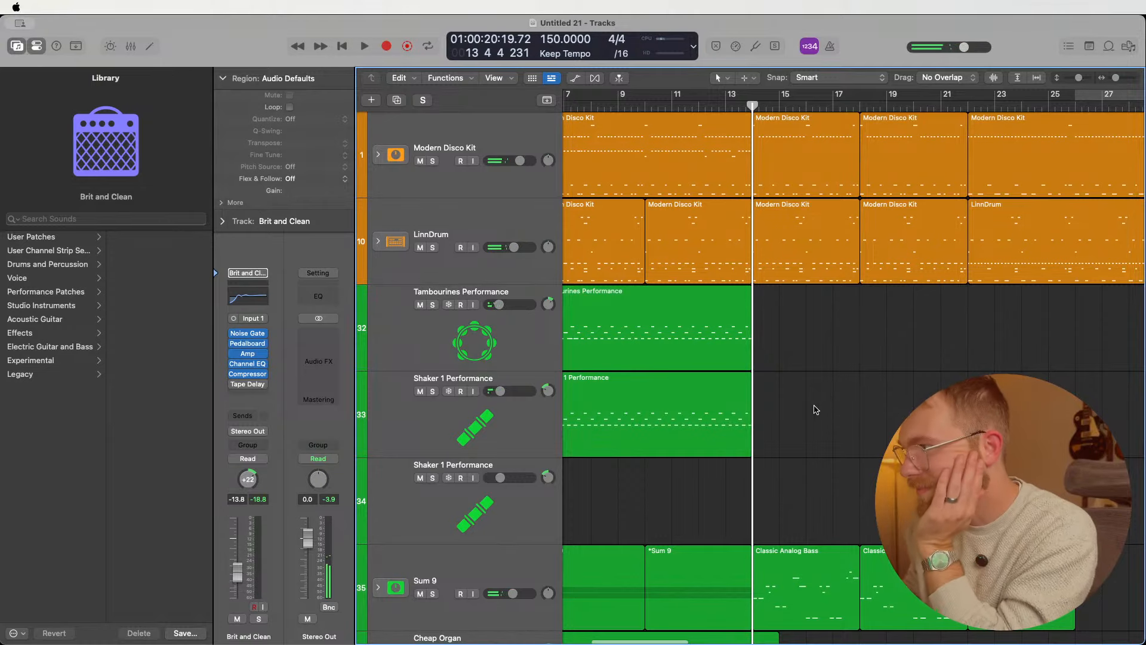
- Examine the drum, percussion, bass, organ and guitar regions on both sides of bar 14, from bar 1 up to about bar 30
scroll(837, 408, left, 5)
scroll(838, 408, right, 6)
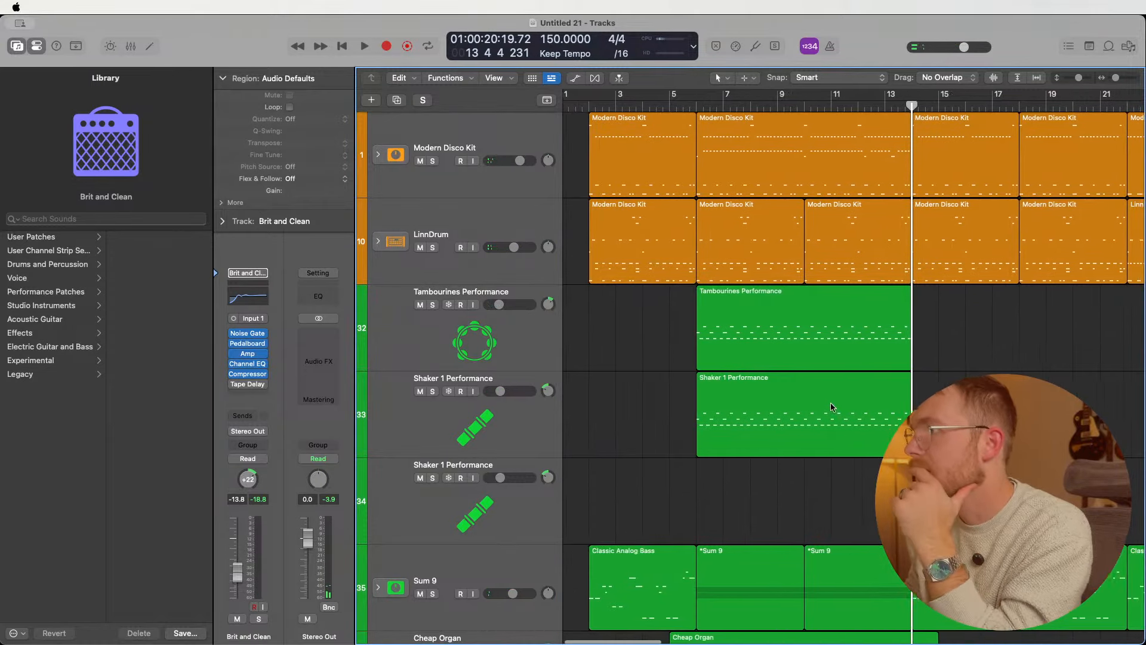
scroll(747, 378, left, 5)
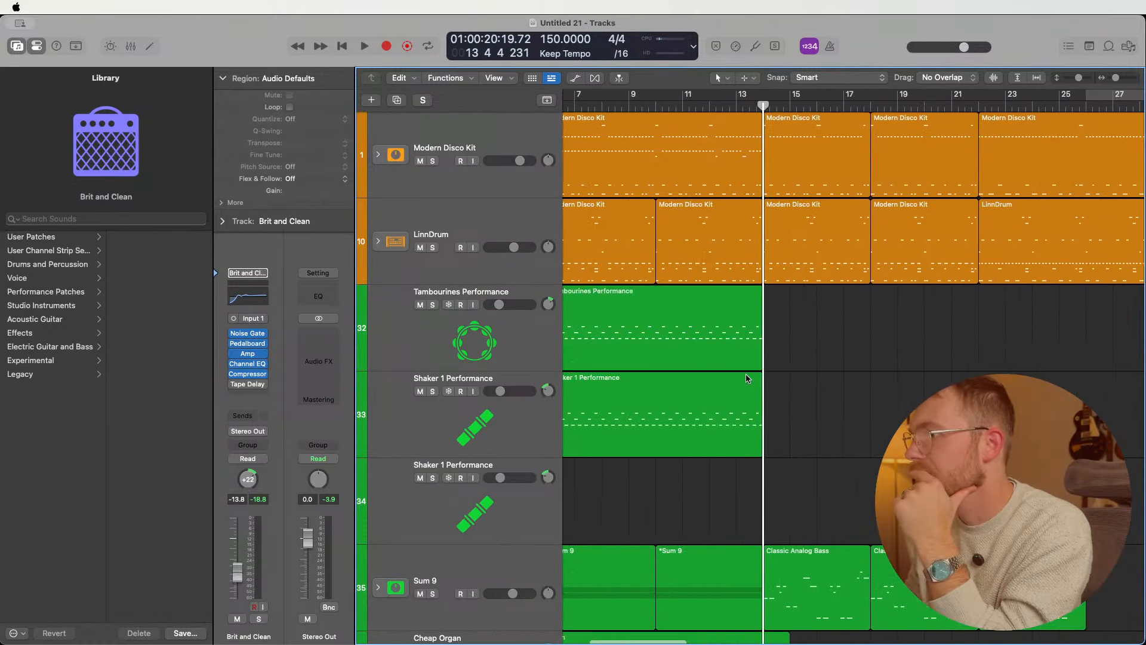
scroll(746, 374, right, 3)
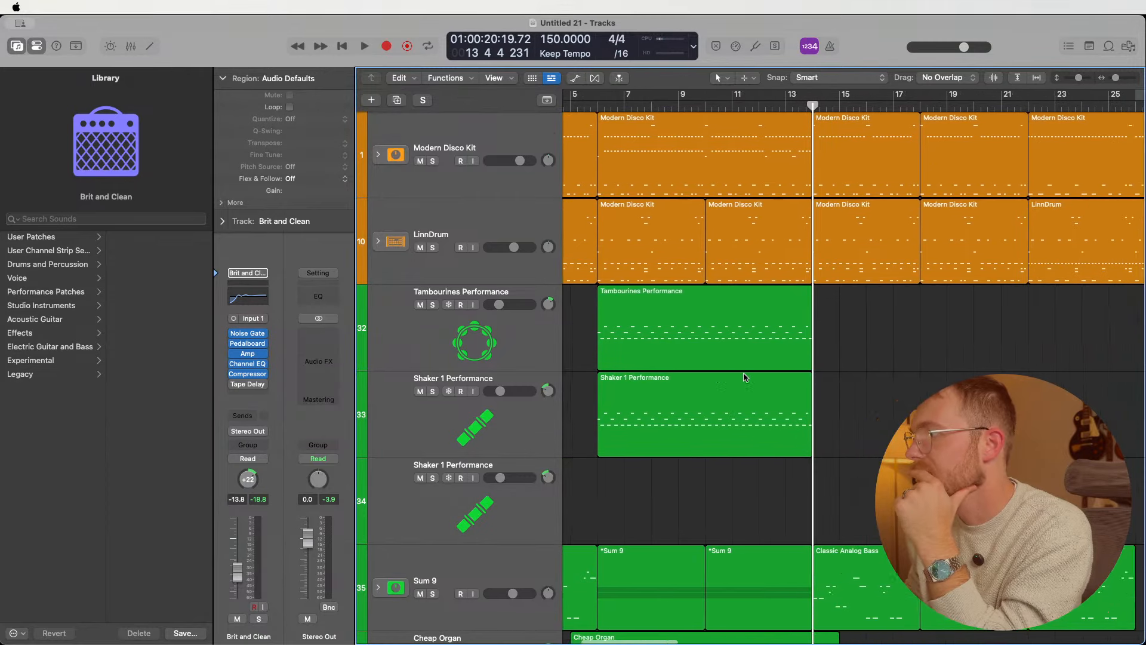
scroll(744, 375, left, 5)
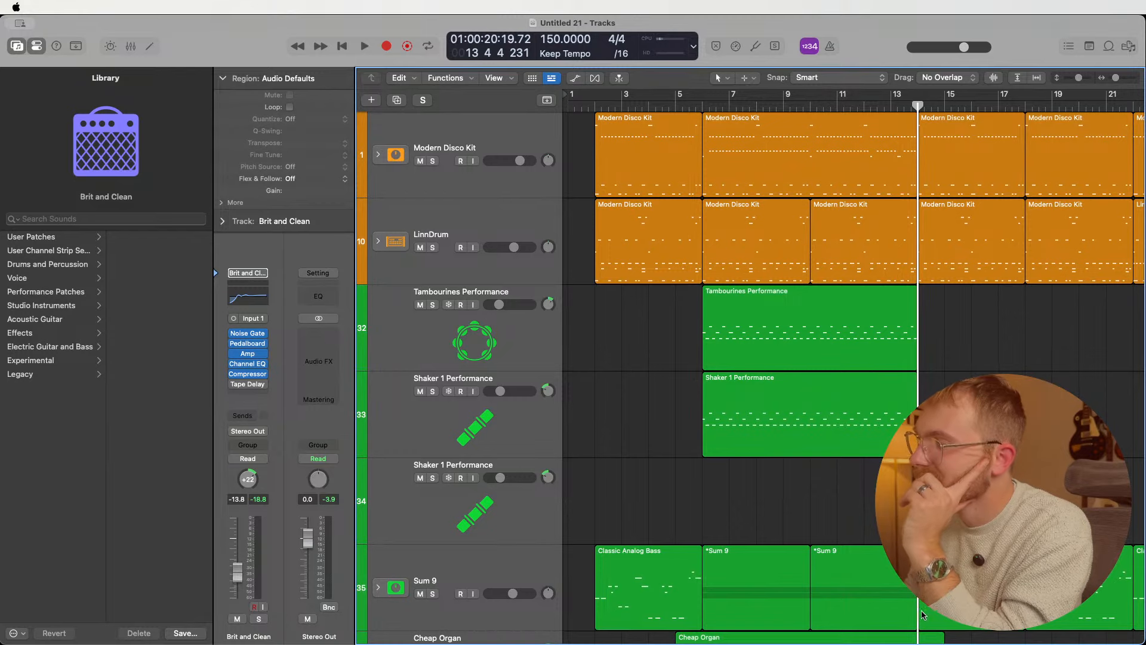
scroll(773, 422, right, 1)
scroll(770, 417, right, 3)
scroll(767, 417, down, 8)
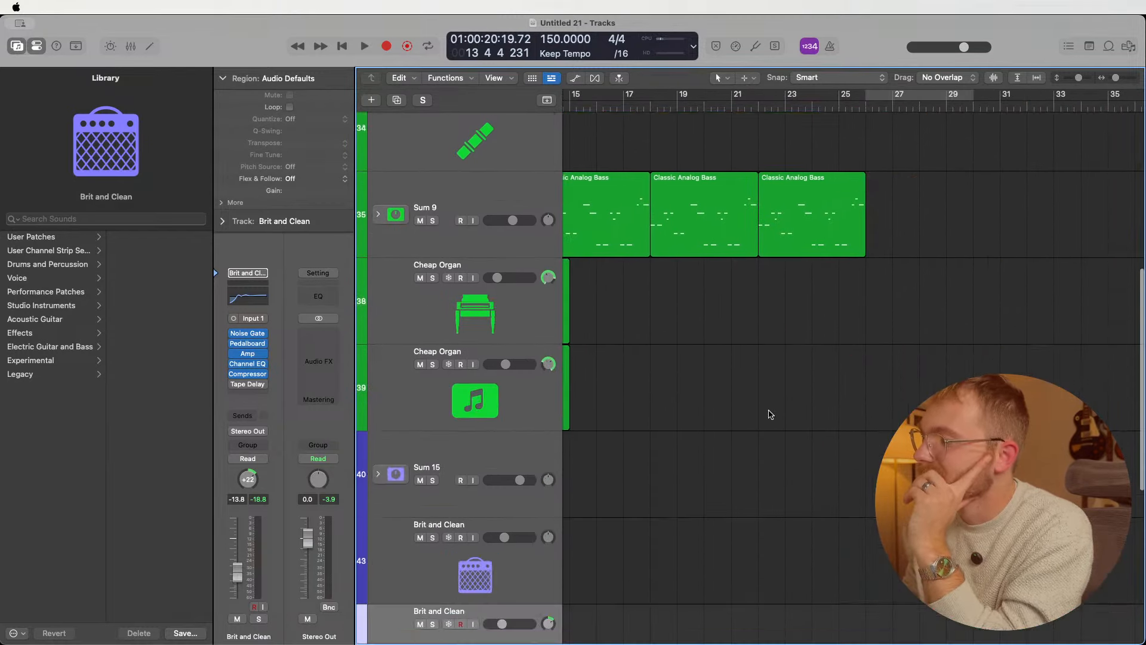
scroll(766, 413, down, 3)
scroll(764, 413, right, 2)
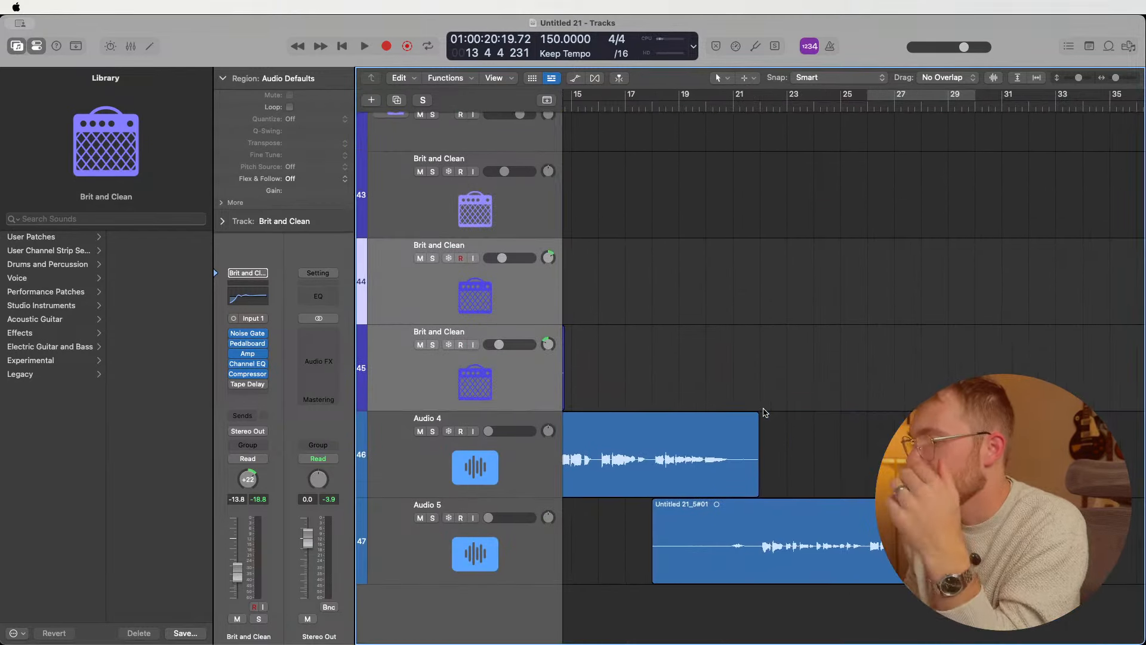
scroll(766, 411, left, 2)
scroll(868, 324, up, 8)
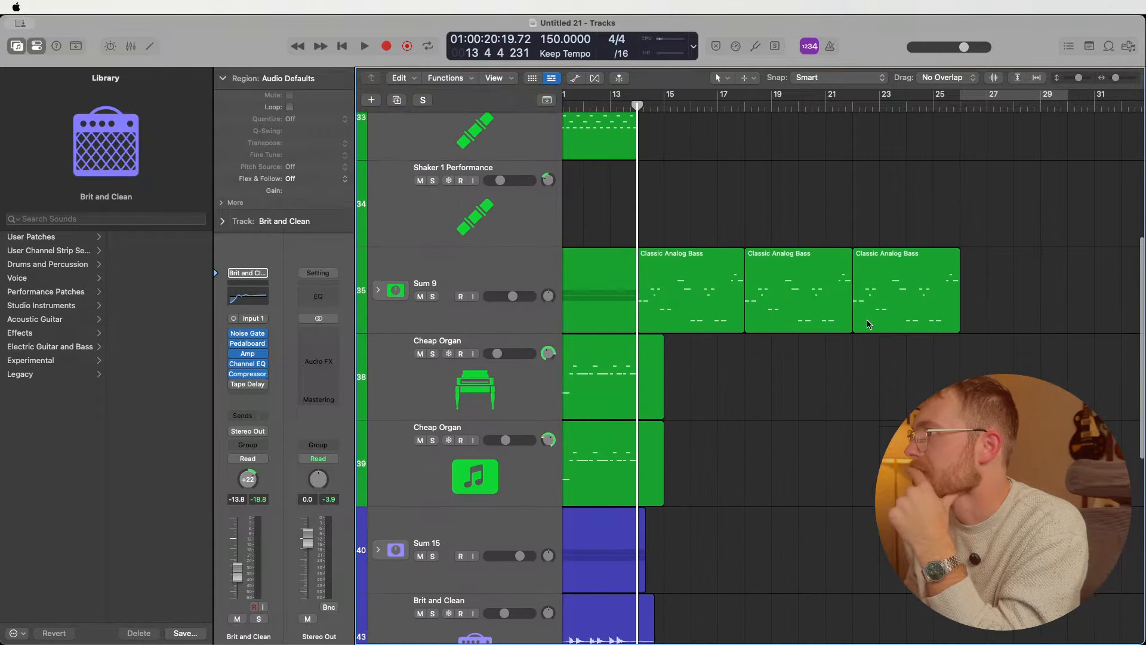
scroll(870, 320, right, 2)
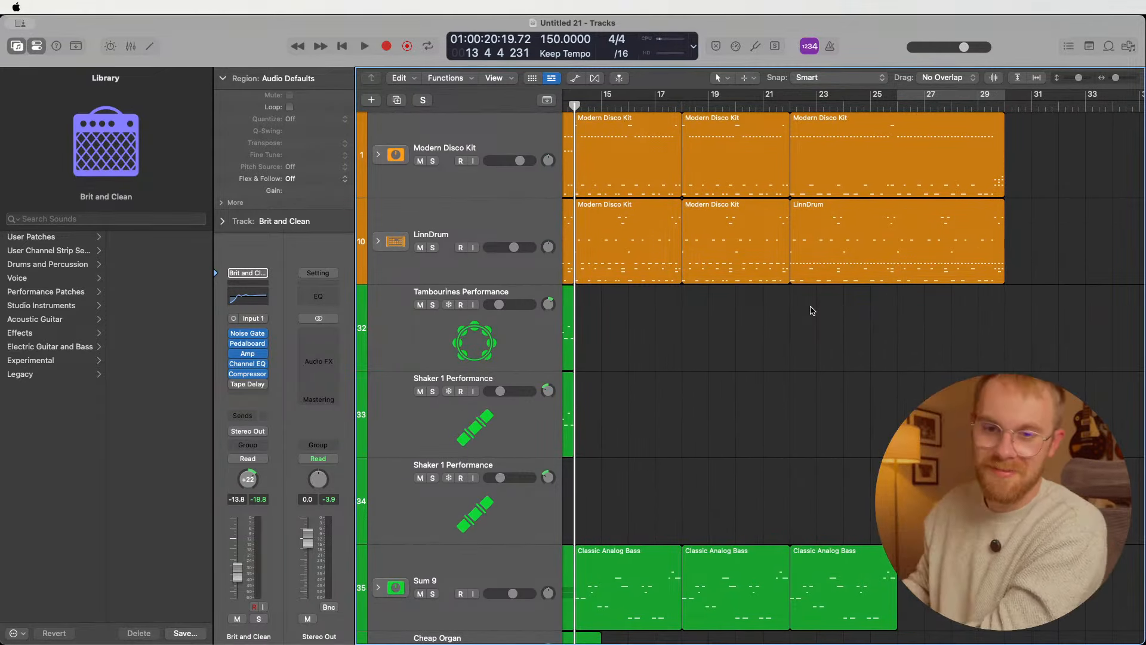
scroll(770, 370, left, 10)
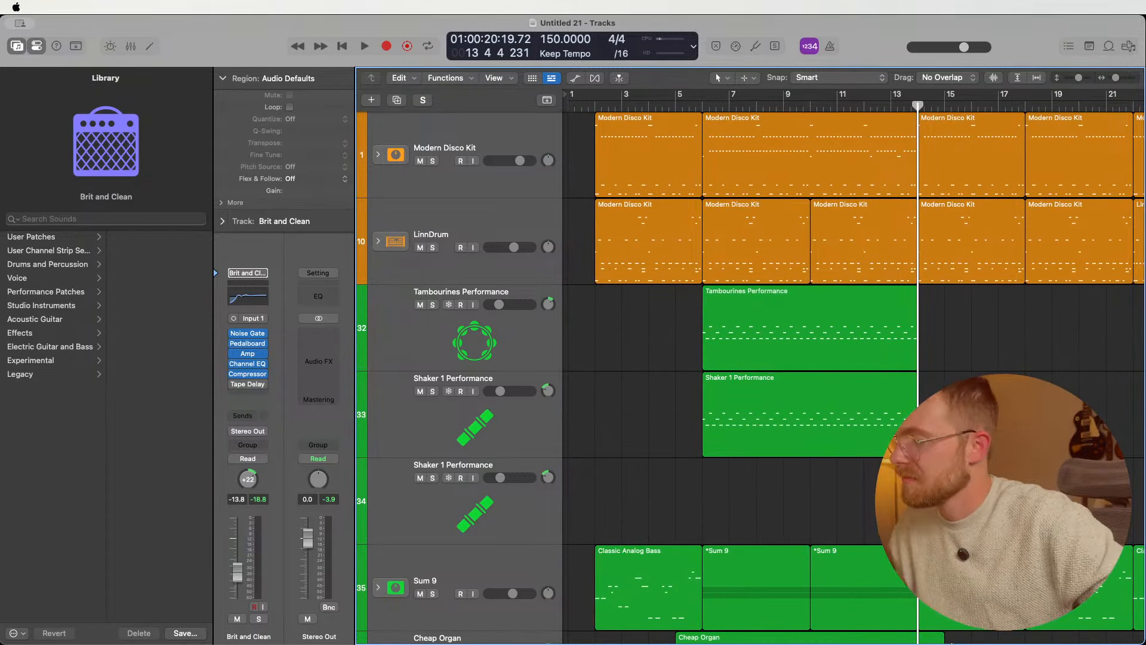
scroll(775, 451, right, 8)
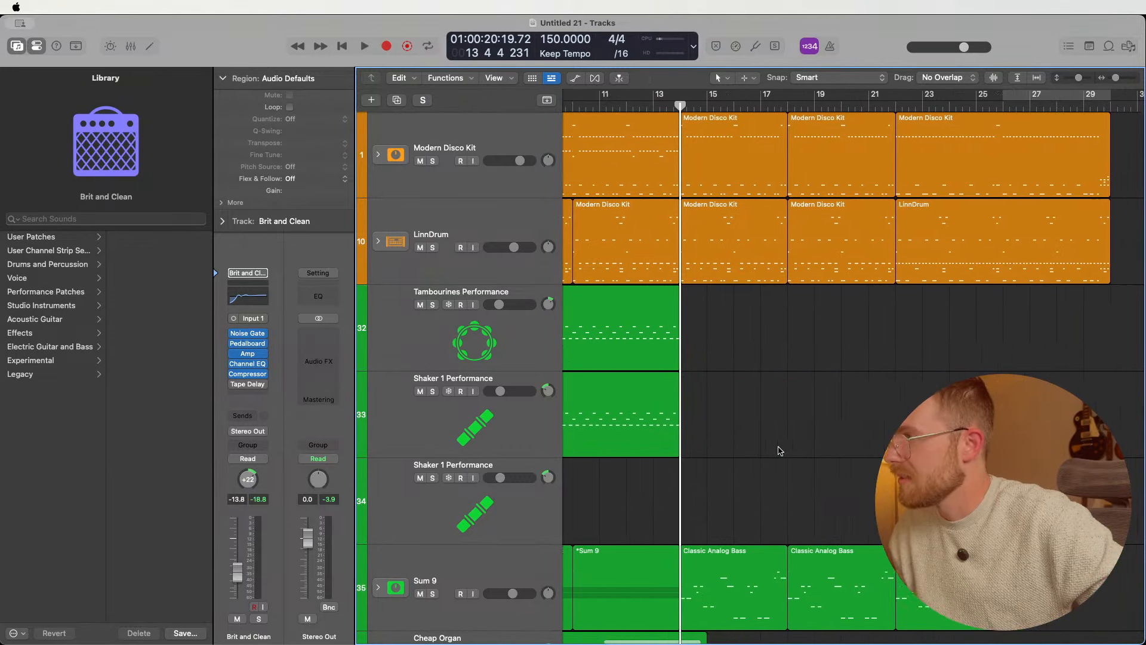
scroll(776, 450, left, 4)
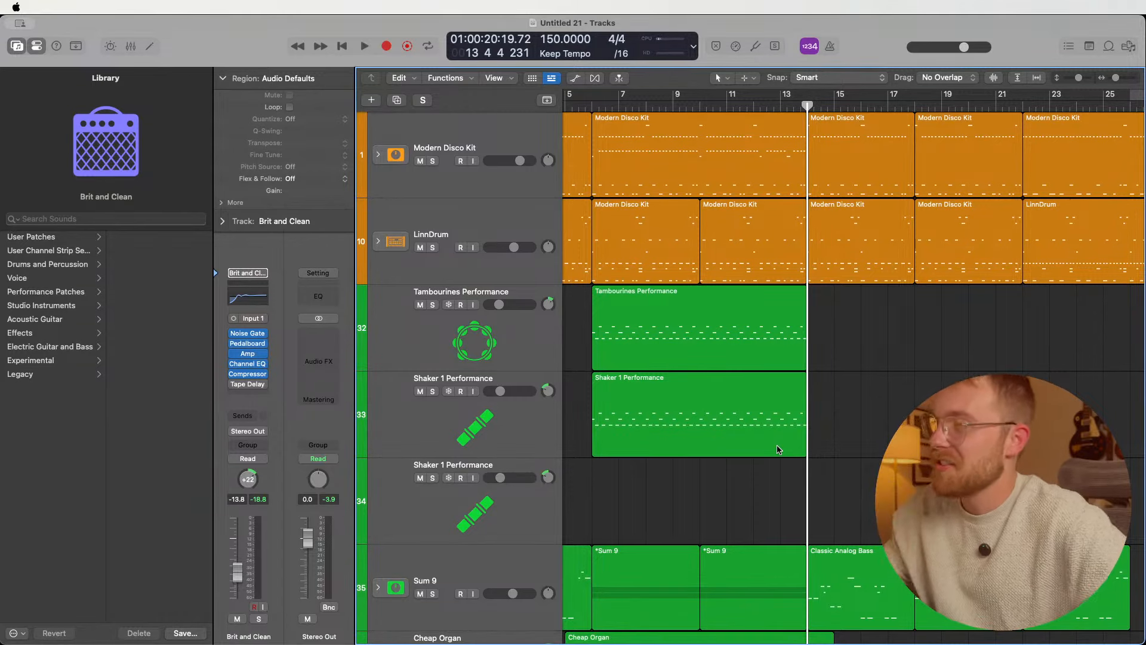
- Examine where the regions end on every track around bars 26 to 30, down to the Brit and Clean and audio tracks
scroll(794, 460, right, 10)
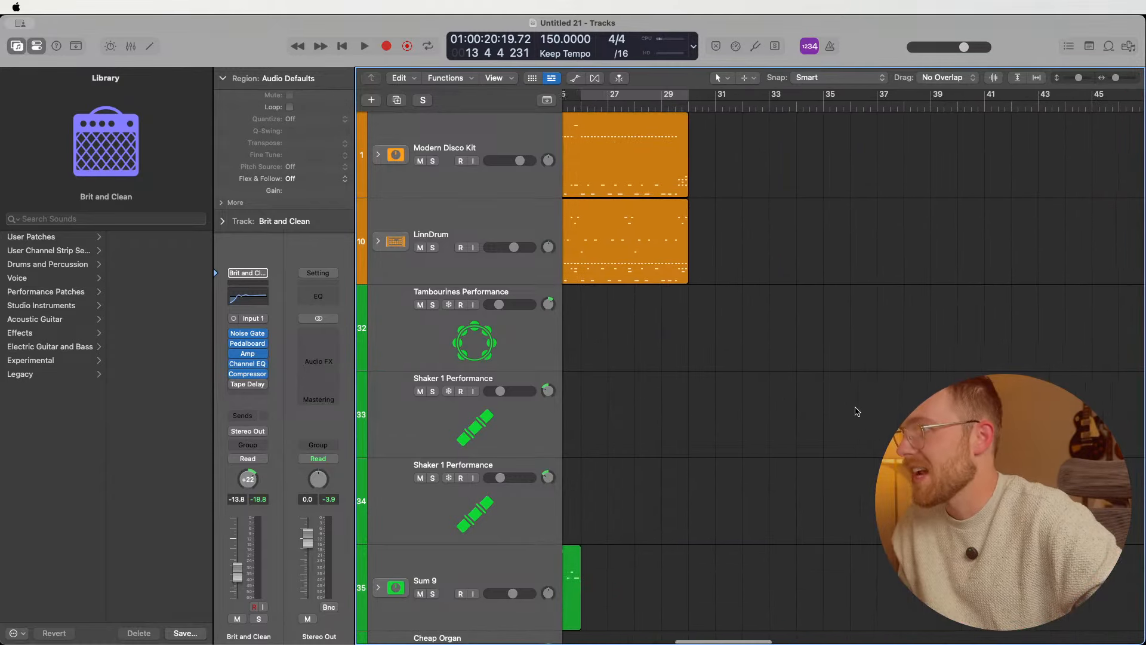
scroll(846, 404, down, 4)
scroll(806, 391, down, 3)
scroll(764, 373, up, 6)
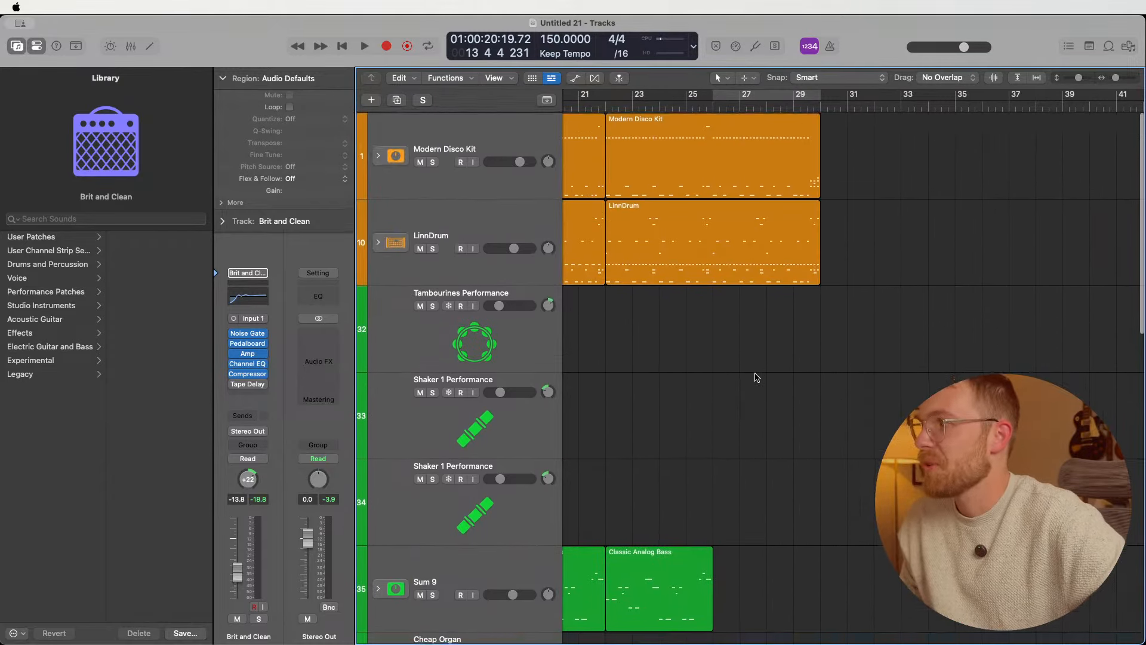
scroll(756, 379, down, 15)
scroll(756, 378, up, 15)
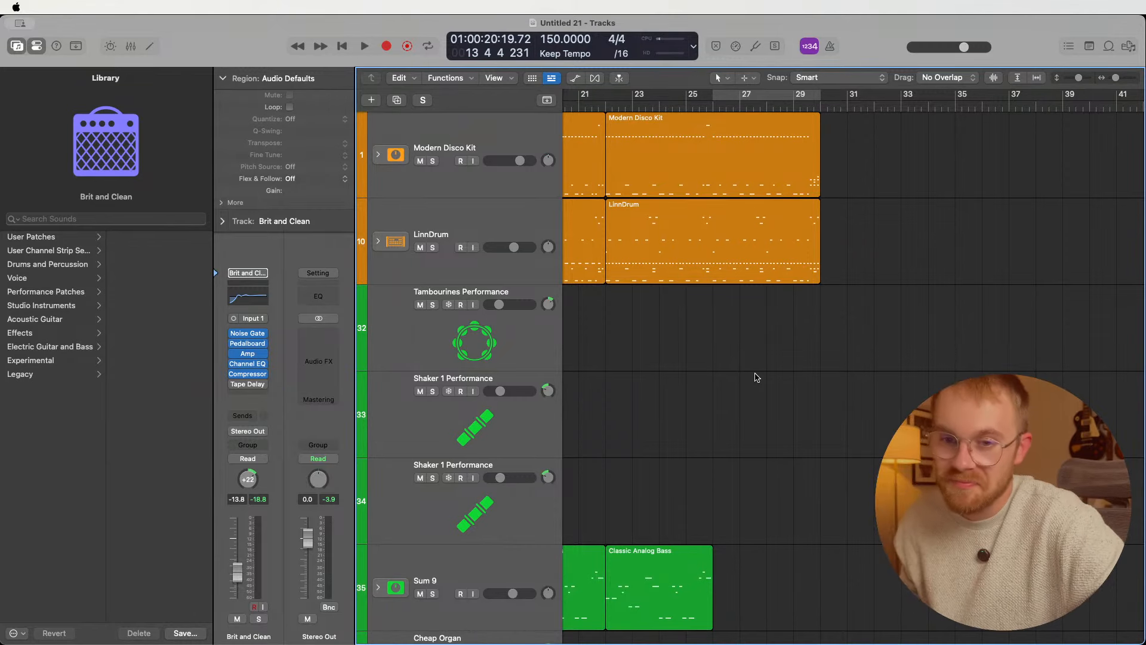
scroll(720, 384, left, 2)
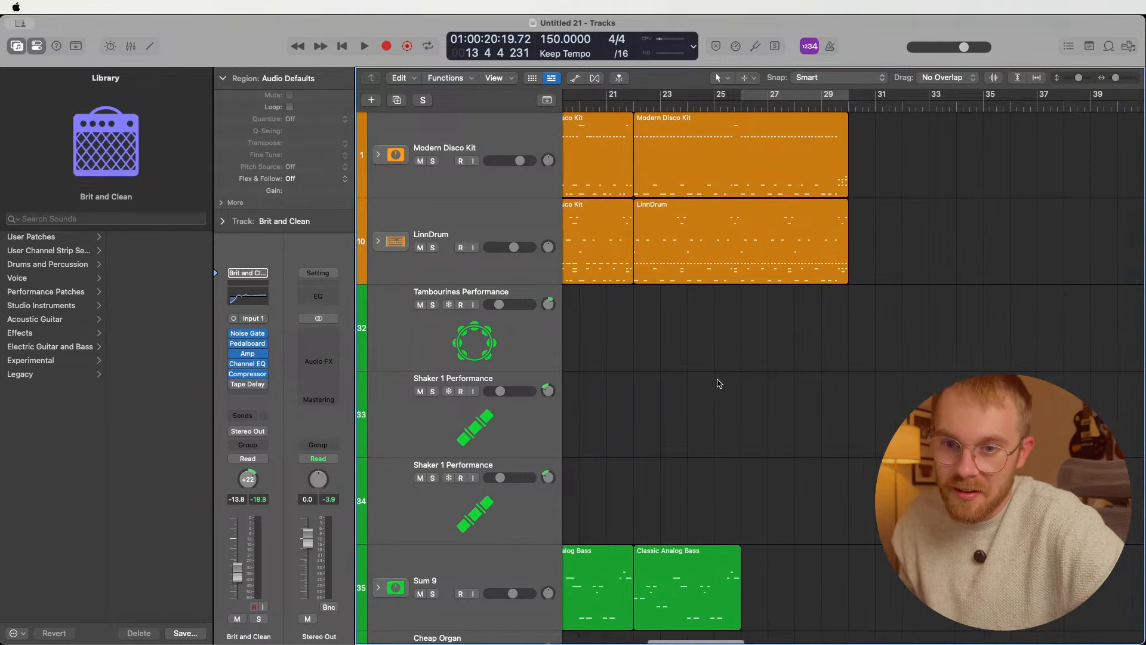
scroll(719, 383, right, 2)
scroll(714, 383, down, 4)
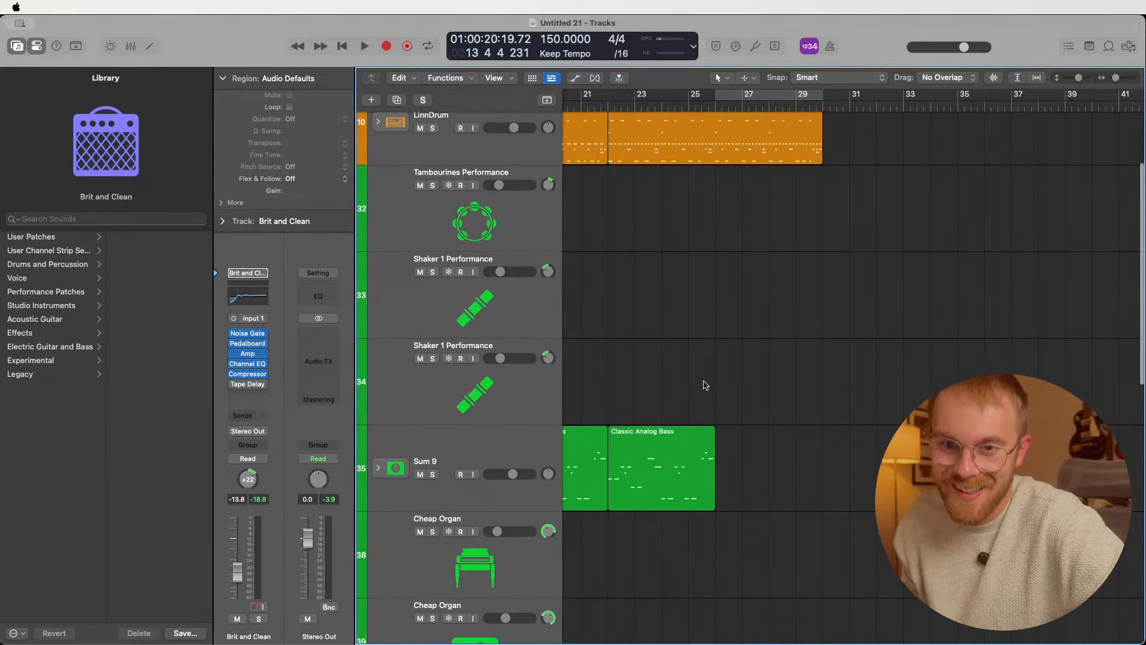
scroll(705, 385, down, 10)
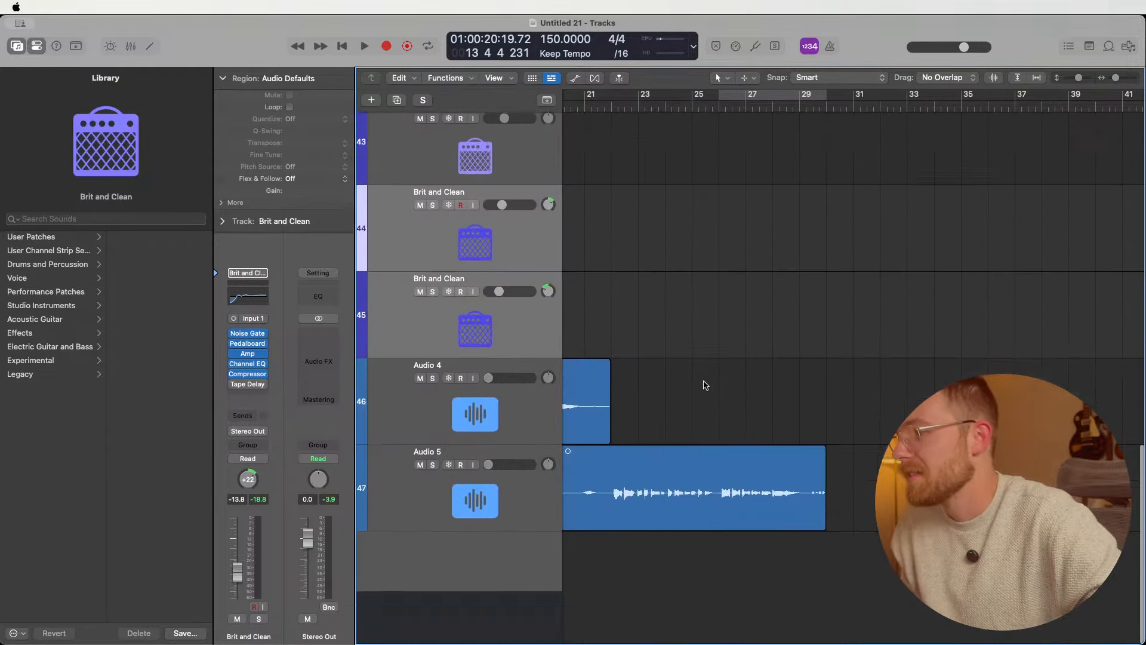
scroll(705, 385, up, 10)
scroll(704, 385, down, 10)
scroll(698, 376, left, 10)
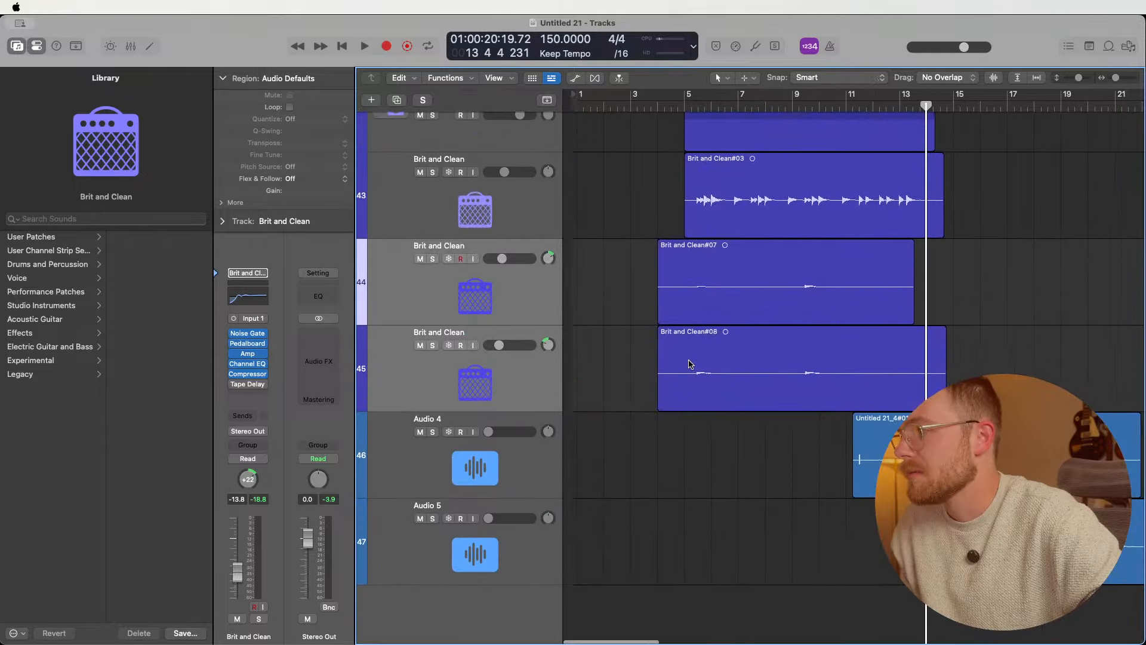
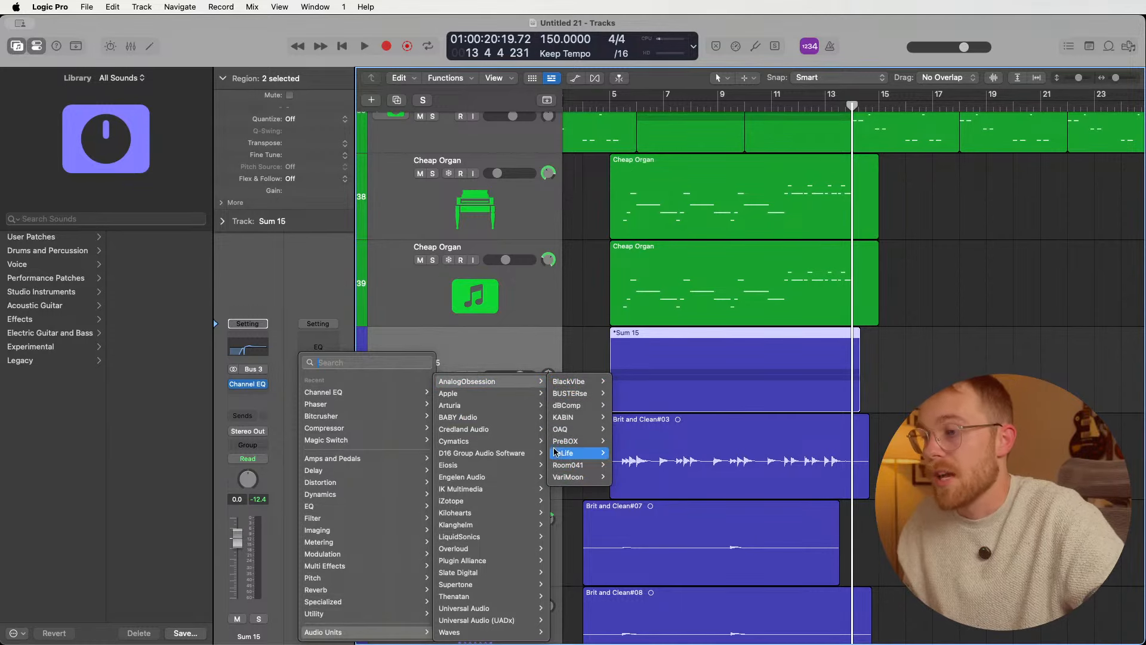
- Insert the AnalogObsession OAQ equalizer on the Stereo Out channel, leave its settings at default and close its window
mouse_move(576, 431)
click(616, 430)
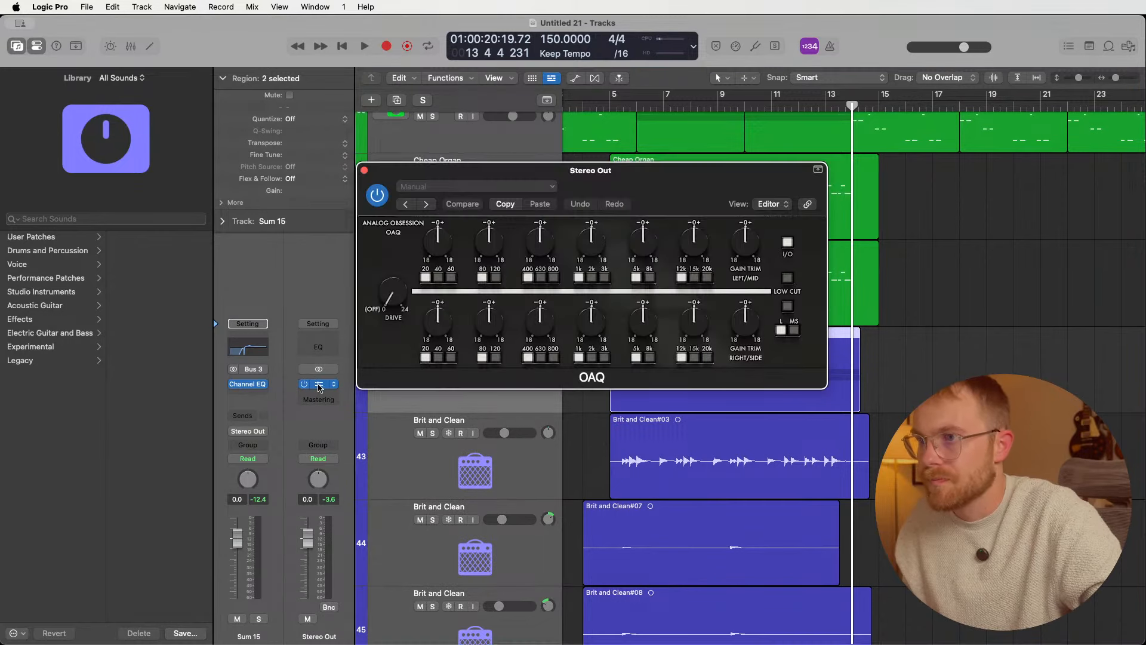
drag(654, 182, 365, 102)
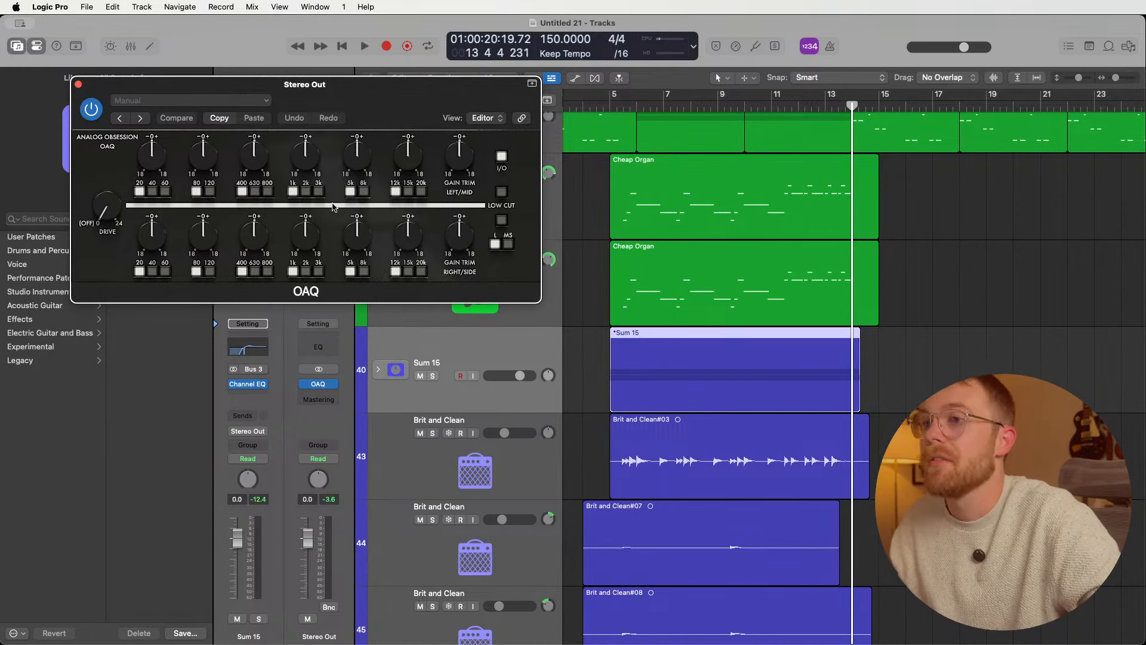
drag(365, 102, 362, 101)
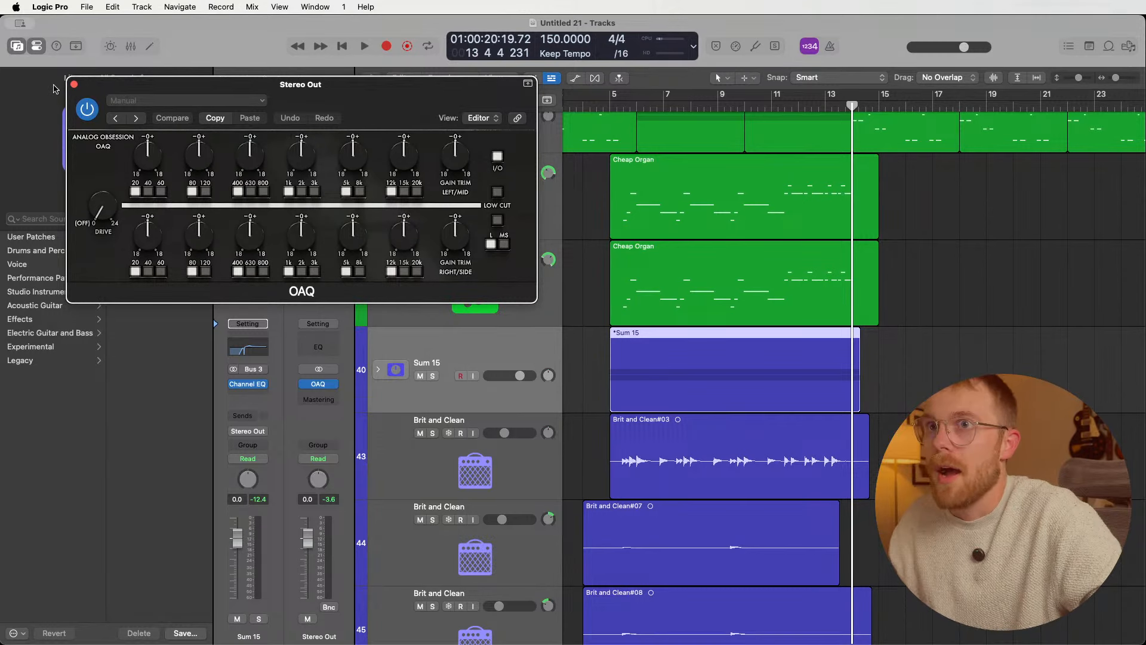
click(74, 86)
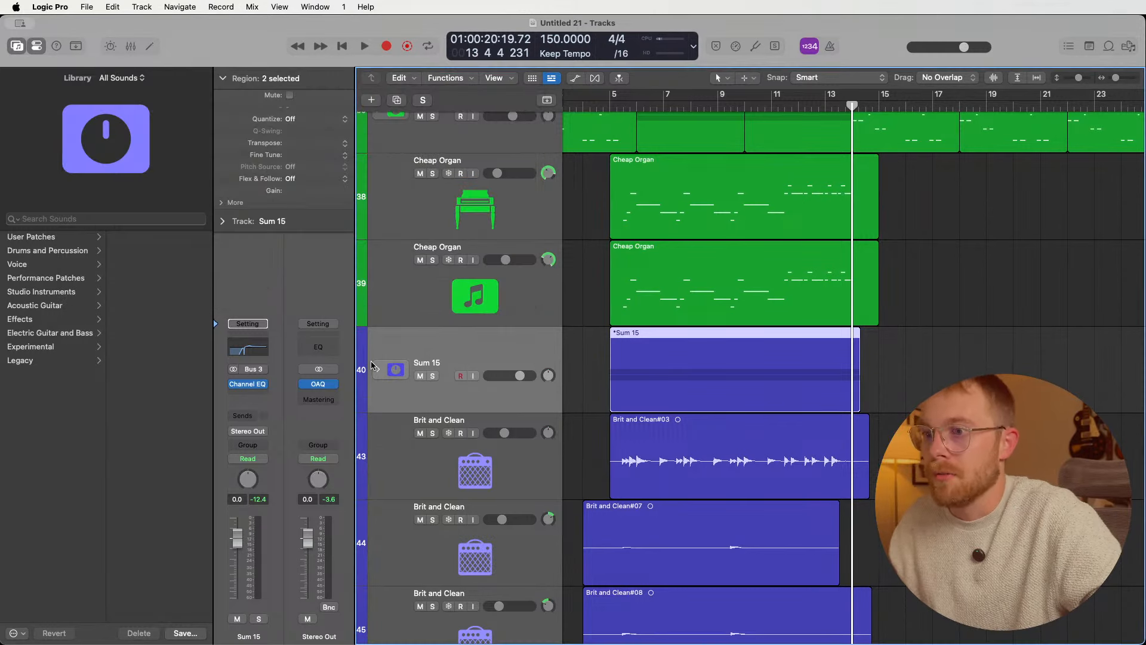
click(329, 396)
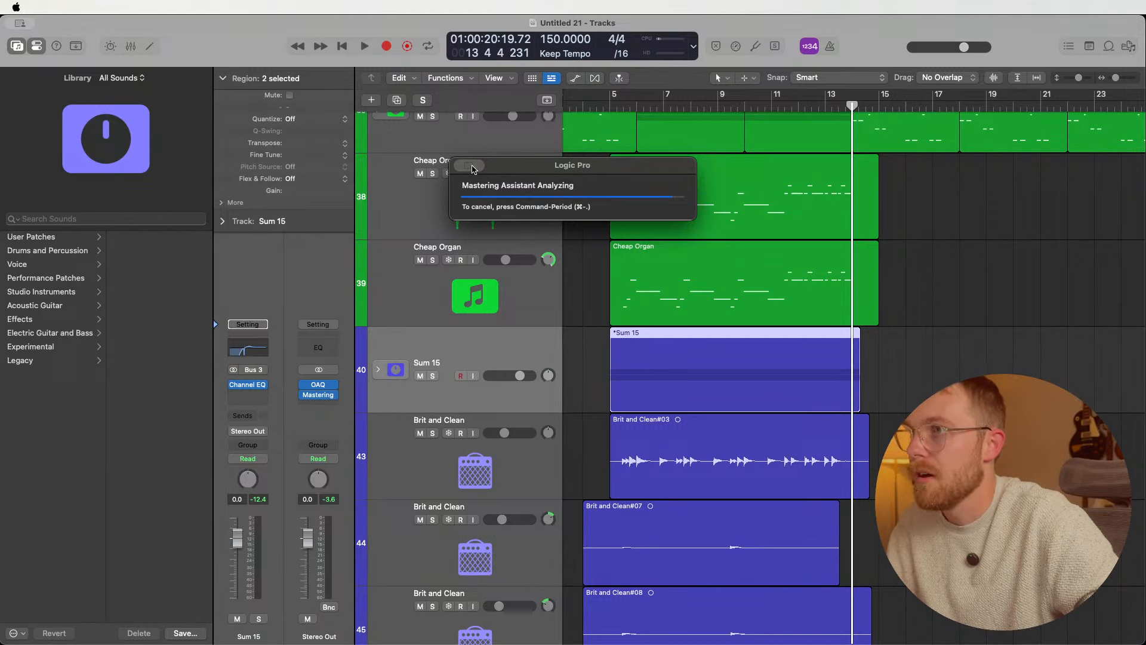
click(335, 395)
click(332, 397)
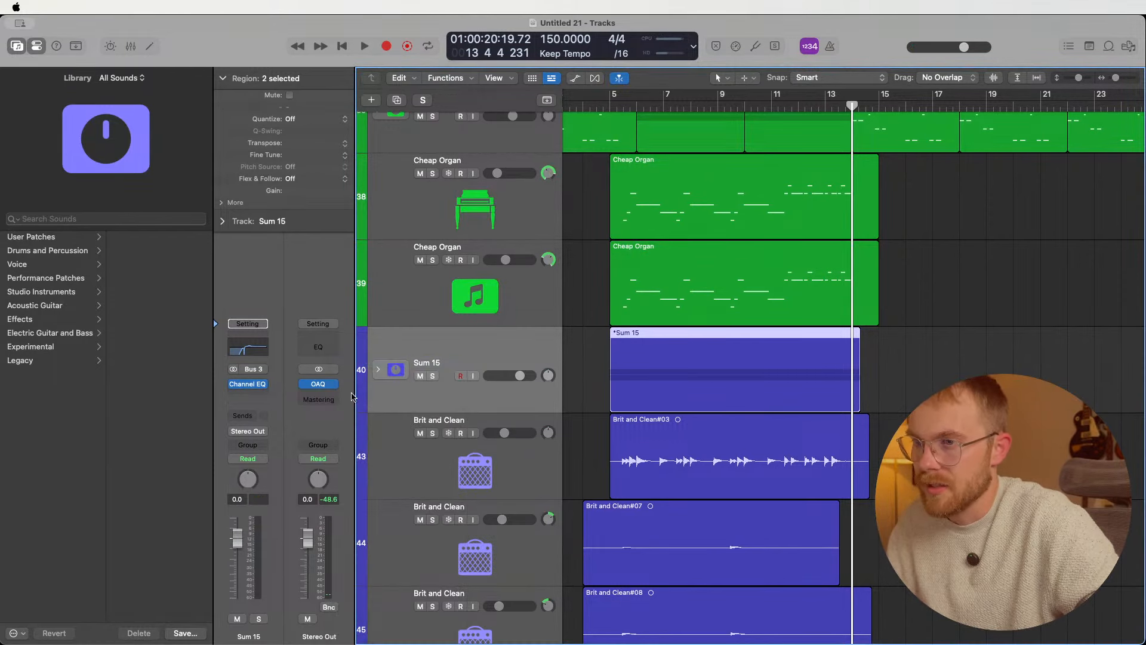
- Insert the AnalogObsession BUSTERse compressor after OAQ on the Stereo Out and set its TR Mix to the halfway position
click(333, 397)
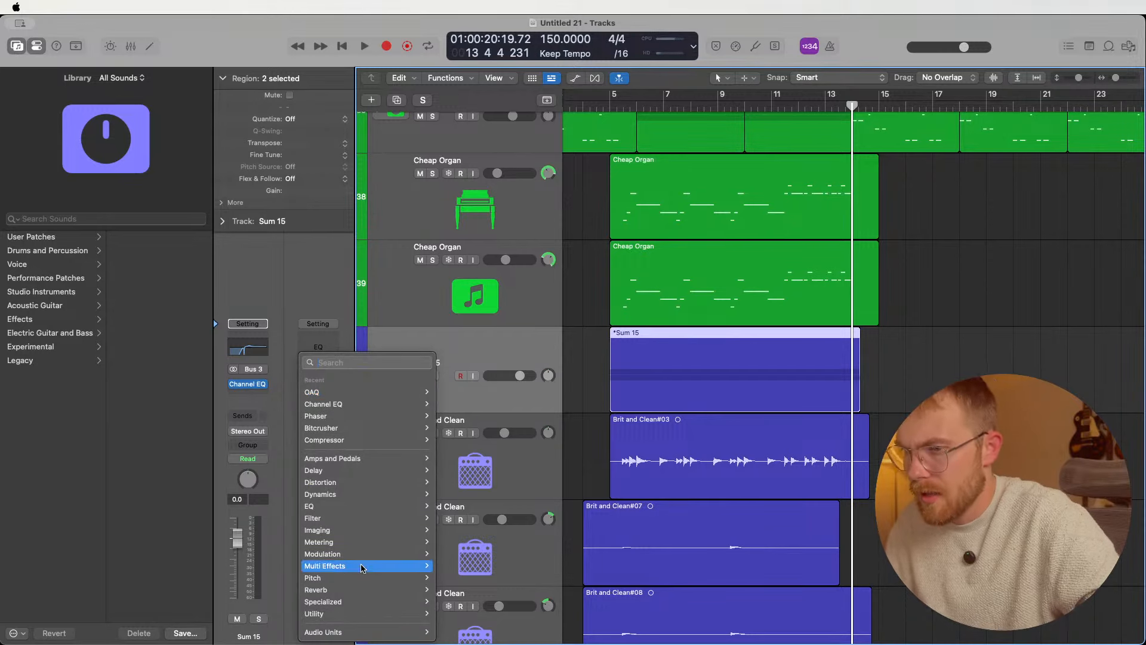
mouse_move(357, 631)
mouse_move(502, 381)
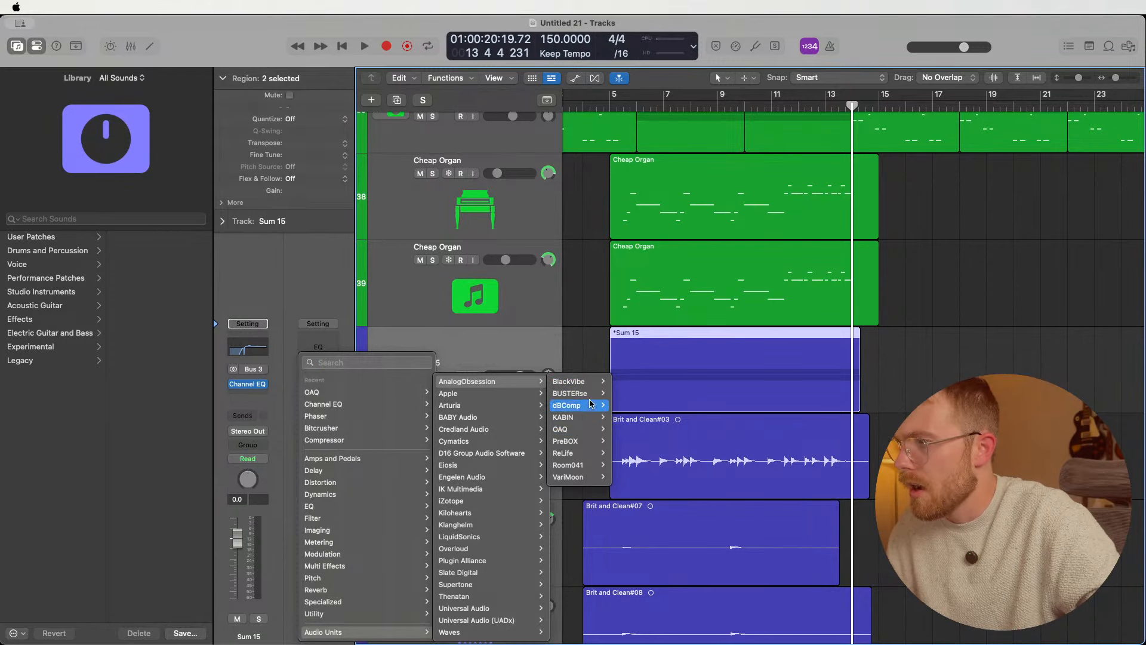
click(623, 395)
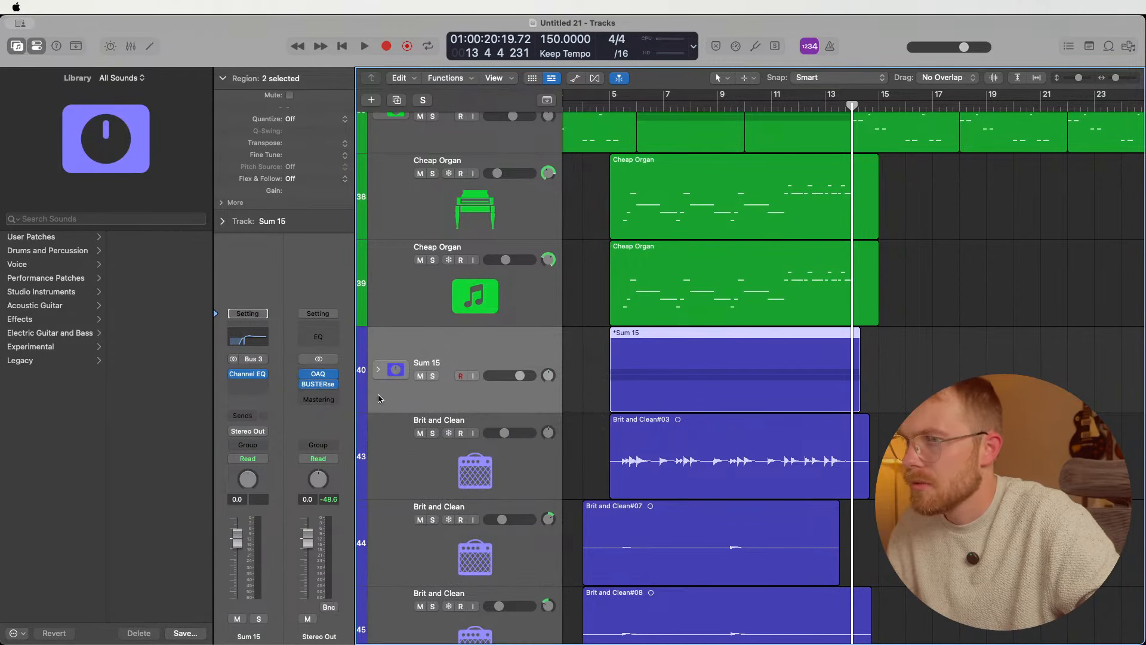
click(318, 385)
drag(592, 185, 301, 85)
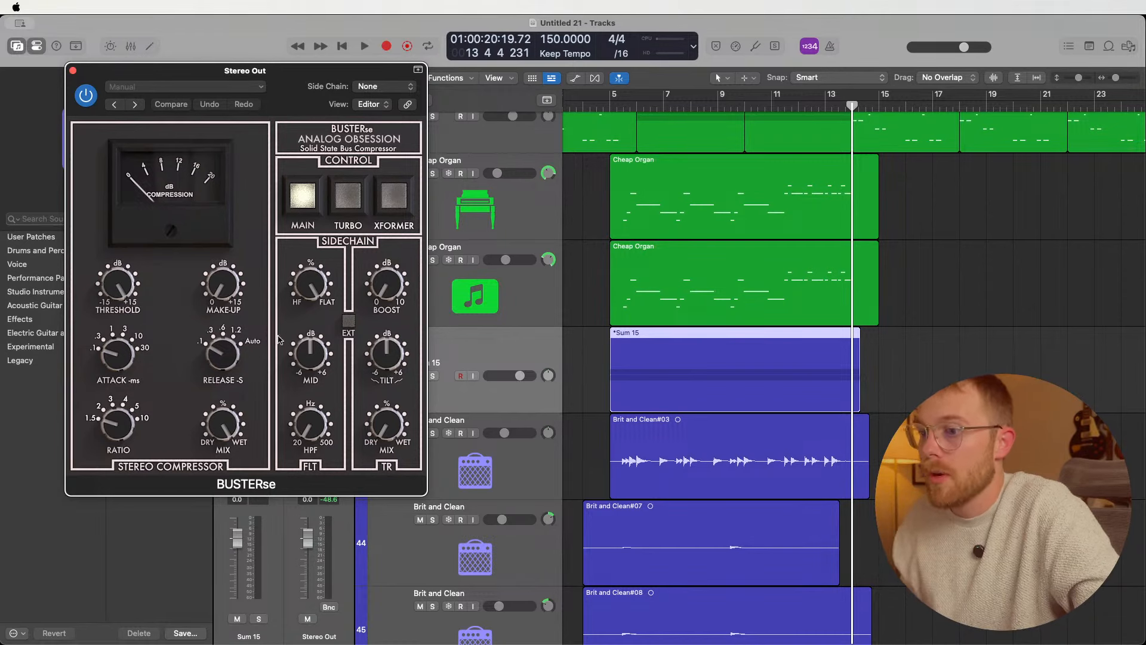
drag(385, 423, 394, 349)
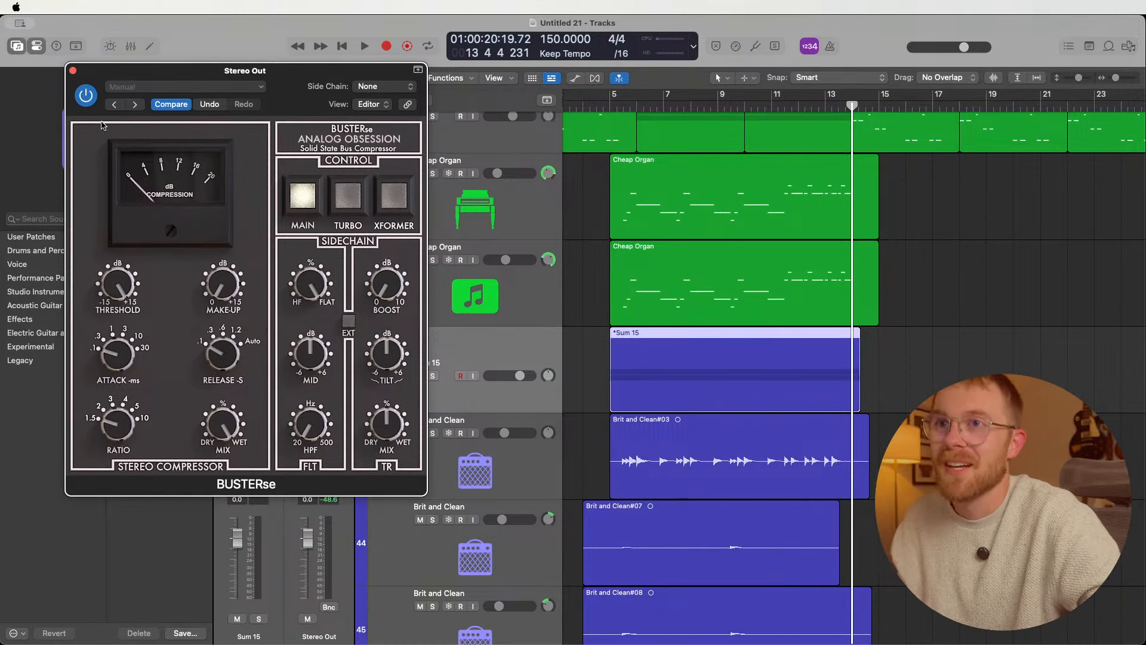
click(72, 70)
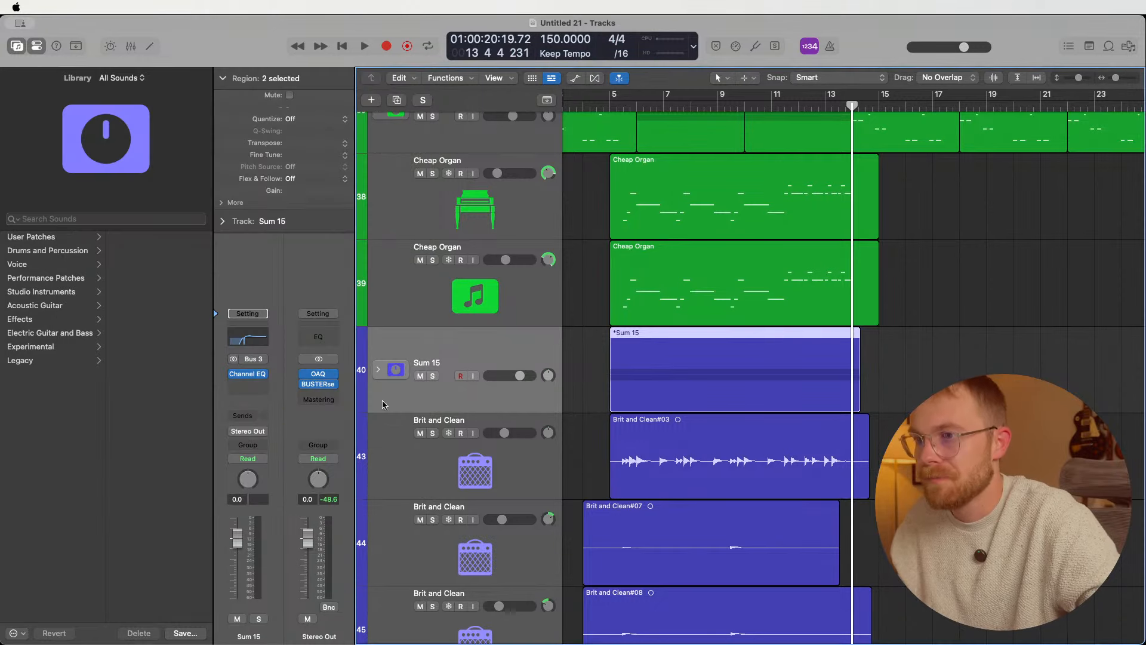
- Search for "master" and insert the stereo bx_masterdesk plug-in after BUSTERse on the Stereo Out, moving its window clear of the arrangement
click(318, 394)
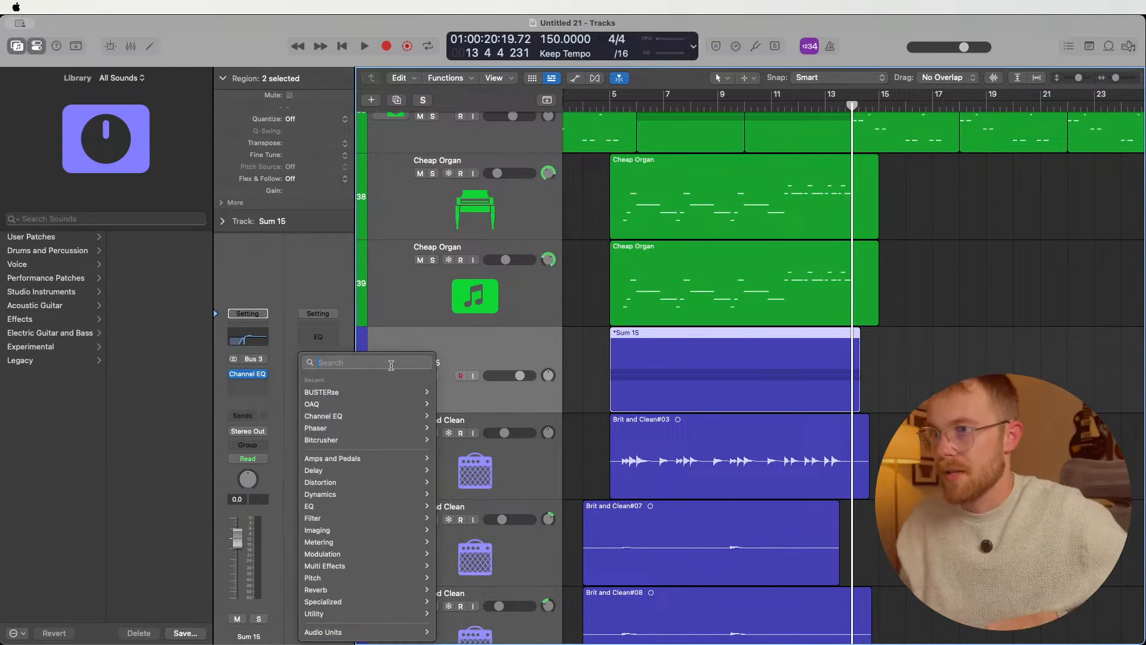
text(master)
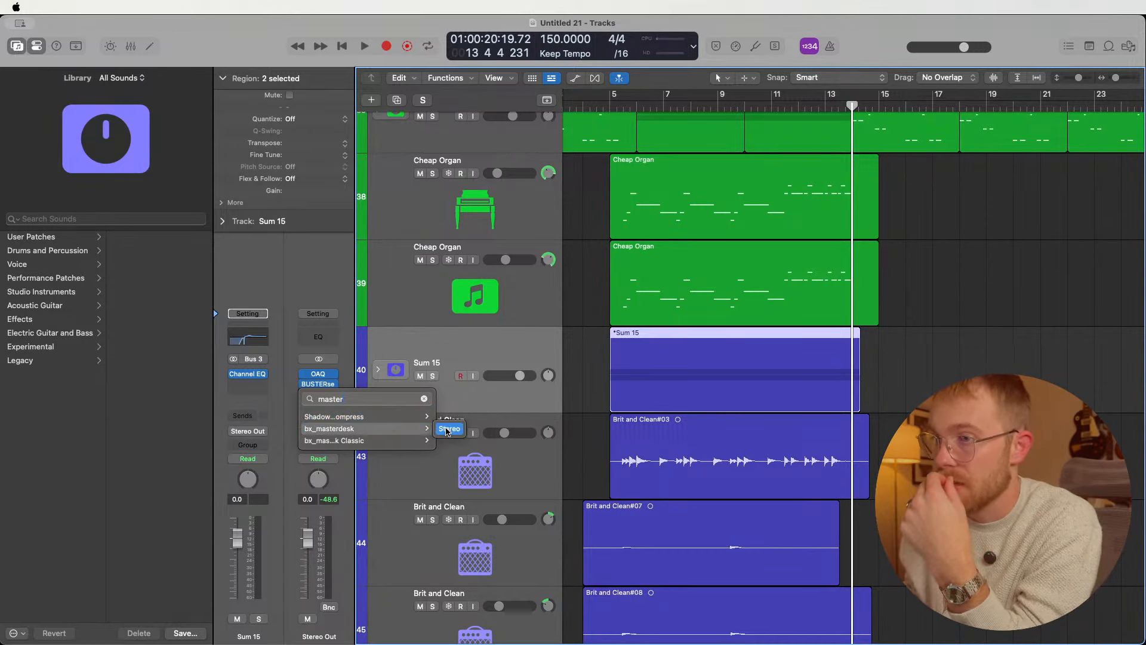
click(334, 428)
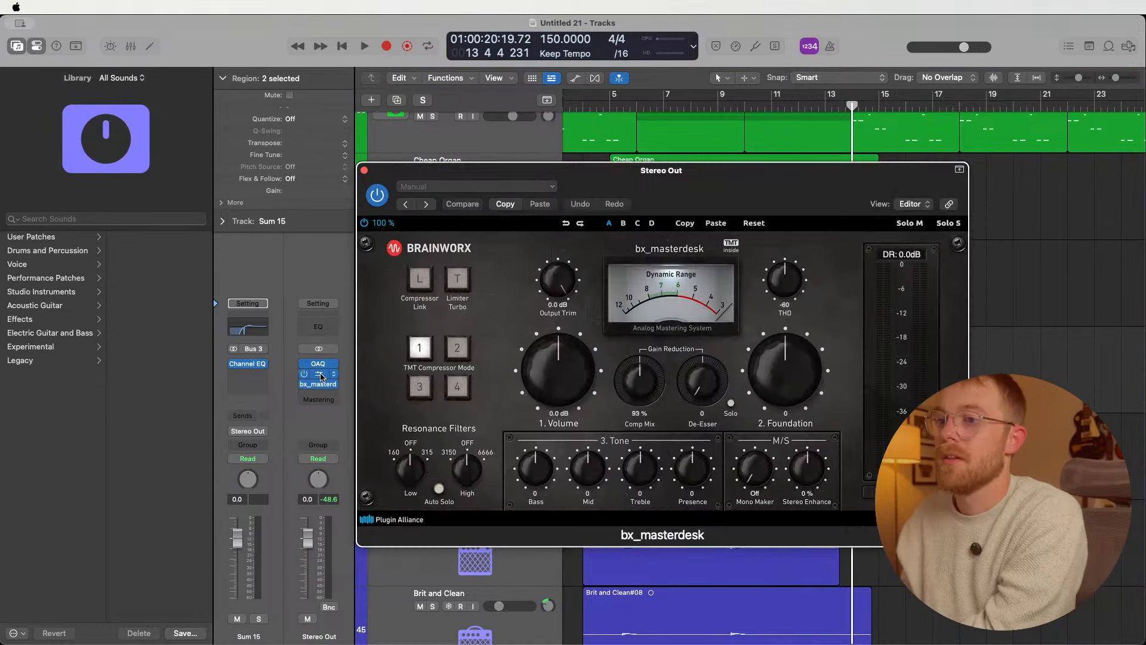
drag(629, 188, 301, 86)
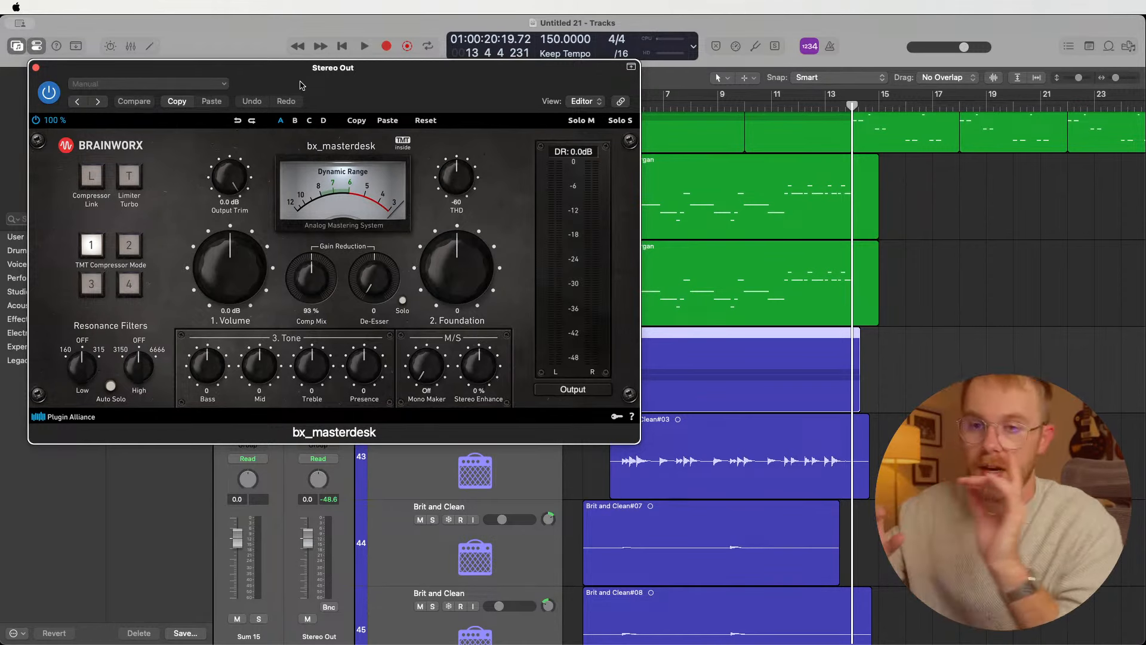
- Set the cycle range from bar 6 to bar 14, keeping the bx_masterdesk window open beside the arrangement
drag(298, 84, 709, 104)
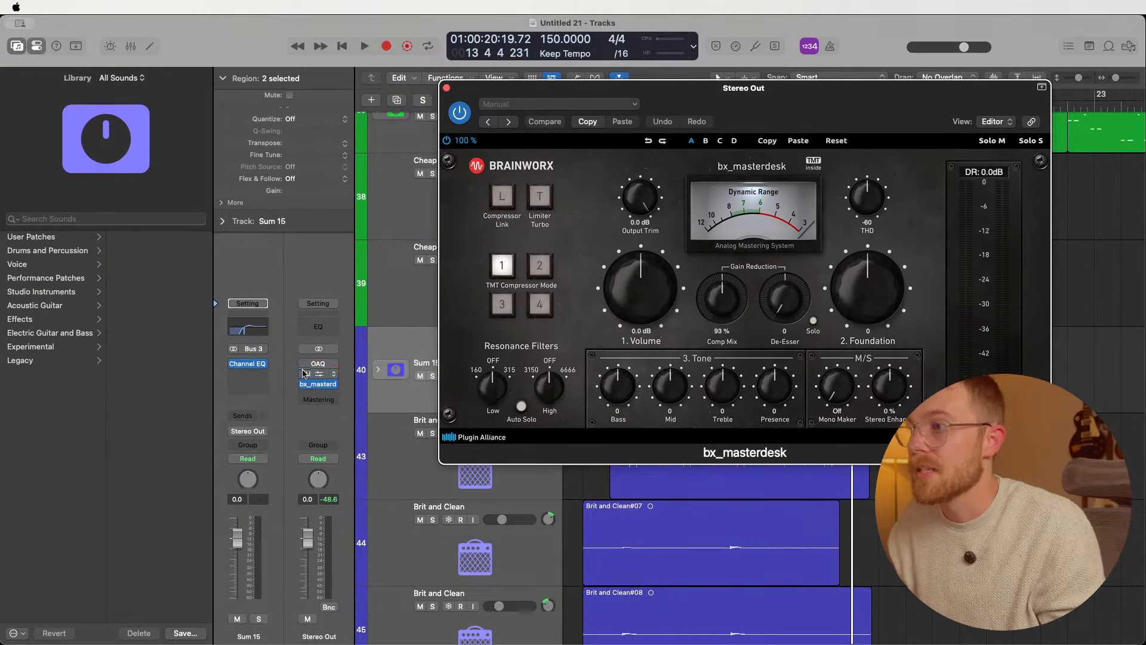
drag(826, 95, 396, 146)
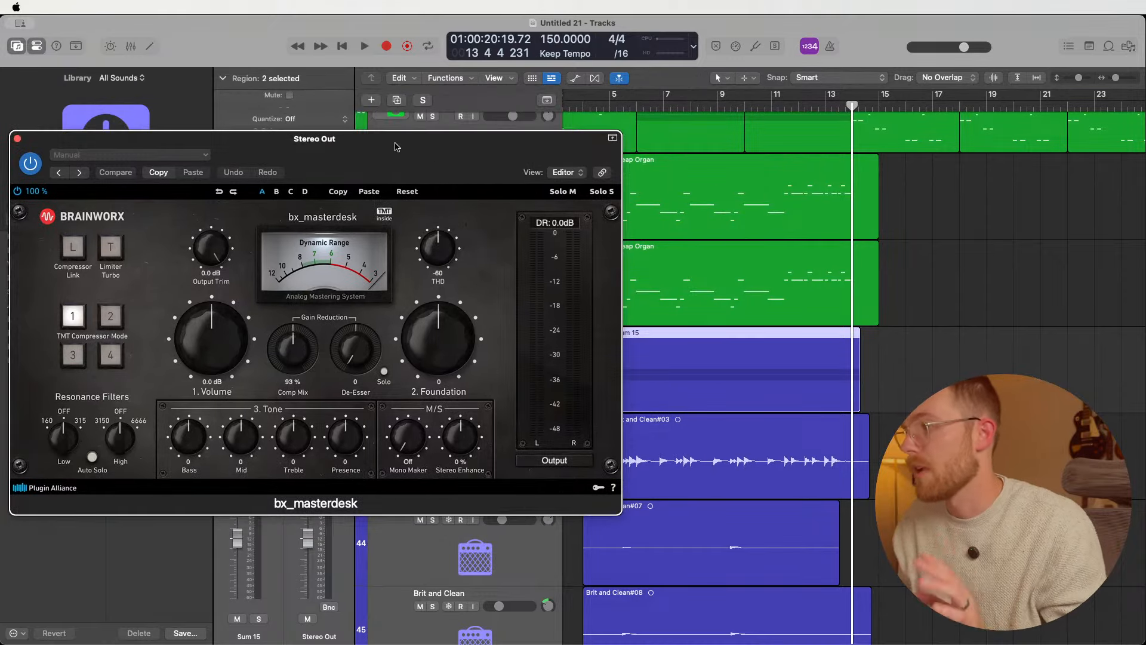
scroll(699, 222, up, 10)
drag(636, 99, 852, 99)
drag(443, 156, 470, 110)
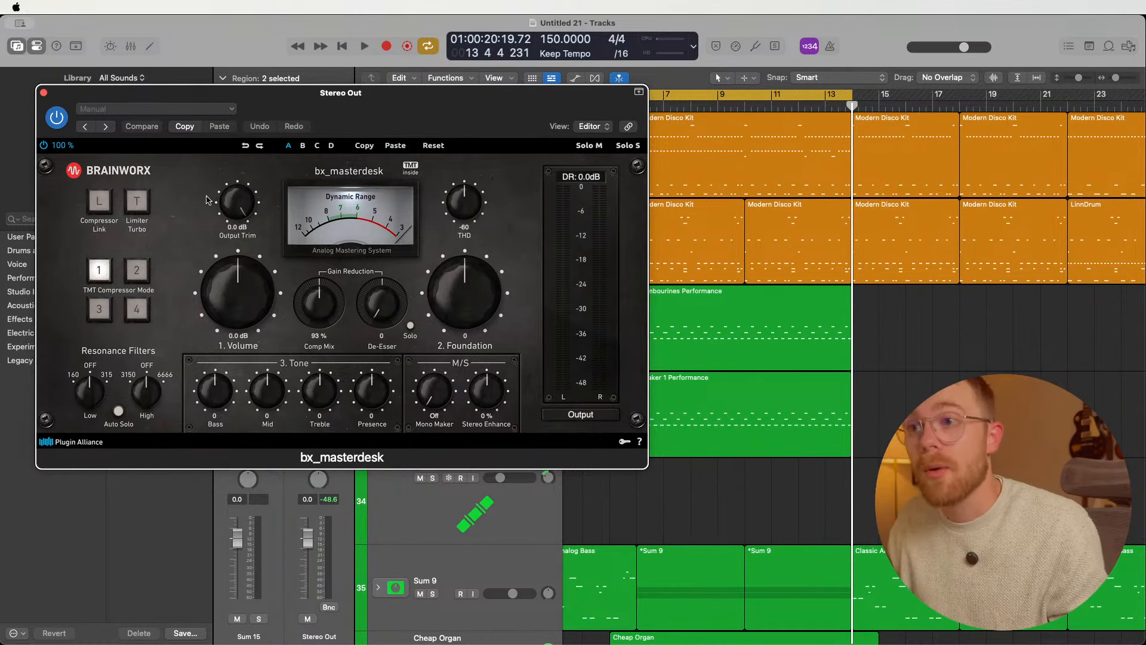
- Set the bx_masterdesk Output Trim to -1.0 dB and, with the loop playing, raise its Volume to 5.2 dB
drag(245, 204, 245, 216)
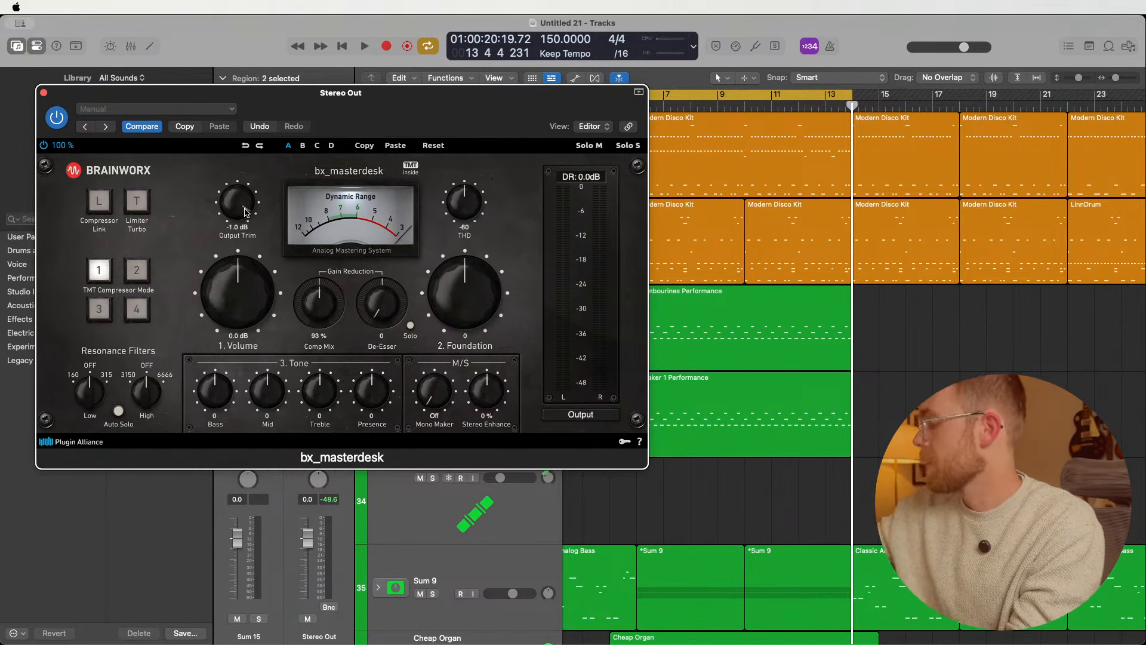
key(space)
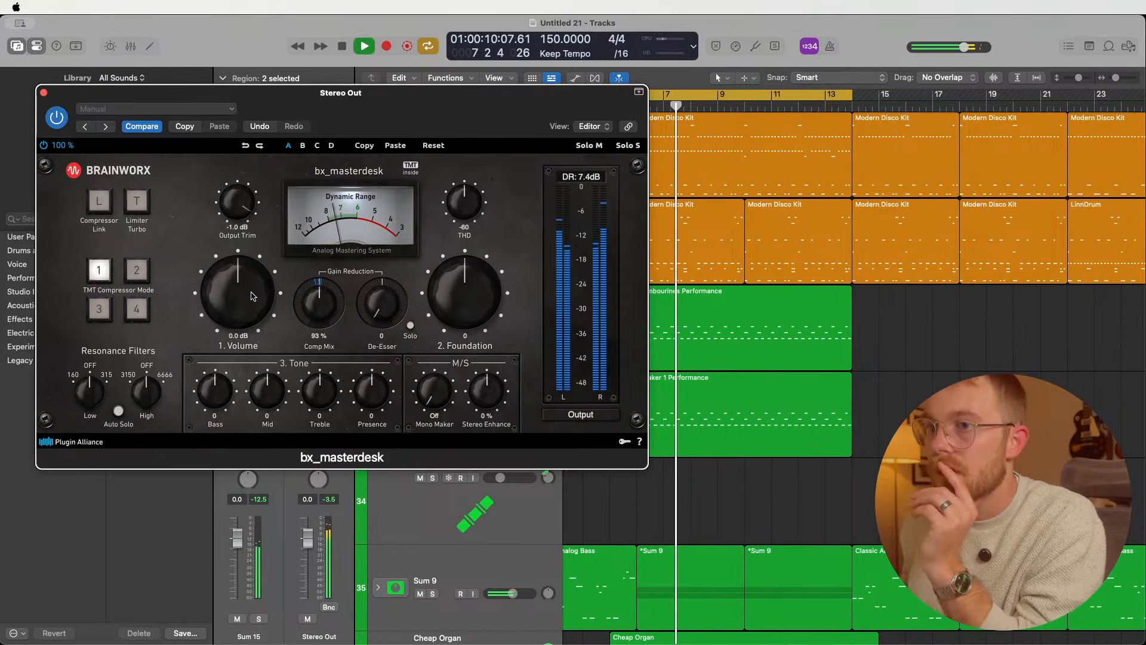
drag(249, 288, 257, 280)
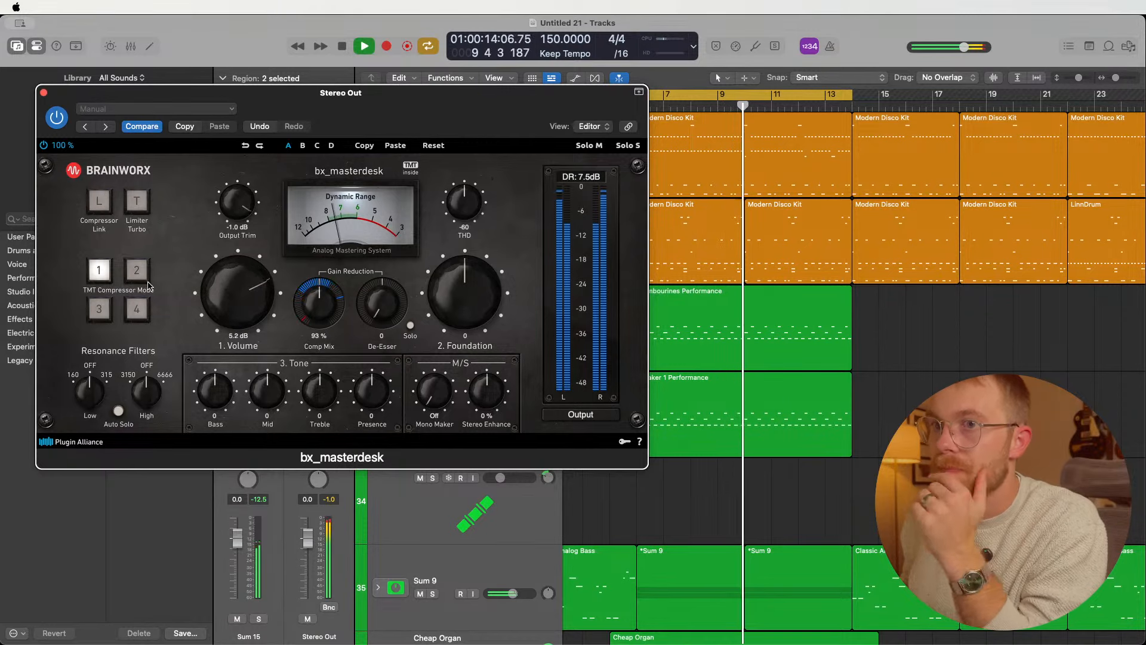
key(space)
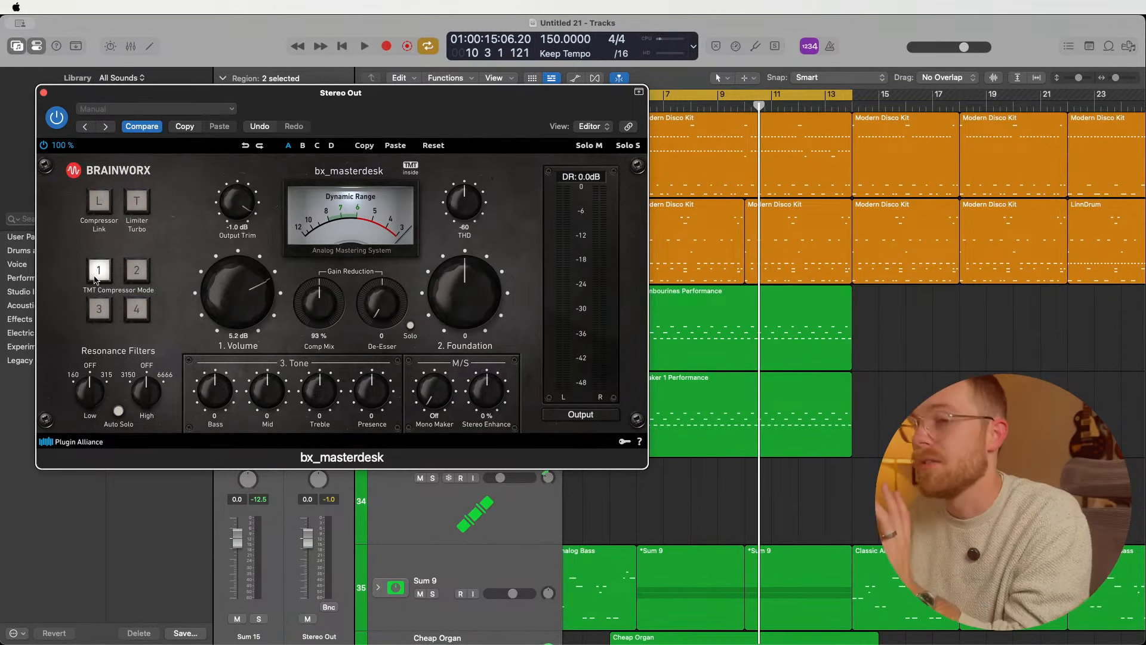
- Set the bx_masterdesk Comp Mix to 86 % and the De-Esser to 60, leaving the de-esser solo off
drag(322, 311, 340, 403)
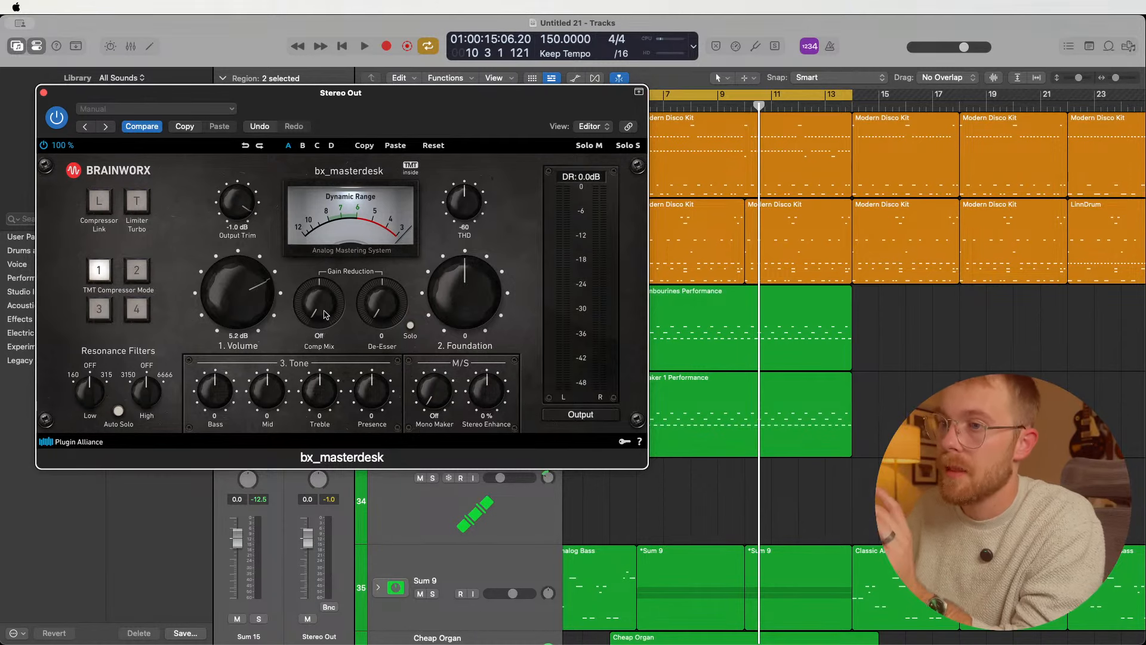
drag(325, 310, 321, 310)
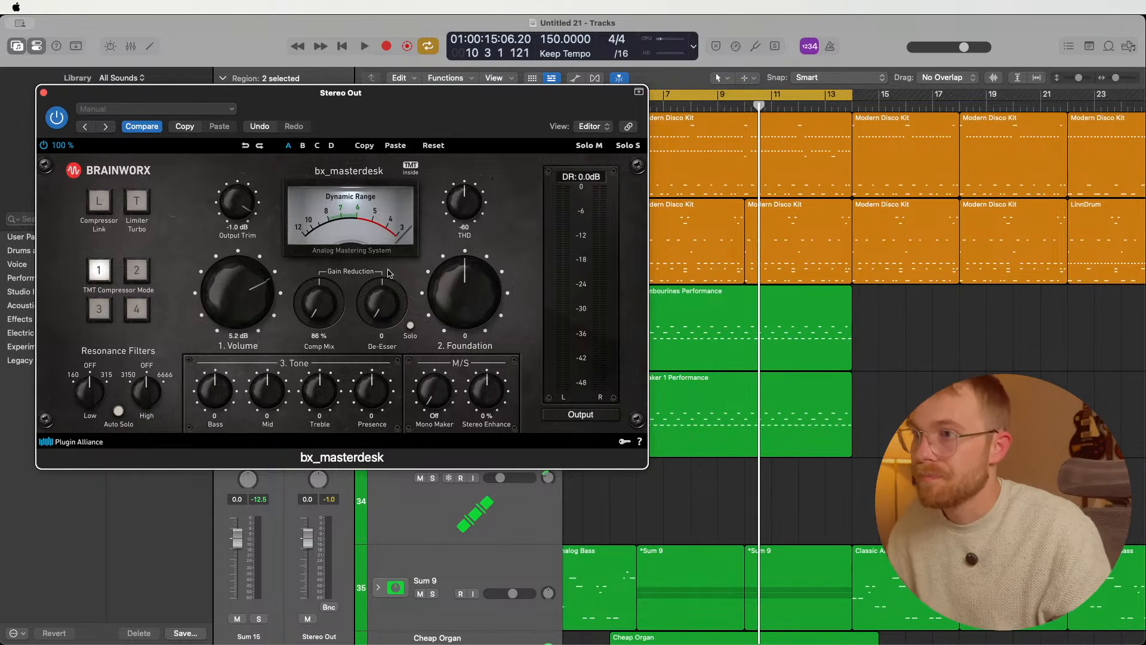
mouse_move(385, 304)
mouse_down()
mouse_move(399, 124)
mouse_move(393, 309)
mouse_up()
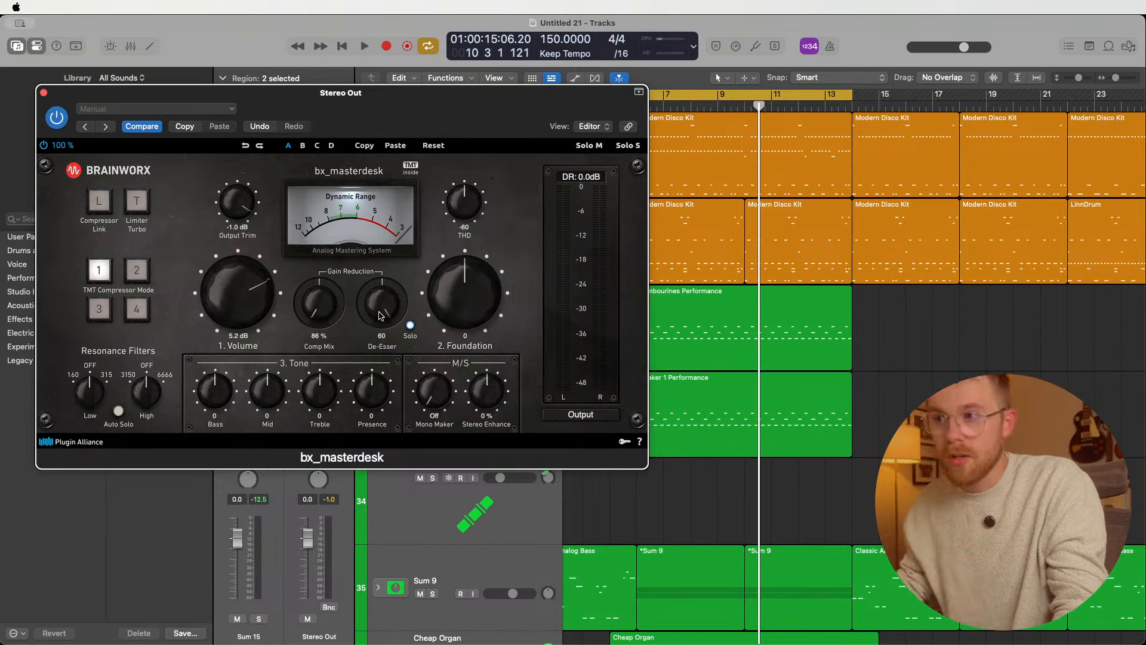
click(410, 327)
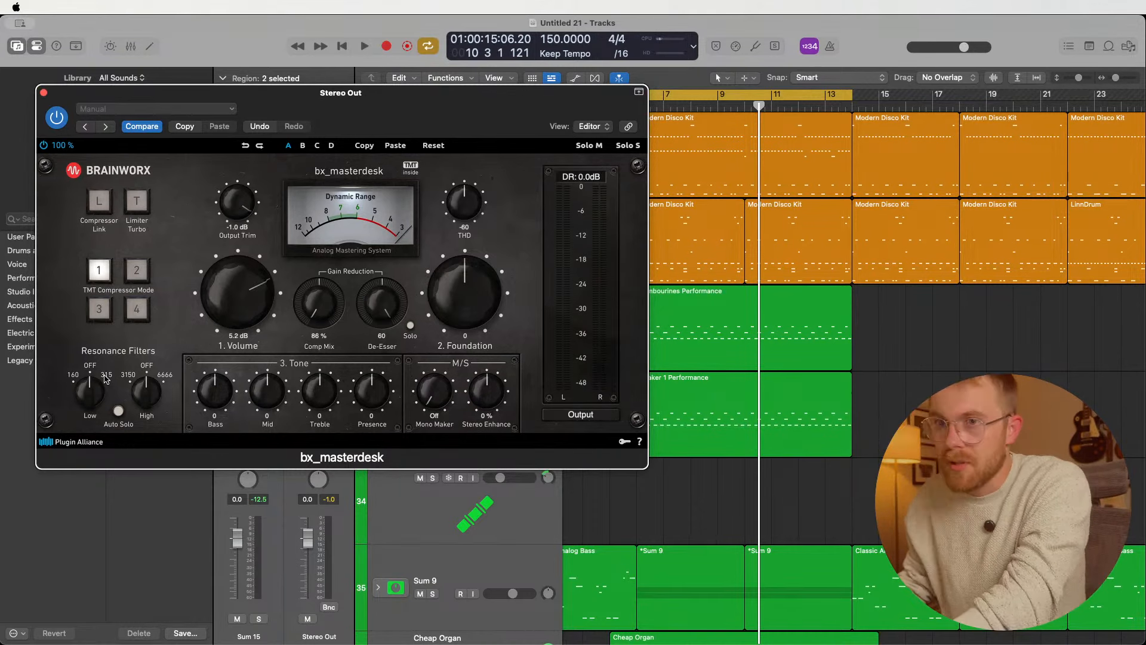
- Sweep the low Resonance Filter with Auto Solo during playback, leave it near 160 and turn Auto Solo off
key(space)
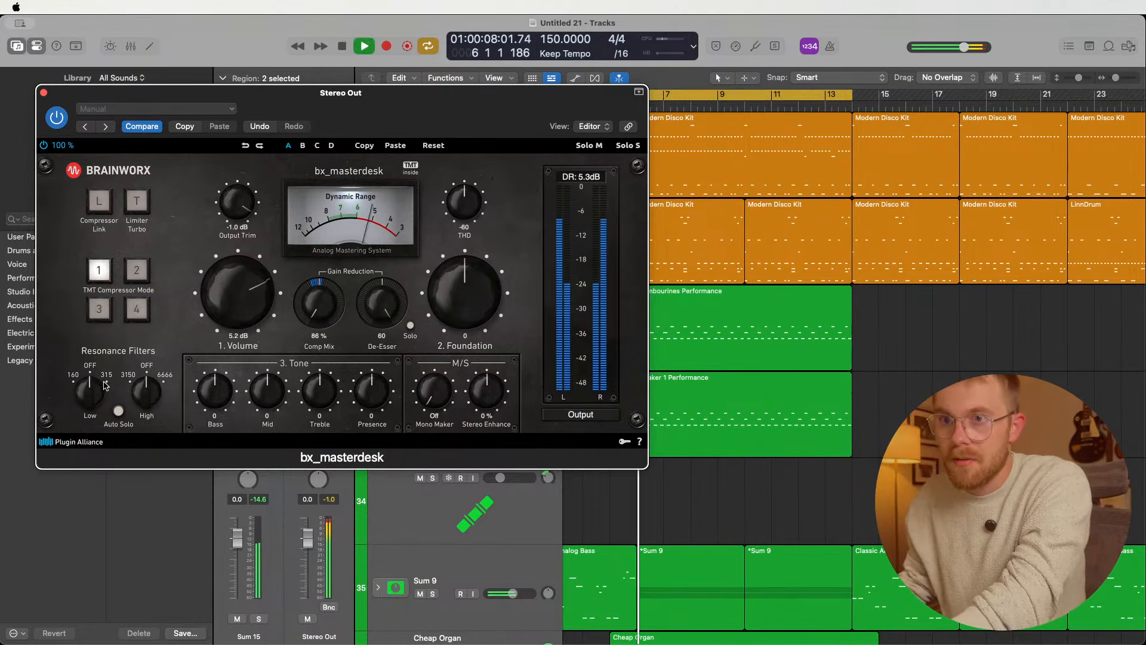
click(119, 411)
drag(89, 391, 88, 458)
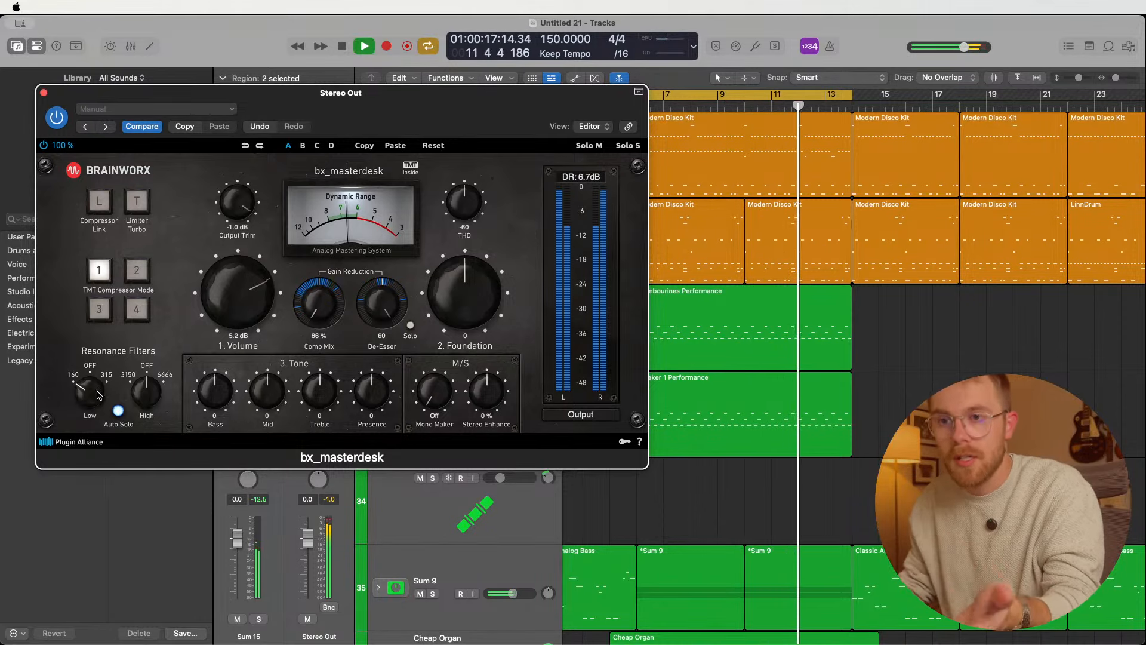
mouse_move(99, 395)
mouse_down()
mouse_move(100, 381)
mouse_move(96, 412)
mouse_up()
click(118, 411)
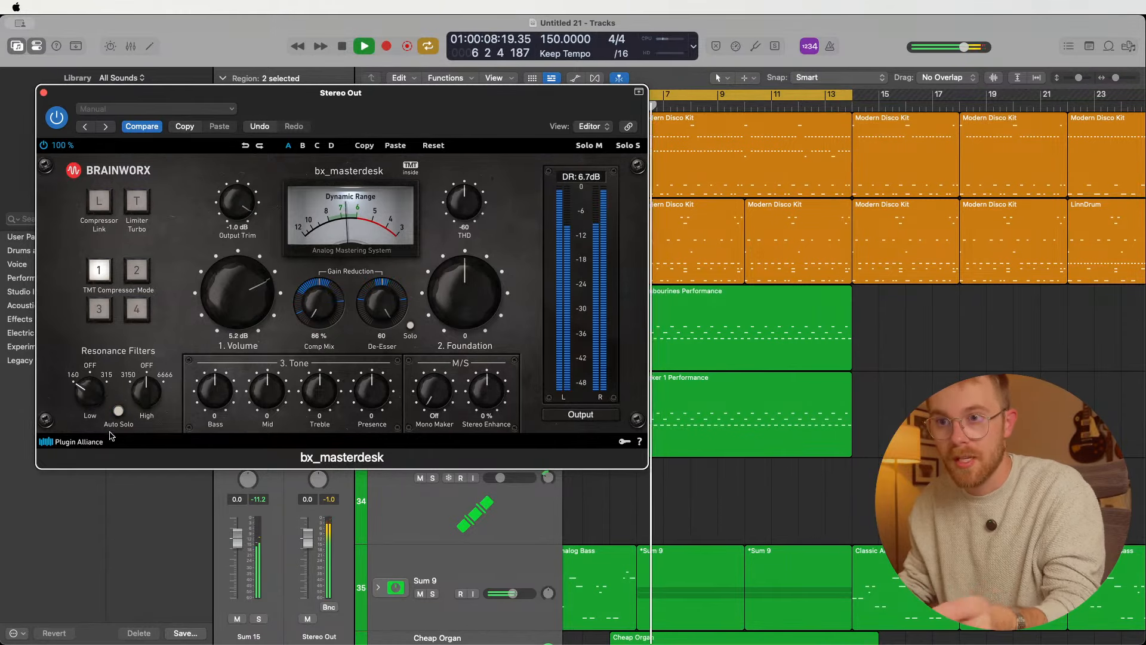
key(space)
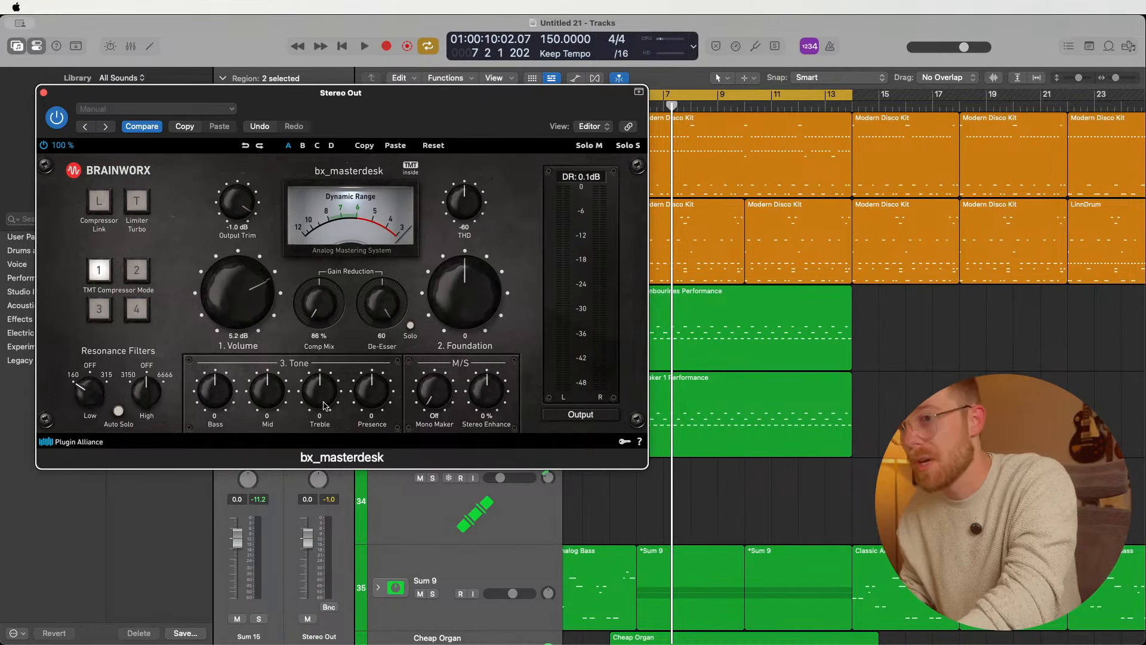
- Review the OAQ equalizer's settings on the Stereo Out, close it and return to the bx_masterdesk window
drag(216, 92, 797, 256)
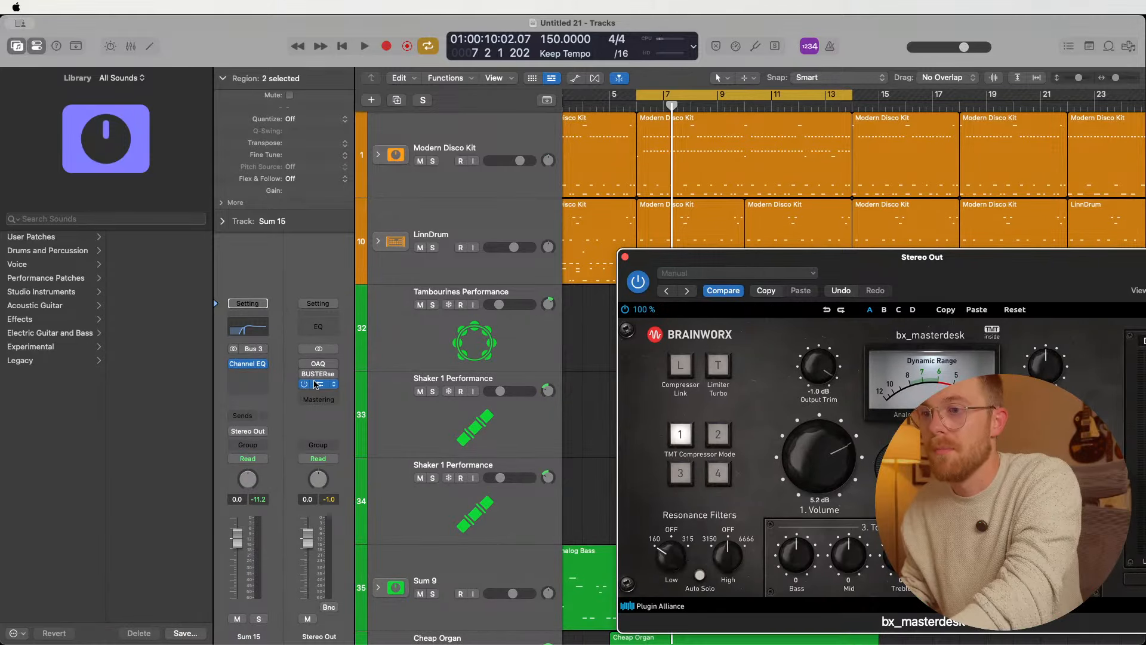
click(320, 364)
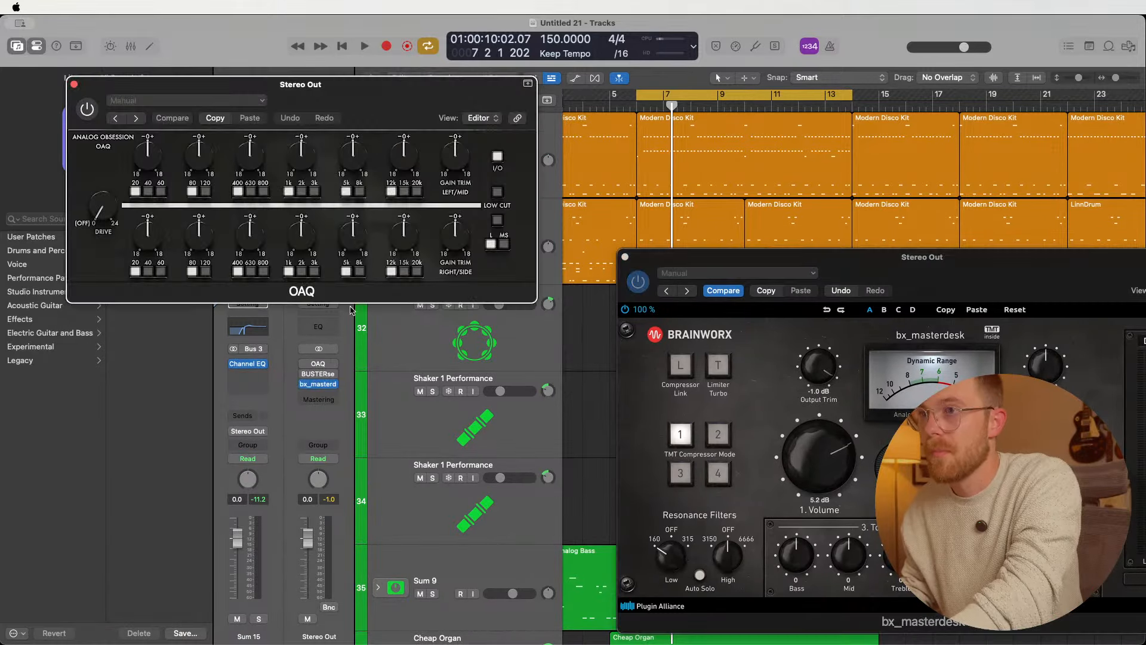
click(74, 86)
drag(932, 270, 330, 104)
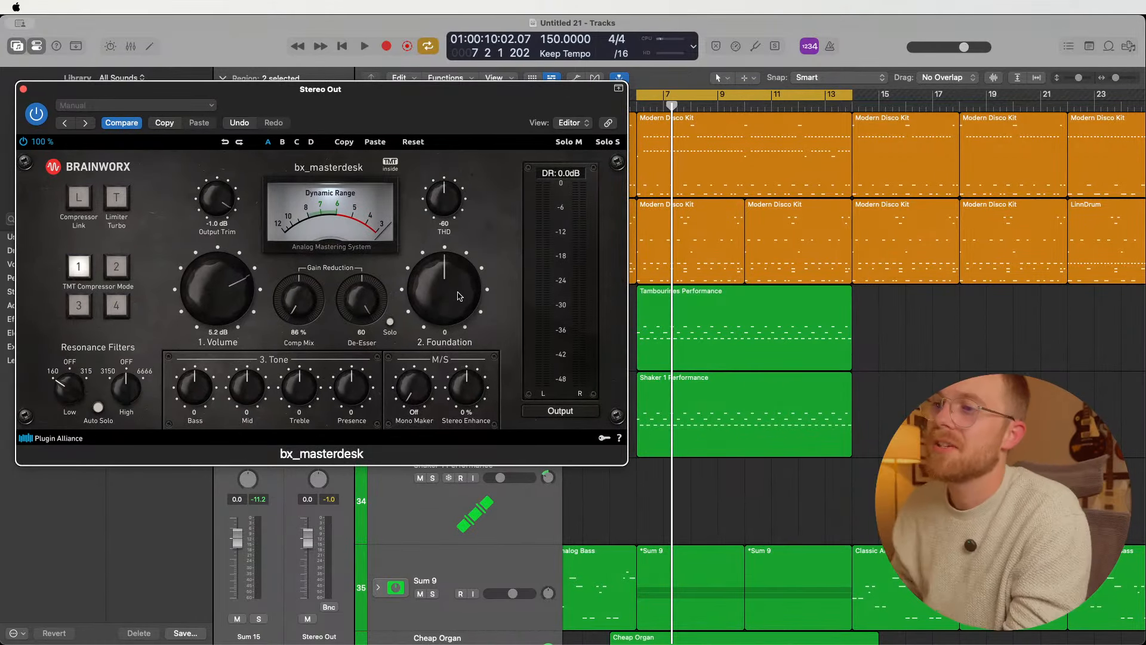
- Set the bx_masterdesk Foundation to -2 and the Mono Maker to 300 Hz
mouse_move(460, 295)
mouse_down()
mouse_move(467, 232)
mouse_move(456, 305)
mouse_up()
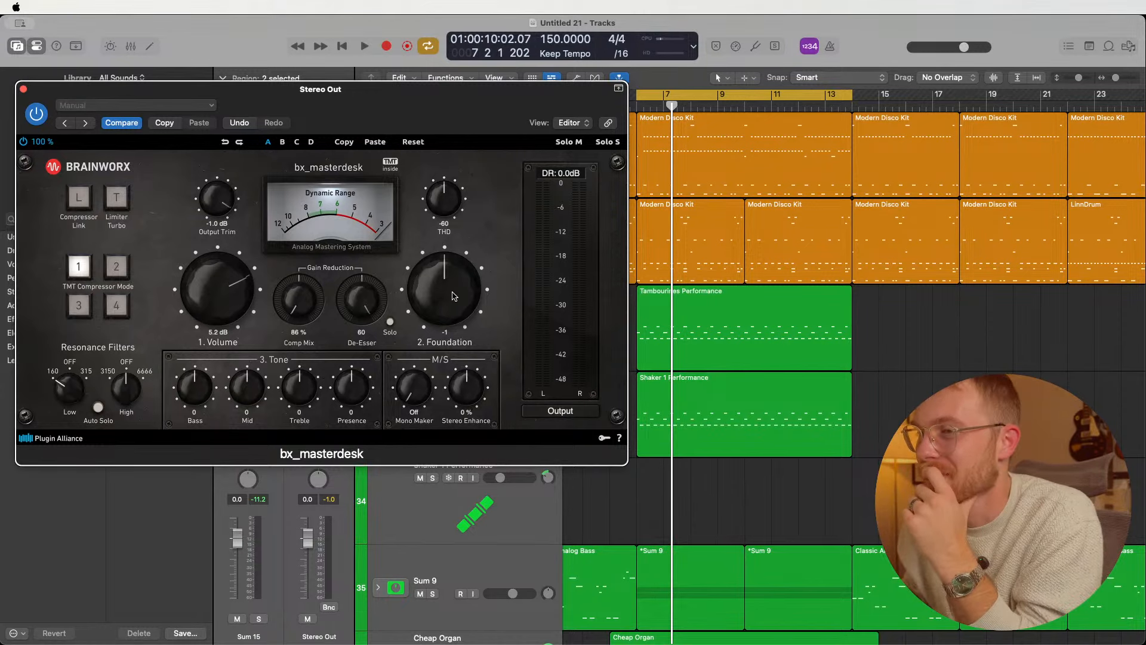
scroll(455, 296, up, 1)
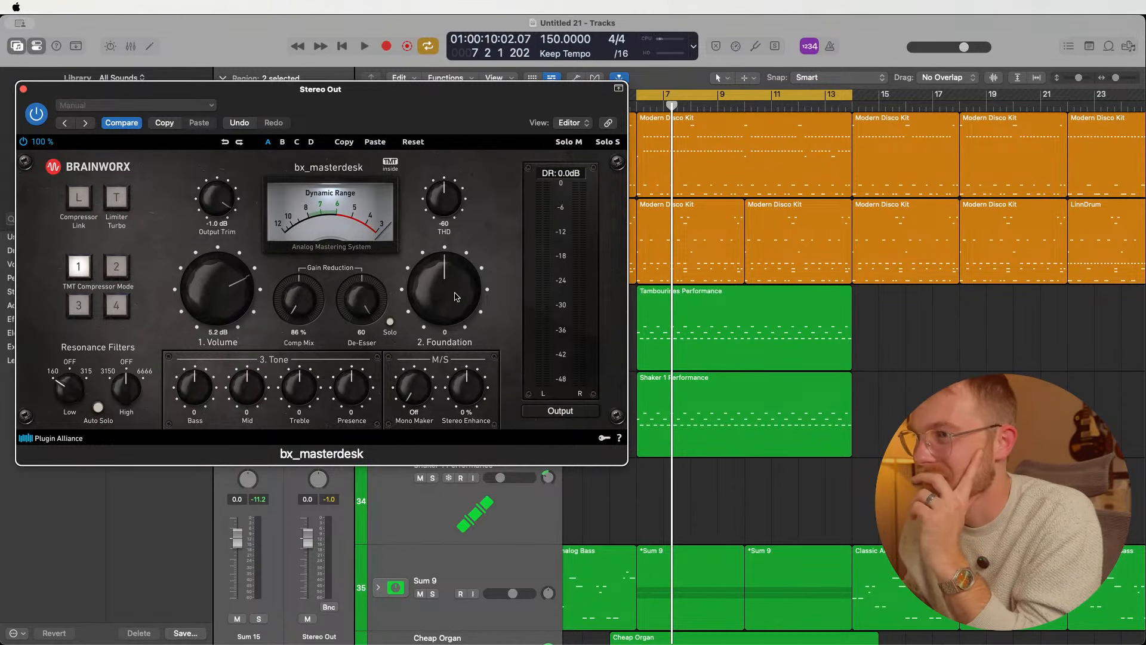
scroll(457, 296, down, 2)
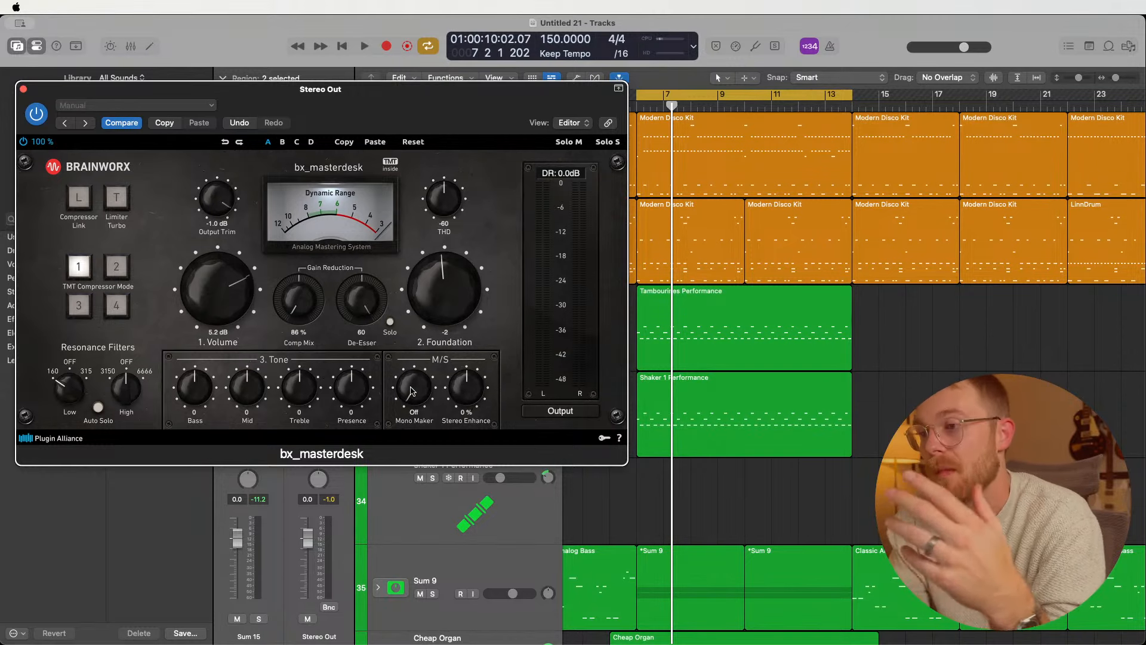
drag(411, 391, 421, 271)
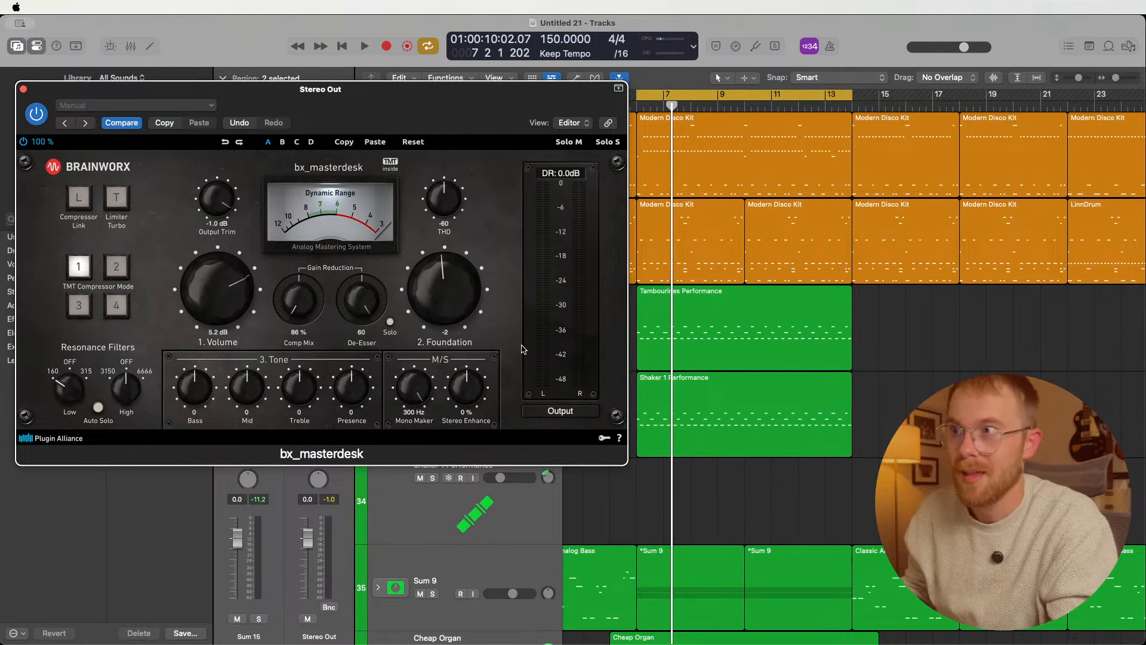
- Try the mid solo, set Stereo Enhance to 59 % while playing with the side solo, and switch the solo off
click(569, 142)
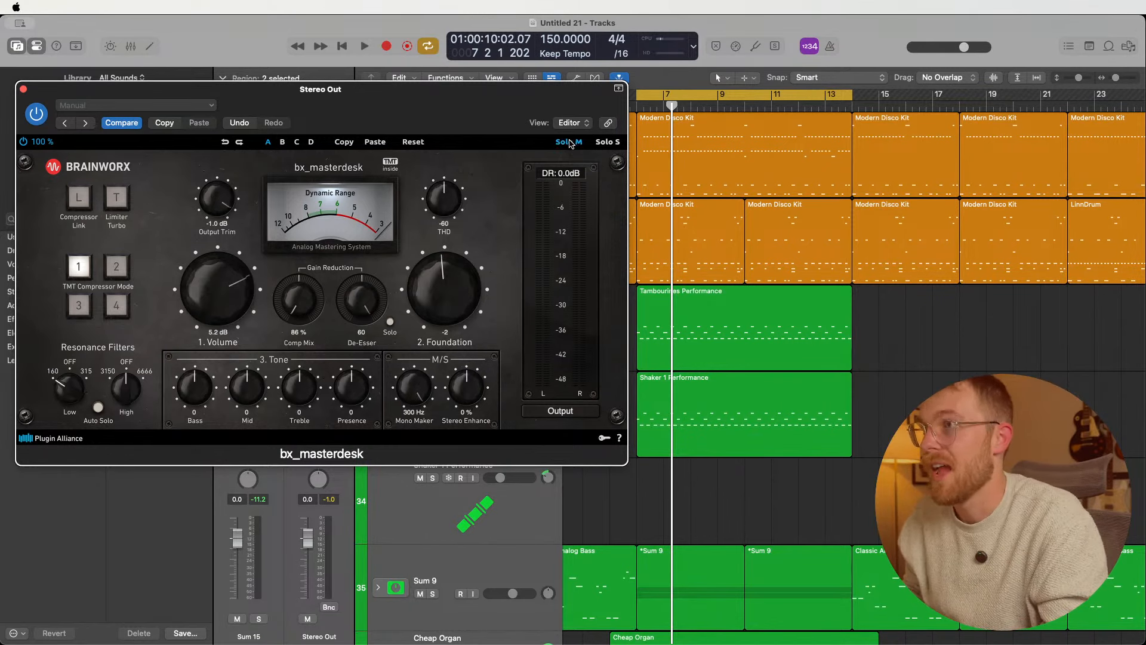
click(570, 143)
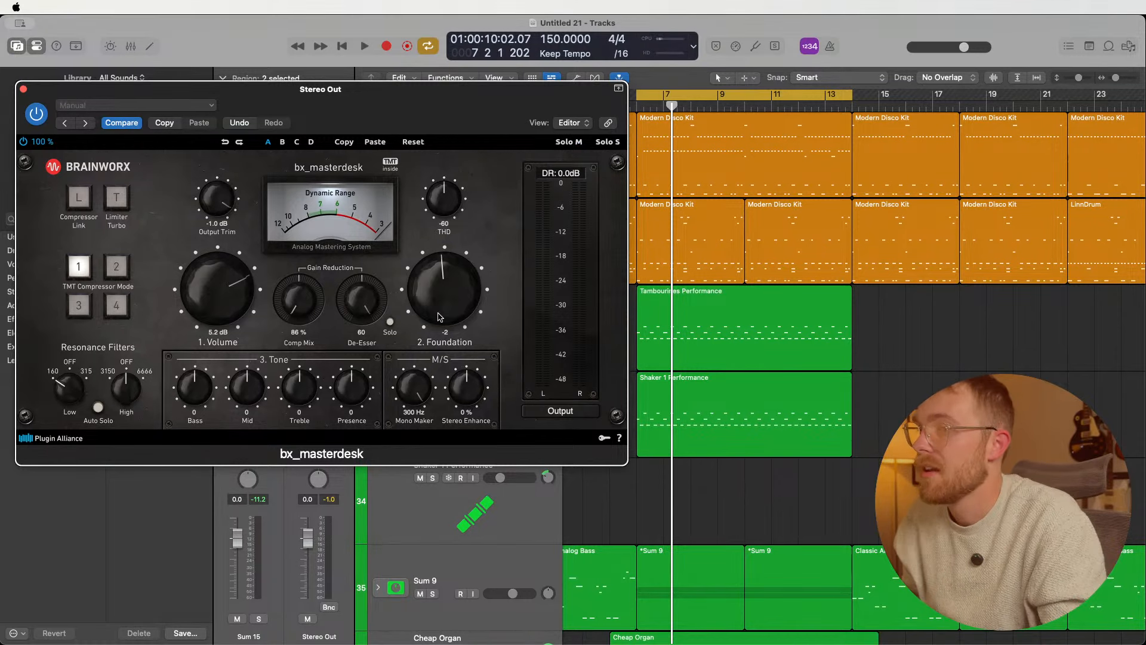
click(608, 142)
key(space)
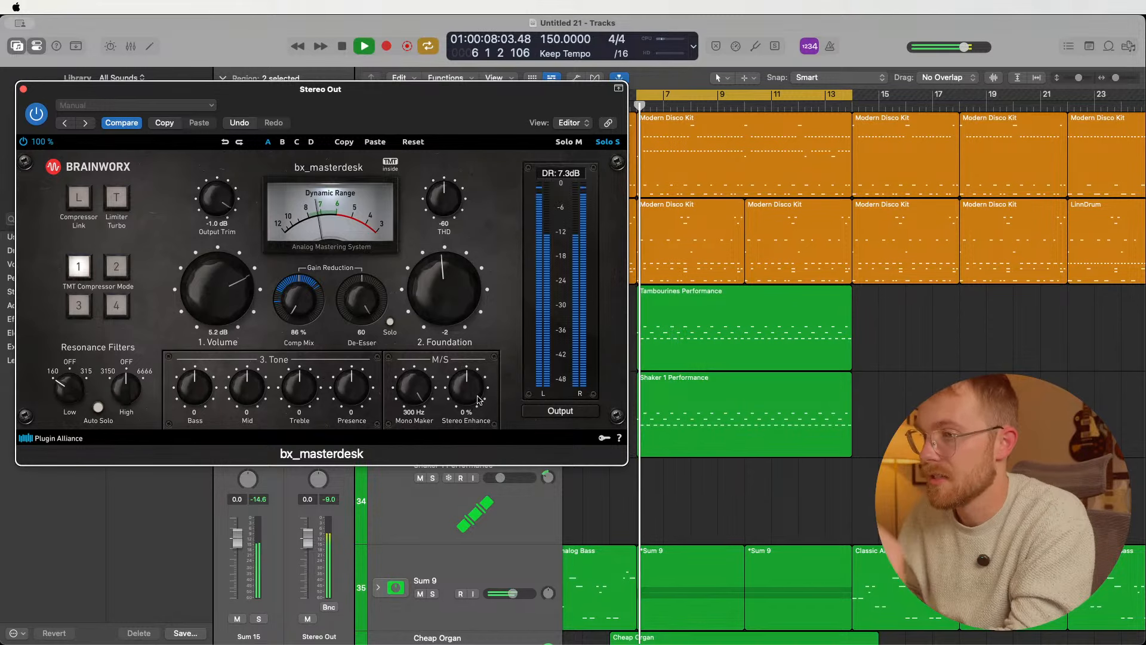
drag(486, 389, 477, 370)
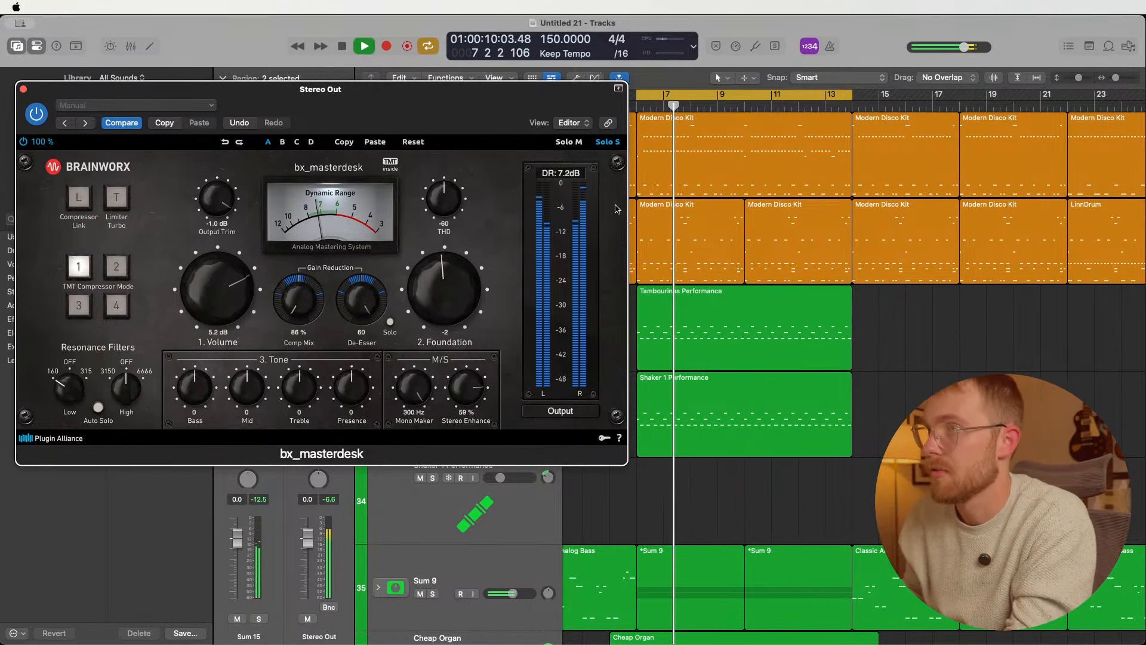
key(space)
click(606, 142)
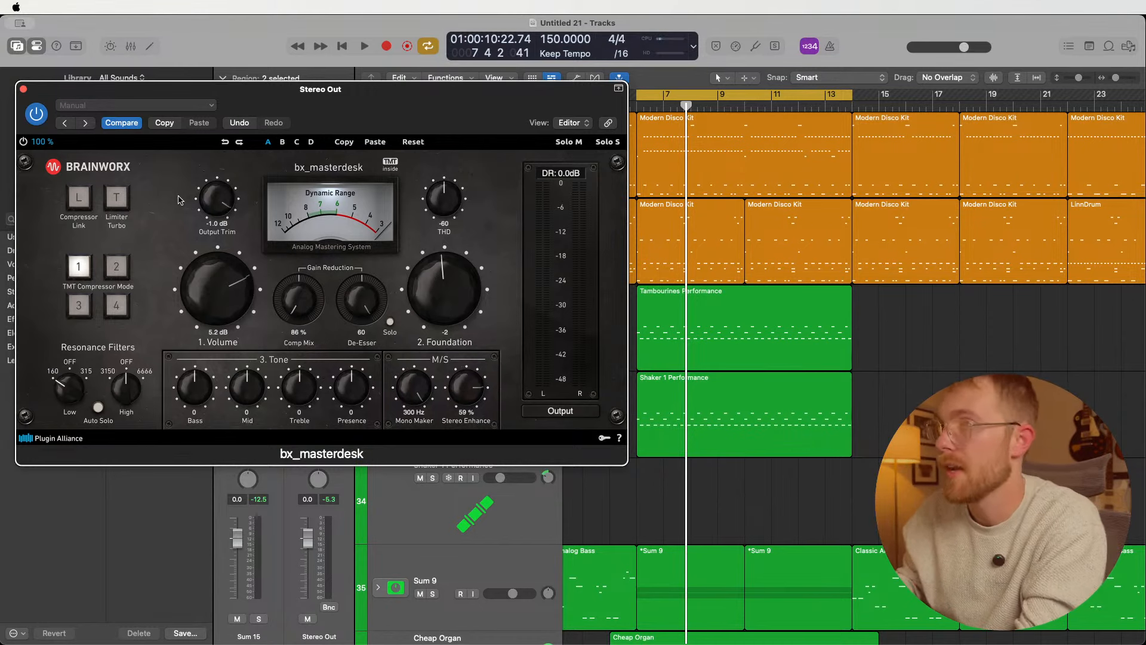
- Raise the bx_masterdesk Foundation to 5 while the loop plays, and stop playback
key(space)
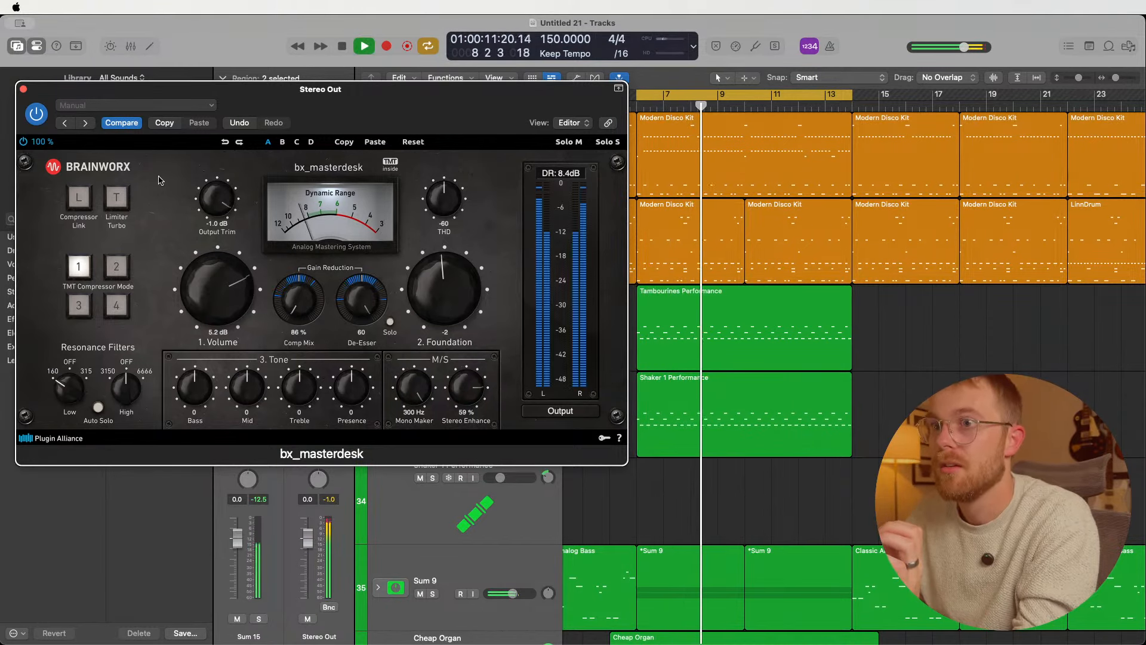
drag(447, 299, 447, 295)
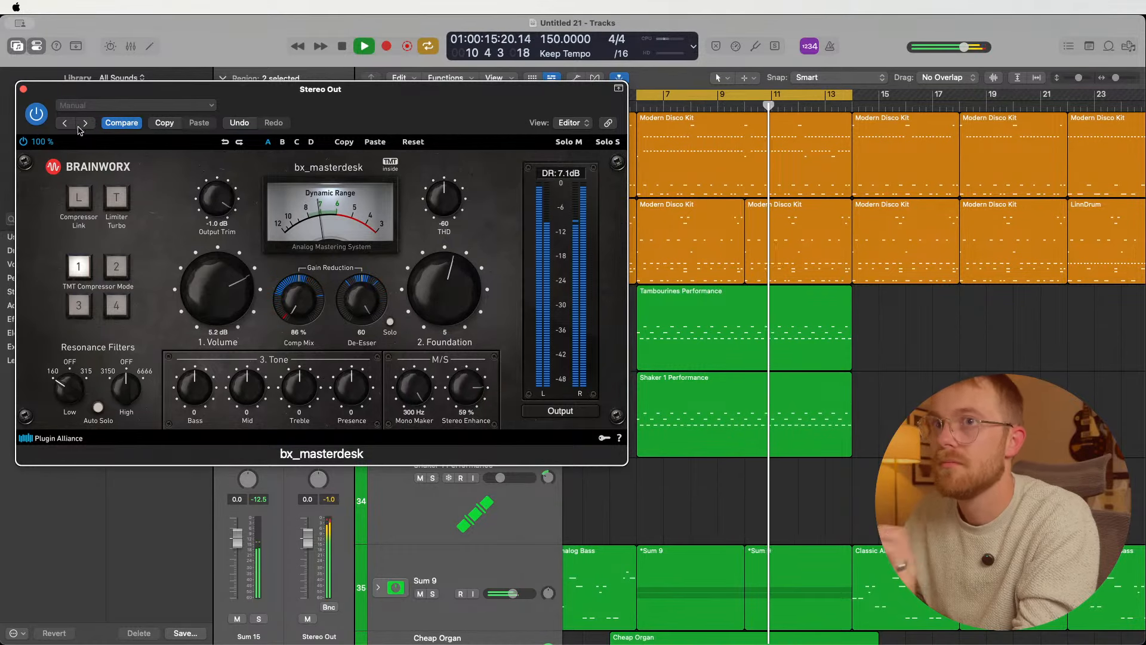
key(space)
- Close the bx_masterdesk window and remove bx_masterdesk, BUSTERse and OAQ from the Stereo Out channel
click(24, 90)
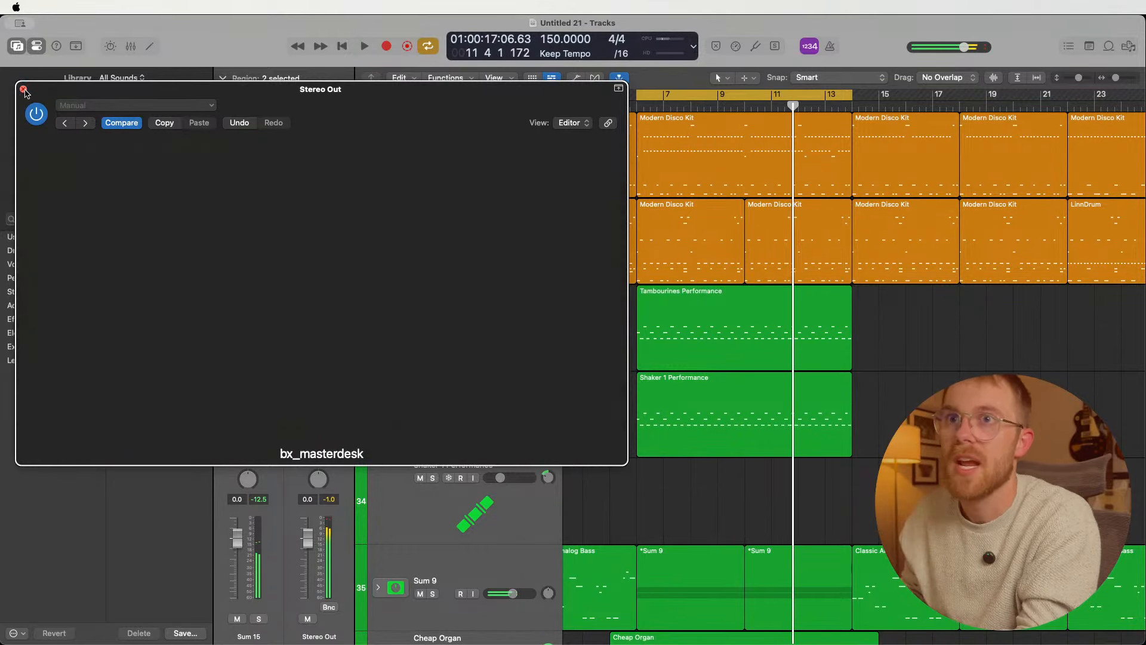
click(340, 383)
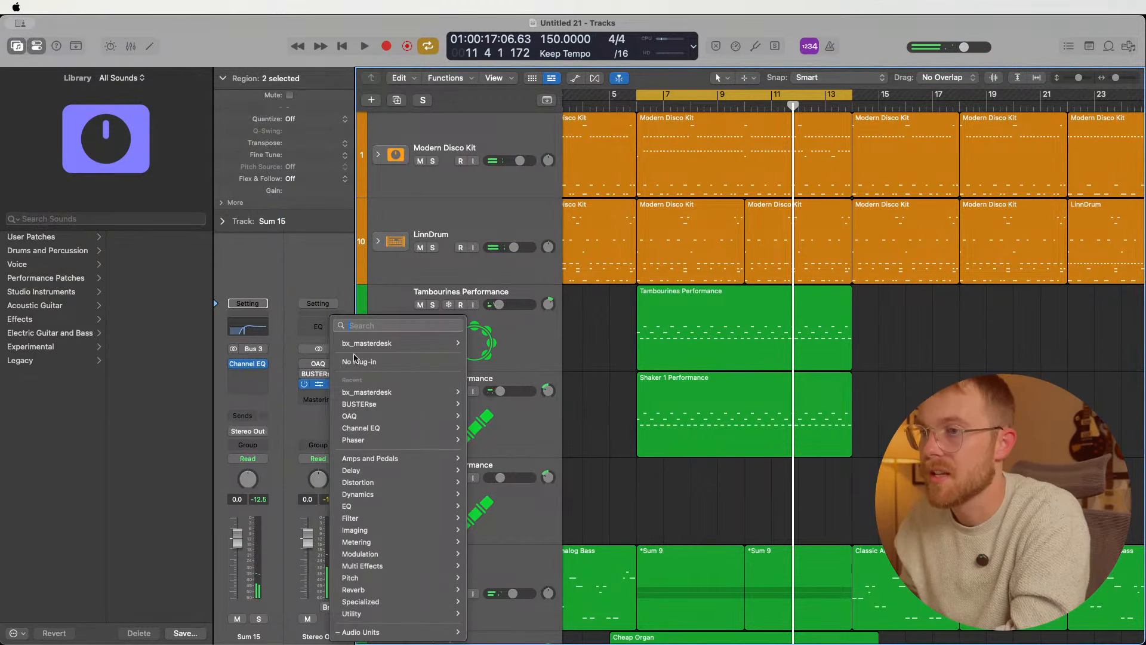
click(354, 360)
click(338, 381)
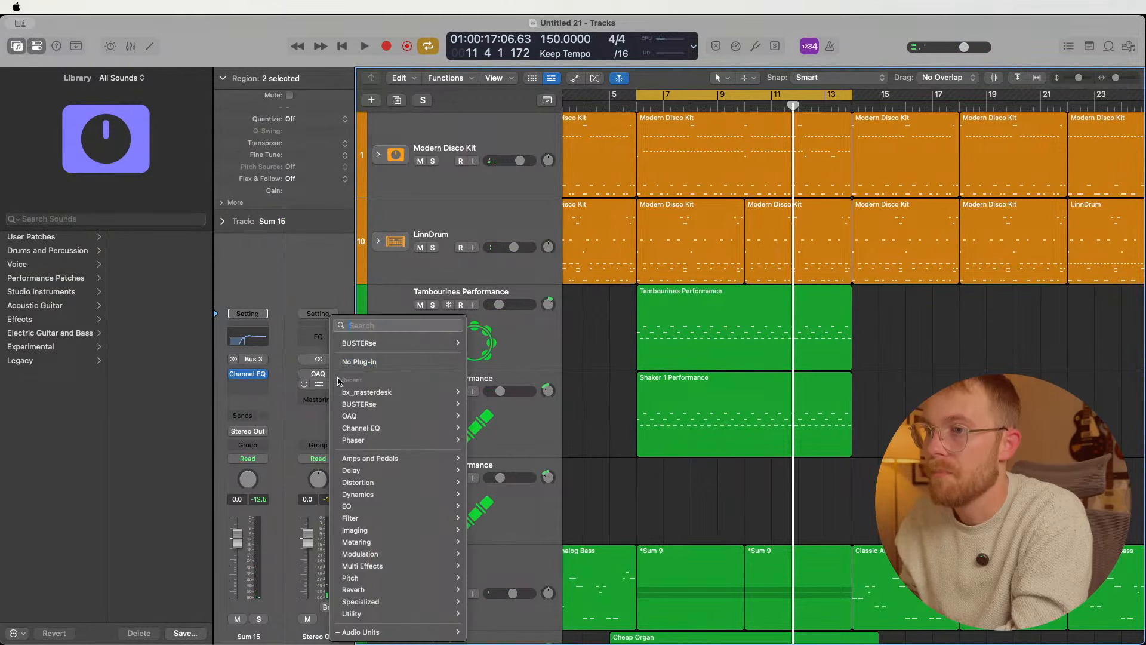
click(354, 361)
click(338, 382)
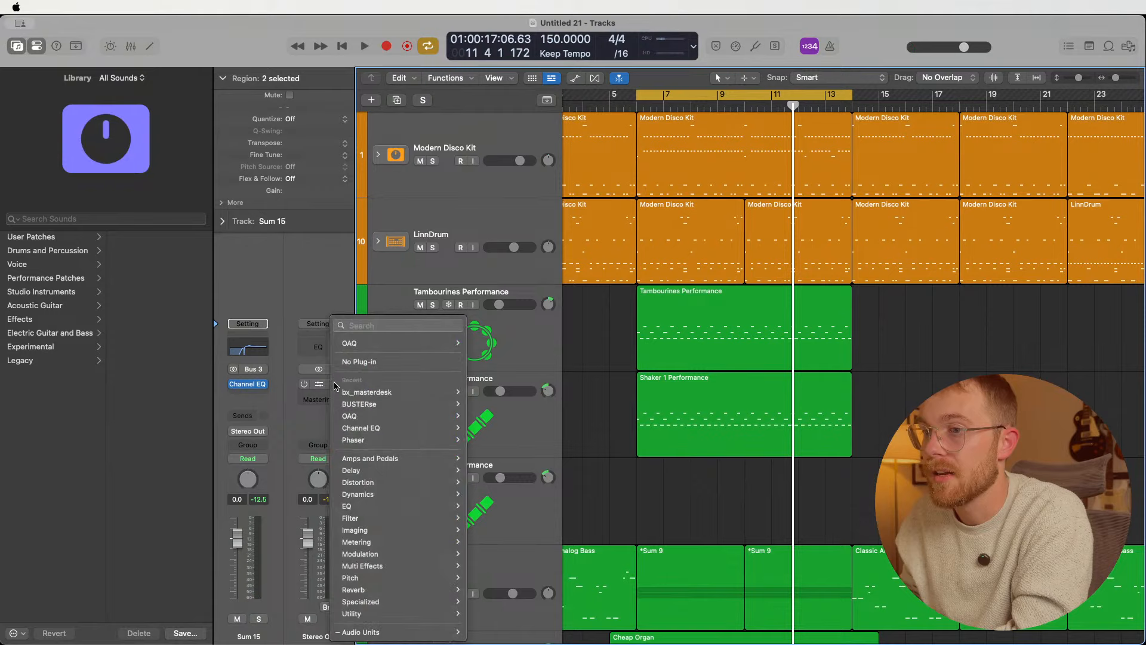
click(365, 362)
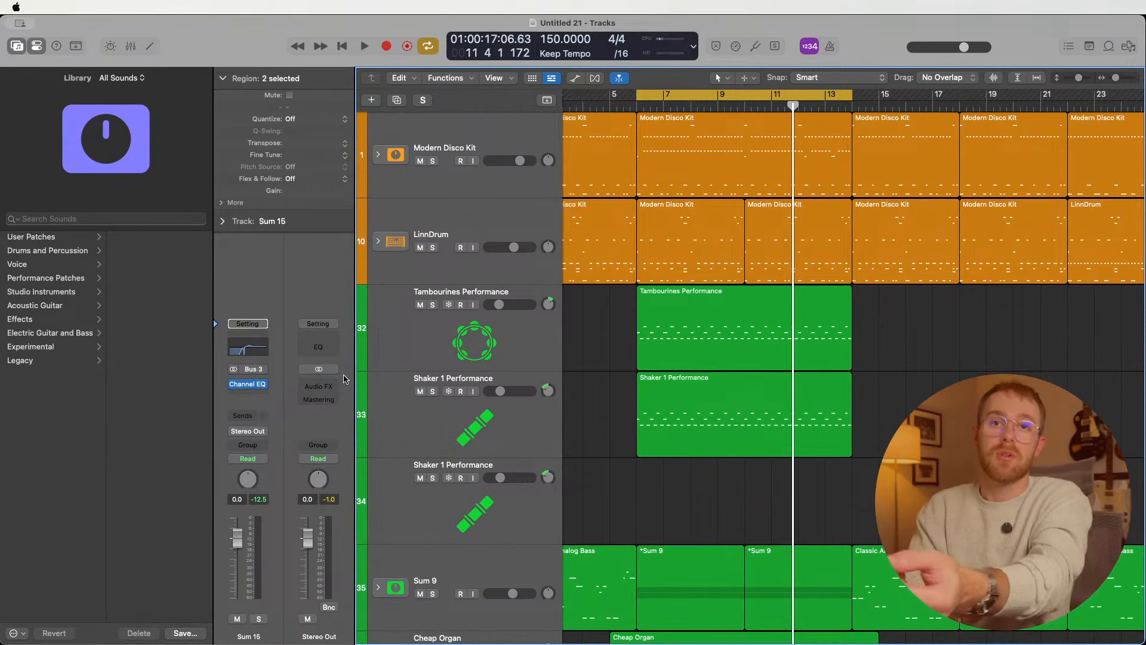